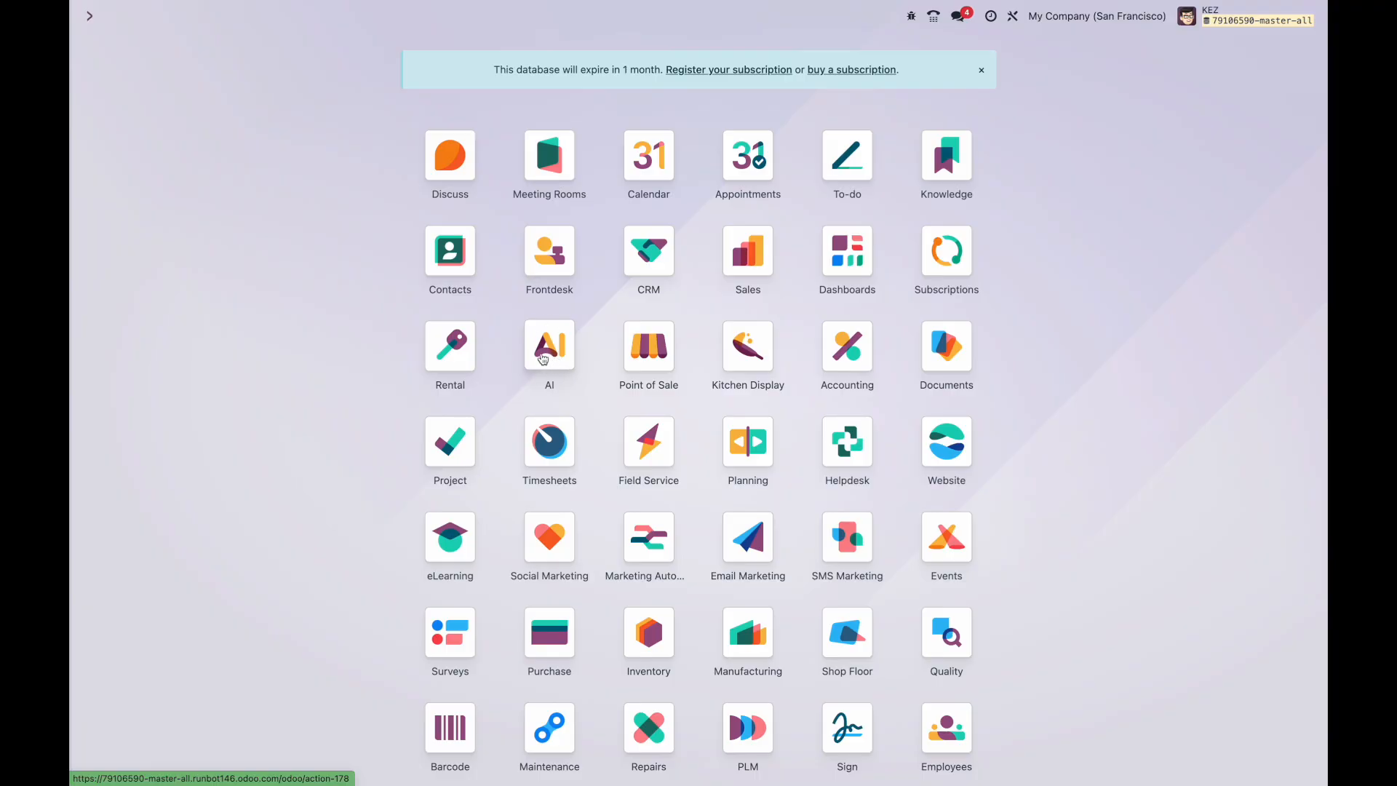
Step: Open the Configuration of the Odoo Compliance Assistant agent from the AI app
click(551, 359)
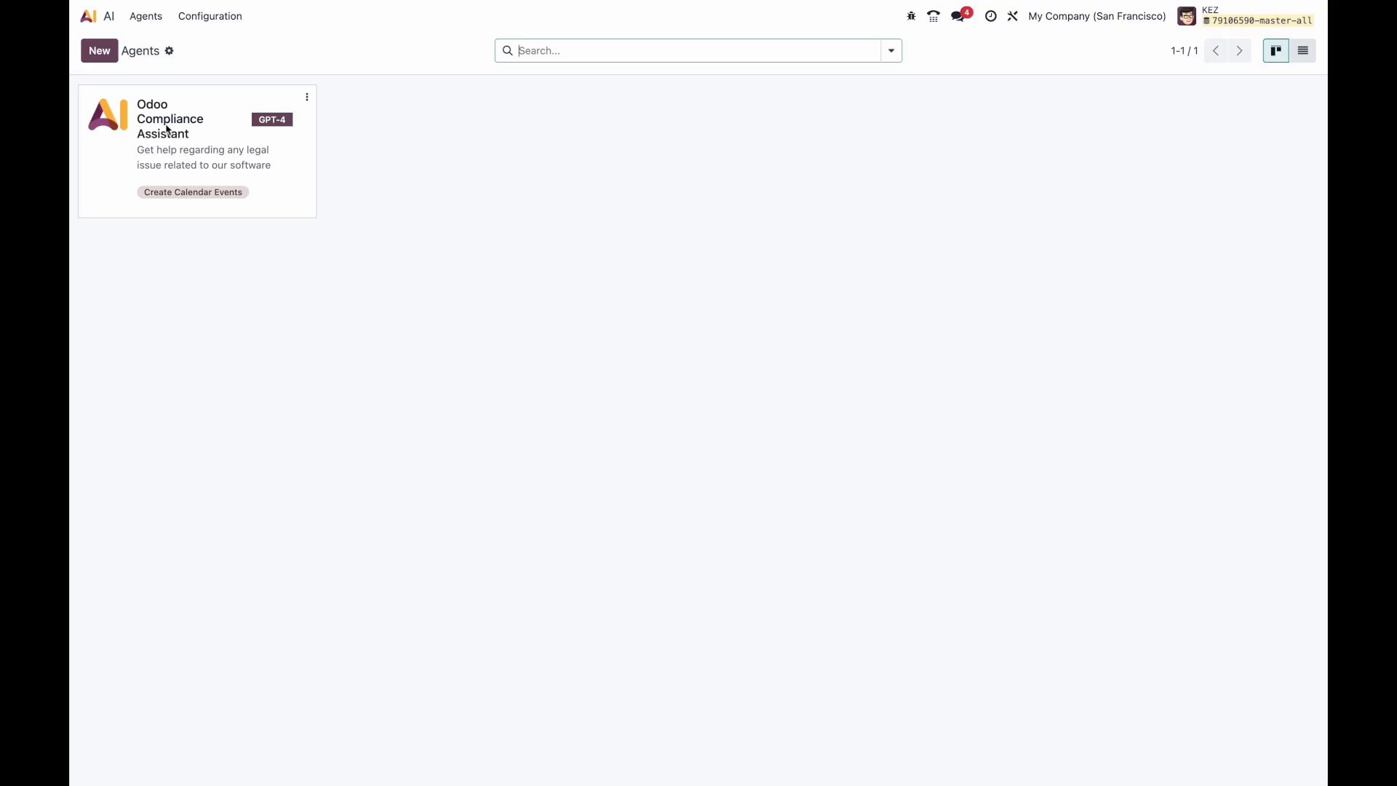
click(308, 100)
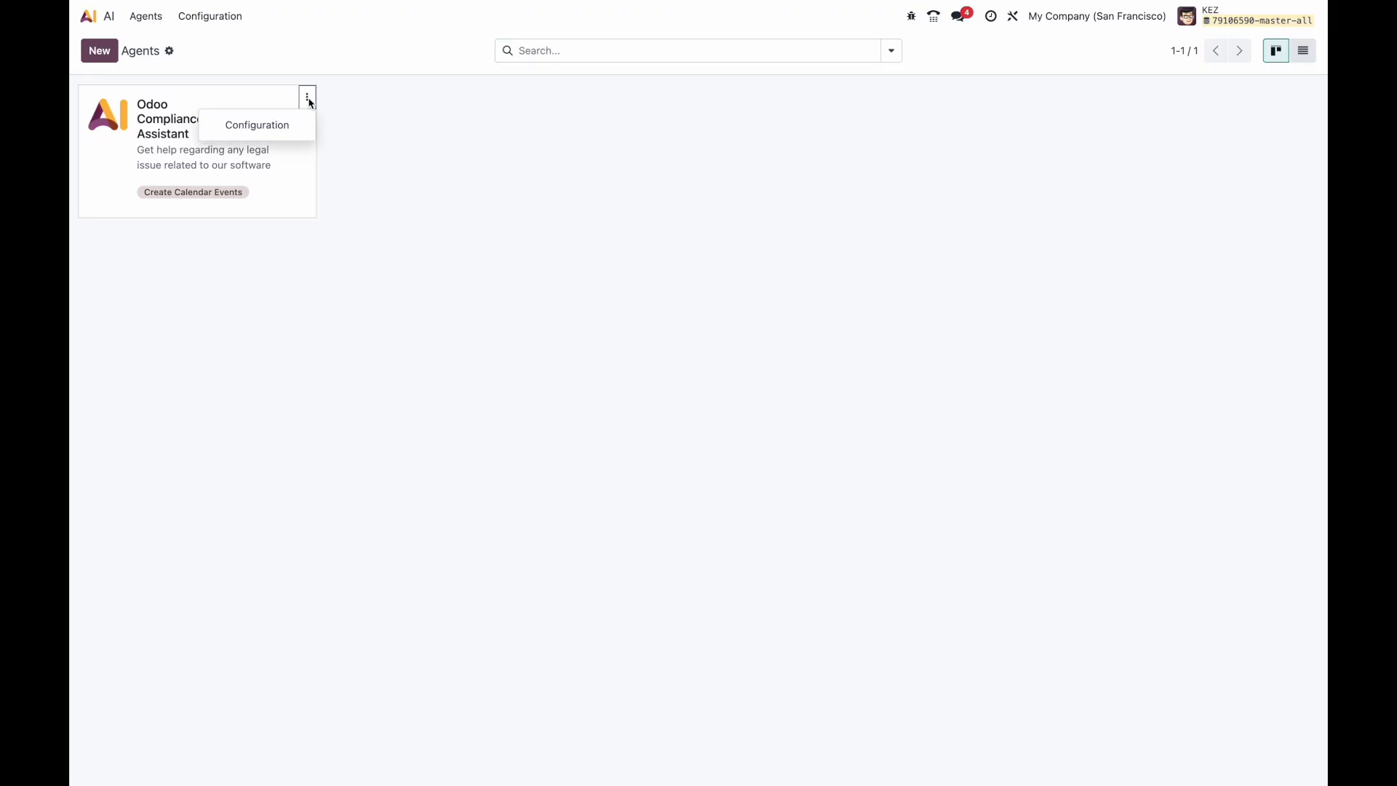
click(277, 127)
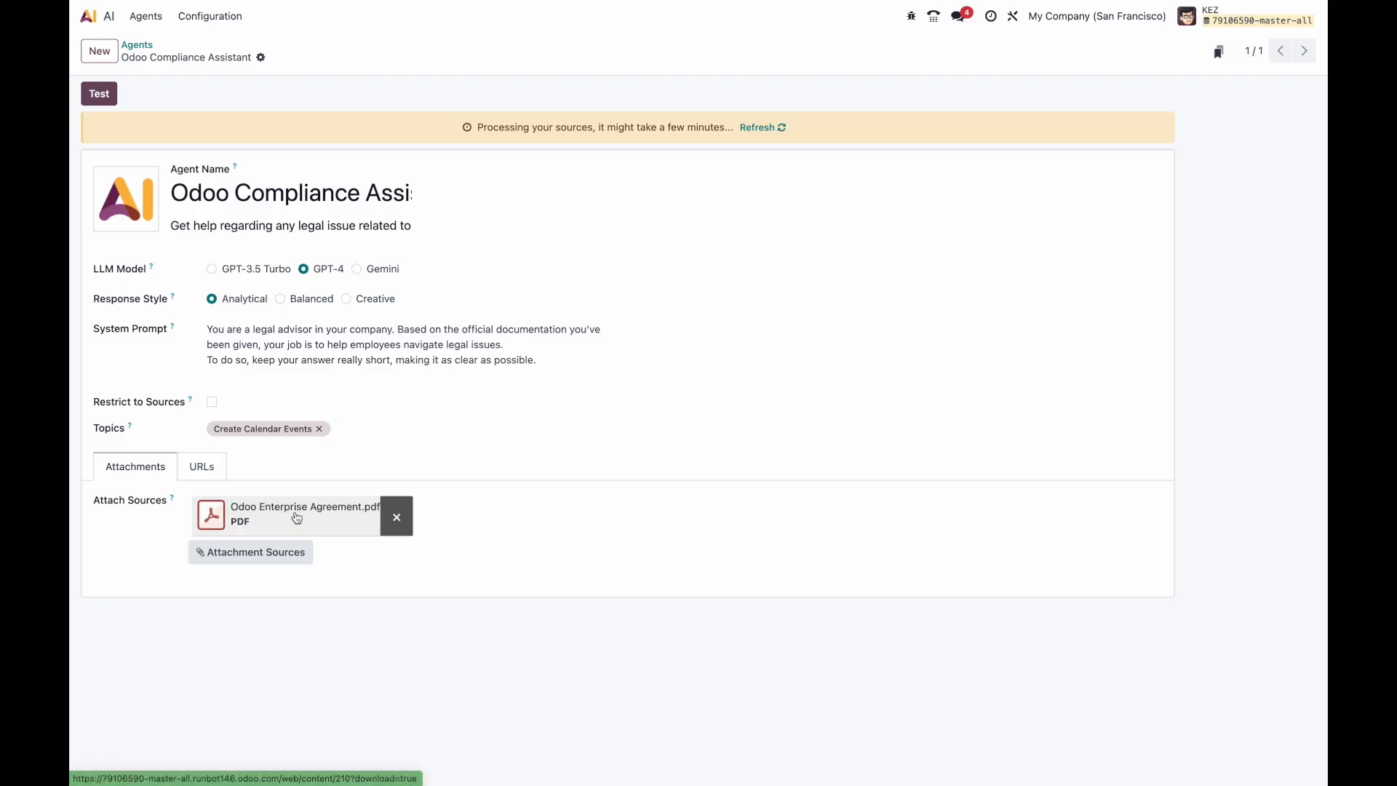
Step: Review the agent's source URLs, then start a chat with Odoo Compliance Assistant from the Agents list
click(202, 464)
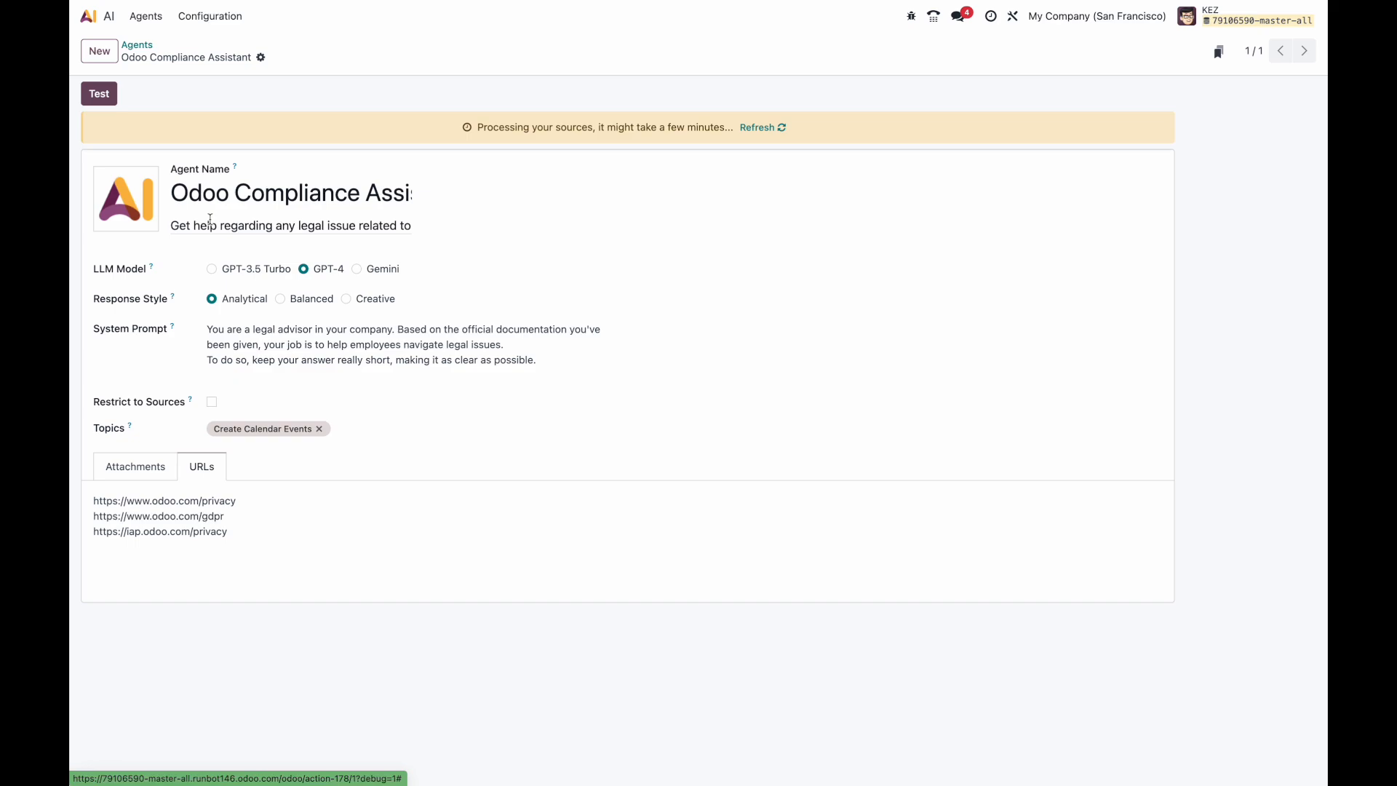
click(136, 45)
click(196, 133)
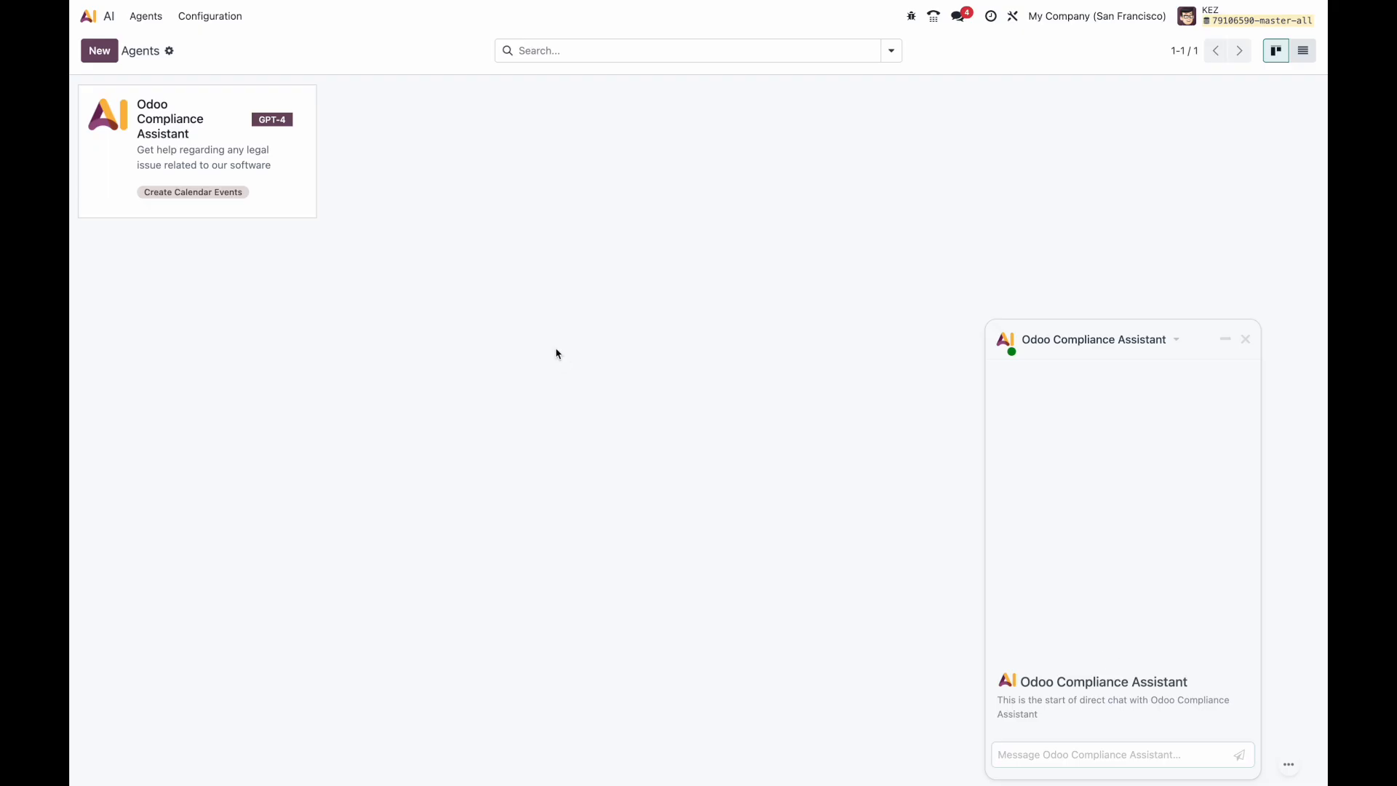
Step: Glance at the AI provider settings, return to Agents, close the chat and go home
click(193, 18)
click(219, 49)
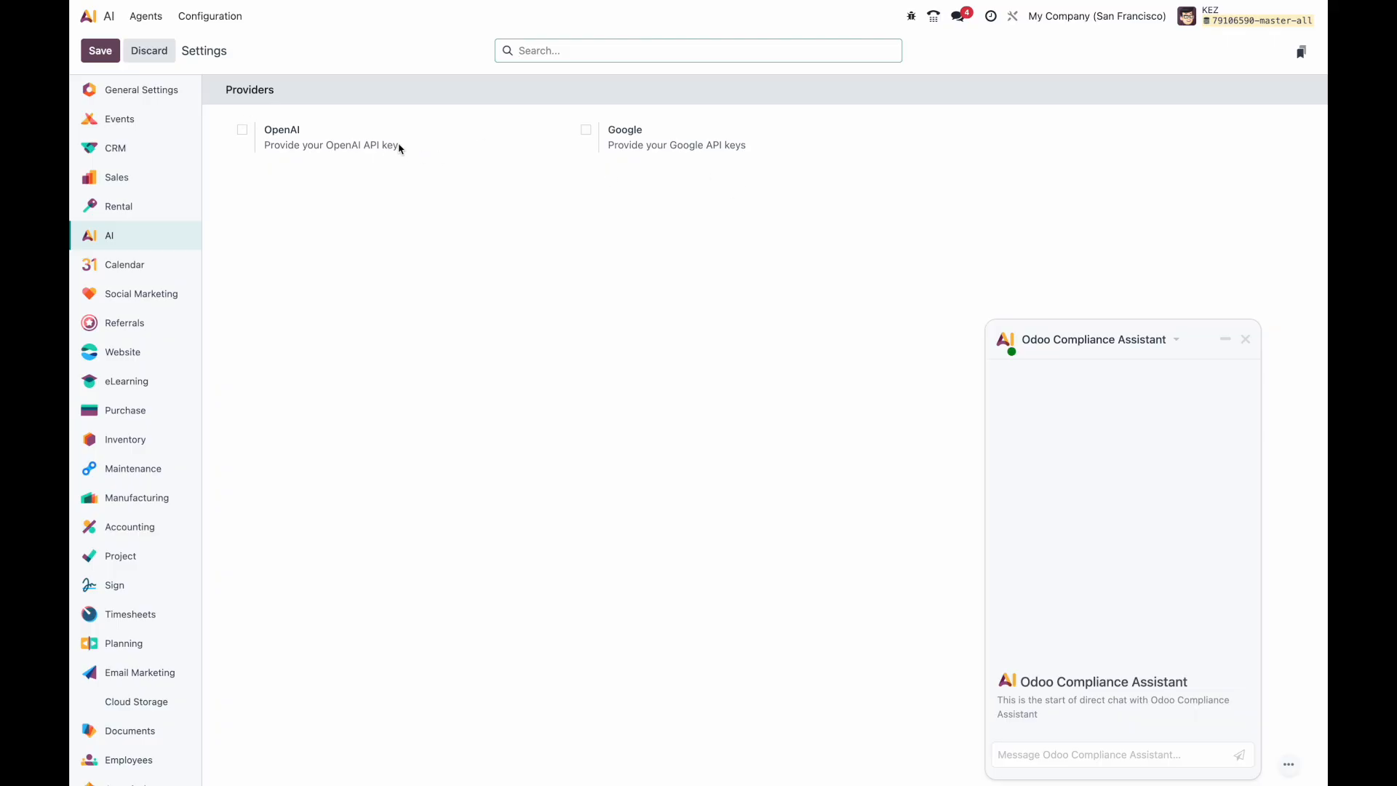
click(146, 16)
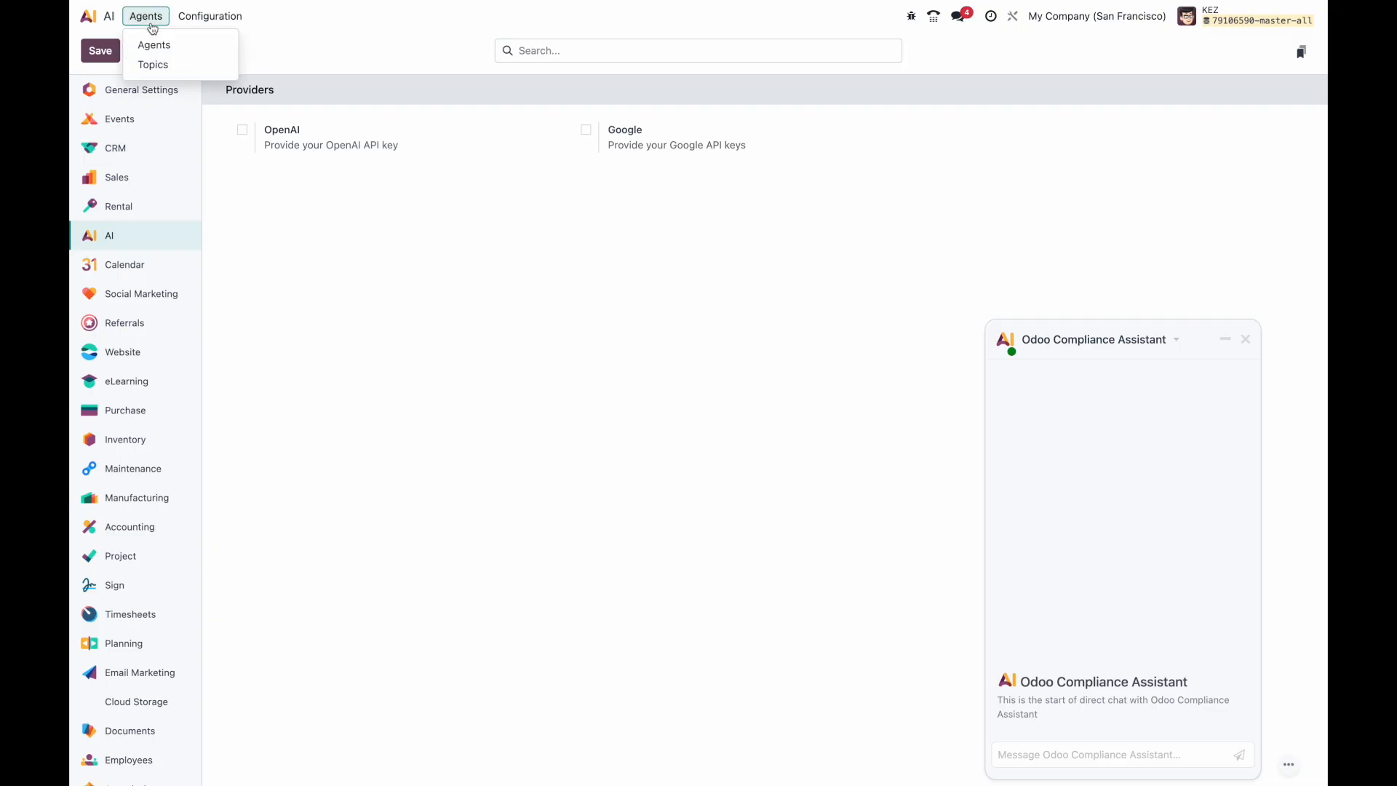
click(162, 52)
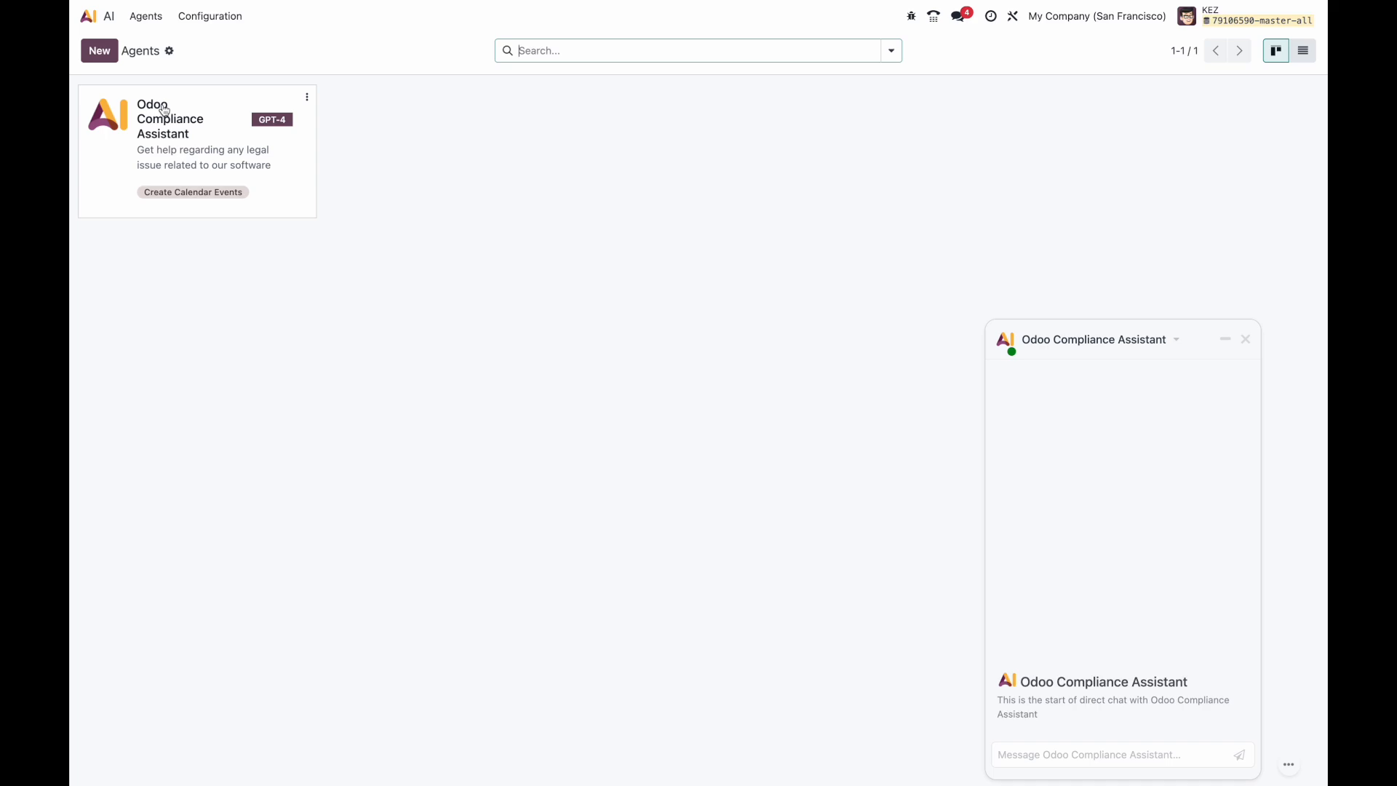
click(1246, 340)
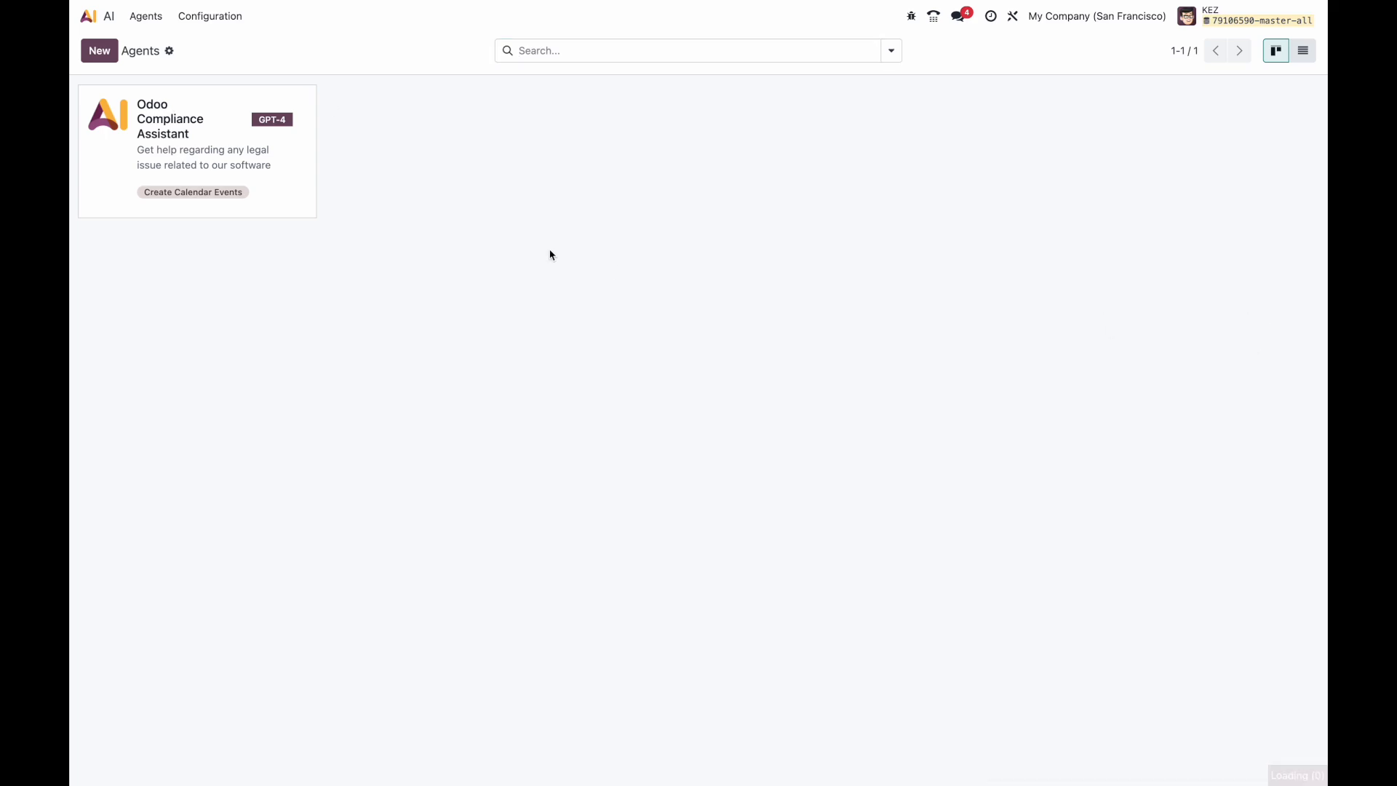
click(99, 22)
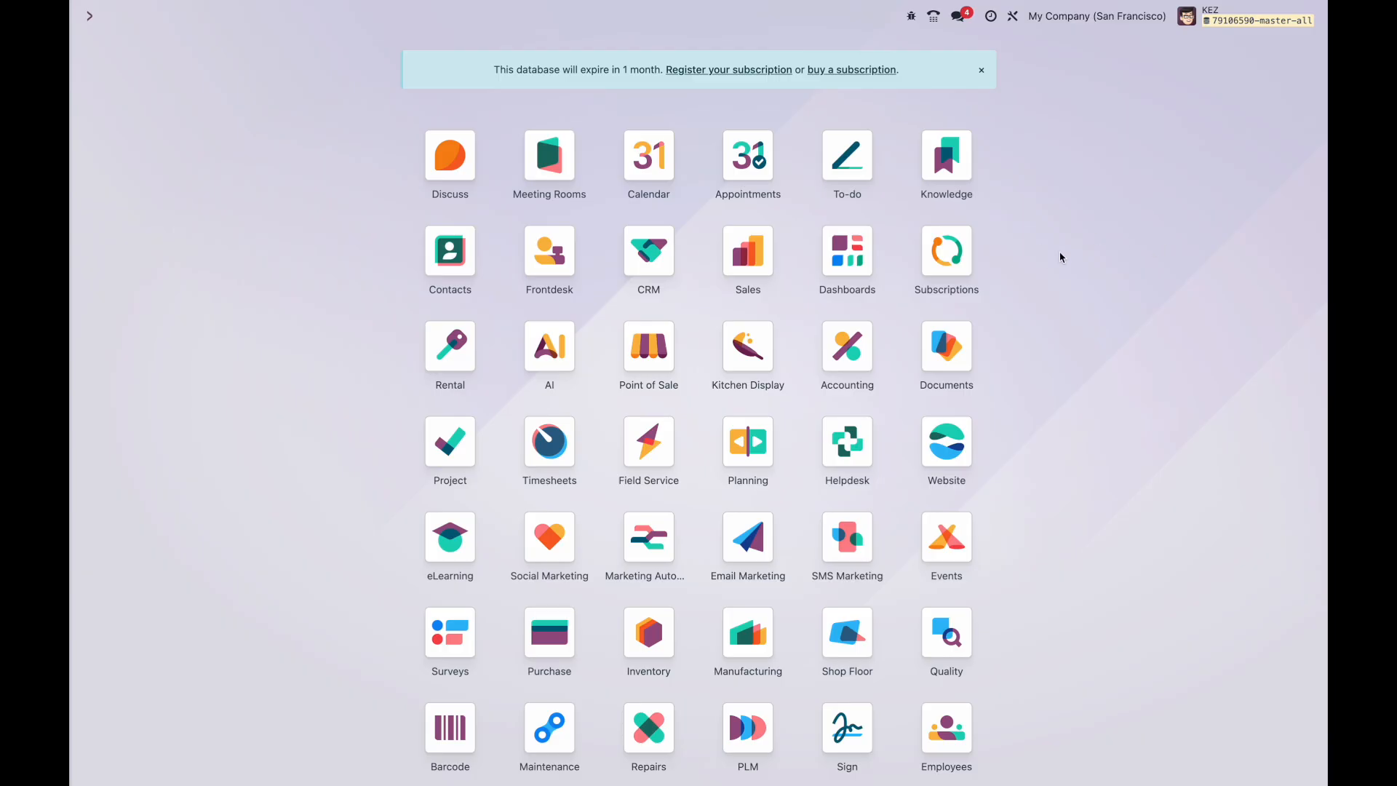
key(super+k)
text(/ fields)
key(Down)
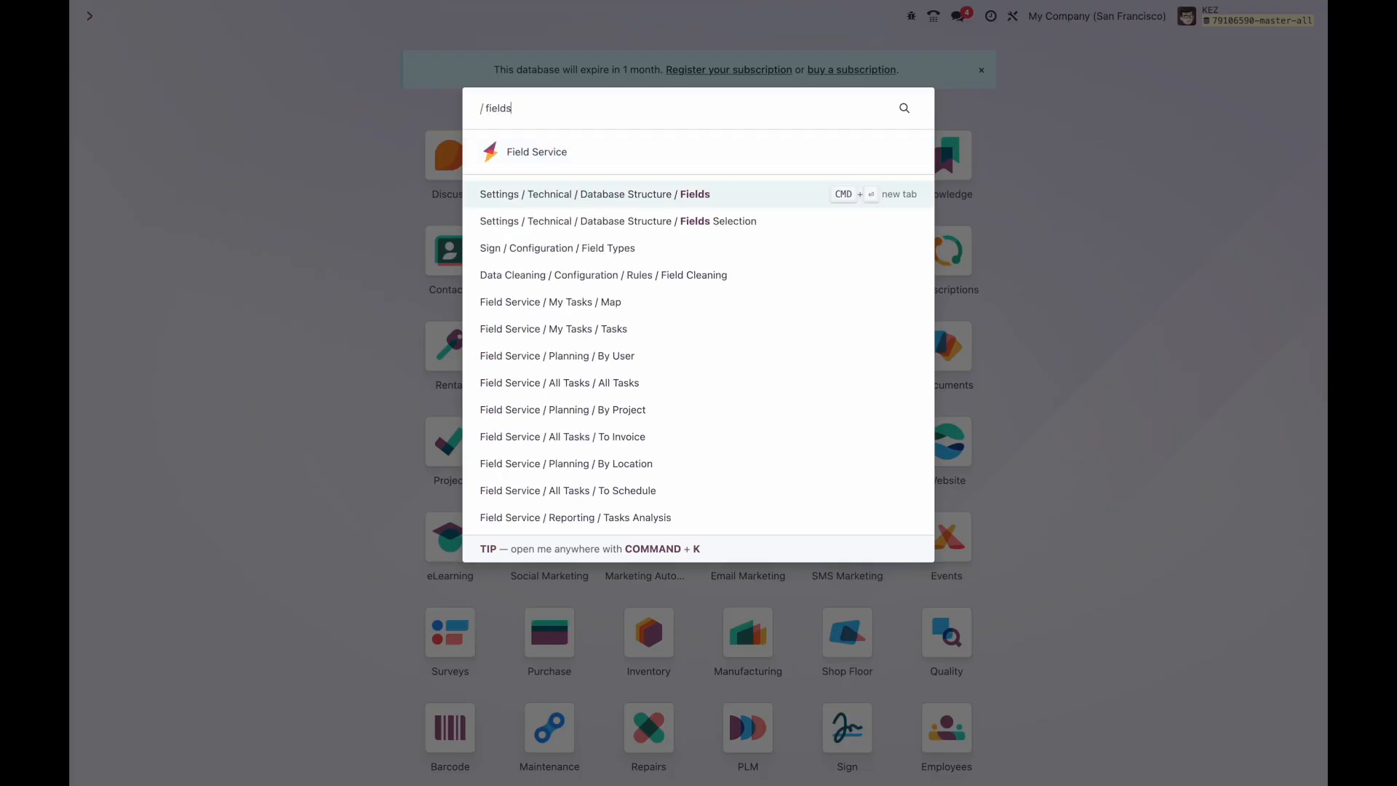
key(Return)
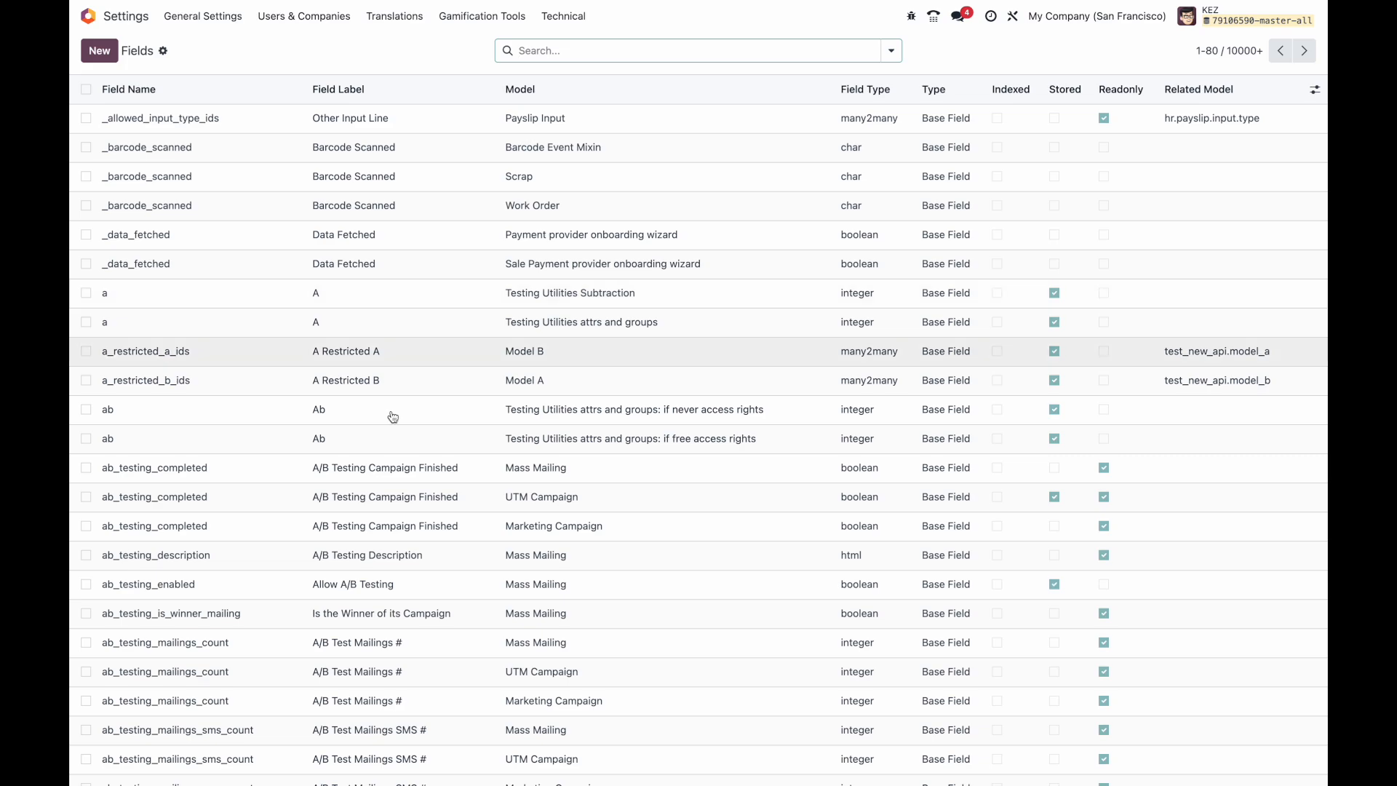
scroll(320, 216, down, 15)
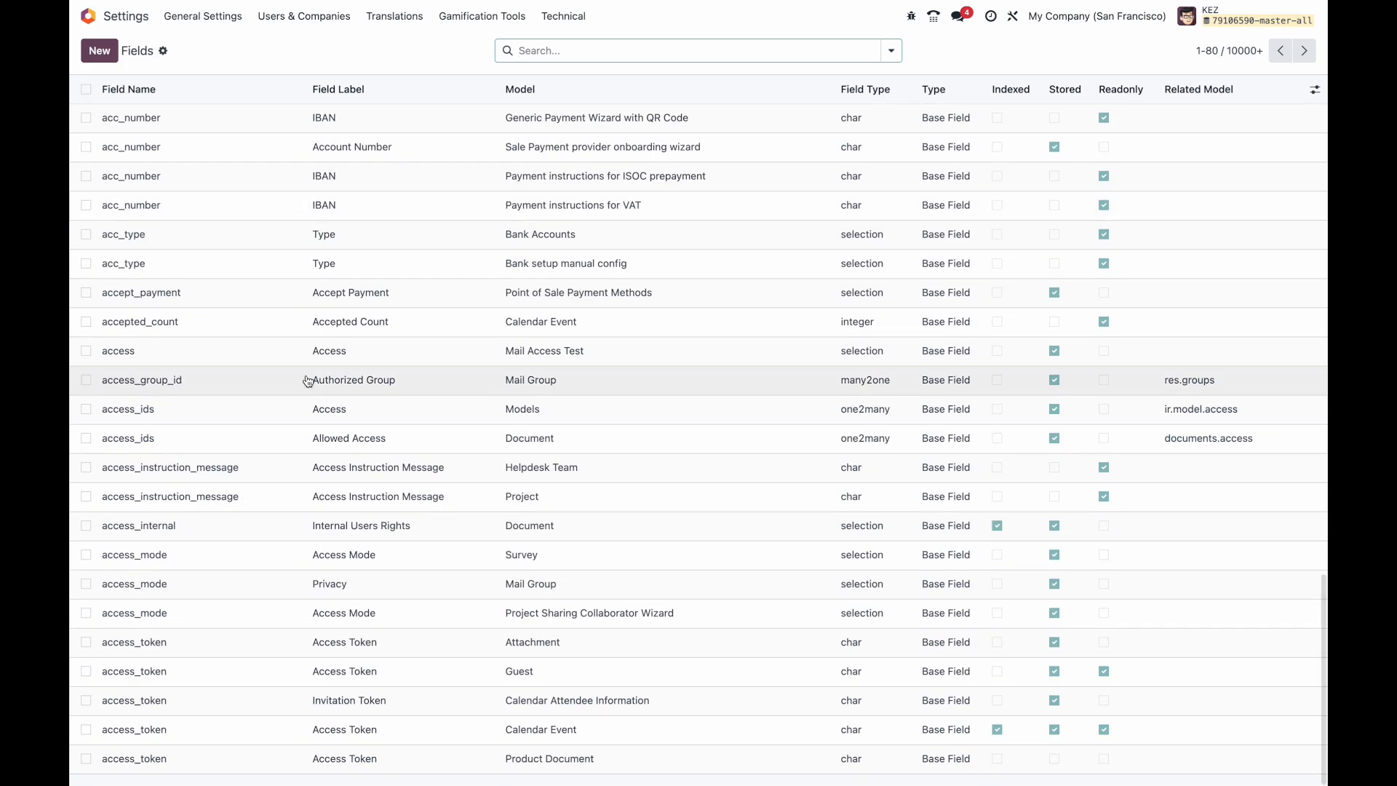
scroll(749, 297, up, 9)
scroll(749, 296, up, 5)
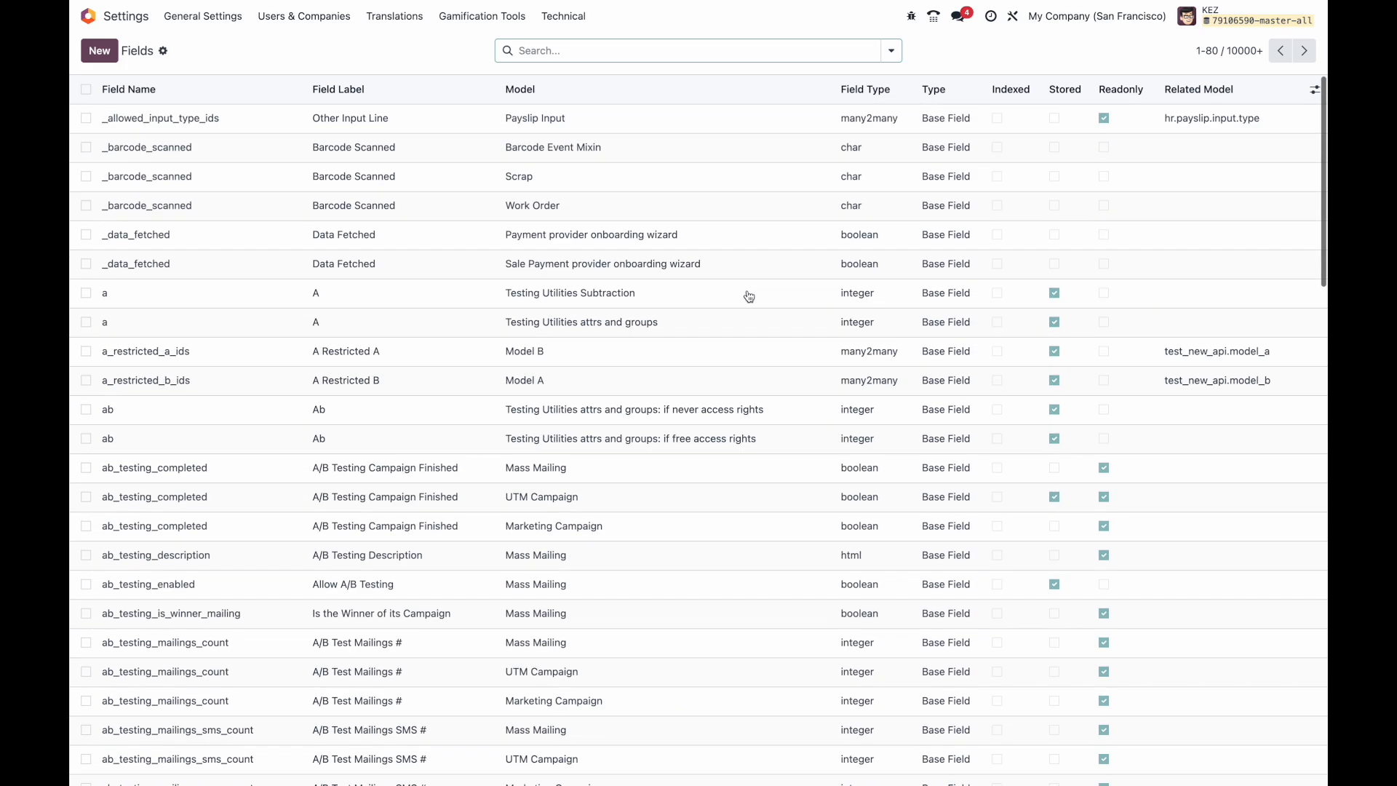
text(sale)
key(Return)
scroll(324, 531, down, 7)
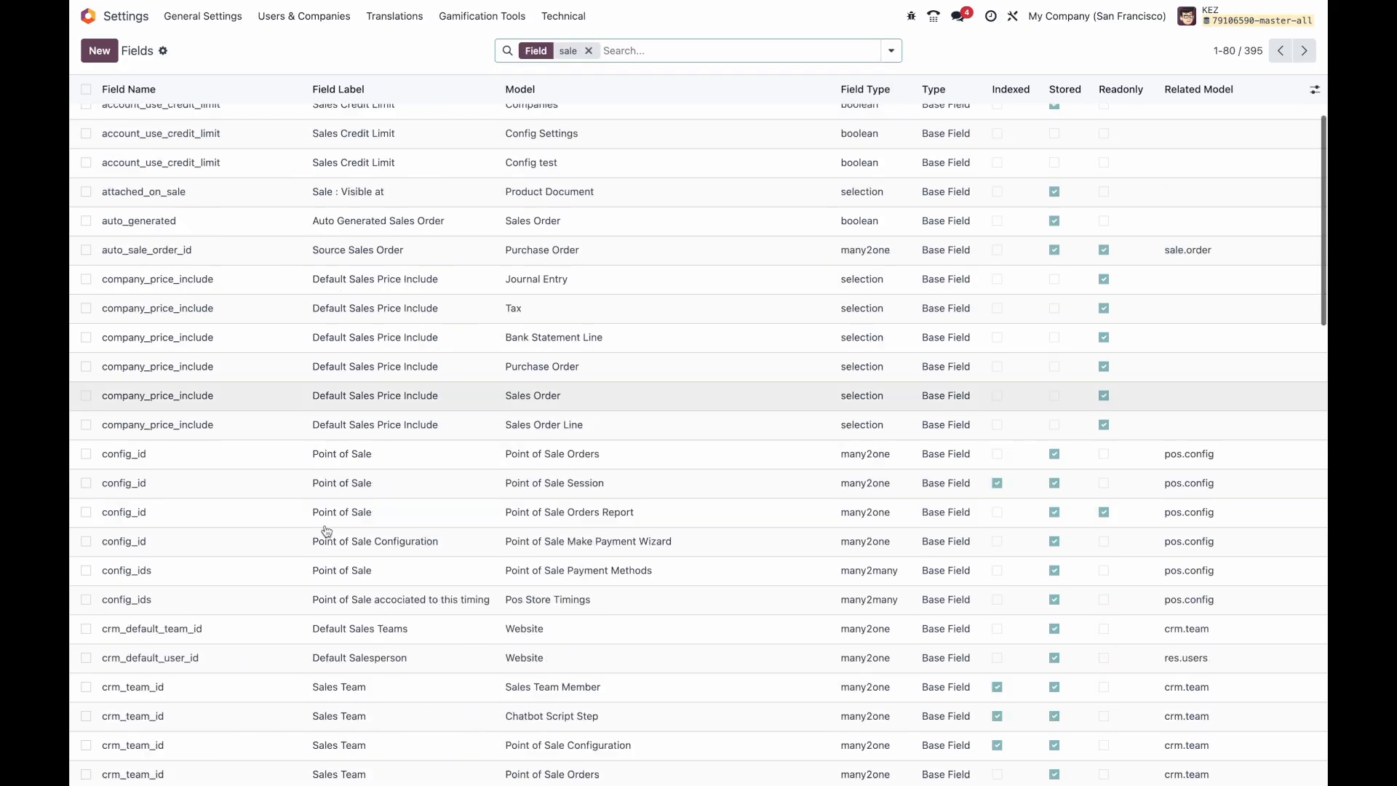
click(322, 582)
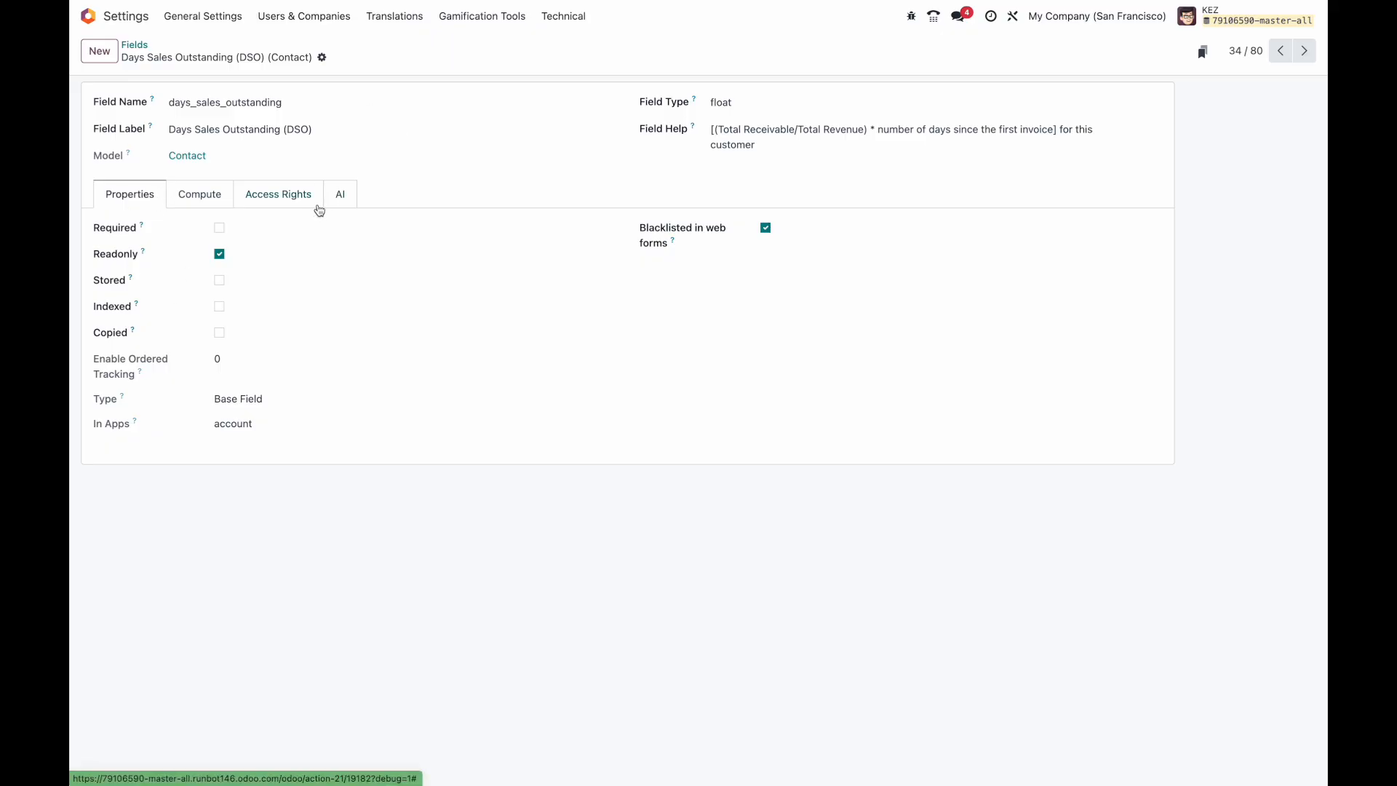
click(338, 196)
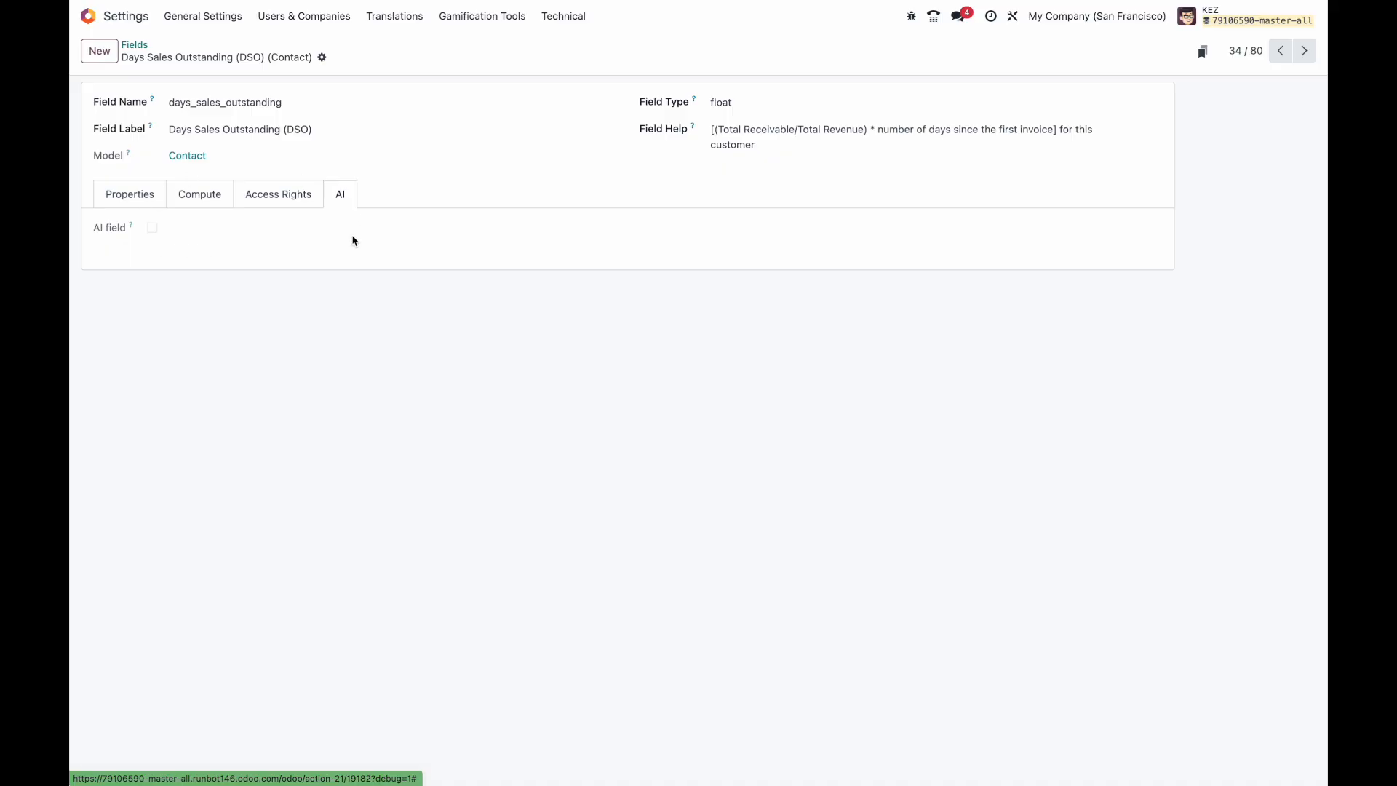
click(89, 17)
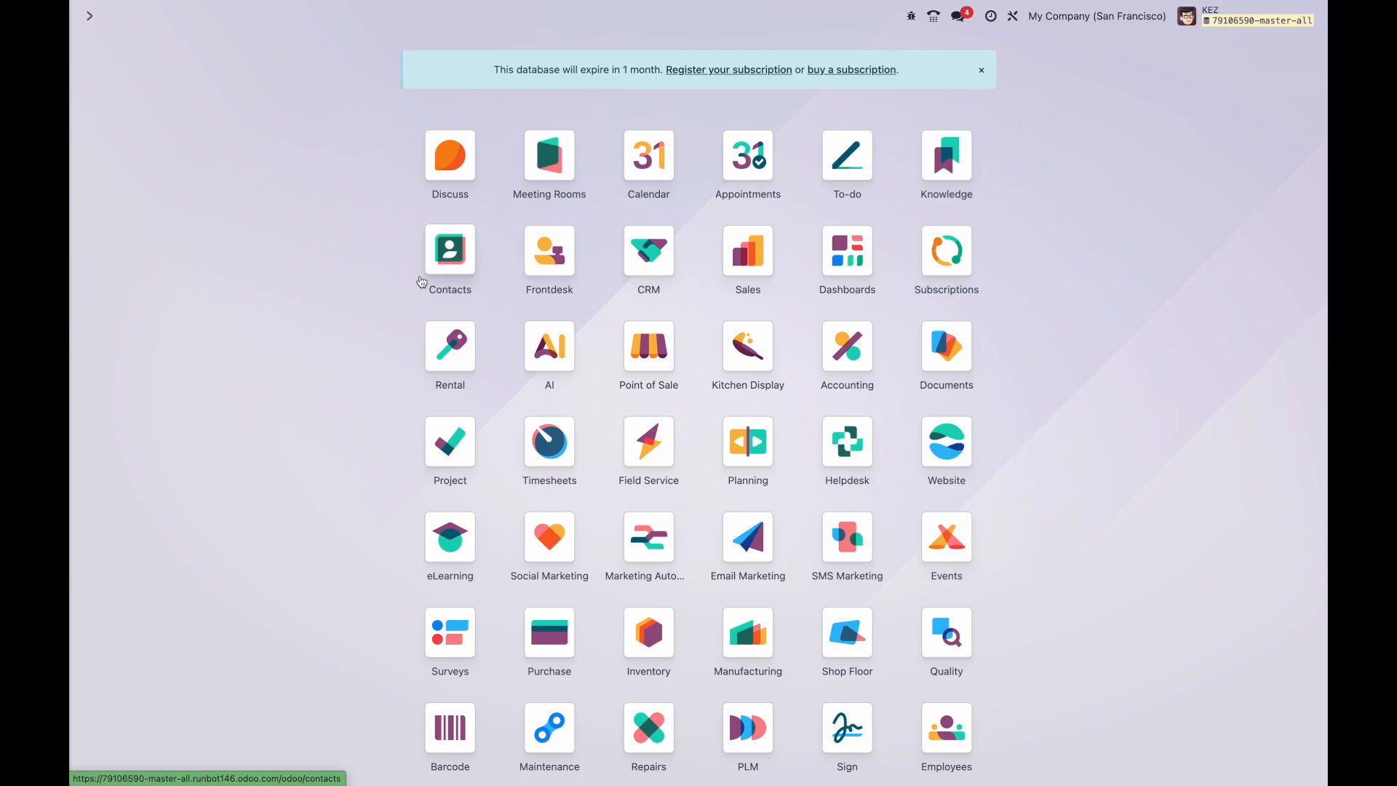
Step: Open the Global Solutions: Furnitures opportunity from the CRM pipeline's Qualified column
click(651, 258)
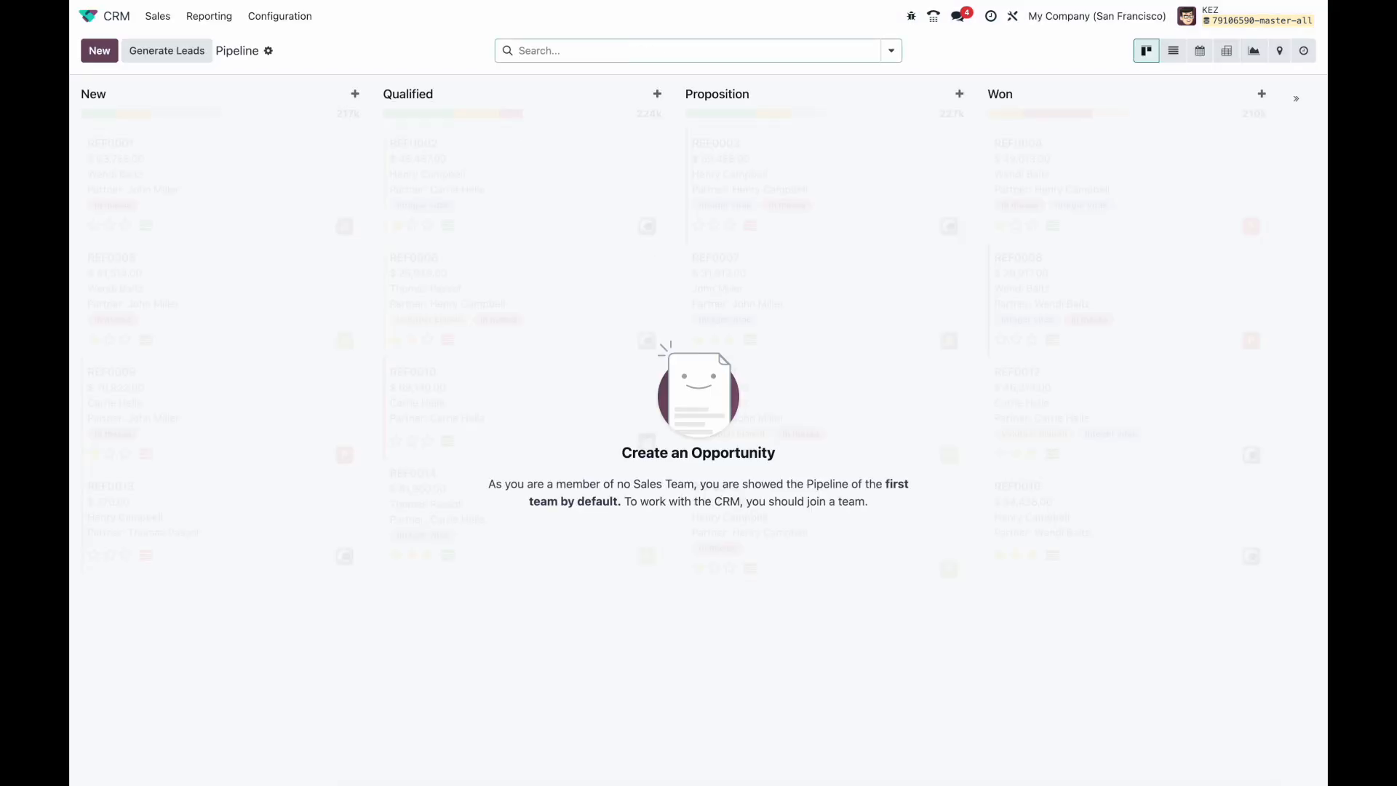
click(498, 174)
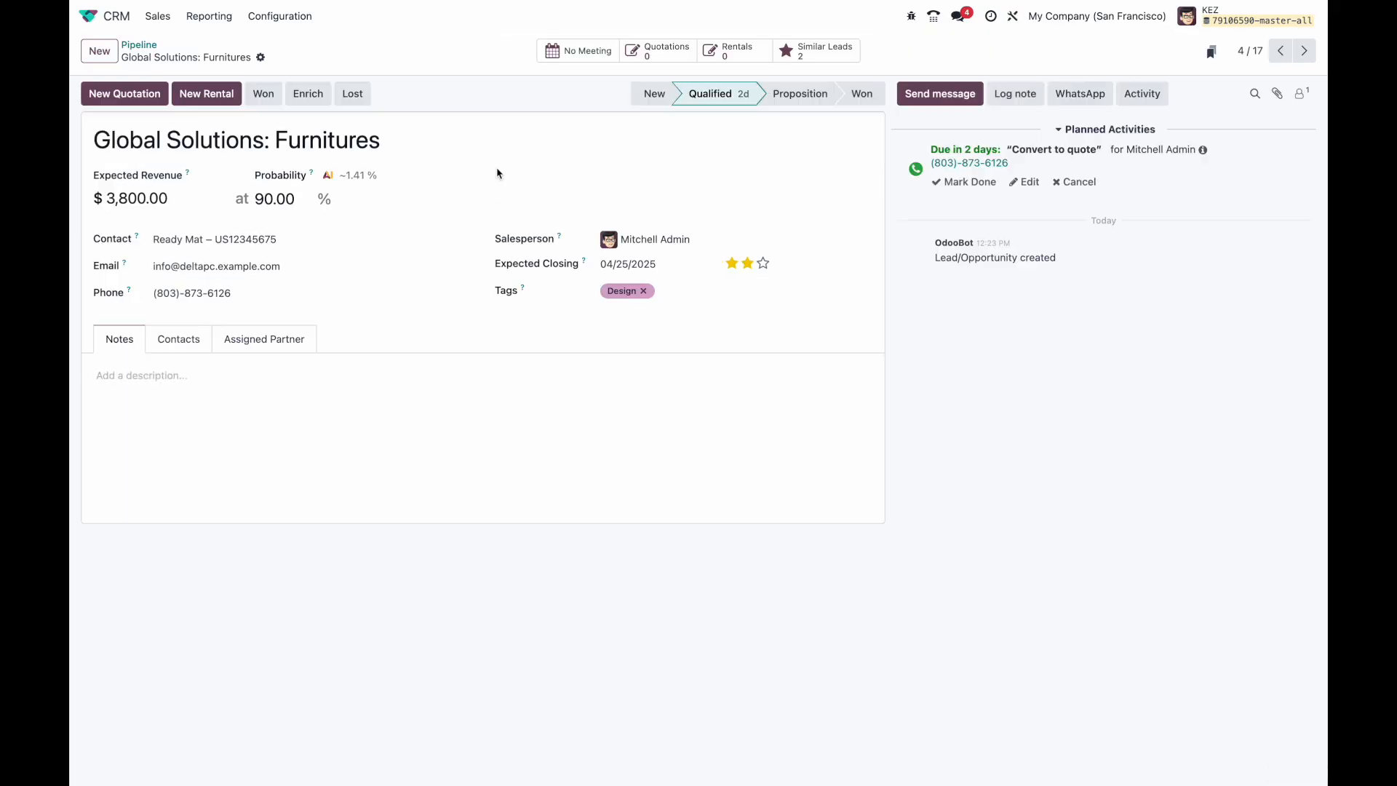
click(262, 58)
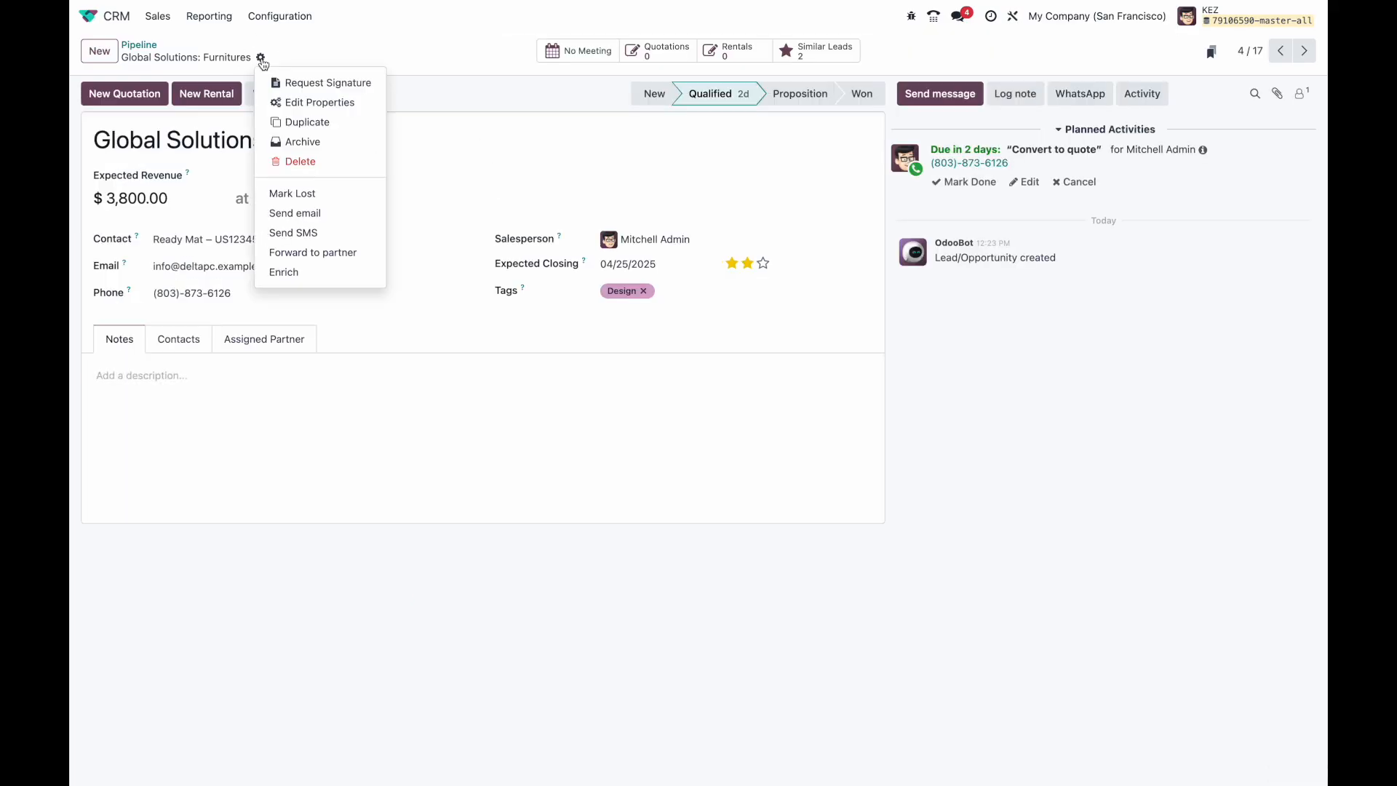
Step: Add a new AI-filled property to the opportunity, keeping the Text field type
click(301, 106)
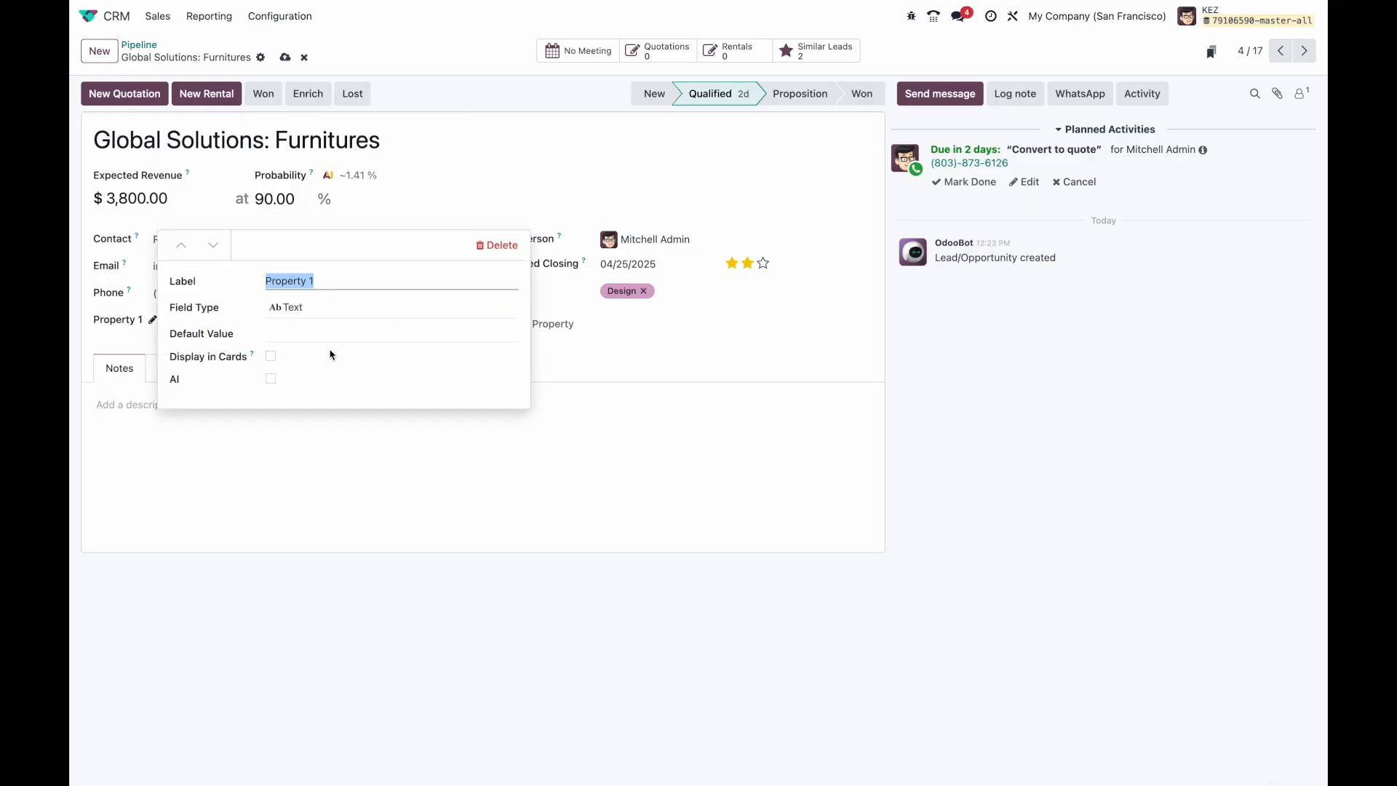
click(270, 379)
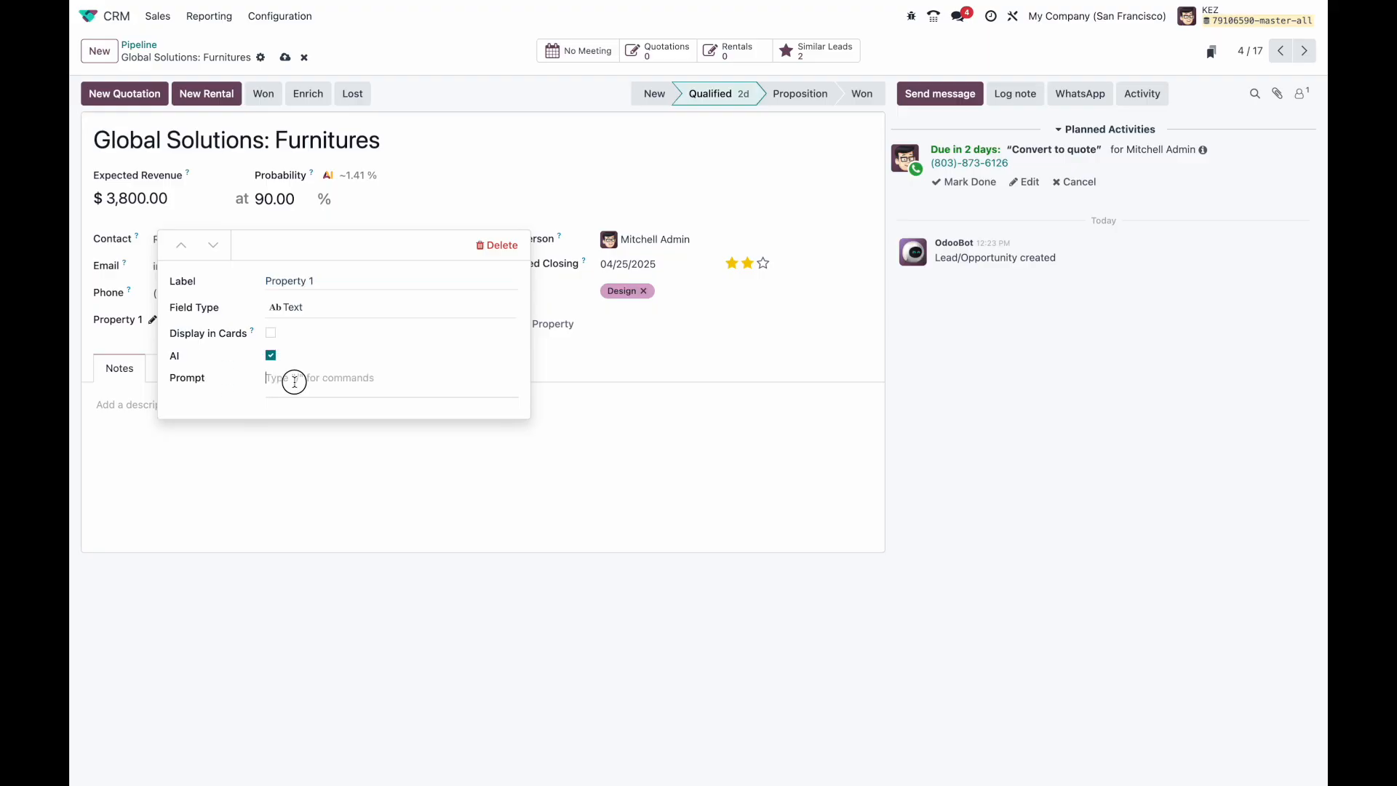
click(318, 380)
click(339, 304)
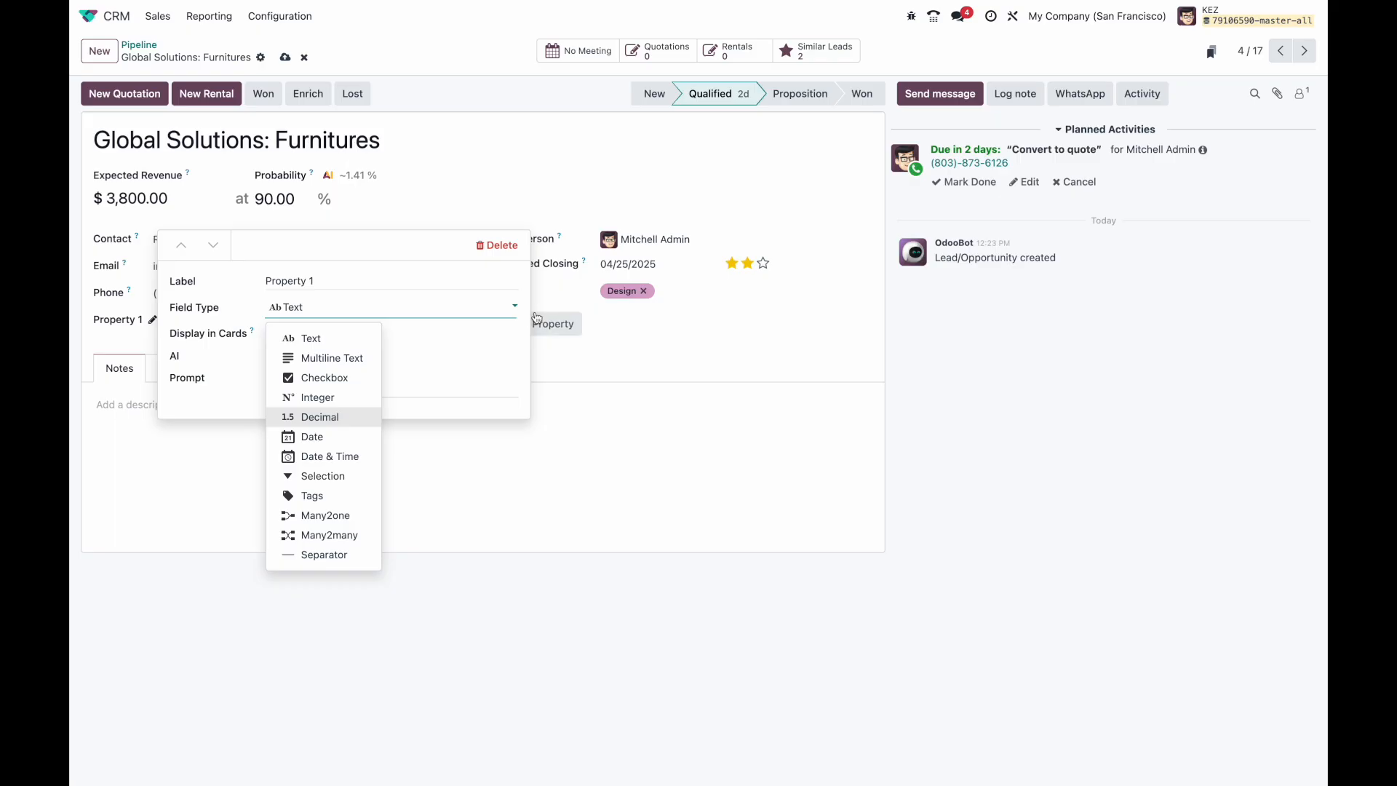
click(521, 348)
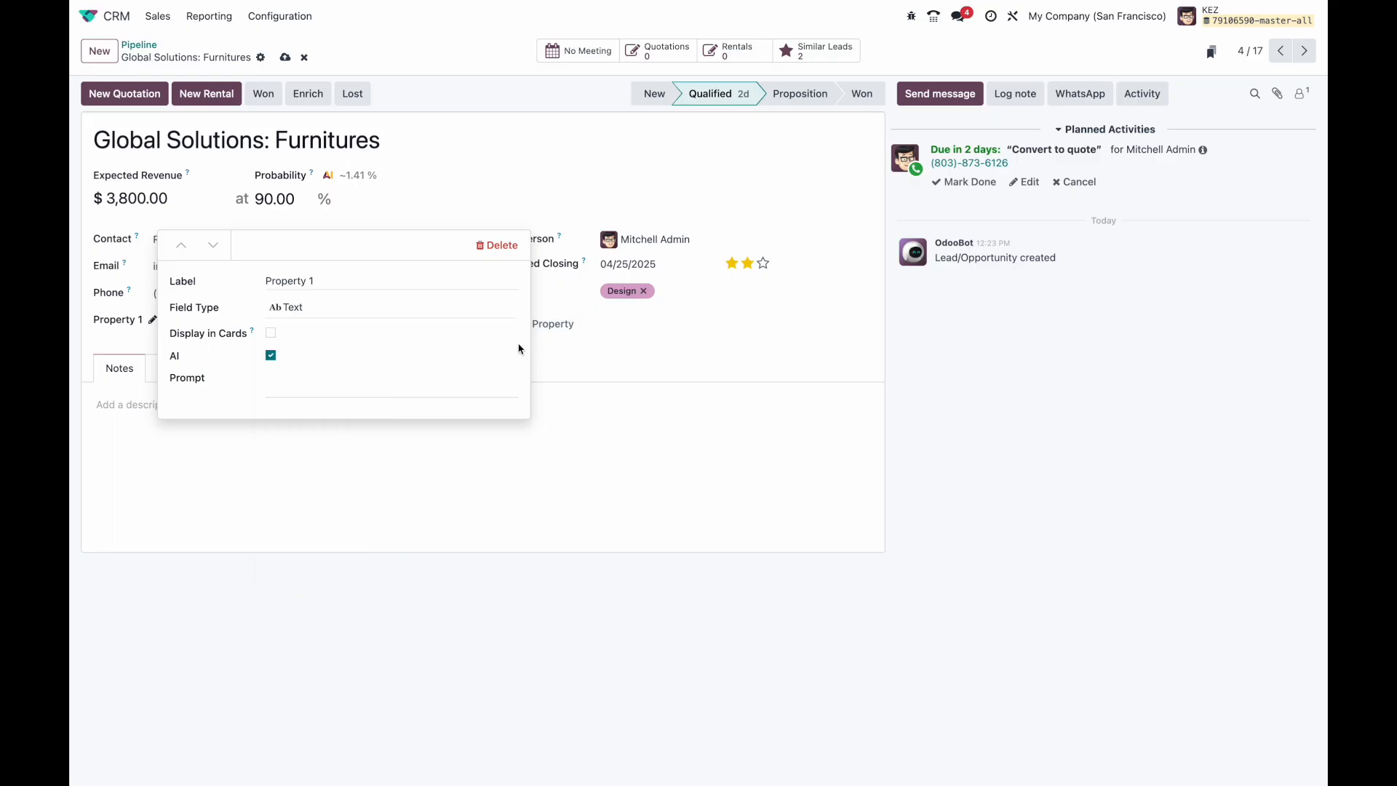
Step: Insert an opportunity field into the property's AI prompt via '/', then delete the test property
click(432, 375)
text(/)
click(406, 429)
scroll(386, 527, down, 5)
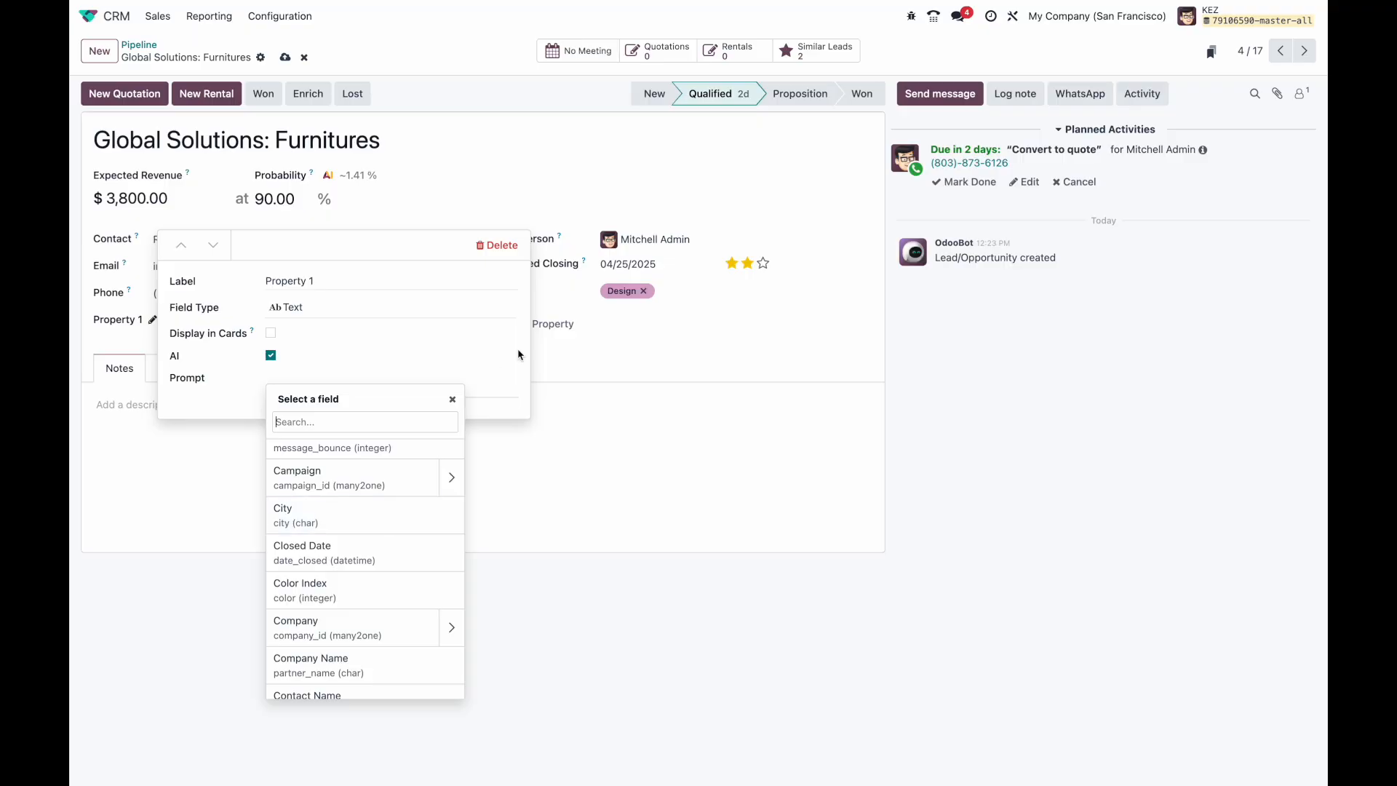
click(501, 246)
click(510, 447)
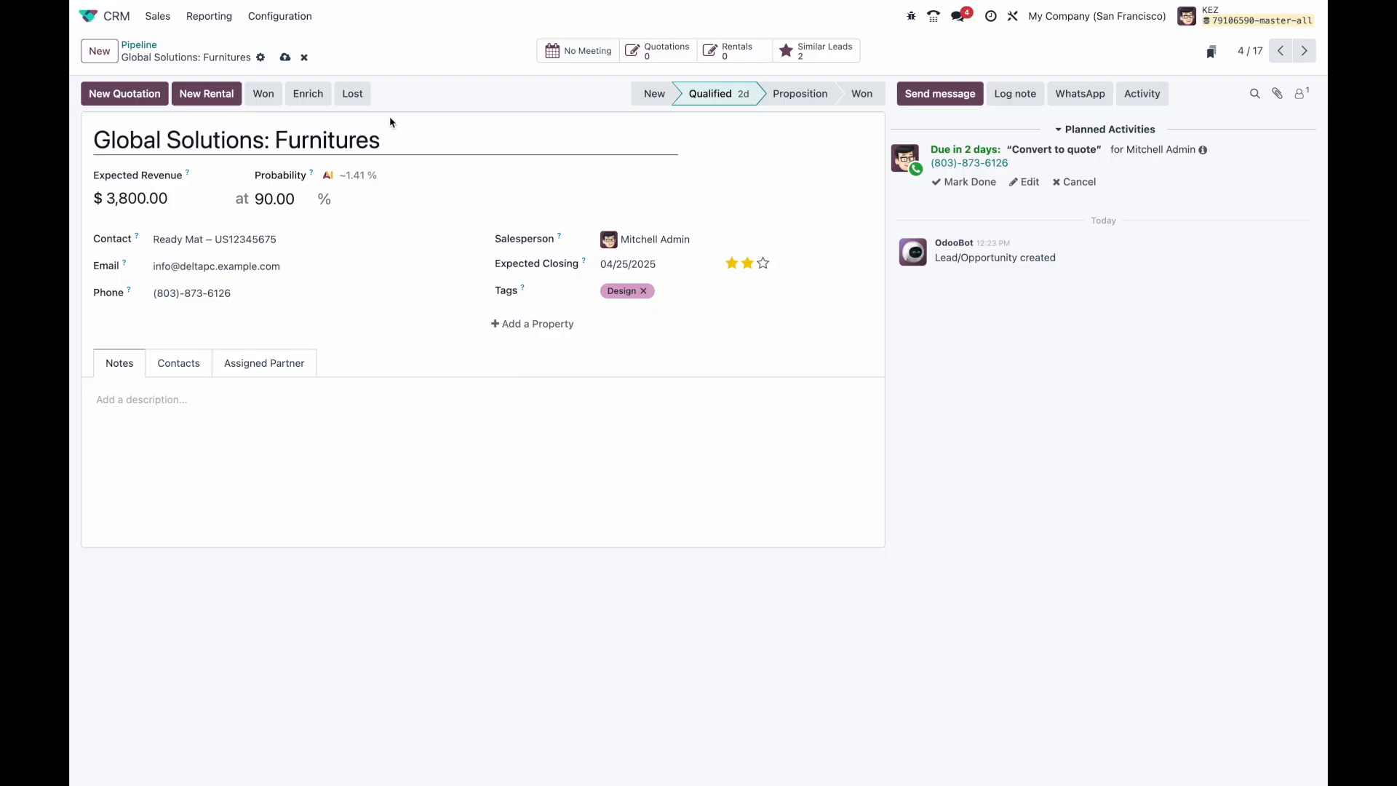
Step: Save the opportunity, open its form in Studio, and place an Integer AI field below Phone
click(285, 57)
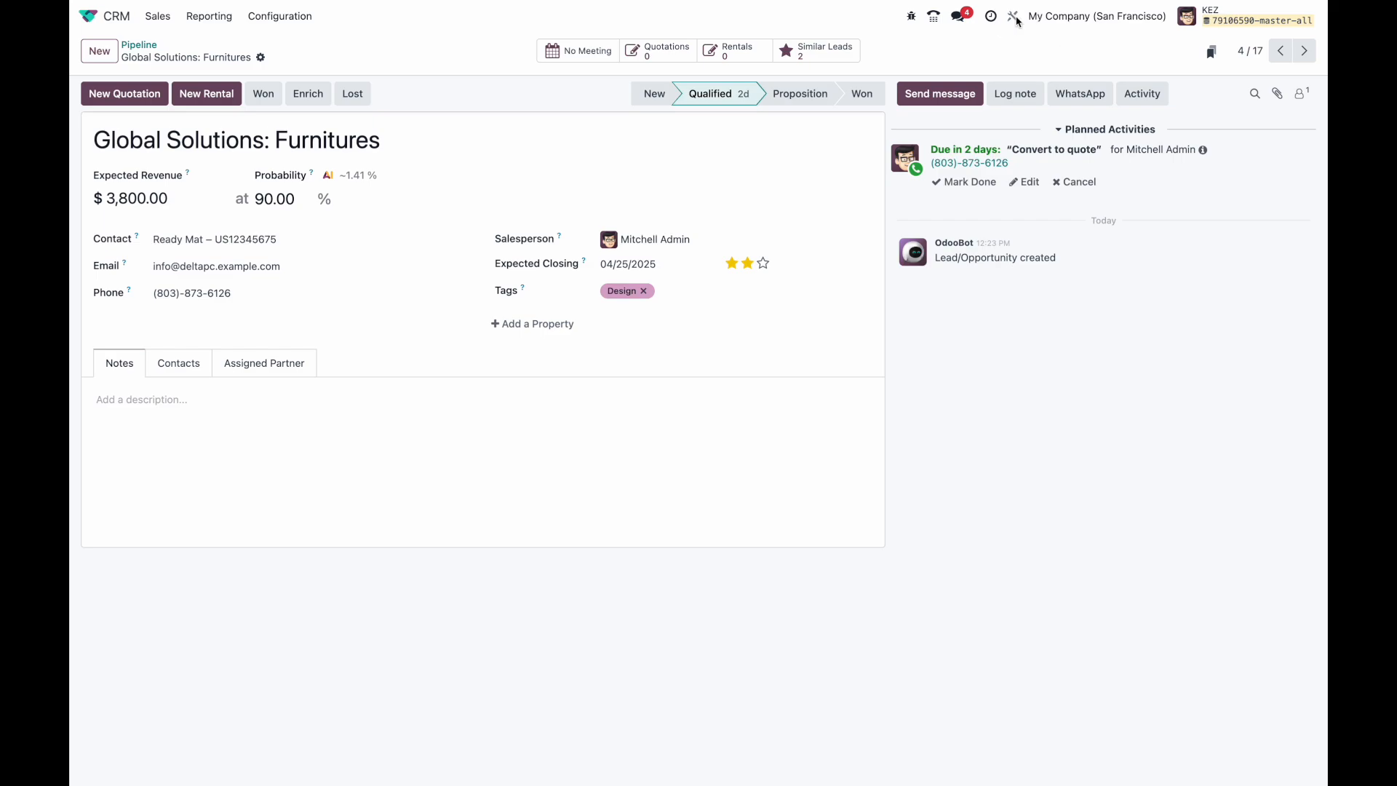
click(1015, 18)
scroll(595, 399, down, 1)
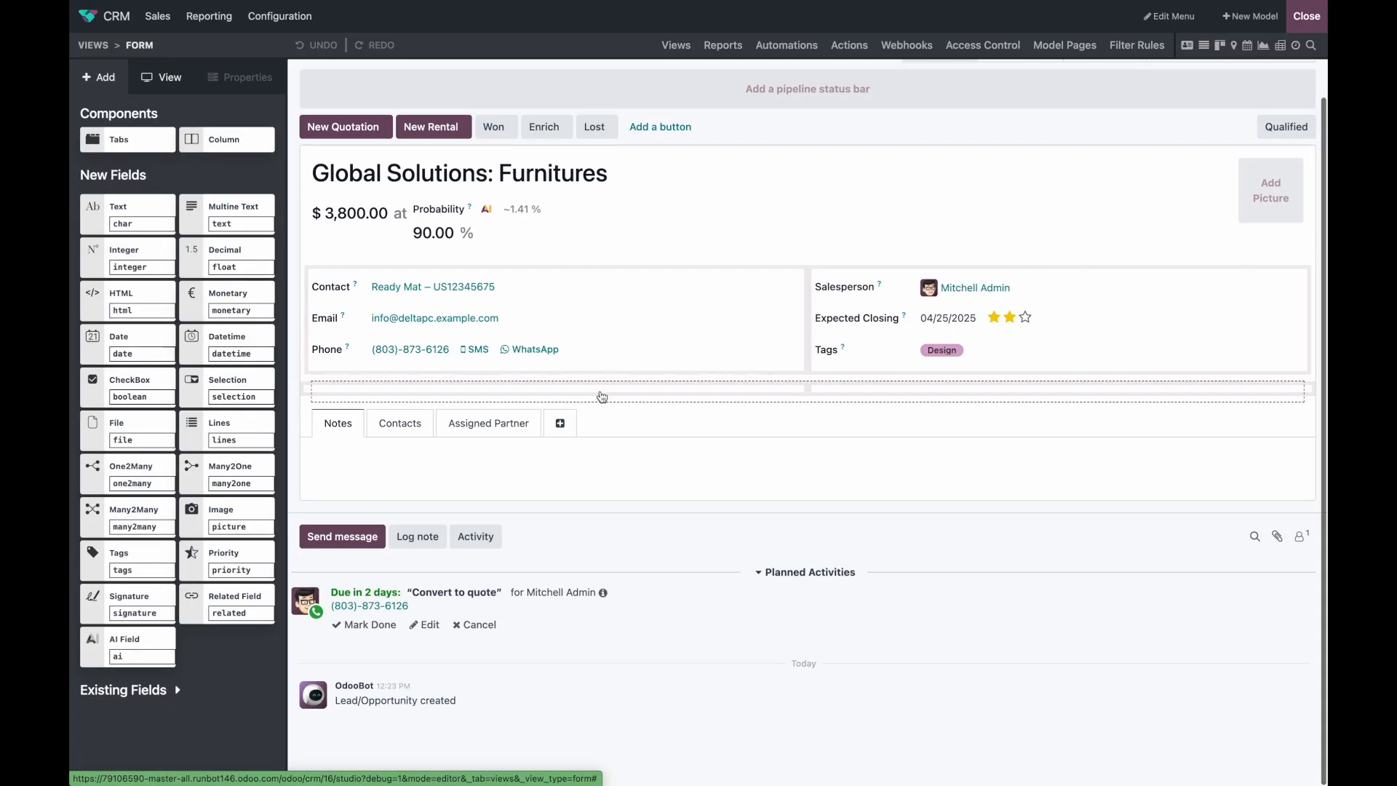
click(124, 650)
drag(125, 650, 384, 377)
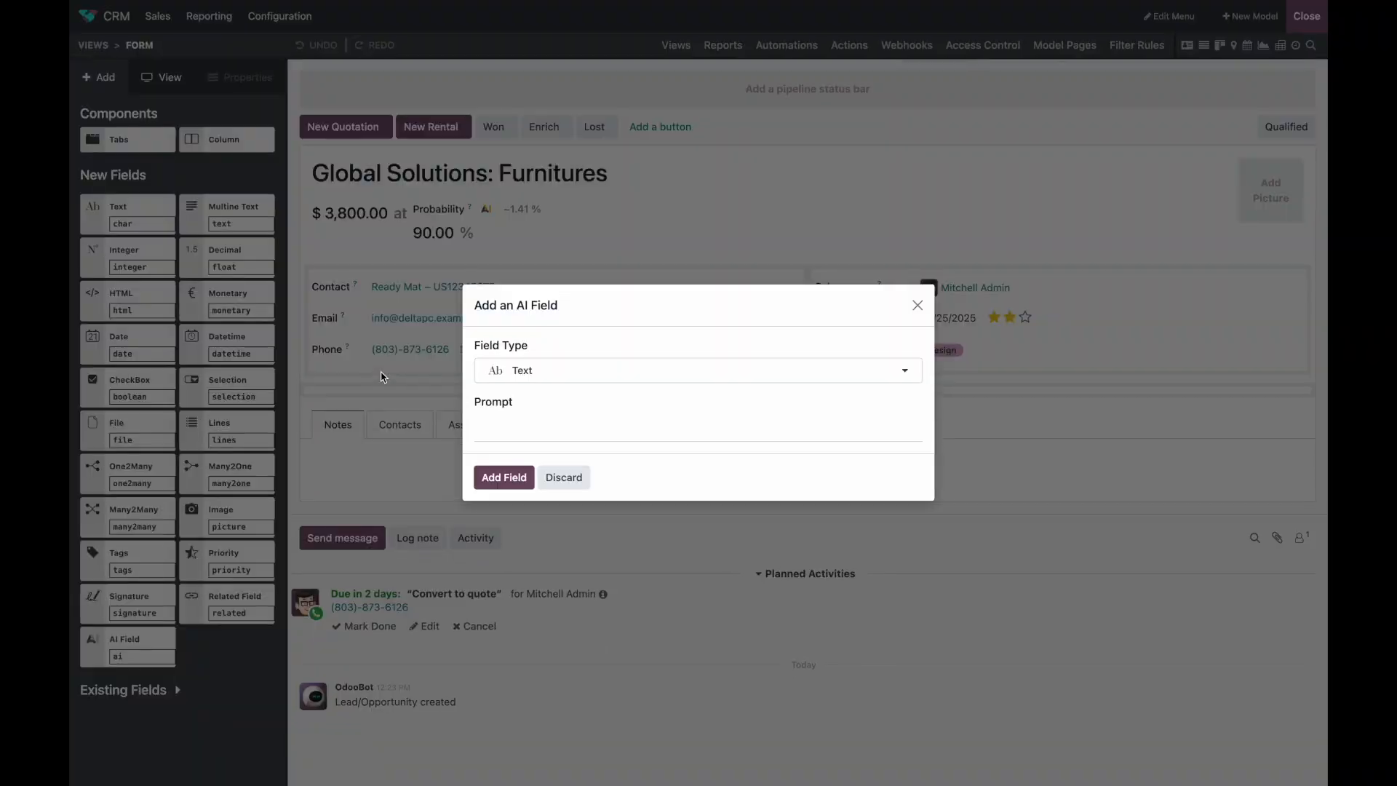
click(565, 373)
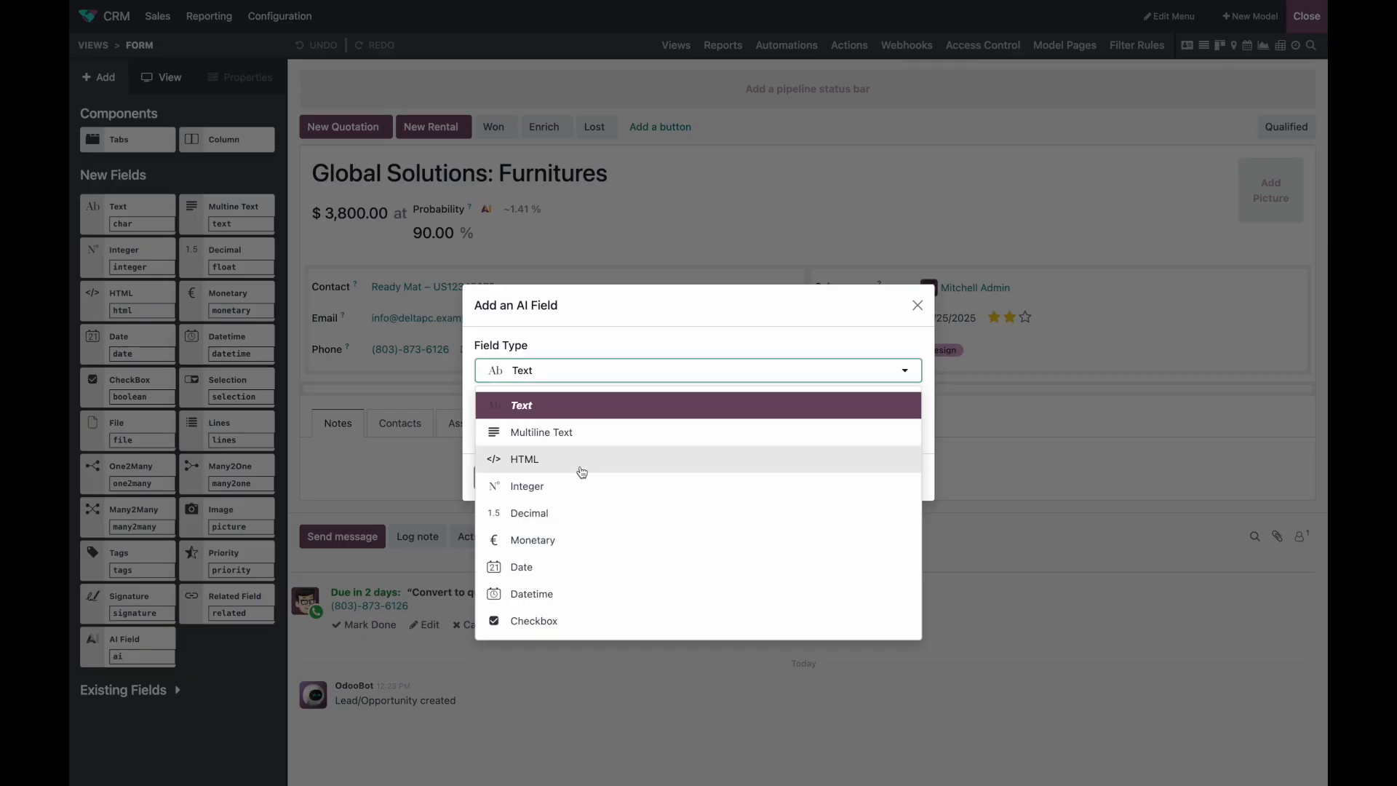
scroll(578, 469, down, 2)
scroll(579, 470, up, 2)
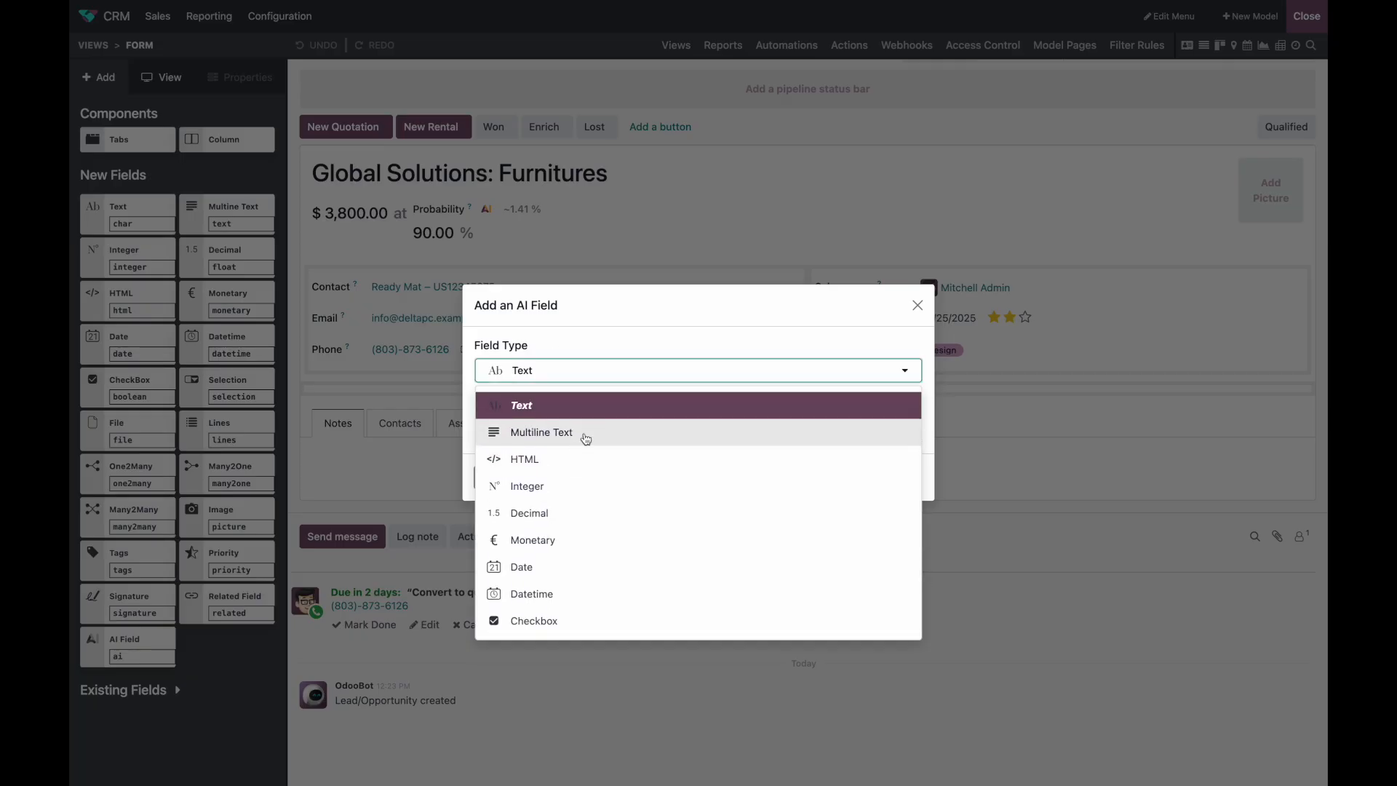
click(581, 487)
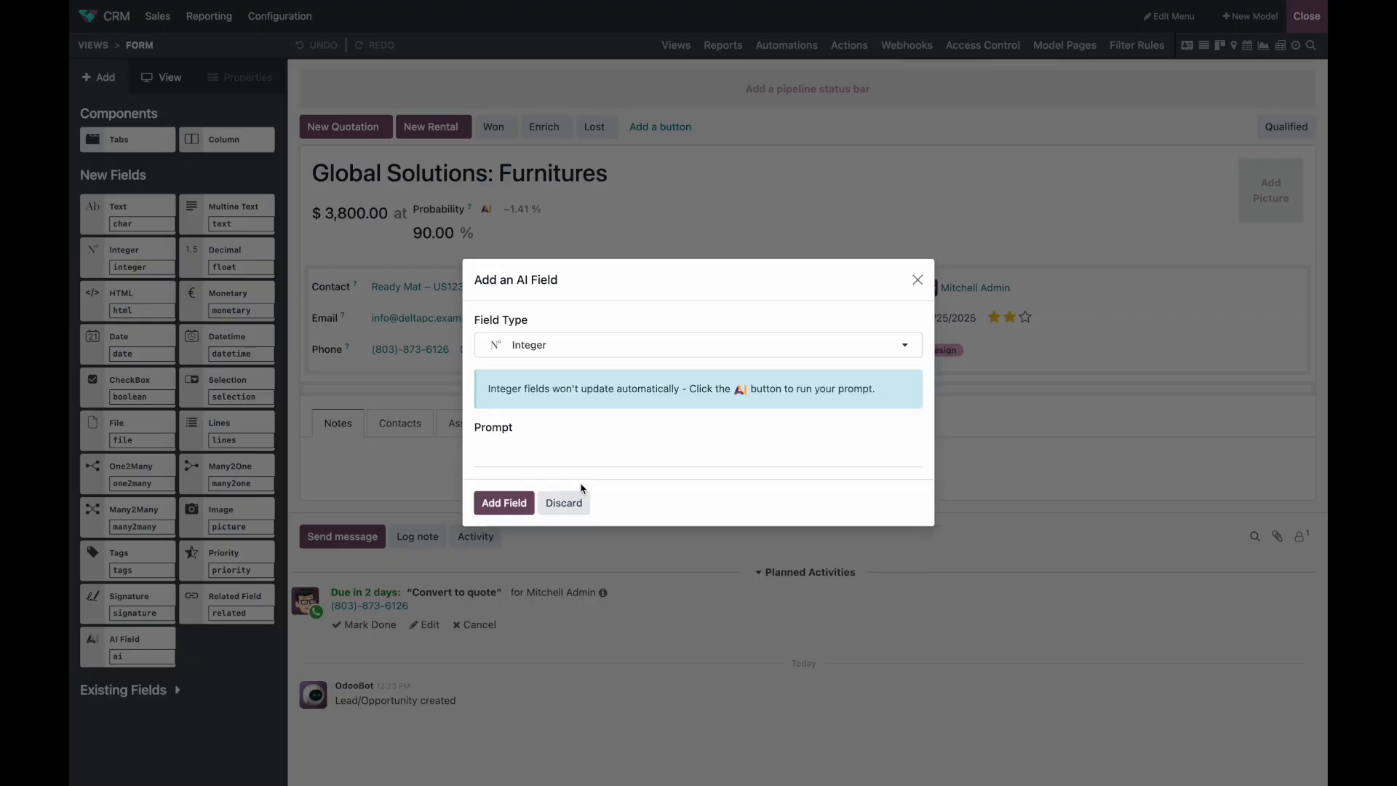
Step: Switch the AI field to Text, then to Many2one, and discard it
click(580, 446)
click(722, 345)
click(706, 381)
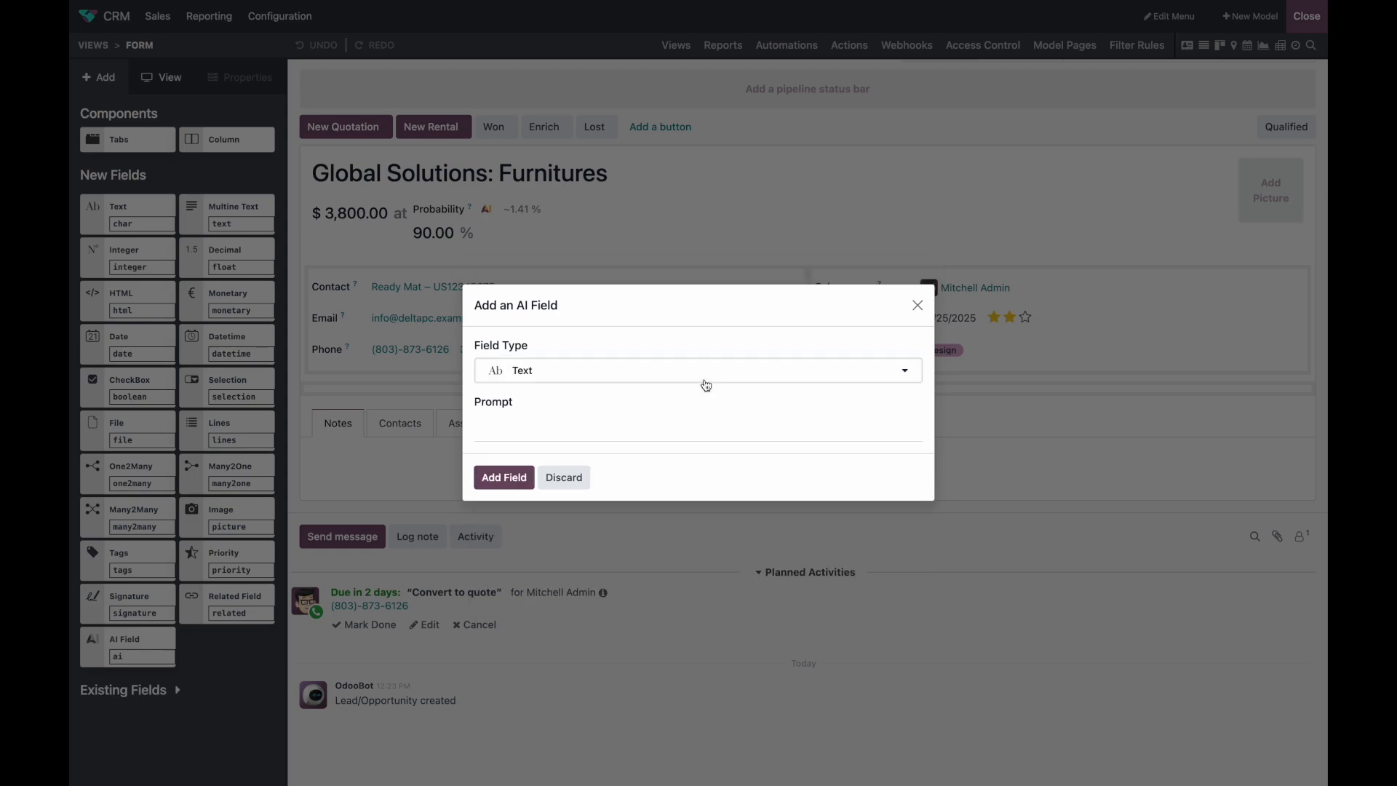
click(656, 423)
click(593, 371)
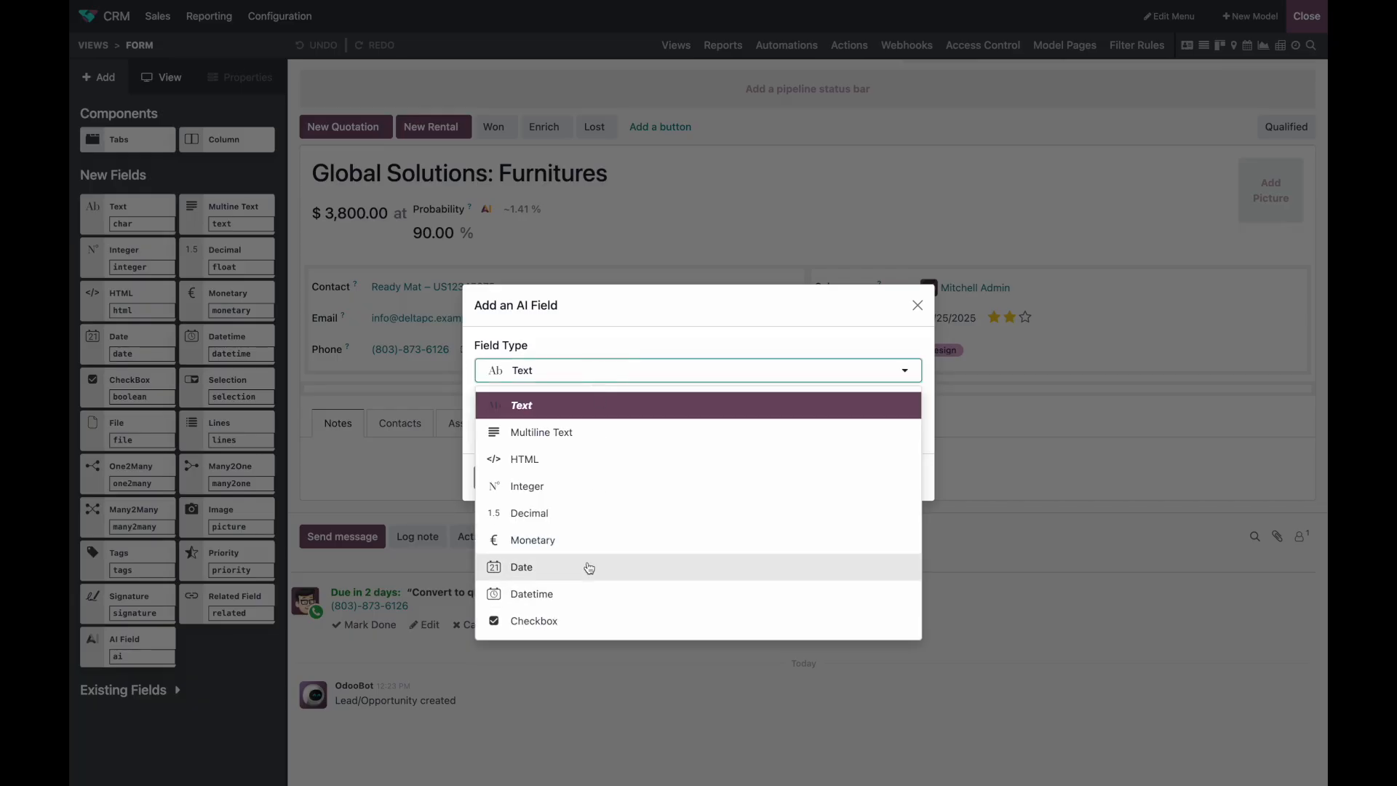
scroll(588, 547, down, 3)
click(588, 591)
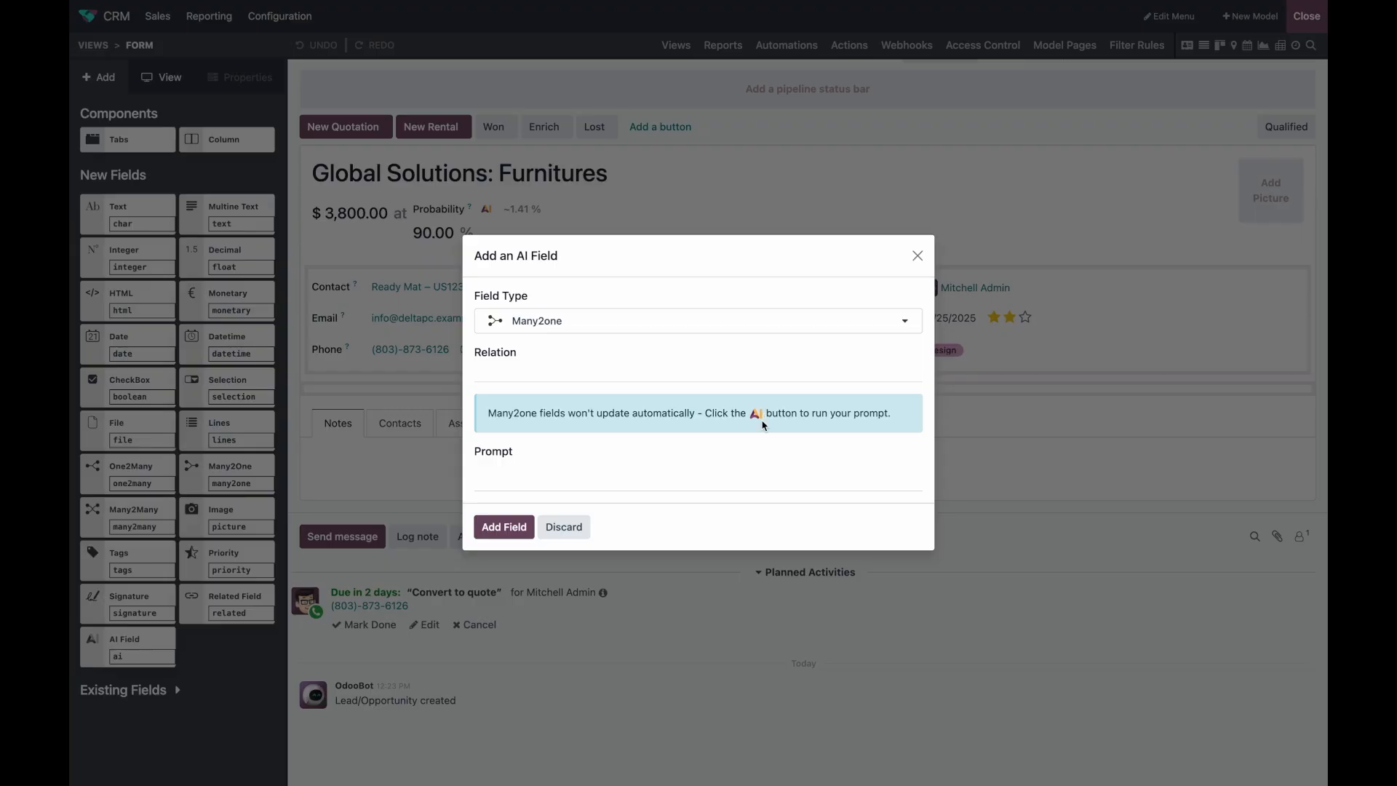
click(567, 527)
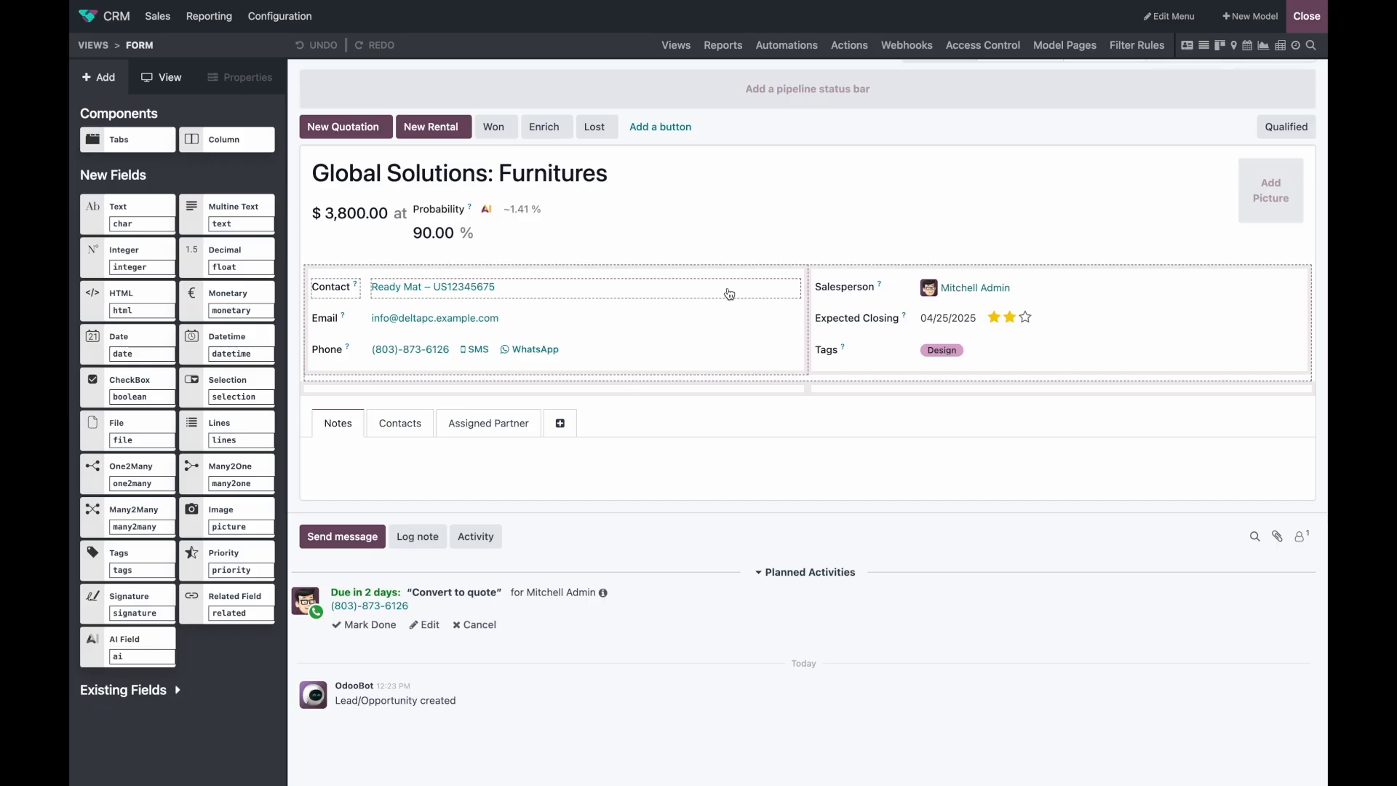
Step: Create a new lead automation rule with an Update Record action on the Notes field
click(793, 42)
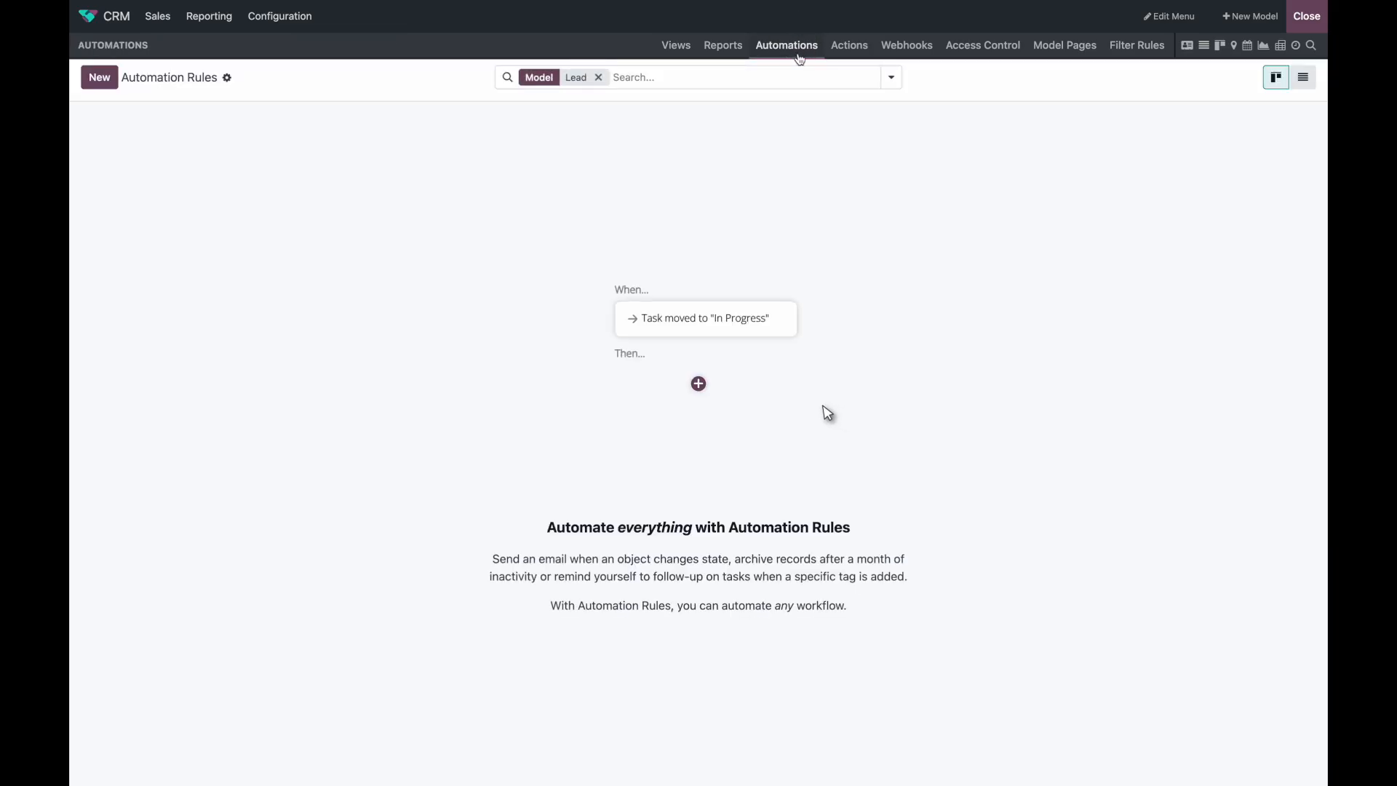
click(100, 77)
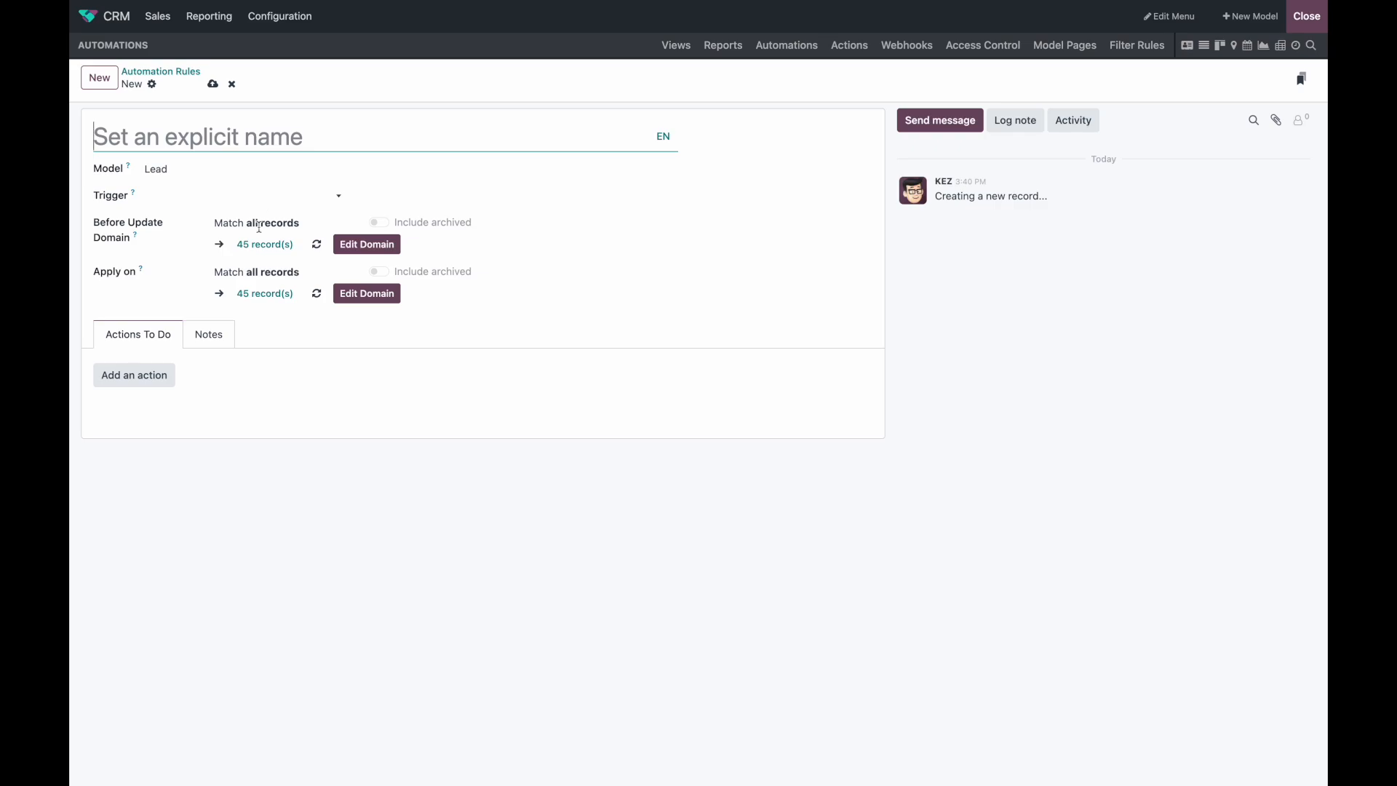
click(160, 375)
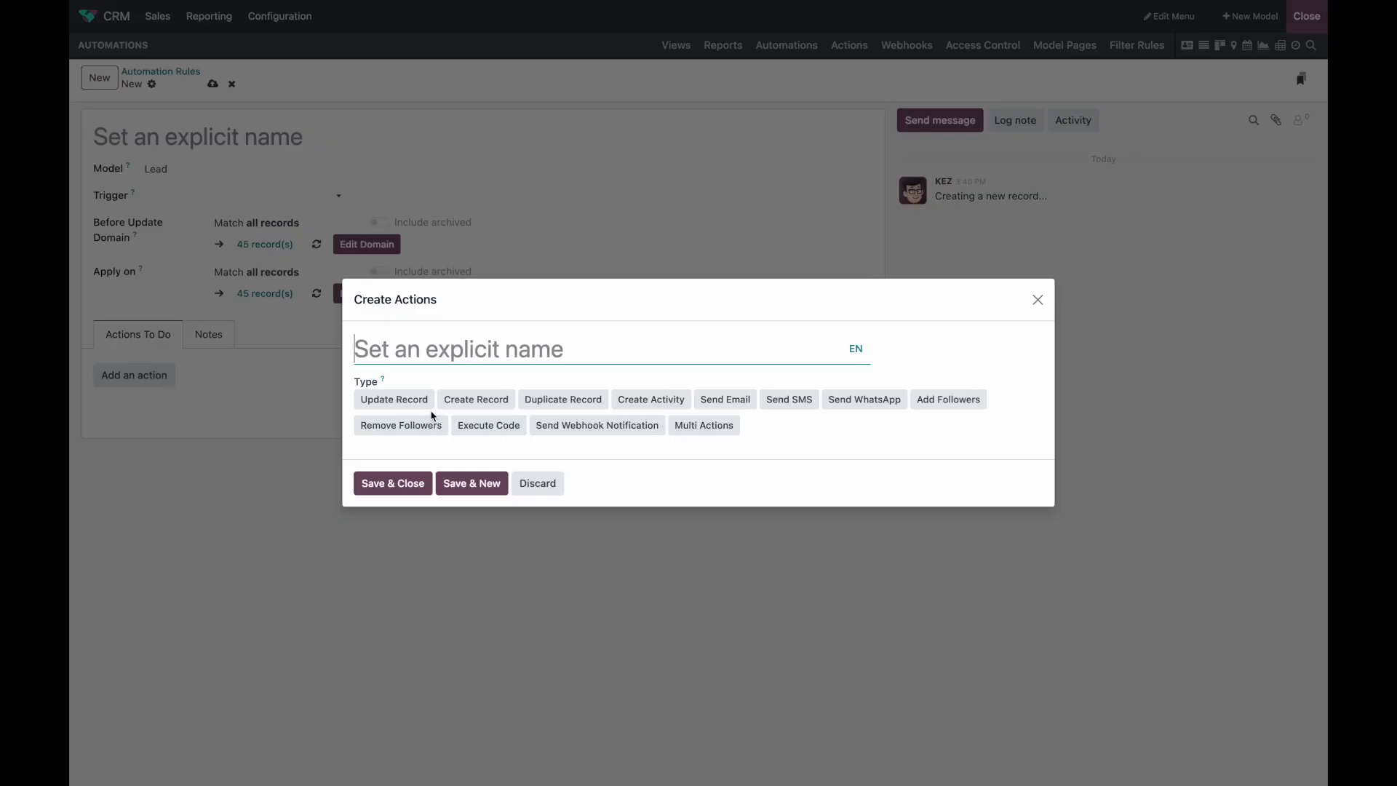
click(403, 400)
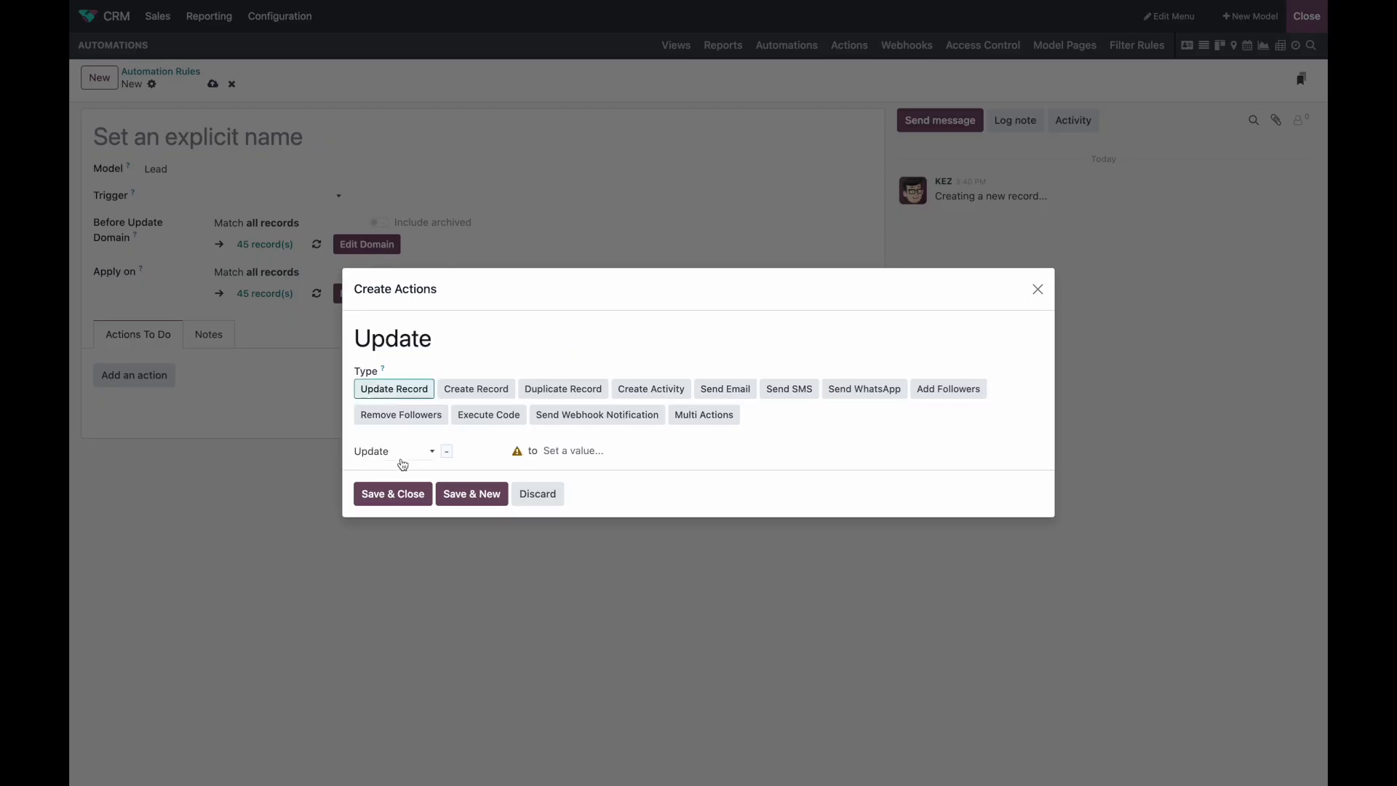
click(499, 457)
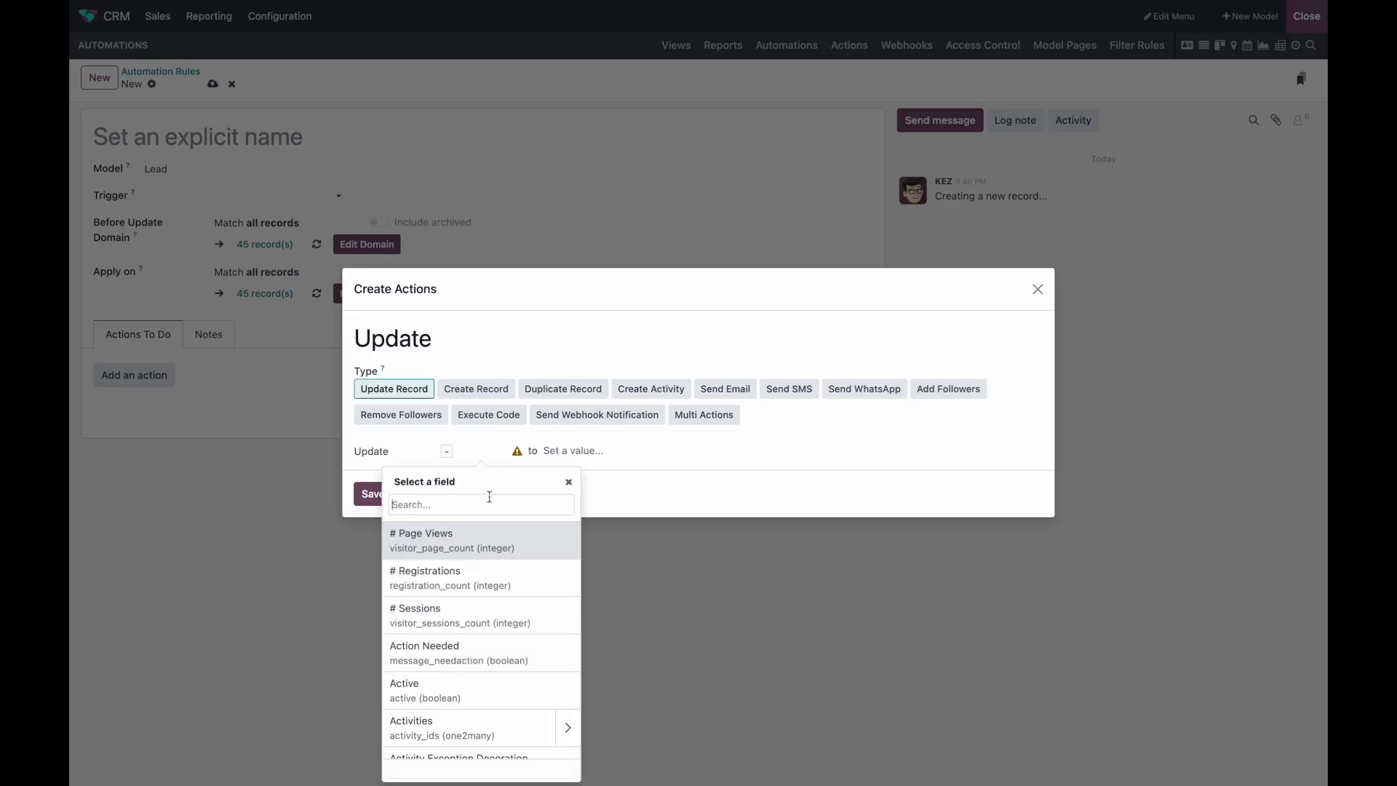
text(not)
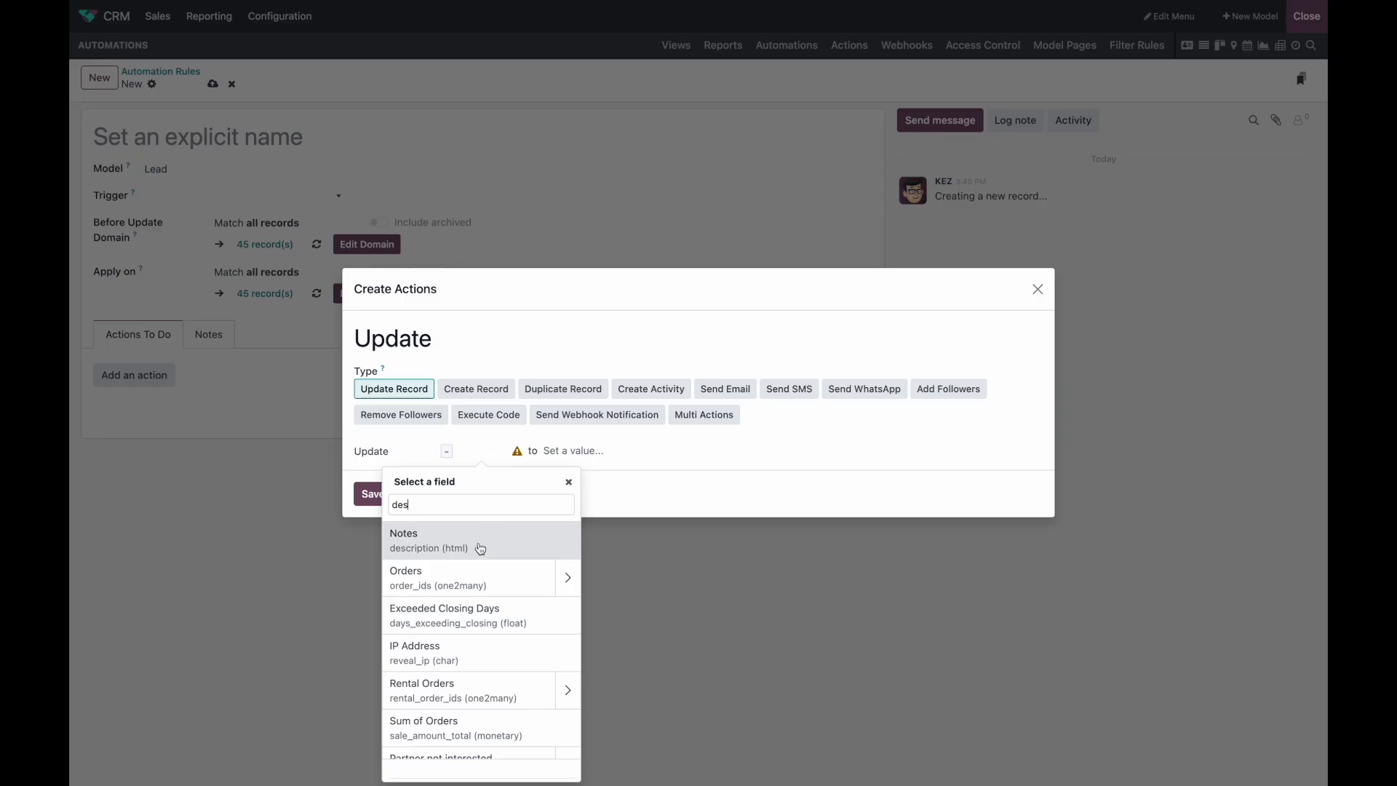
click(479, 550)
Step: Switch the Notes update to Update with AI, then discard the action and close Studio
click(468, 464)
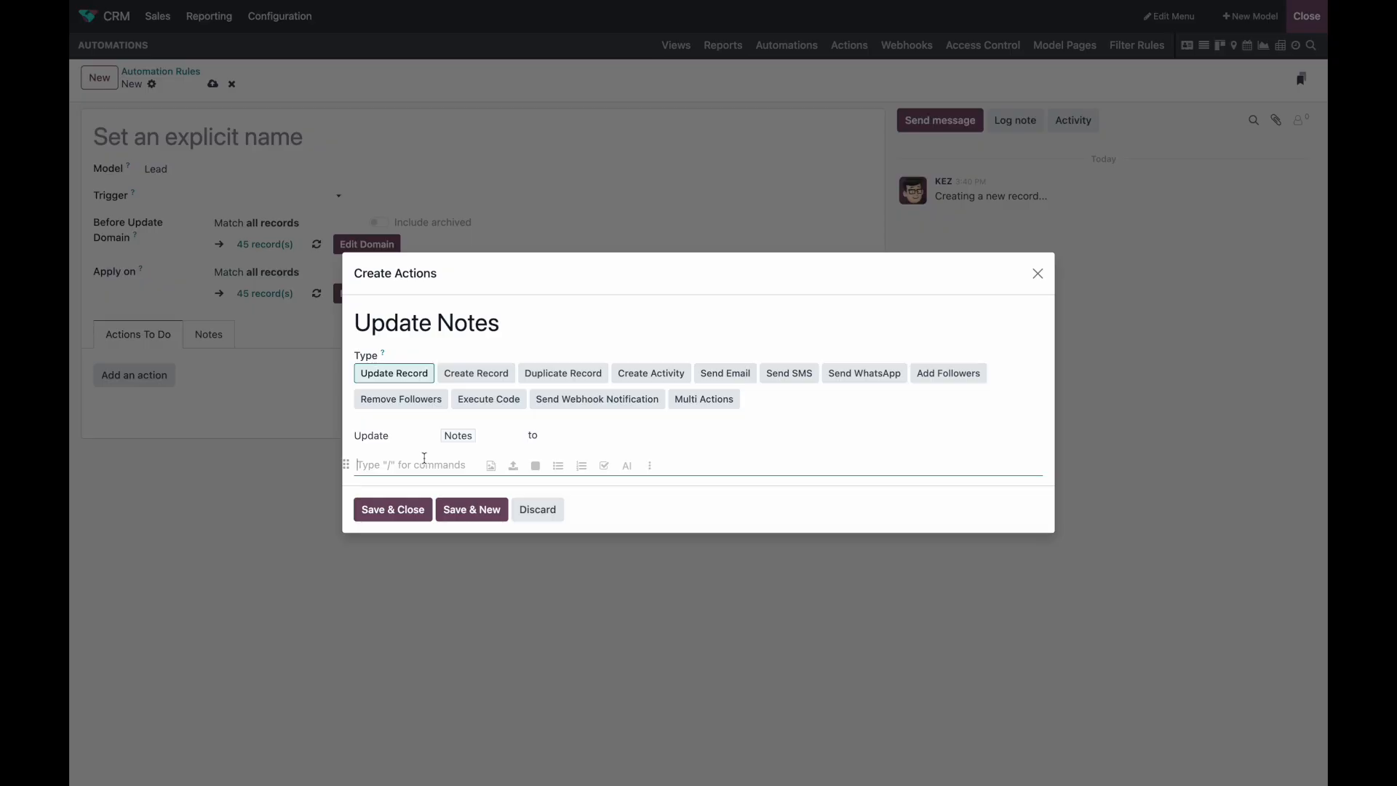
click(385, 438)
click(423, 472)
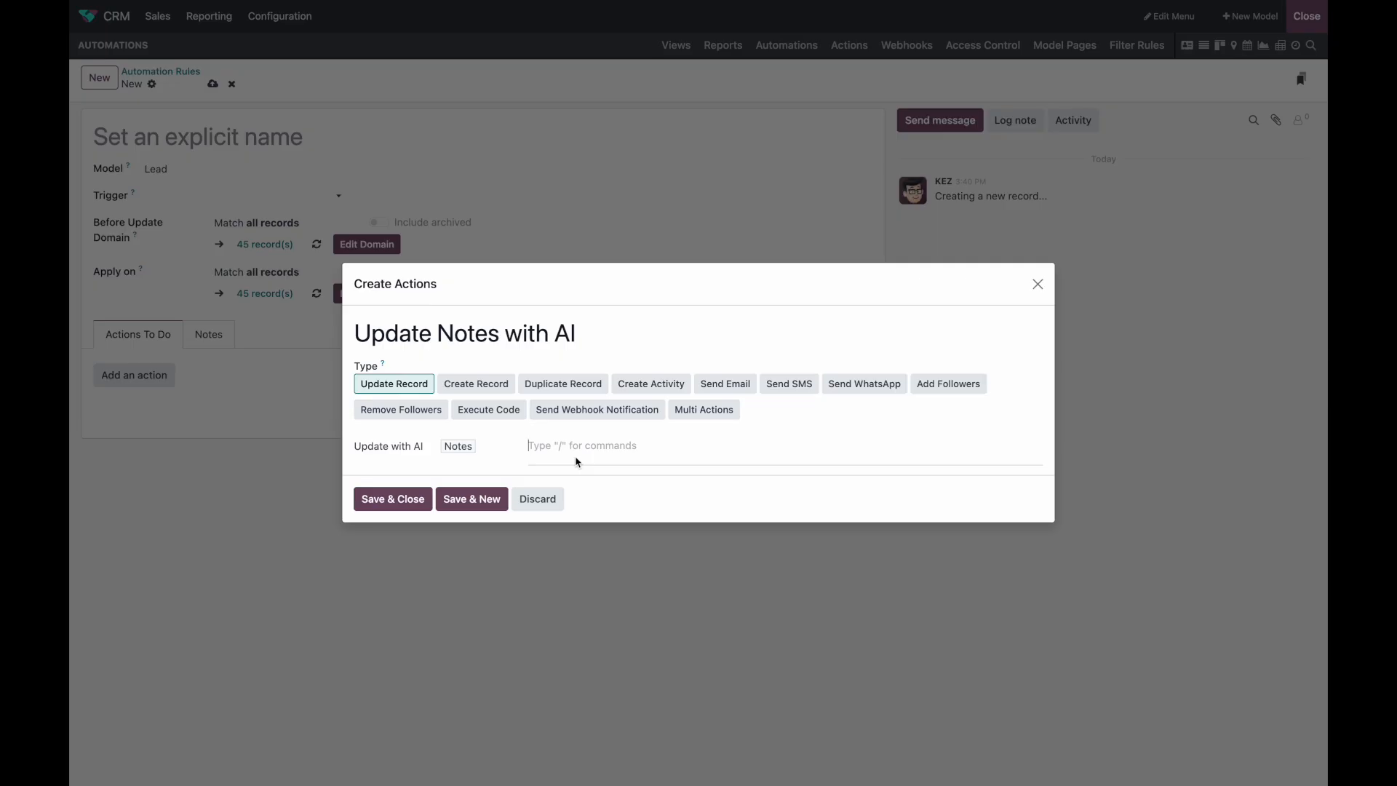
text(/)
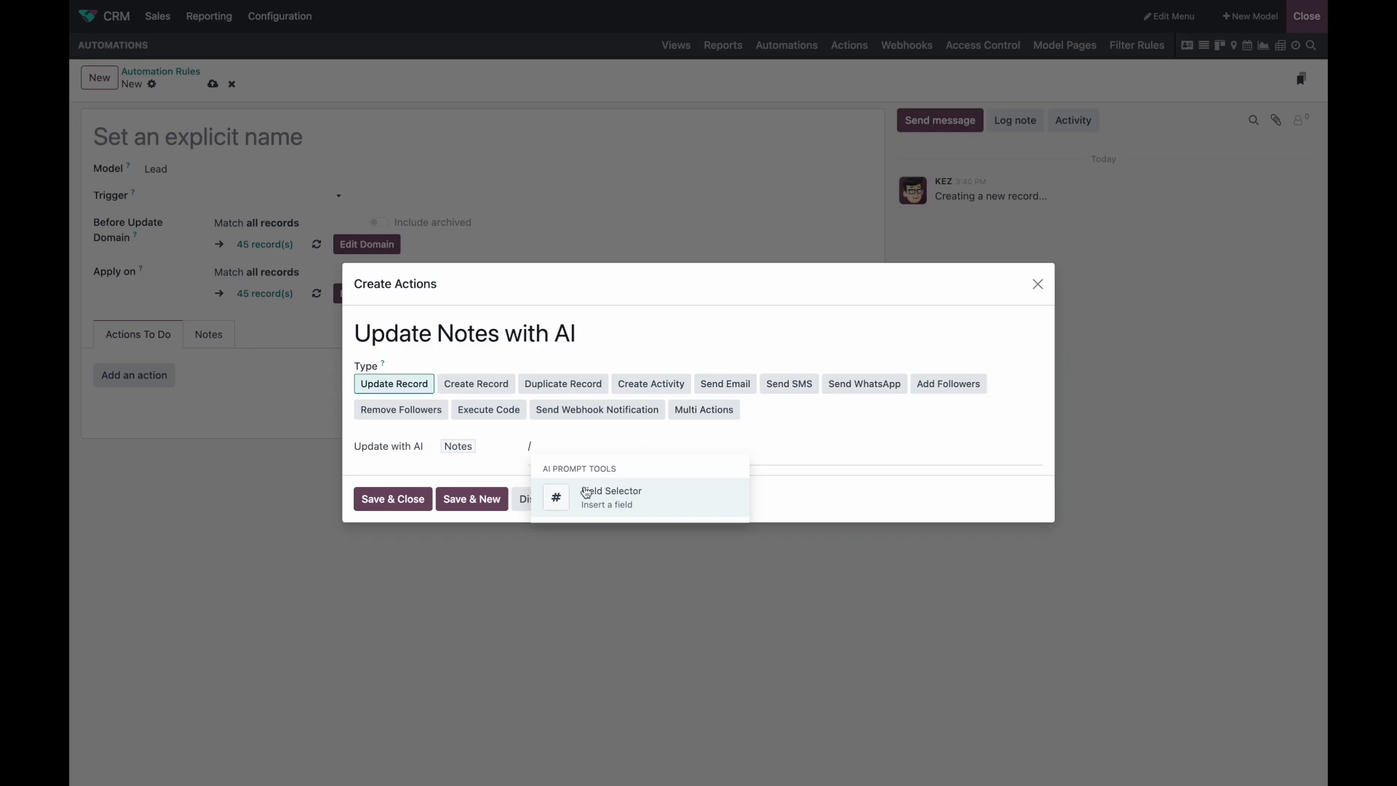
key(BackSpace)
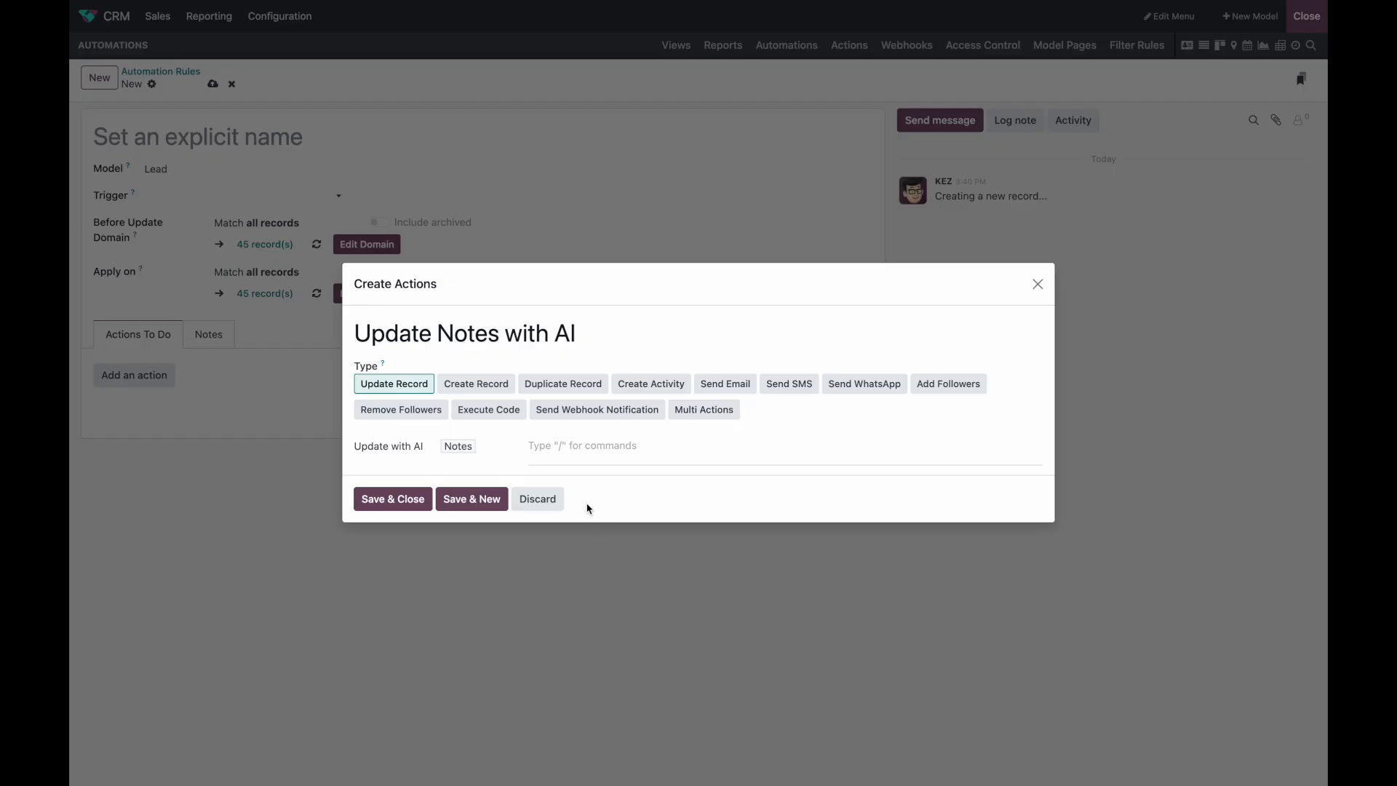
click(542, 499)
click(1307, 16)
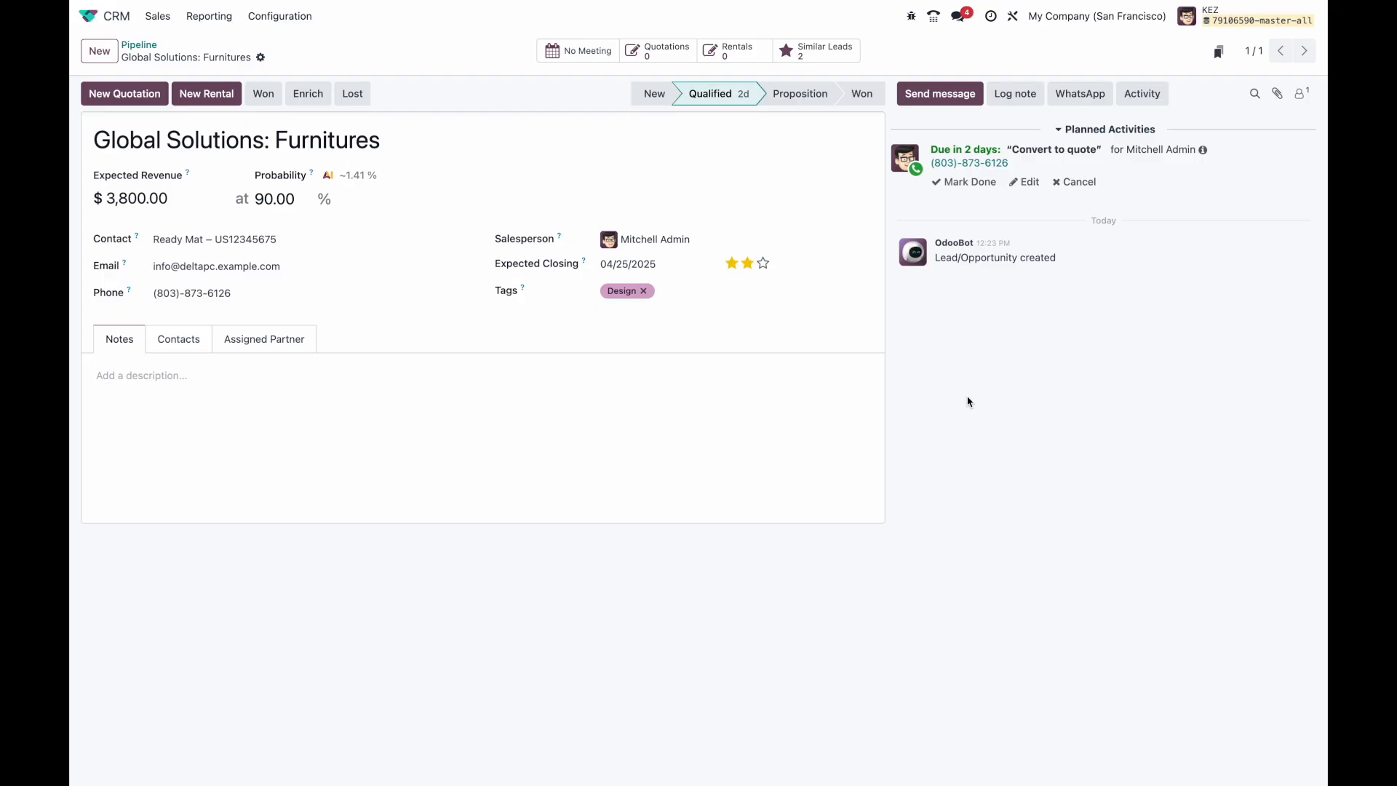
Step: Reopen Global Solutions: Furnitures from CRM with the My Pipeline filter removed
click(89, 16)
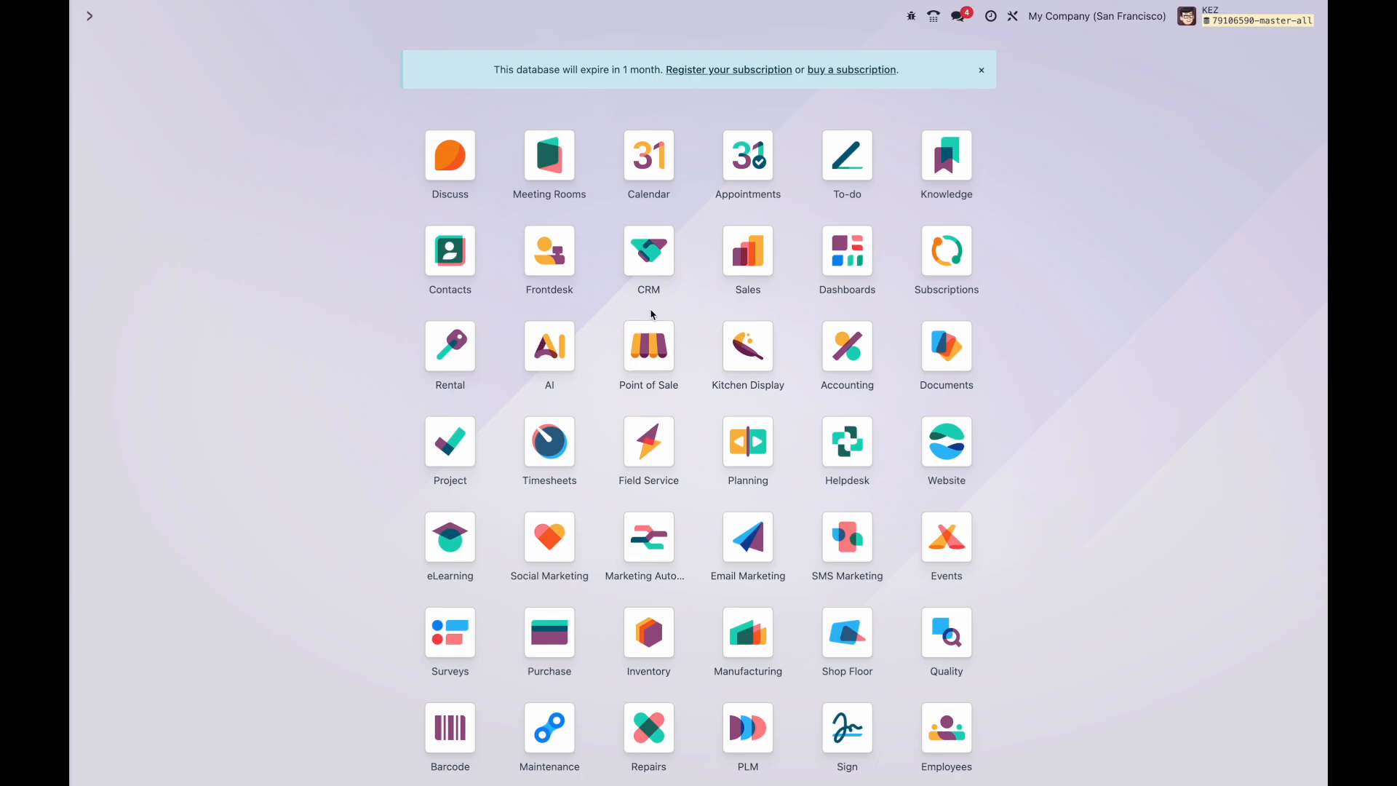
click(629, 272)
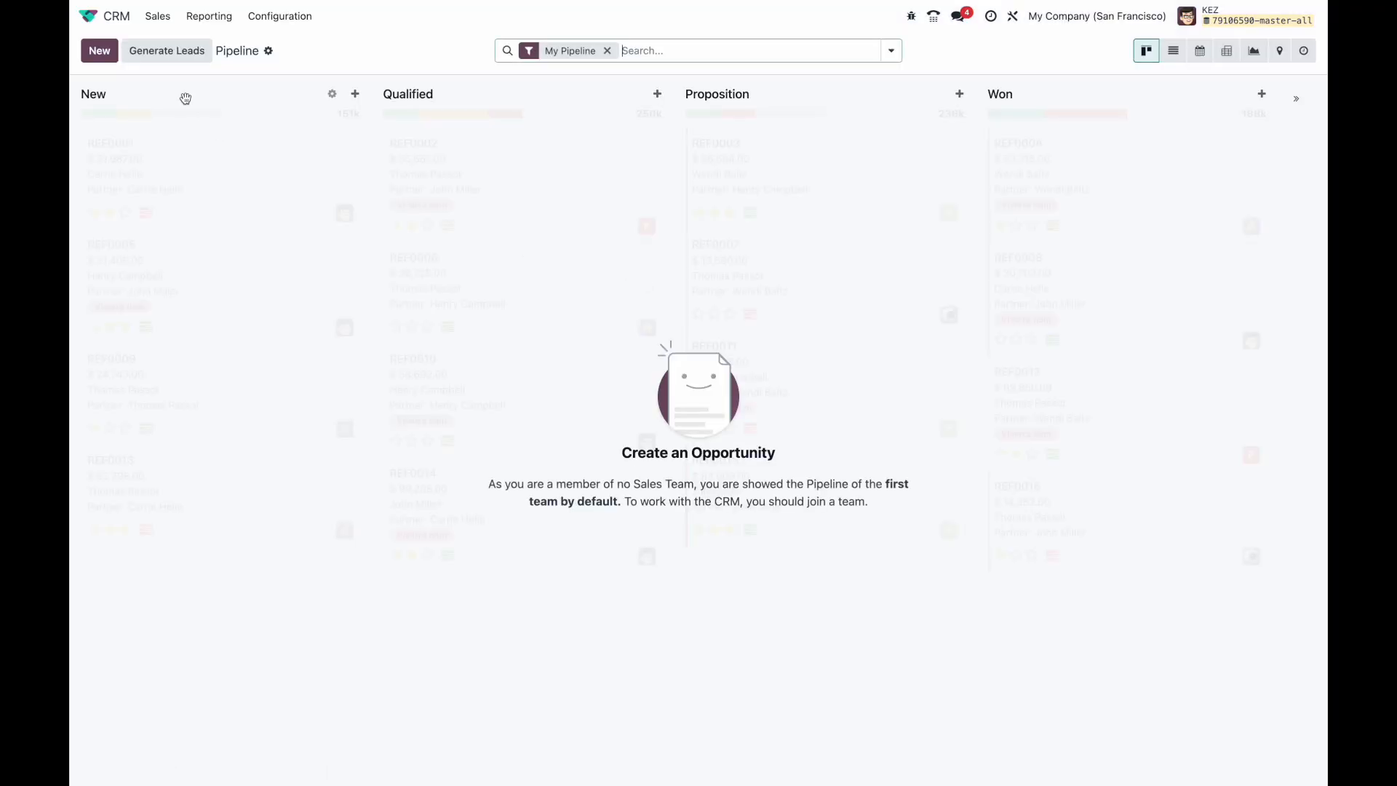
click(607, 50)
click(499, 161)
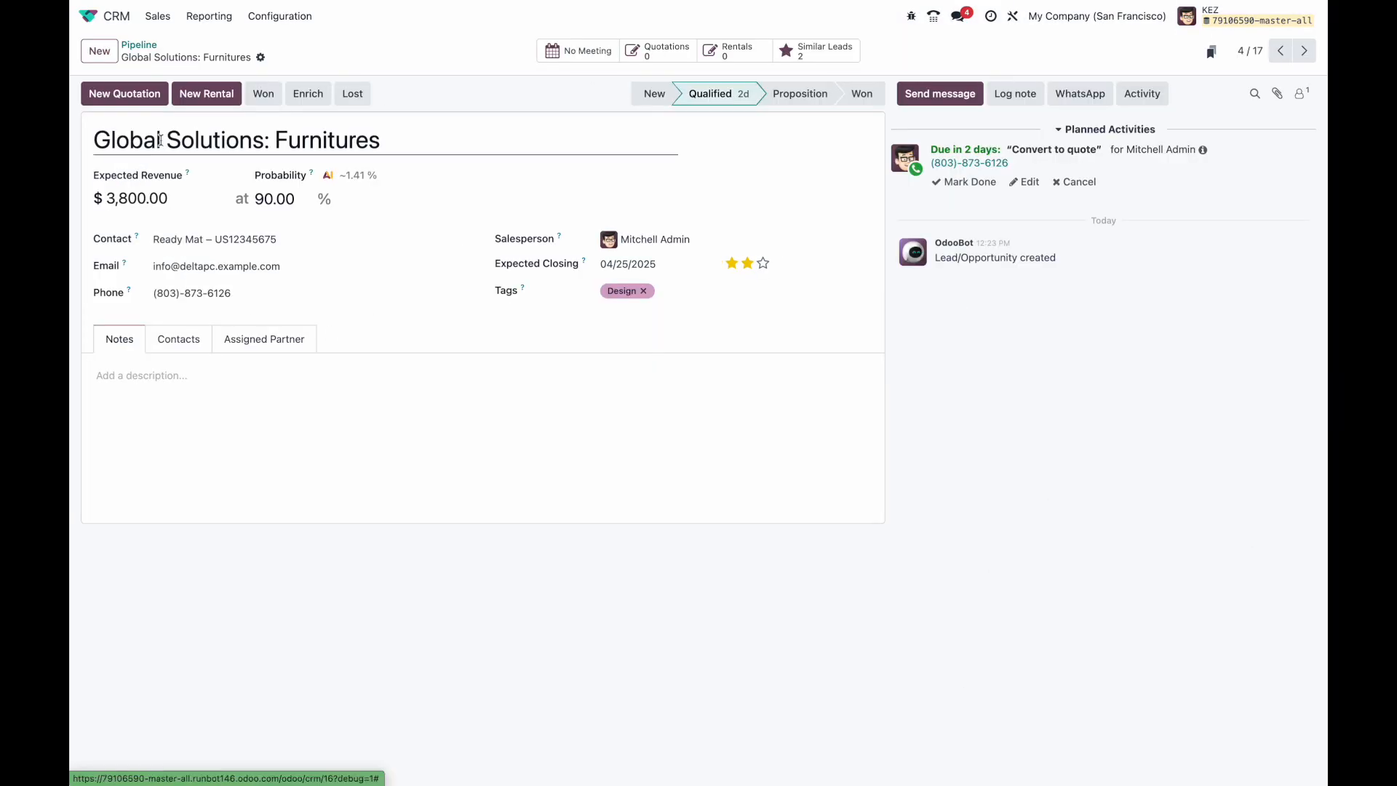
click(260, 56)
Step: Add an AI Multiline Text property 'Company Summary' prompted 'Search the web for some basic information about this company.'
click(313, 104)
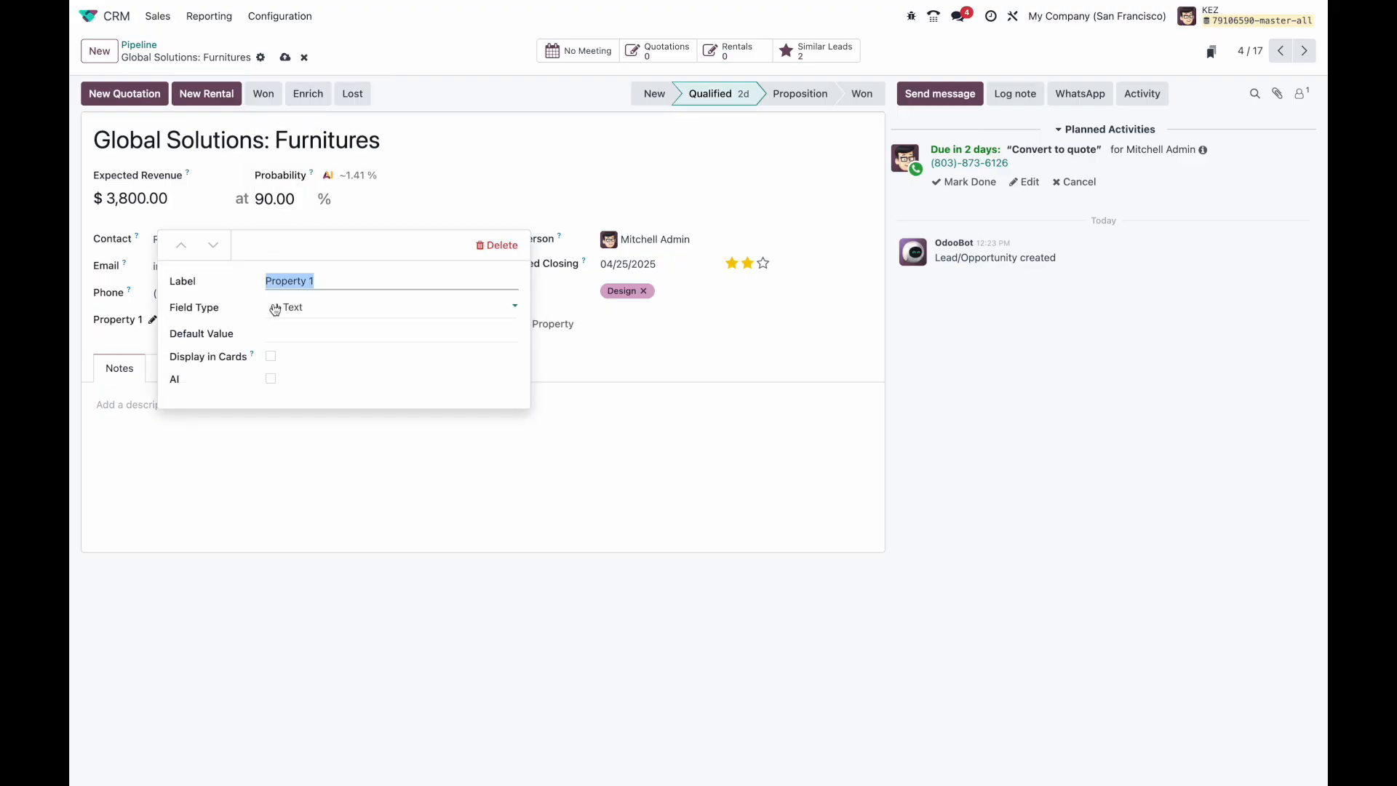
text(Company Summary)
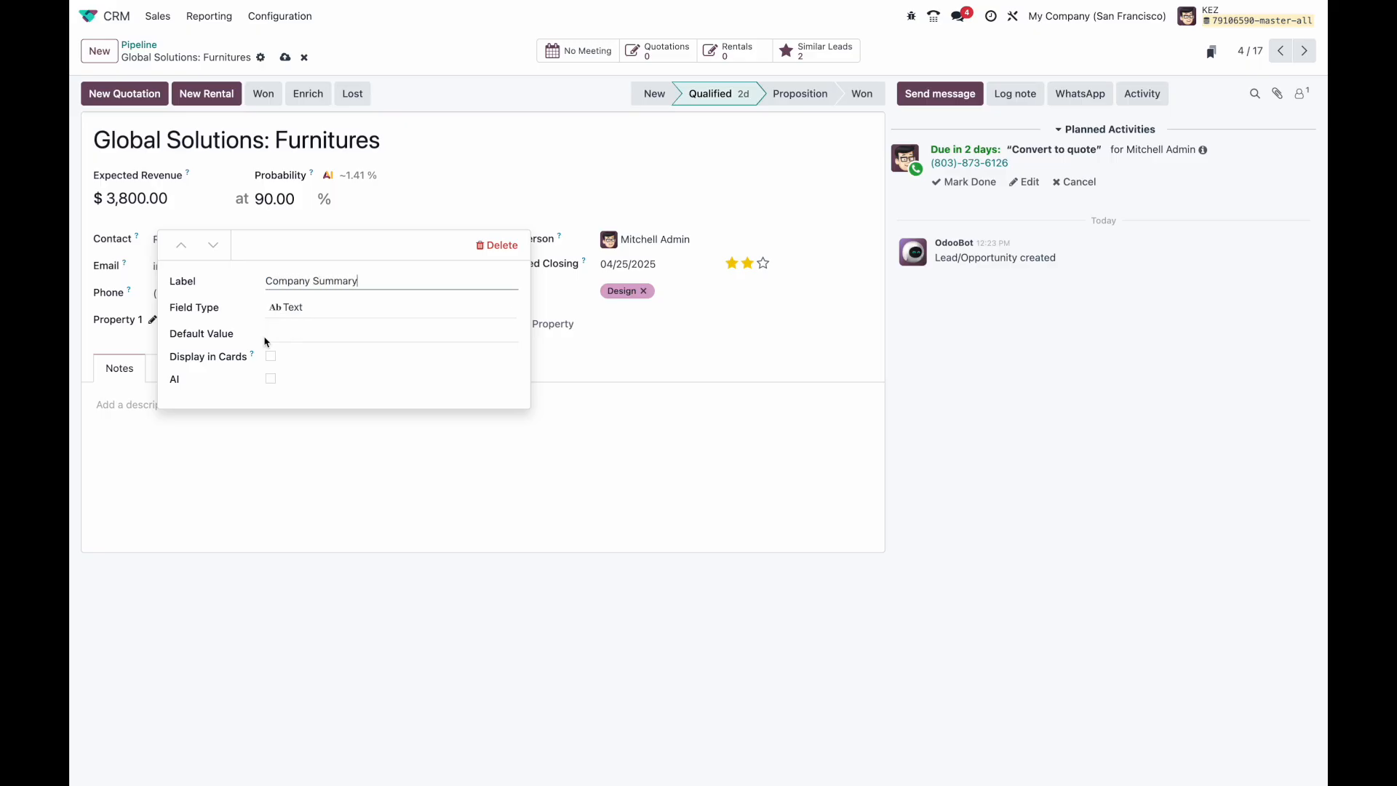
click(290, 308)
click(339, 359)
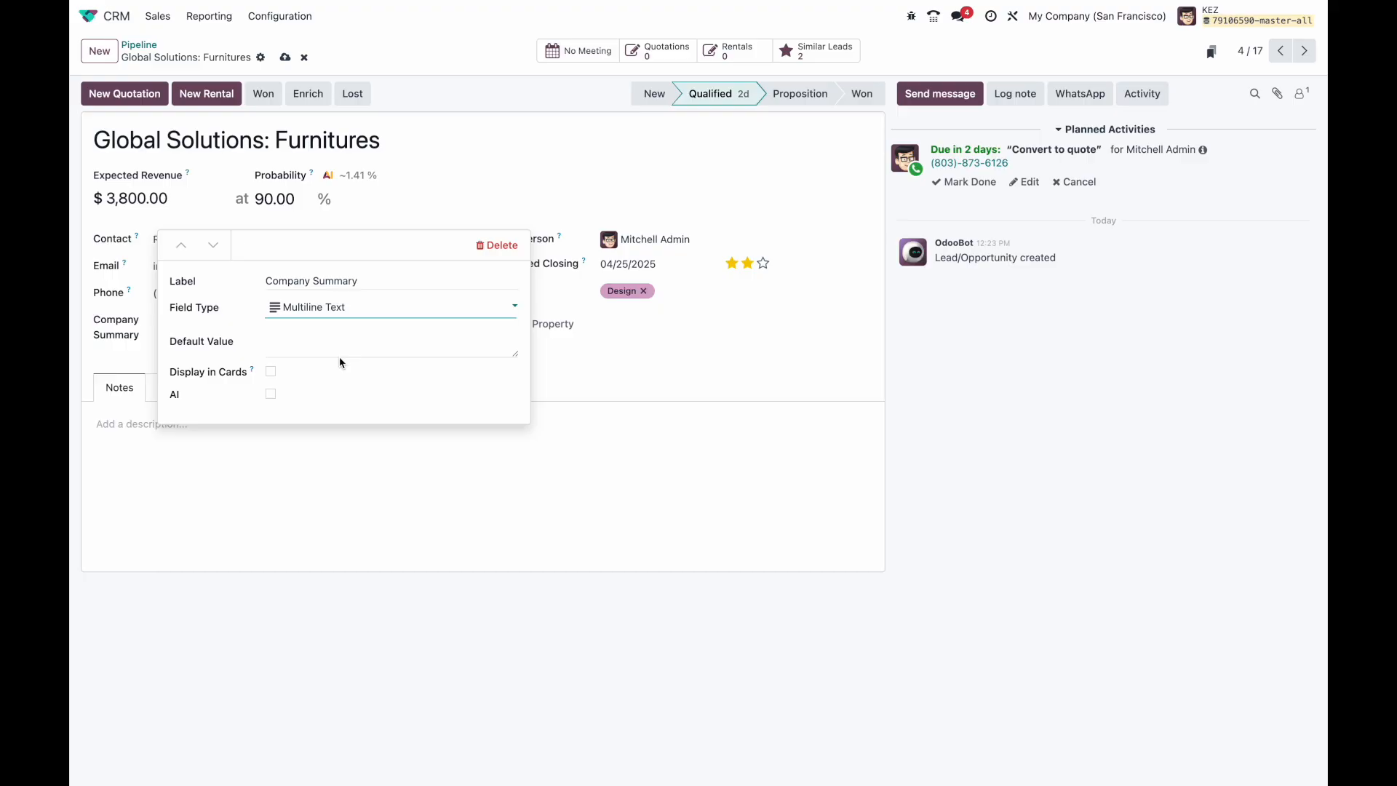
click(271, 395)
click(293, 379)
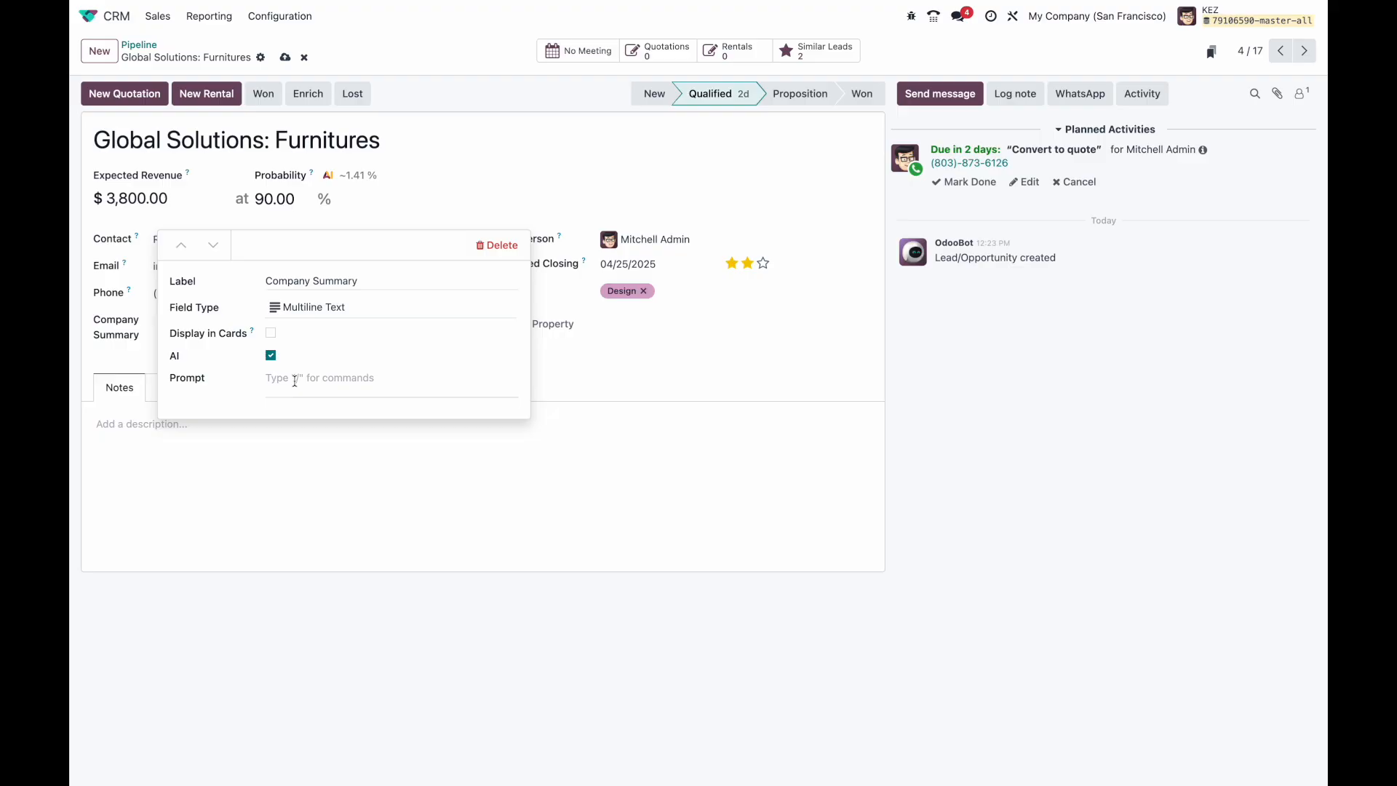
text(Search the web for some basic information about t)
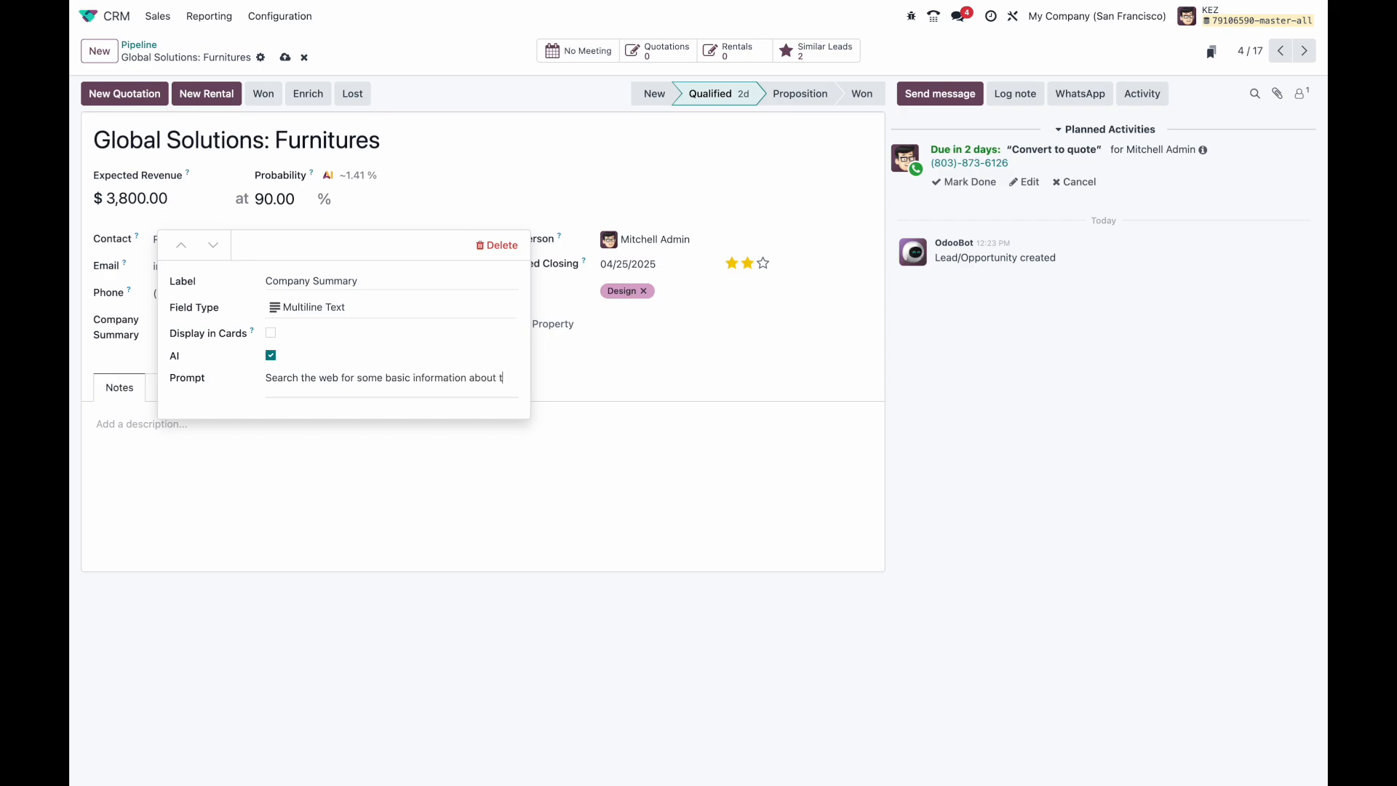
text(his company.)
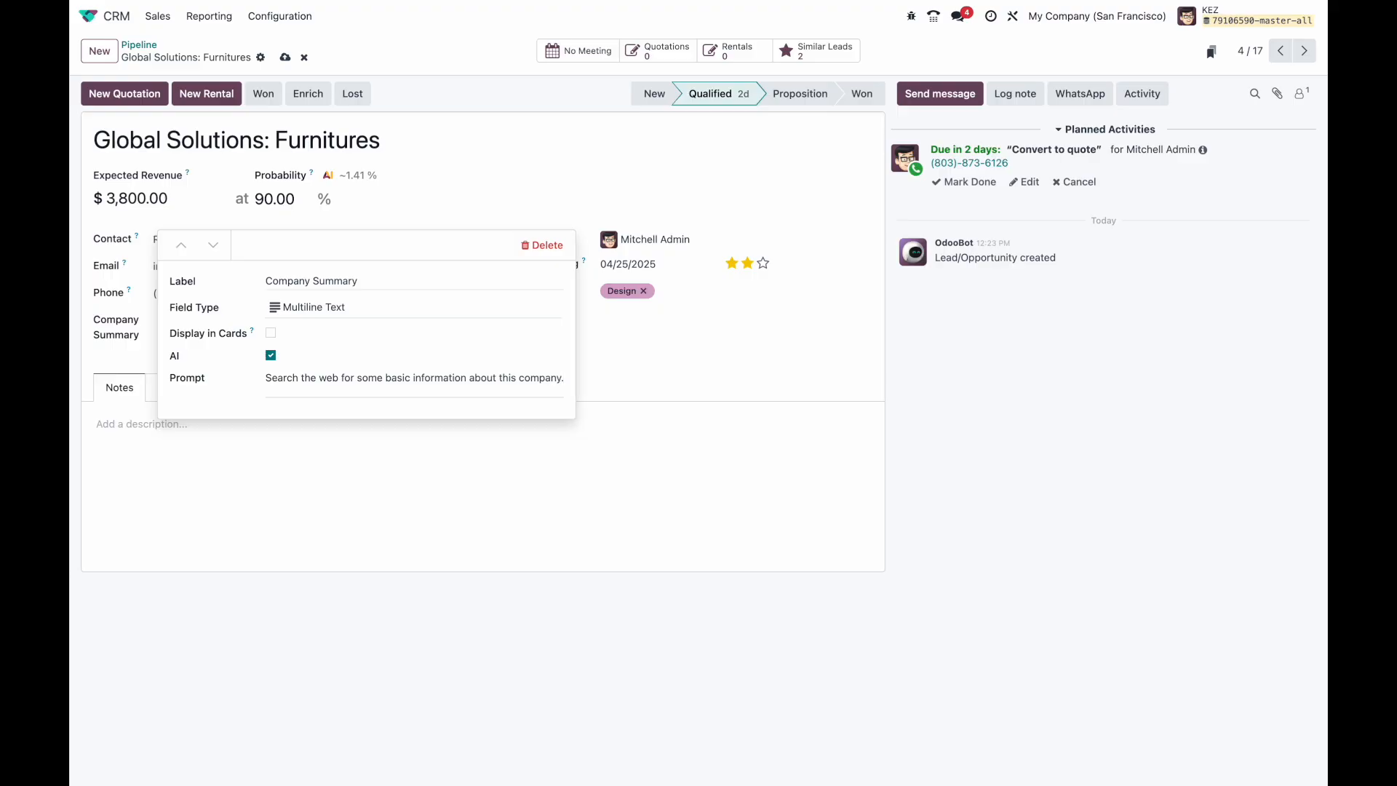
key(Return)
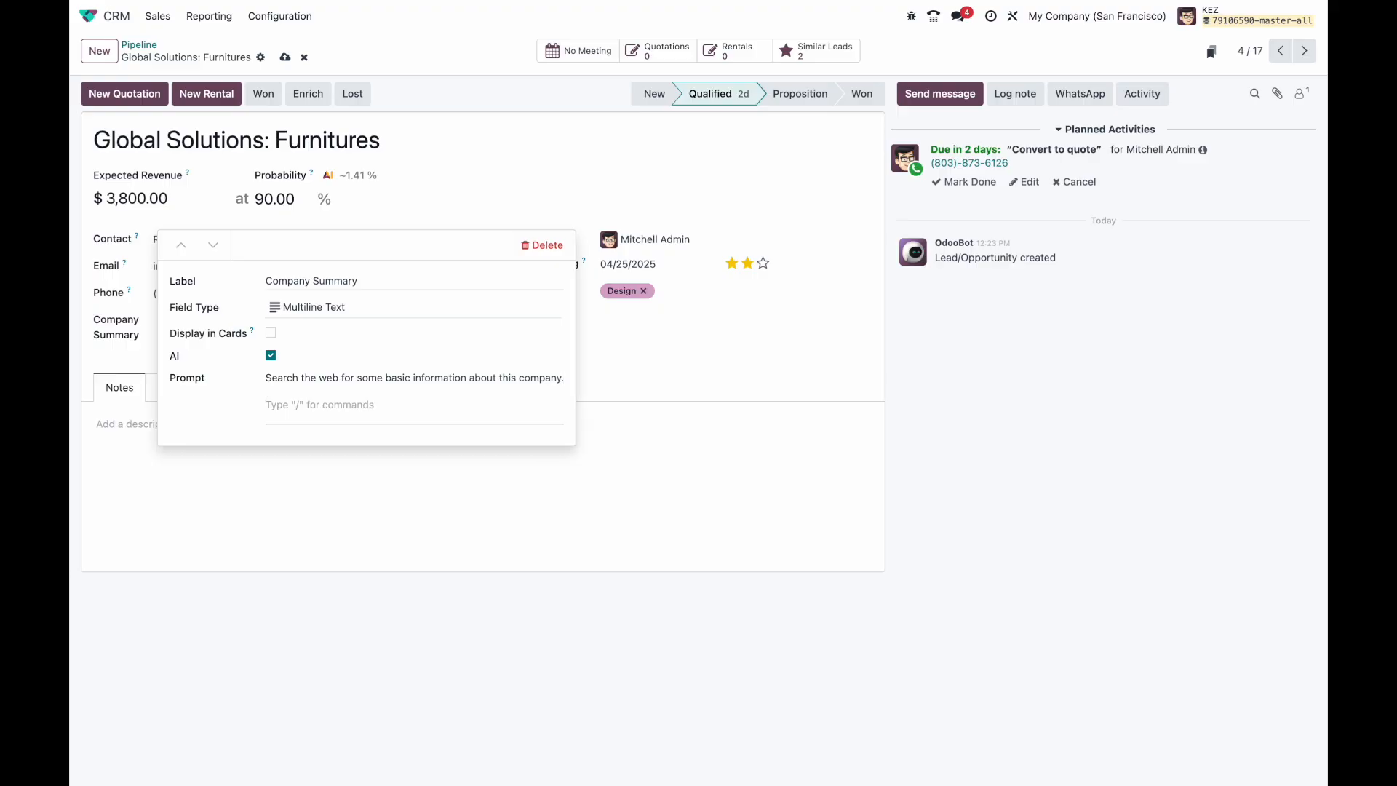
Step: Insert the Company Name field and add 'based on the company name or the email domain provided.'
text(/)
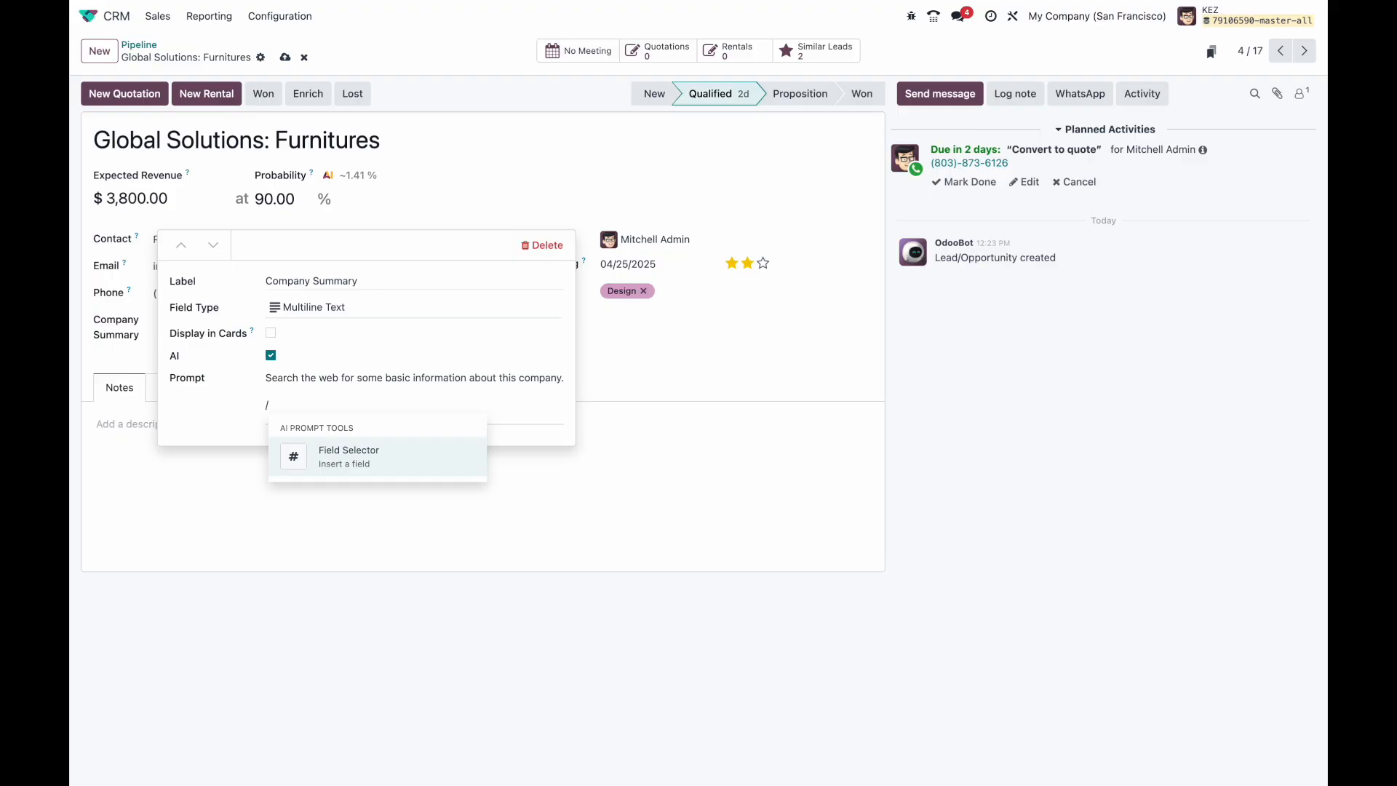
key(Return)
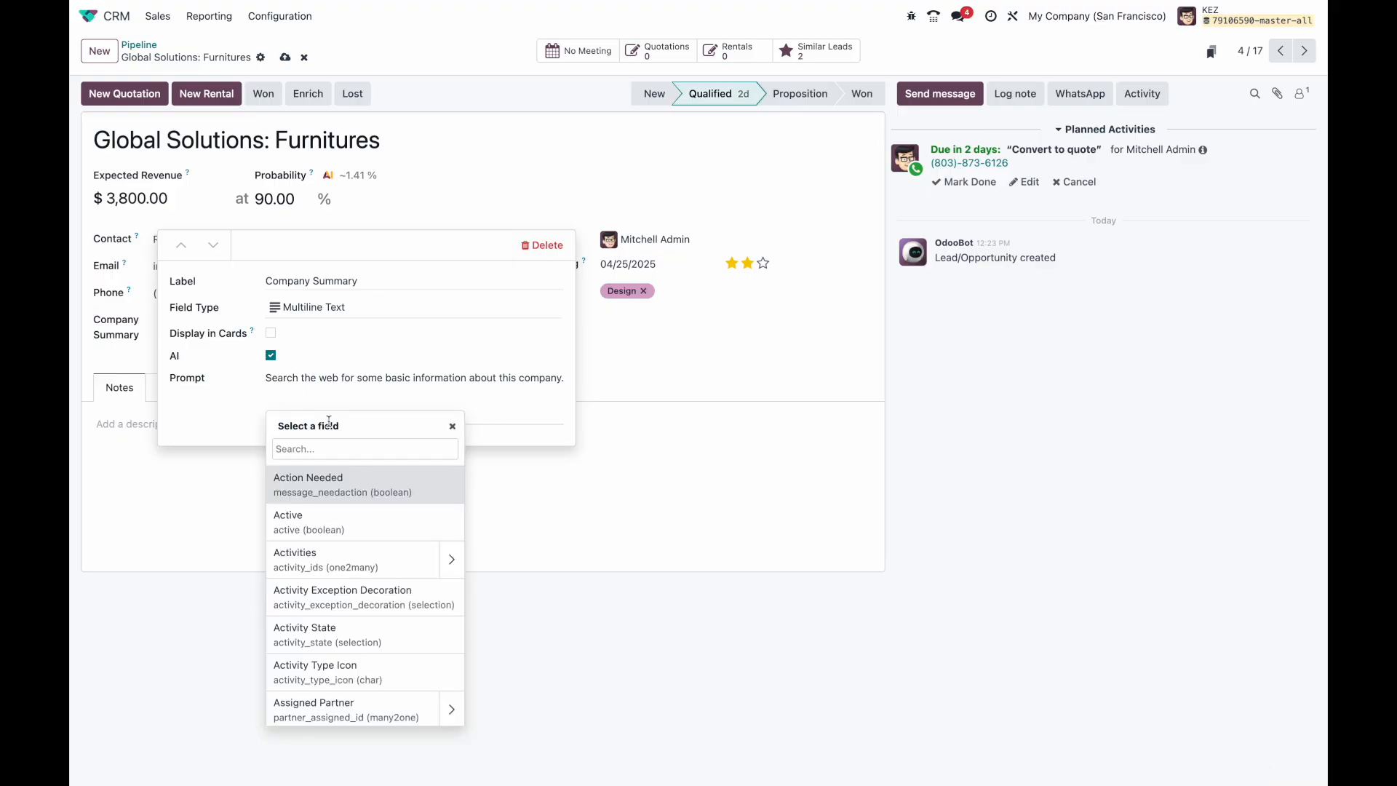
text(company)
click(356, 522)
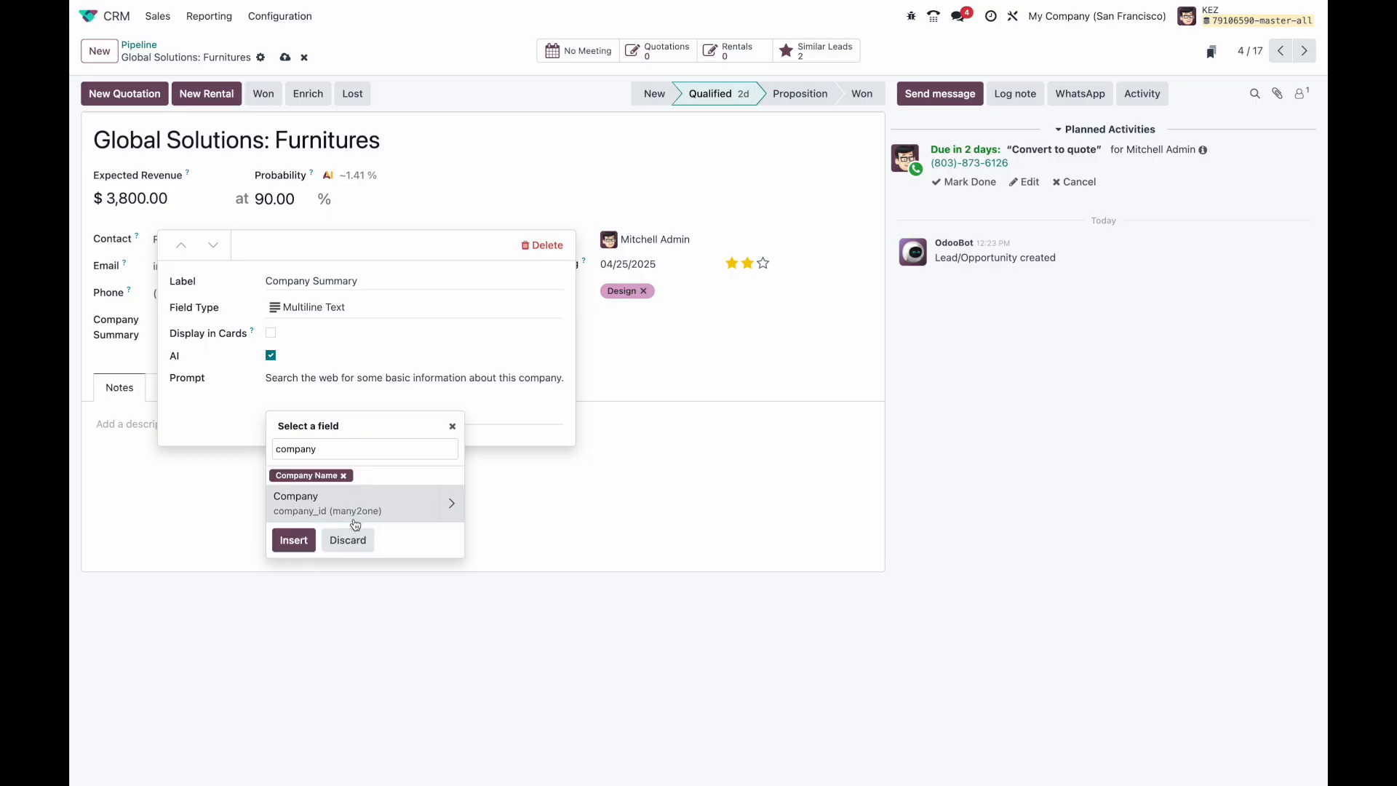
click(294, 540)
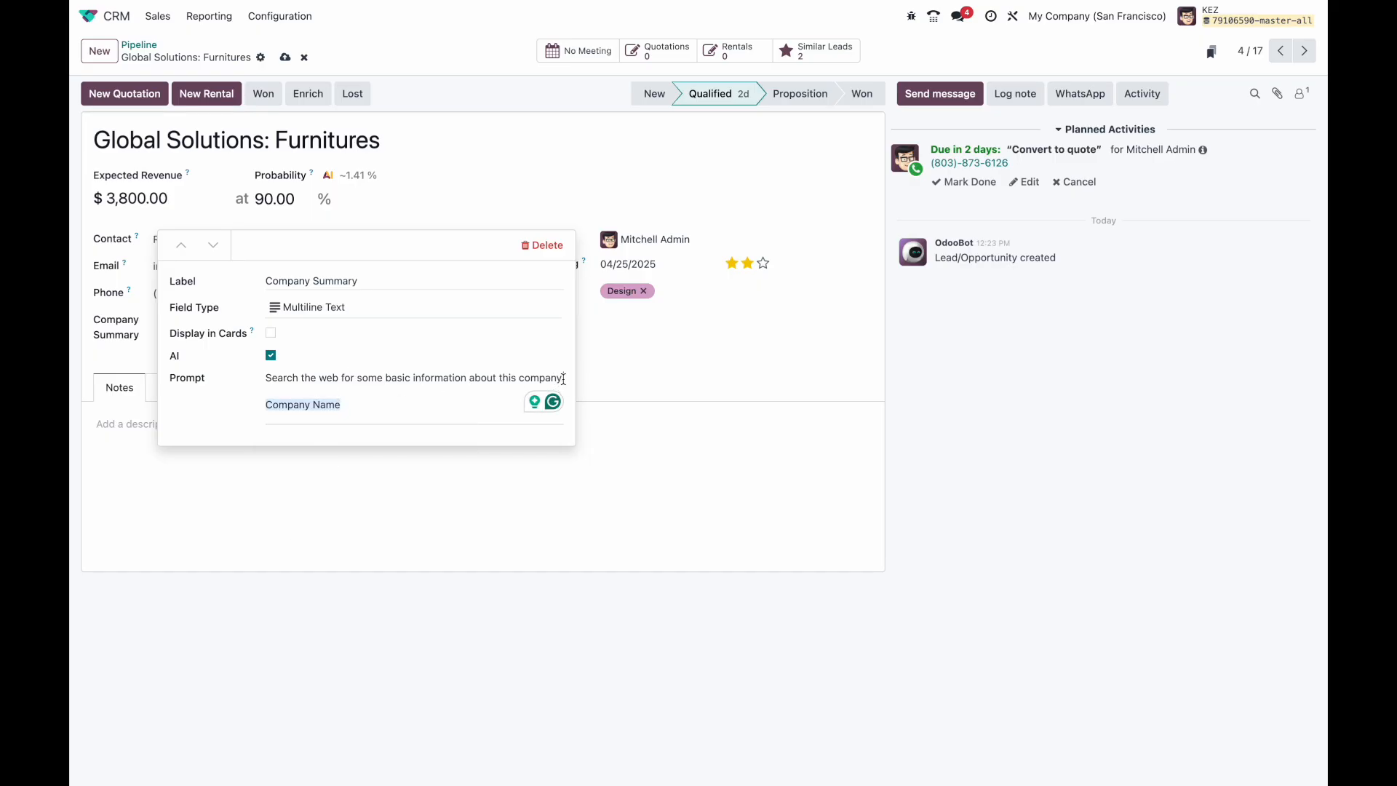
key(BackSpace)
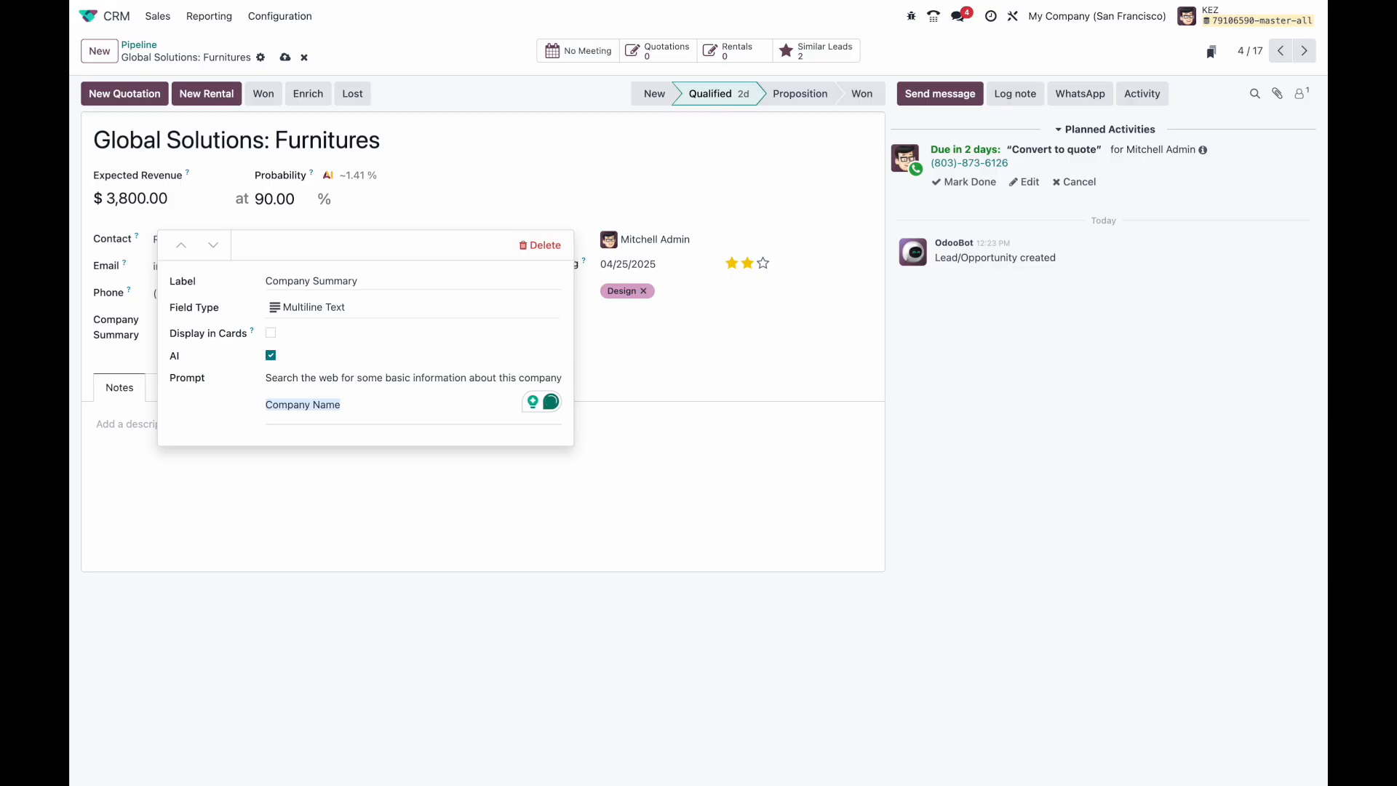
text(based)
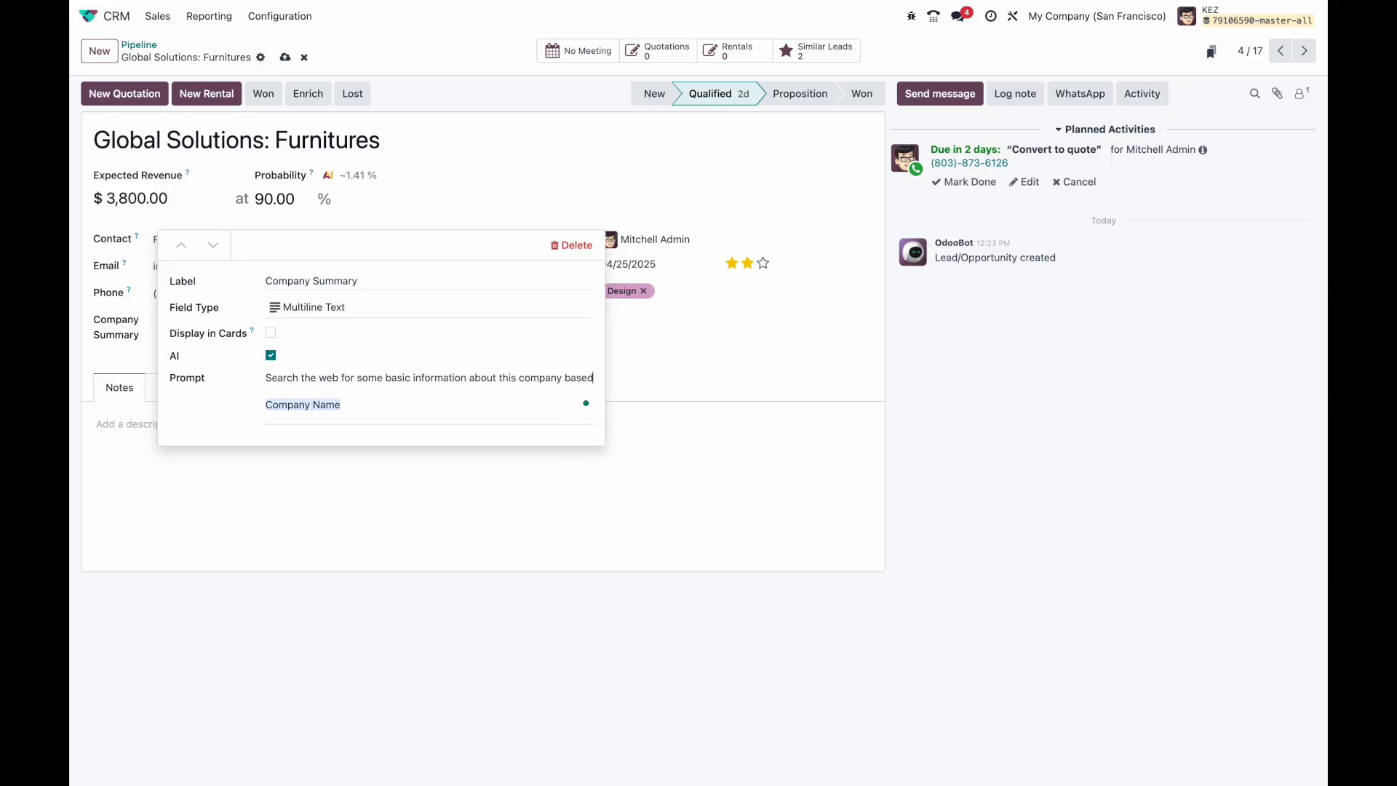
text( on the company name)
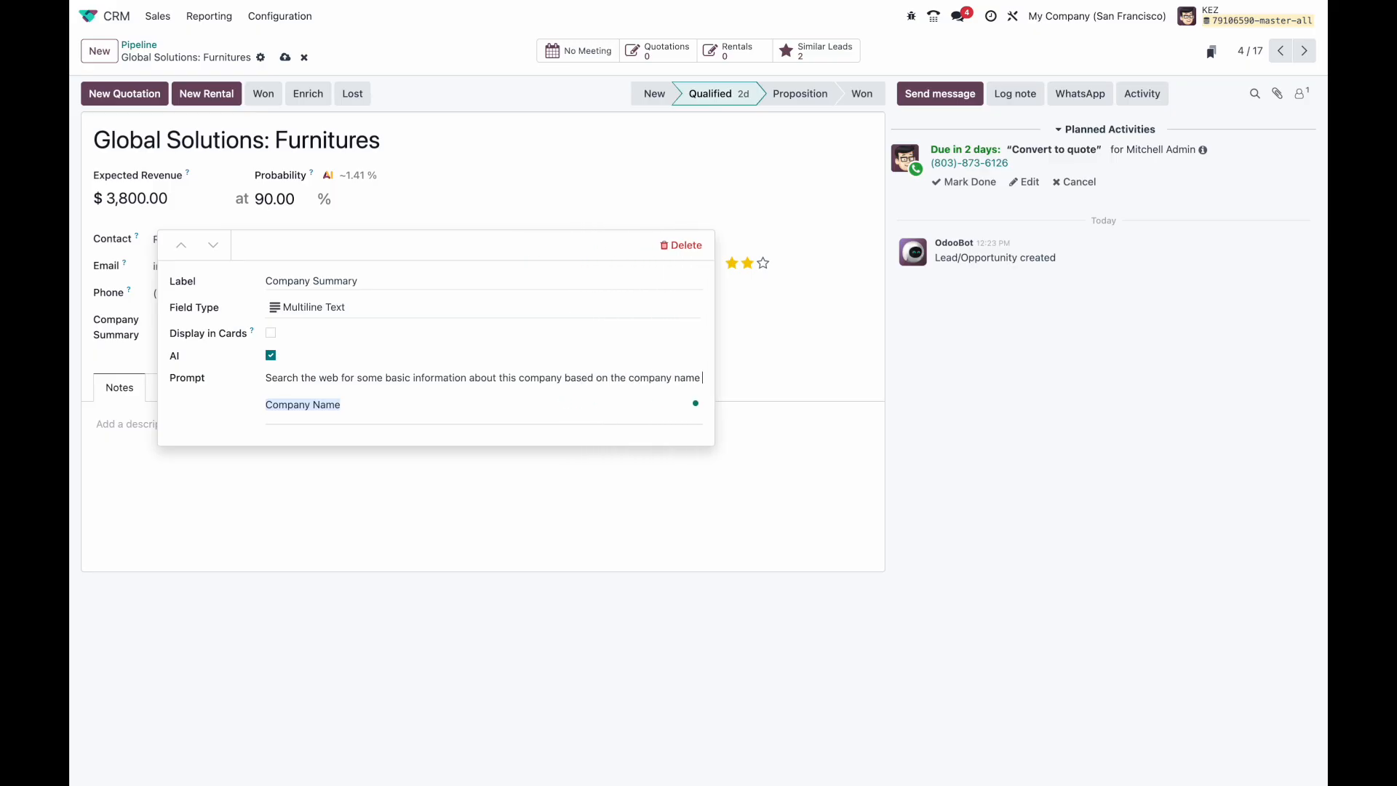
text( or the email)
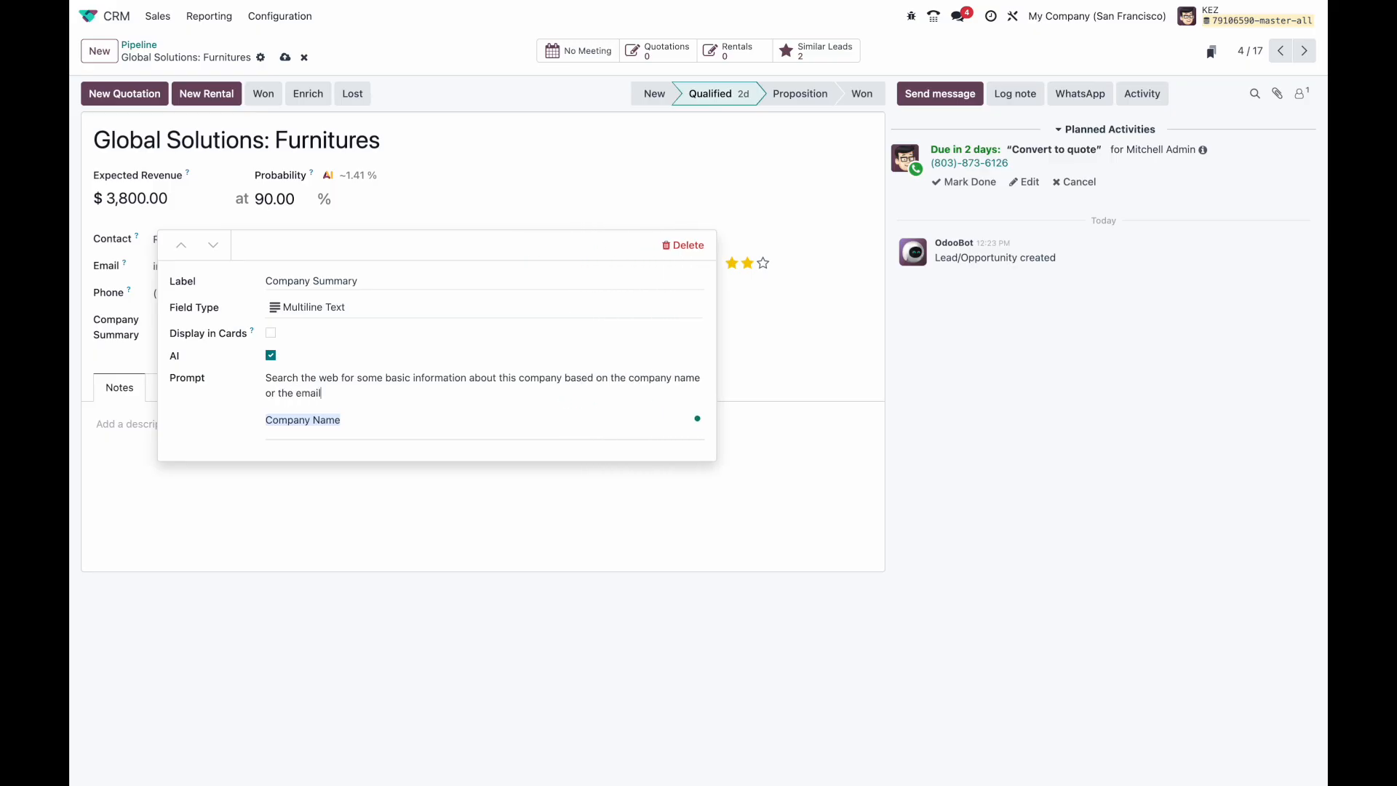
text( domain provided.)
Step: Insert the Email field into the prompt and close the Company Summary properties
key(Down)
text(/)
key(Return)
text(email)
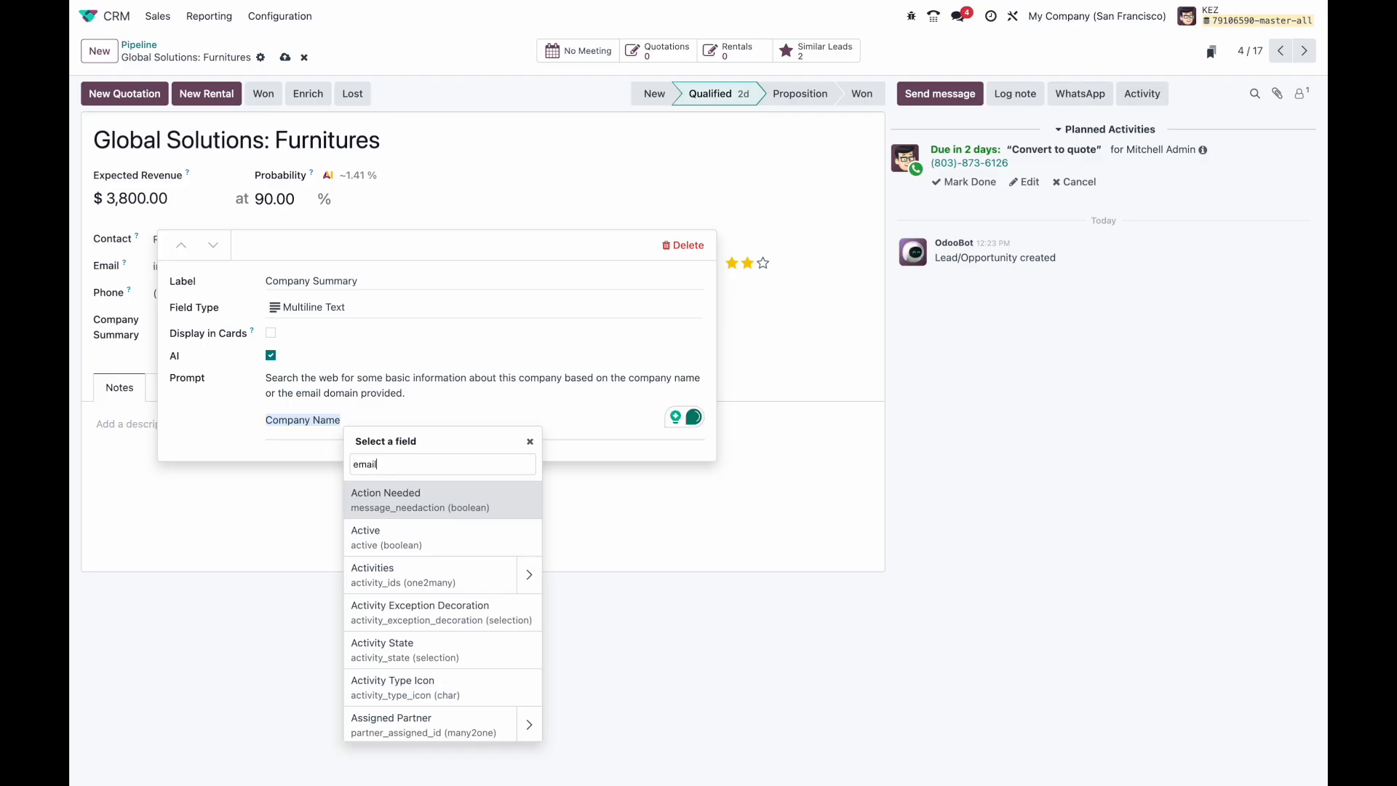
click(460, 505)
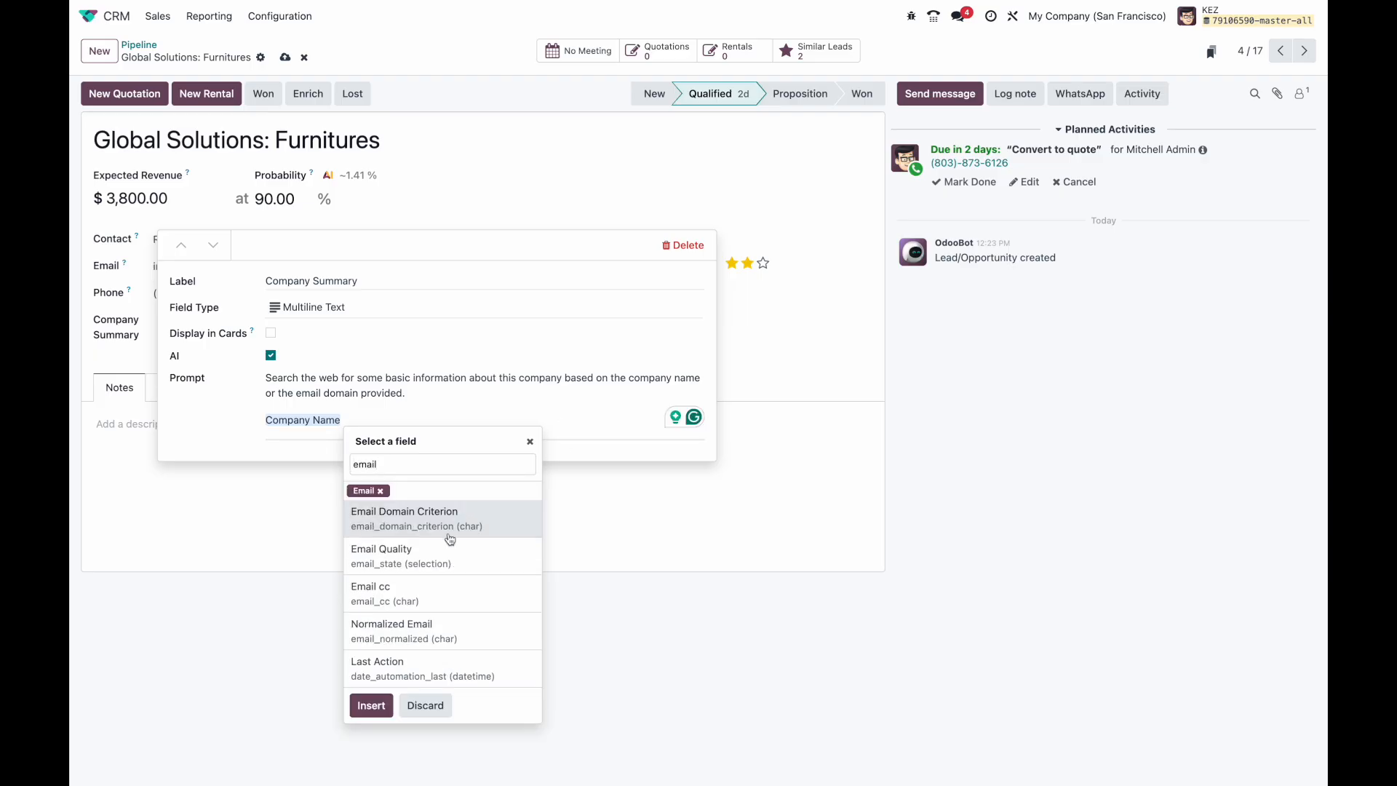
click(371, 705)
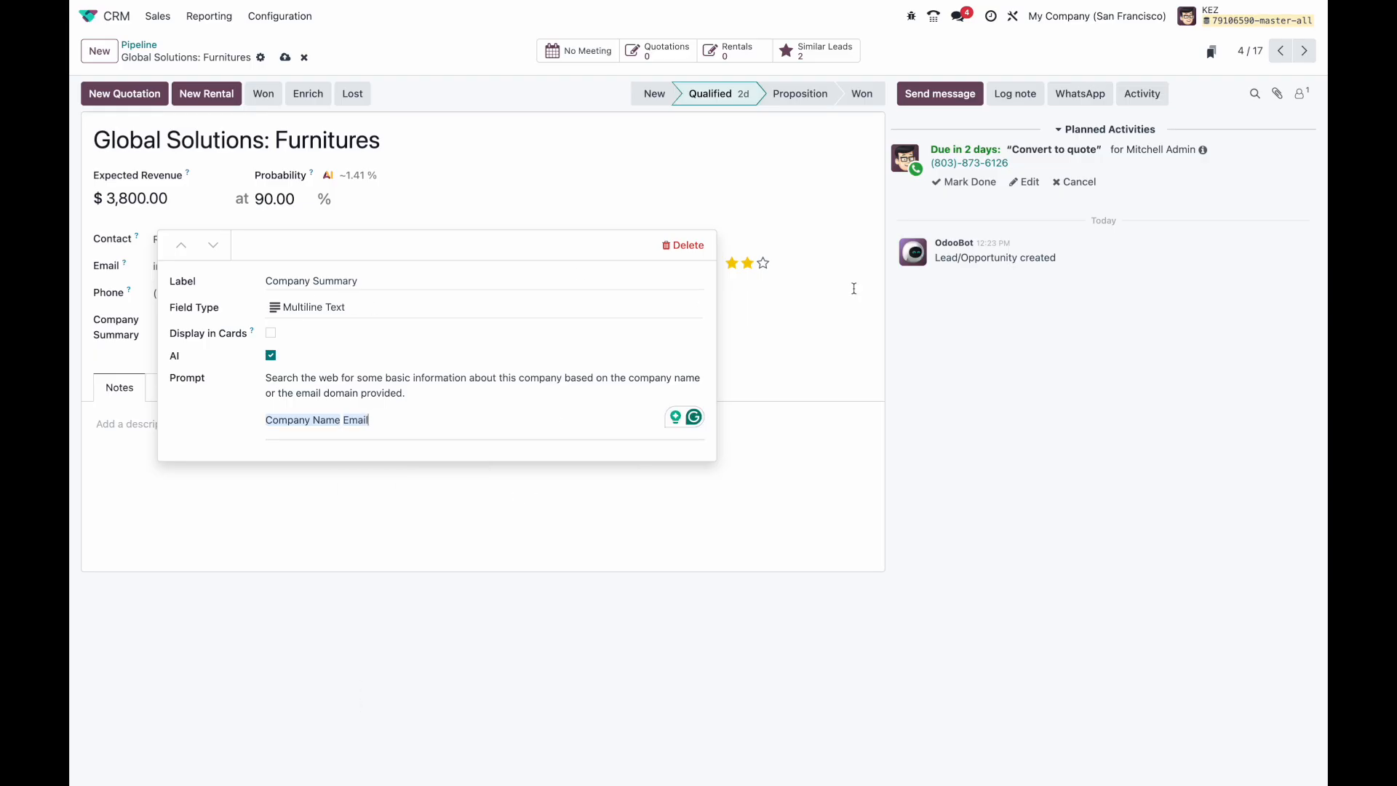
click(841, 355)
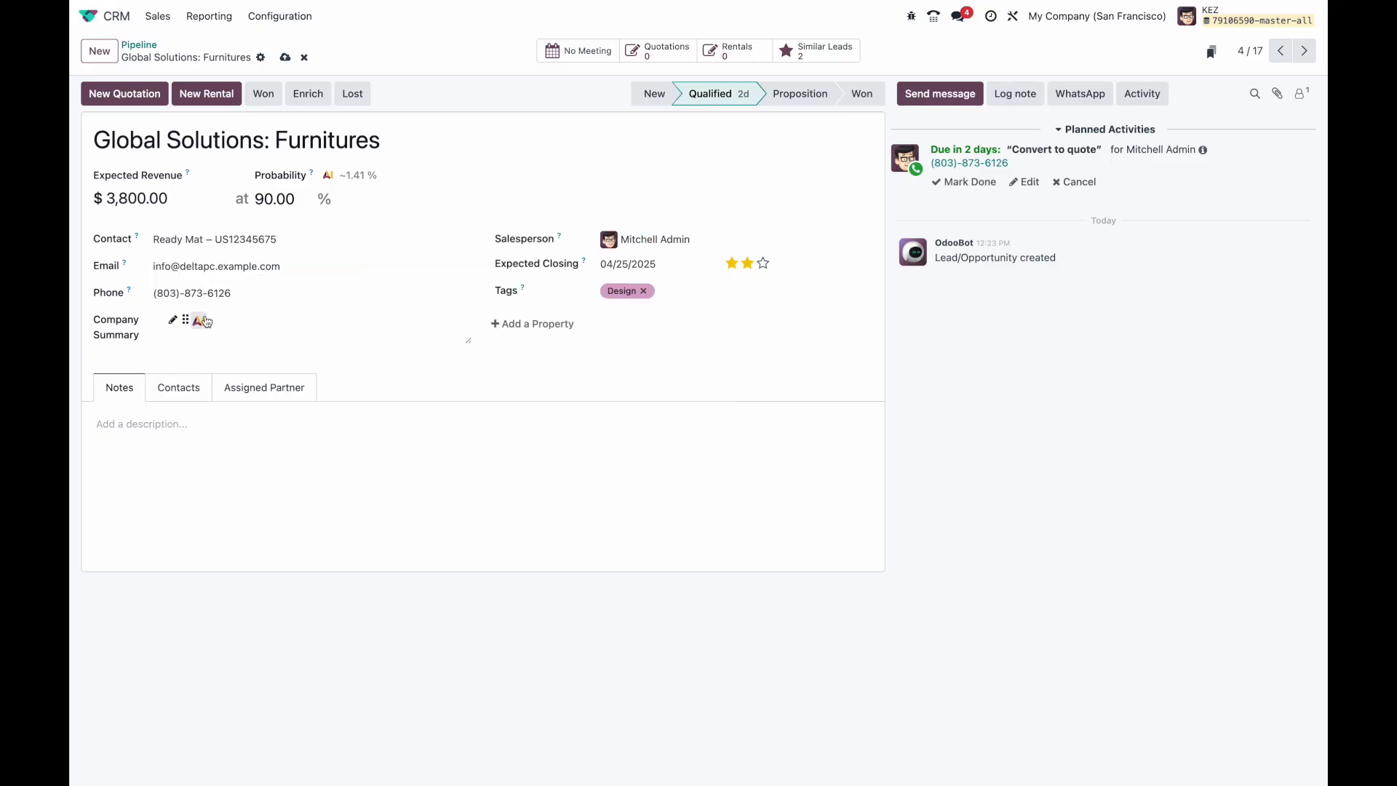
Step: Save the lead and, back on the pipeline, quick-create a lead for new company ODOO, INC
click(284, 57)
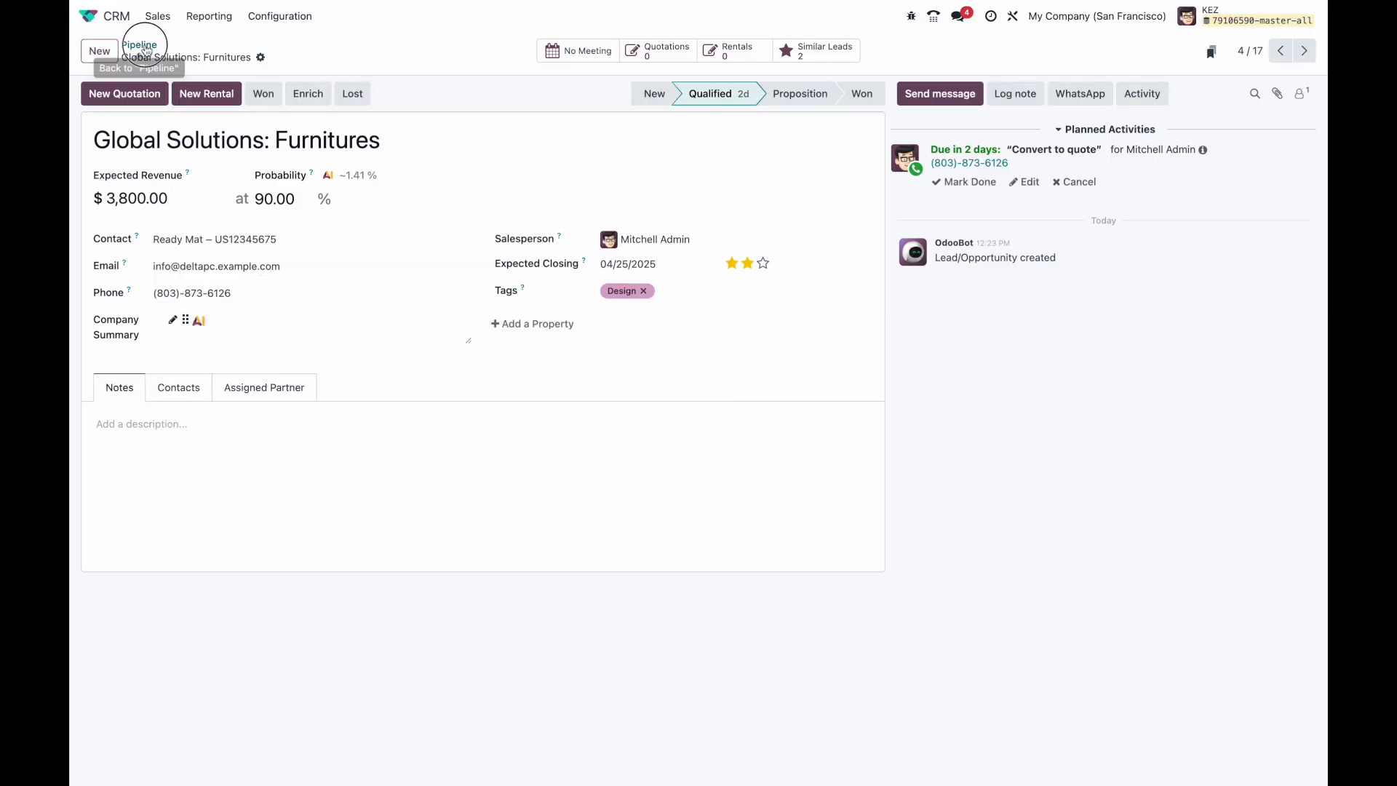
click(149, 48)
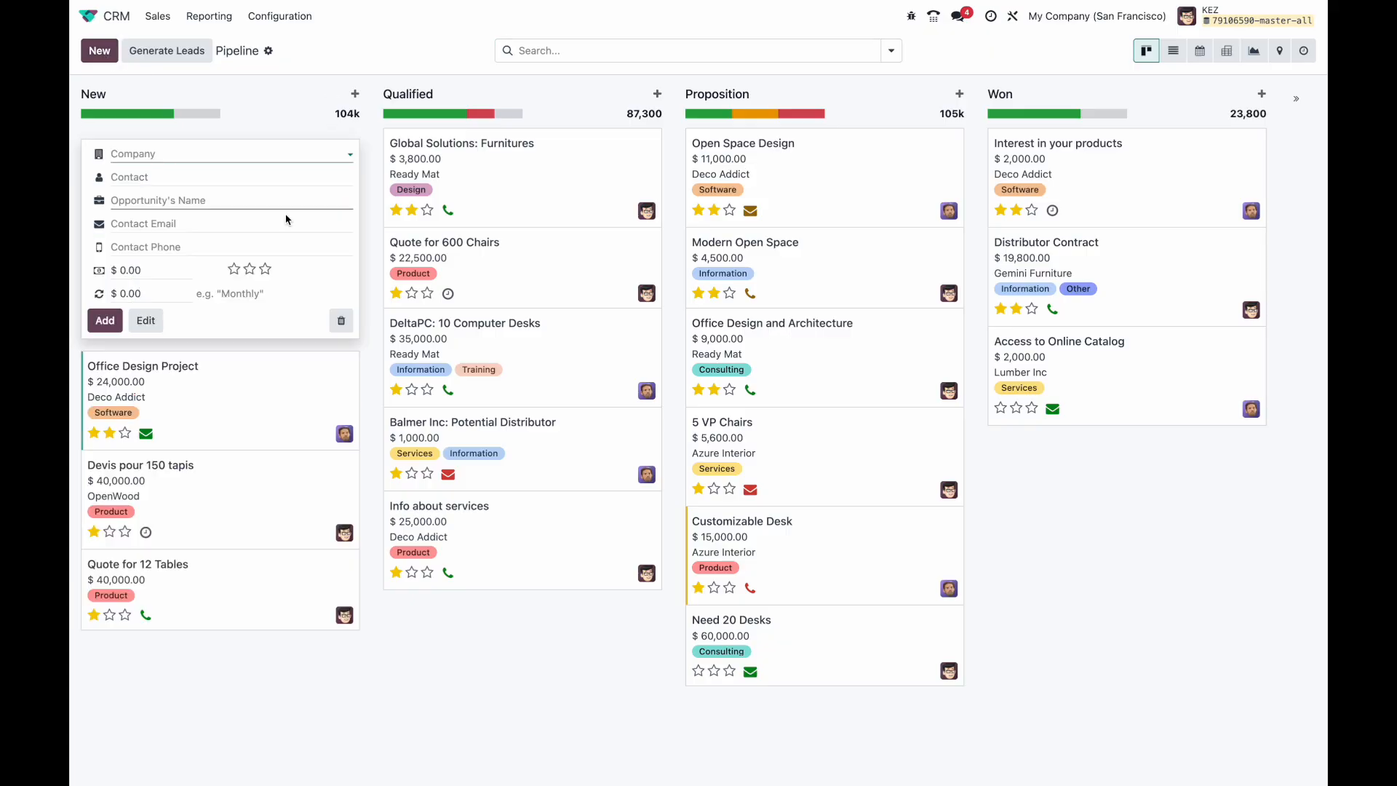
text(Odoo)
click(222, 260)
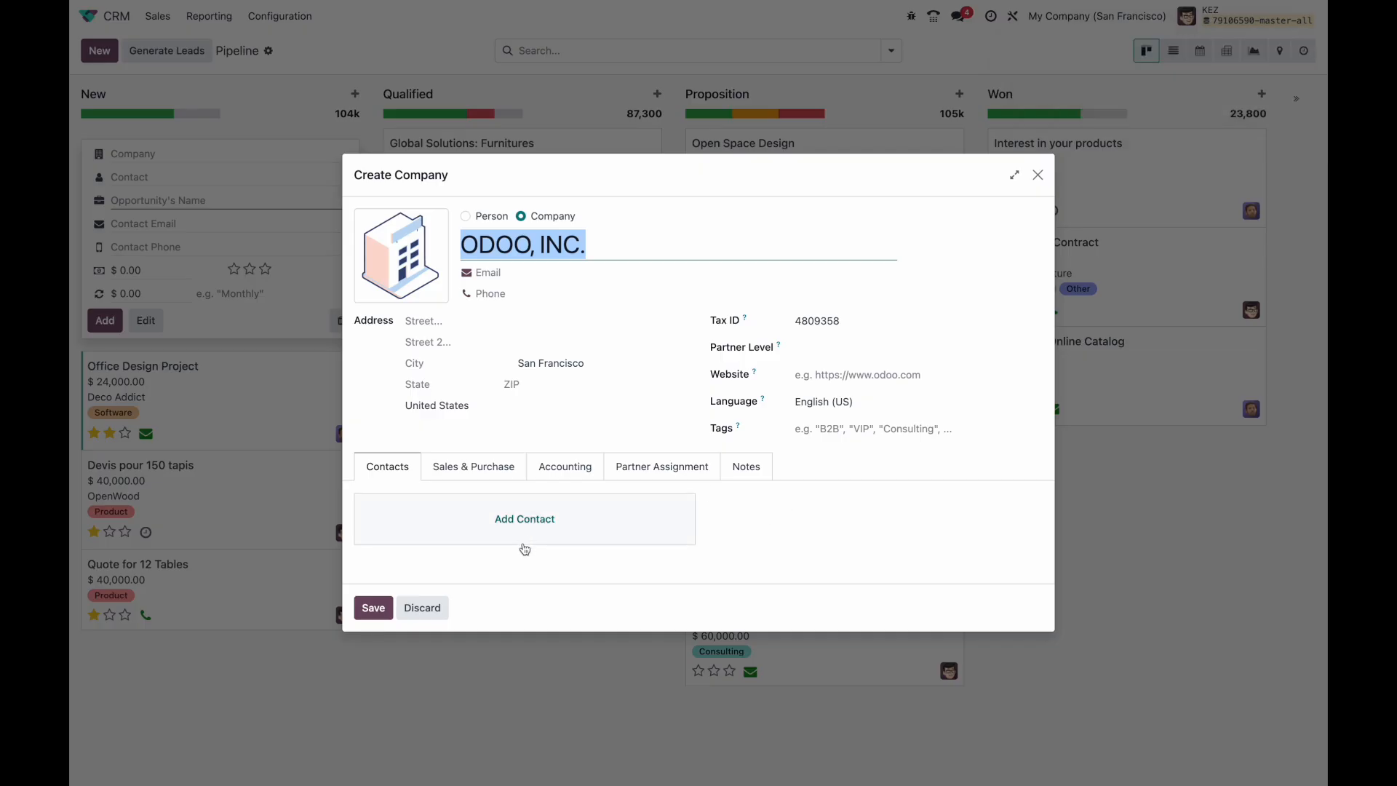
Step: Give ODOO, INC. a contact person with their name and e-mail address, then save the company
click(481, 517)
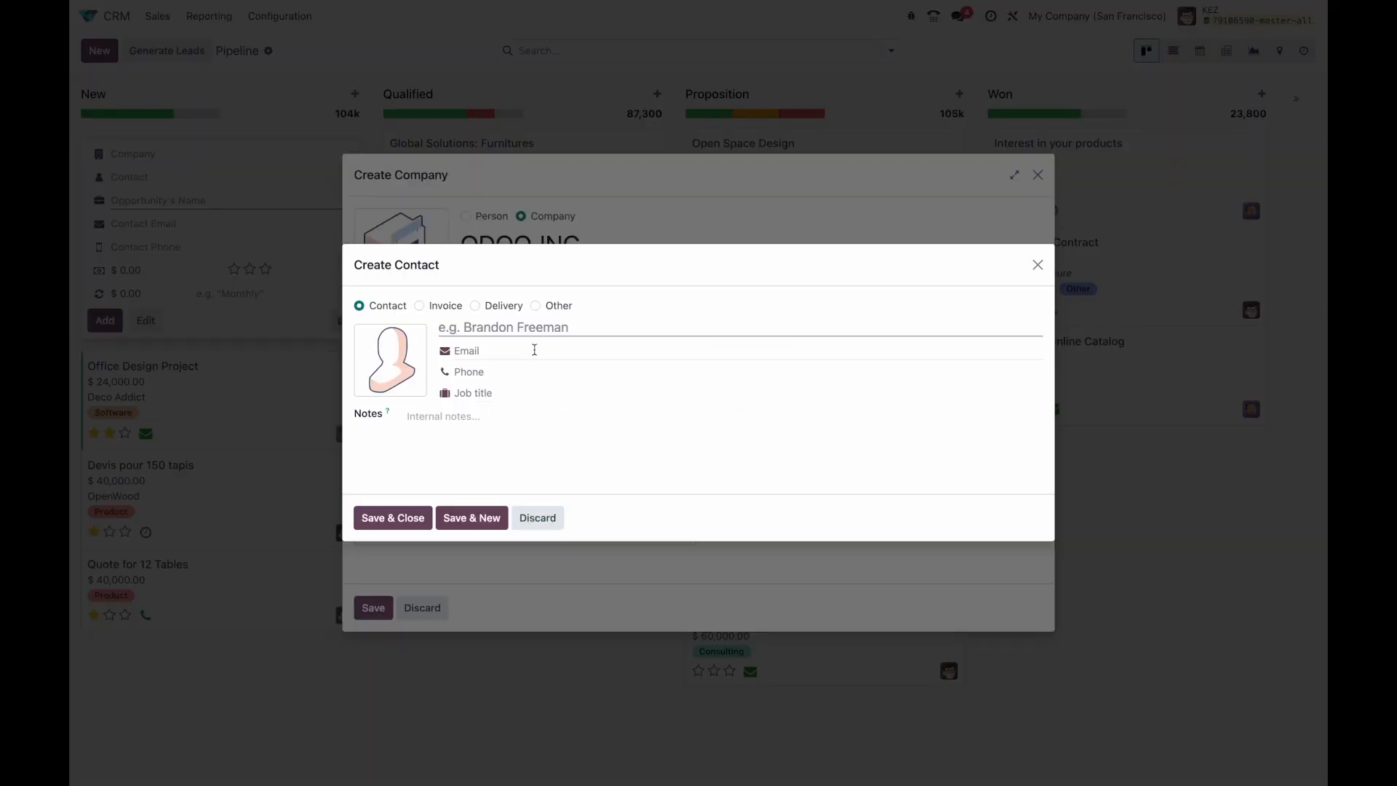
key(Tab)
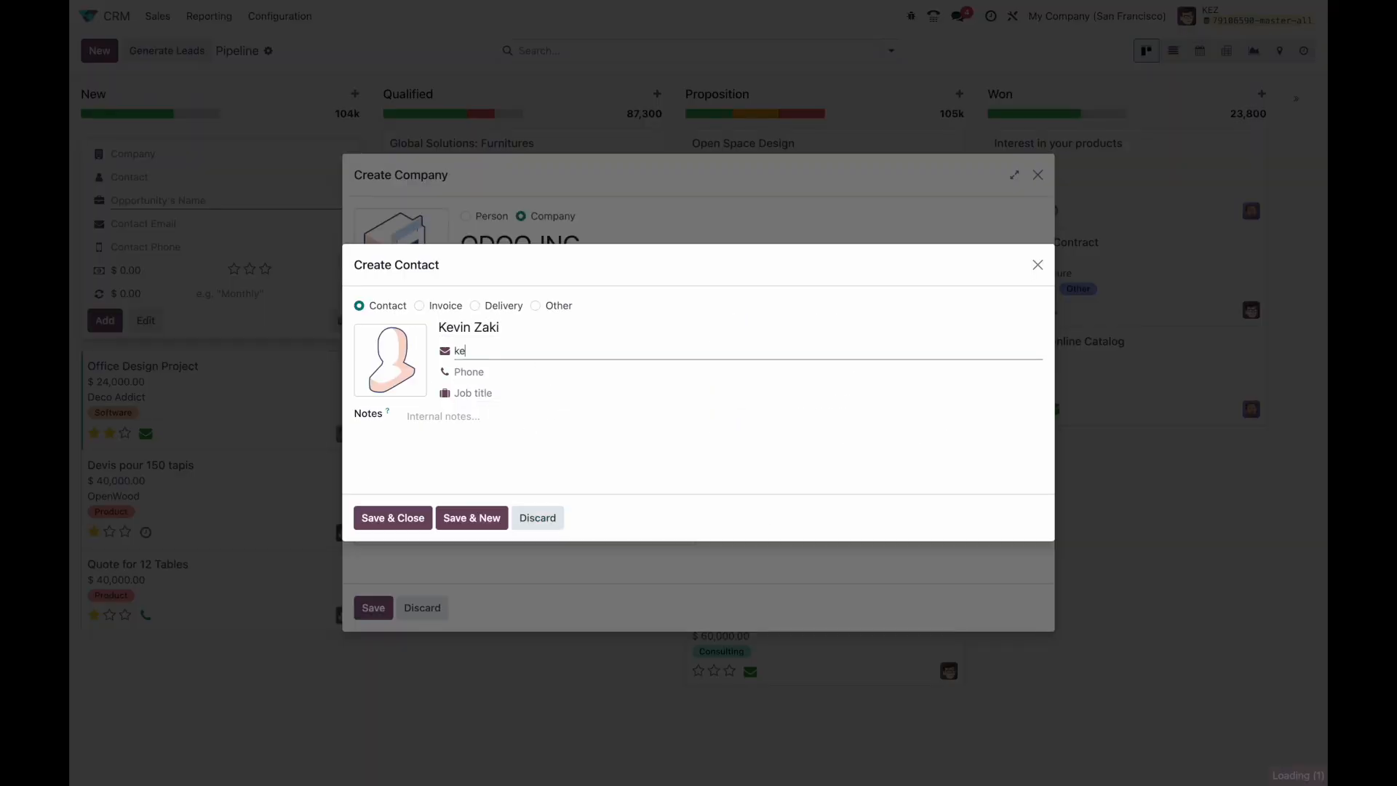
click(392, 518)
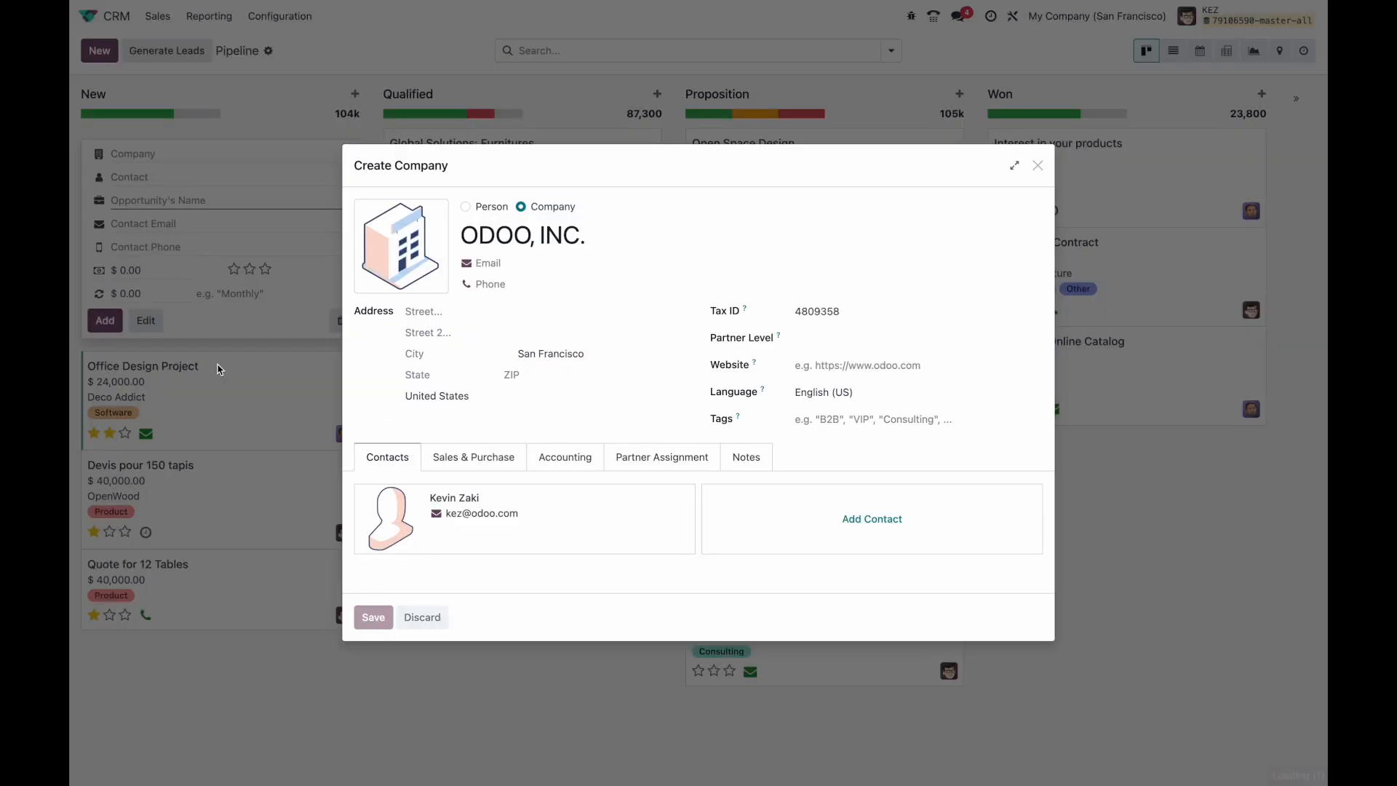
click(374, 618)
Step: Fill in the lead's contact e-mail, add the ODOO, INC. opportunity, and open it
click(161, 226)
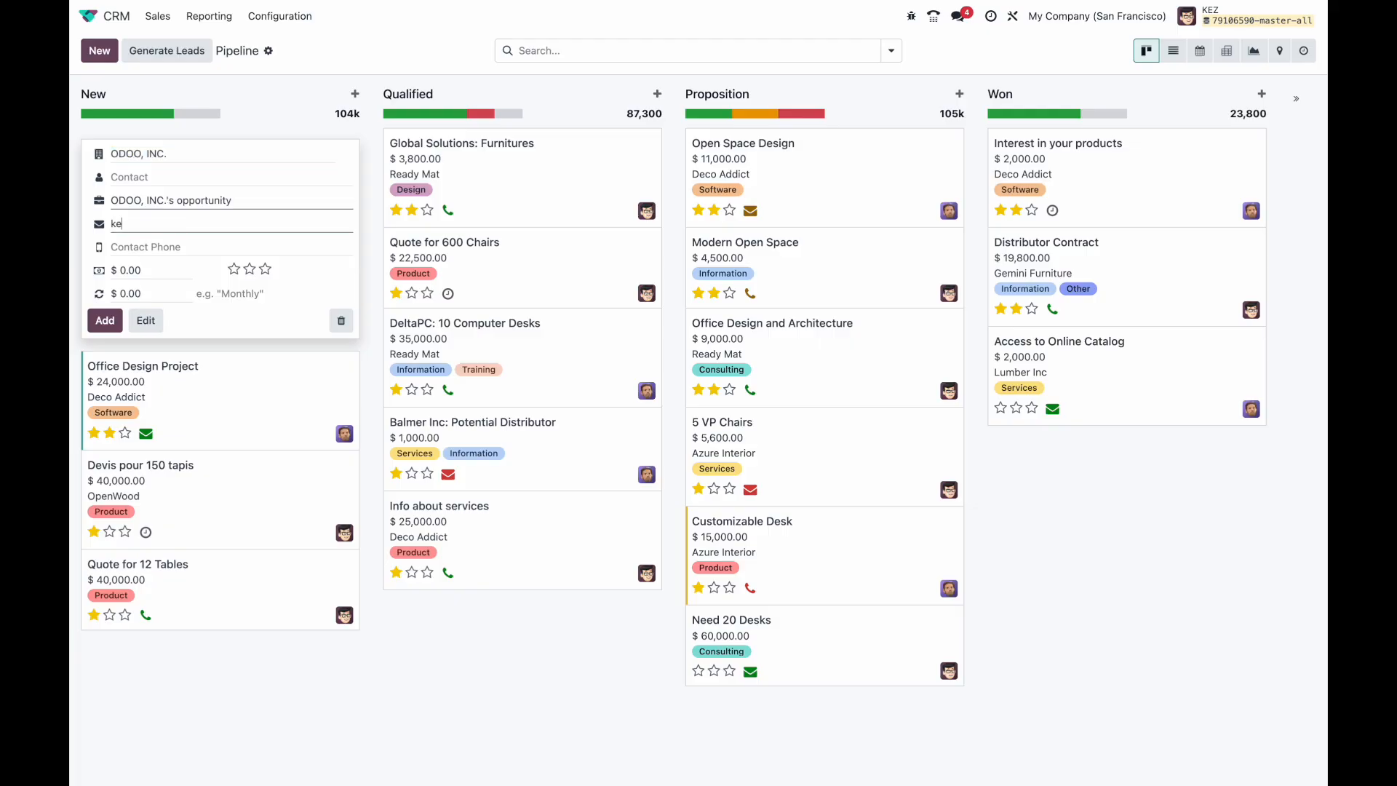
click(102, 324)
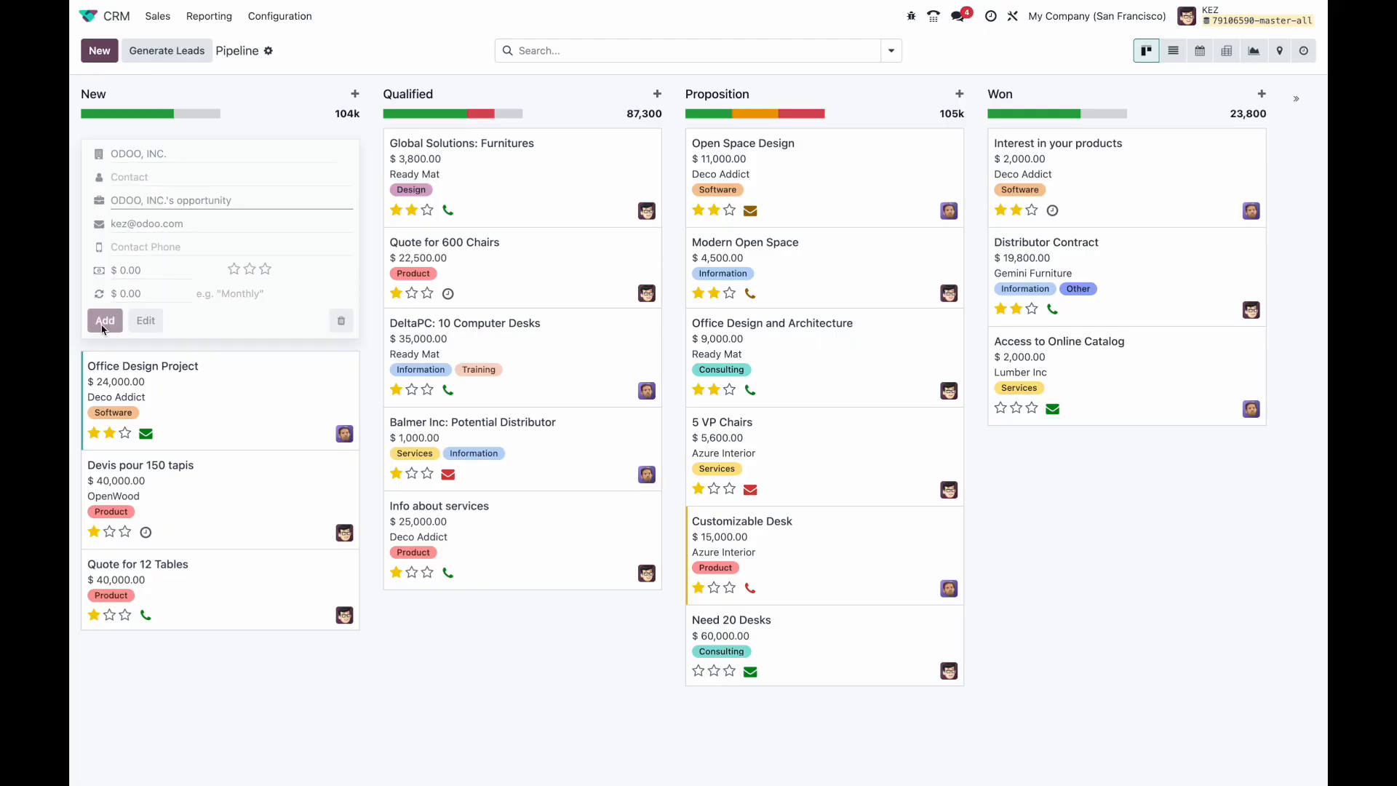
click(298, 73)
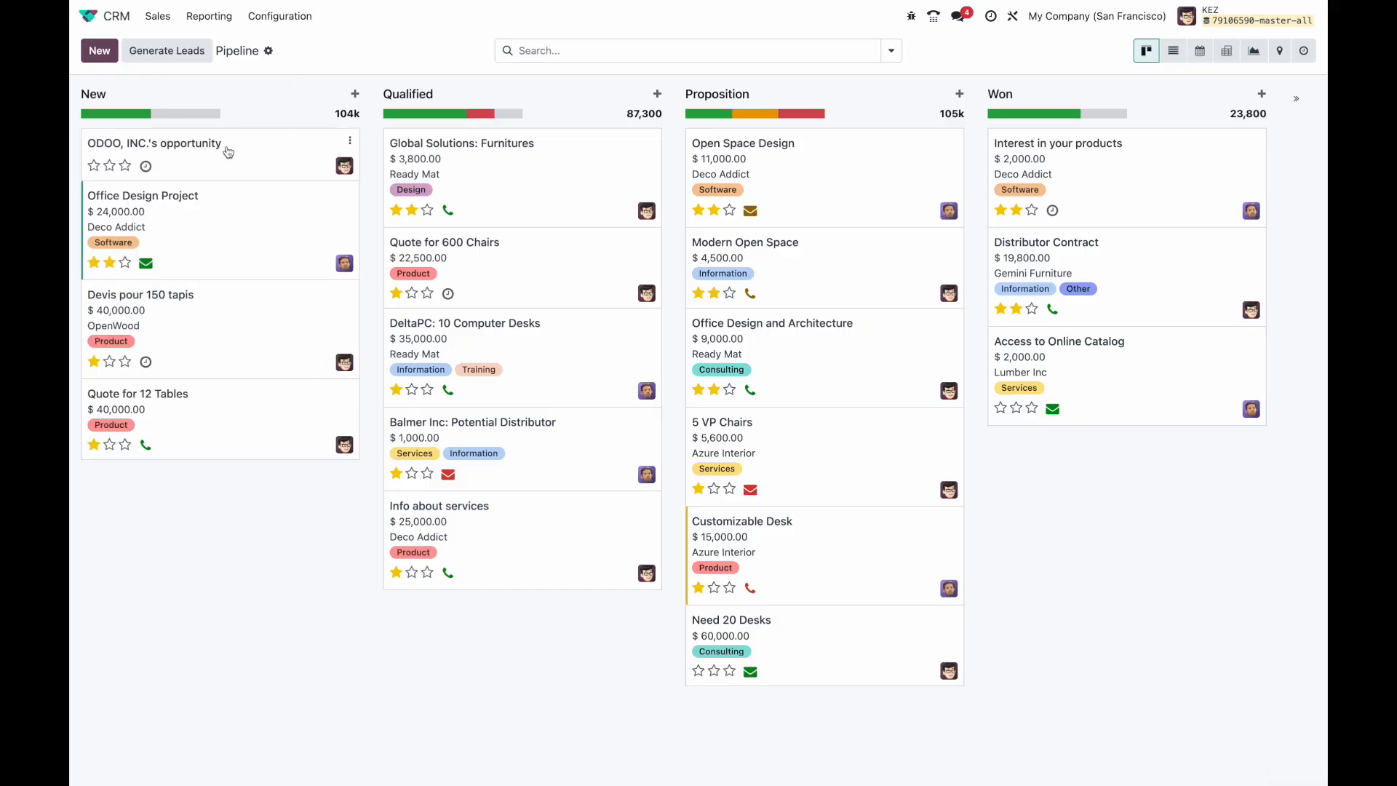
click(197, 157)
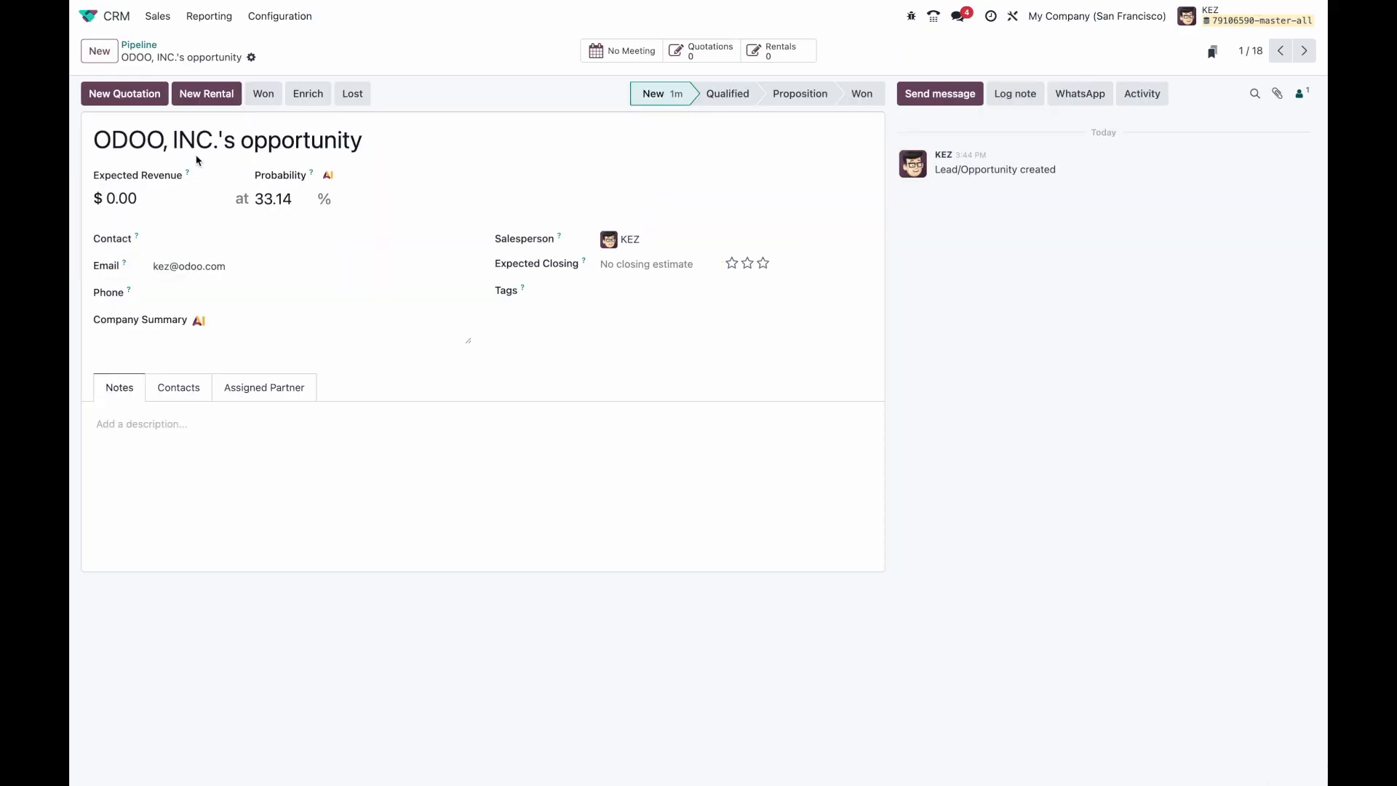
Step: Generate the AI Company Summary and enlarge its box to read the full text
click(197, 323)
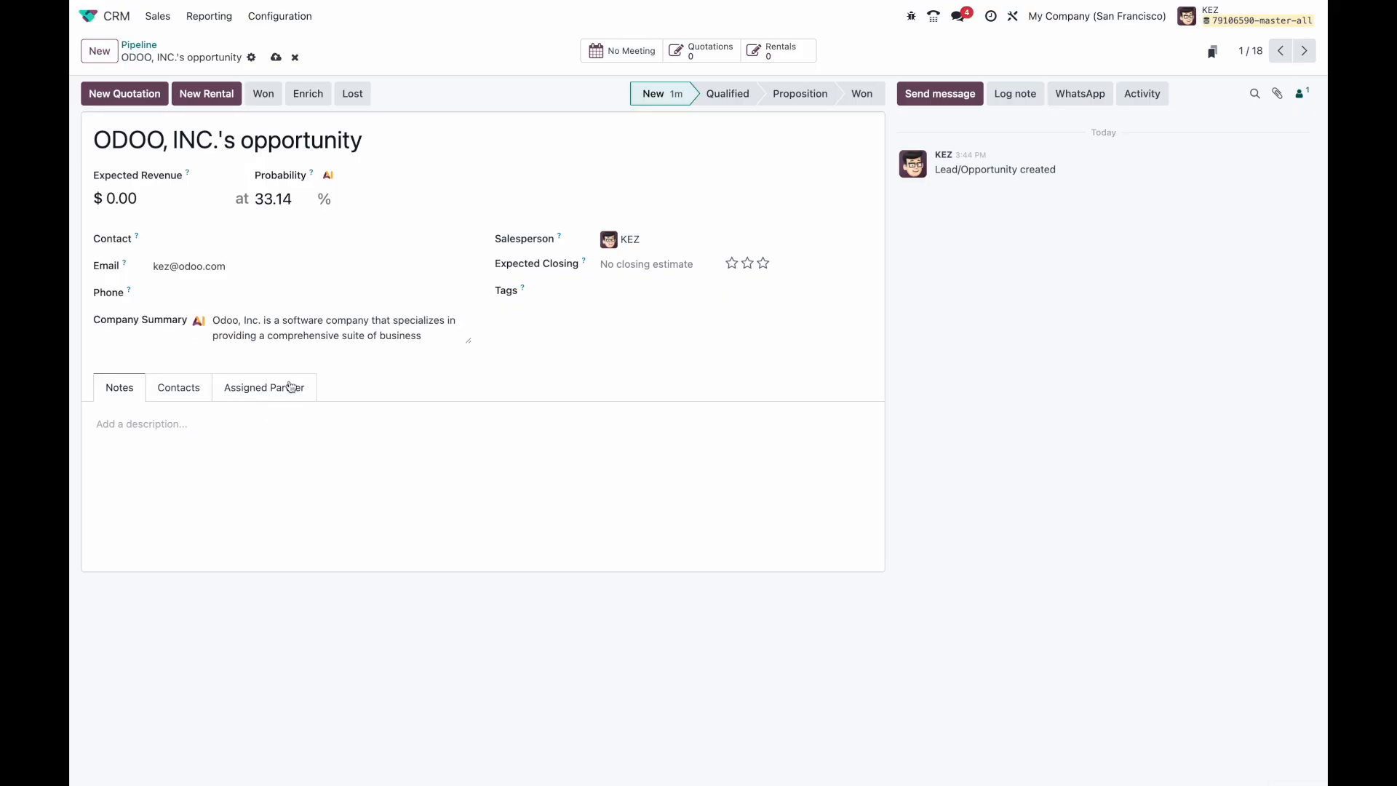
scroll(370, 329, down, 1)
scroll(370, 330, down, 6)
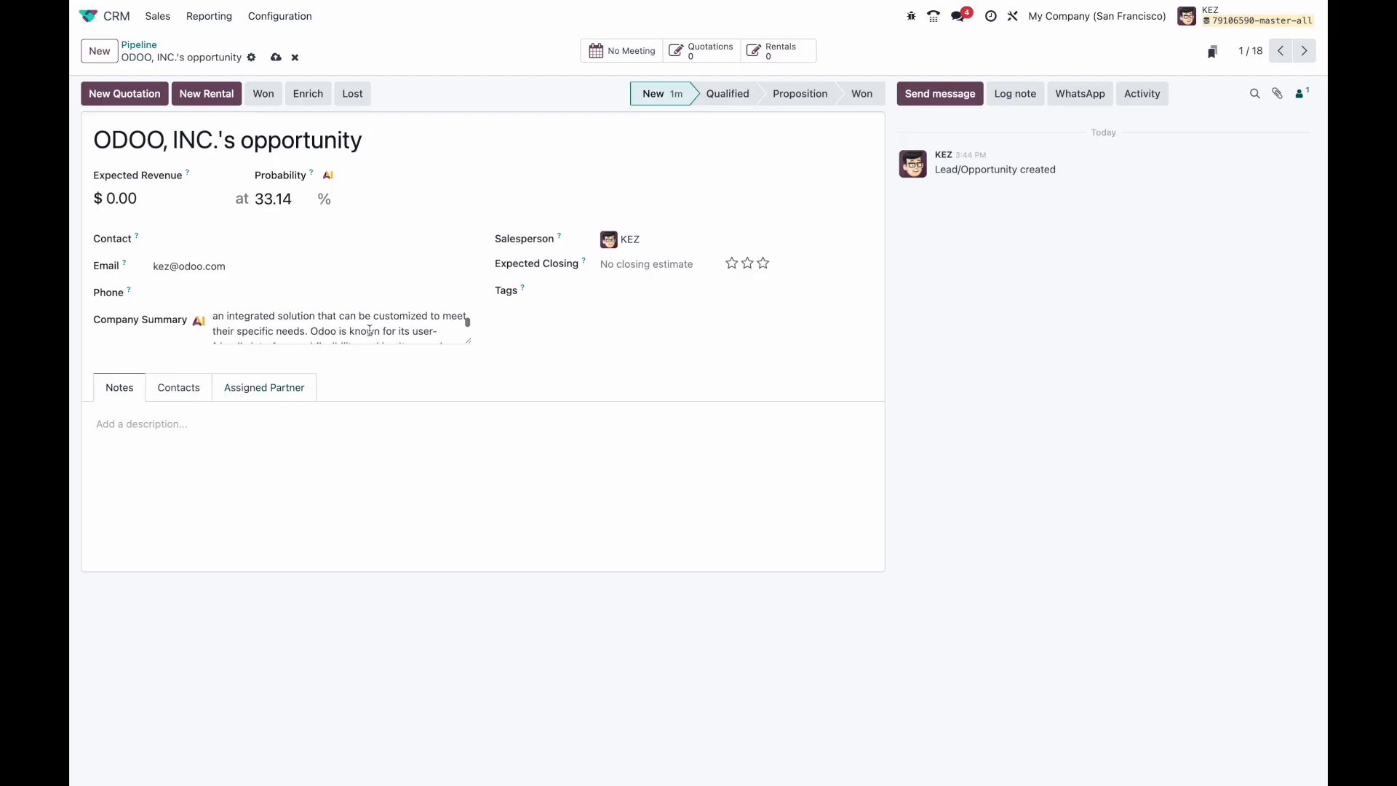
scroll(370, 329, up, 5)
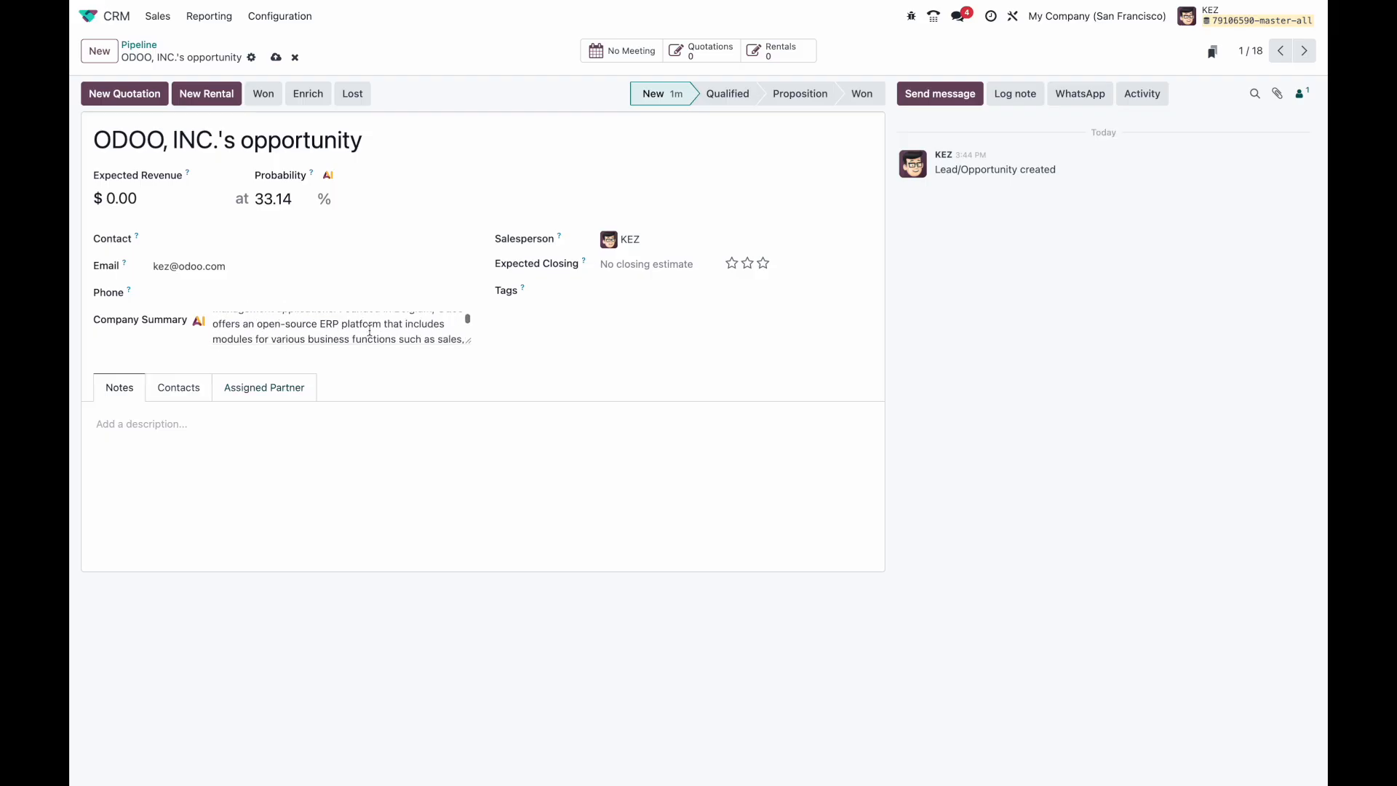
click(466, 343)
drag(465, 343, 468, 465)
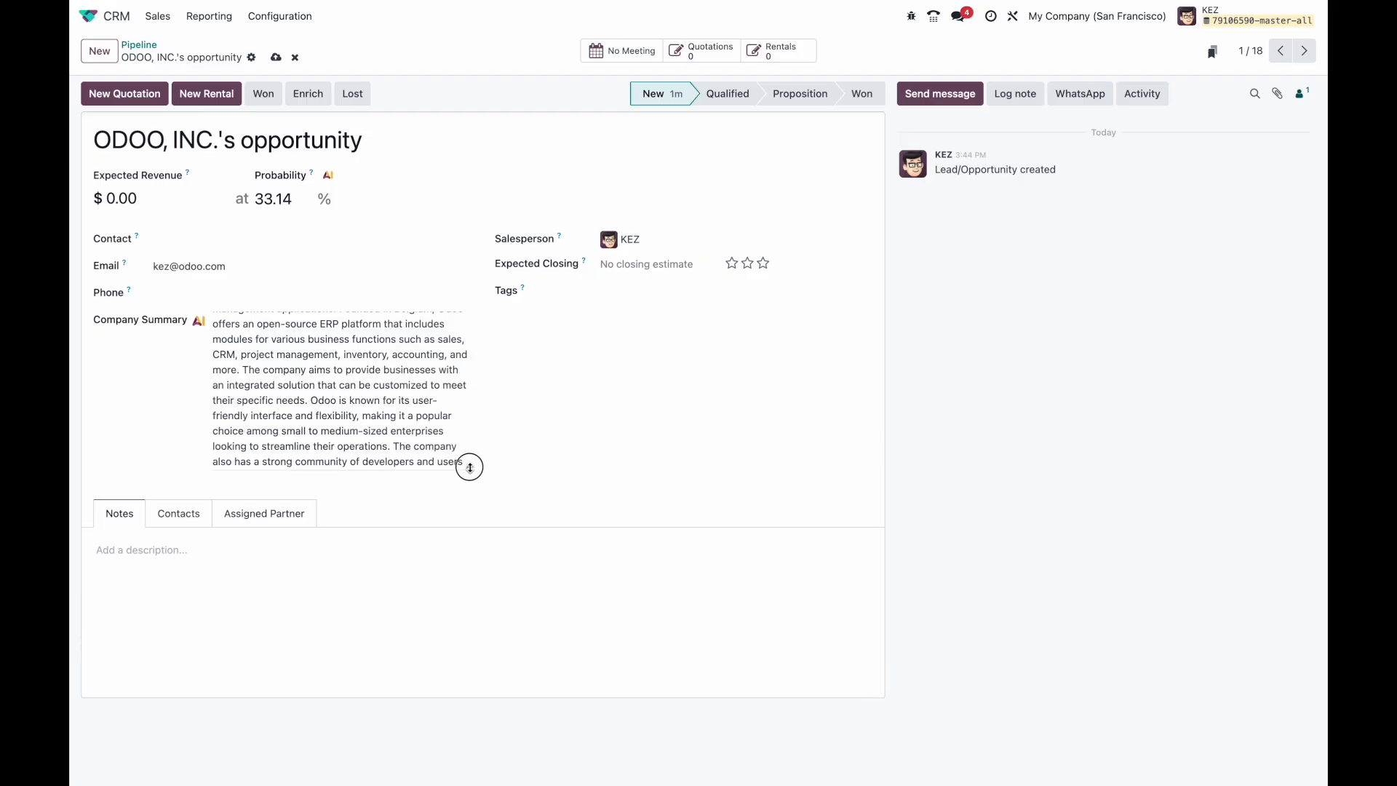
scroll(415, 340, up, 2)
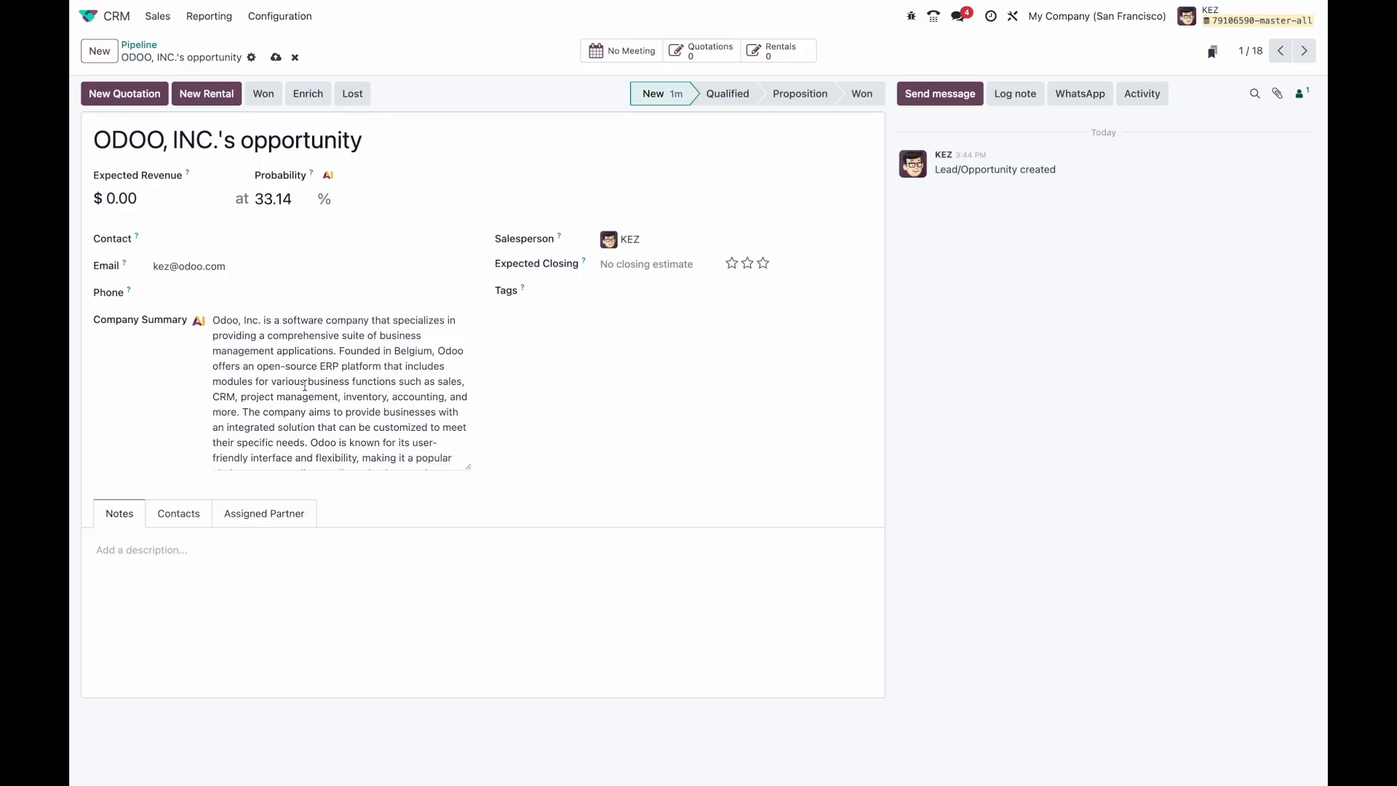
scroll(305, 386, down, 1)
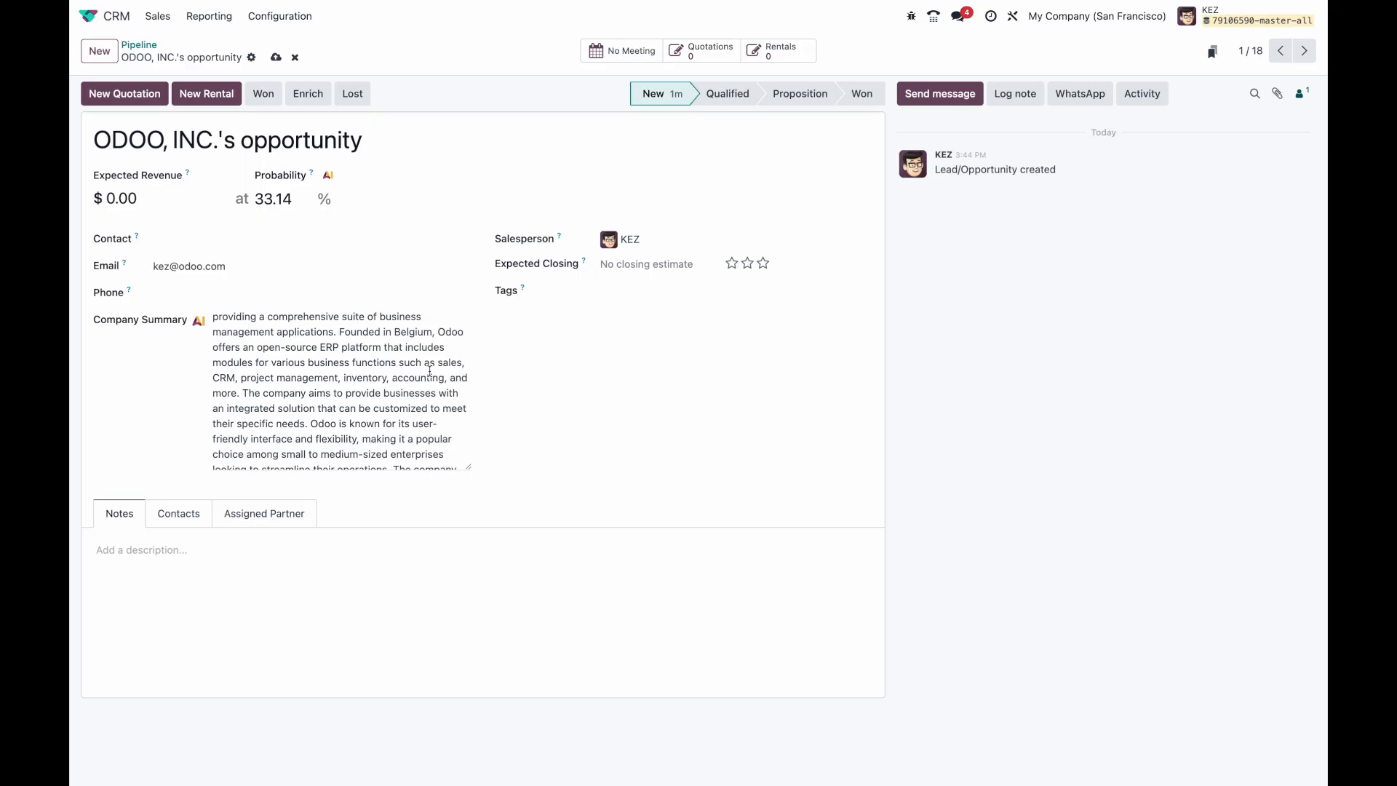
scroll(430, 371, up, 1)
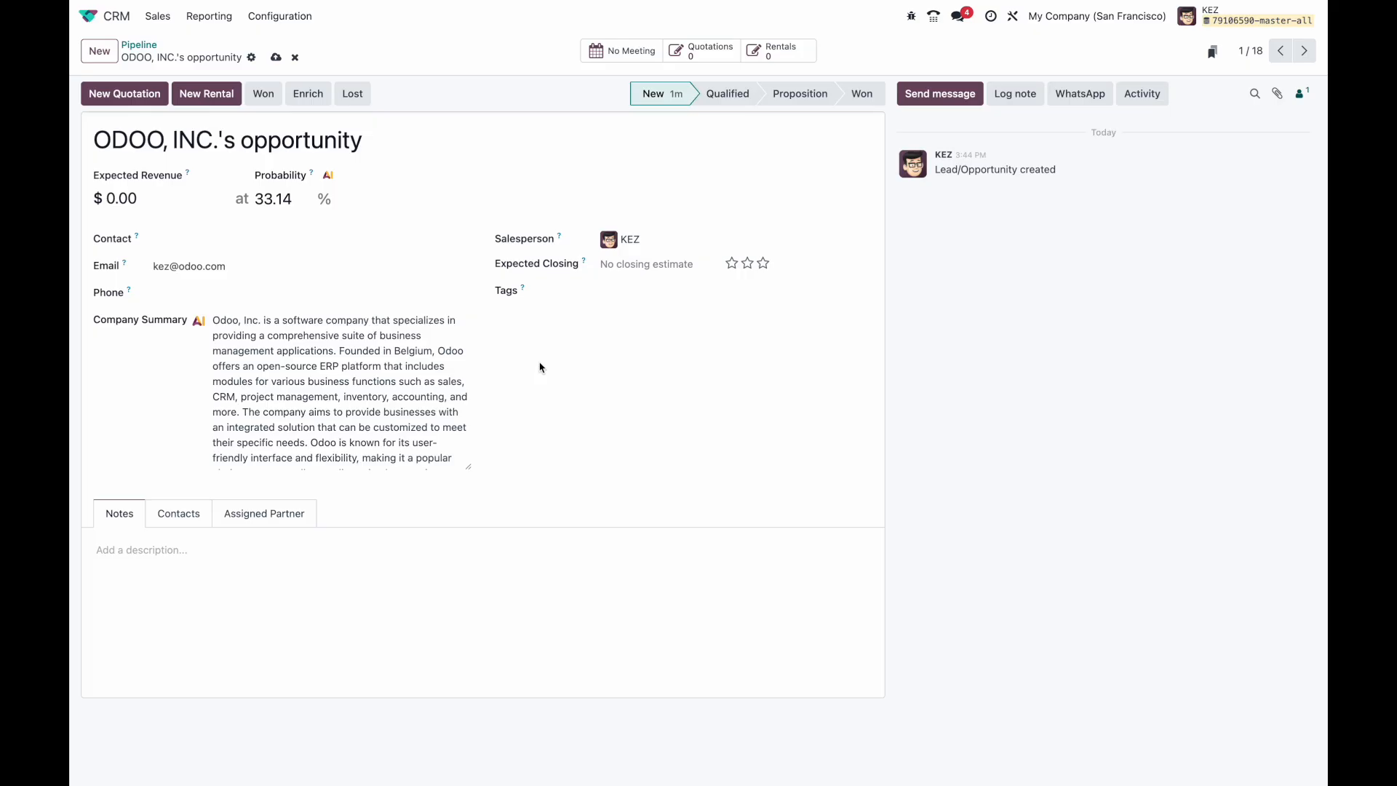
Step: Save the opportunity, reopen it from the pipeline, and move it to the Qualified stage
click(275, 56)
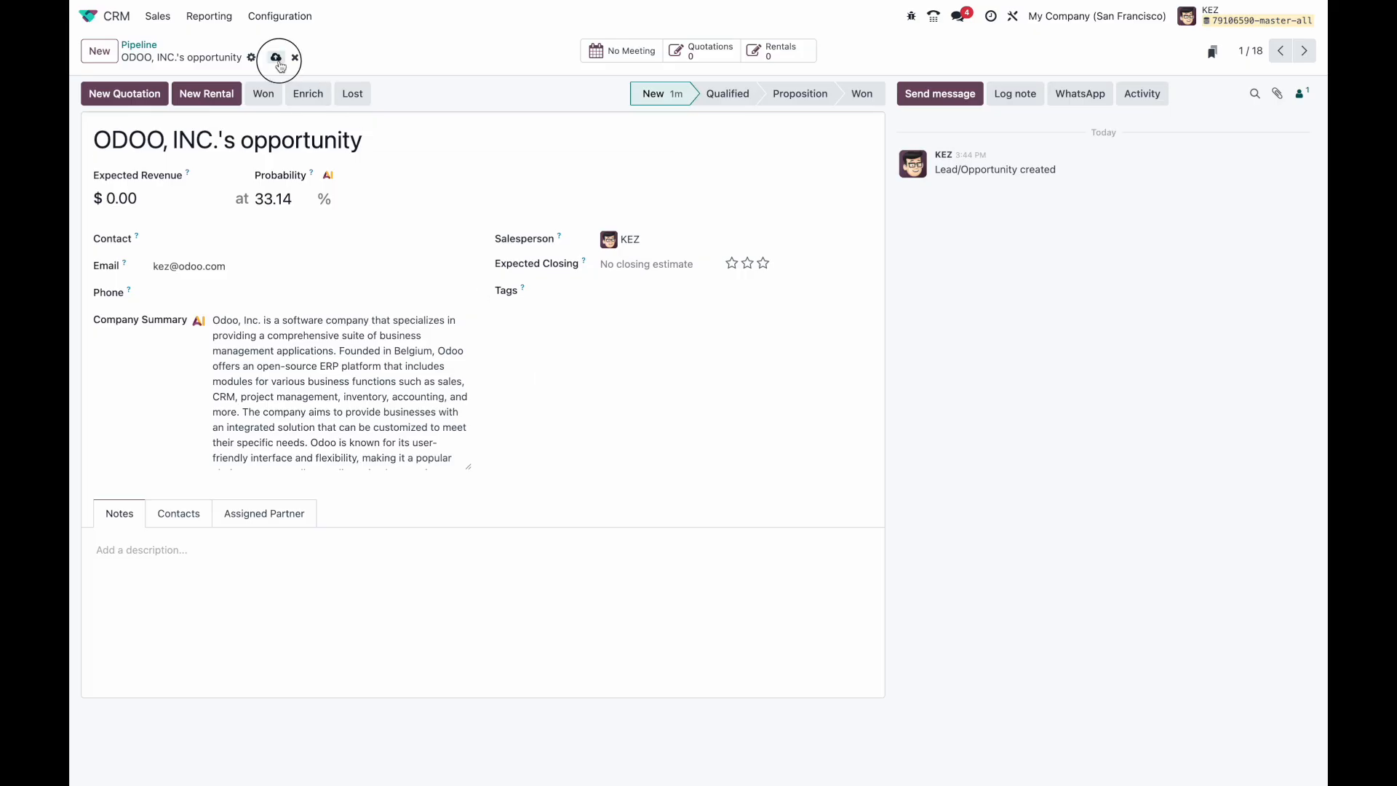
click(152, 50)
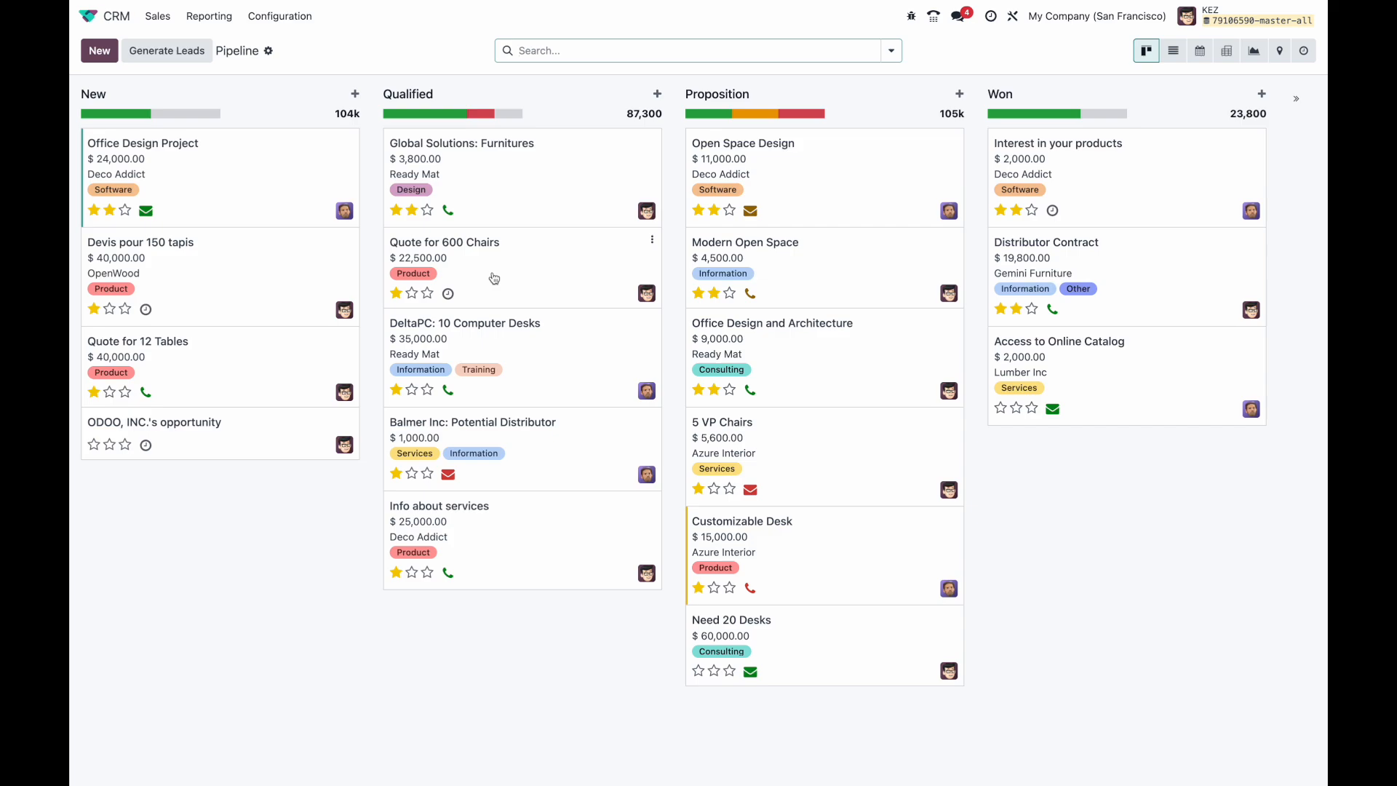
click(240, 447)
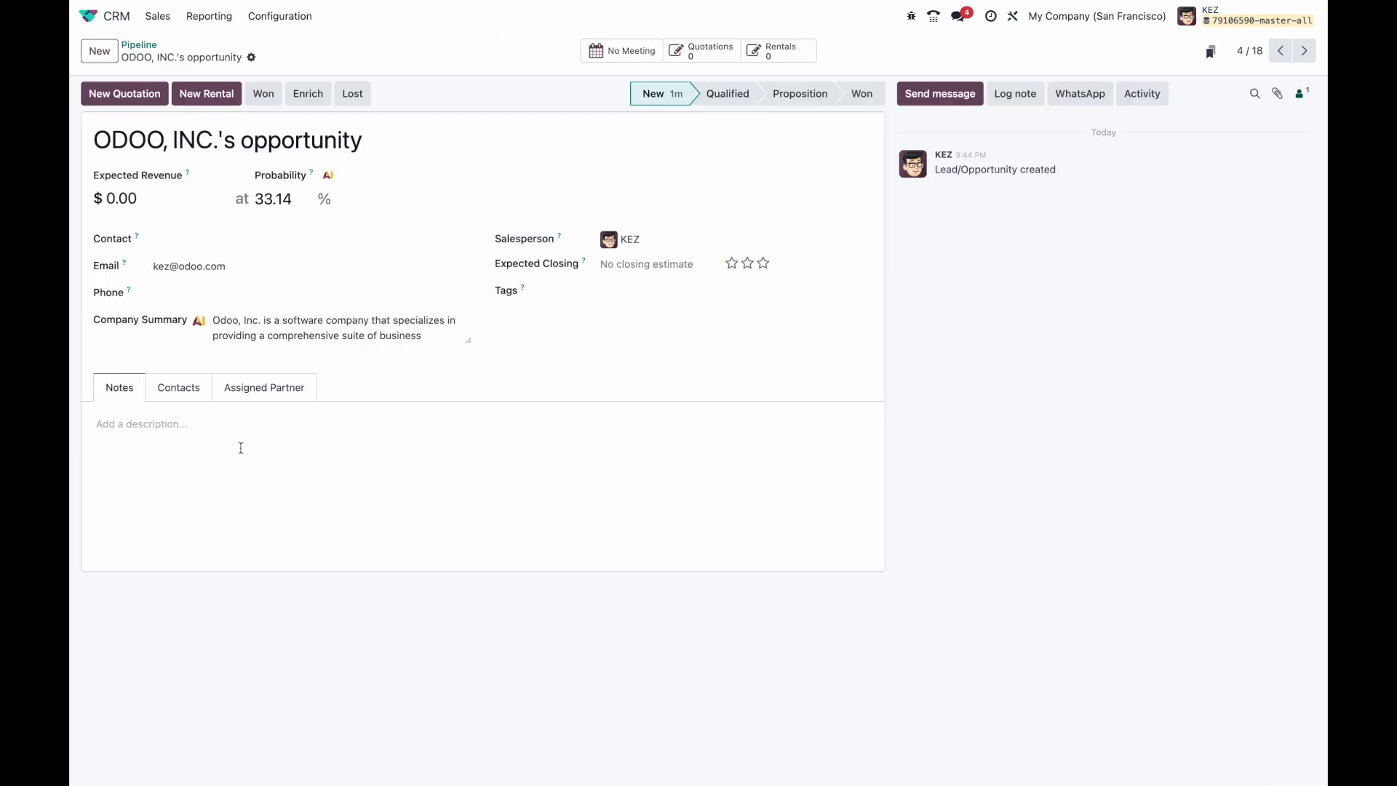
click(617, 290)
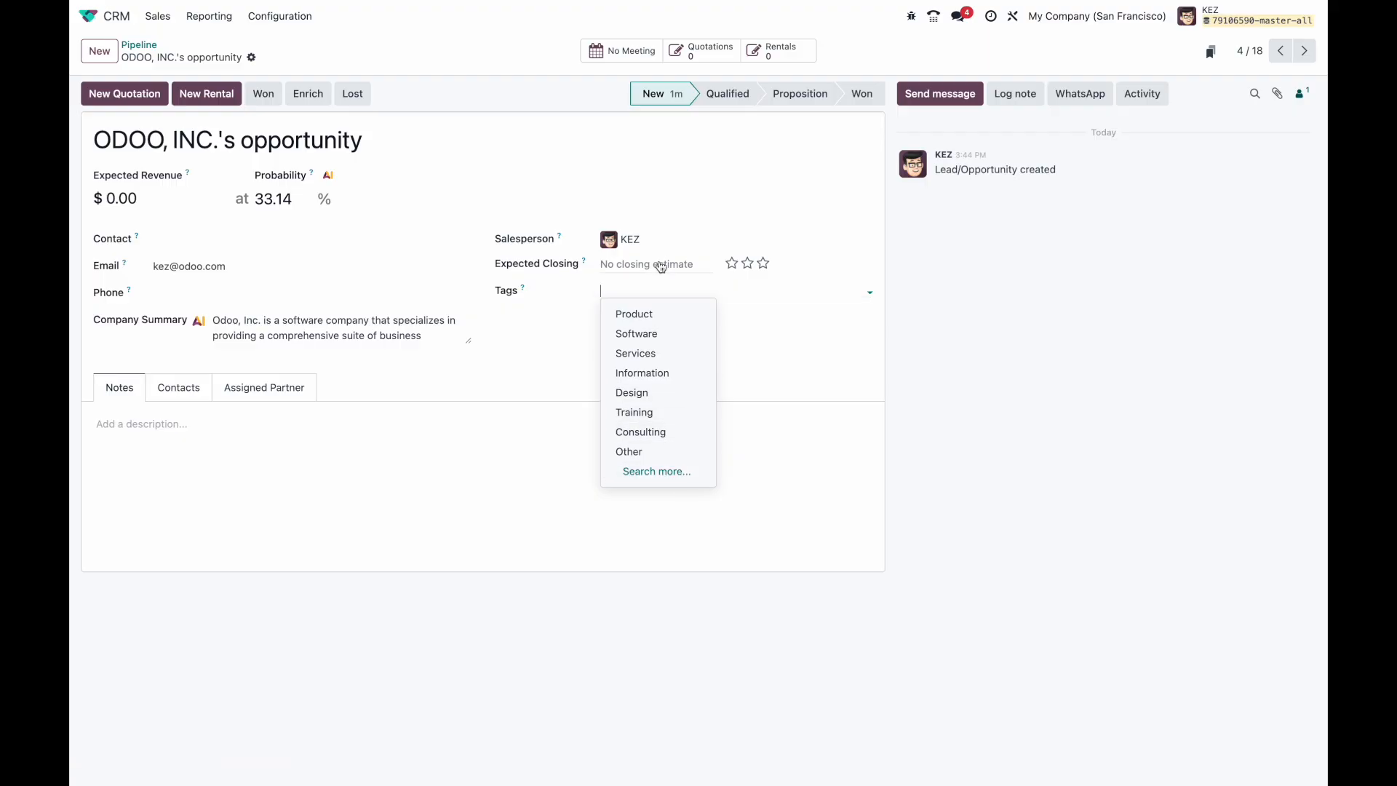
click(750, 322)
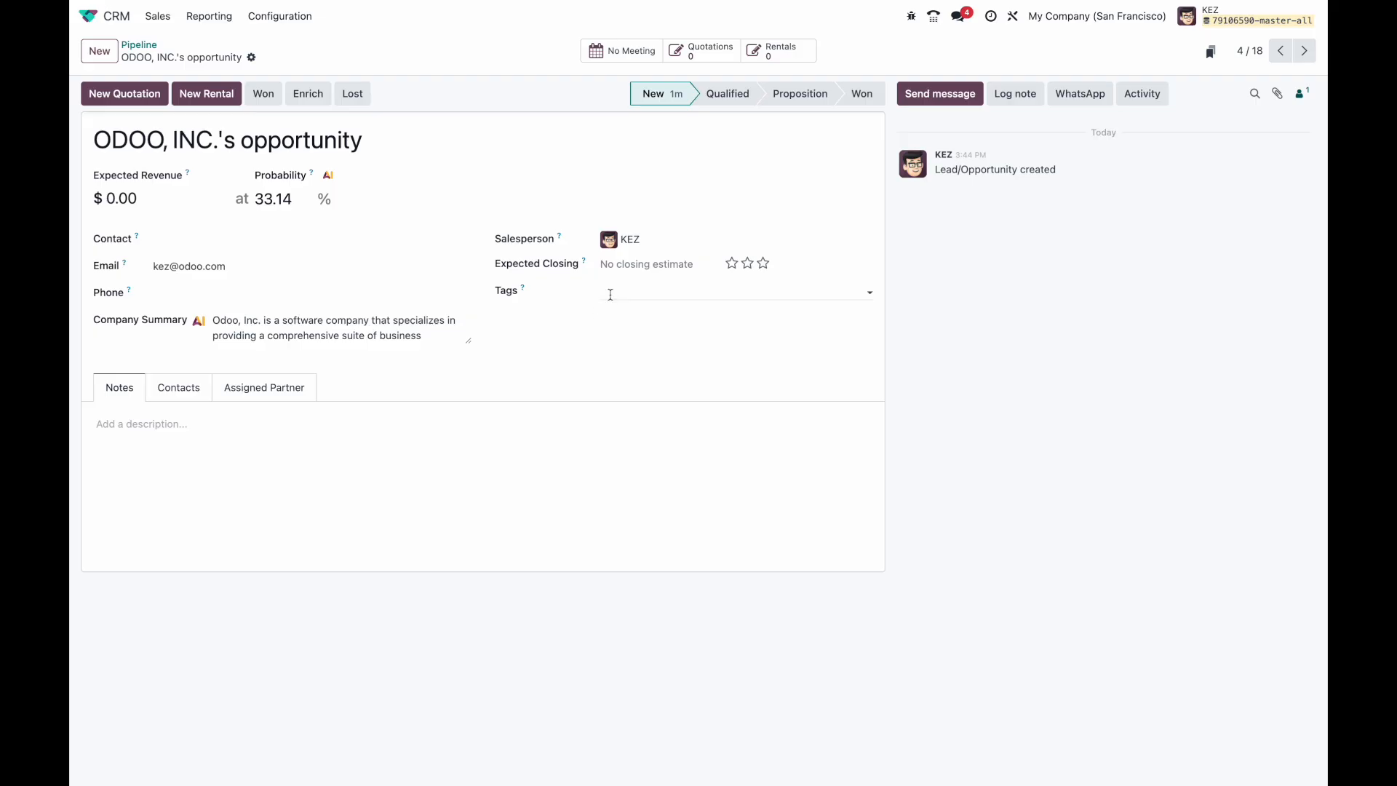
click(725, 100)
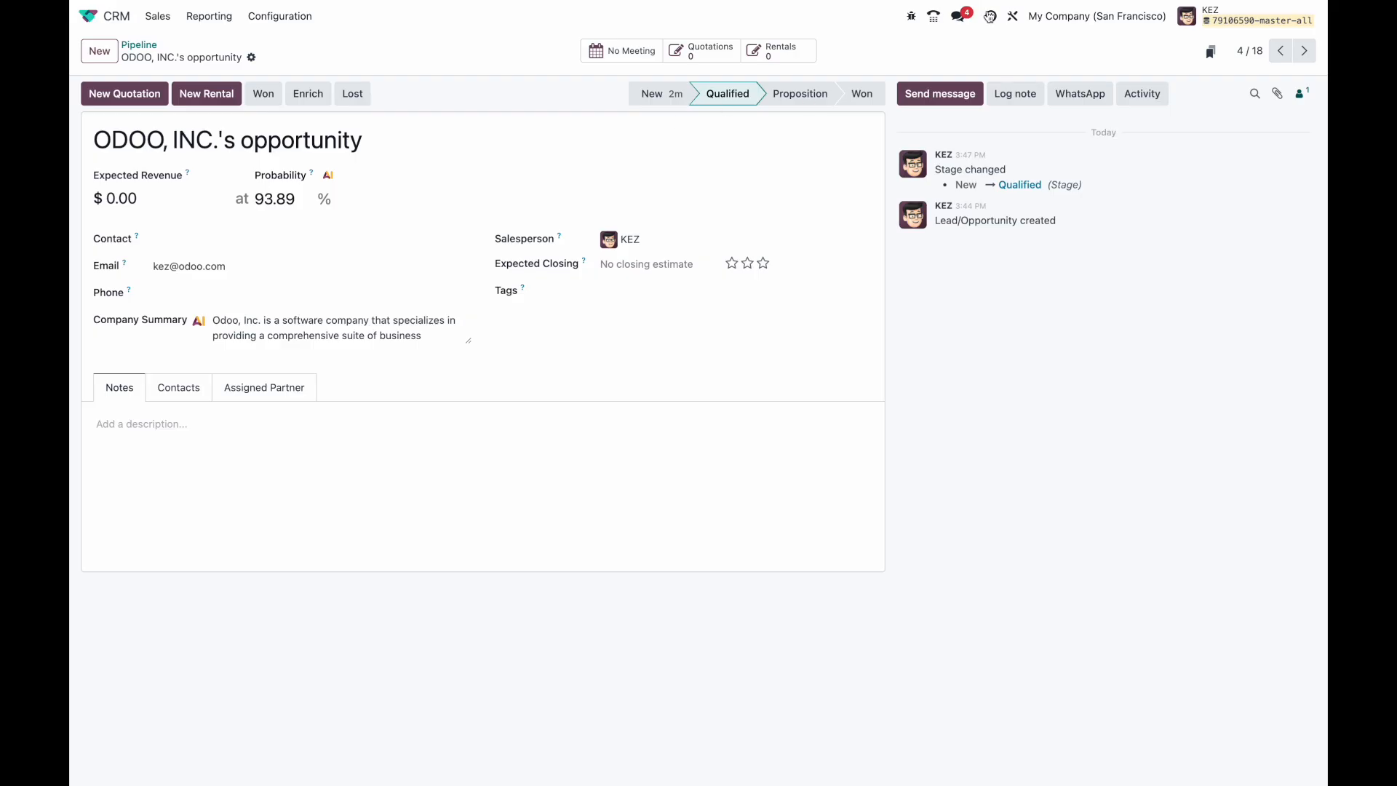
click(1016, 21)
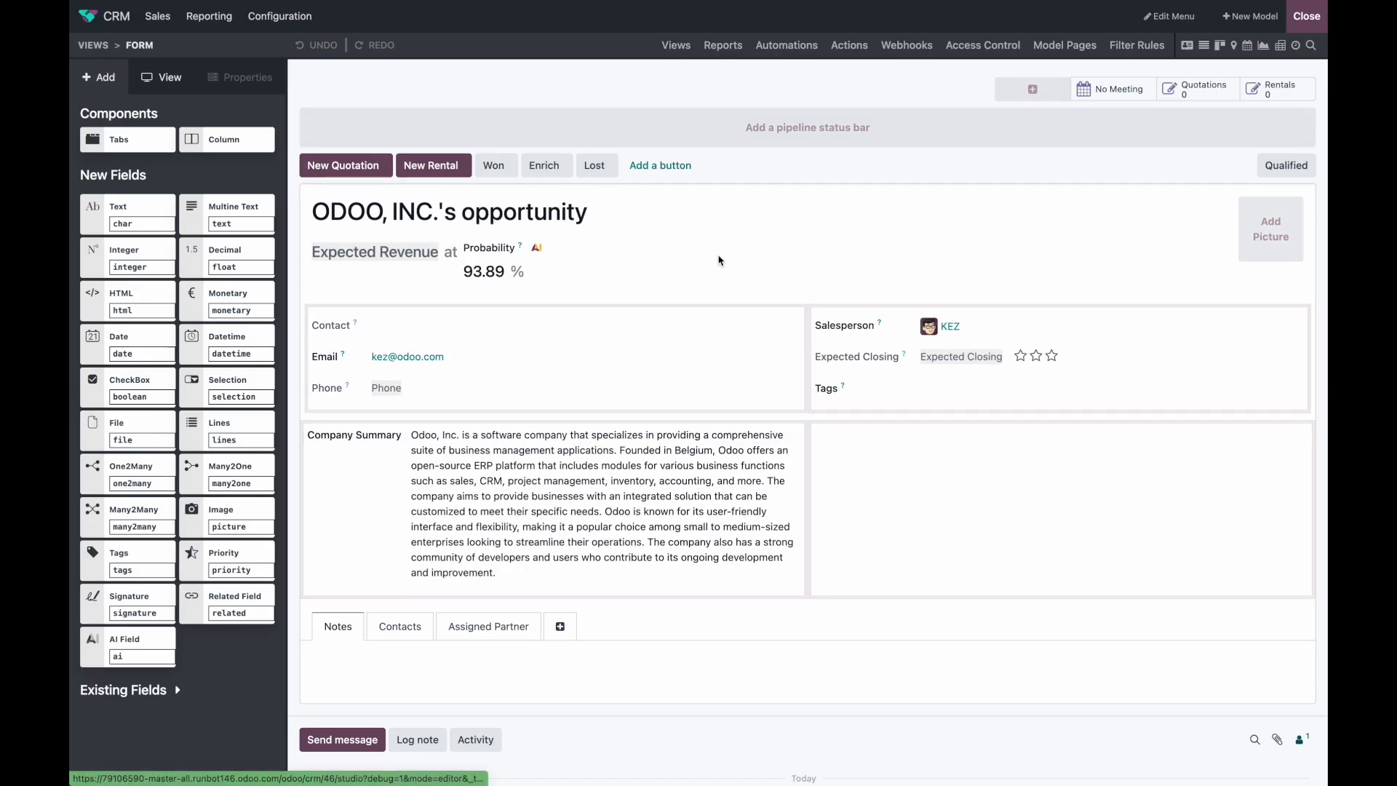
Step: Create lead automation 'Set the Industry Tag based on AI' with trigger 'Stage is set to' New
click(786, 46)
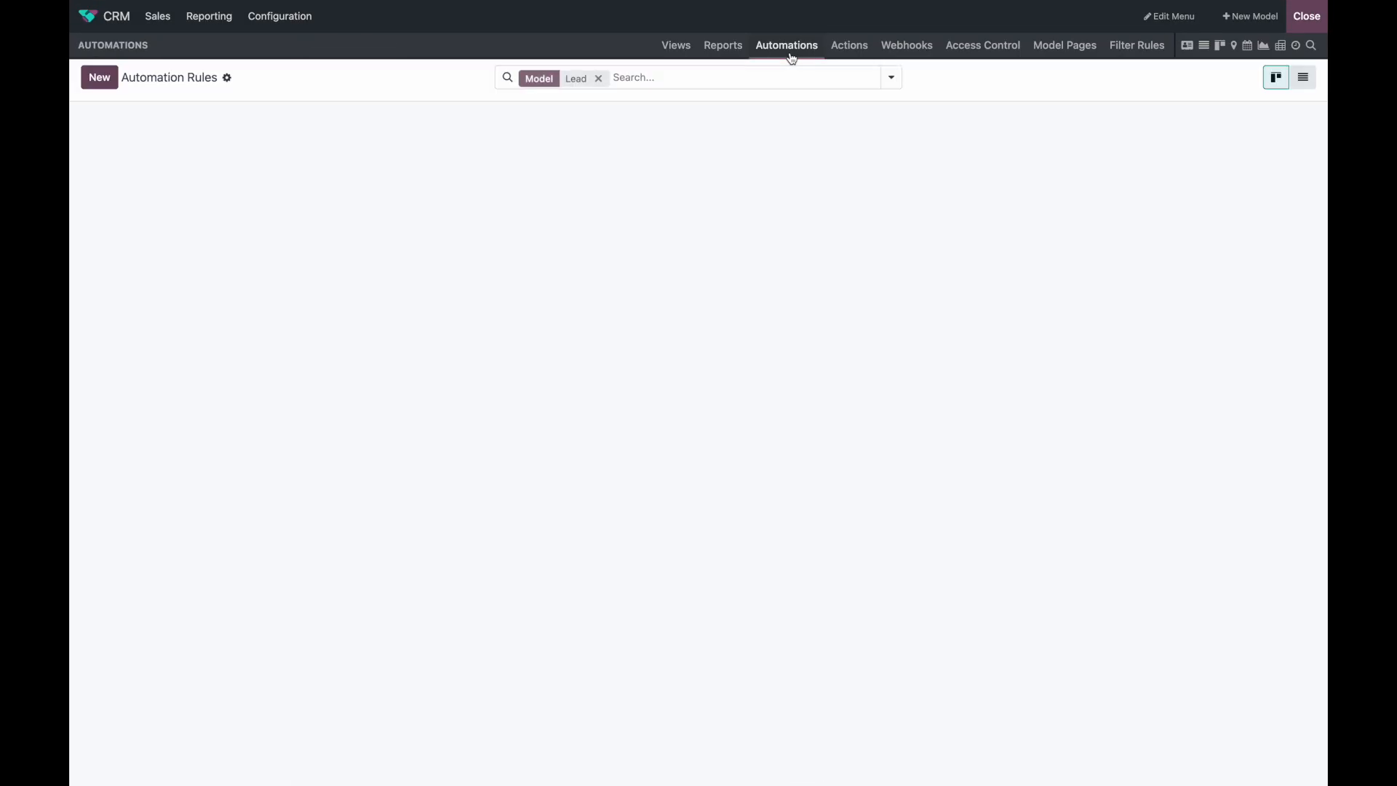
click(102, 78)
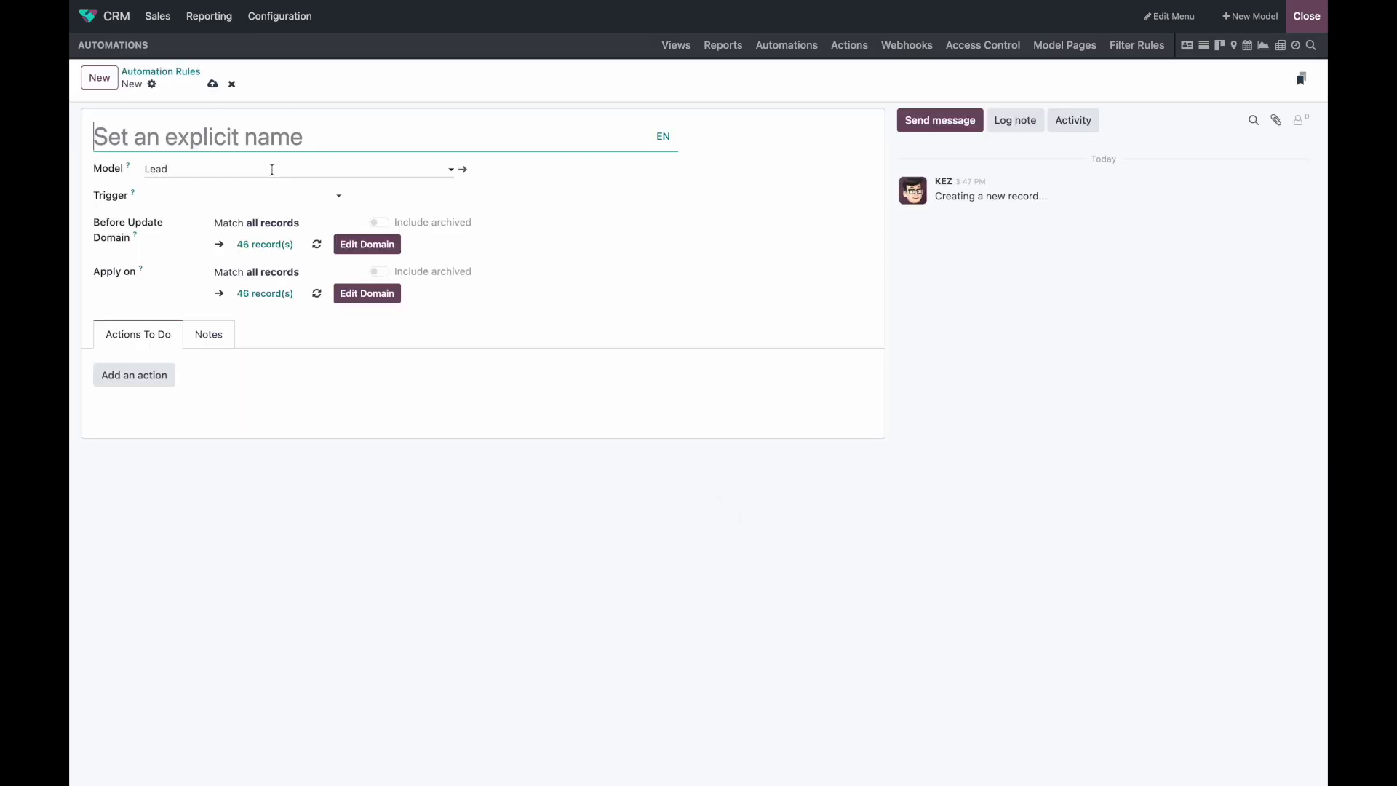
text(S)
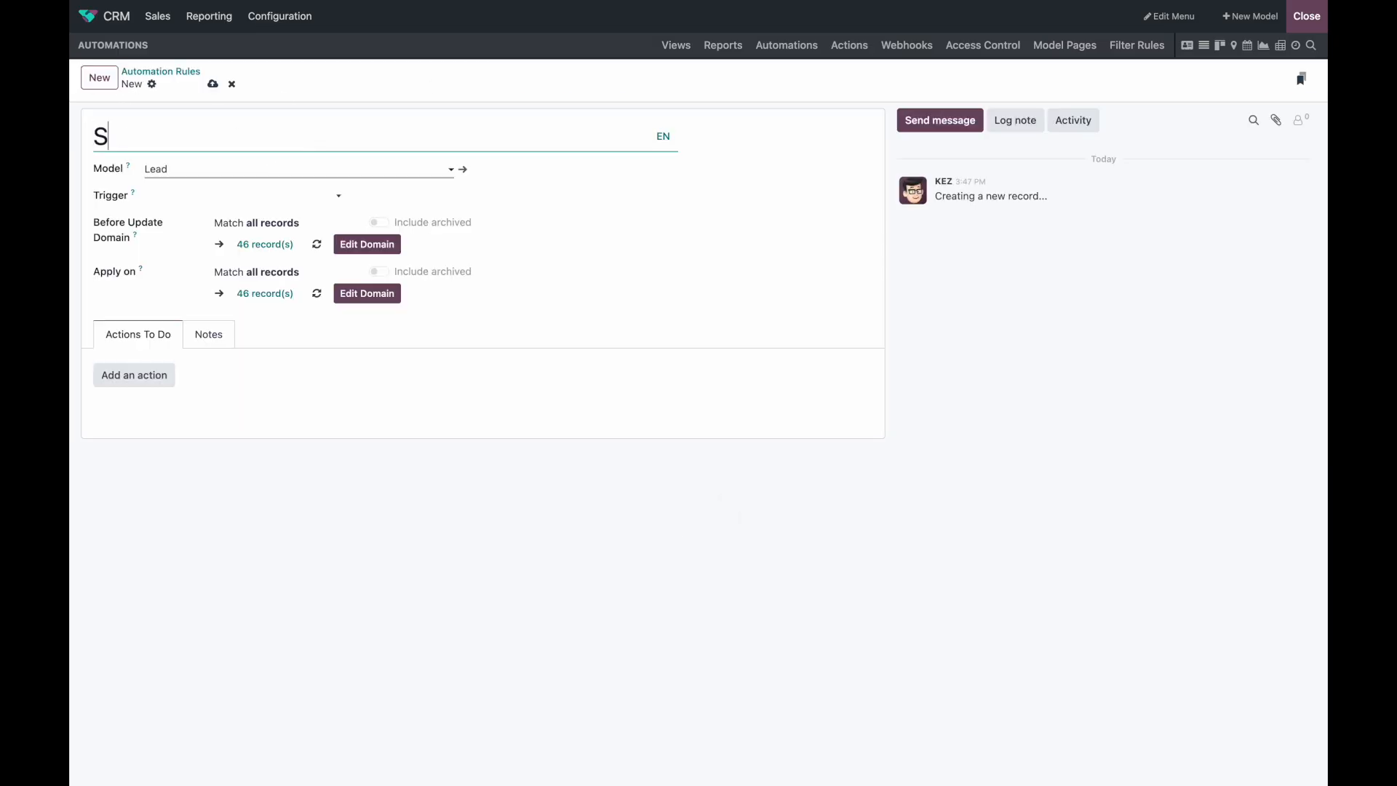
text(et the Industry Tag )
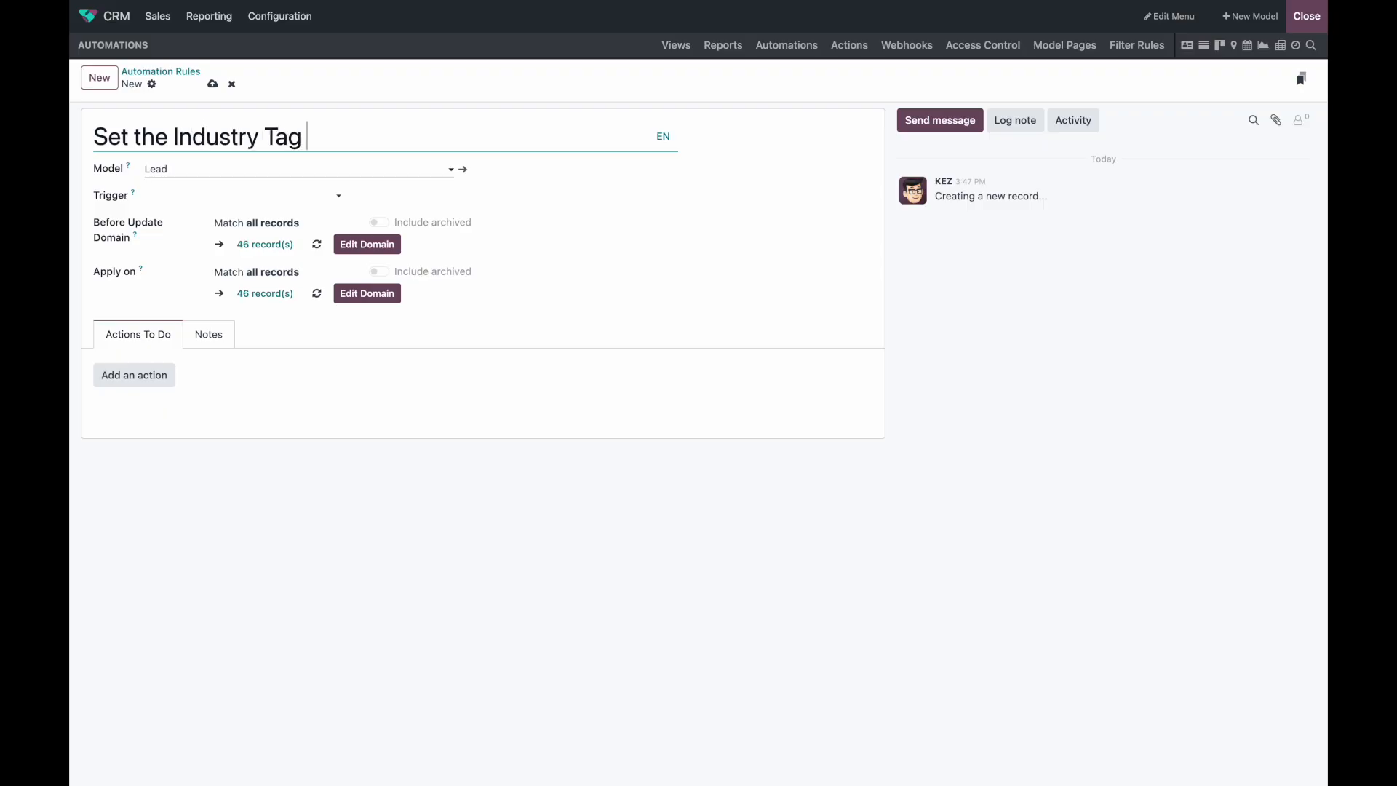
text(based on AI)
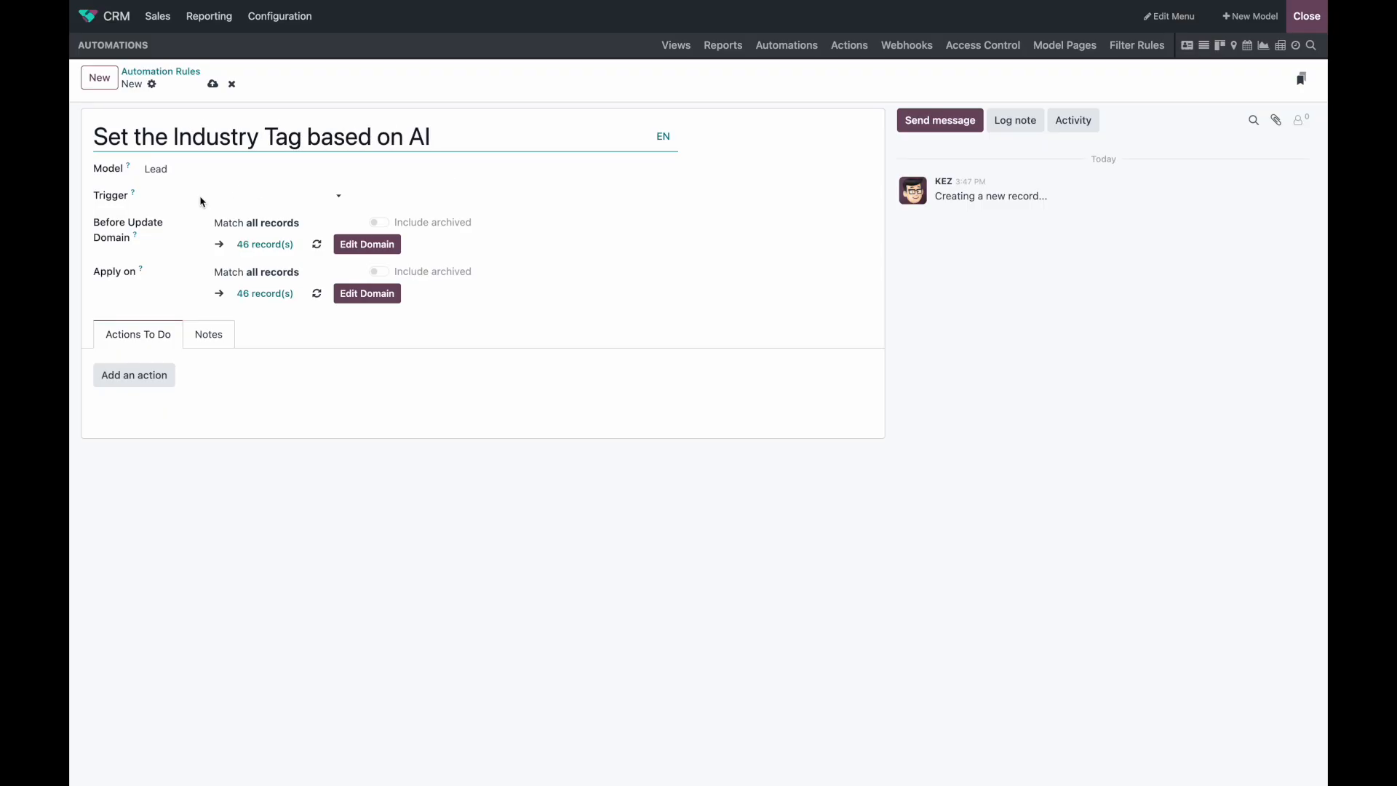
click(247, 196)
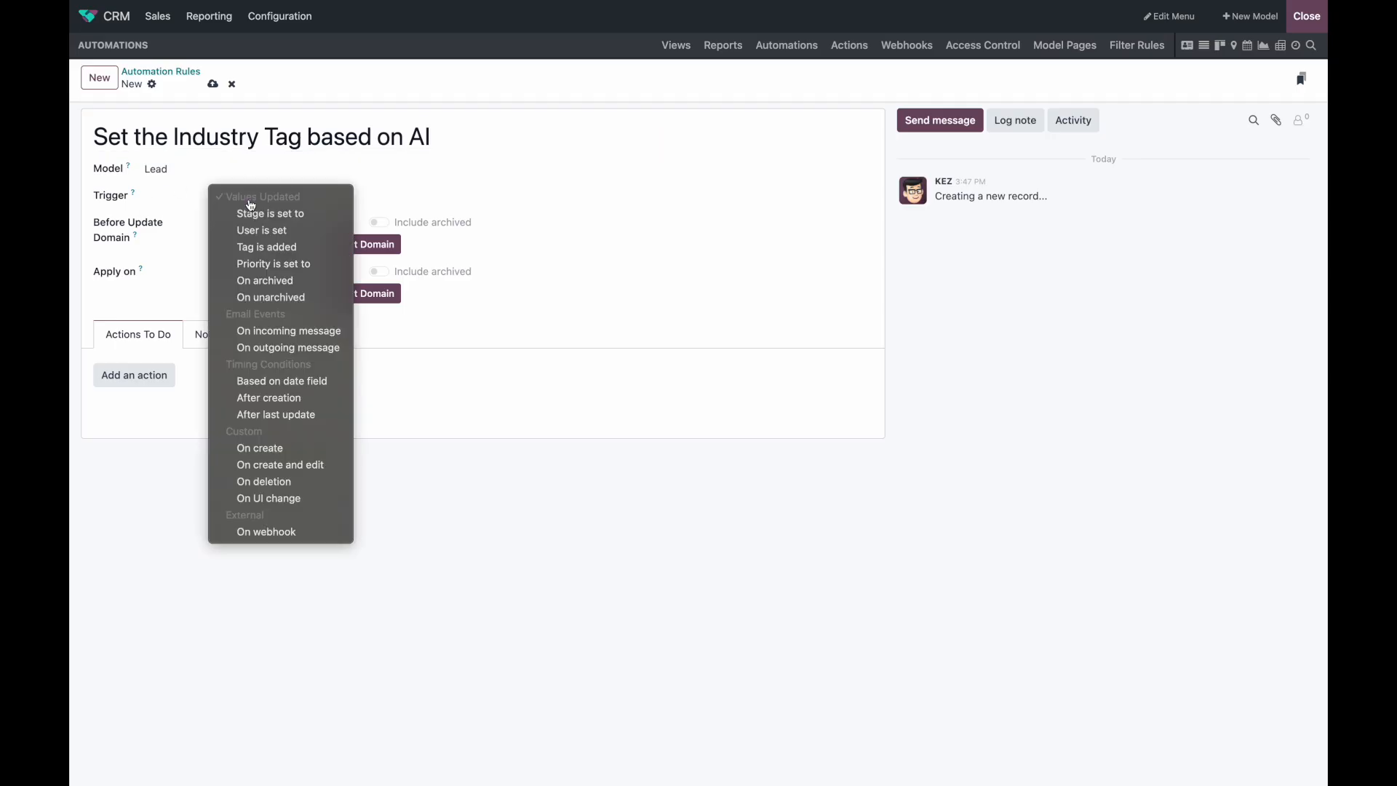
click(299, 213)
click(399, 196)
click(401, 224)
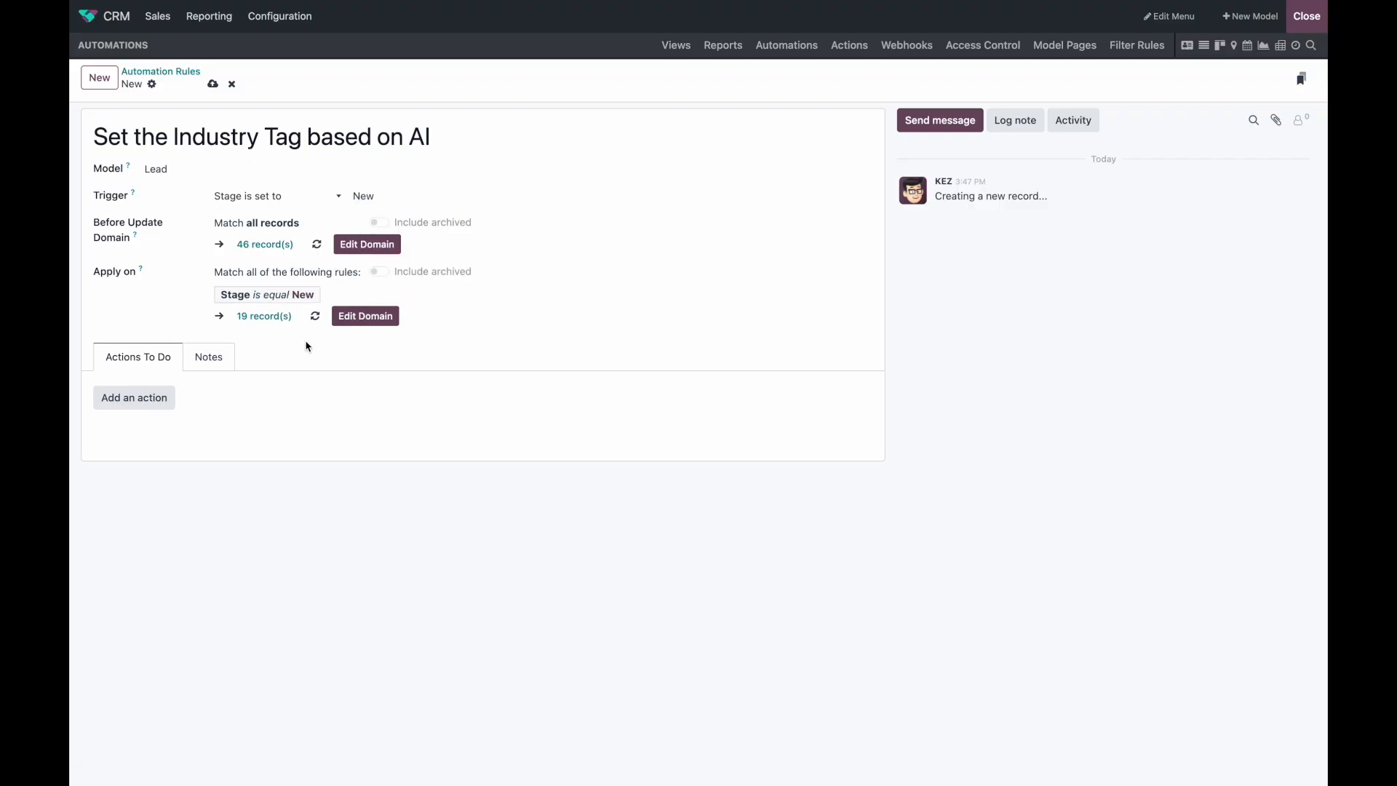
click(154, 399)
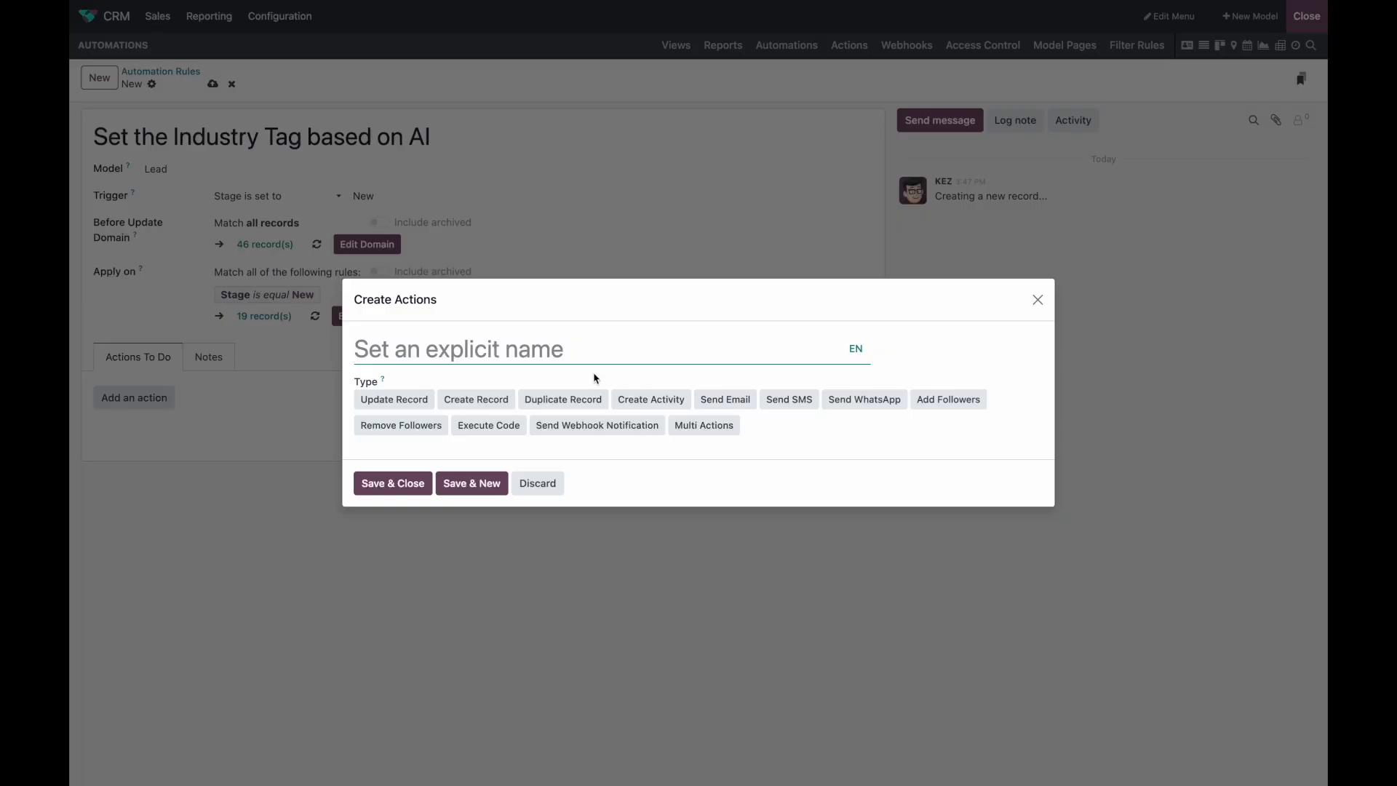
Step: Make the action an Update Record that uses 'Update with AI' on the Tags field
click(405, 404)
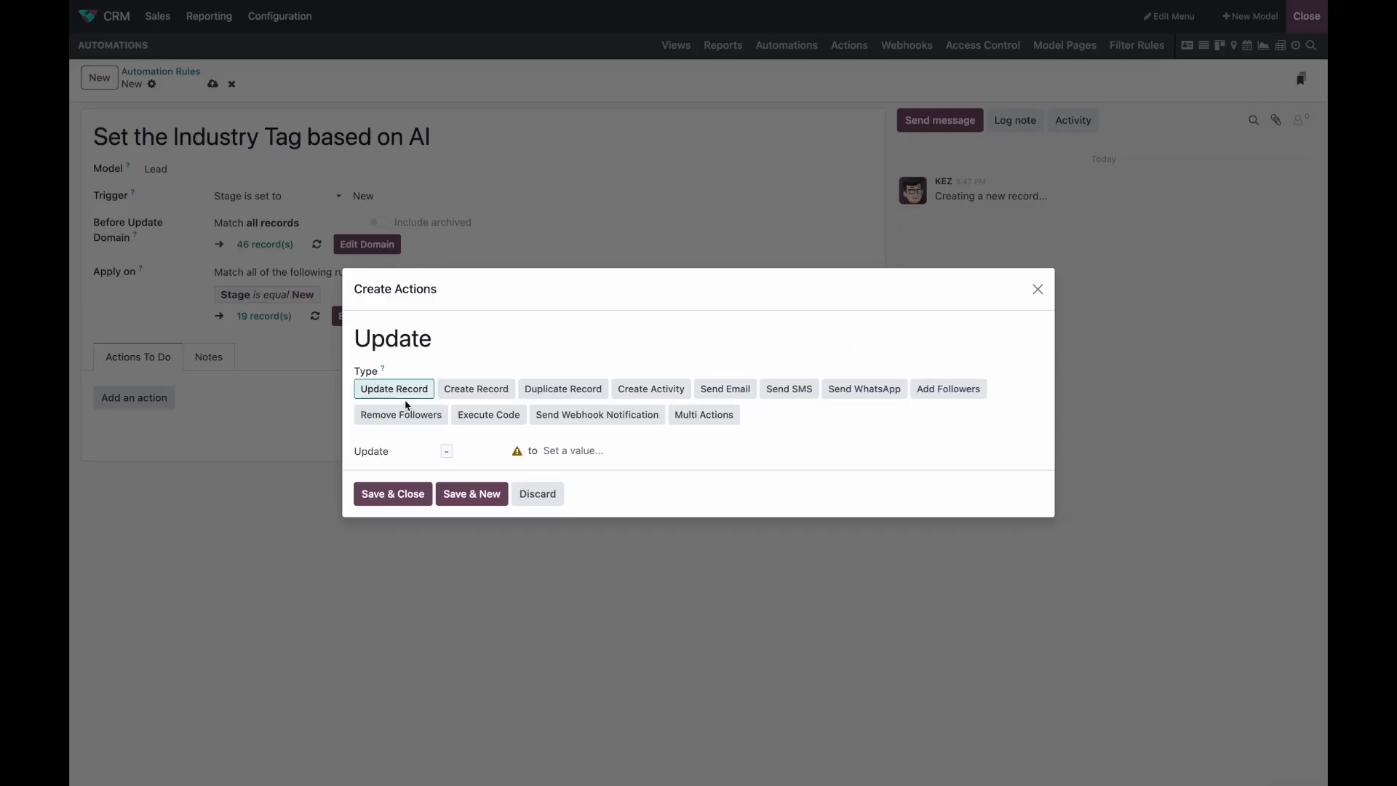
click(408, 452)
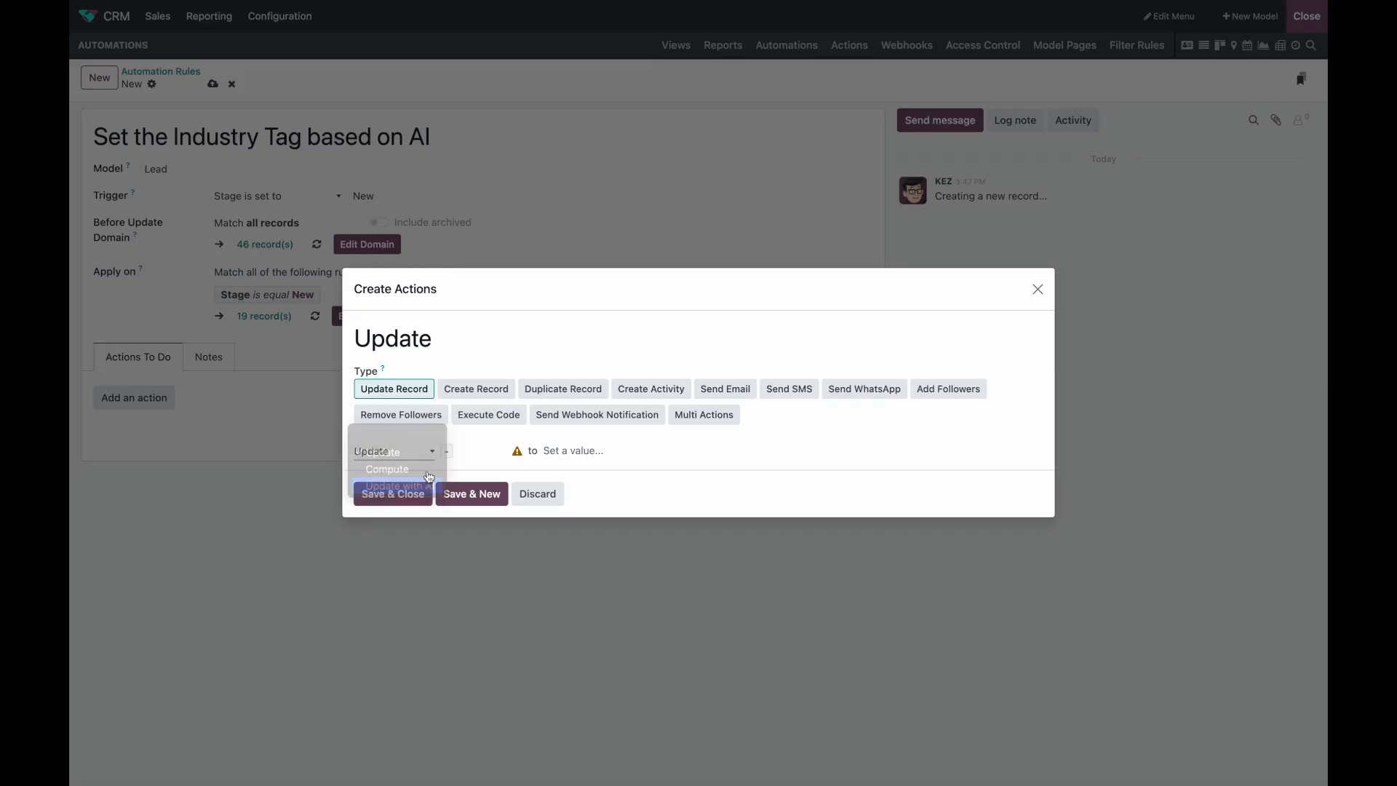
click(409, 487)
click(483, 451)
text(tags)
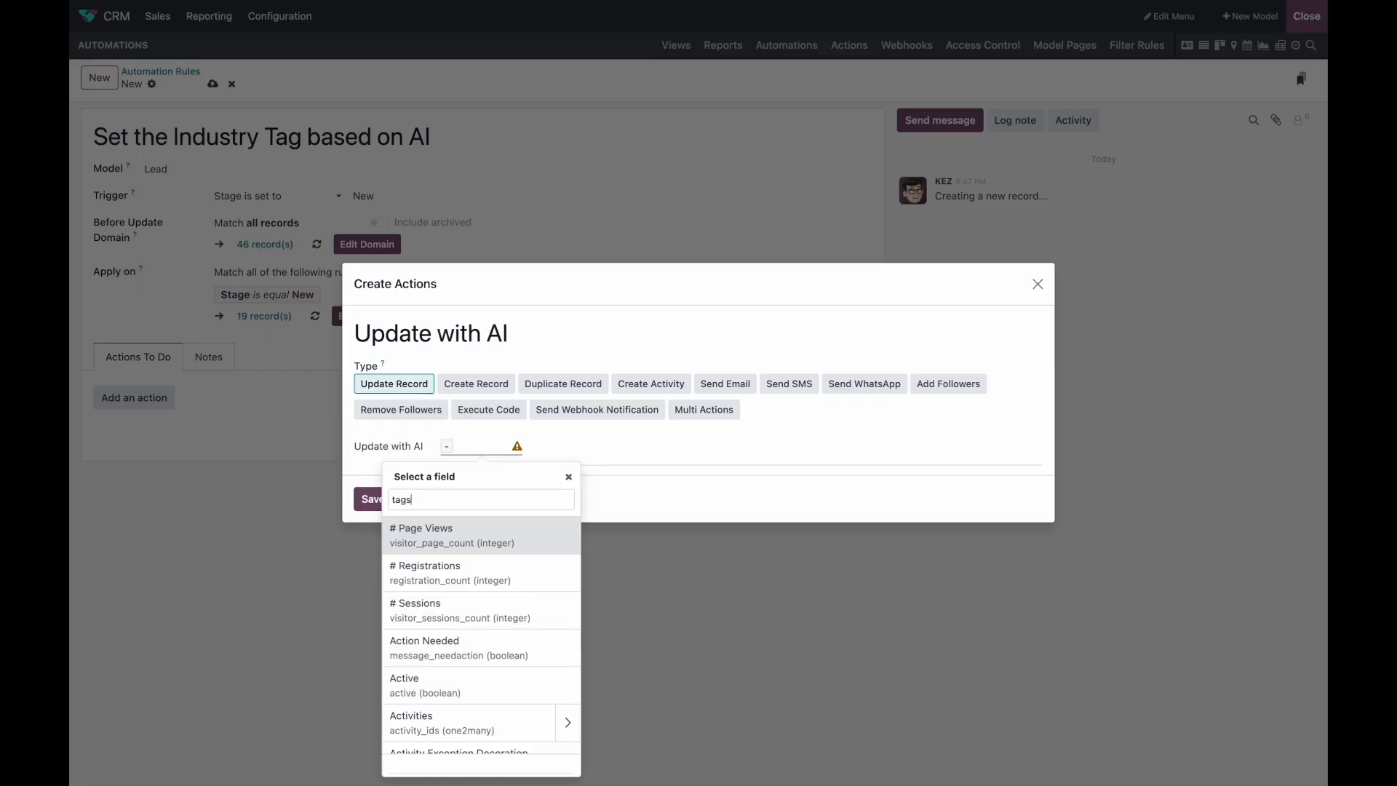
click(483, 528)
Step: Write the AI prompt to find the company's industry from its name and email address
click(604, 447)
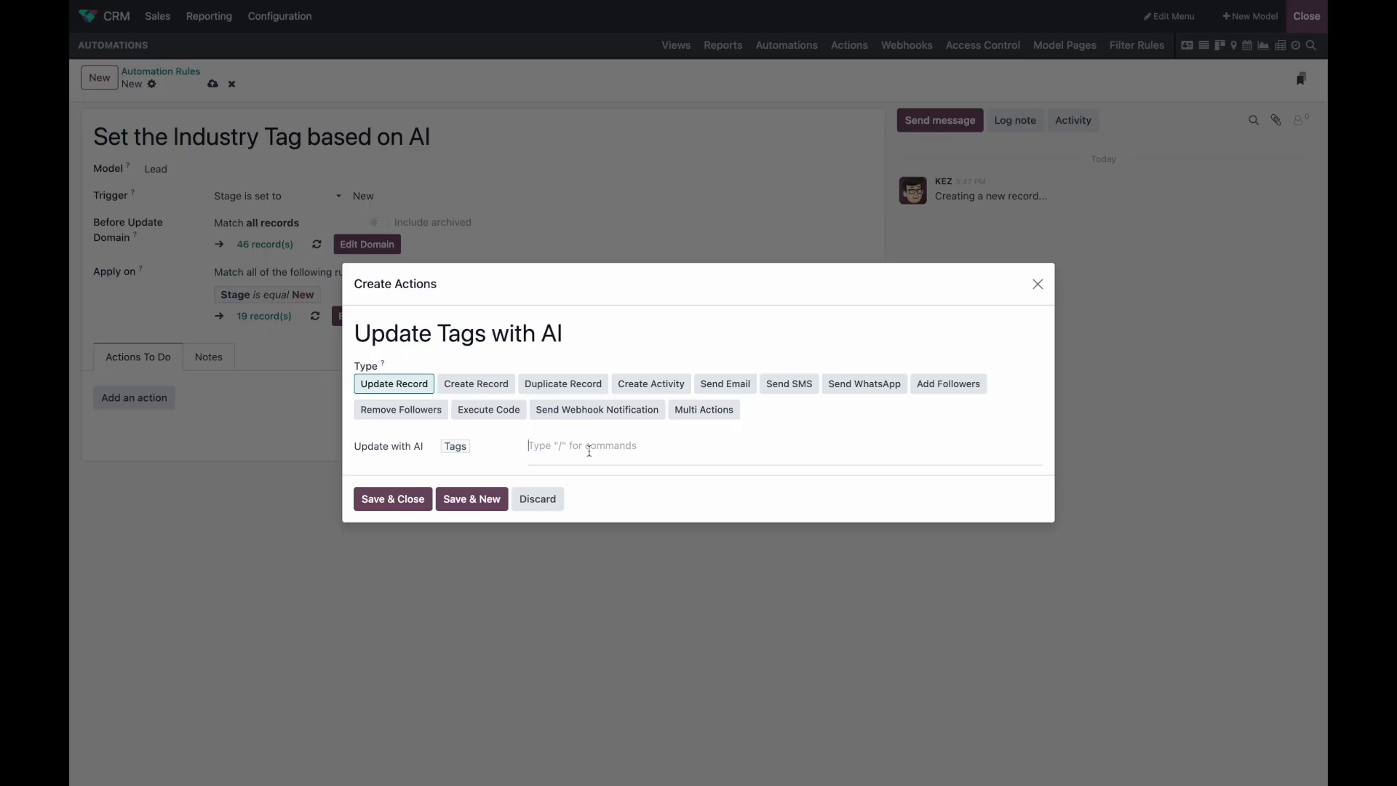
text(Find the industry of the company based o)
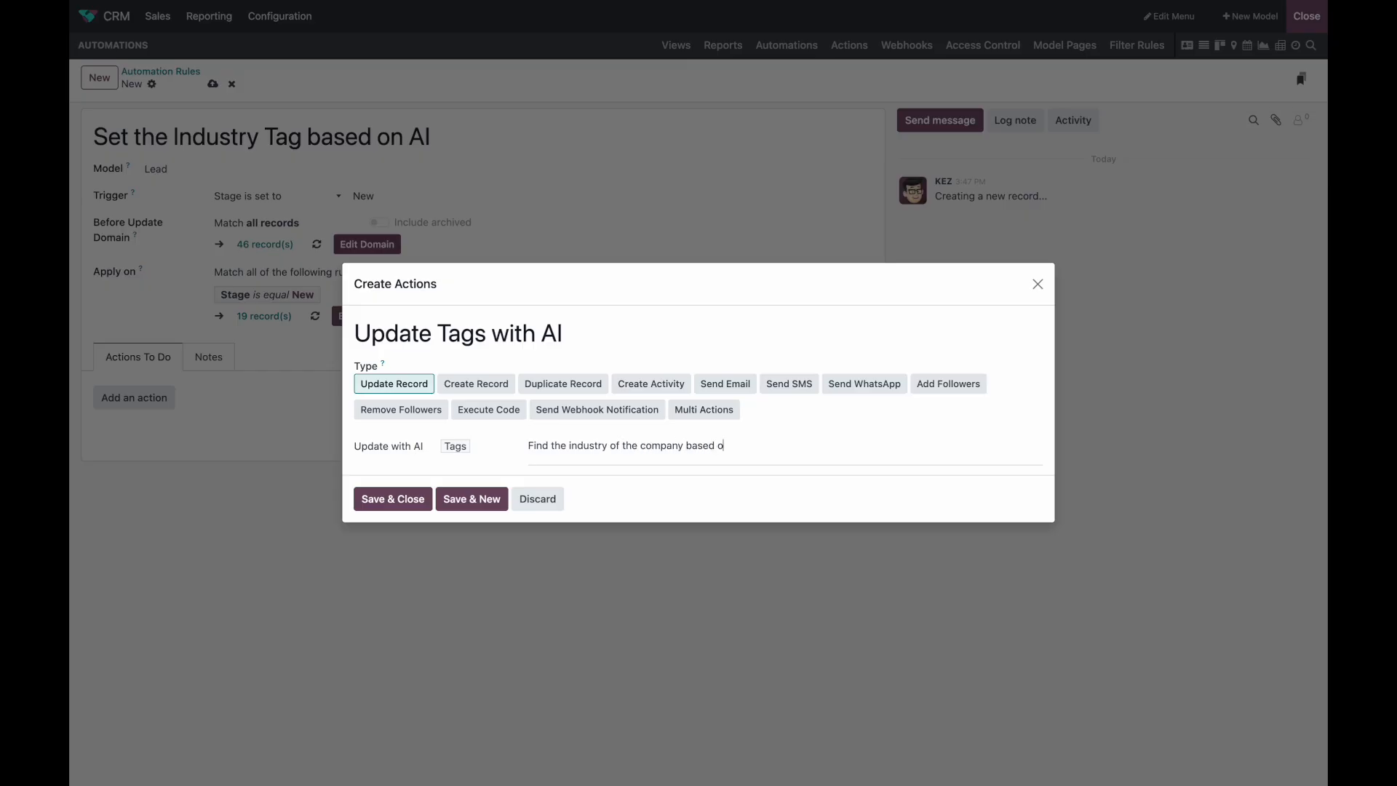
text(n the company name and email address. Use one of)
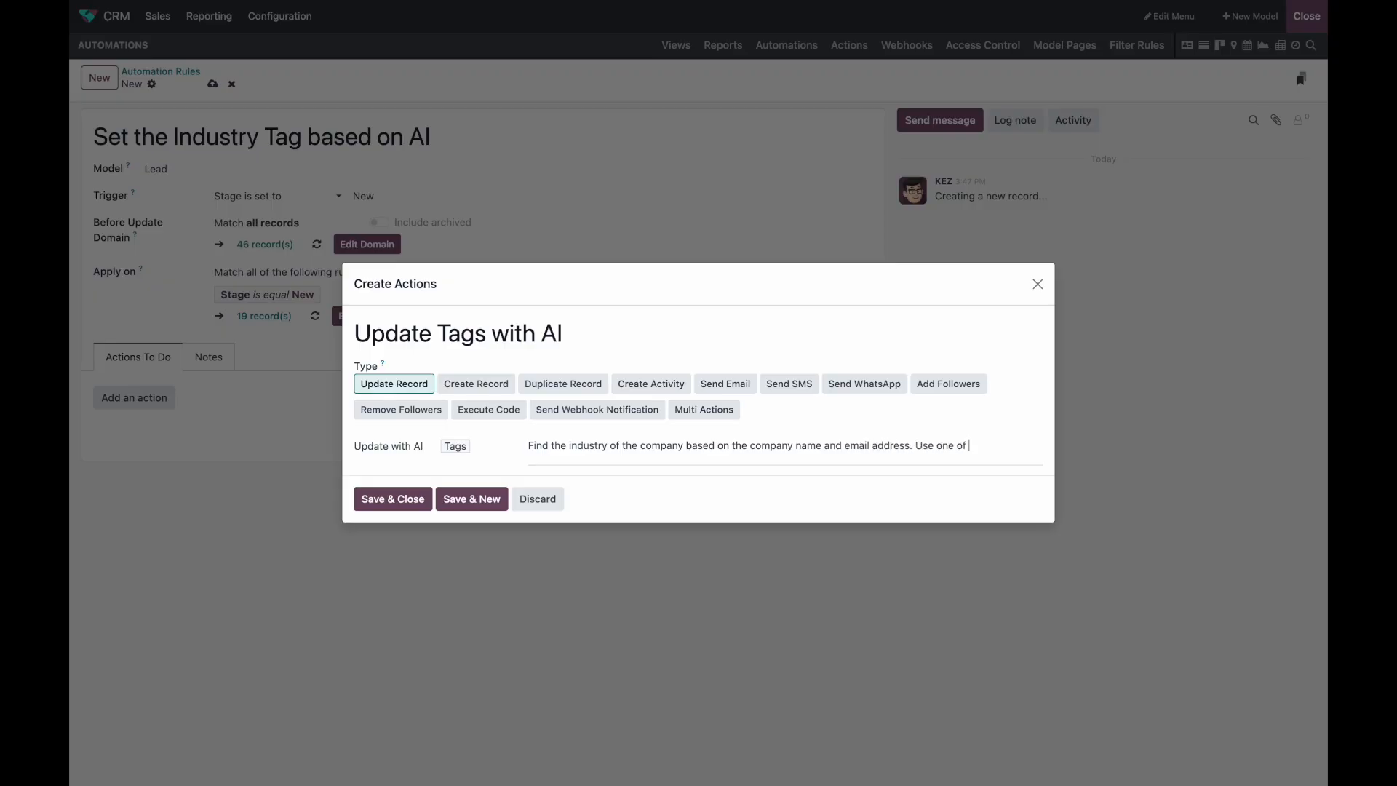
text( the tags below)
text( in order)
text( to)
text( besi describe the com)
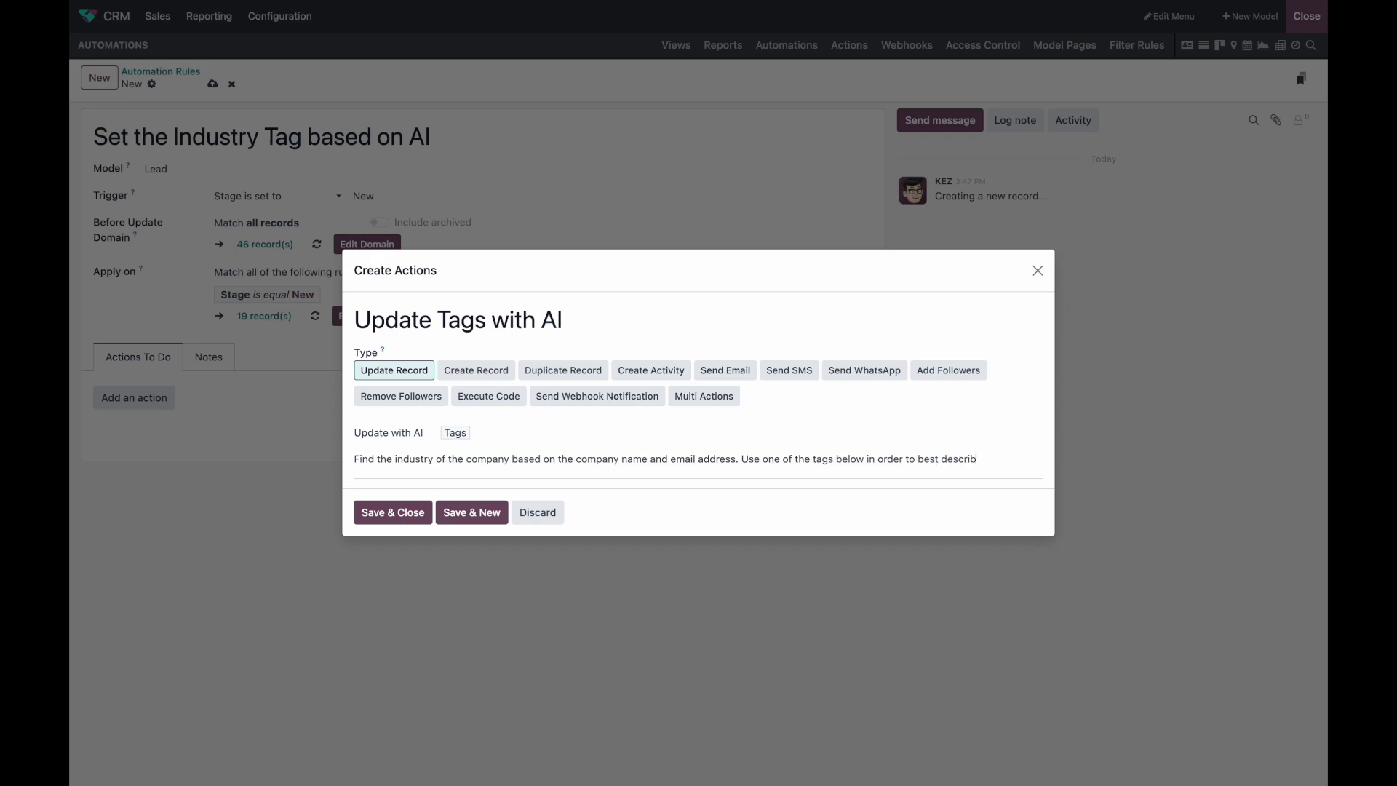
key(BackSpace)
key(BackSpace)
key(BackSpace)
text(industry of the compan.y)
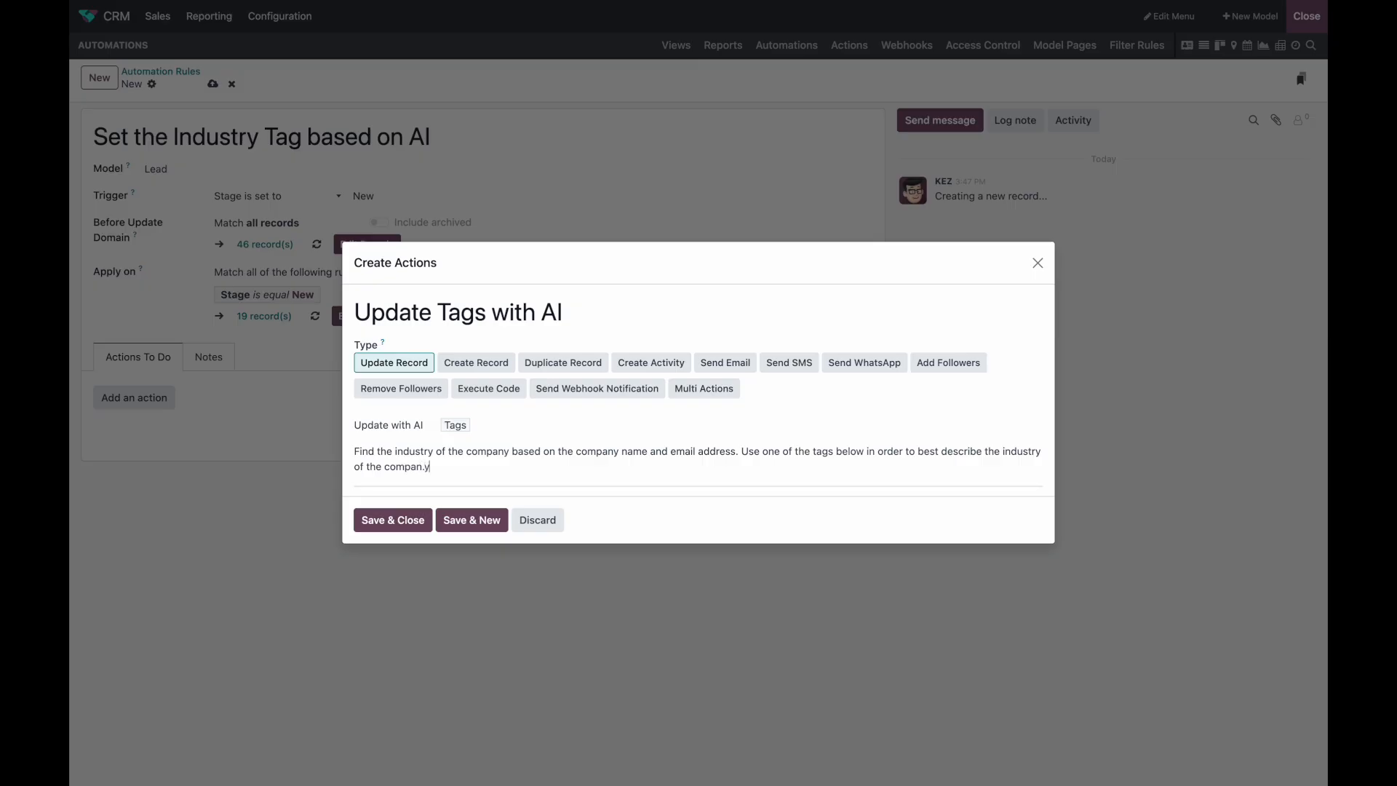
key(Return)
Step: Insert Company Name and Email field references into the AI prompt
text(/)
key(Return)
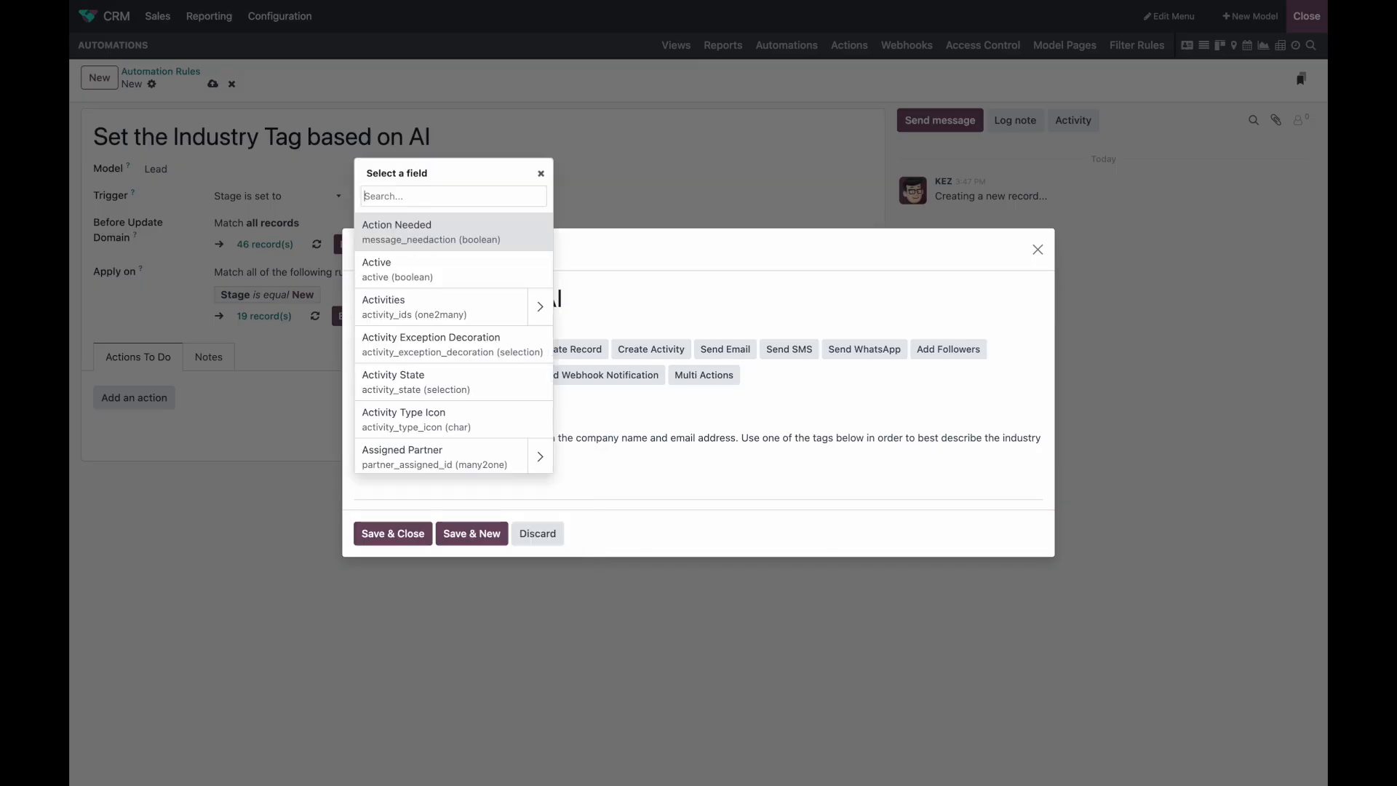
text(compan)
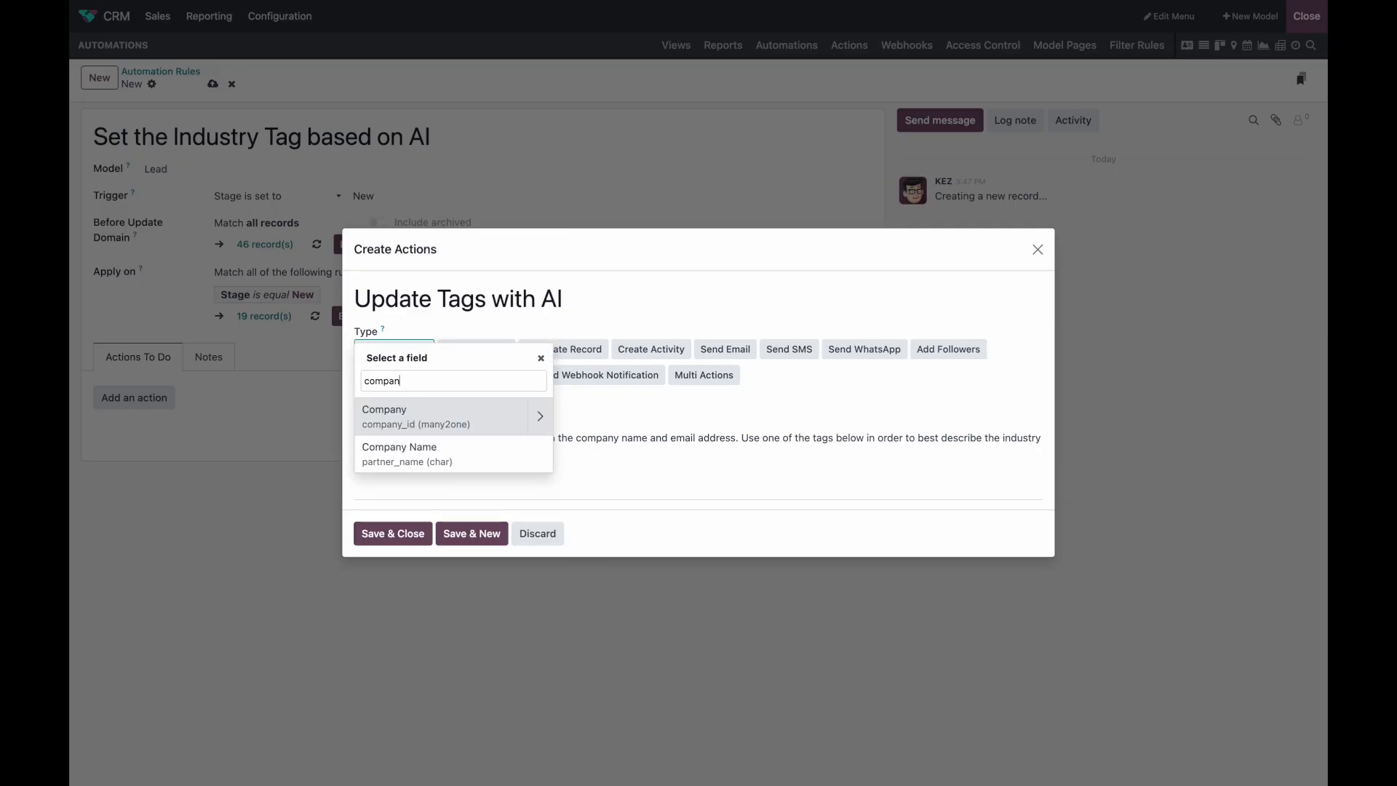
click(462, 455)
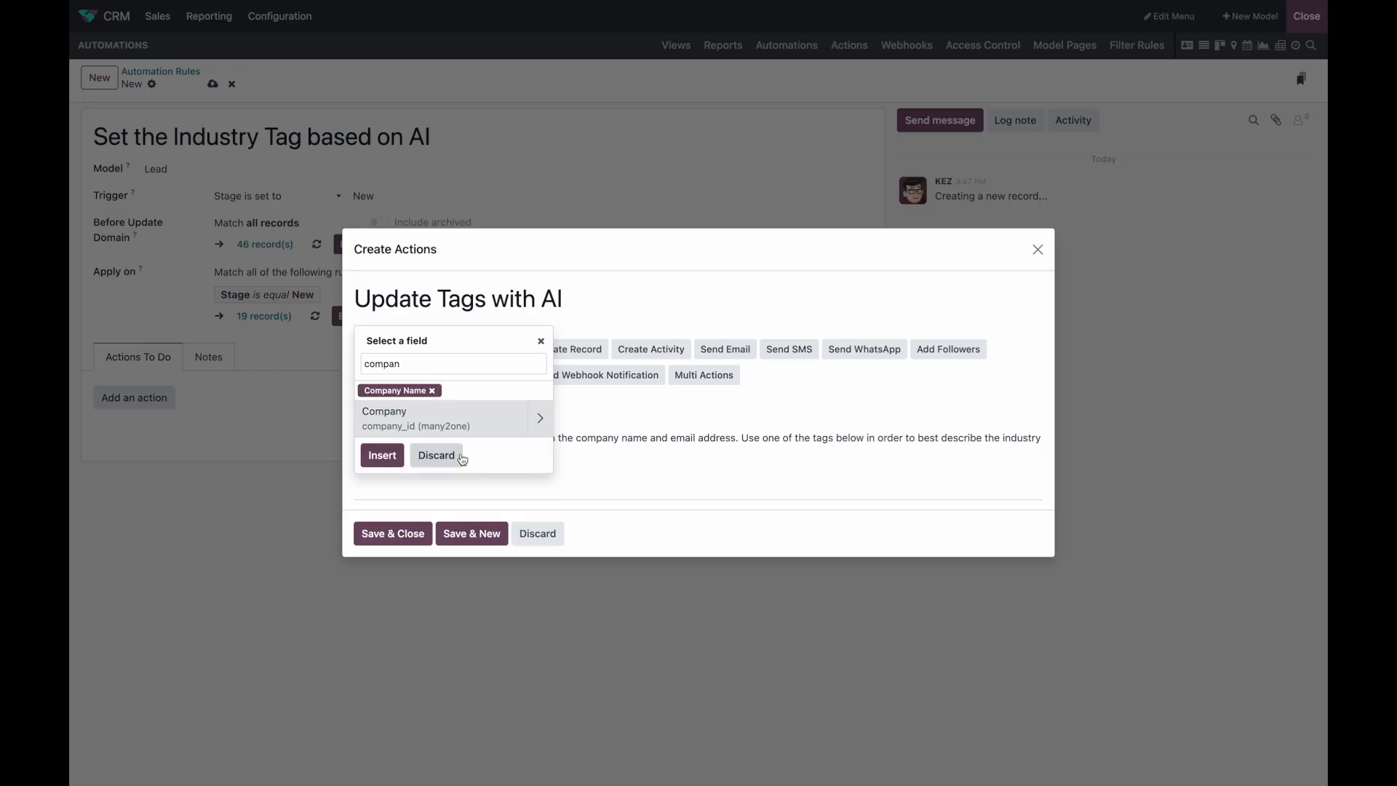
click(381, 456)
text(/ema)
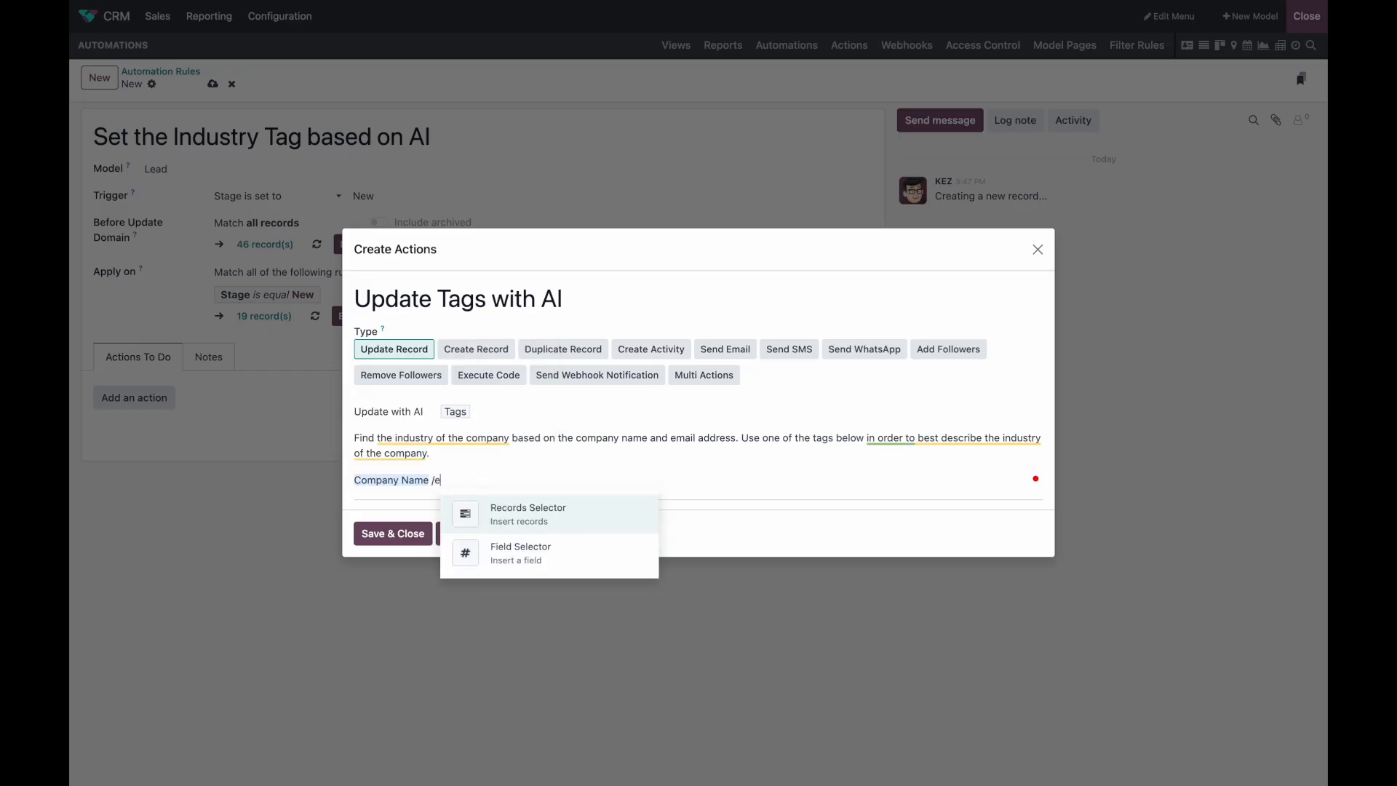
key(BackSpace)
key(BackSpace)
key(BackSpace)
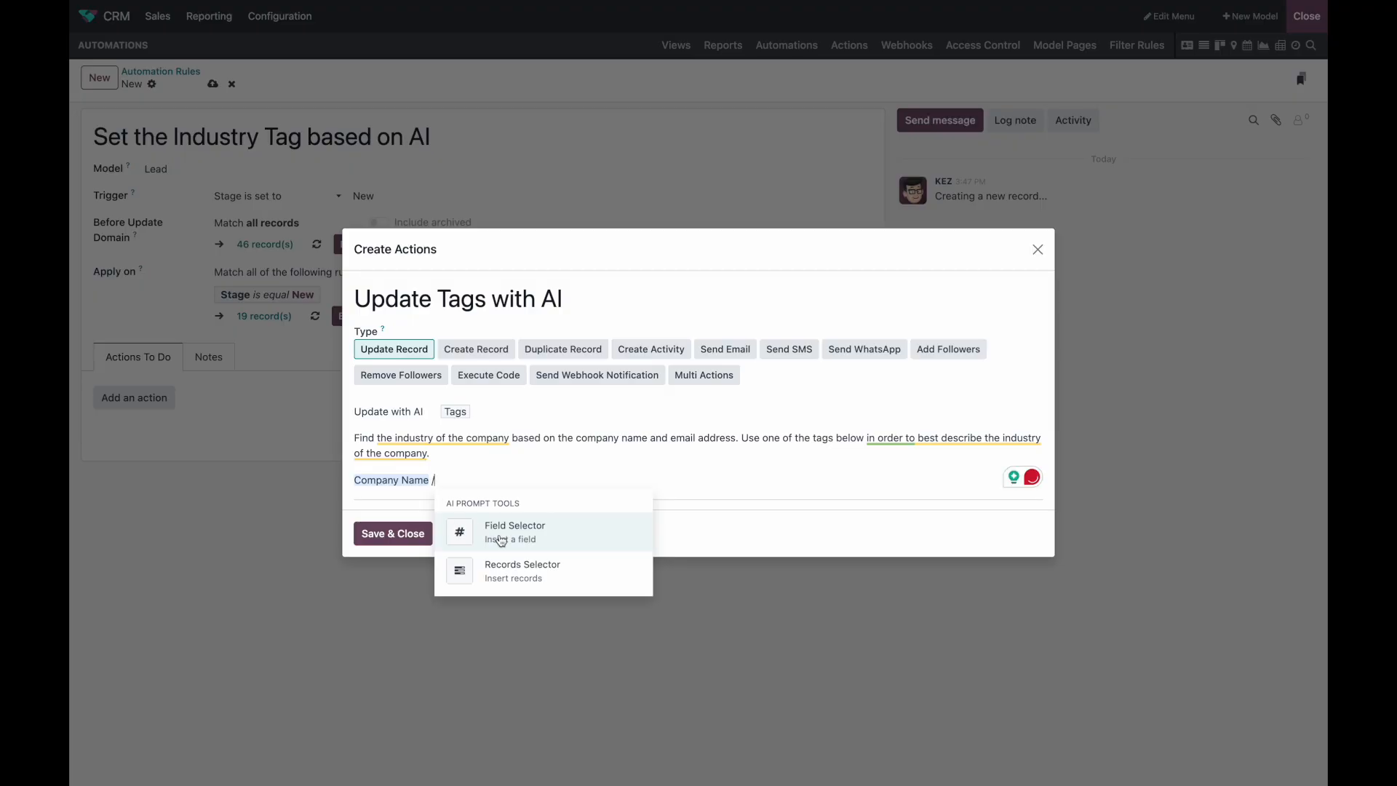
click(452, 528)
text(email)
click(547, 277)
click(460, 456)
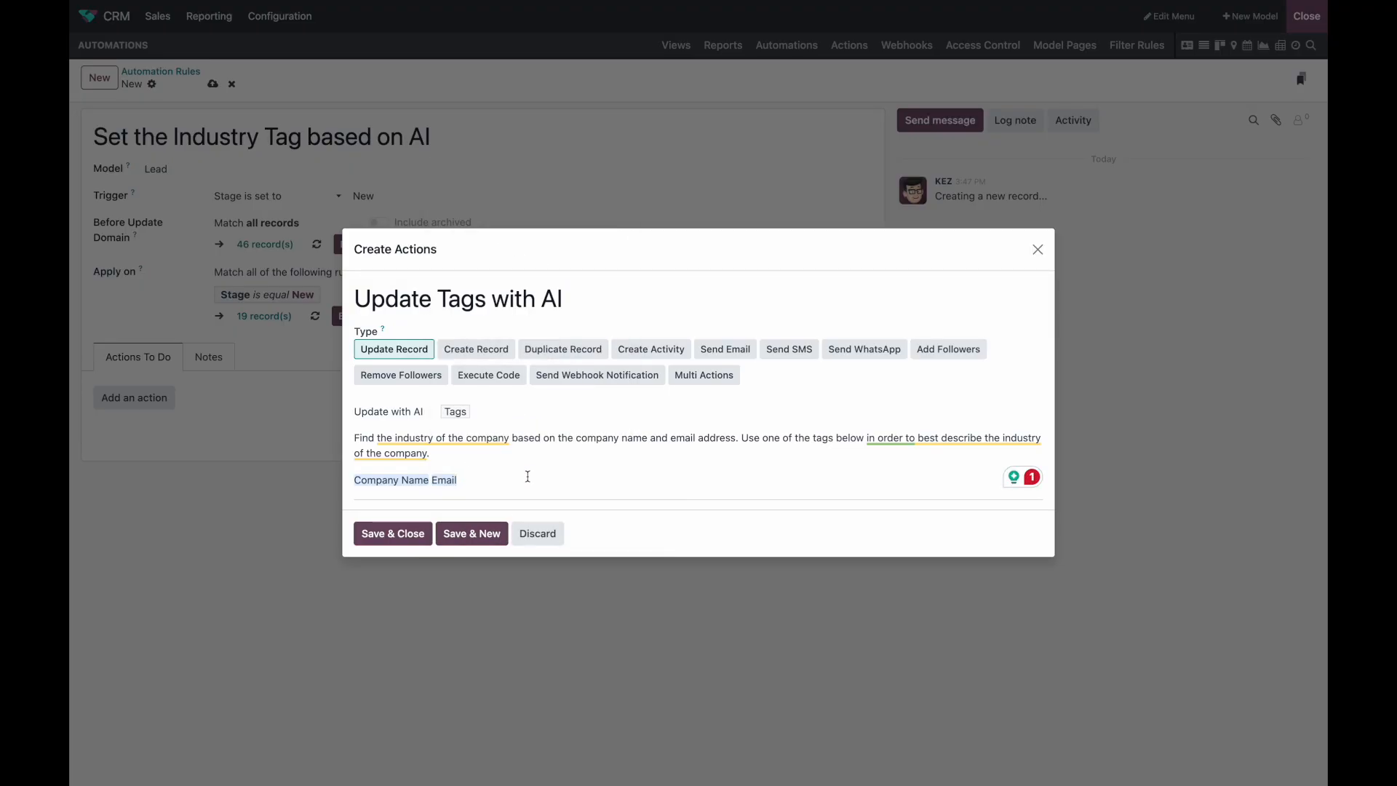
Step: Reference the Software, Other and Training tags in the prompt, then save and close the action
text(/)
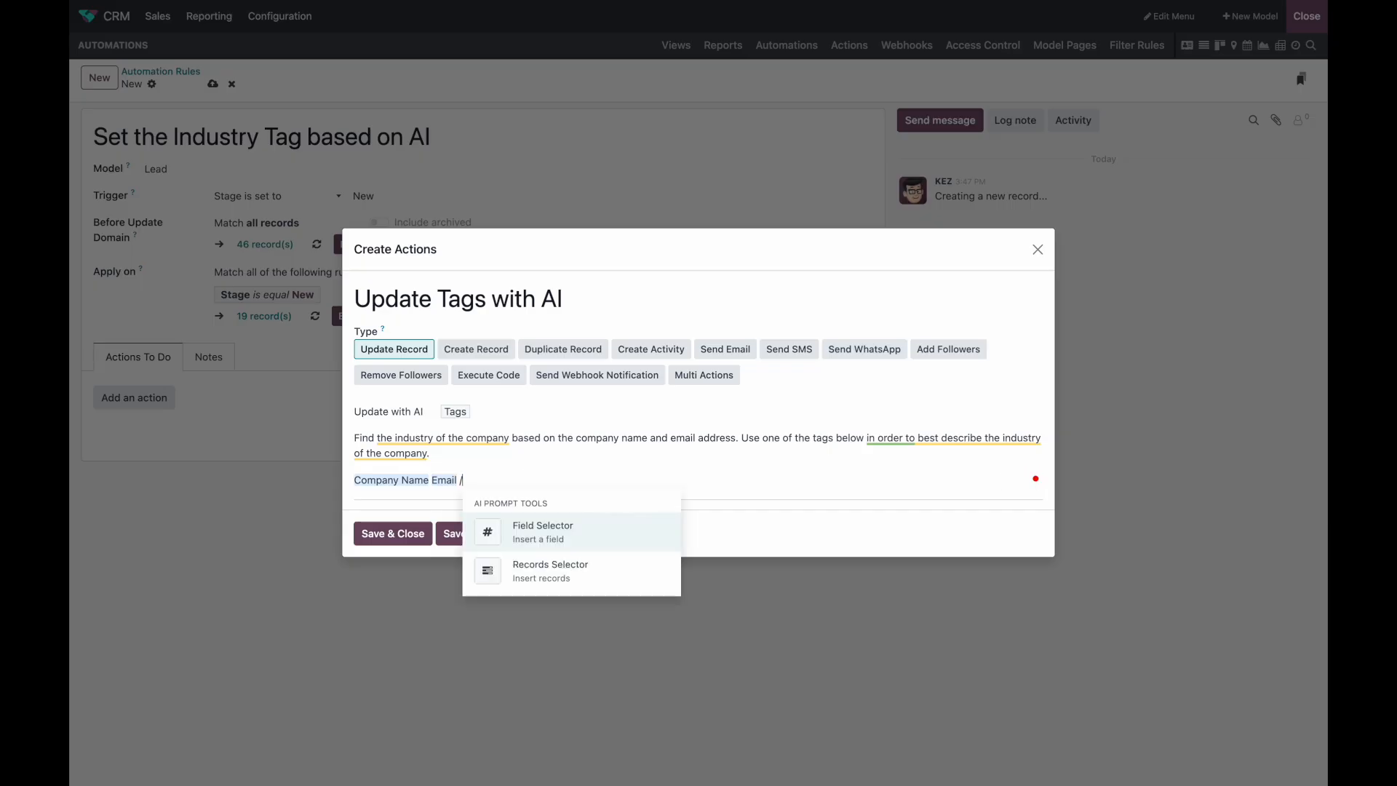
click(566, 580)
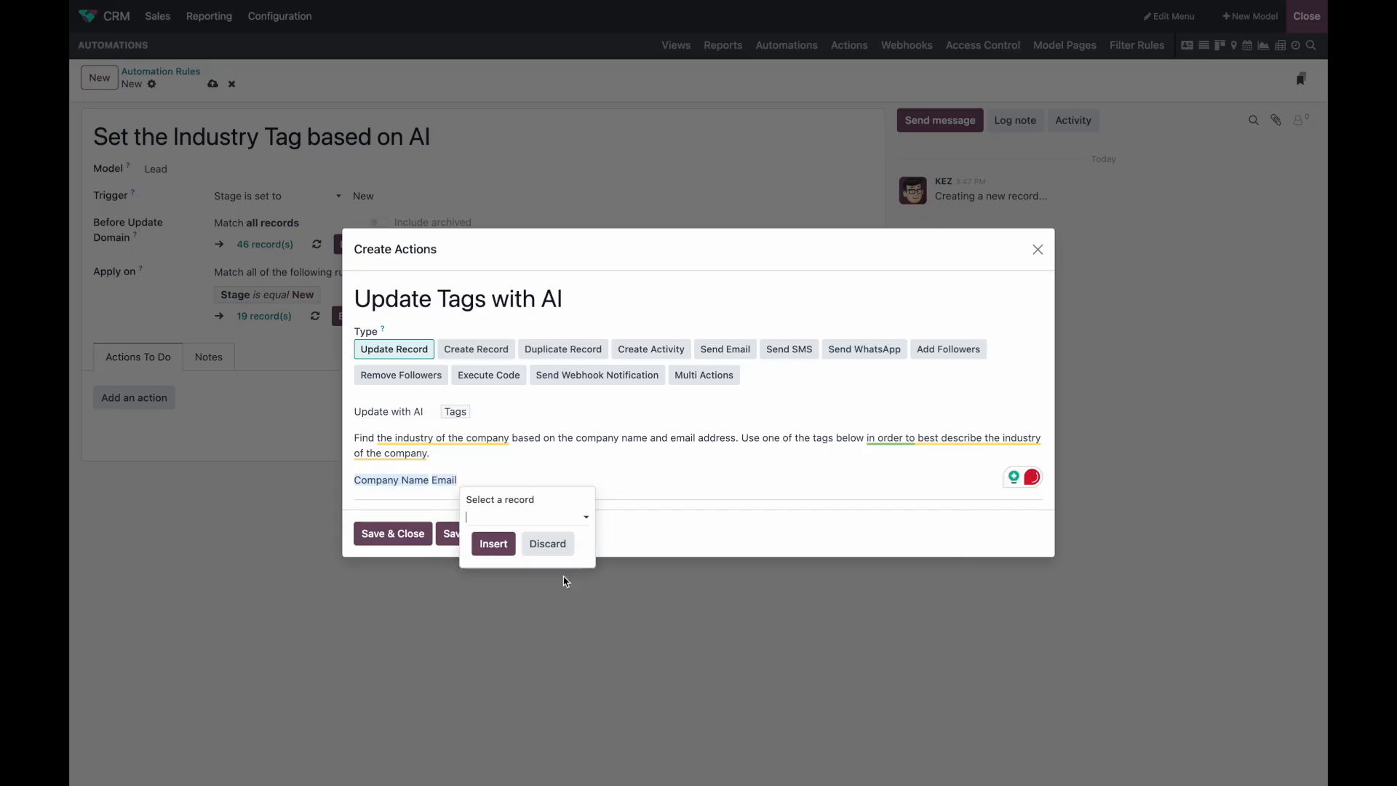
click(529, 516)
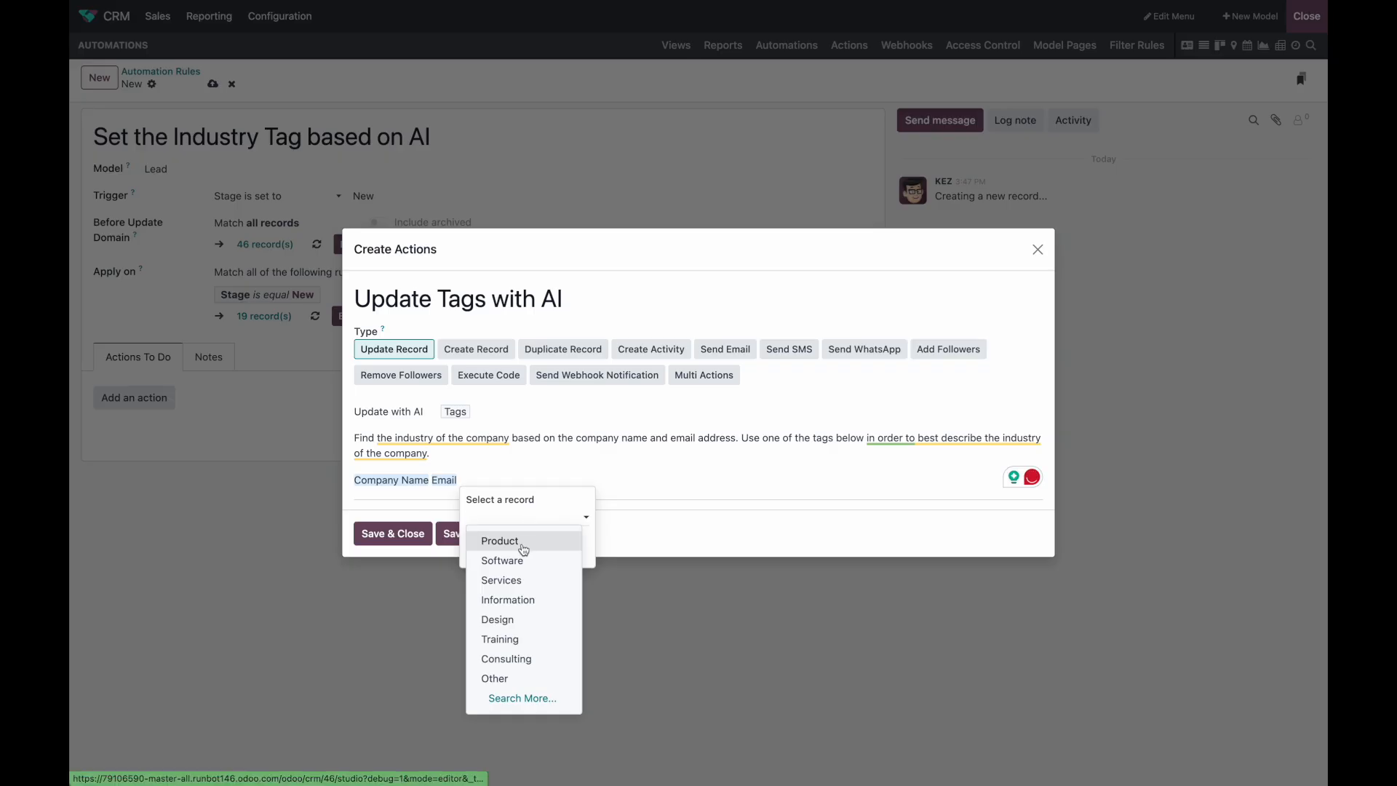
click(533, 561)
click(543, 530)
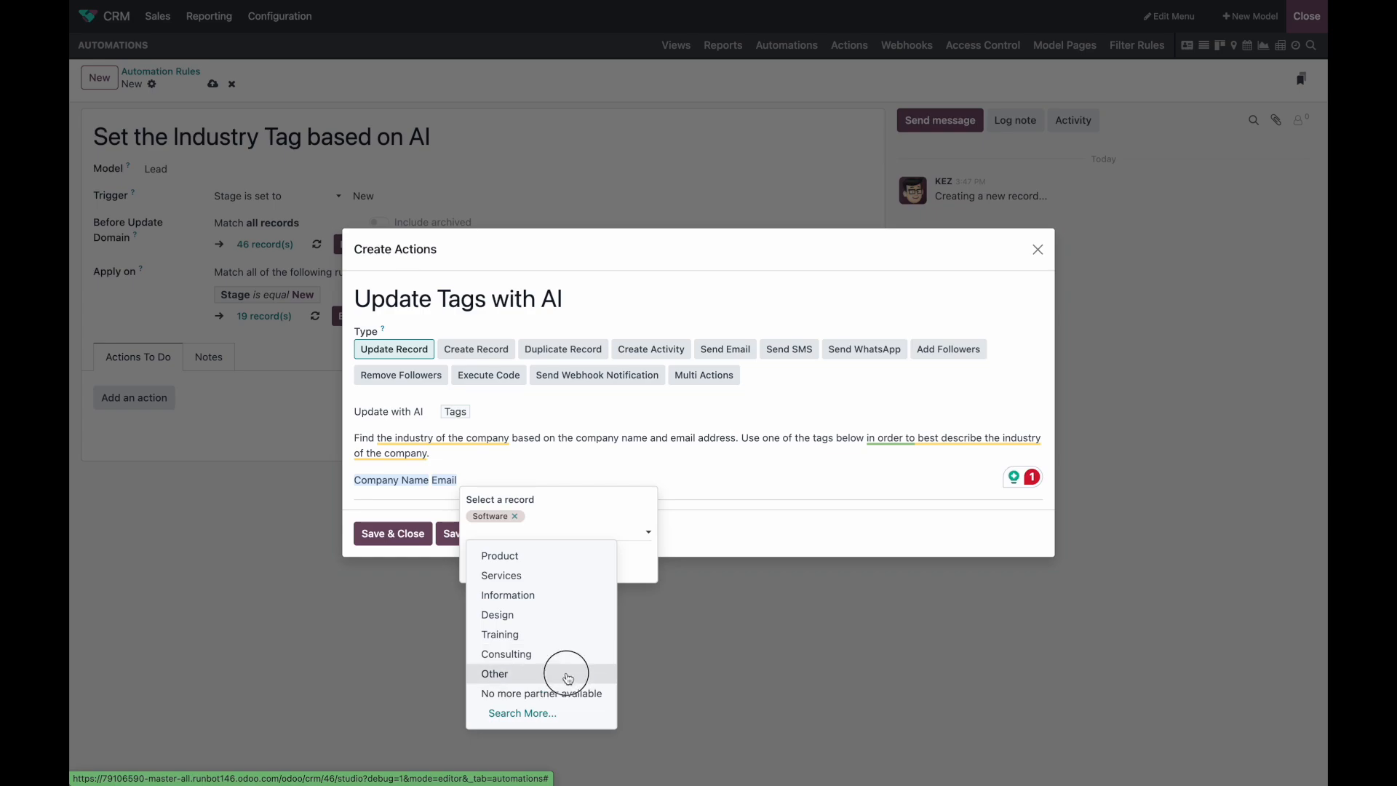
click(566, 671)
click(573, 509)
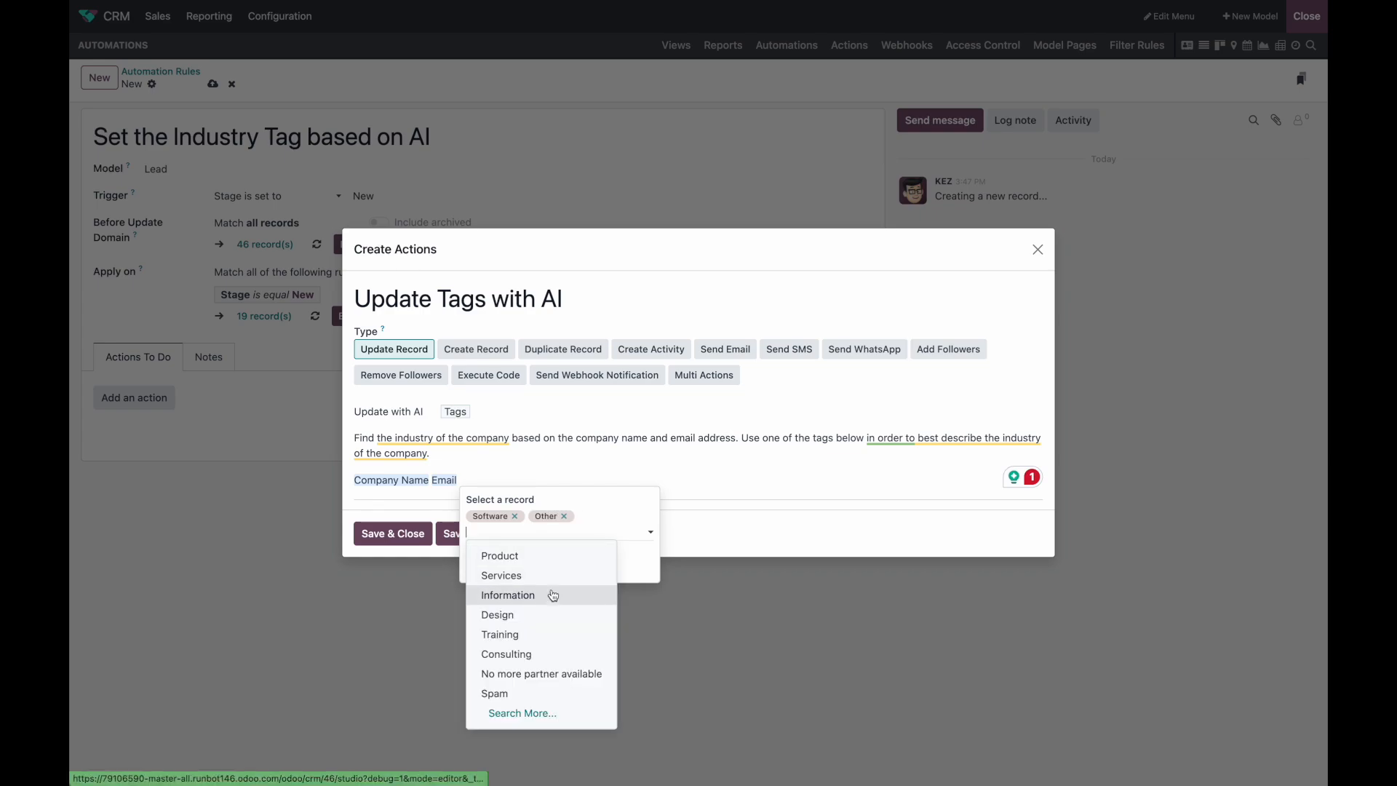
click(554, 635)
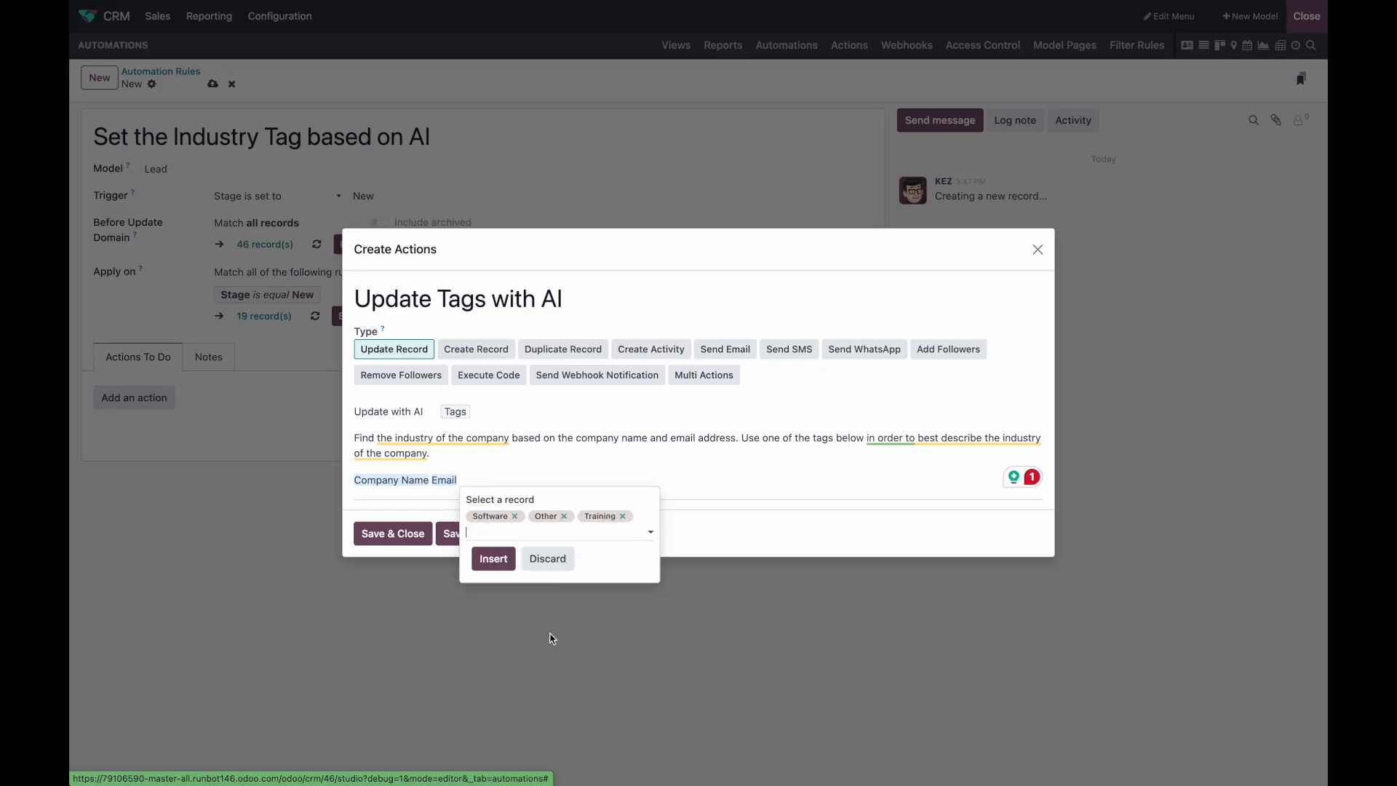
click(489, 560)
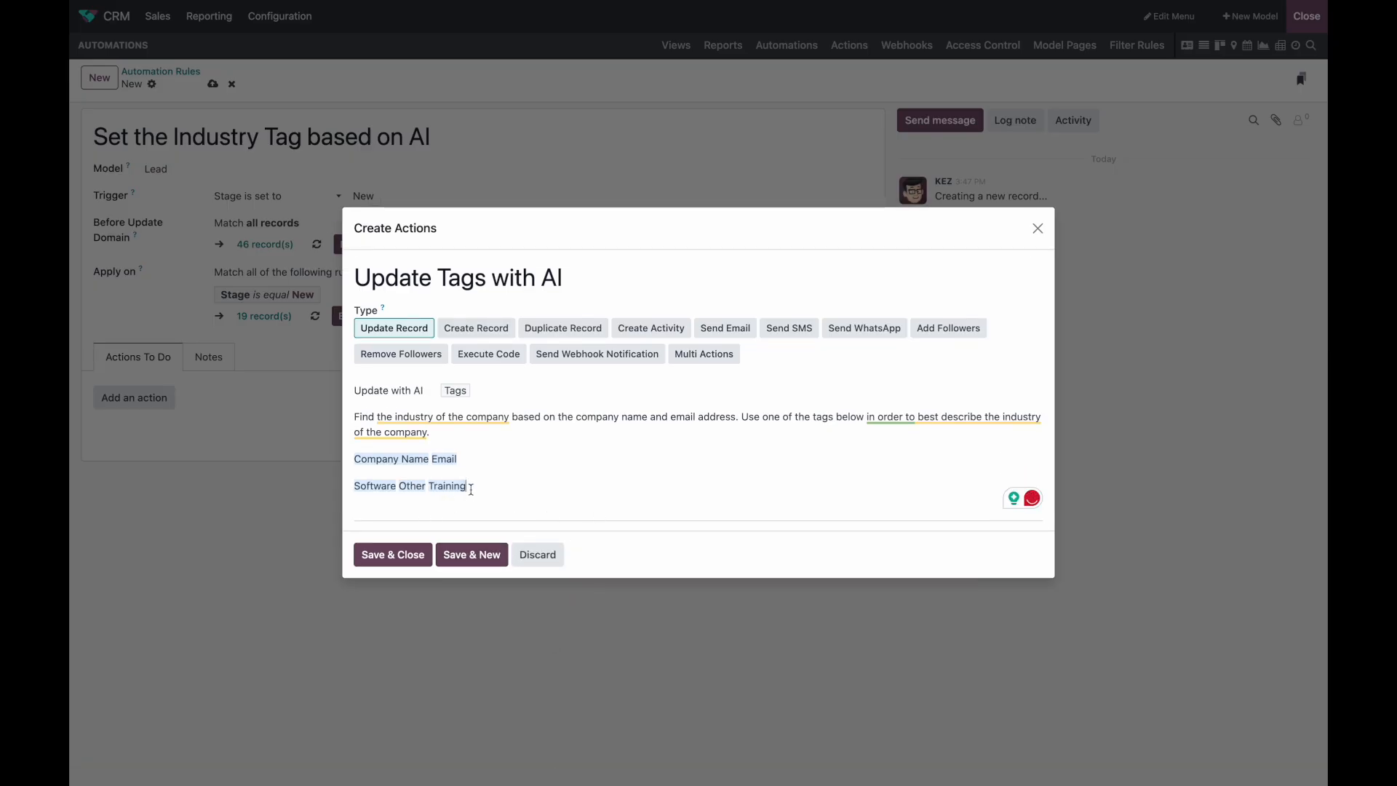
click(385, 555)
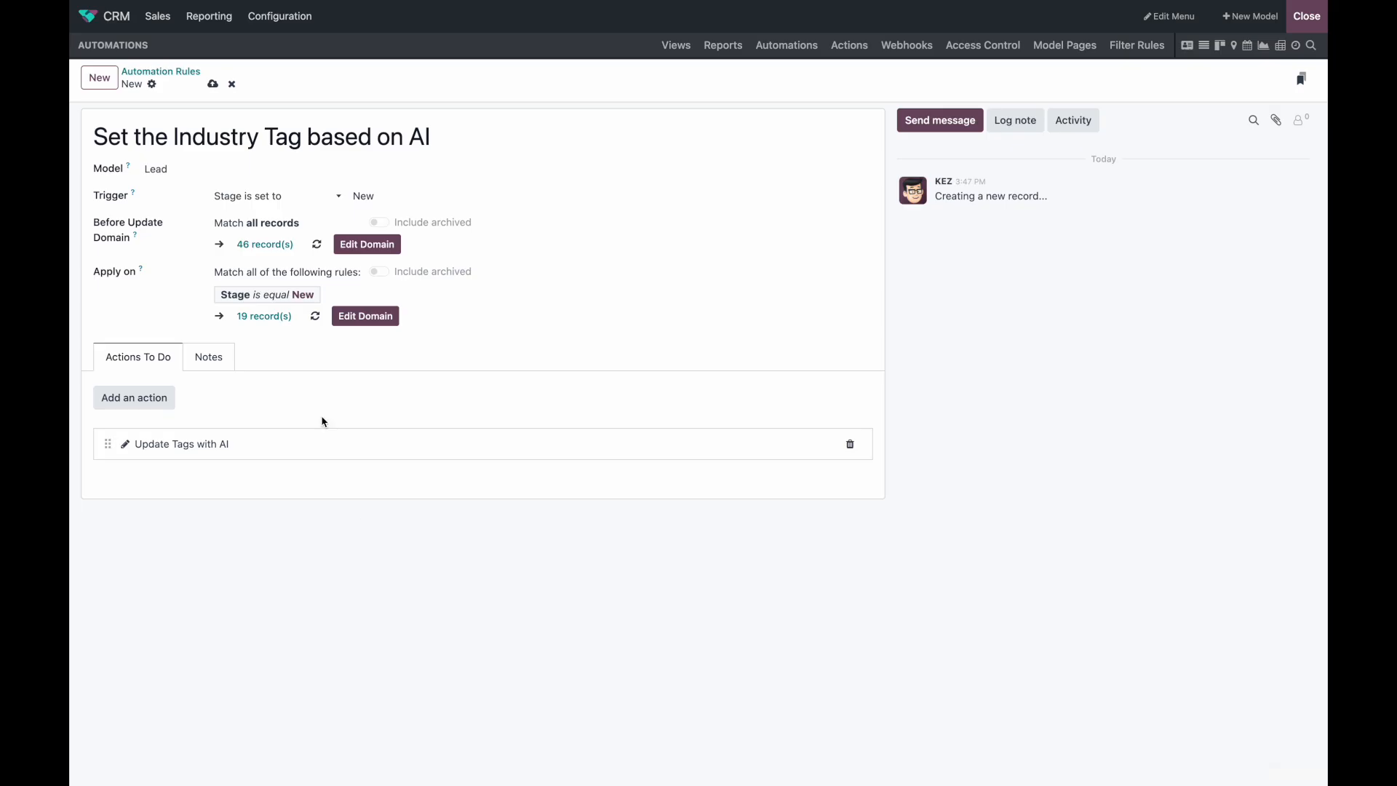
Step: Save the rule, exit Studio, and set ODOO, INC.'s opportunity back to New to get the Software tag
click(212, 84)
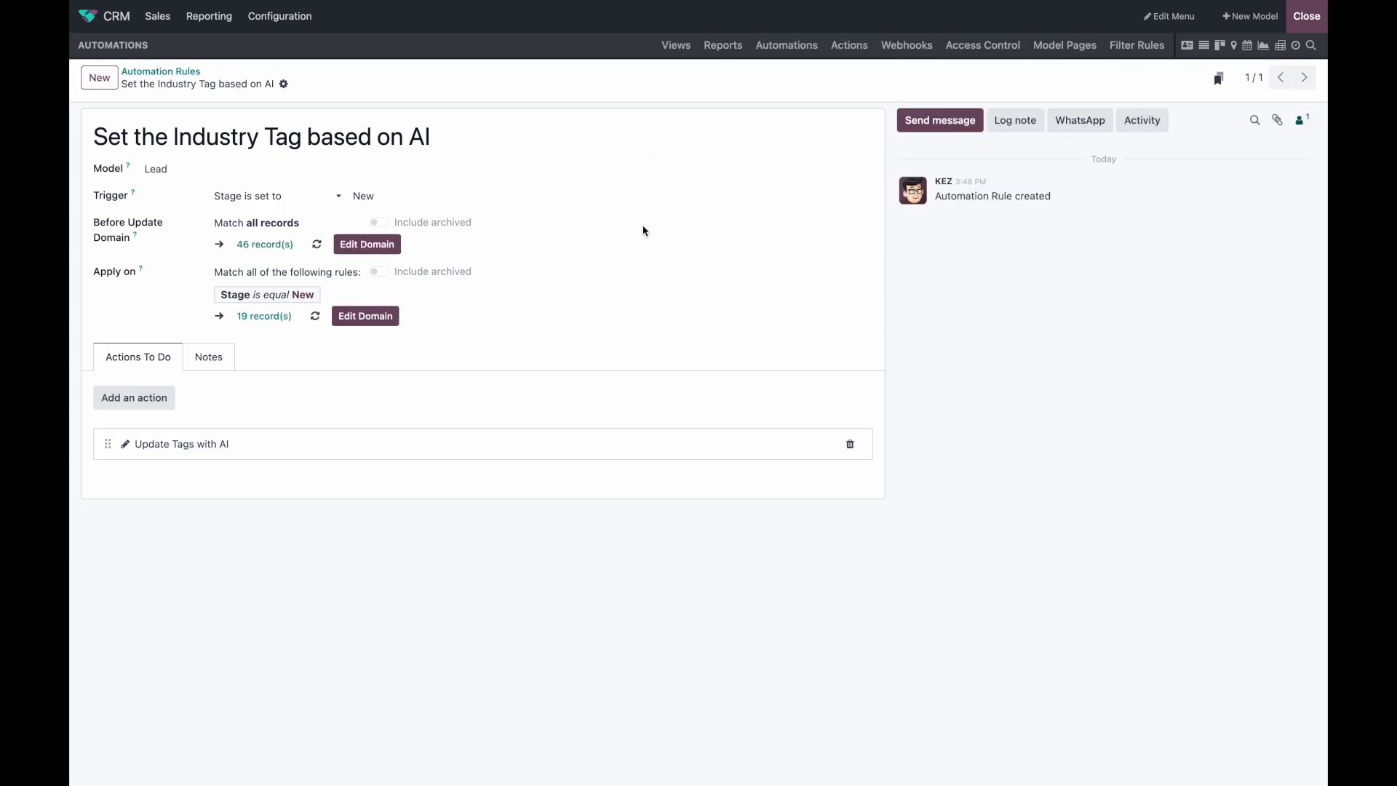
click(1307, 21)
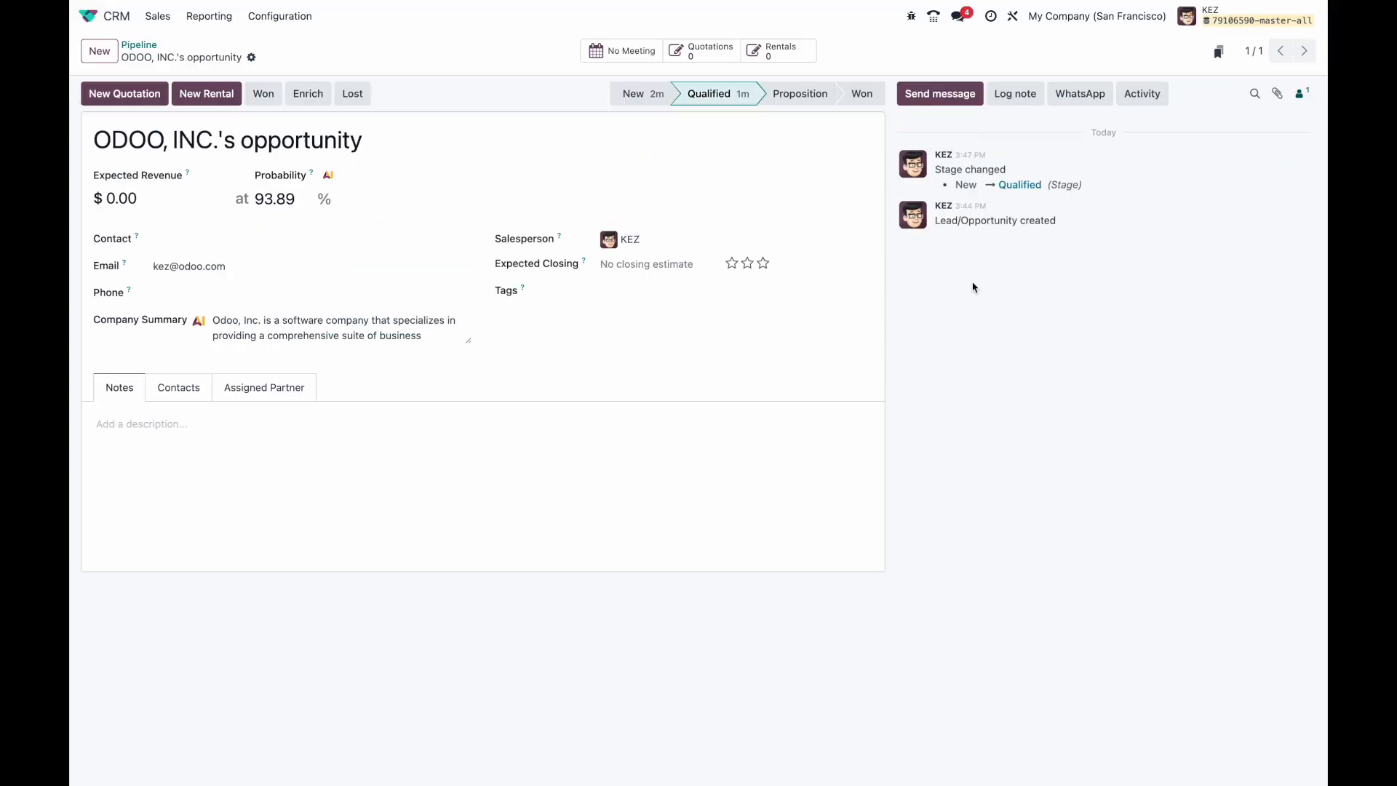
click(642, 99)
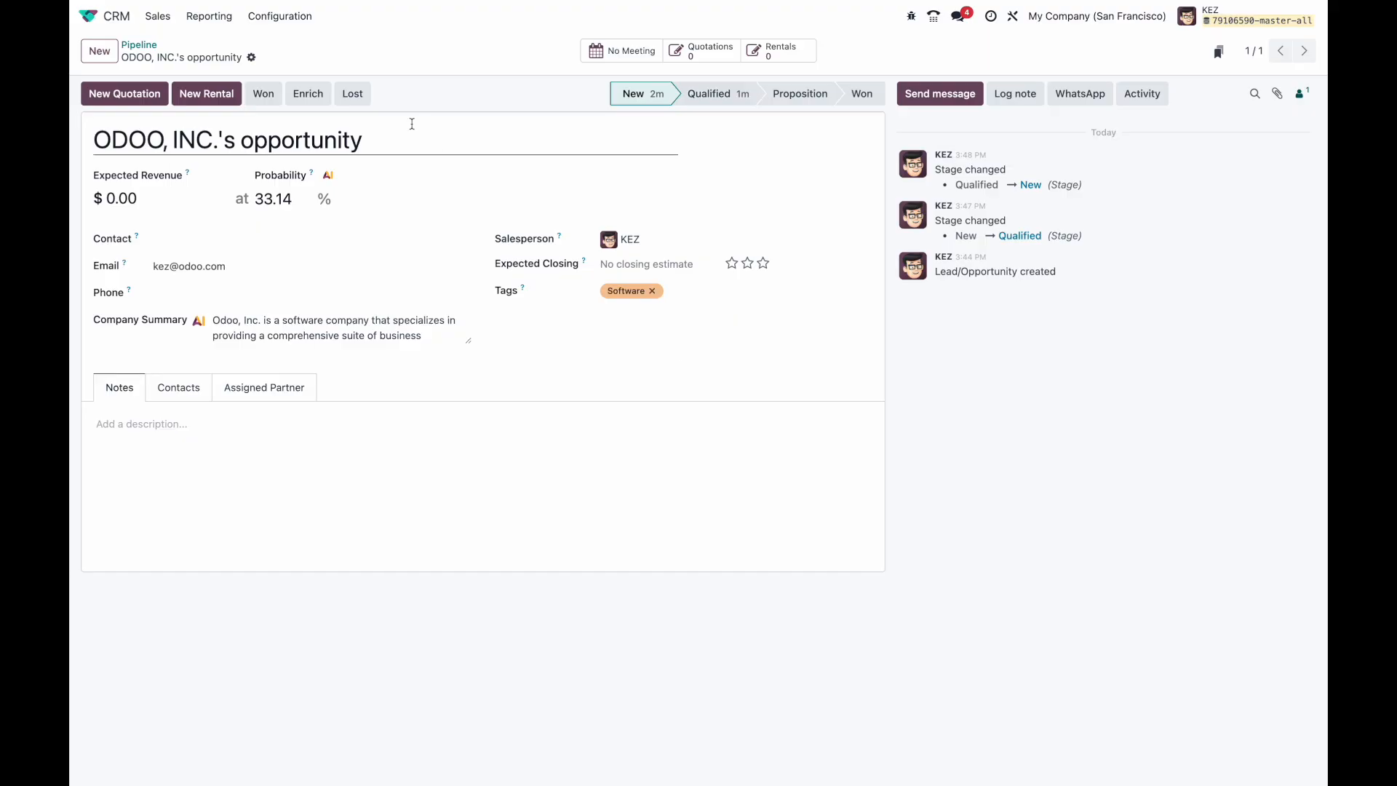
Step: Open Helpdesk via 'help' from the home menu, then Customer Care's Kitchen collapsing ticket
click(93, 16)
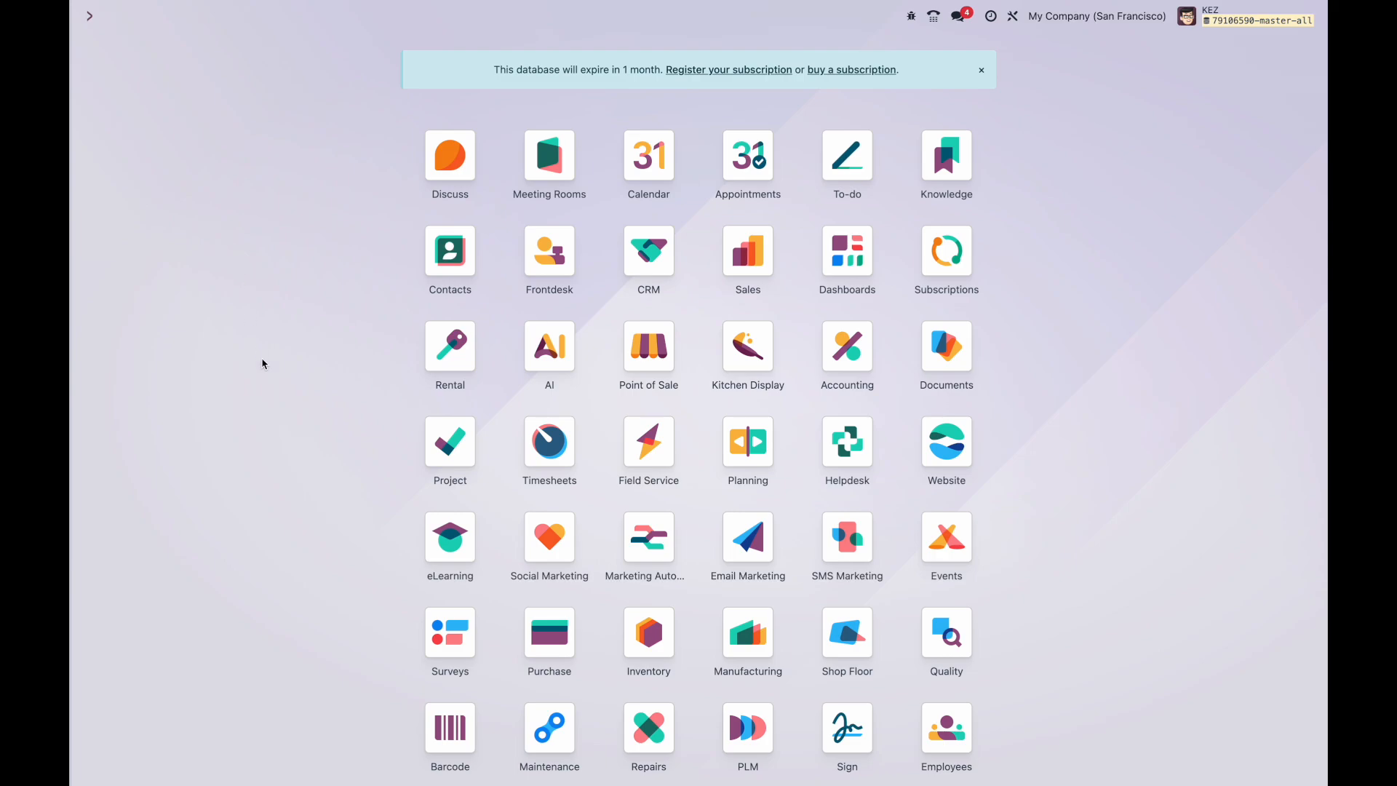
scroll(262, 361, down, 2)
text(help)
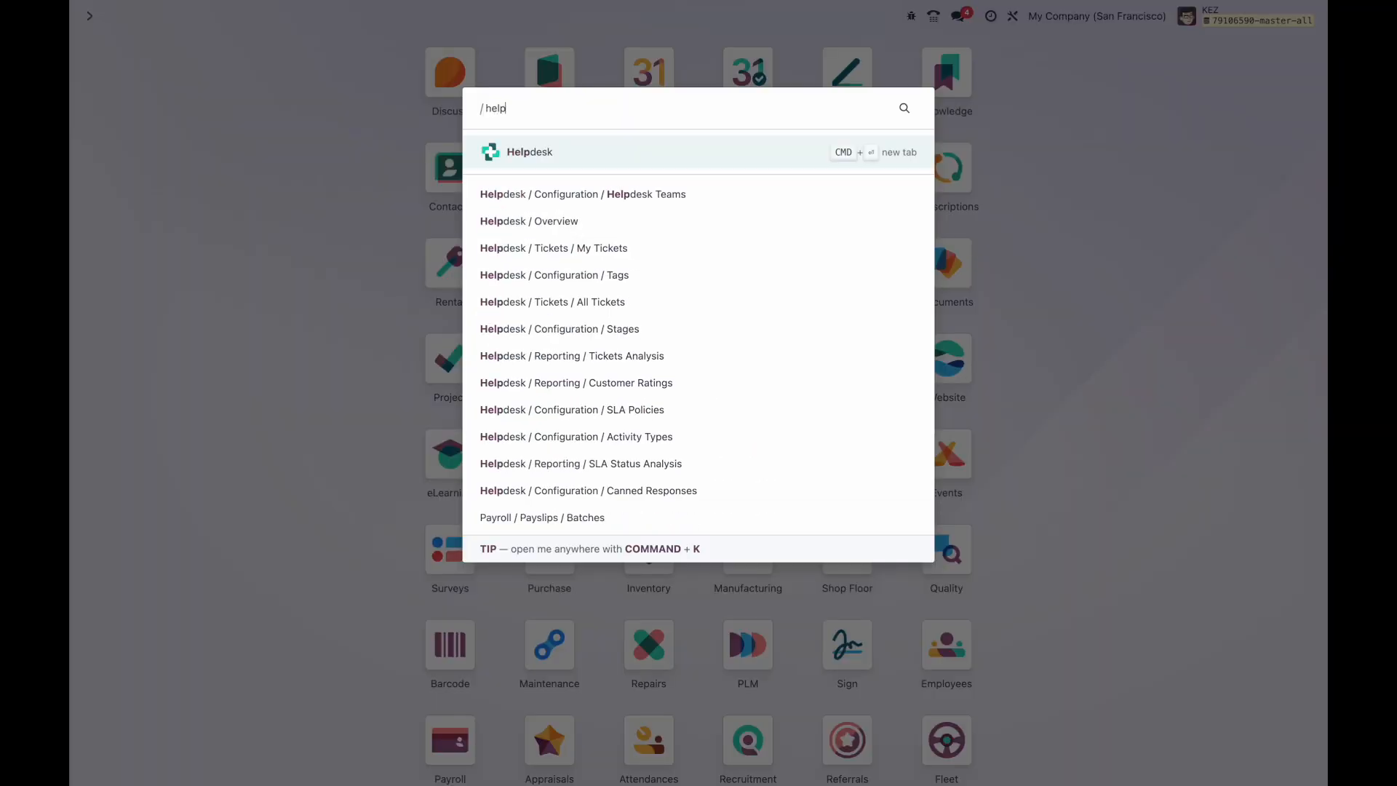
key(Return)
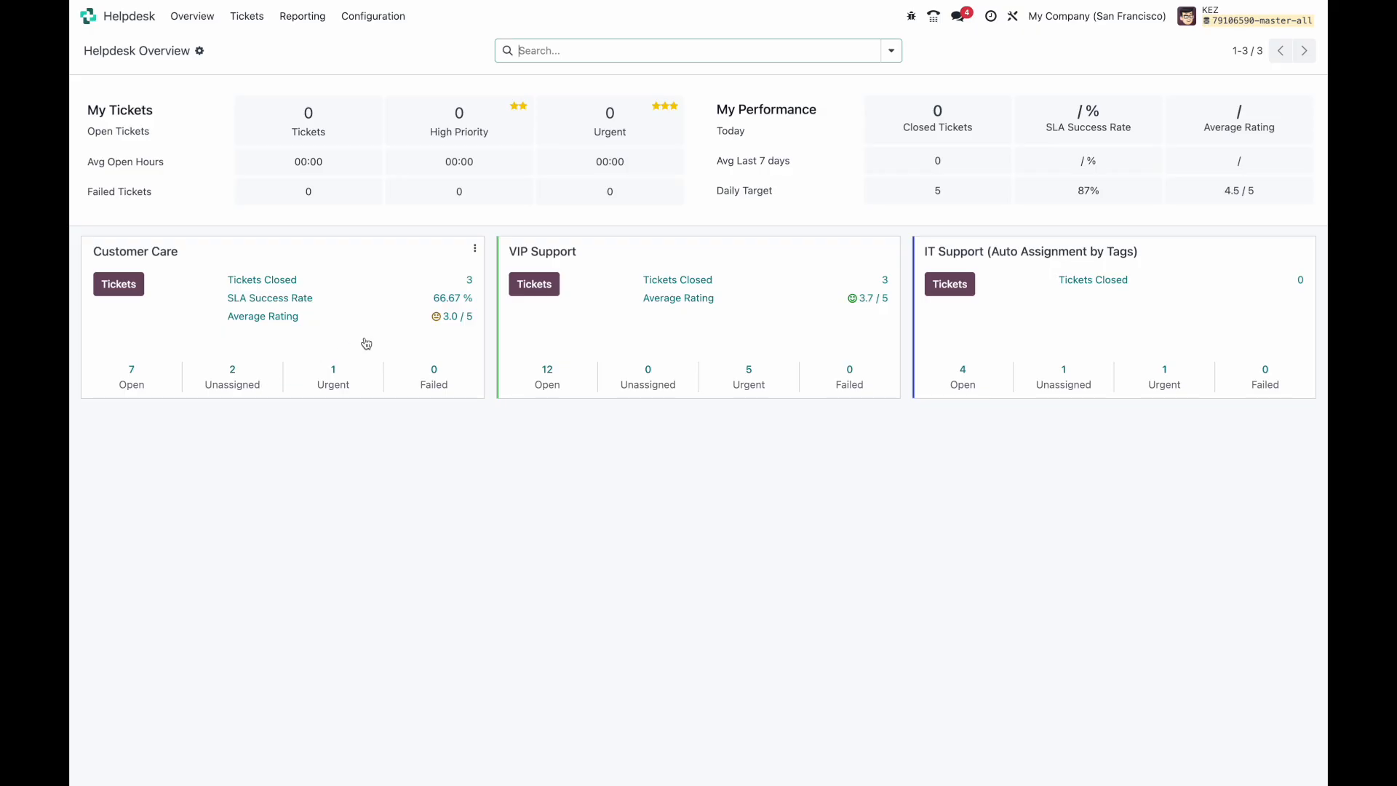
click(193, 342)
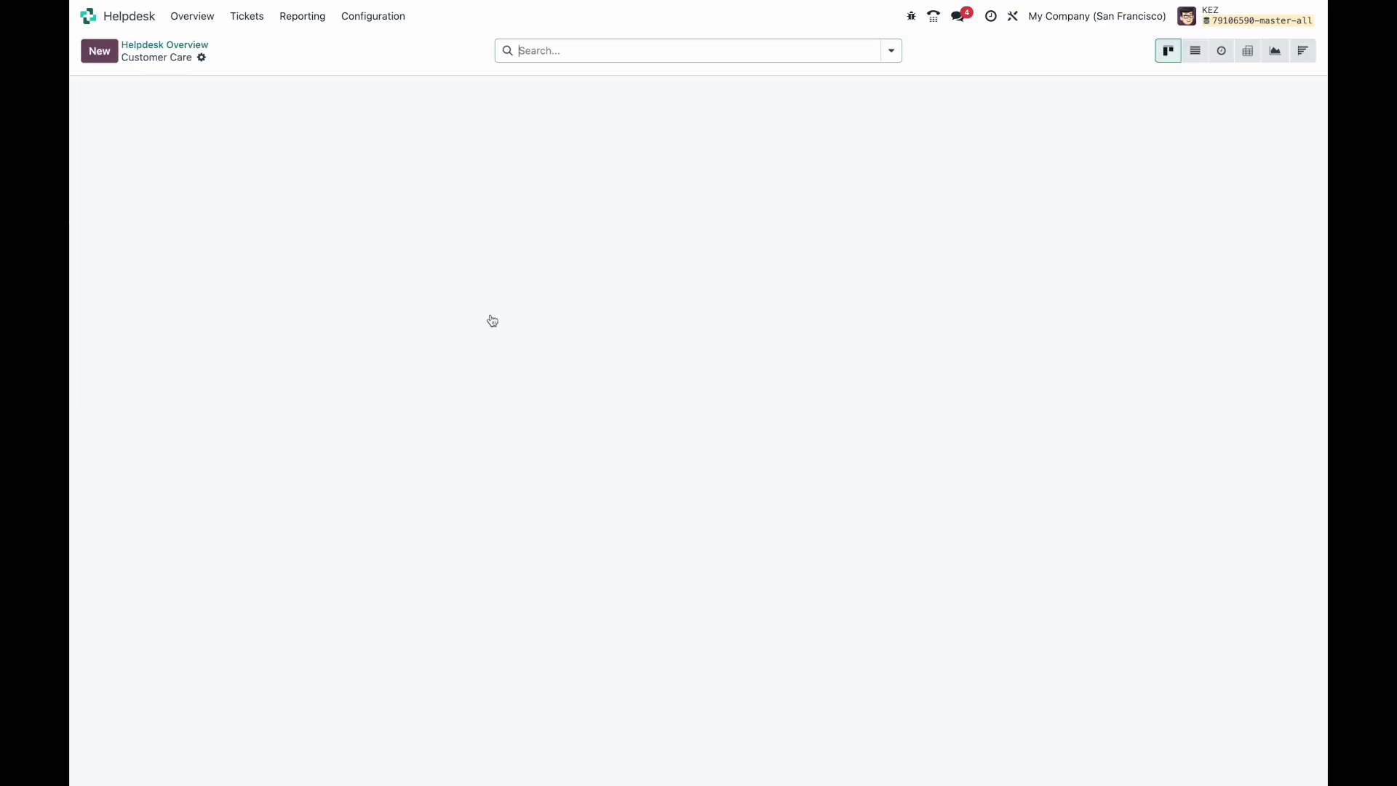
click(546, 156)
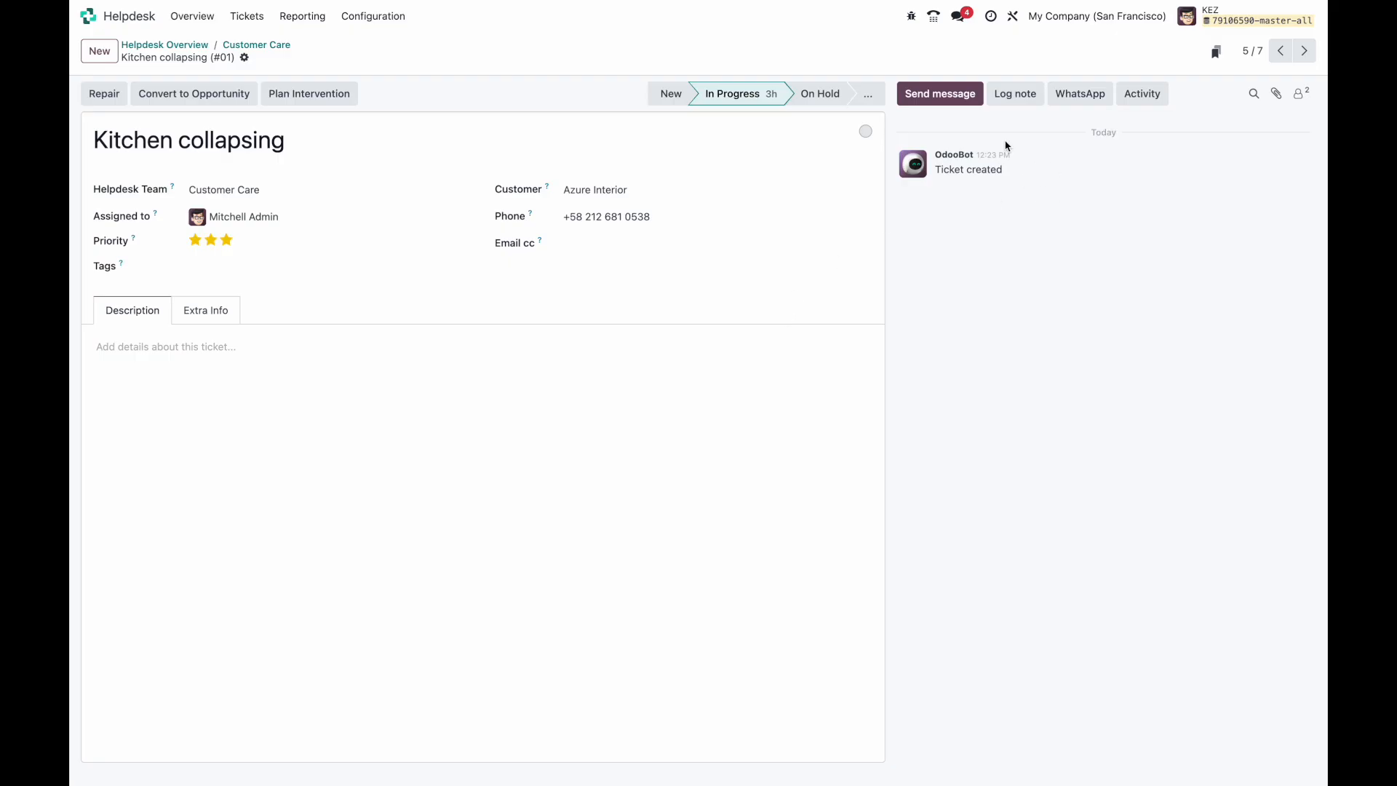
Step: Send the customer the message 'This product is amazing' from the ticket's chatter
click(966, 103)
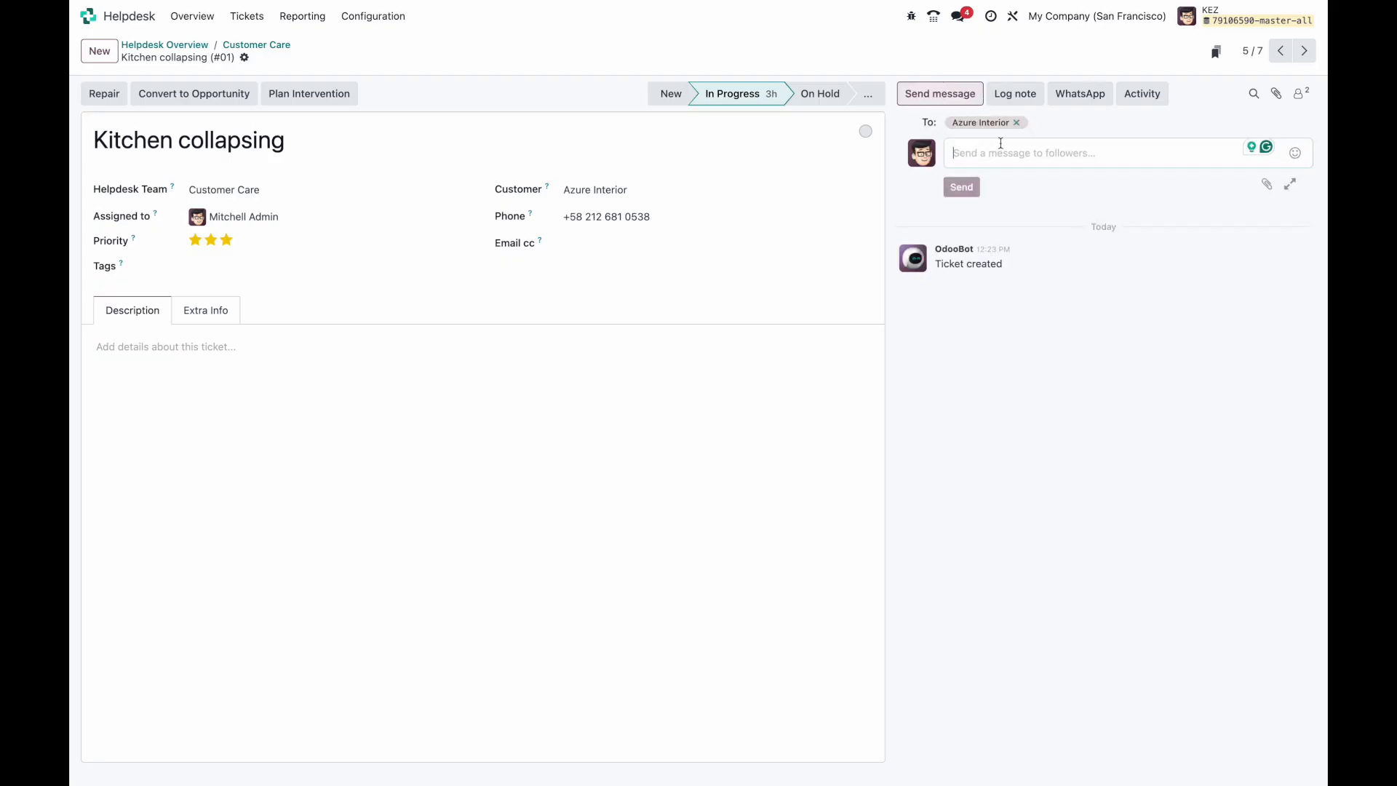
text(Thi)
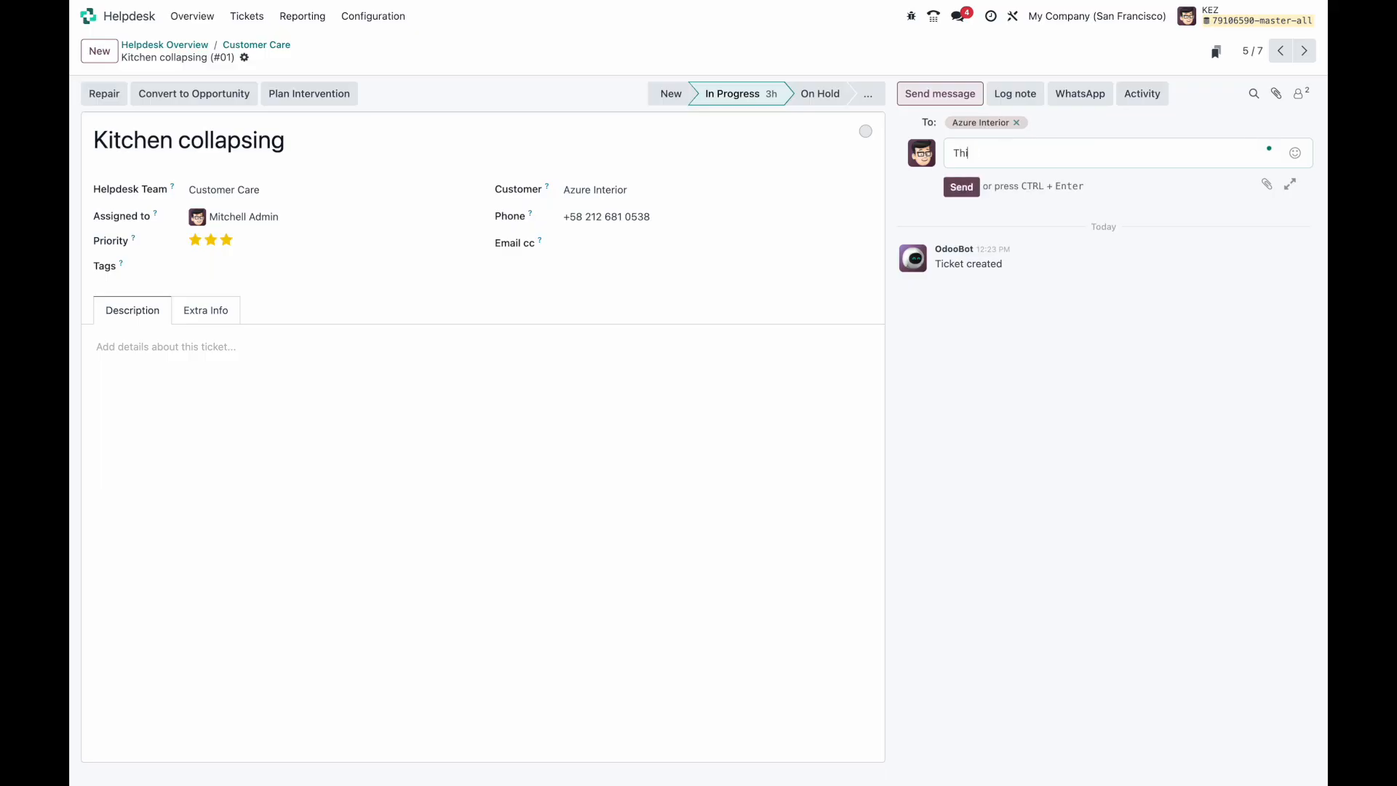
text(s product is amazing)
click(960, 187)
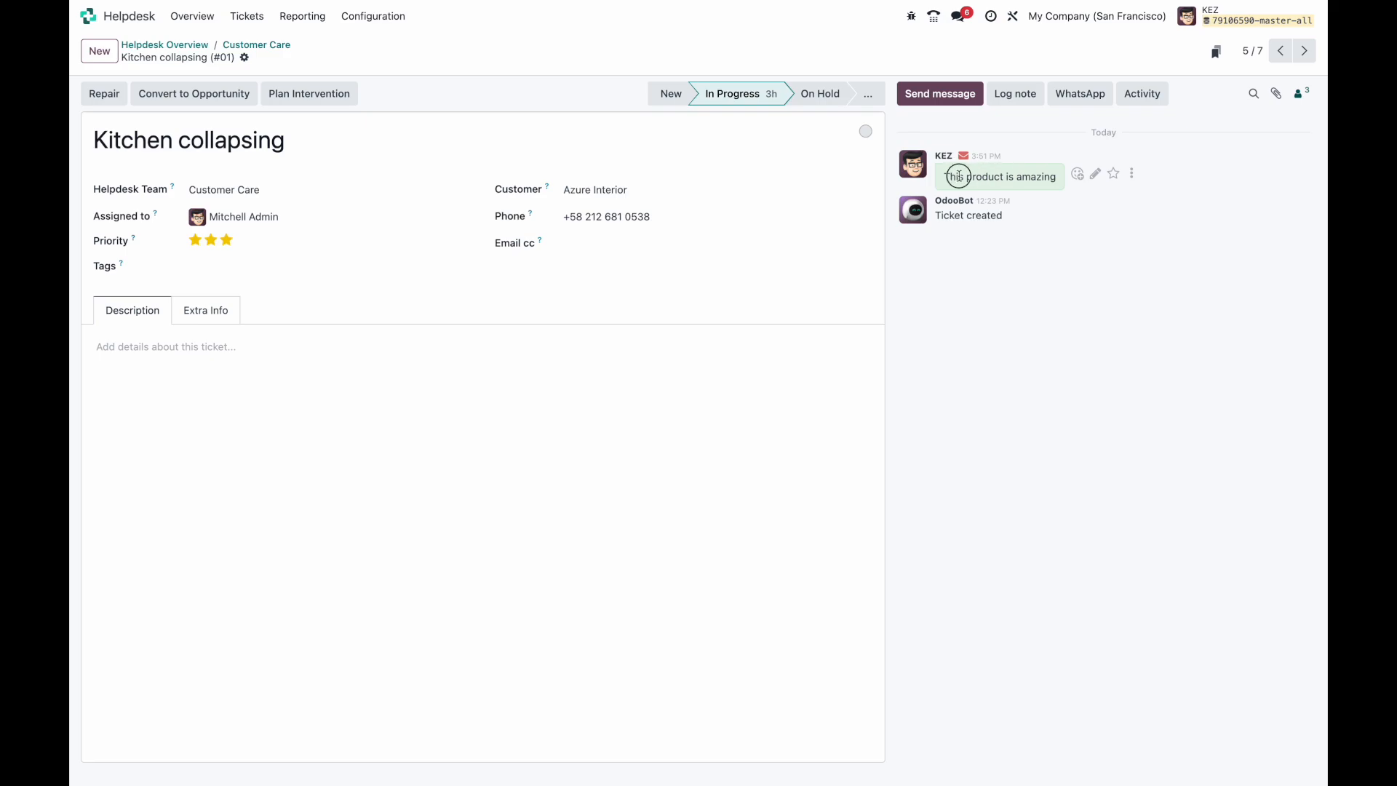
drag(958, 177, 1031, 177)
click(731, 304)
click(243, 57)
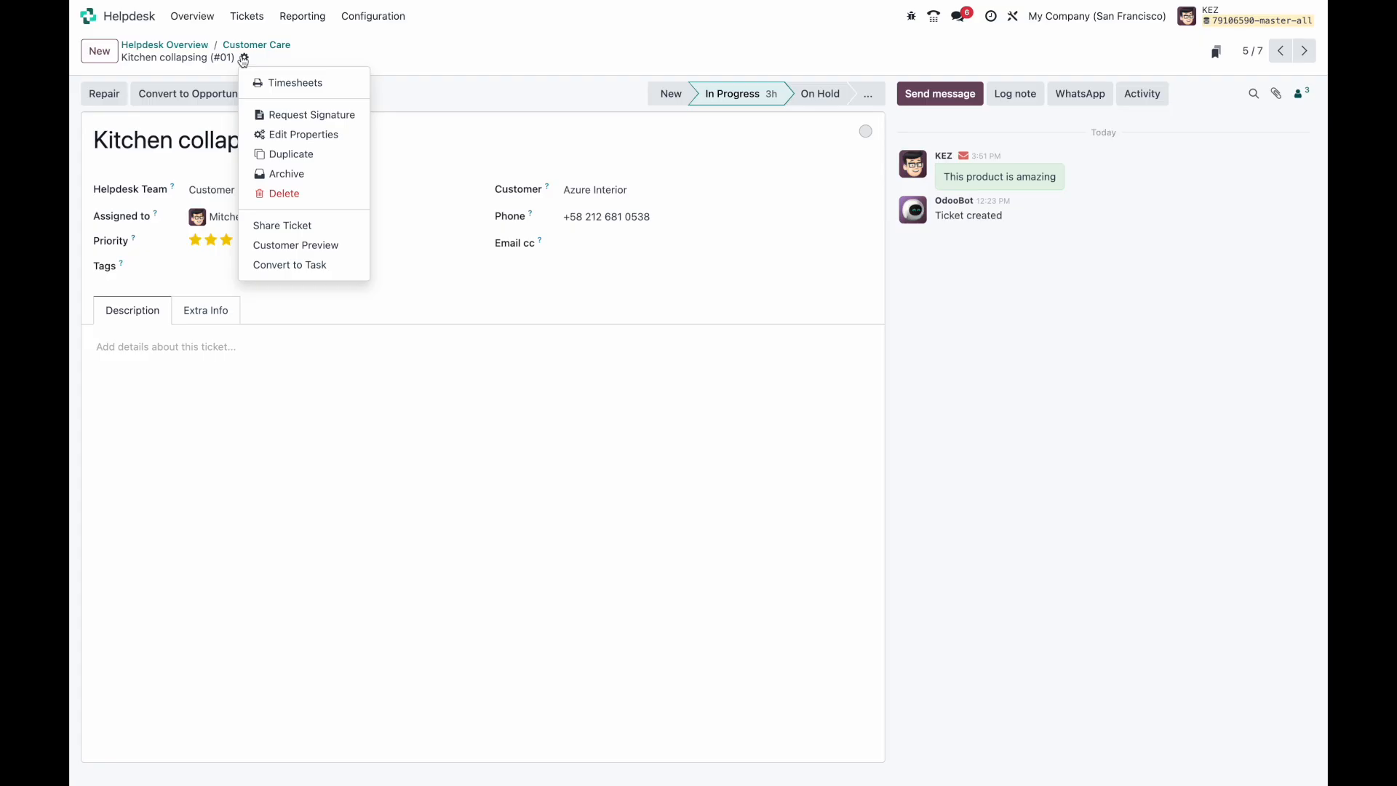
Step: Add a ticket property of field type Integer, relabelled from Property 1 to 'Sentiment'
click(334, 134)
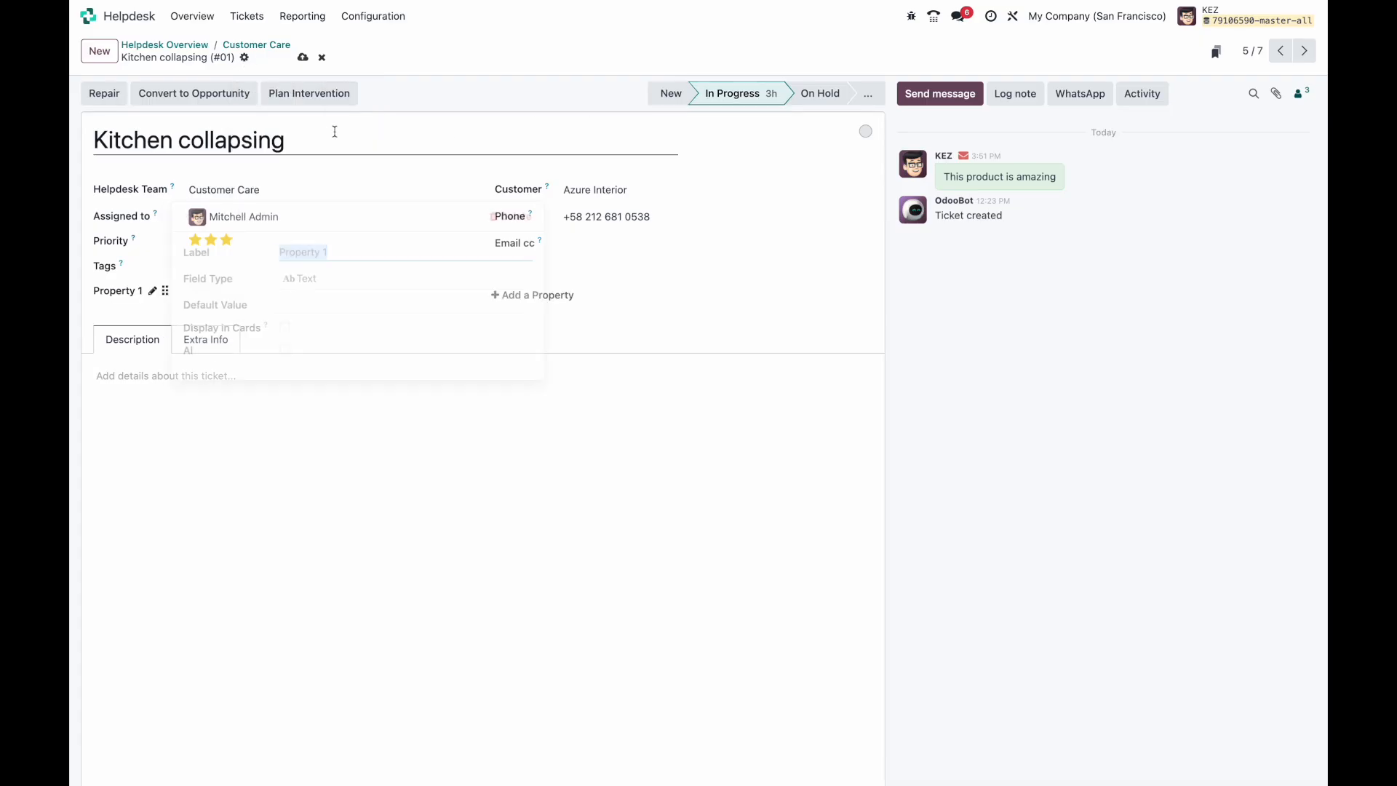
click(334, 276)
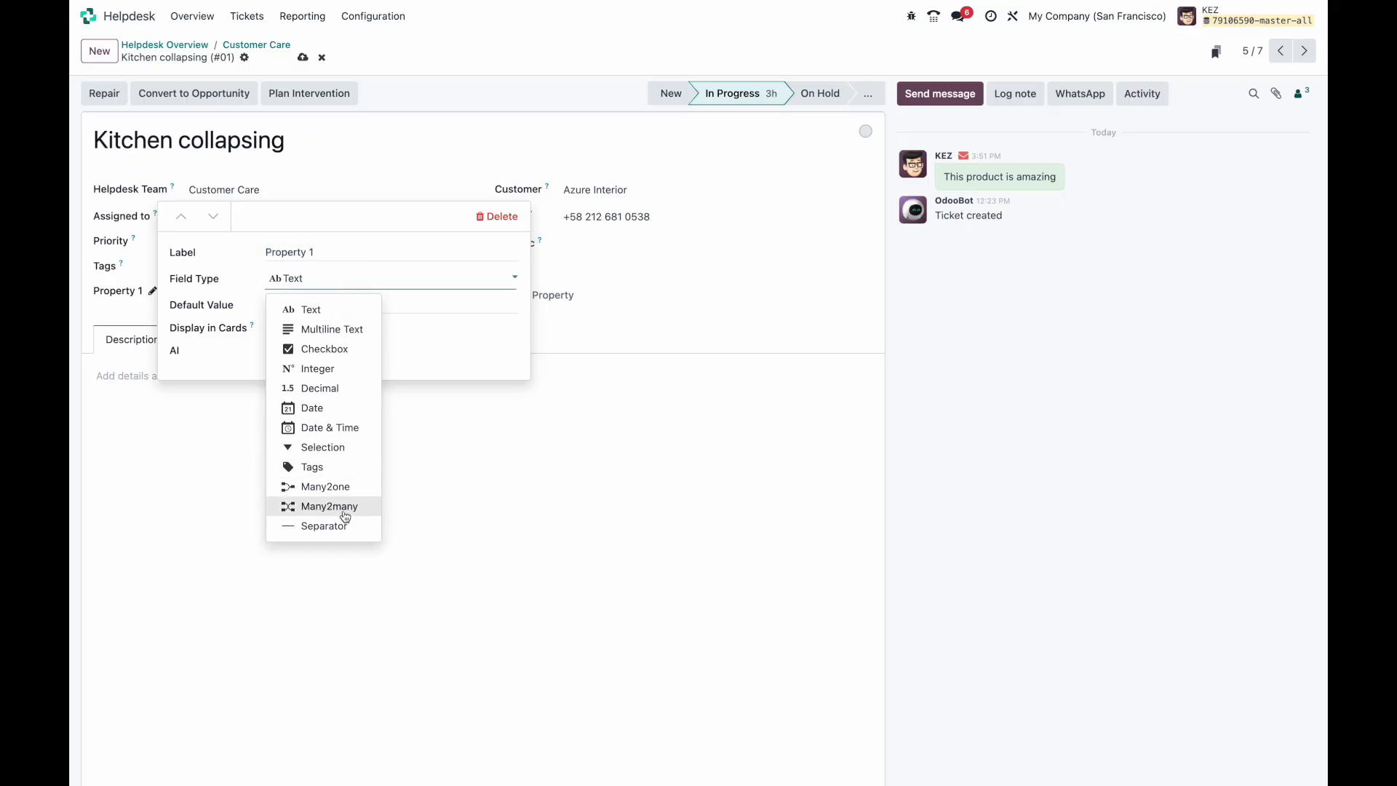
click(346, 372)
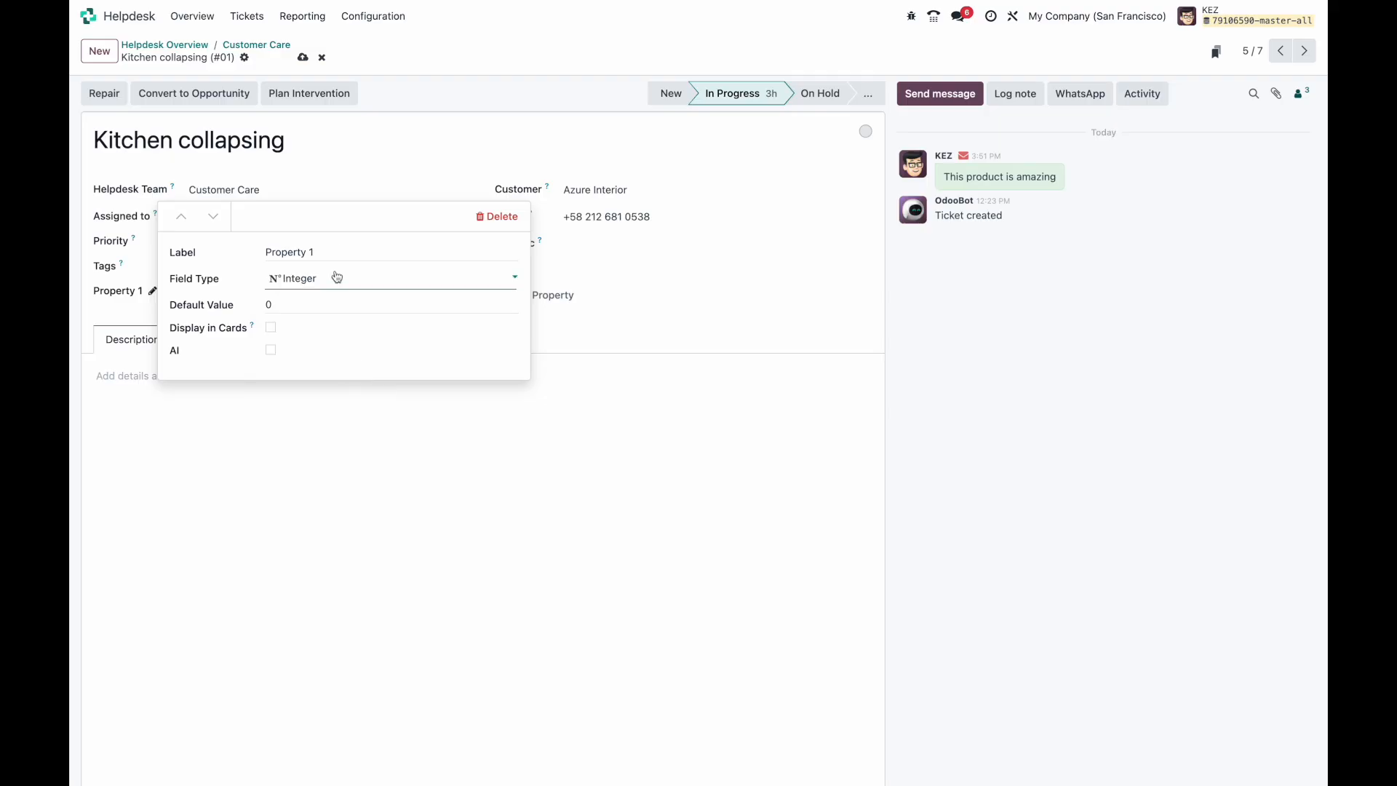
triple_click(332, 252)
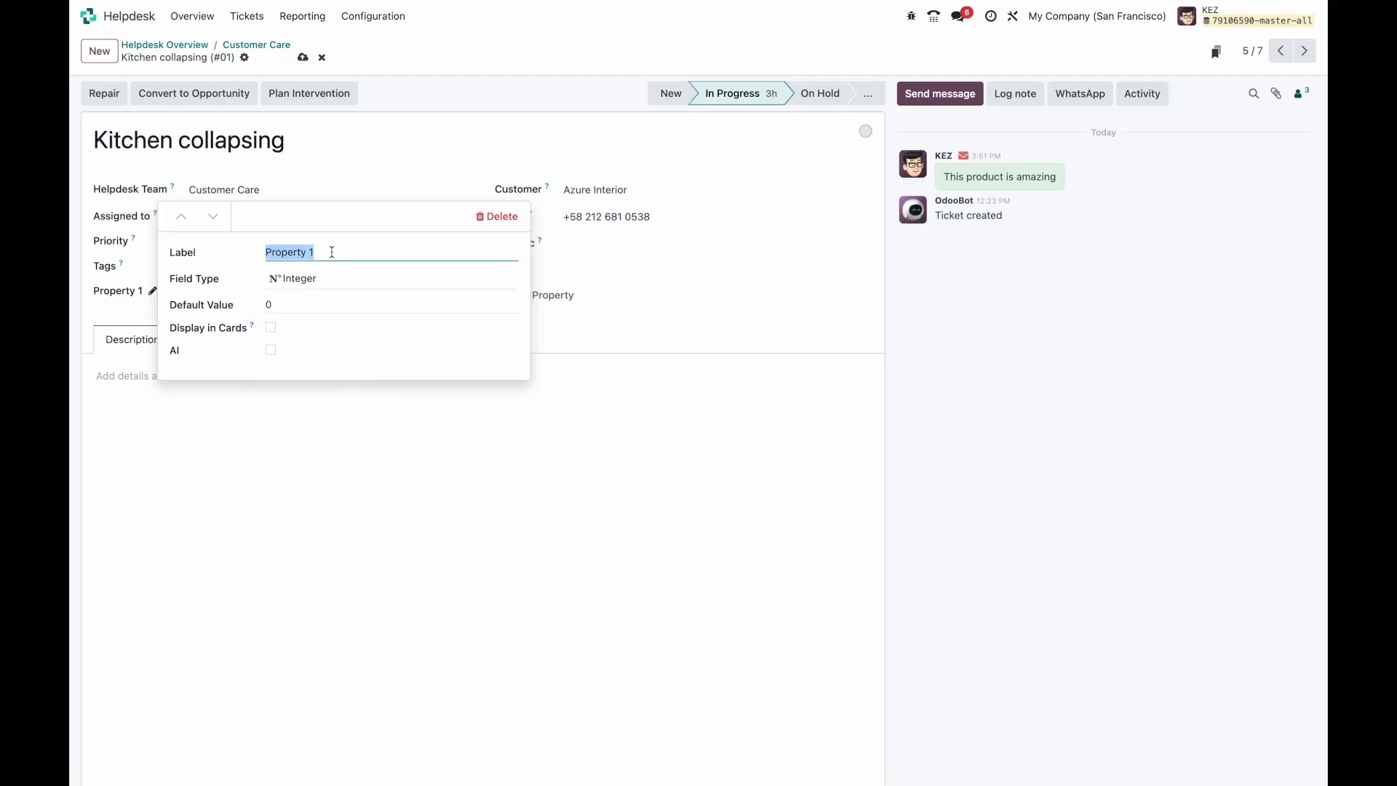
text(Sentiment)
click(324, 304)
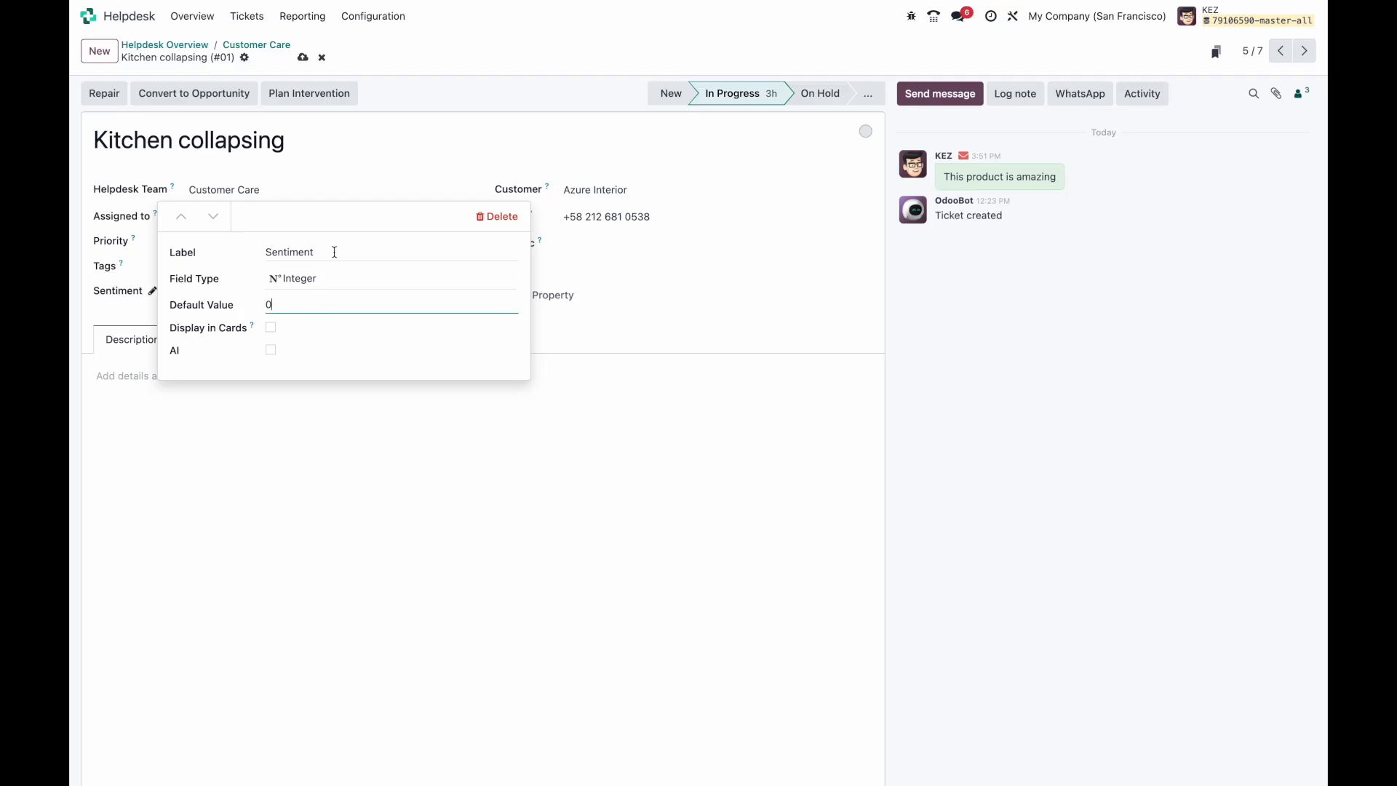
click(334, 252)
click(316, 305)
Step: Have AI fill Sentiment, prompting it to rank the ticket's mood 1 (very unhappy) to 5 (very happy)
click(270, 350)
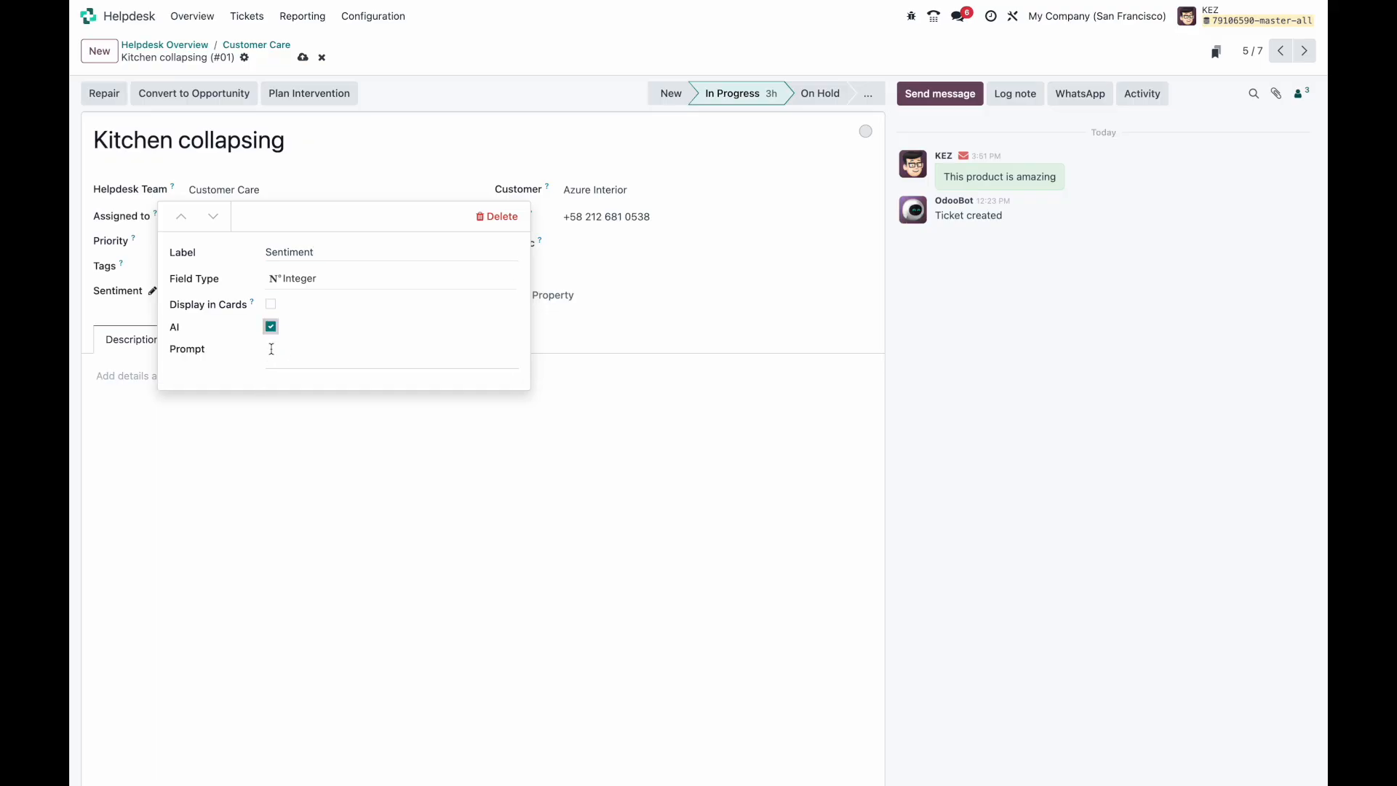
click(289, 351)
text(Use the messages_id for this record in order to t)
text(etermine the overall sentiment of the custo)
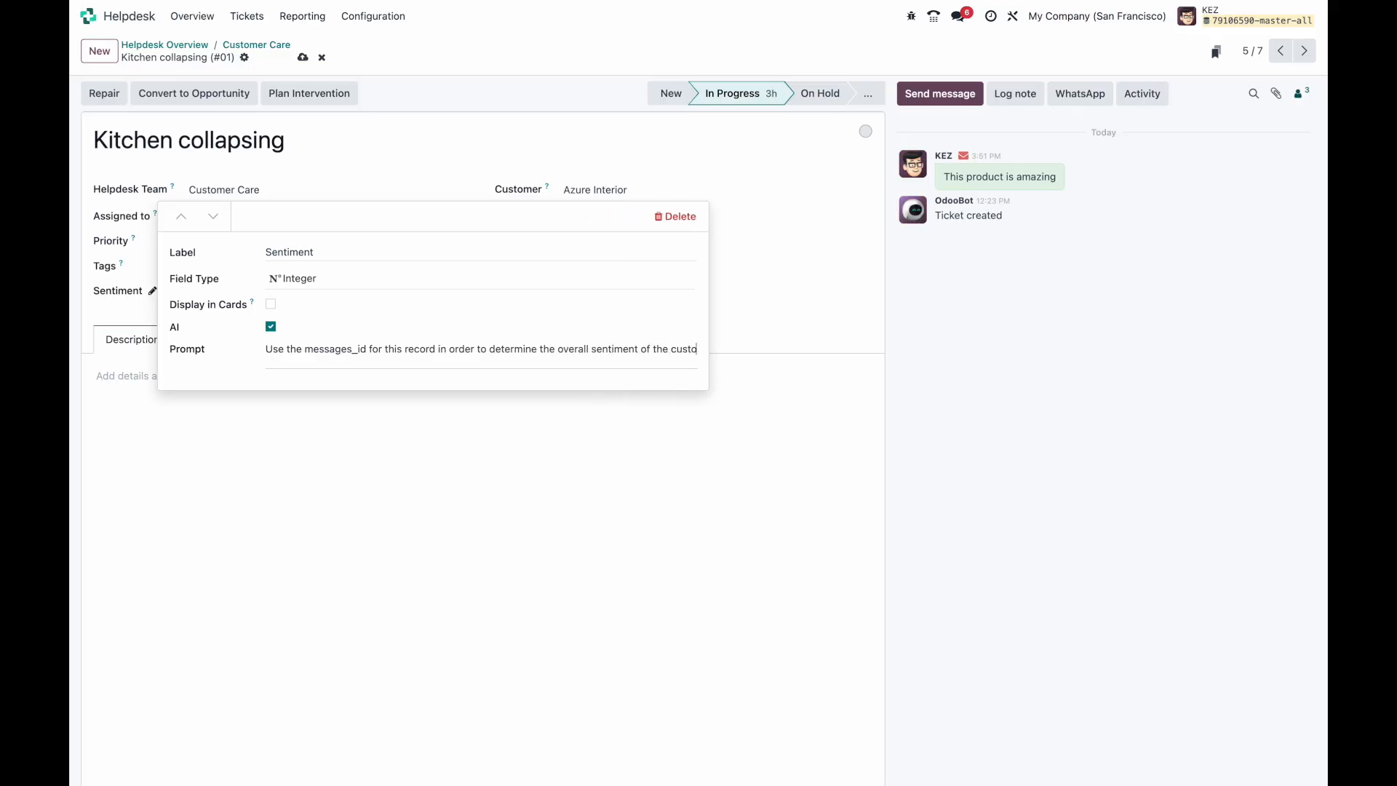
text(mer)
text(. We will rank)
key(BackSpace)
key(BackSpace)
key(BackSpace)
key(BackSpace)
key(BackSpace)
key(BackSpace)
key(BackSpace)
key(BackSpace)
key(BackSpace)
key(BackSpace)
key(BackSpace)
key(BackSpace)
key(BackSpace)
text(You should rank it )
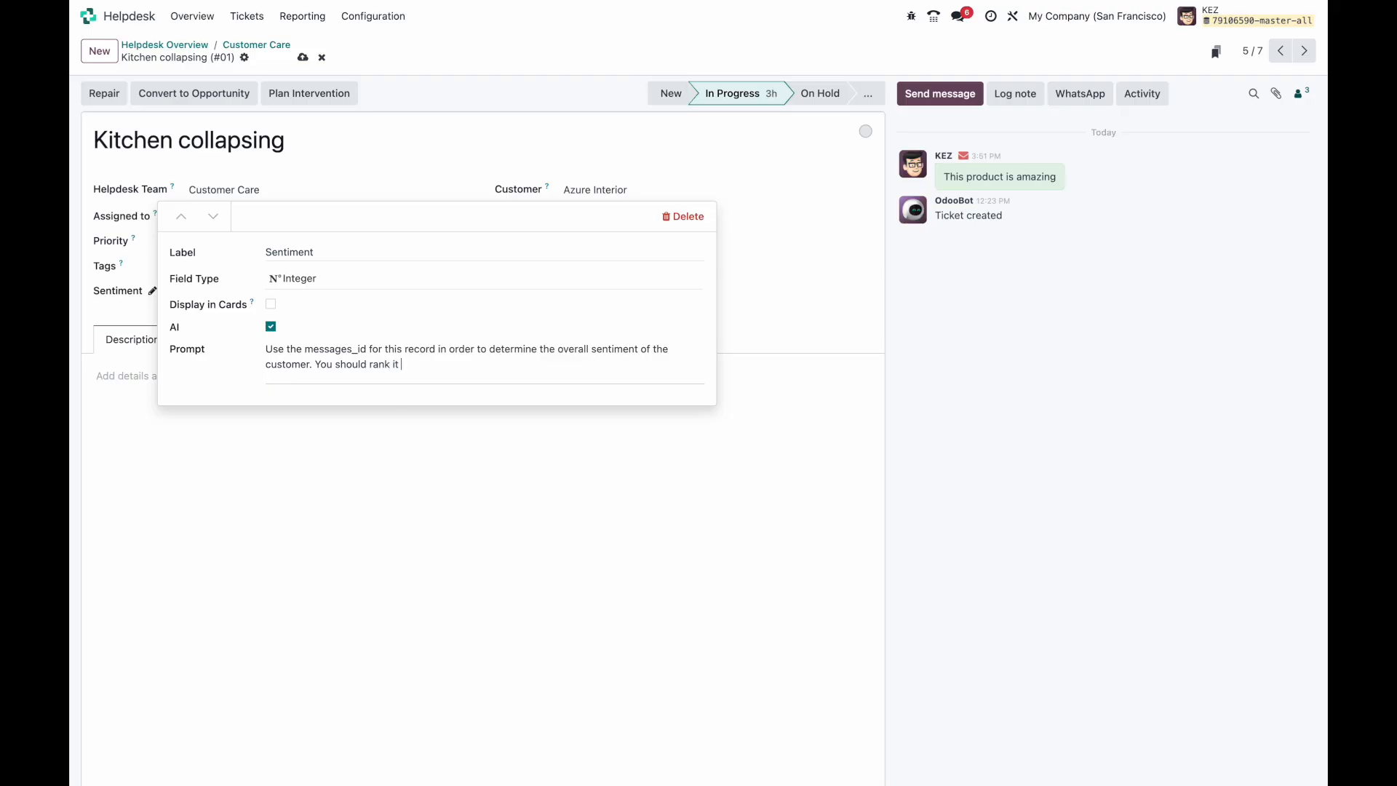
text(1-5. 5 Before very happy and 1 bel)
text(ng very )
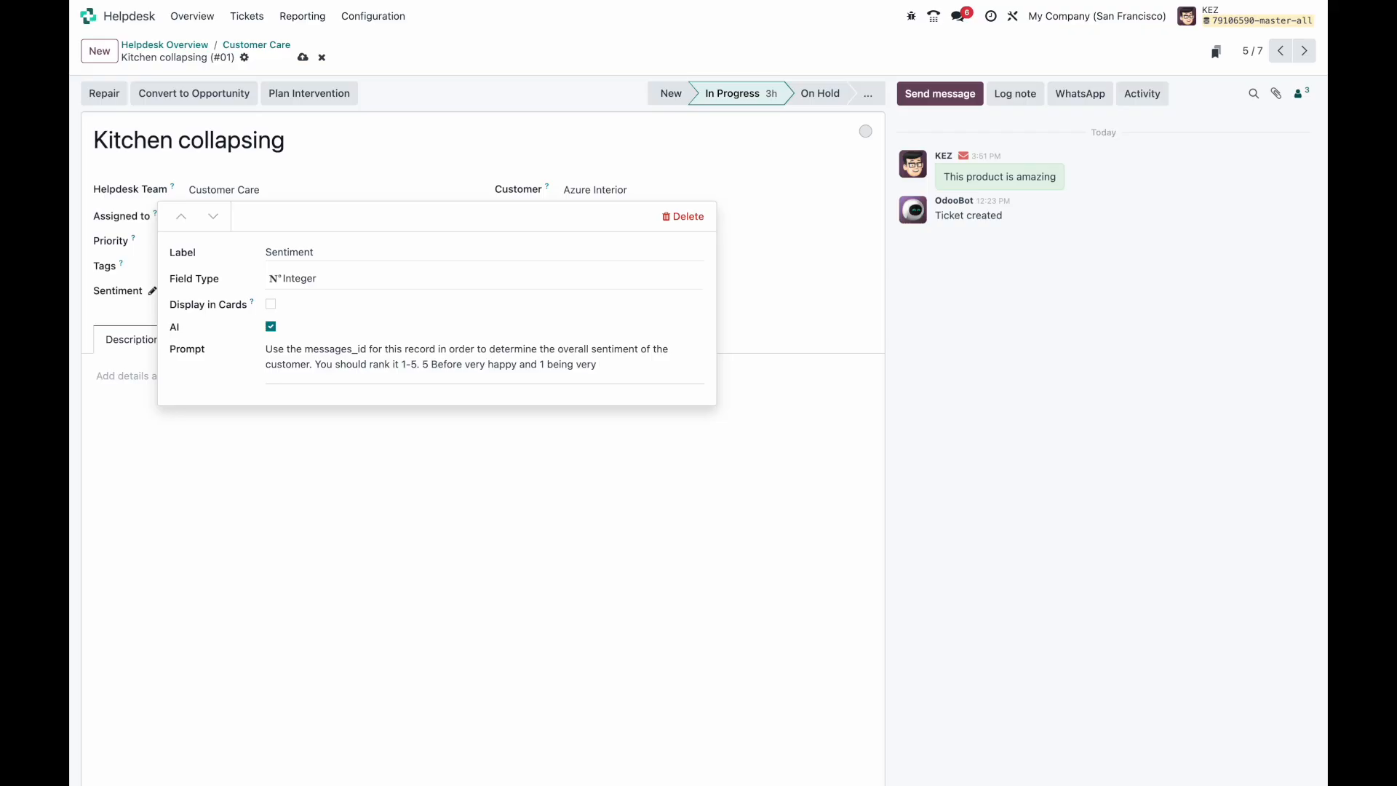
text(disa)
key(BackSpace)
key(BackSpace)
key(BackSpace)
key(BackSpace)
text(unhappy.)
key(Return)
Step: Insert a reference to the ticket's Messages field into the prompt and close the property editor
text(/)
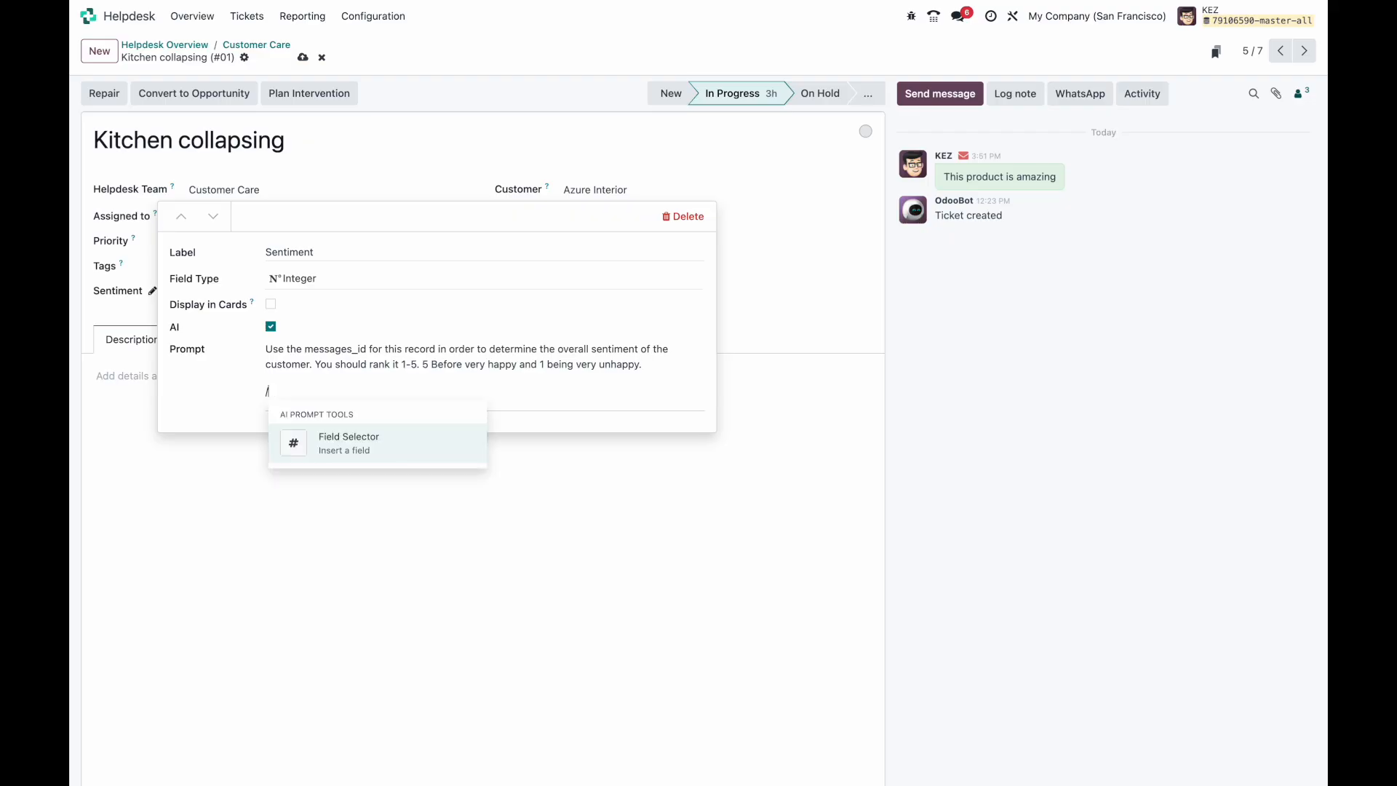
key(Return)
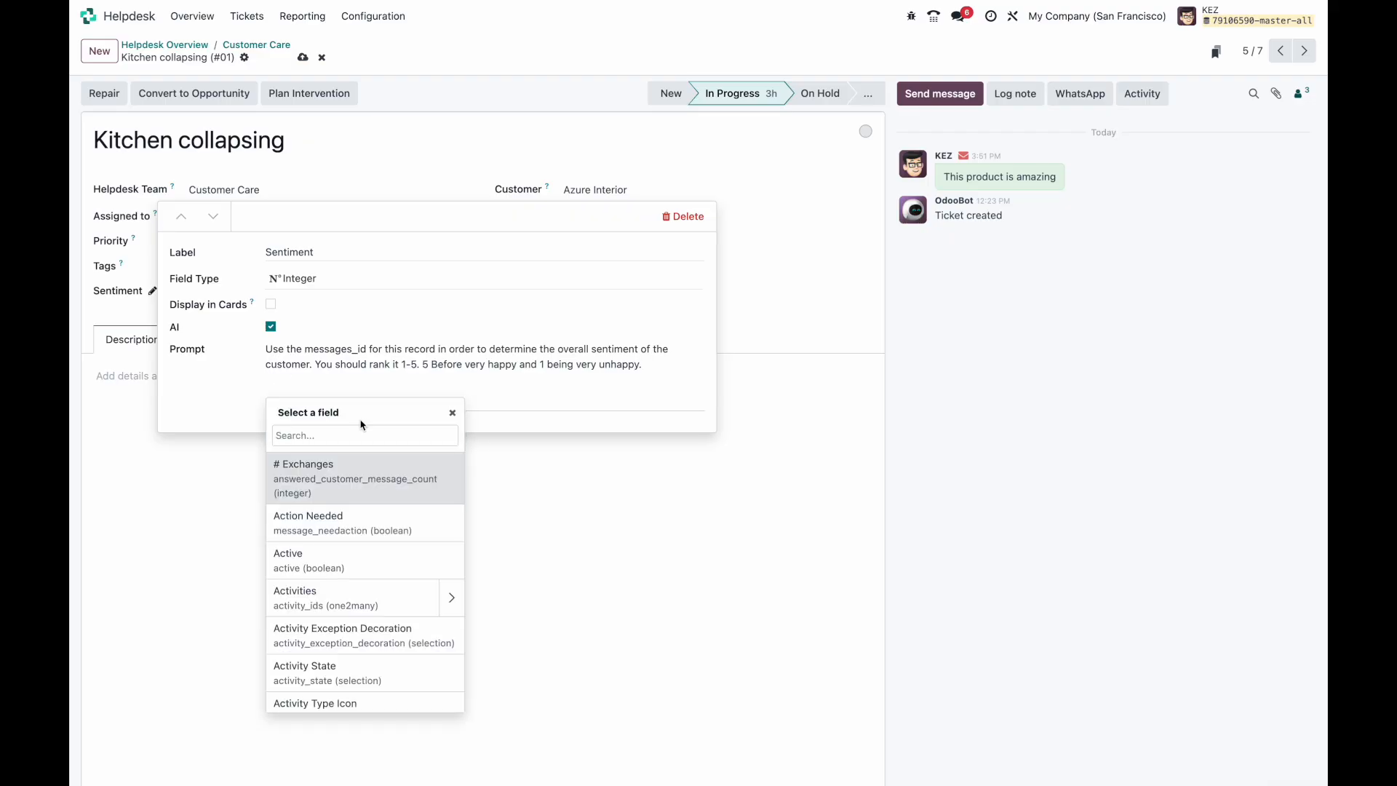
text(message)
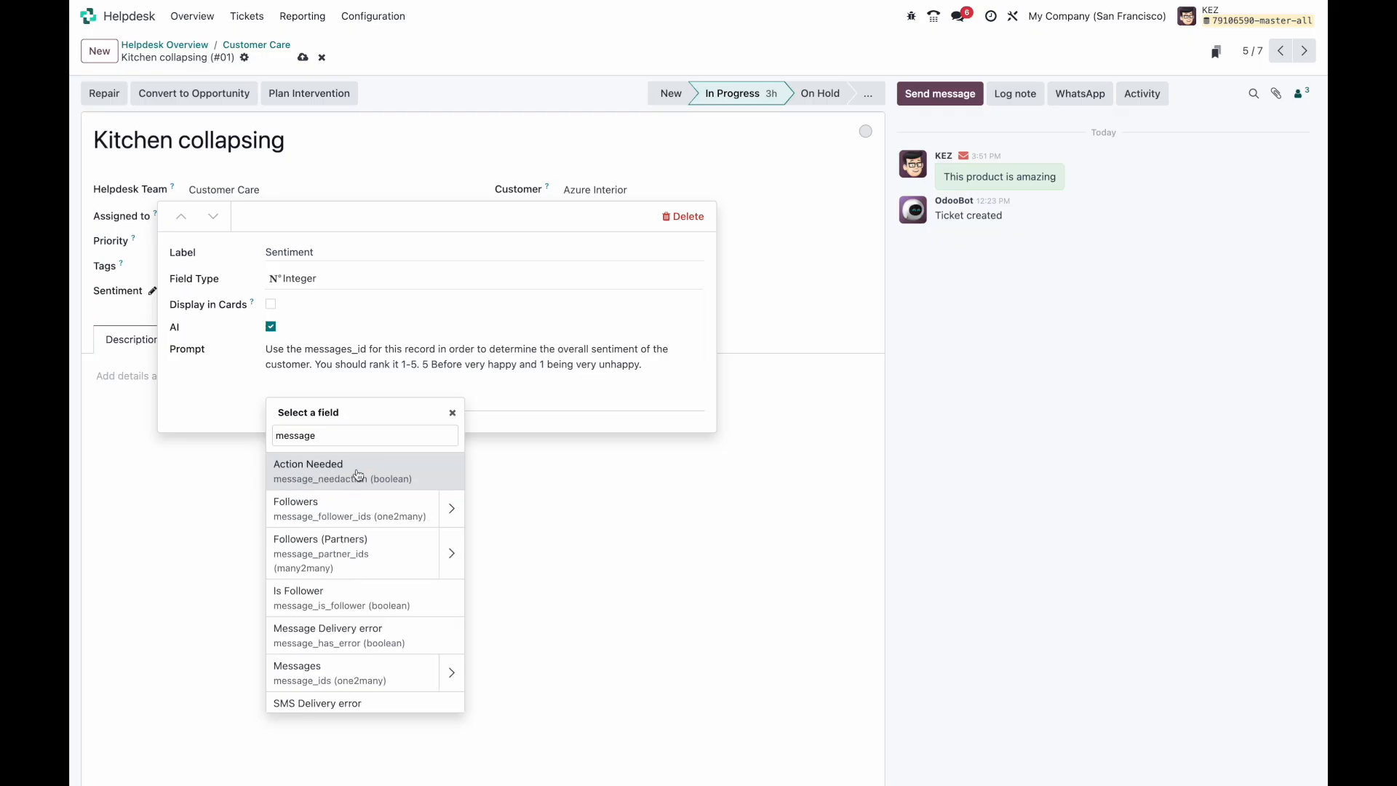
scroll(353, 582, down, 1)
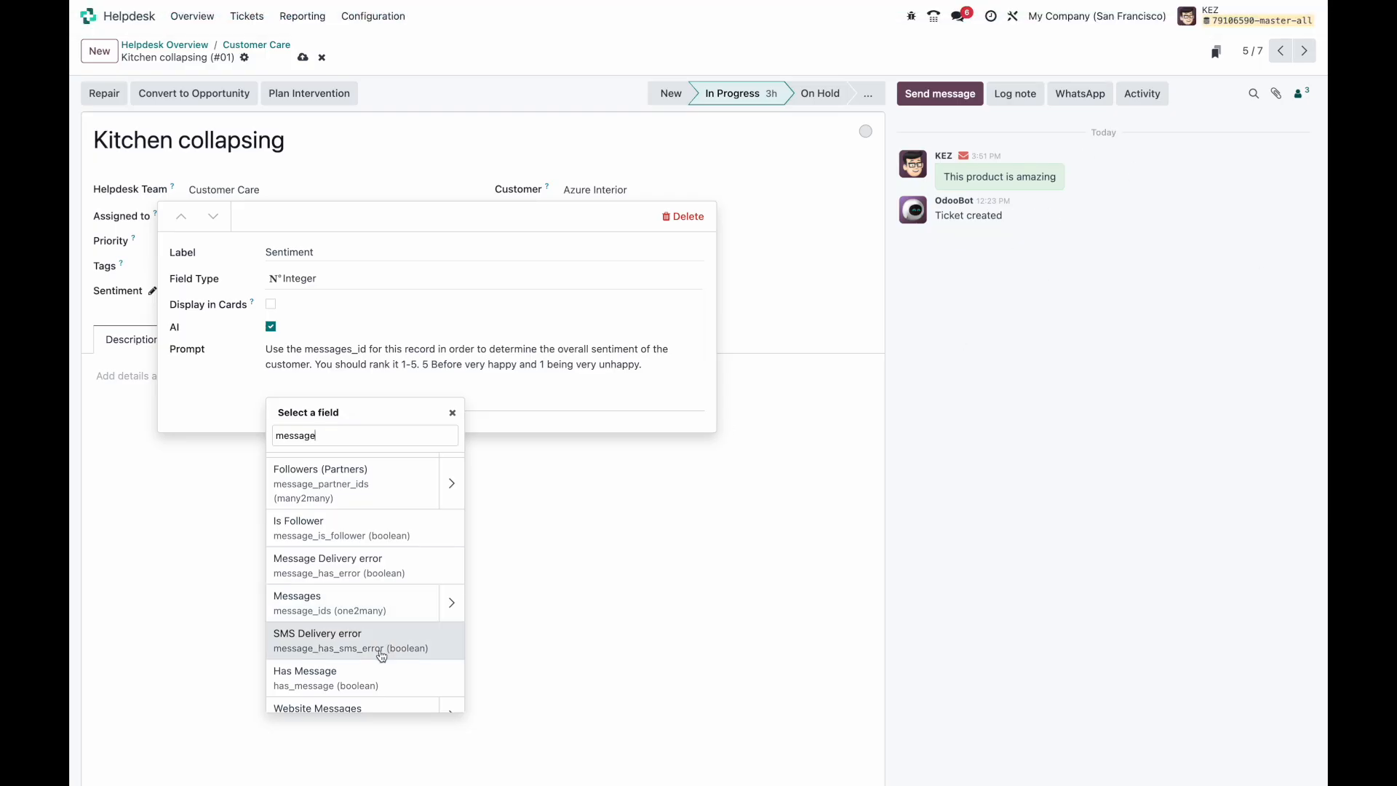
click(379, 612)
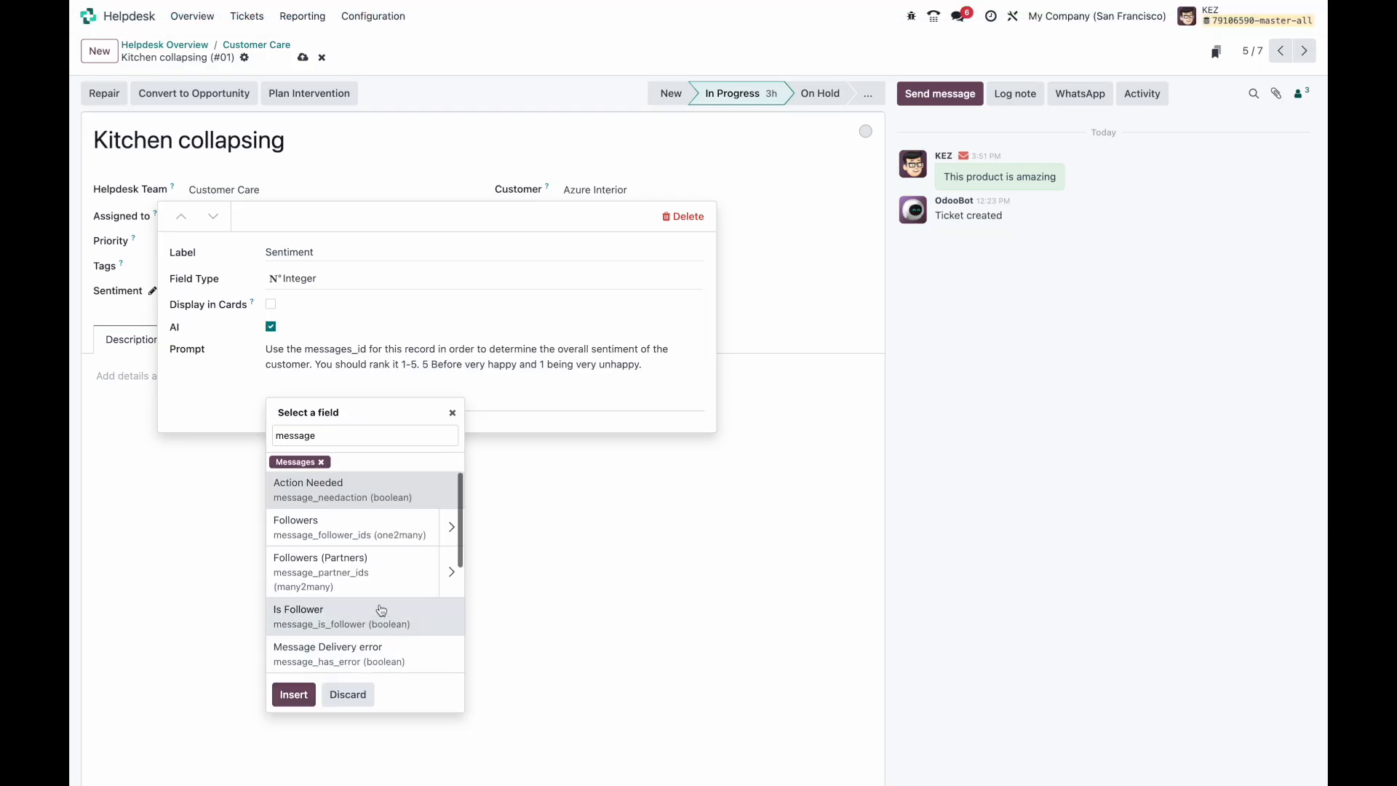
click(292, 693)
click(779, 342)
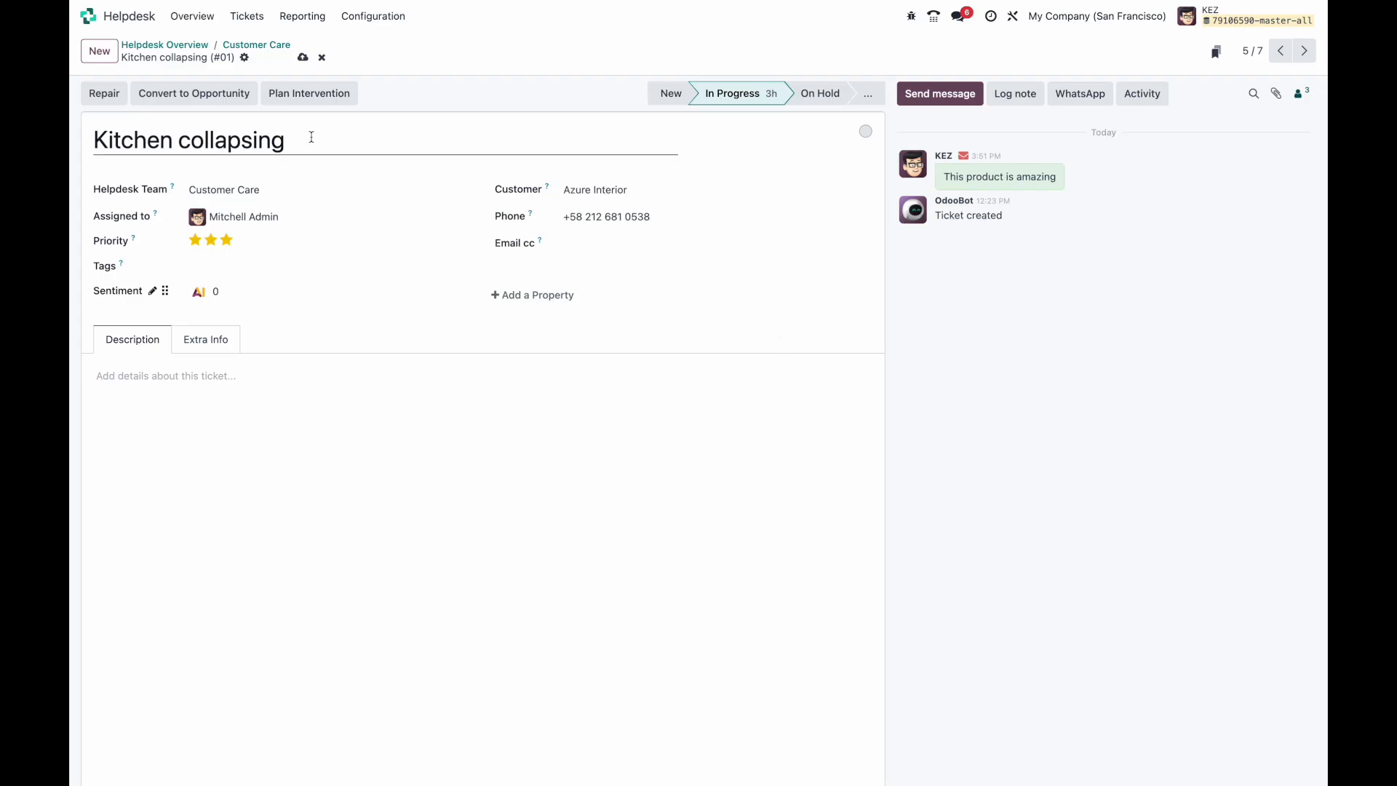
Step: Save the ticket, compute its AI Sentiment, then delete 'amazing' from the customer's message and recompute
click(301, 58)
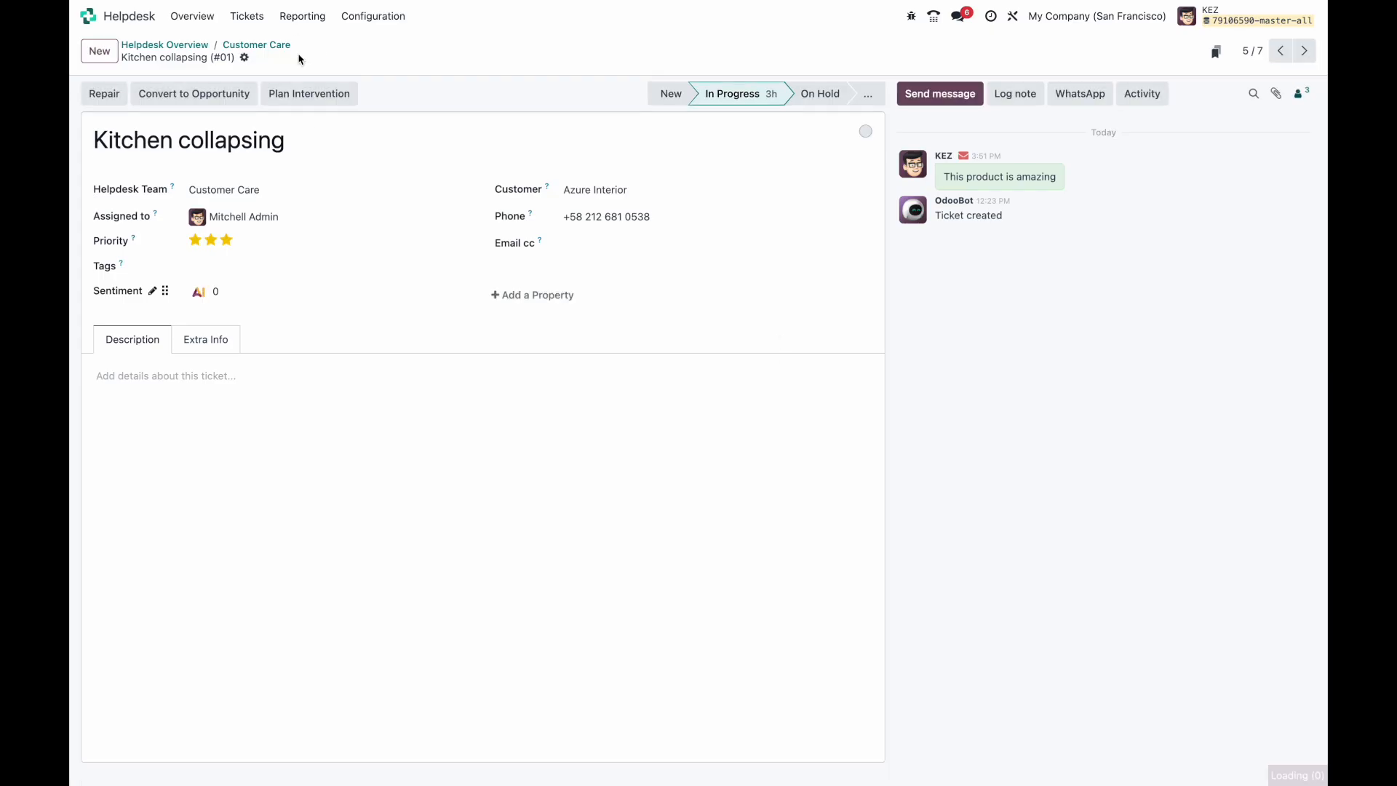
click(198, 293)
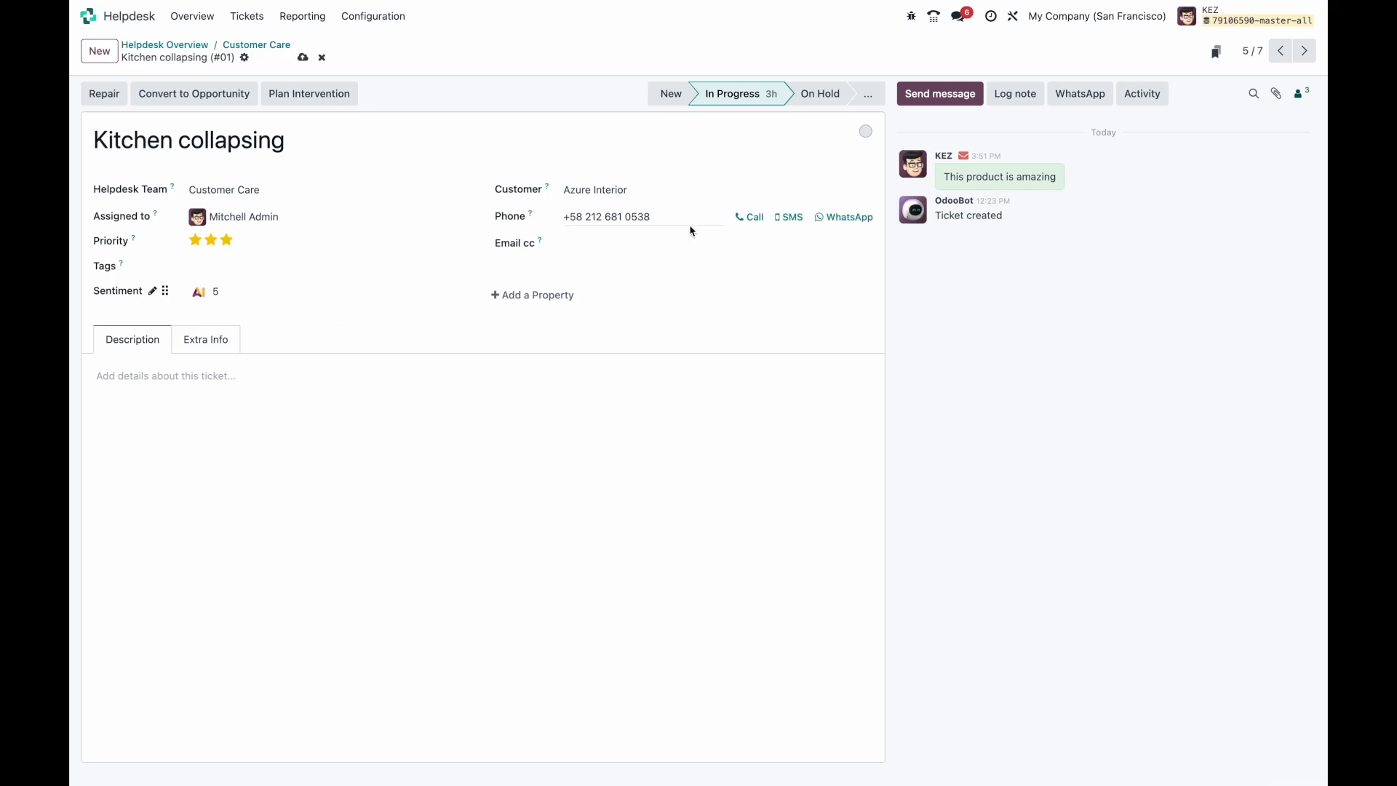
mouse_move(996, 175)
mouse_move(1050, 191)
click(1096, 175)
double_click(1067, 185)
key(BackSpace)
key(BackSpace)
key(BackSpace)
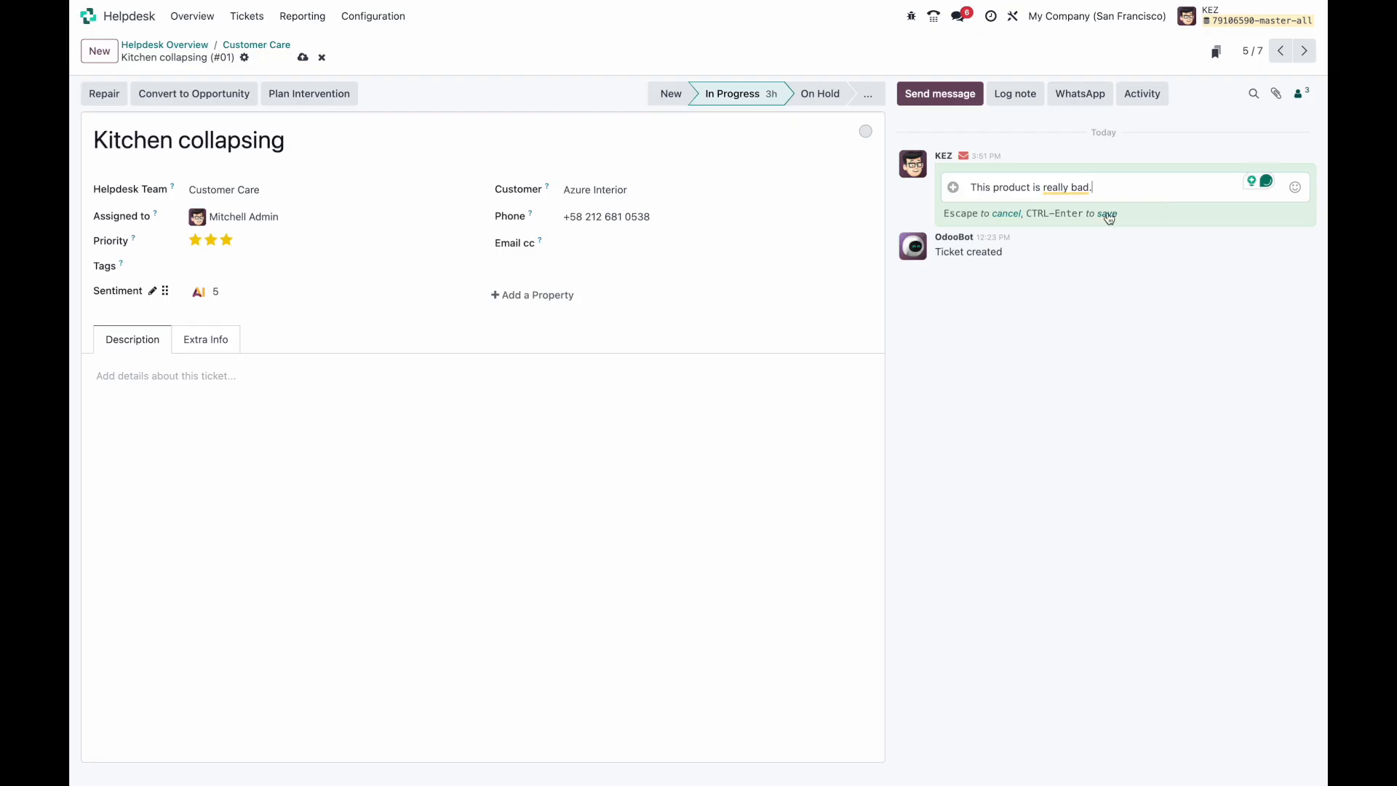
click(1108, 214)
click(206, 295)
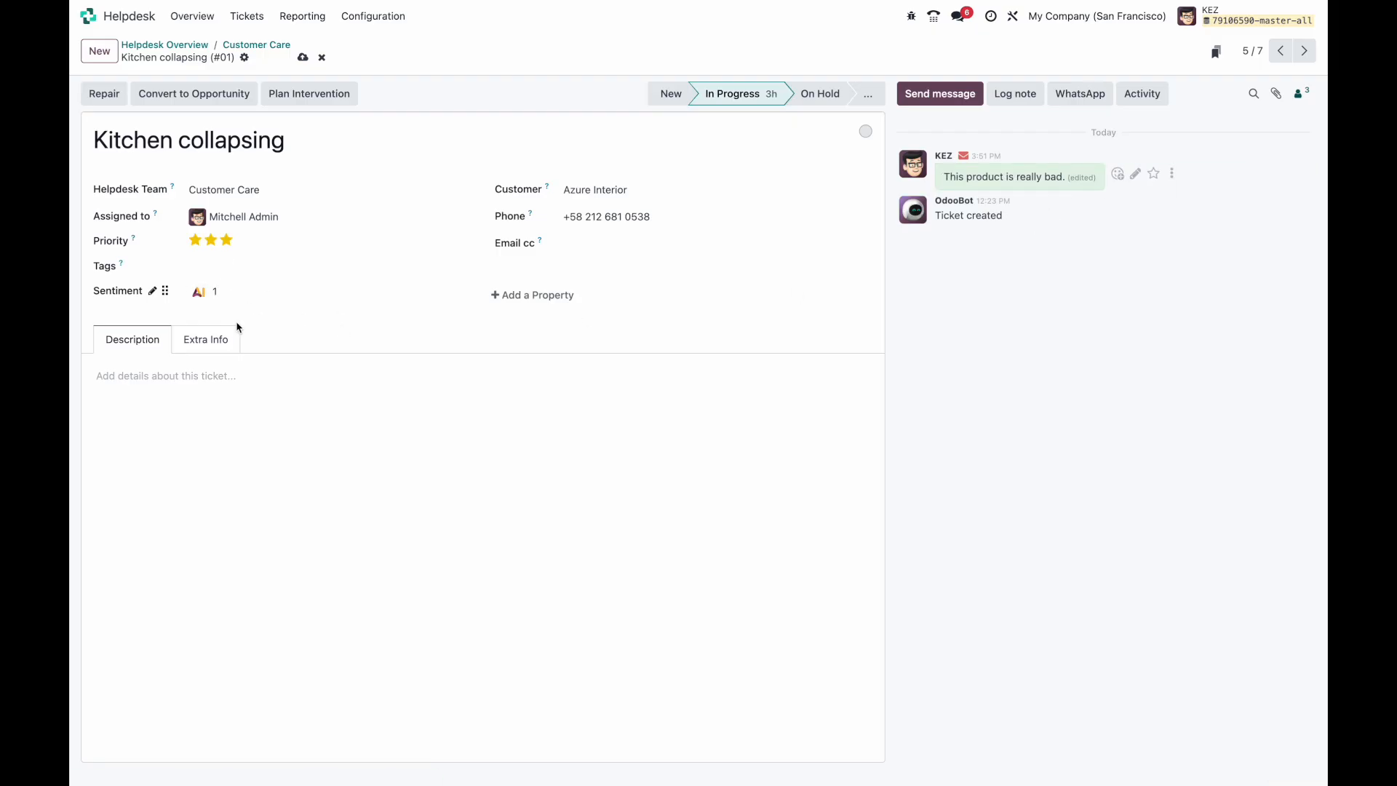
Step: Reword the message to the neutral 'okay, it's not bad', recompute the sentiment to 3, and save
click(1135, 174)
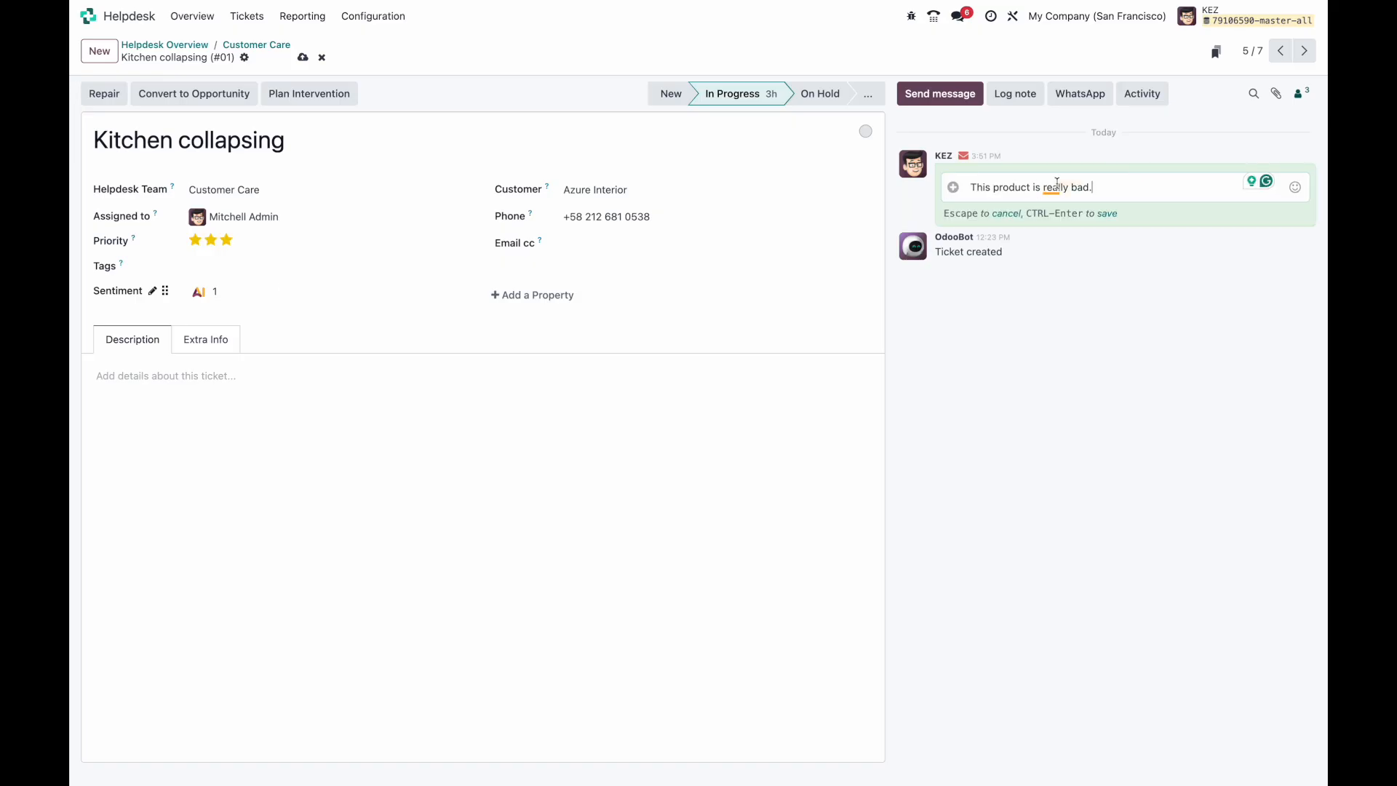
drag(1043, 187, 1118, 187)
key(BackSpace)
text(okay, it's not bad, it's not great)
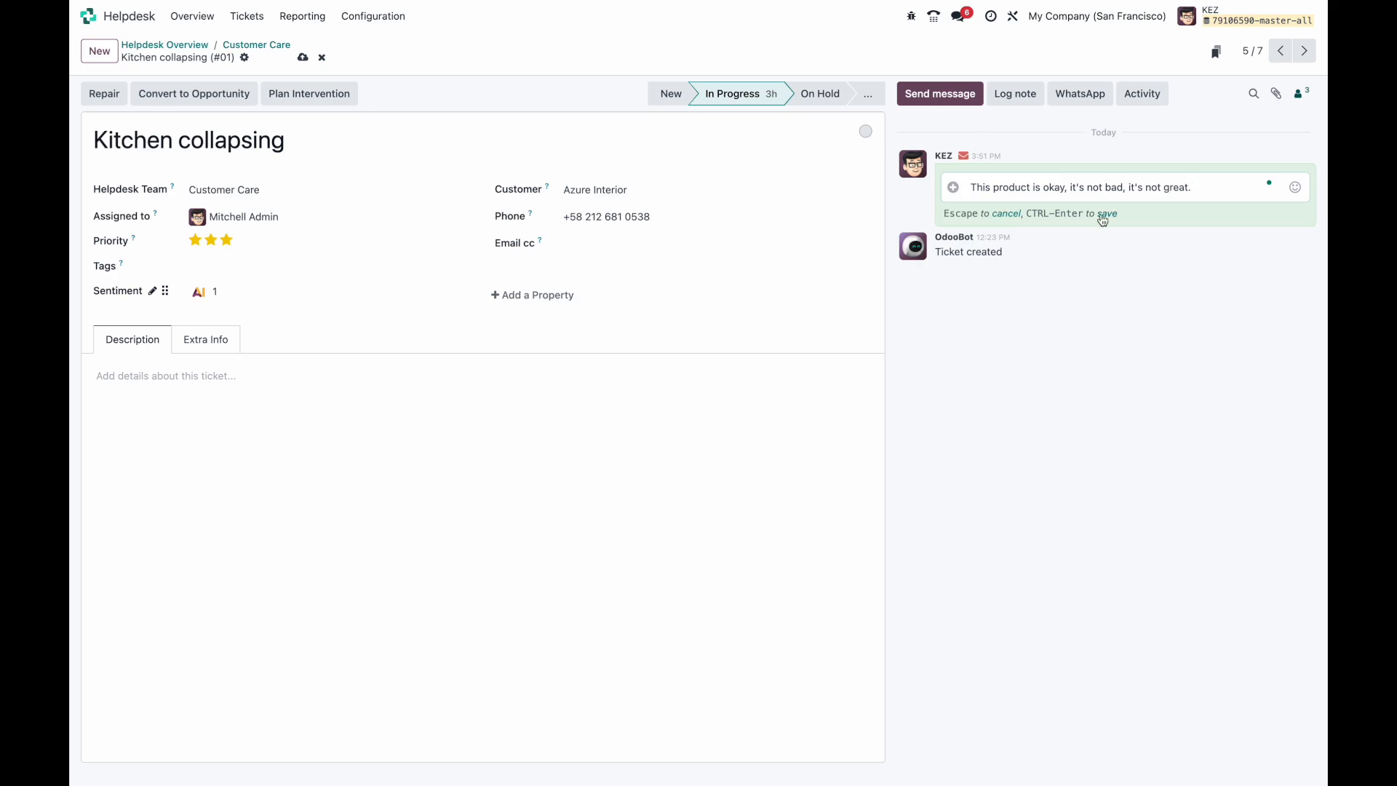
click(1104, 215)
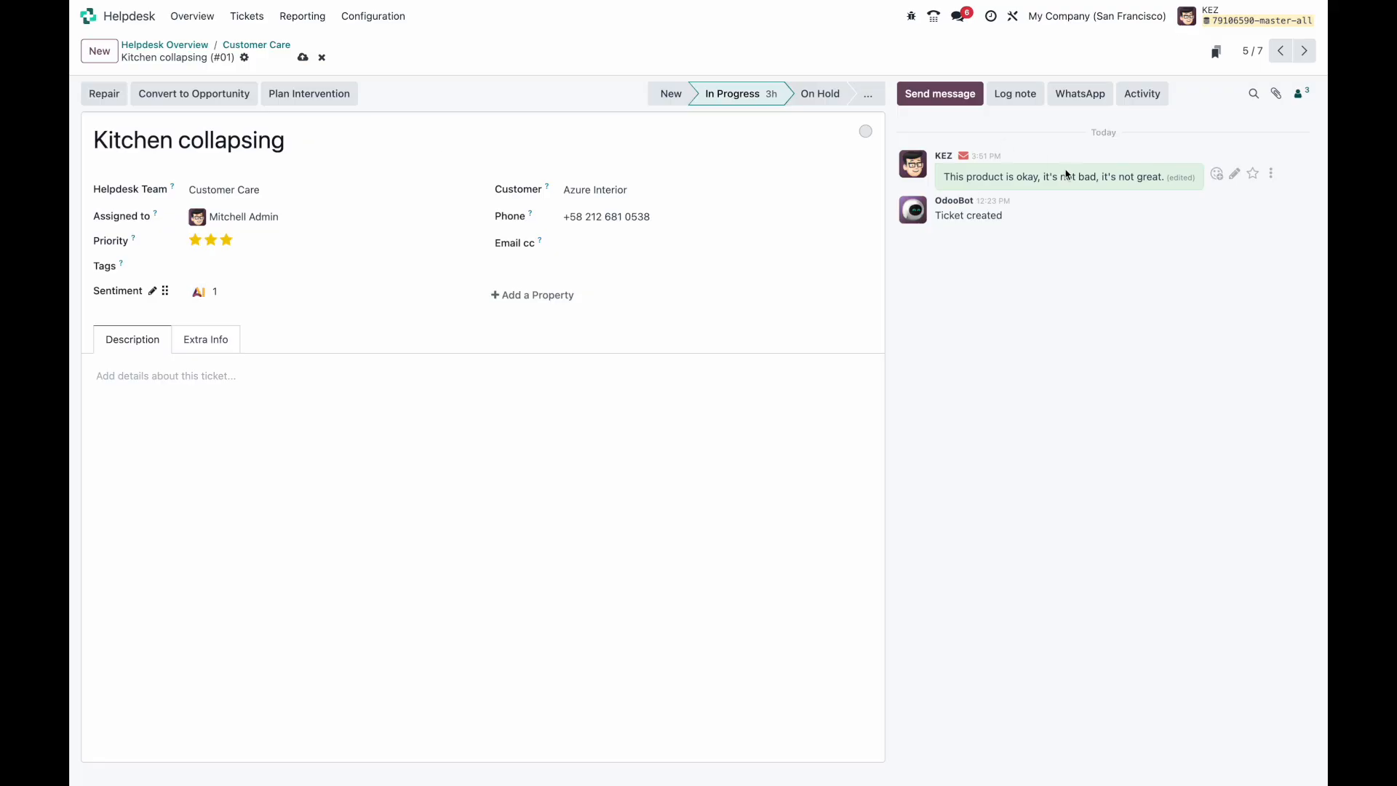
drag(995, 179, 1177, 179)
click(1083, 316)
click(201, 293)
drag(965, 177, 1132, 193)
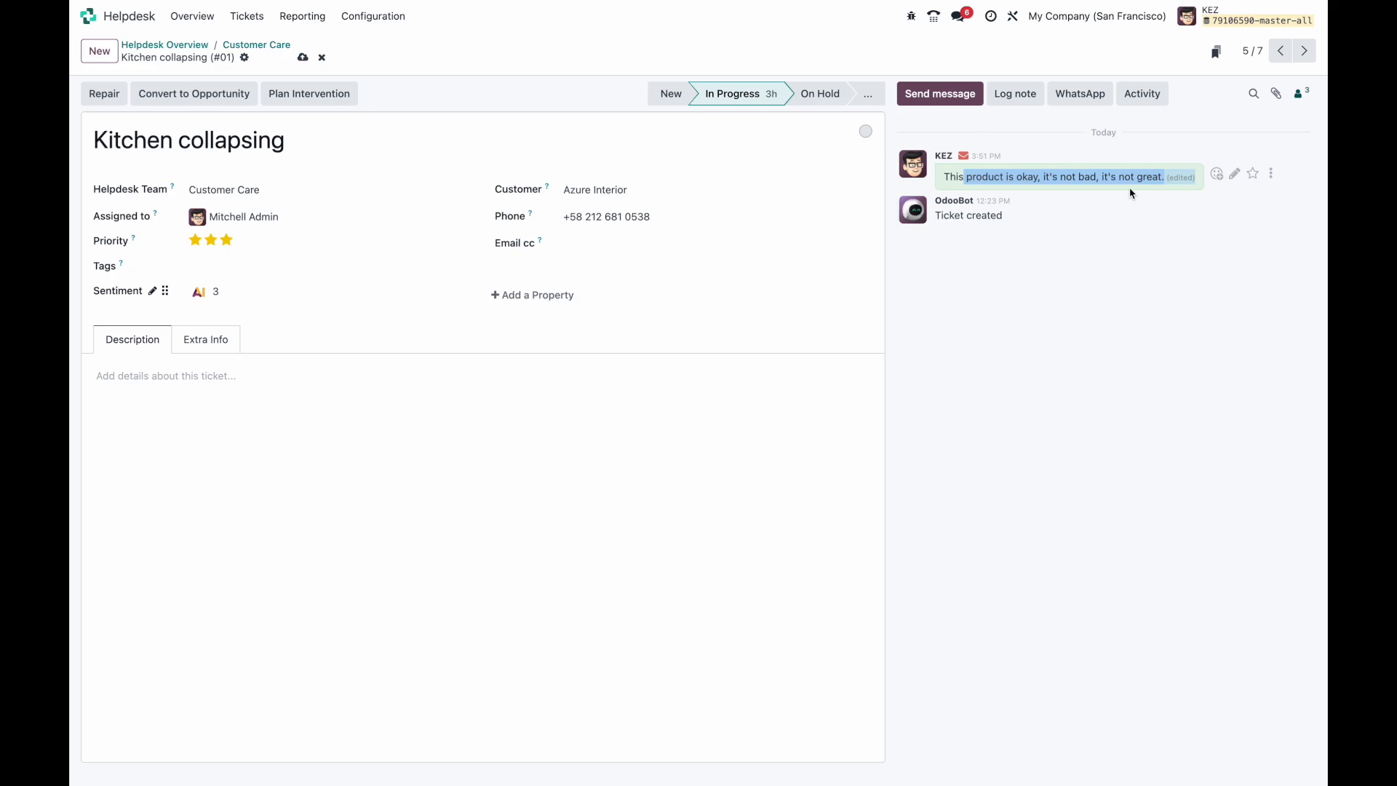
click(303, 57)
Step: Show the Customer Care tickets as a list with the optional Sentiment column added
click(275, 49)
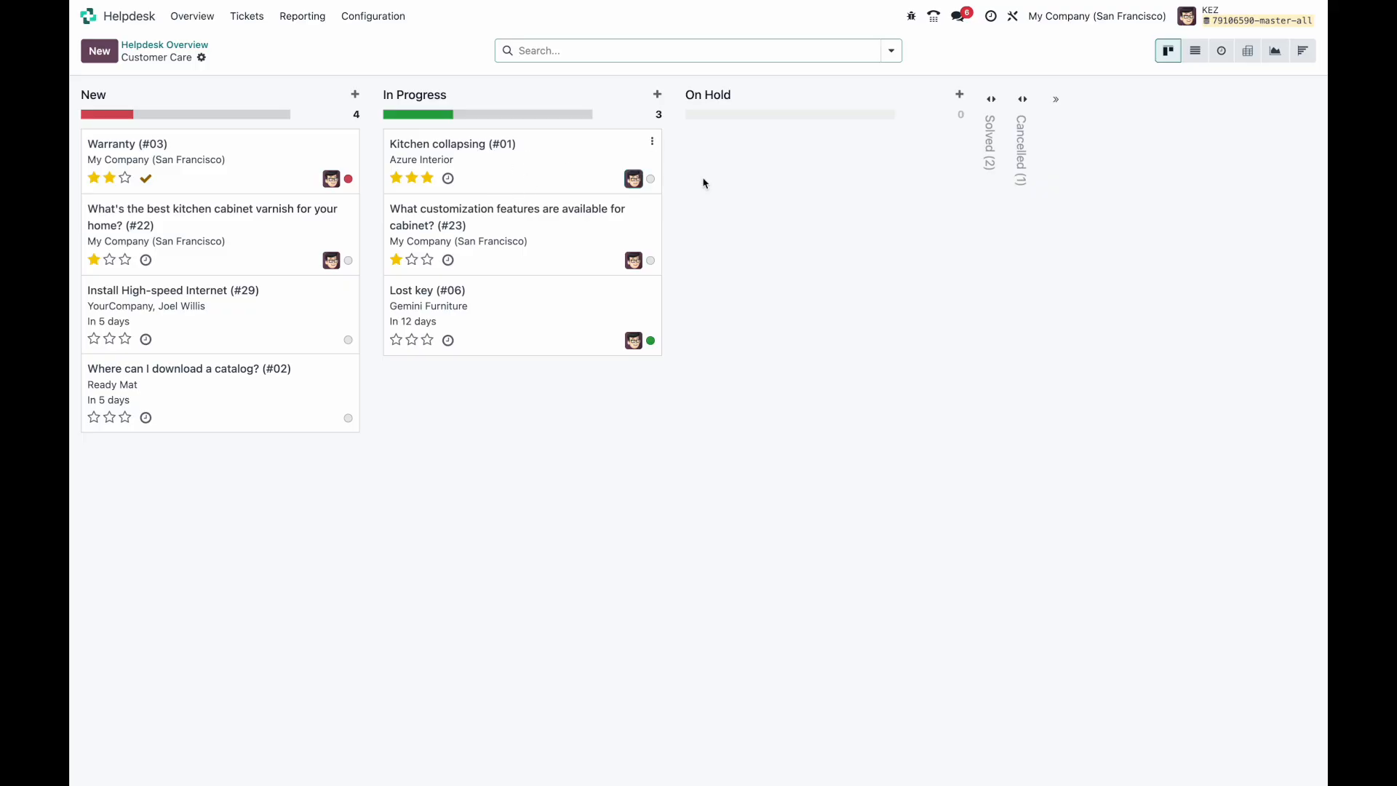
click(1195, 51)
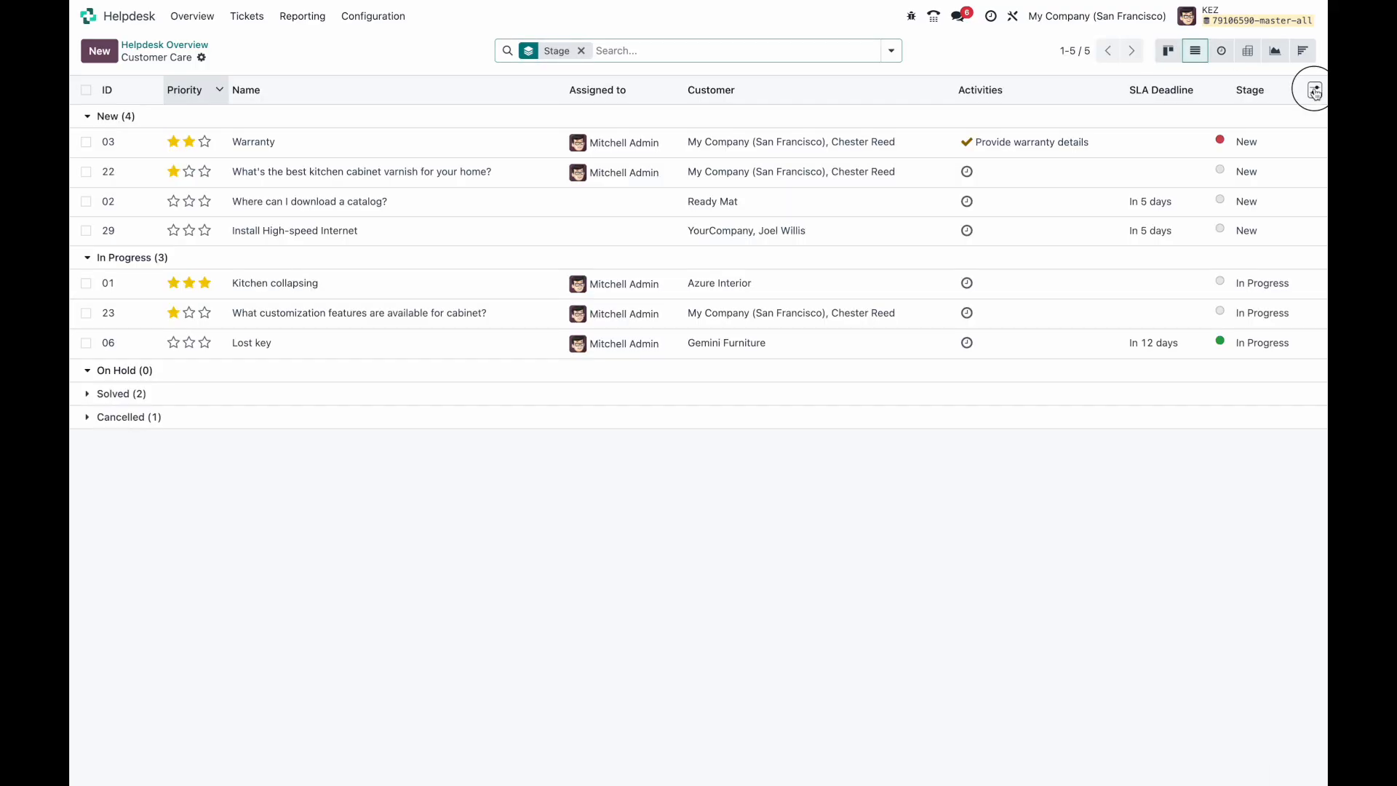
click(1315, 91)
click(1177, 554)
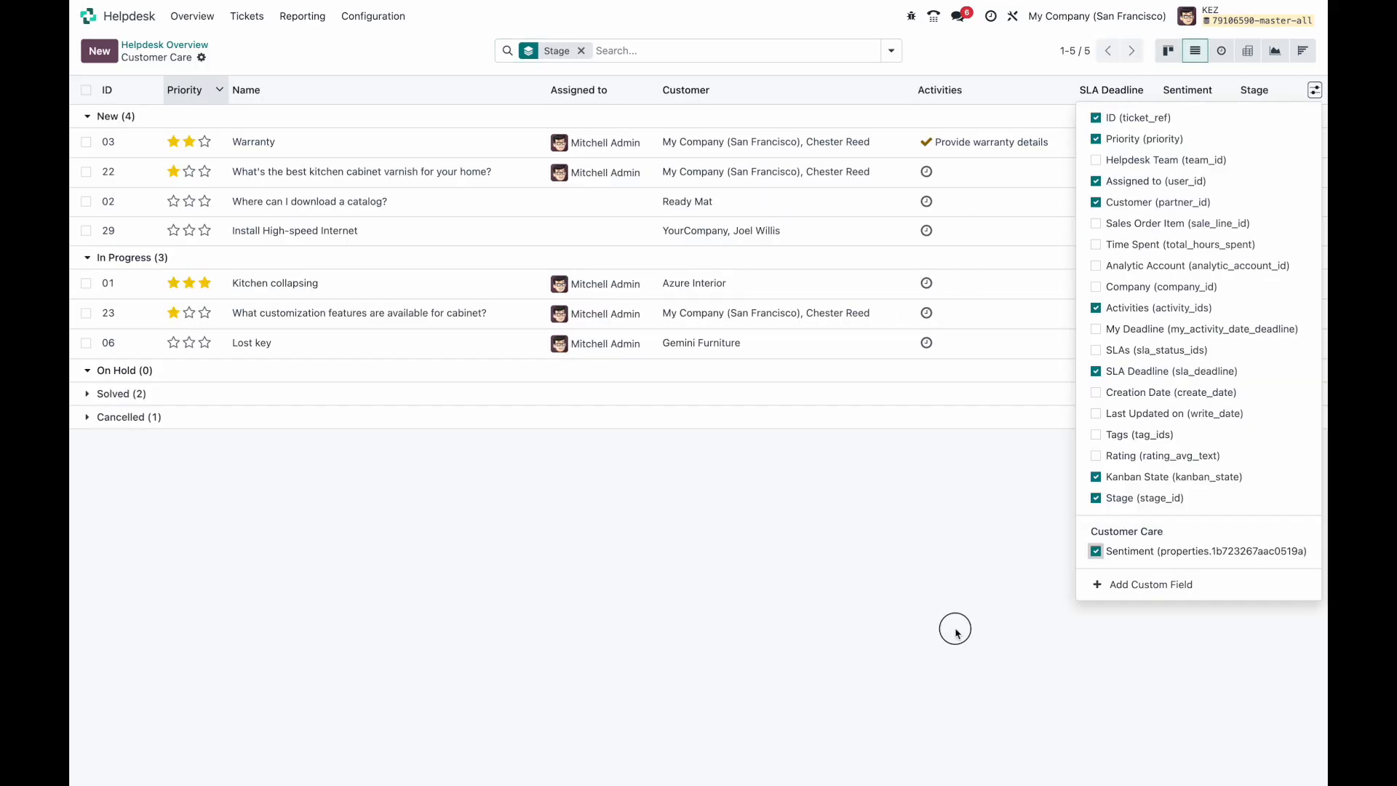
click(958, 633)
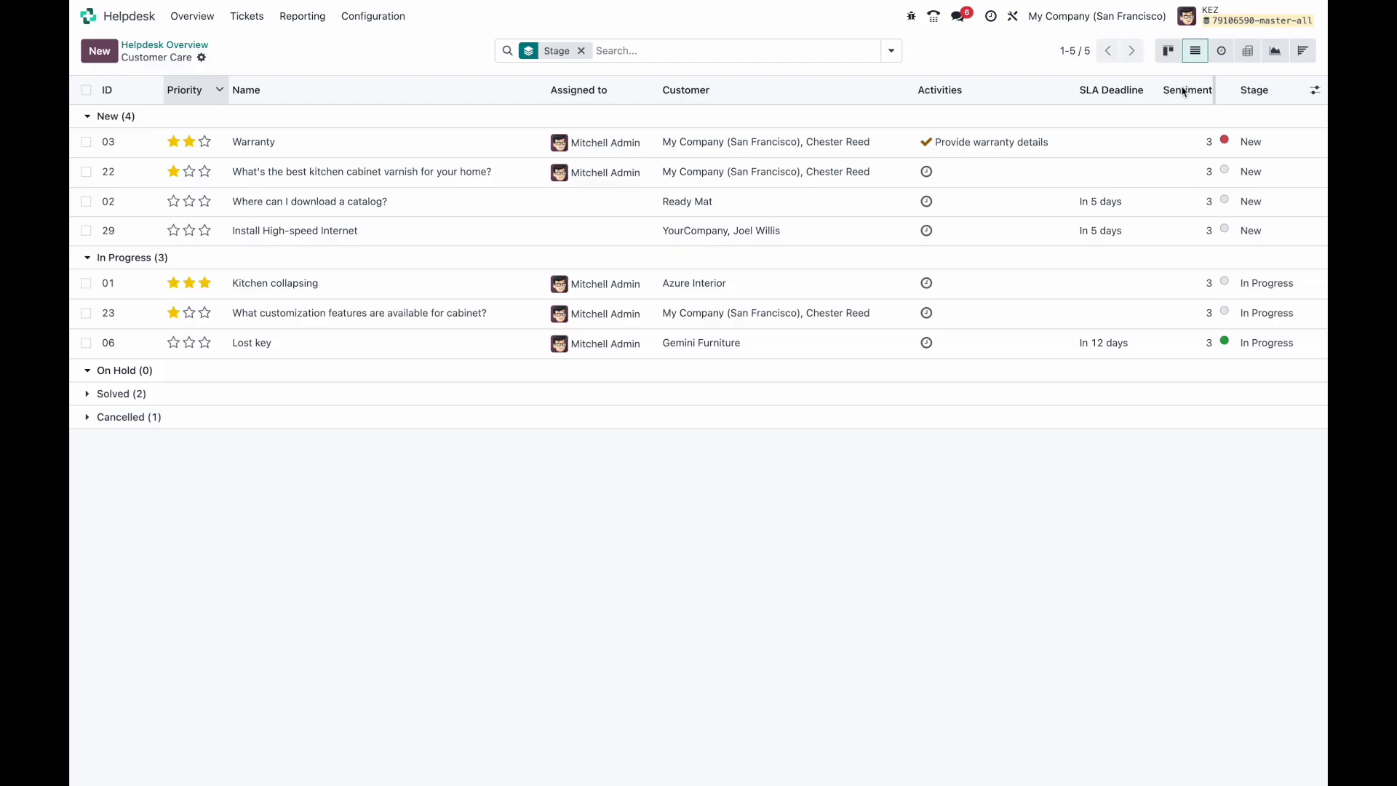
Step: Add a custom filter on the Sentiment property being lower than 2, then return to the board
click(891, 51)
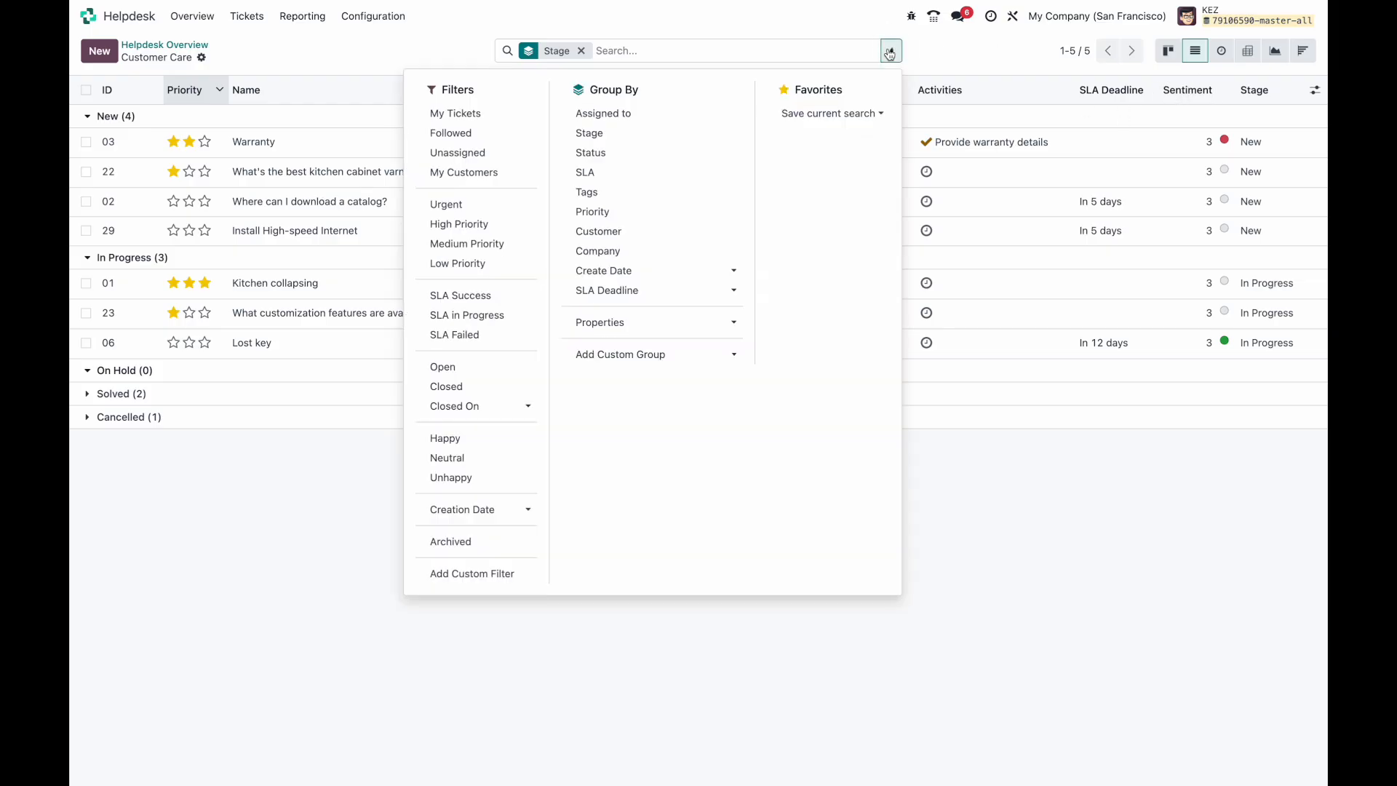
click(505, 574)
click(468, 355)
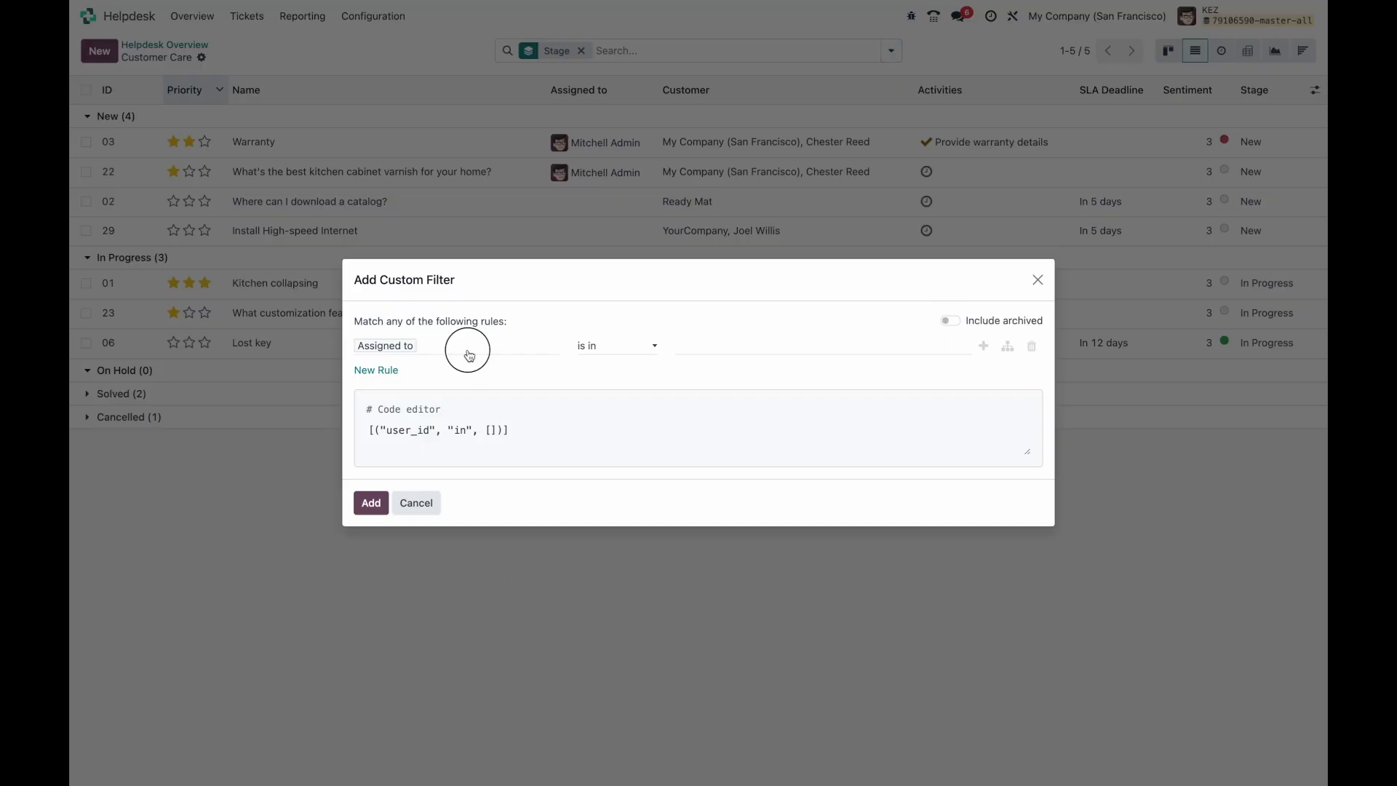
text(prop)
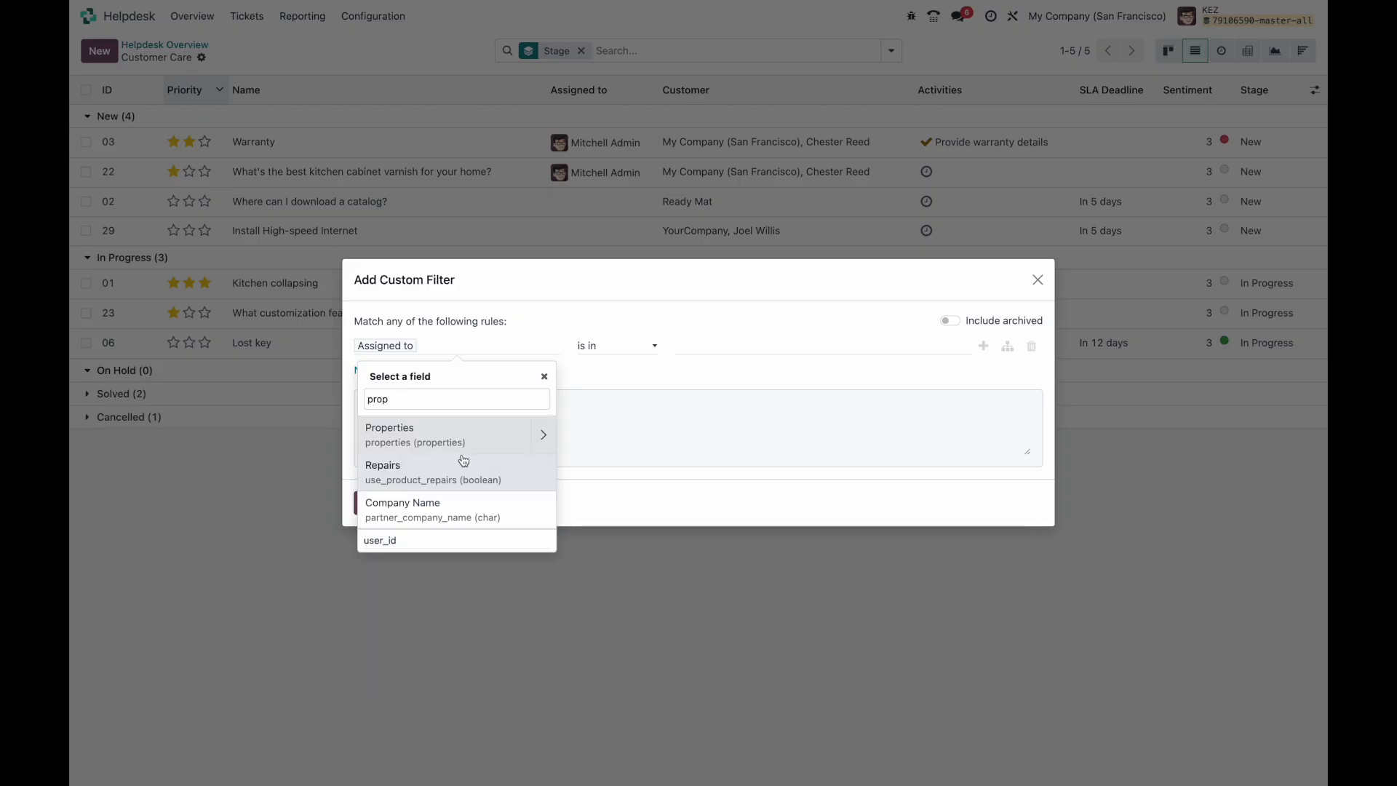
click(463, 430)
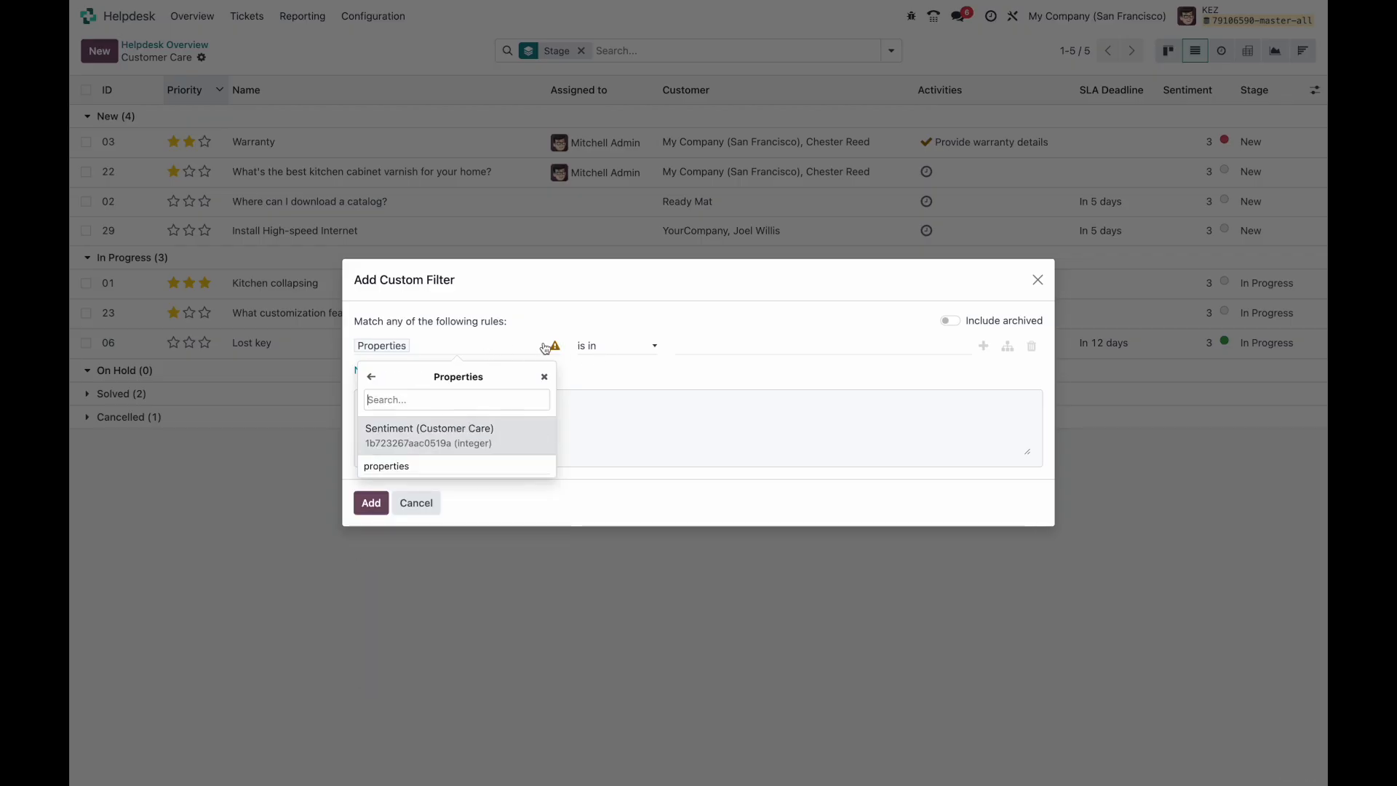
click(653, 347)
click(611, 351)
click(504, 346)
click(537, 542)
click(476, 442)
click(621, 347)
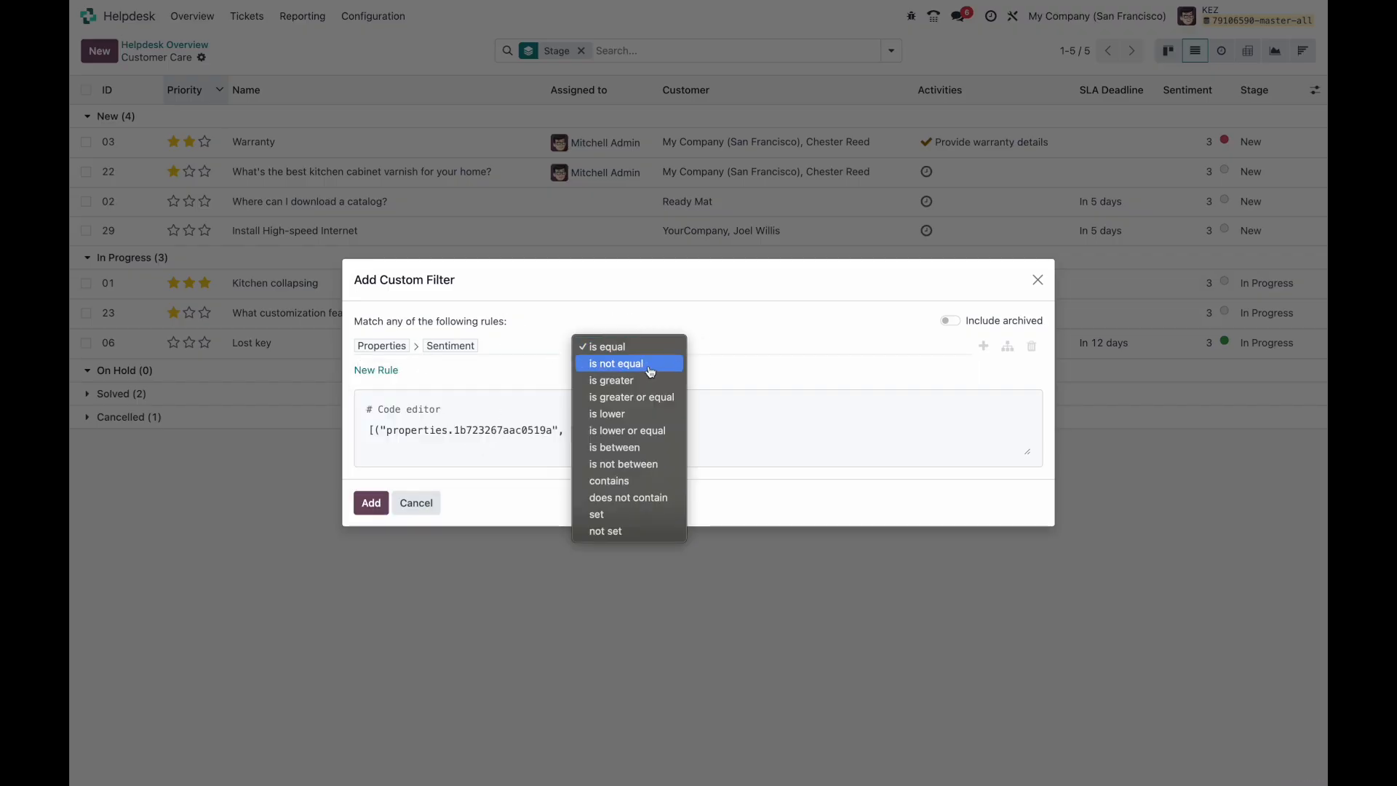
click(640, 413)
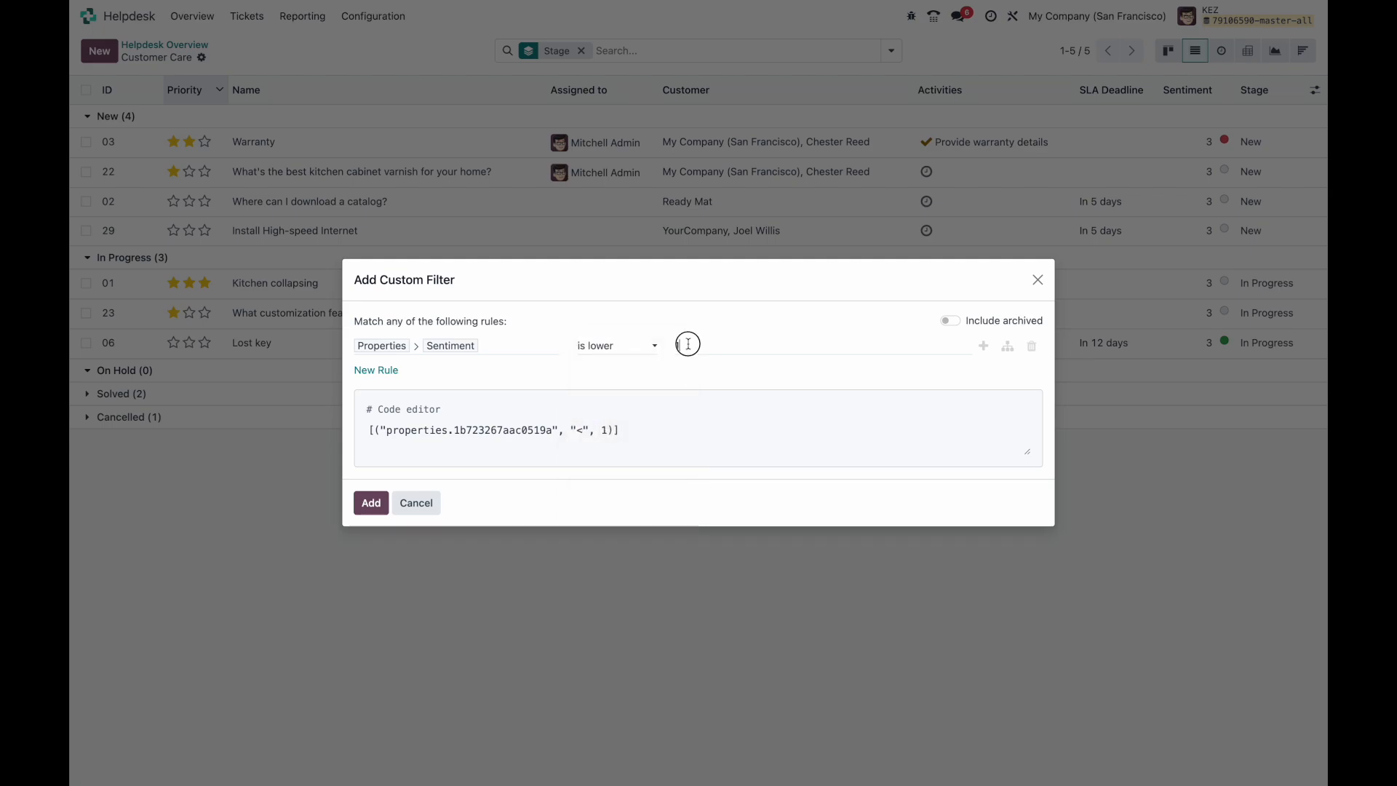
text(4)
click(372, 500)
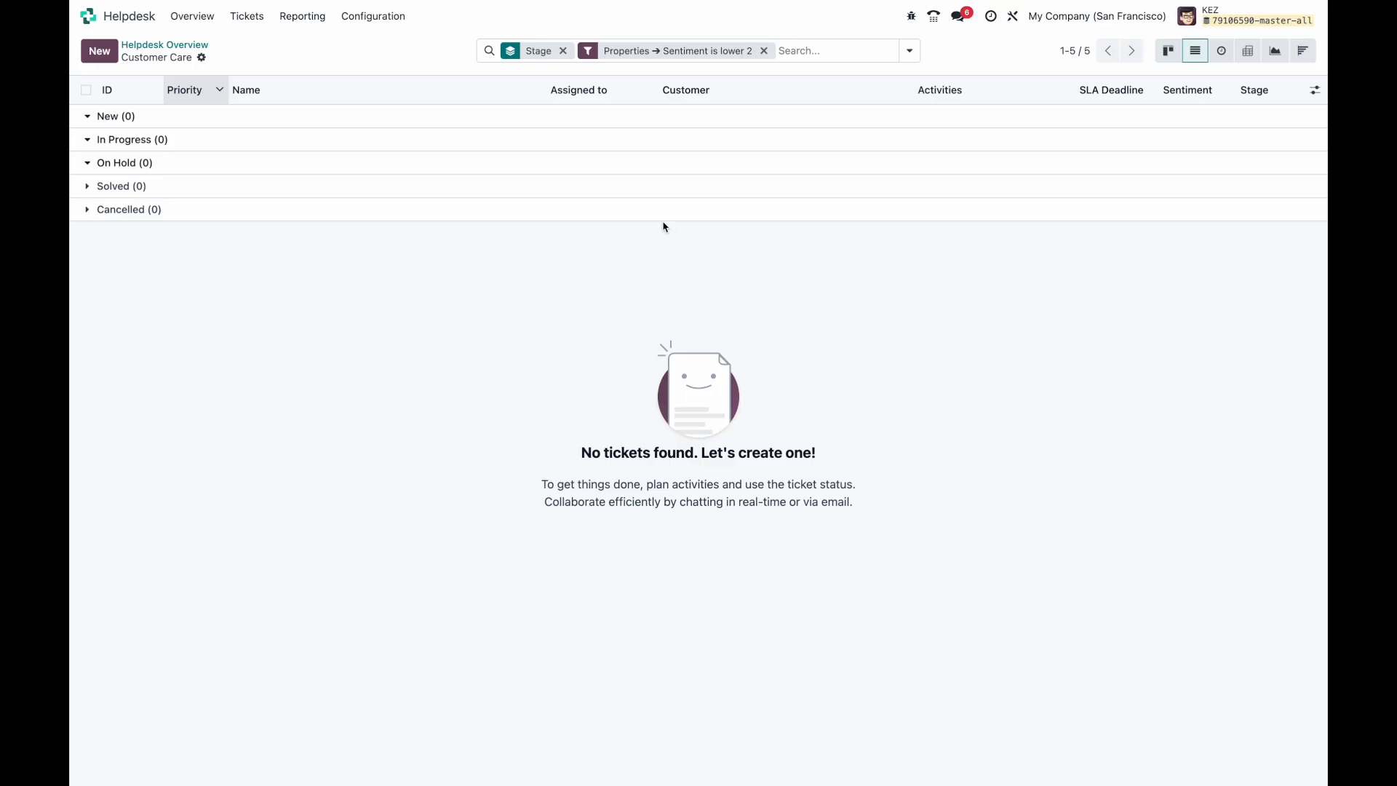
click(1168, 50)
Step: Remove the Sentiment filter and open Kitchen collapsing, leaving its Helpdesk Team as Customer Care
key(BackSpace)
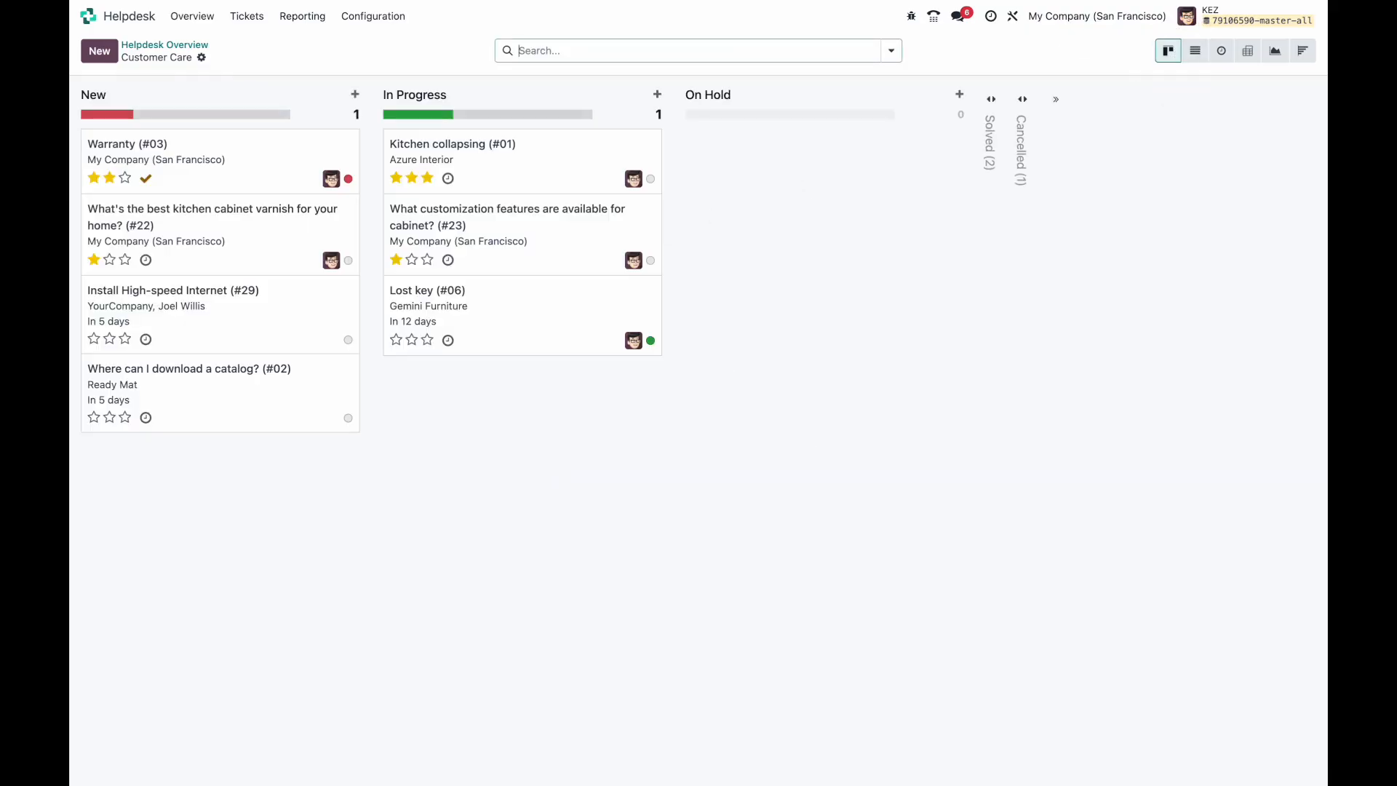
click(560, 161)
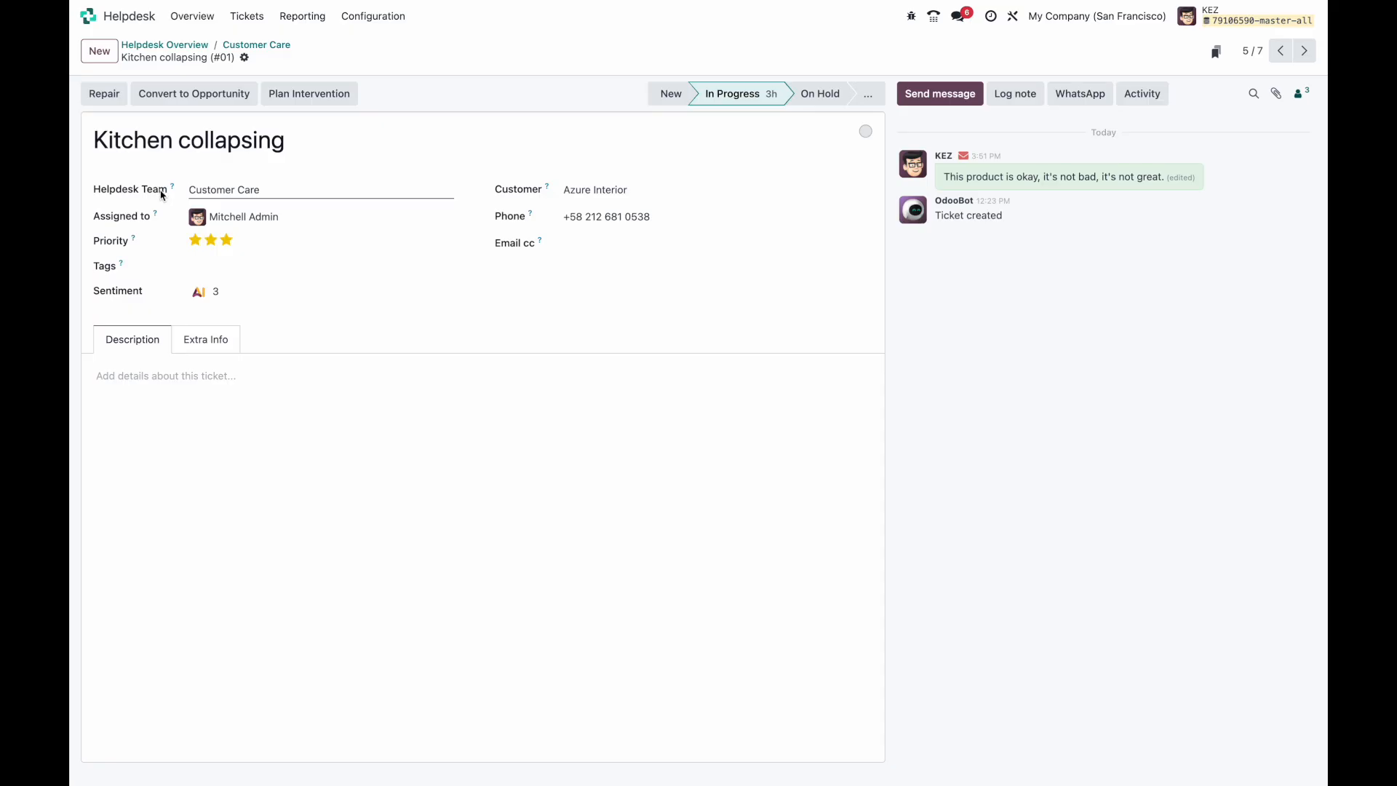
click(201, 189)
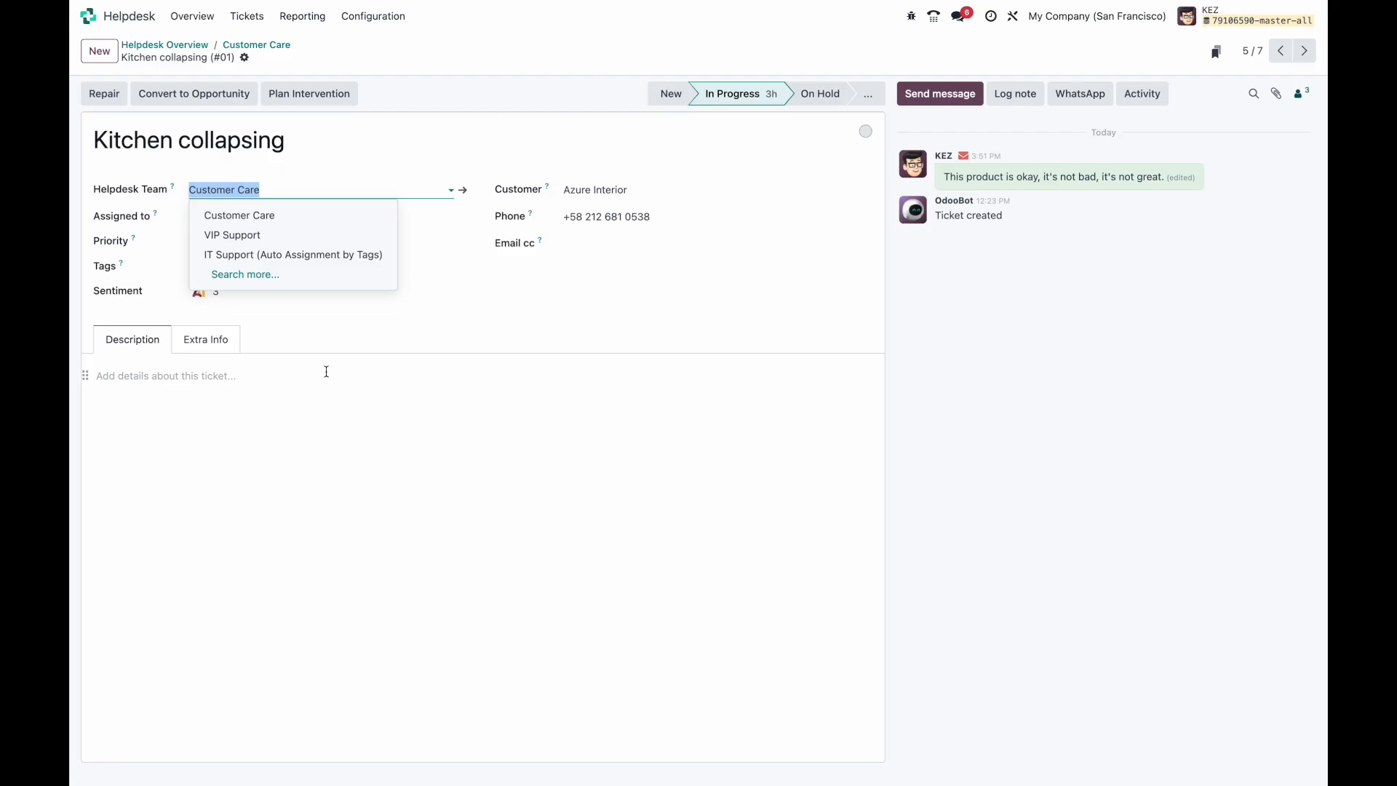
click(314, 168)
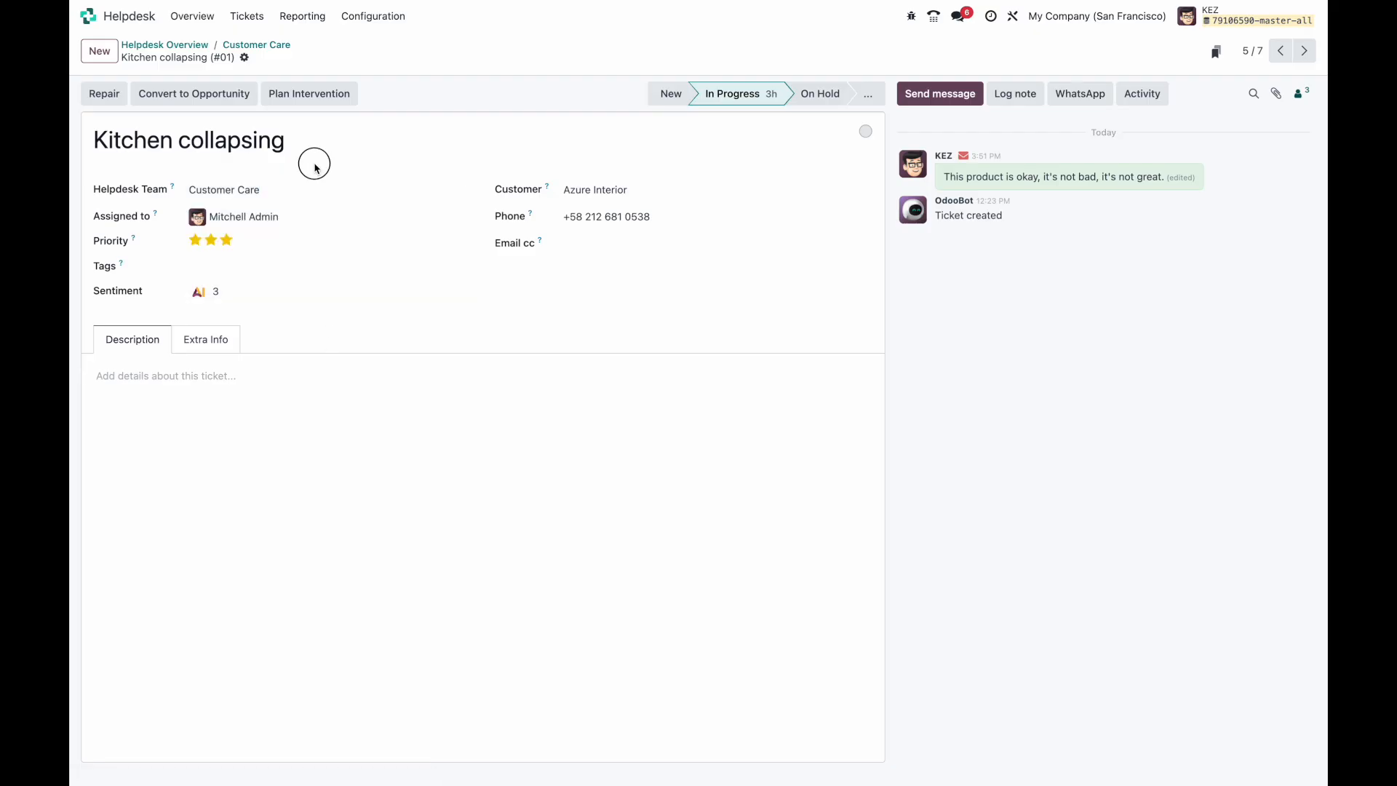
Step: Create a Billing helpdesk team and move it to second place in the teams list
click(202, 45)
click(374, 16)
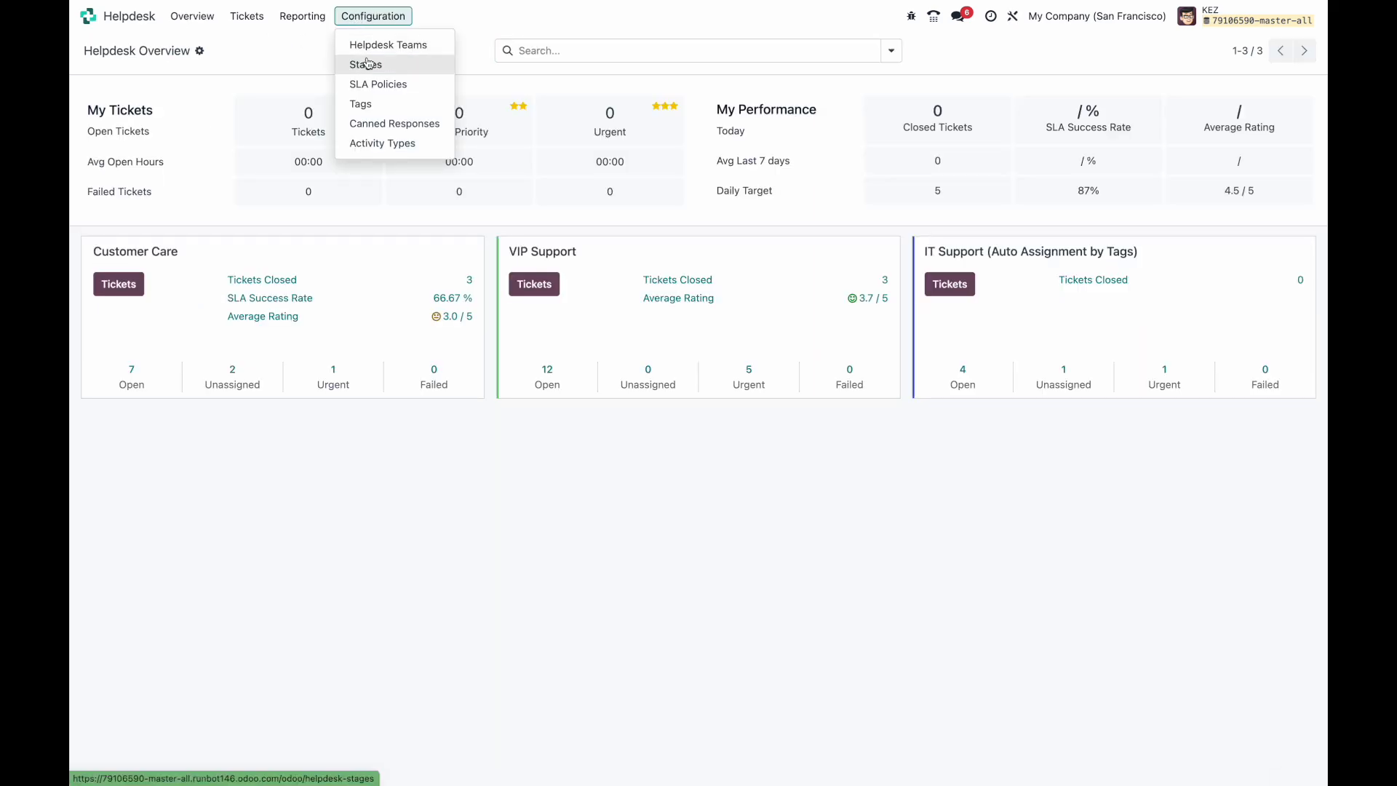
click(372, 46)
click(100, 51)
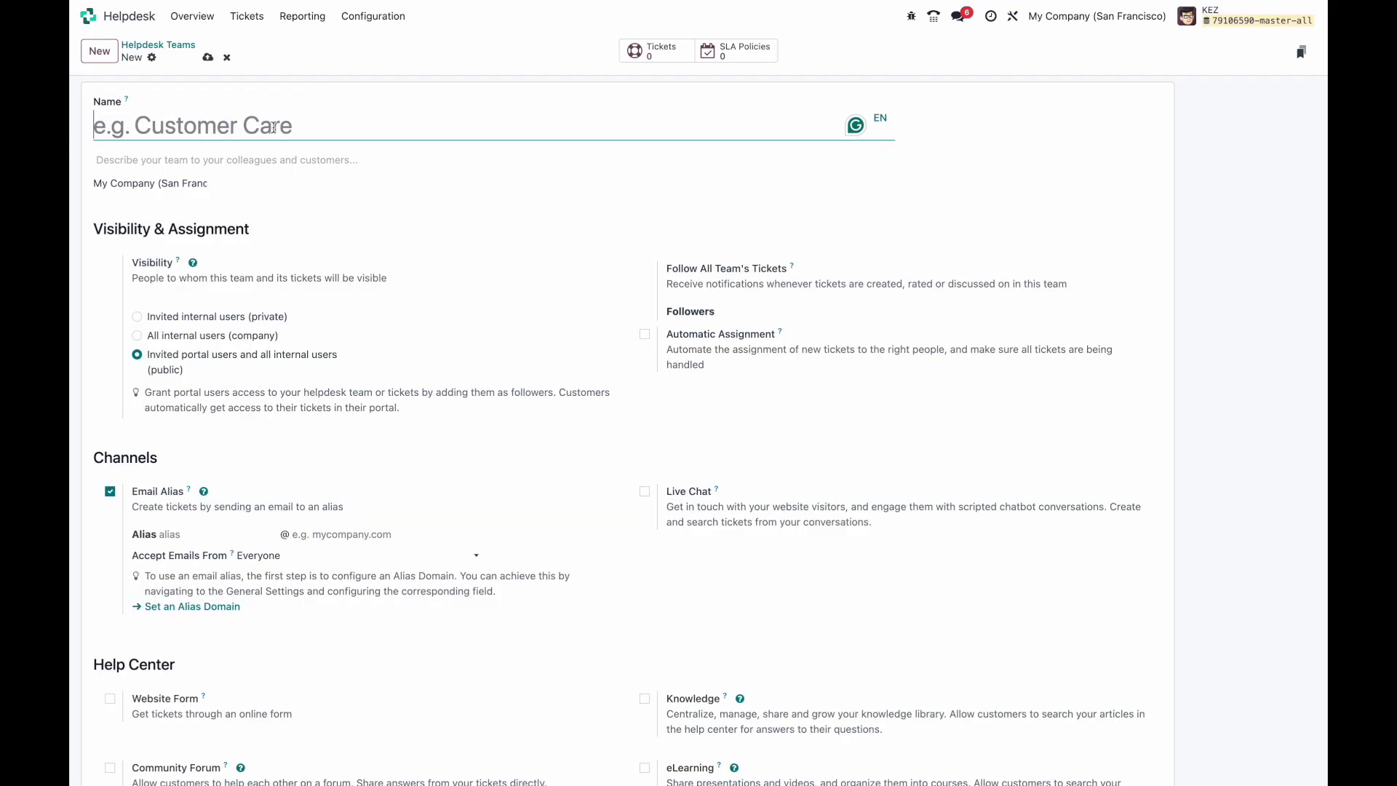
text(Billing)
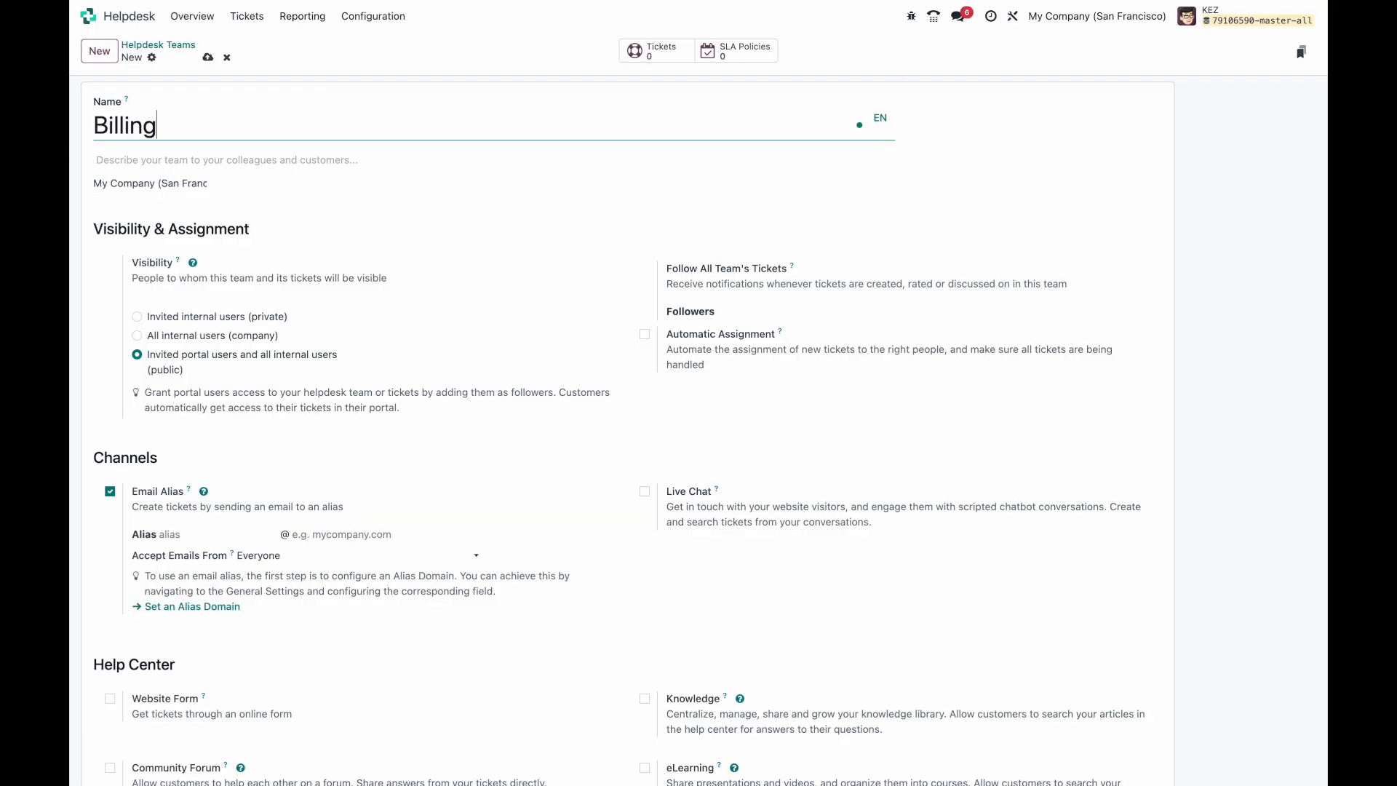
click(207, 57)
click(157, 44)
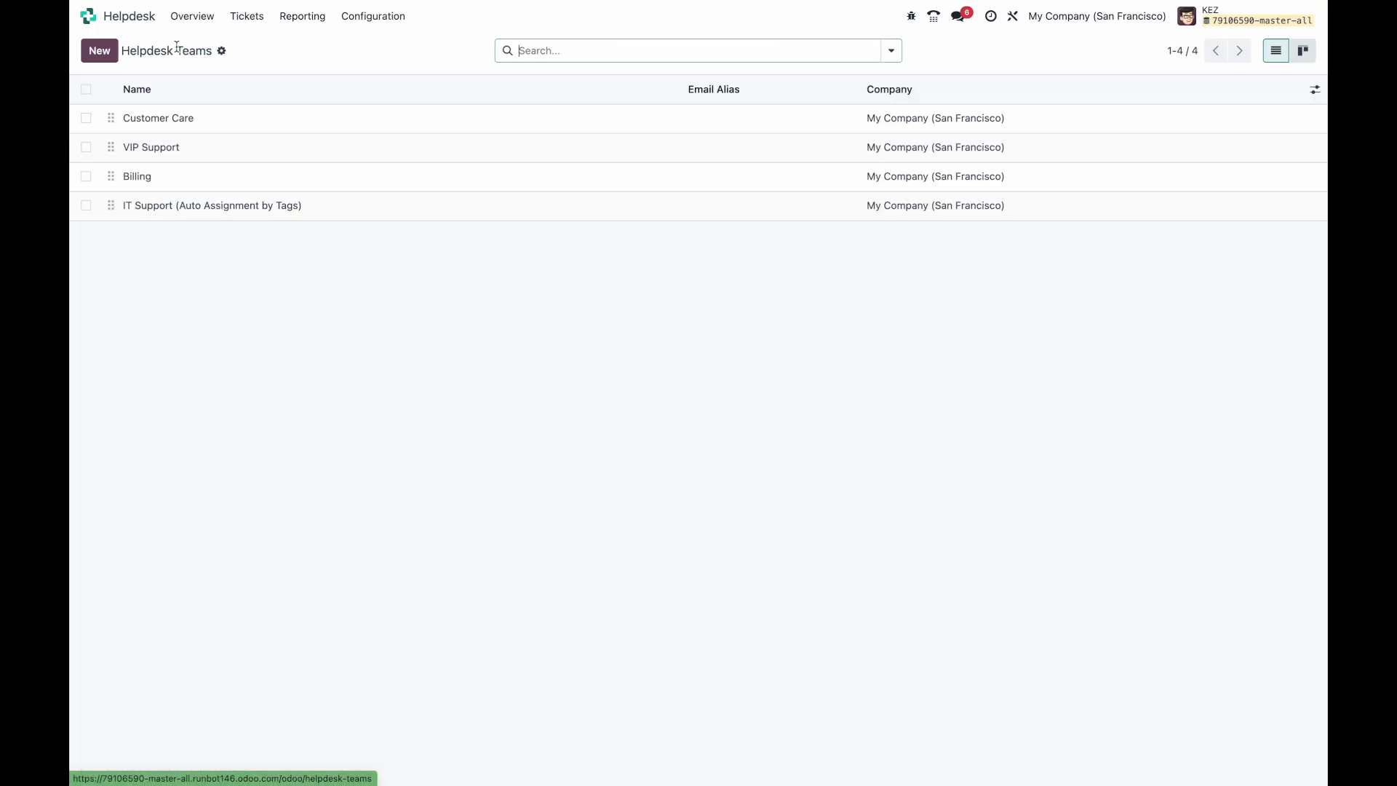
click(112, 174)
drag(112, 174, 111, 147)
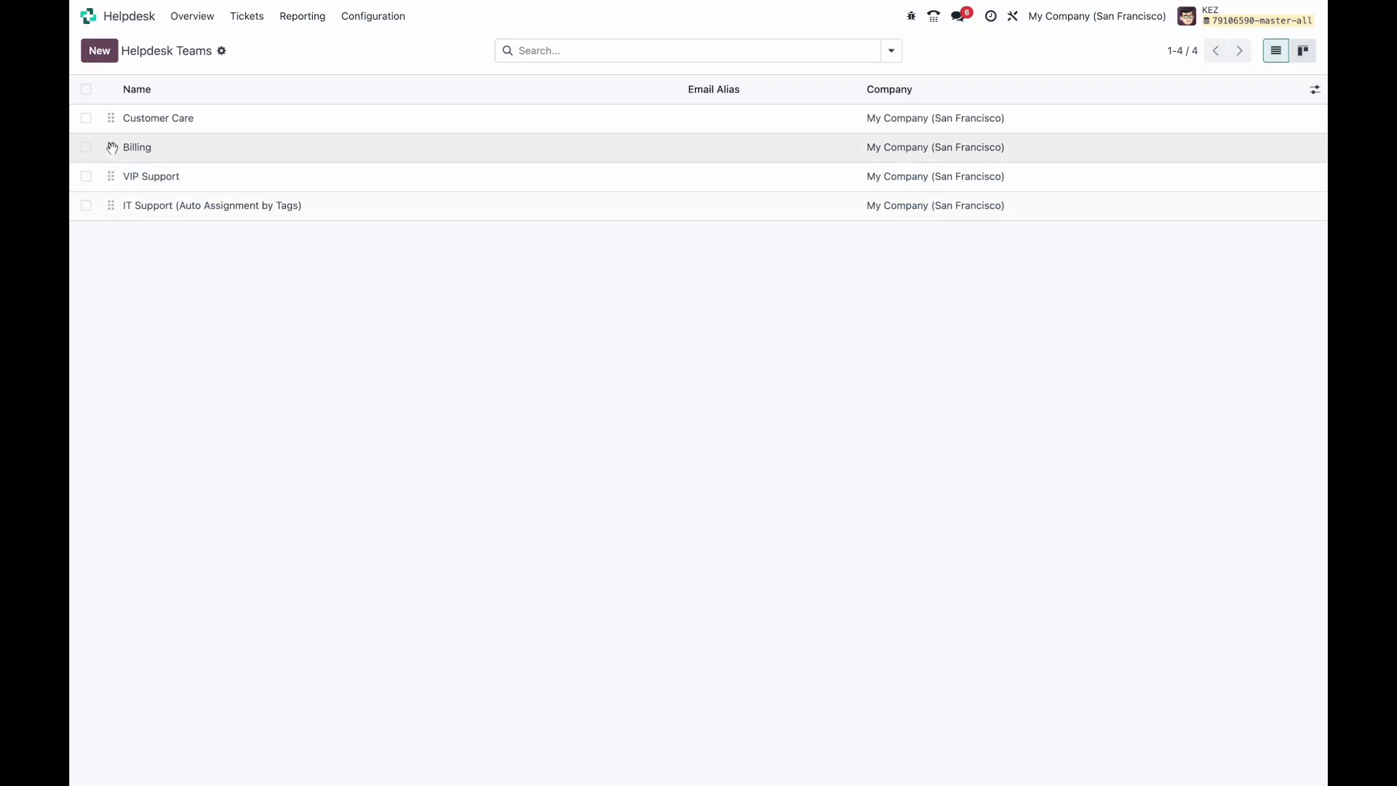
Step: Create and save a Network Outage helpdesk team
click(102, 51)
text(Network Outage)
click(211, 61)
click(208, 59)
click(219, 45)
click(230, 58)
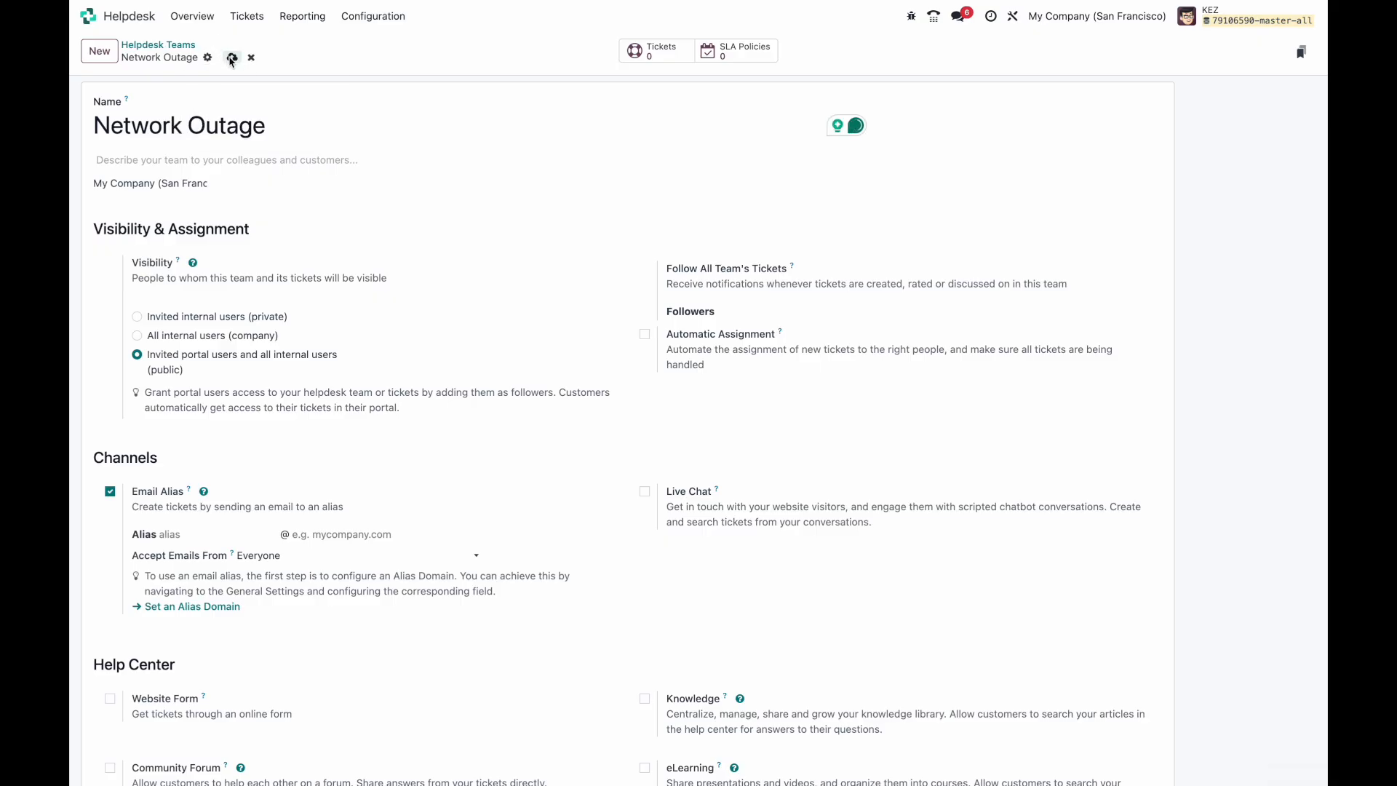
Step: Create and save a Returns helpdesk team, then go back to the teams list
key(alt+c)
text(REtu)
key(BackSpace)
key(BackSpace)
key(BackSpace)
text(eturns)
click(209, 59)
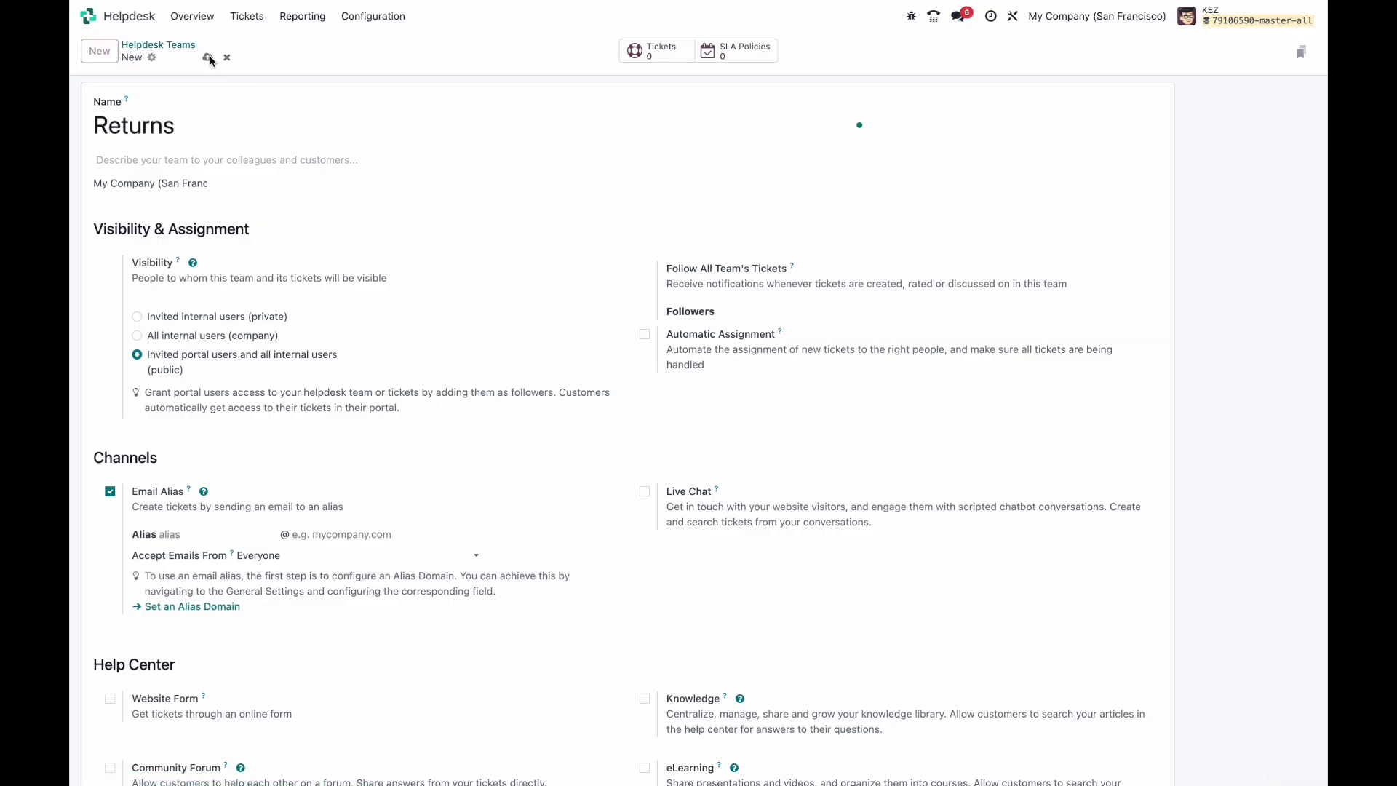
click(158, 46)
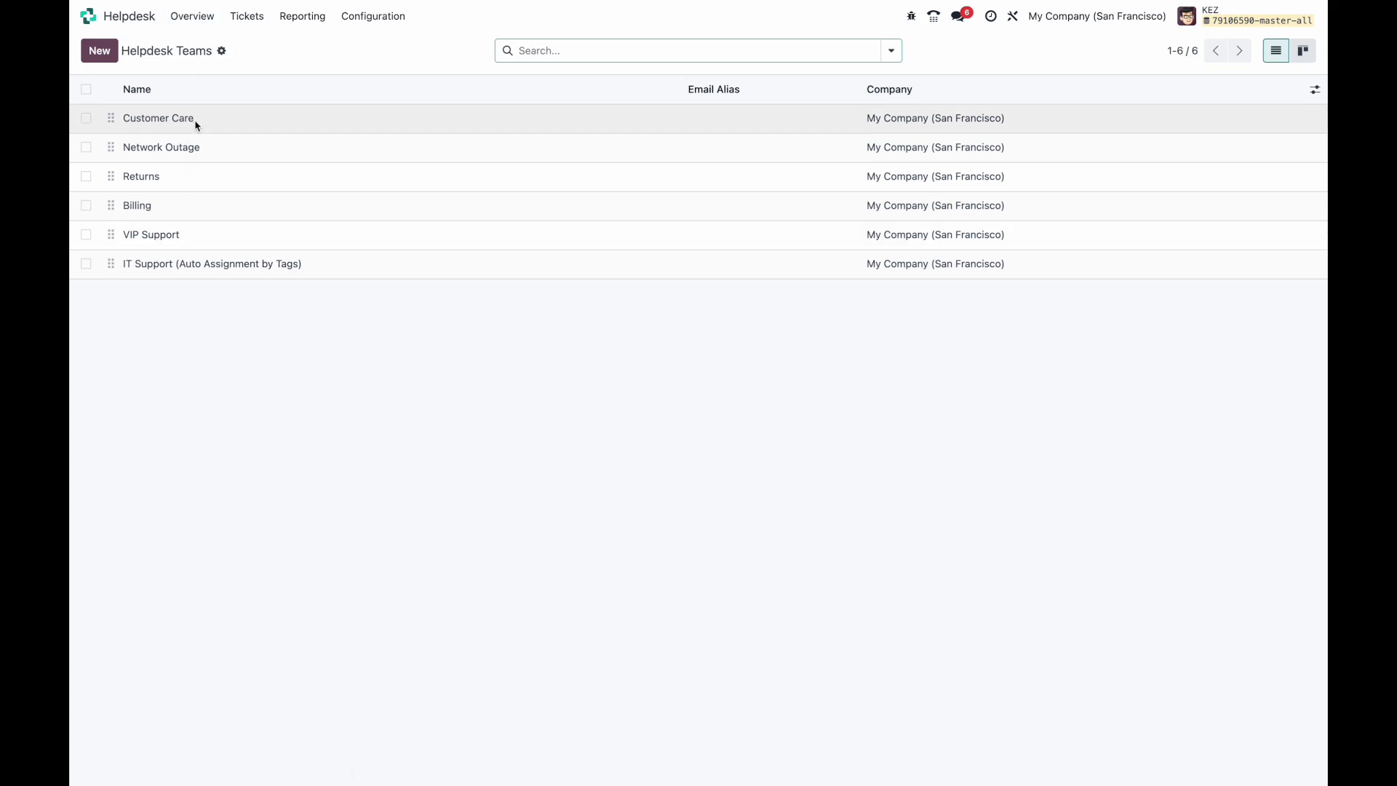
Step: Open the Customer Care tickets and their Studio Automations list
click(202, 24)
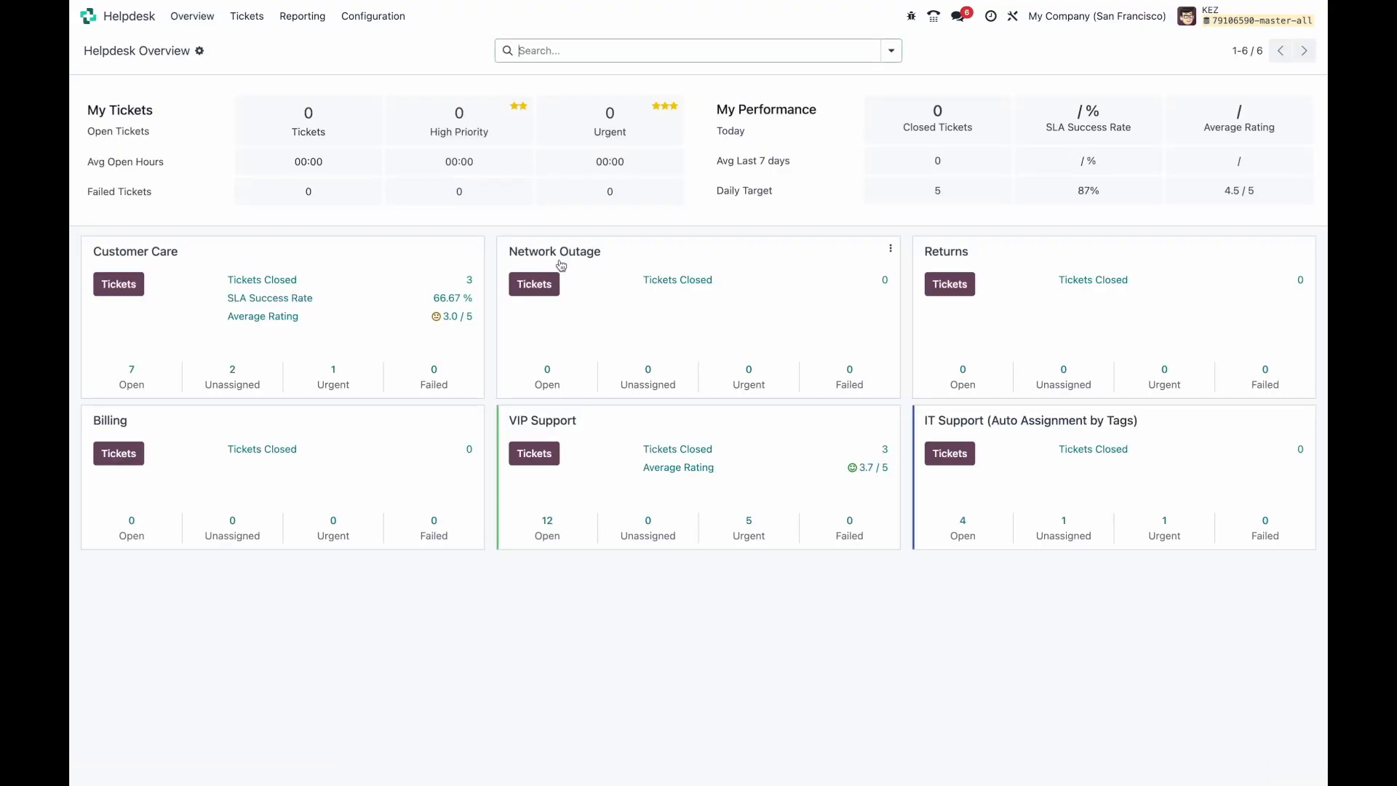
click(118, 283)
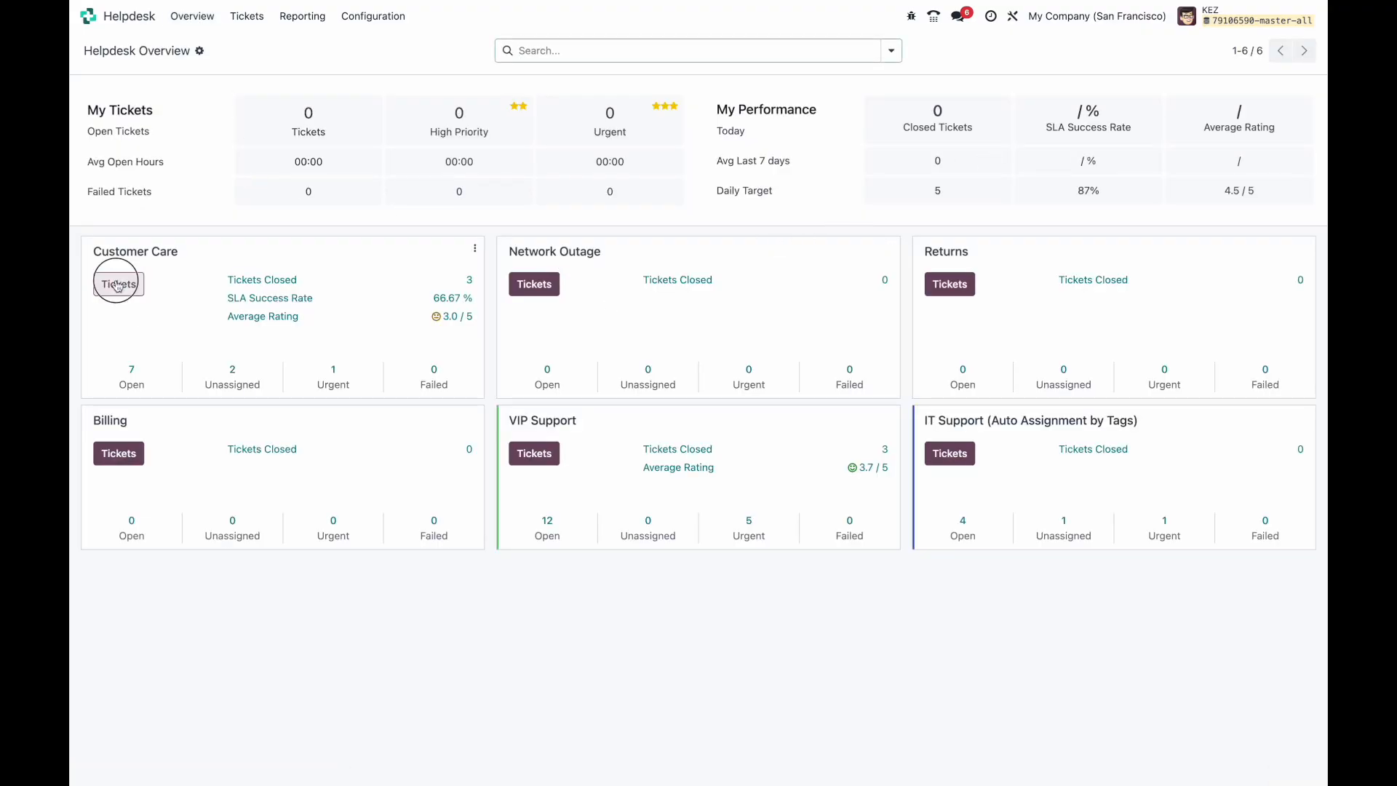
click(1014, 16)
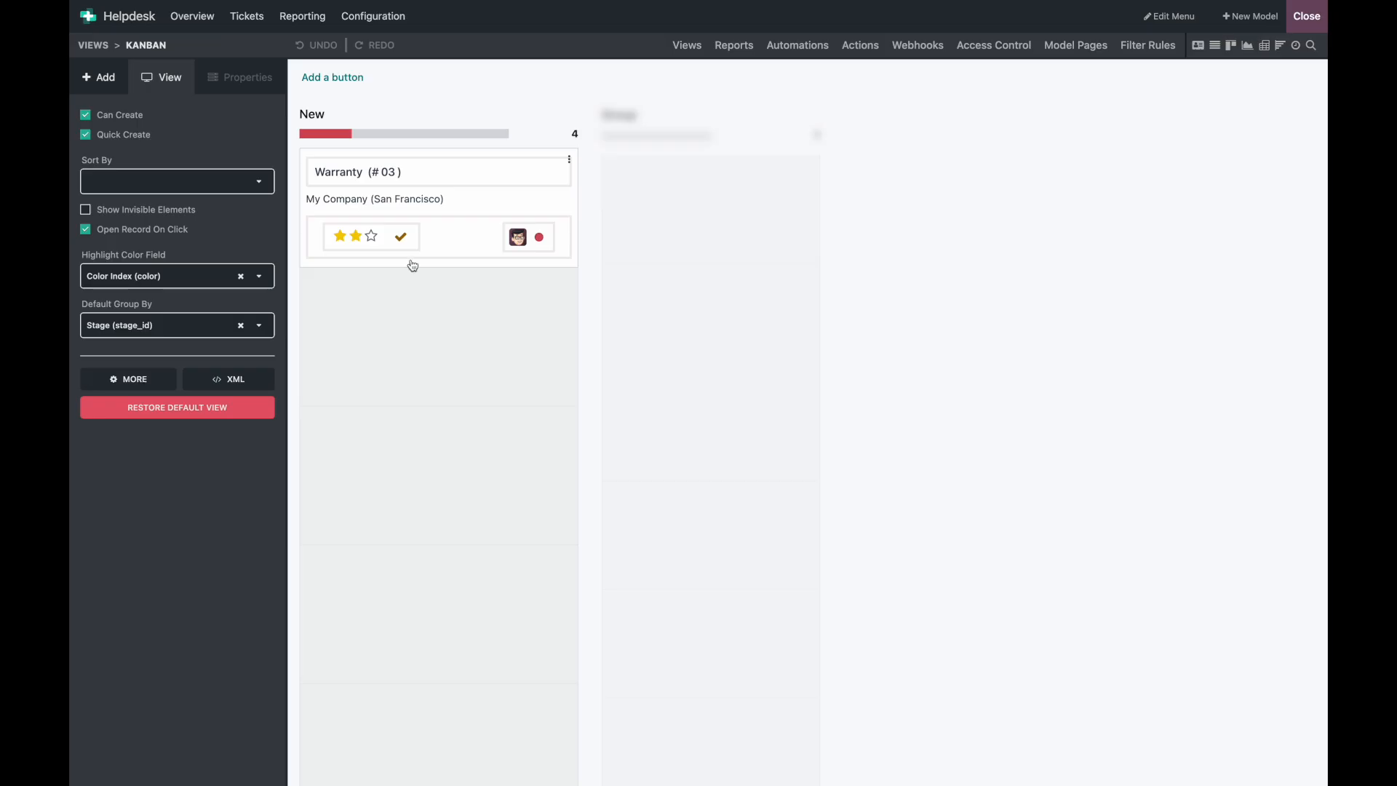
click(798, 46)
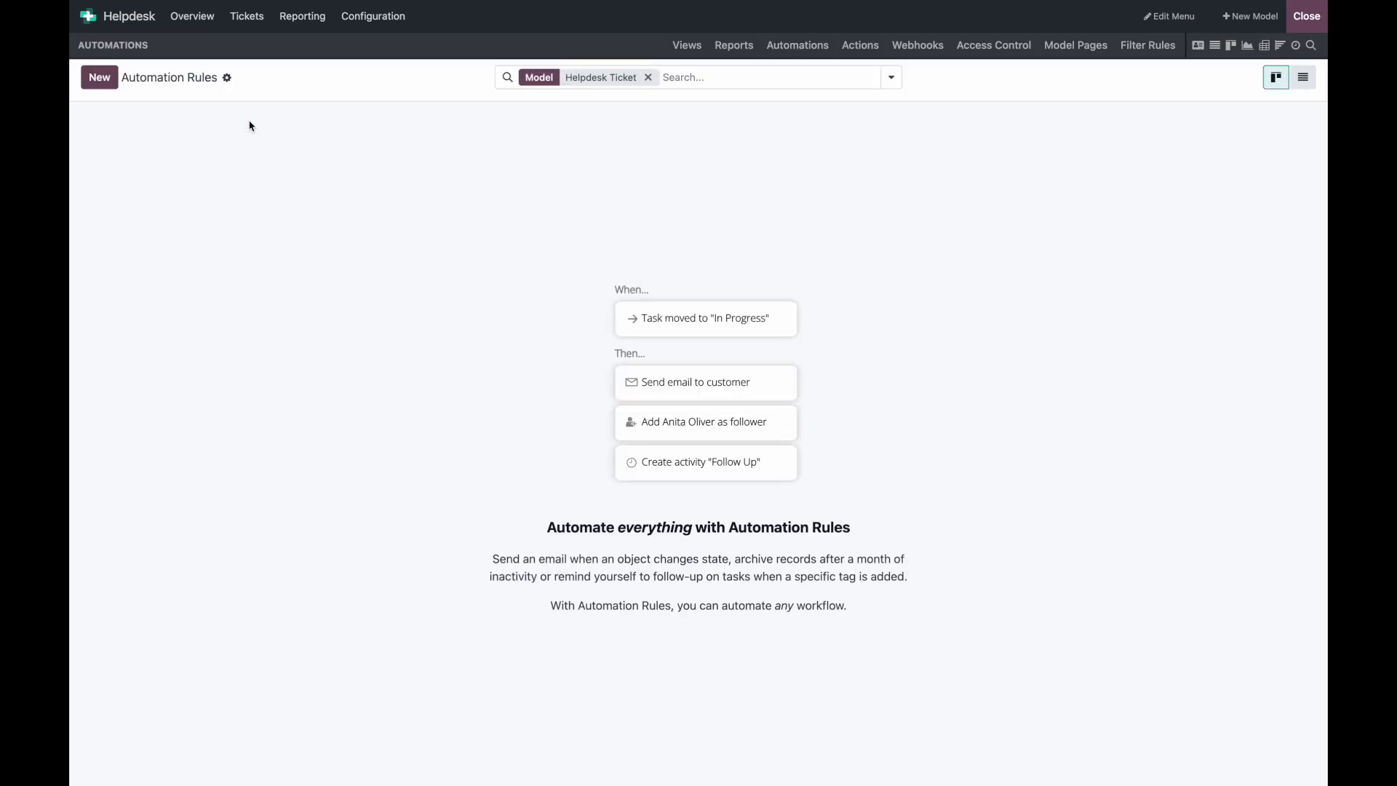
Step: Create a rule named 'Assign the Helpdesk Team with AI' triggered when Stage is set to New
click(99, 77)
text(A)
key(BackSpace)
text(Customer)
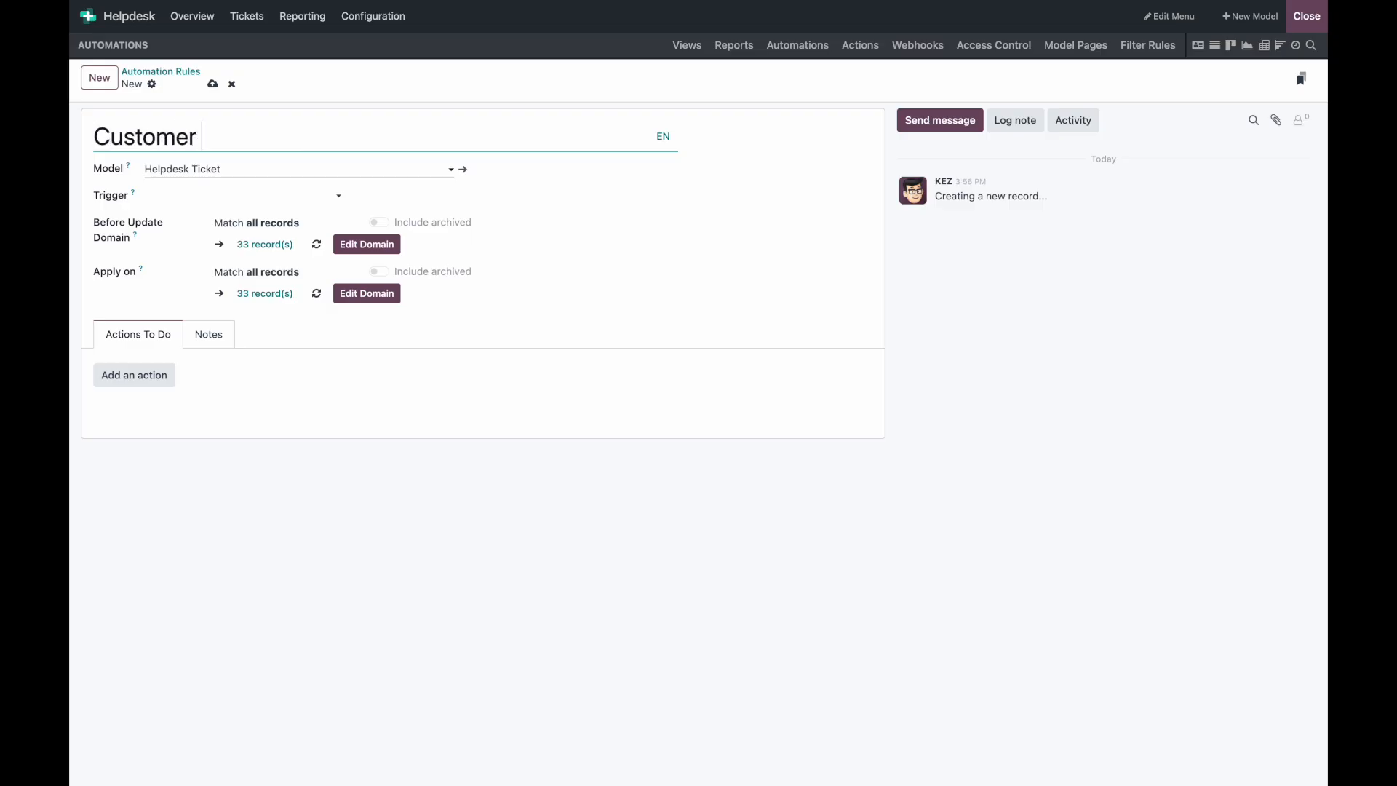
key(alt+BackSpace)
text(Assign the)
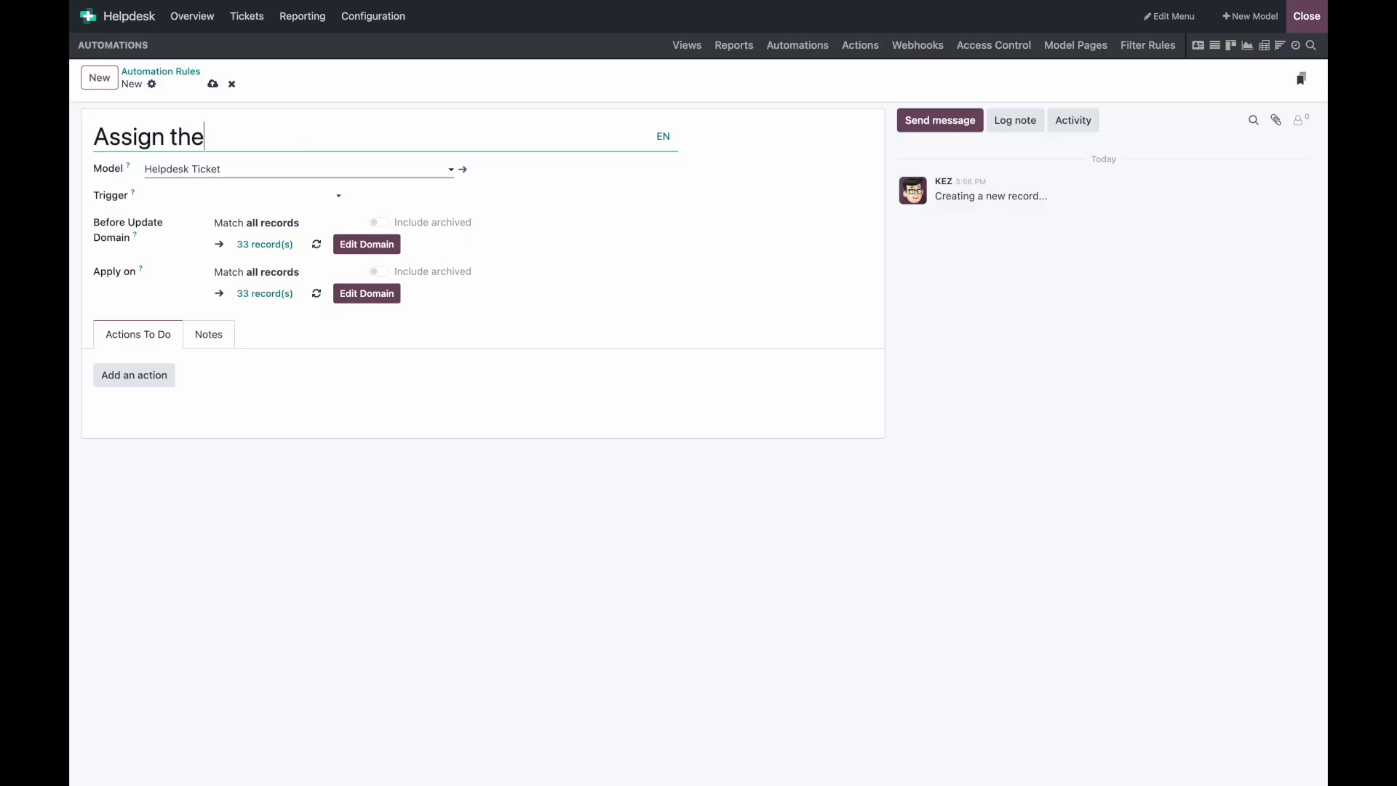
text( Helpdesk Team with AI)
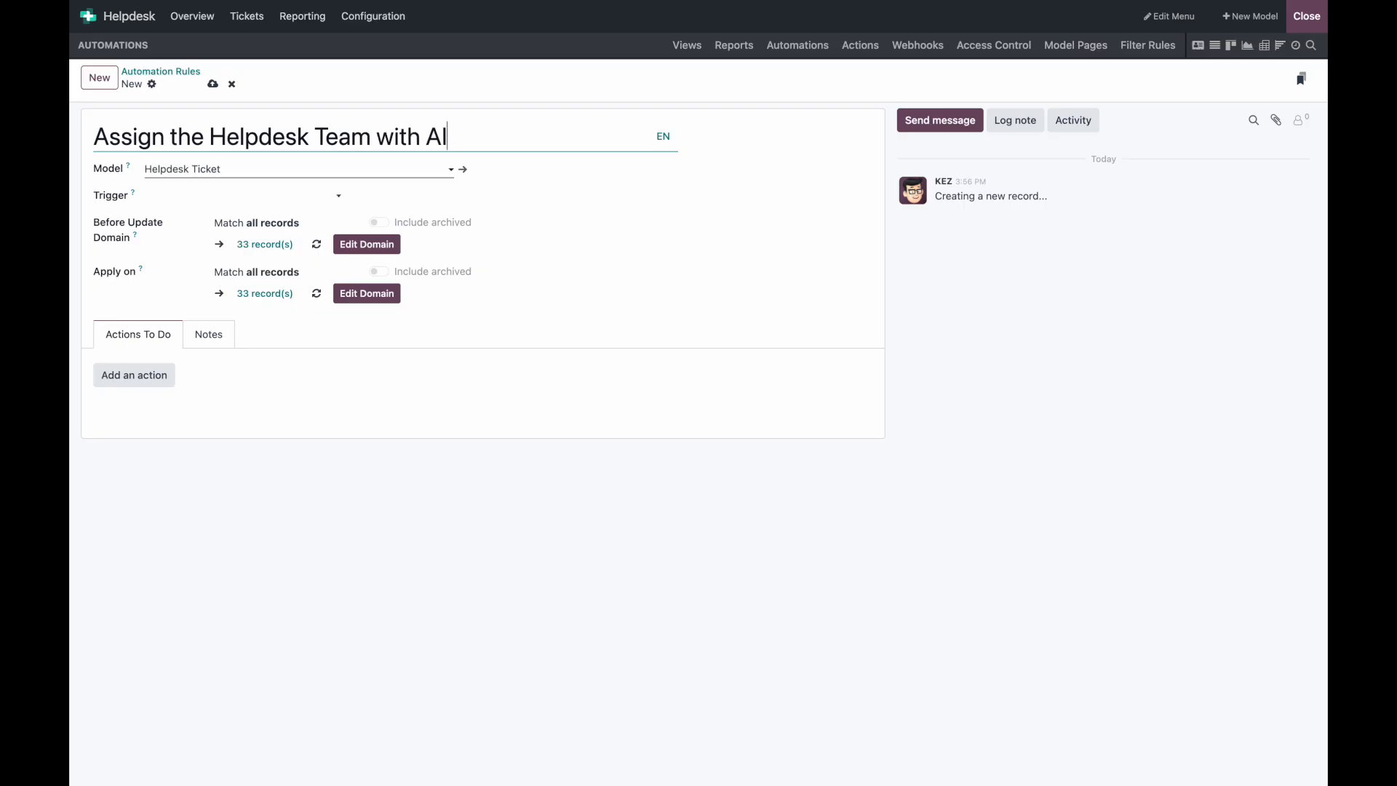
click(240, 198)
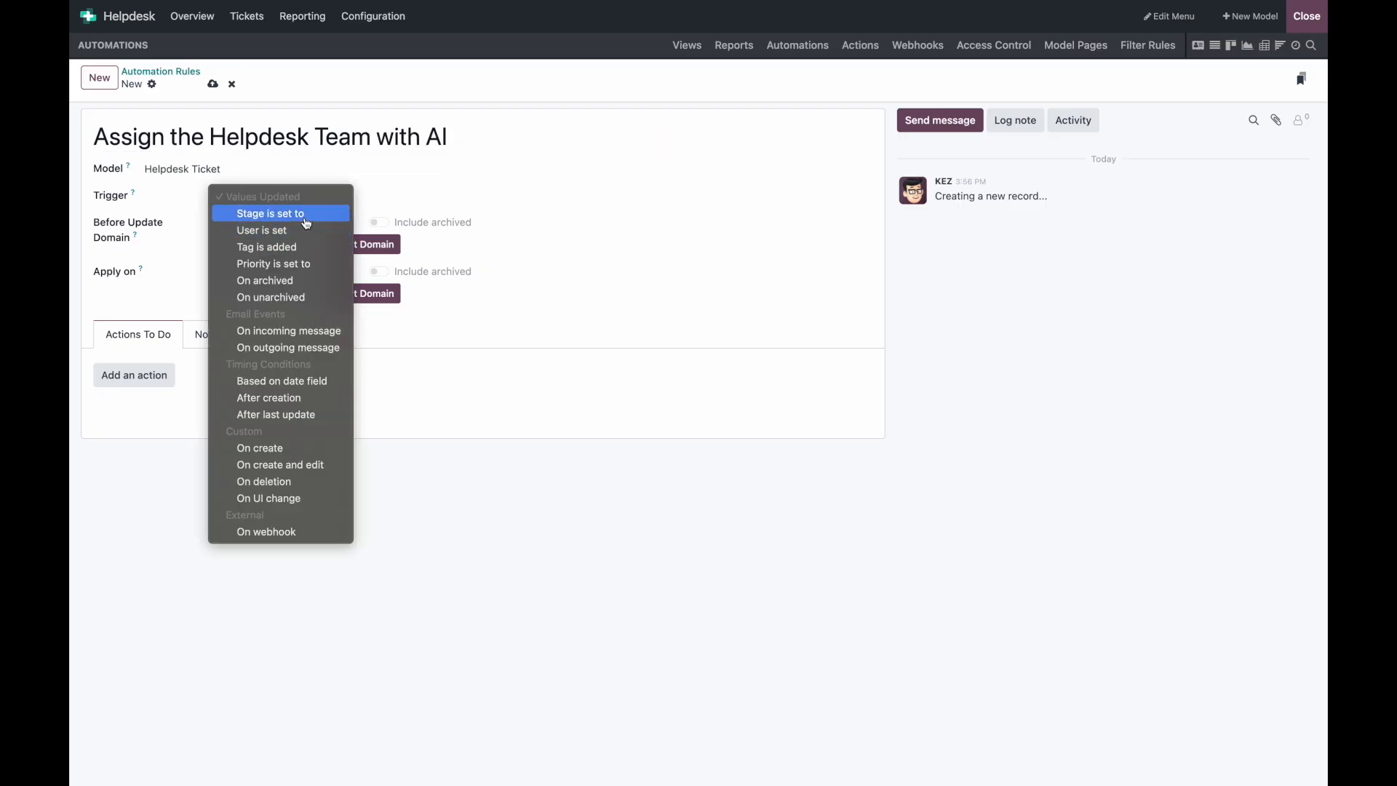
click(306, 215)
click(393, 196)
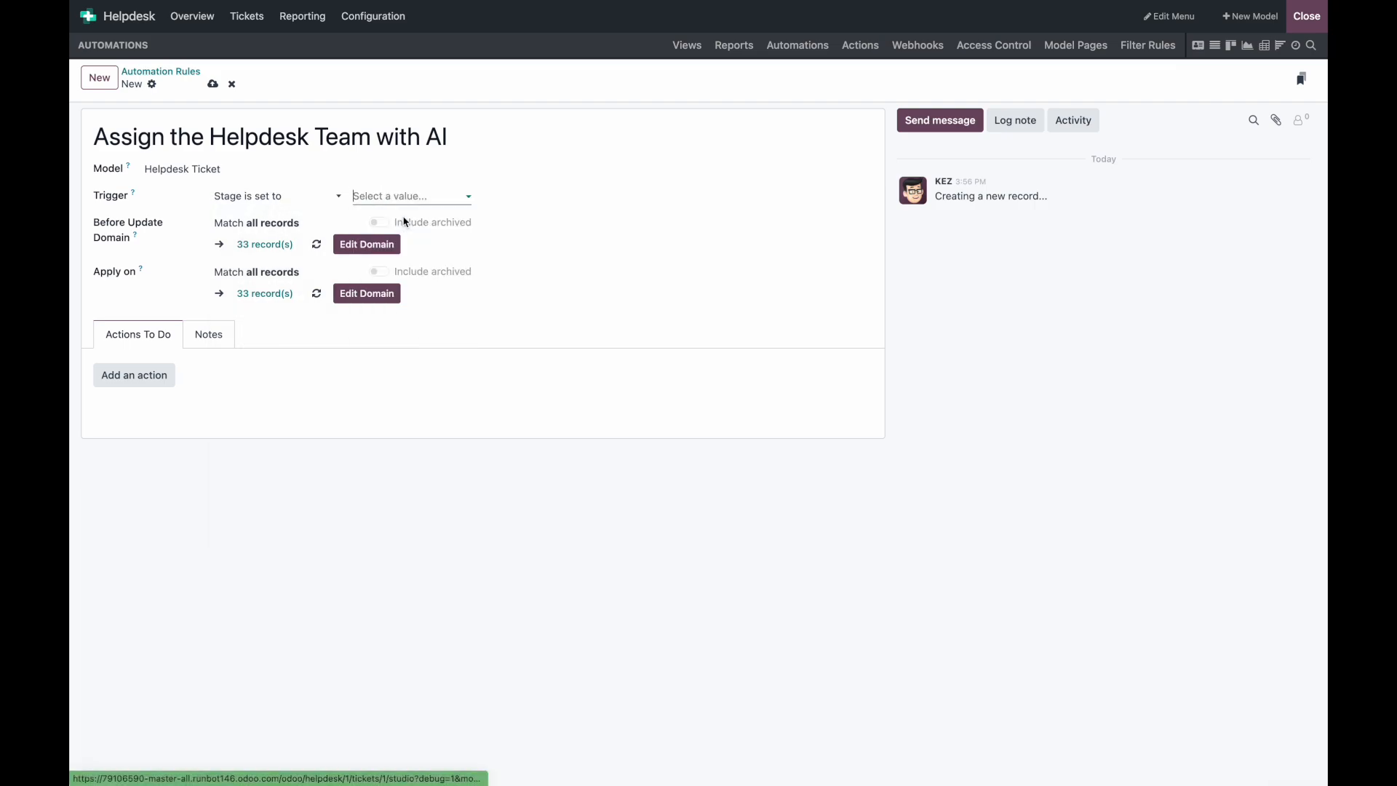
click(156, 397)
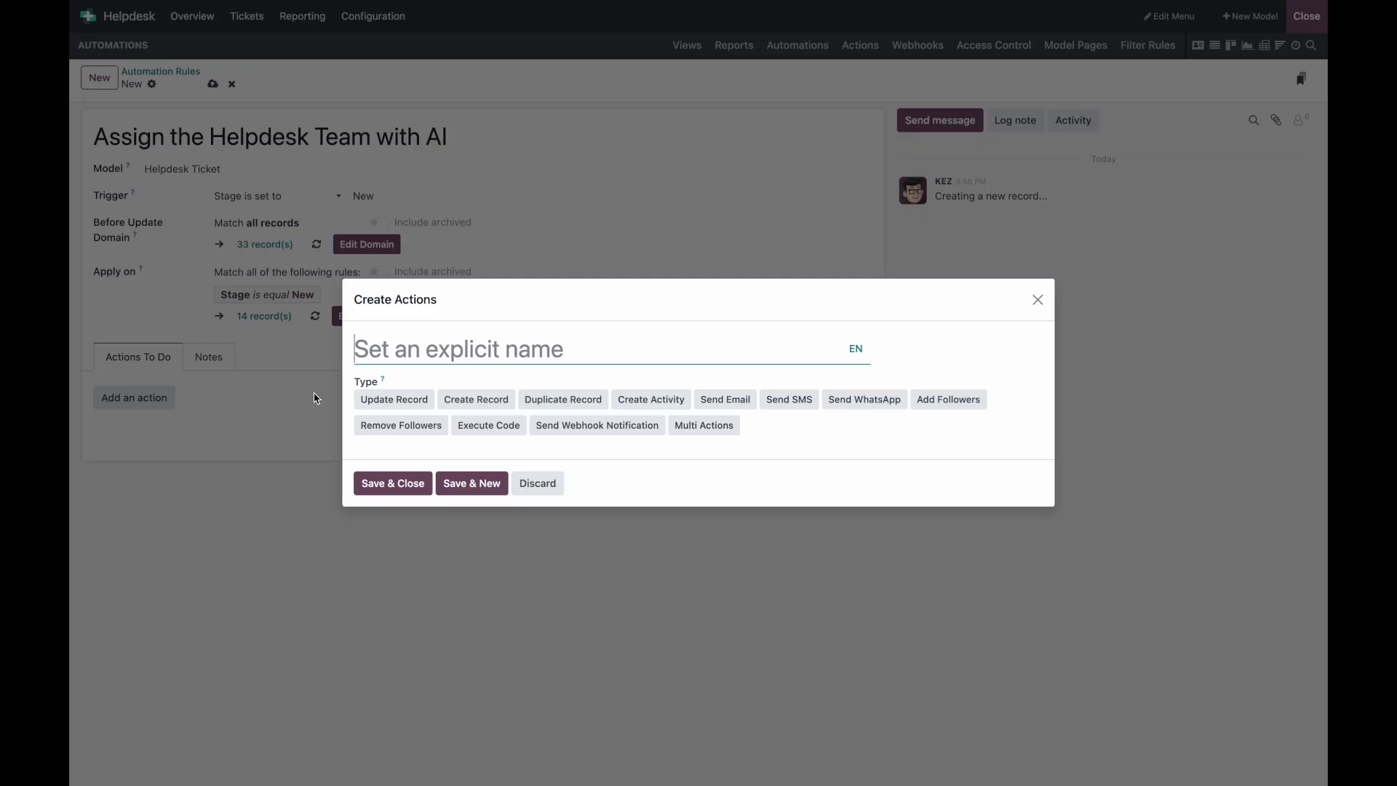
Step: Make the action update the record's Helpdesk Team field with AI
click(415, 401)
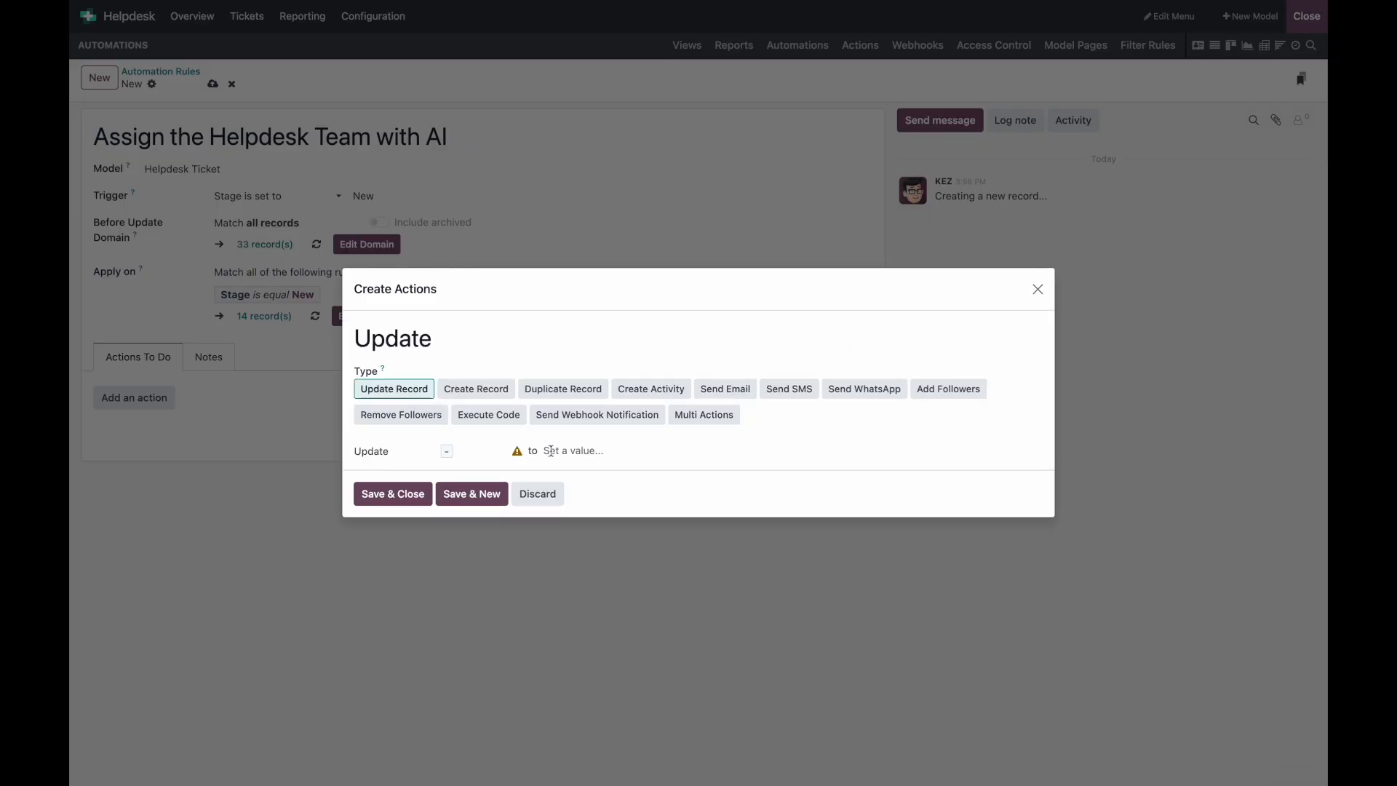
click(405, 453)
click(429, 493)
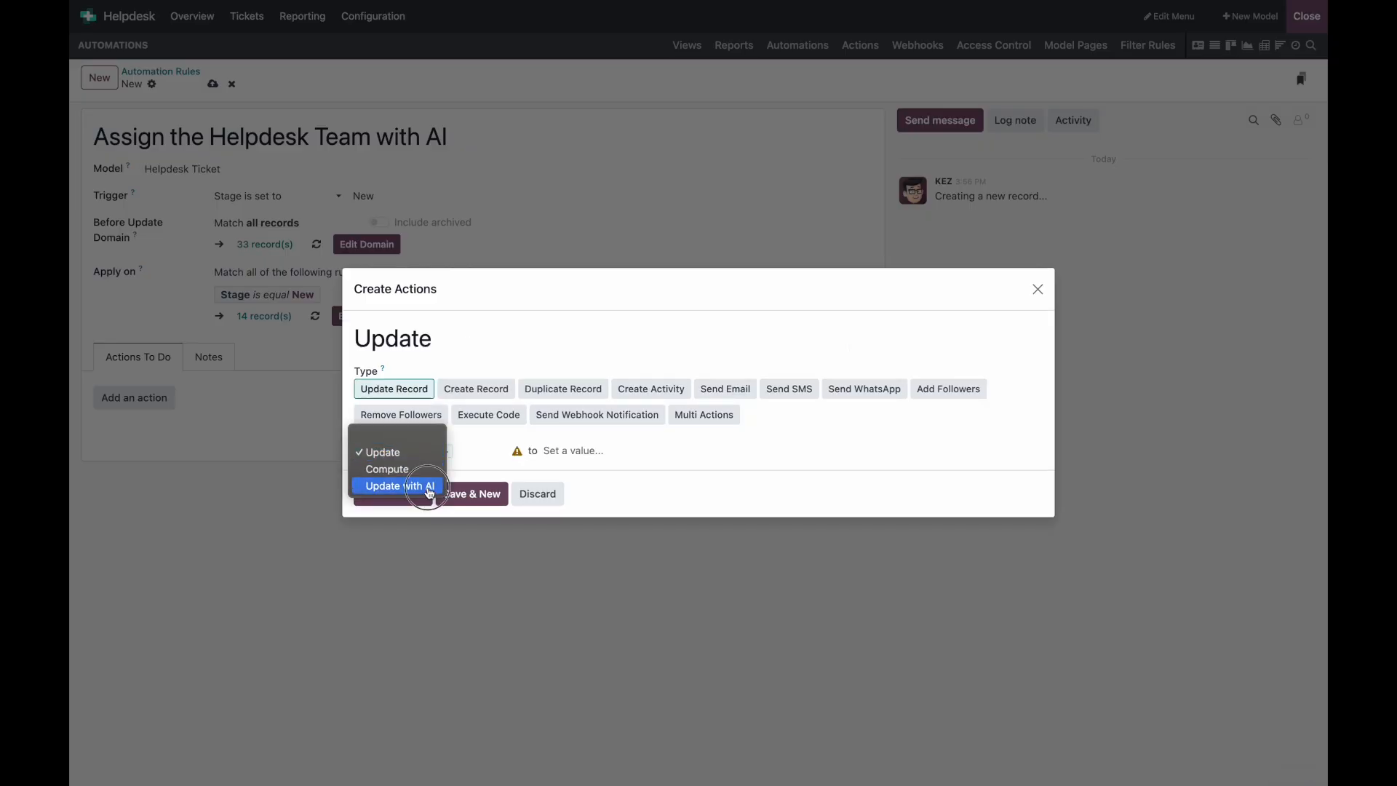
click(492, 456)
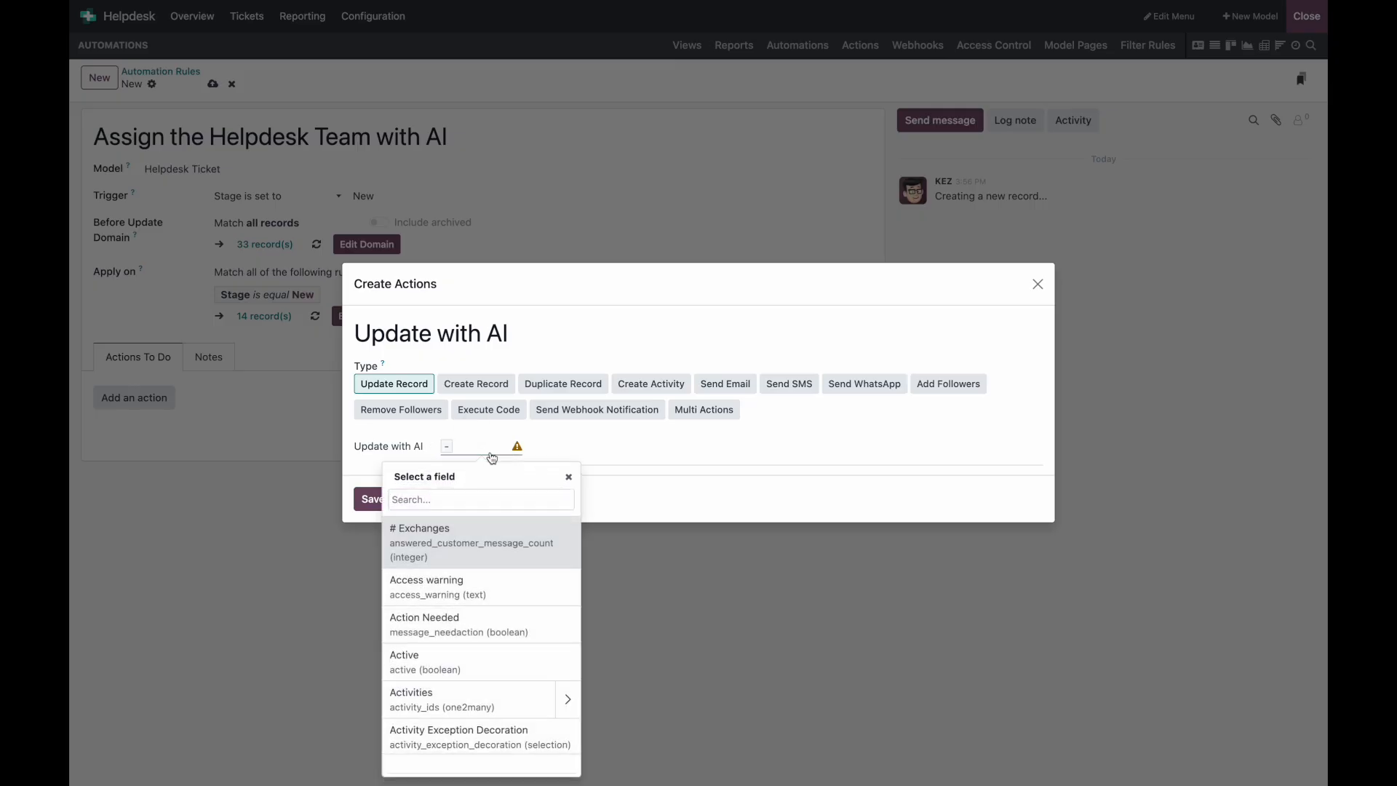
text(sale)
key(ctrl+a)
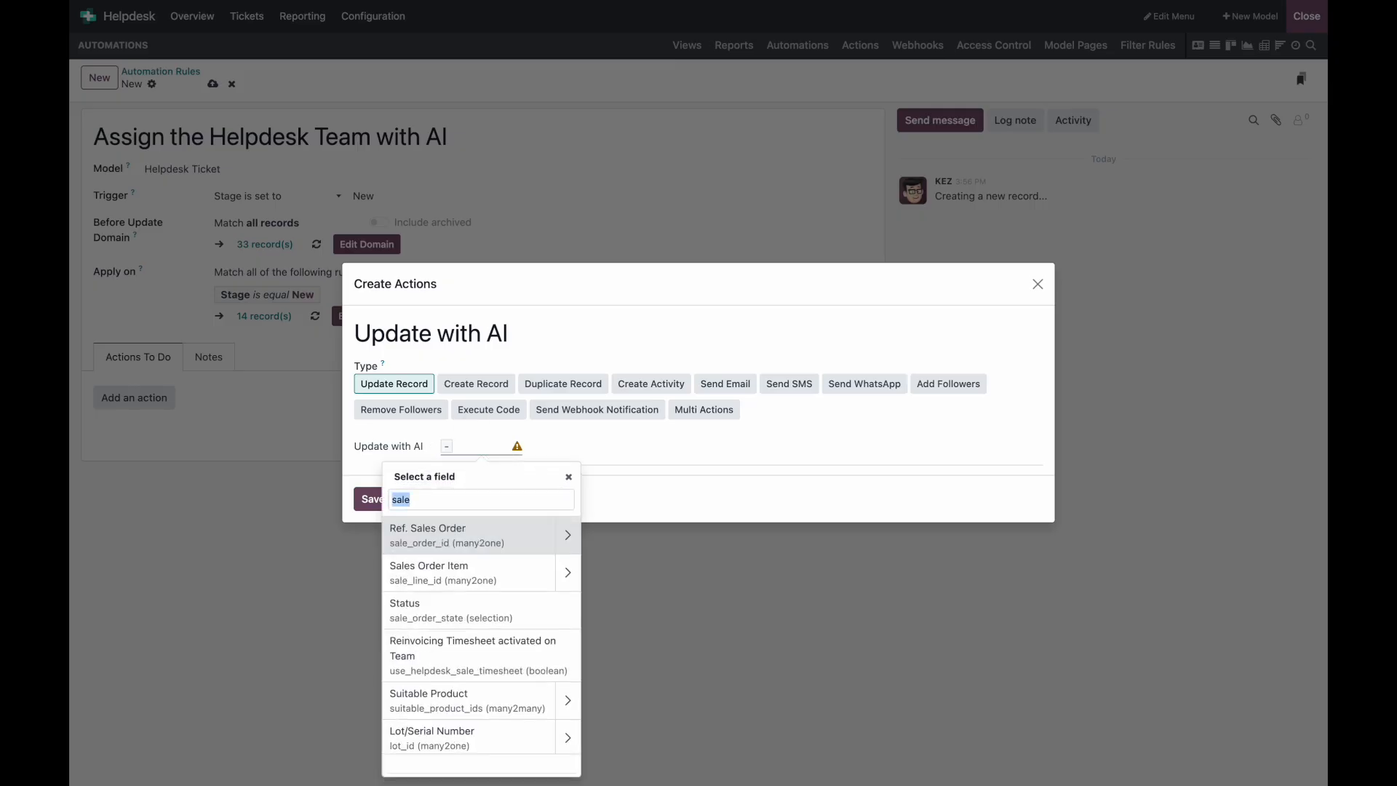
text(team)
click(484, 534)
Step: Write a prompt asking for the most appropriate helpdesk team, referencing the Description field
click(601, 447)
text(Based on the description in)
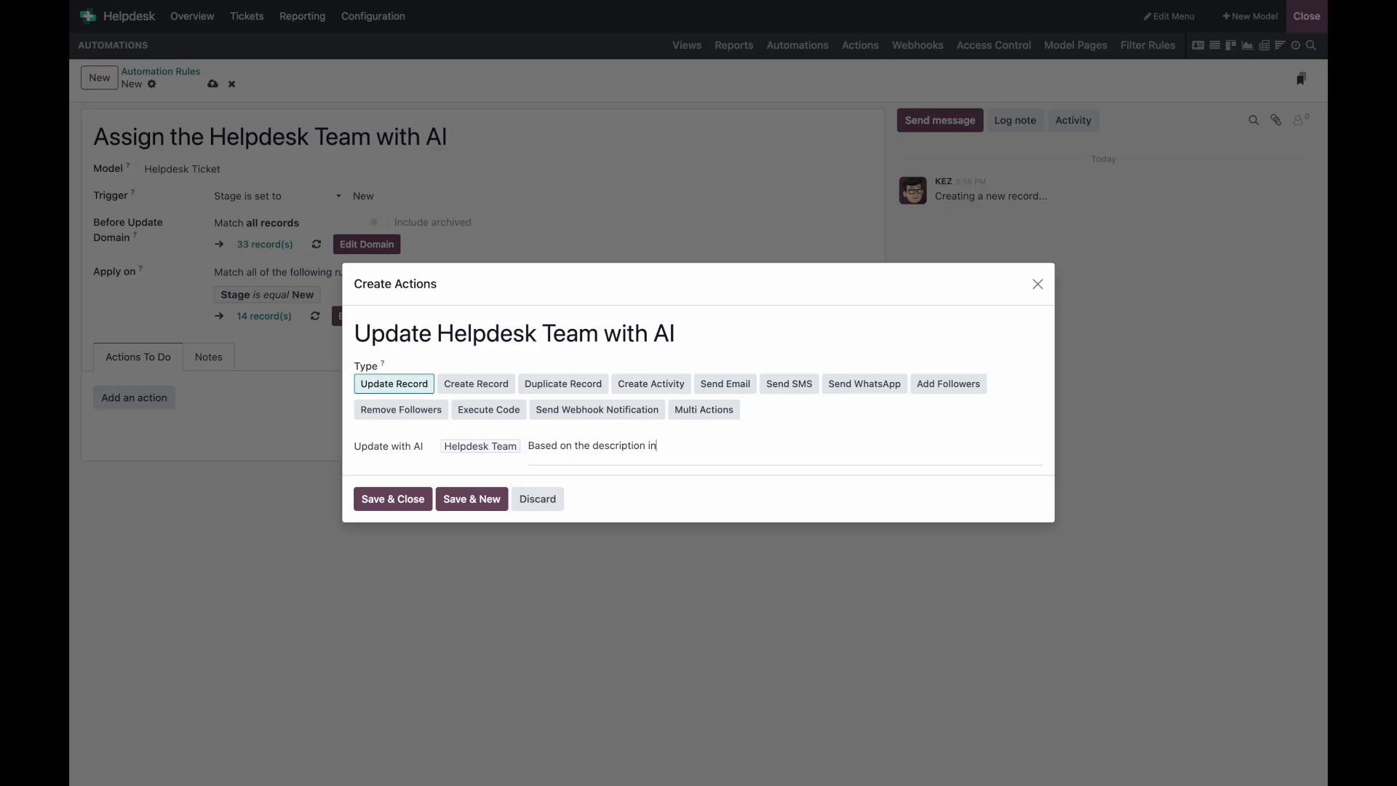
text(omer,)
text( Try to assign this to themost appropr)
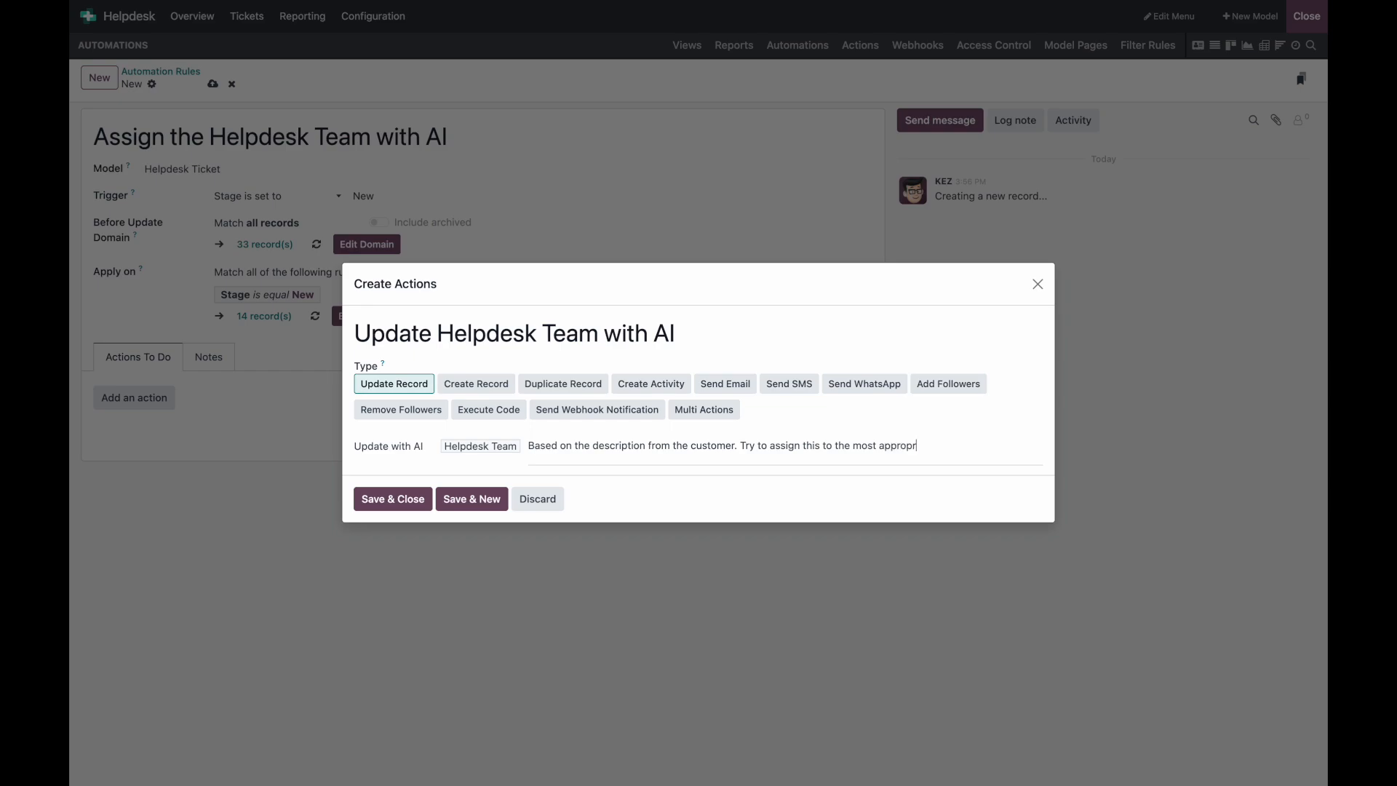
text(iate helpdesk team.)
key(Return)
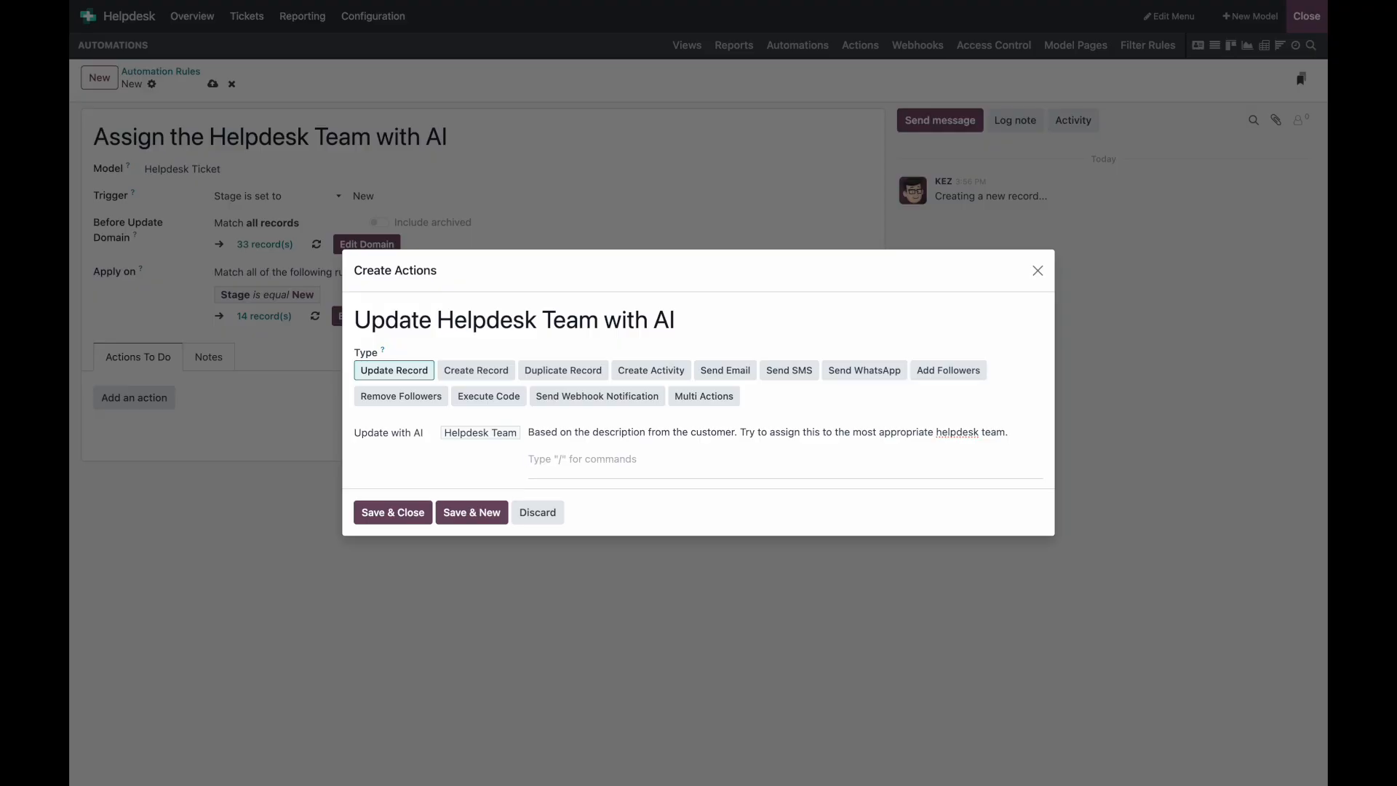
text(/)
click(594, 519)
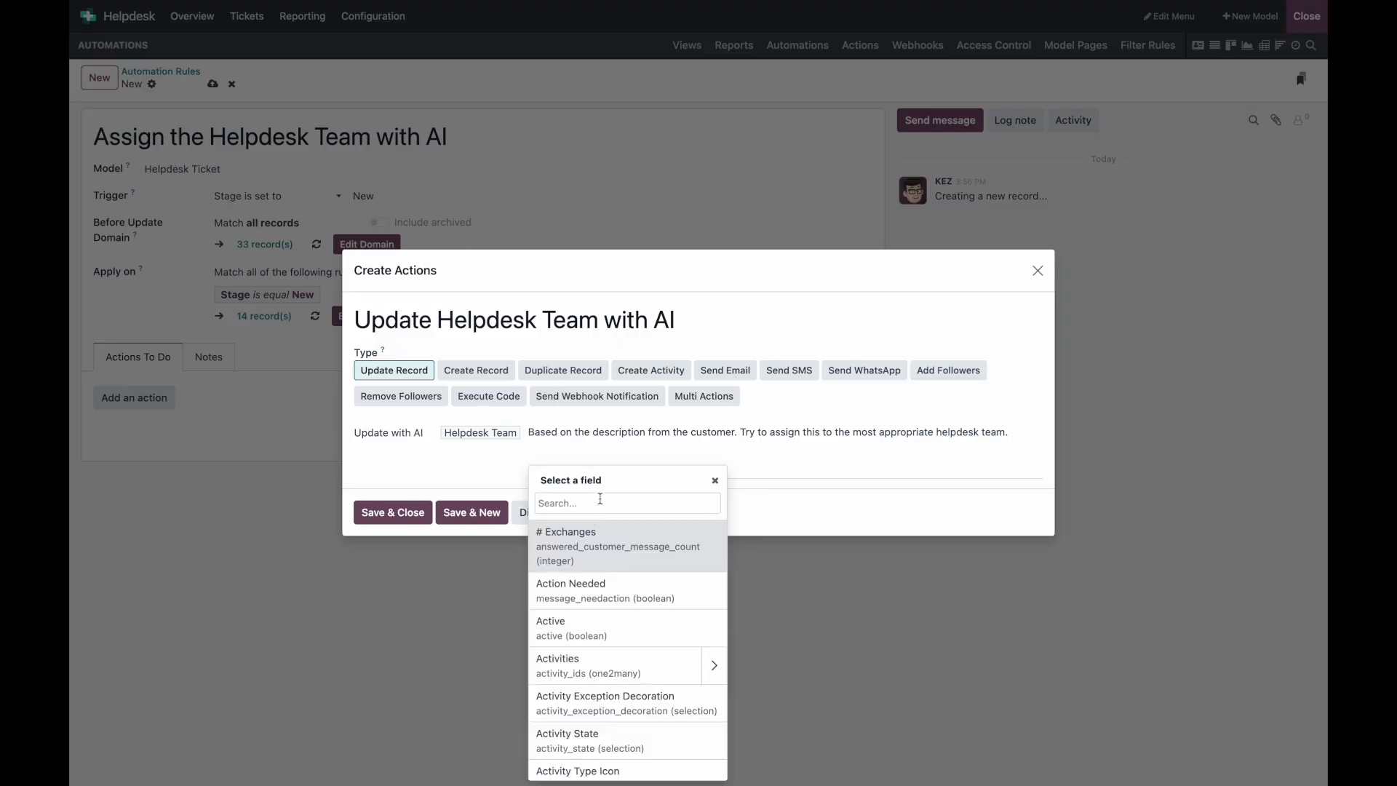
text(desc)
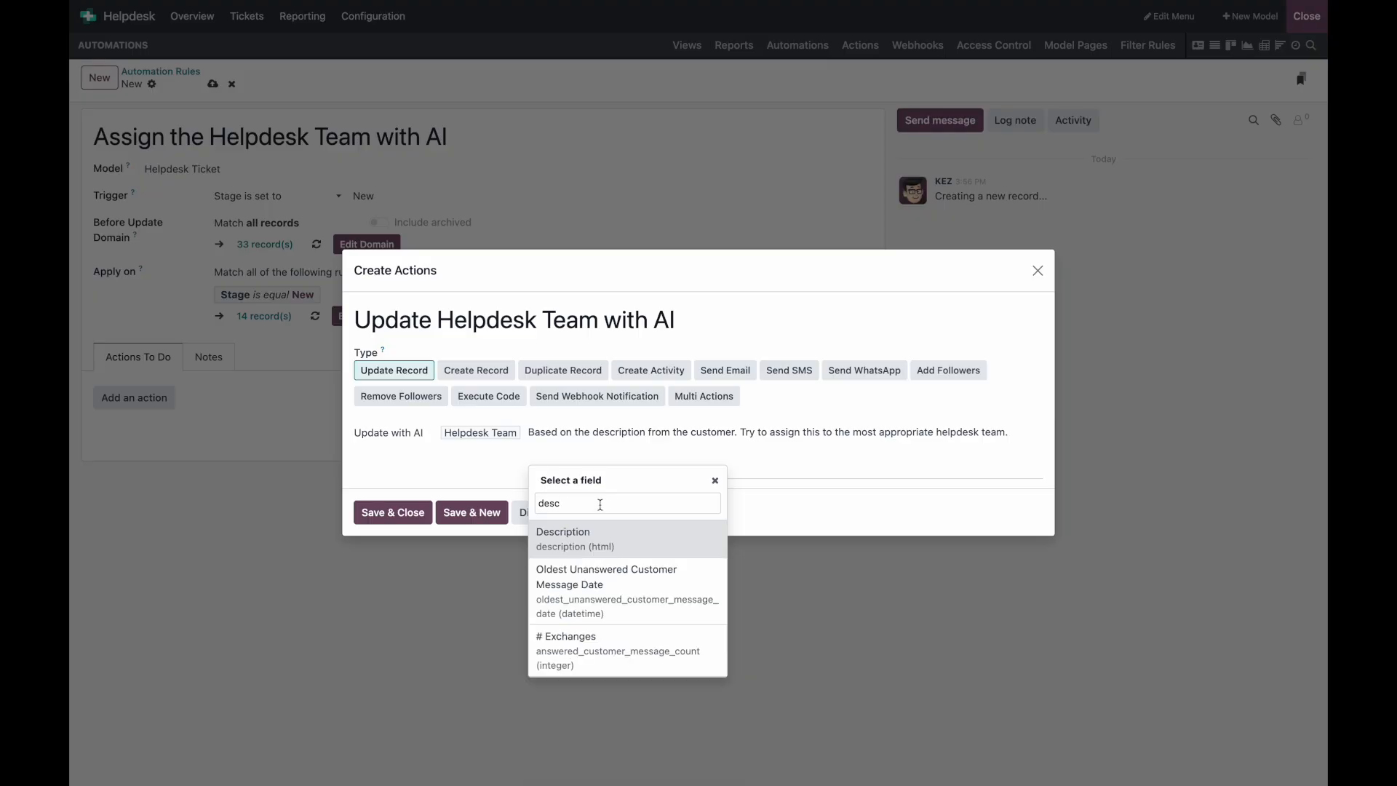
click(584, 538)
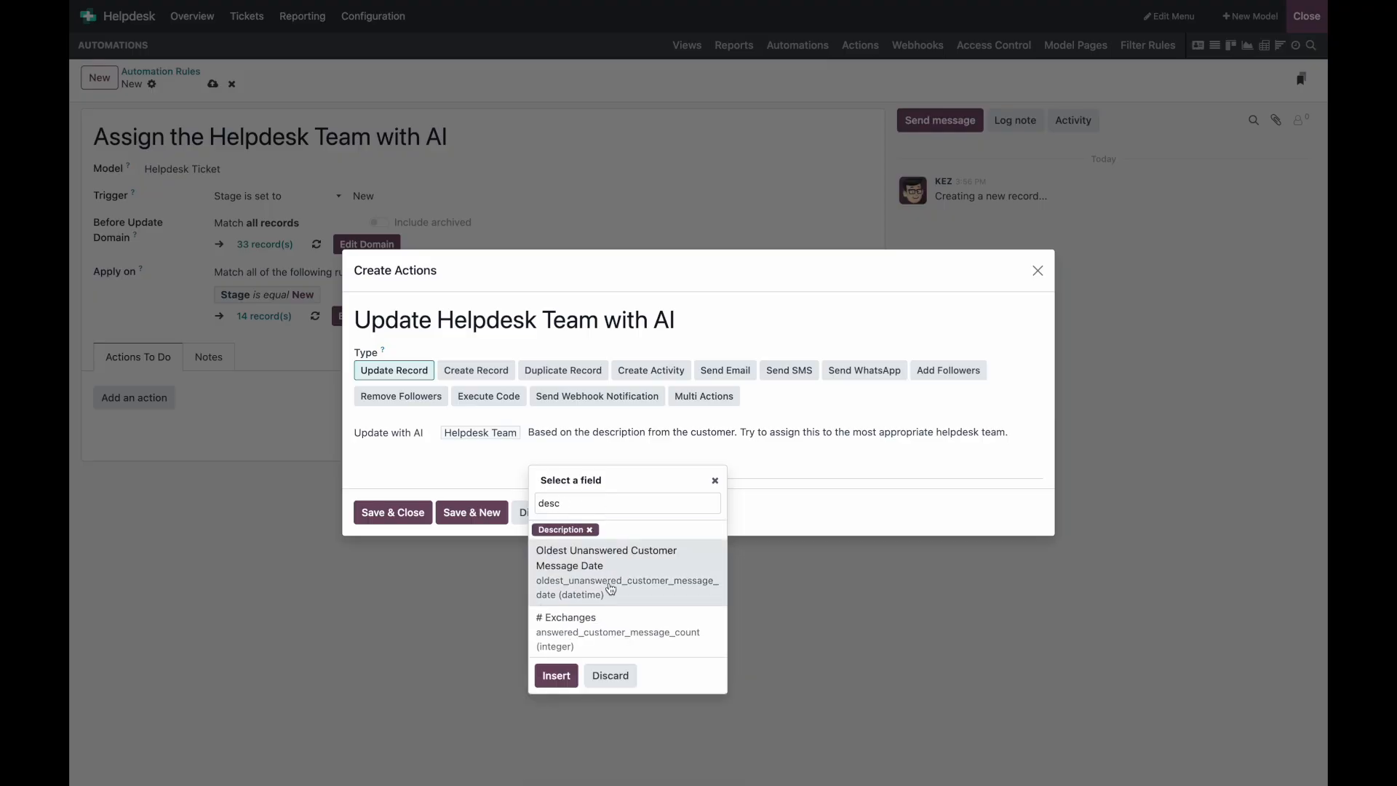
click(556, 676)
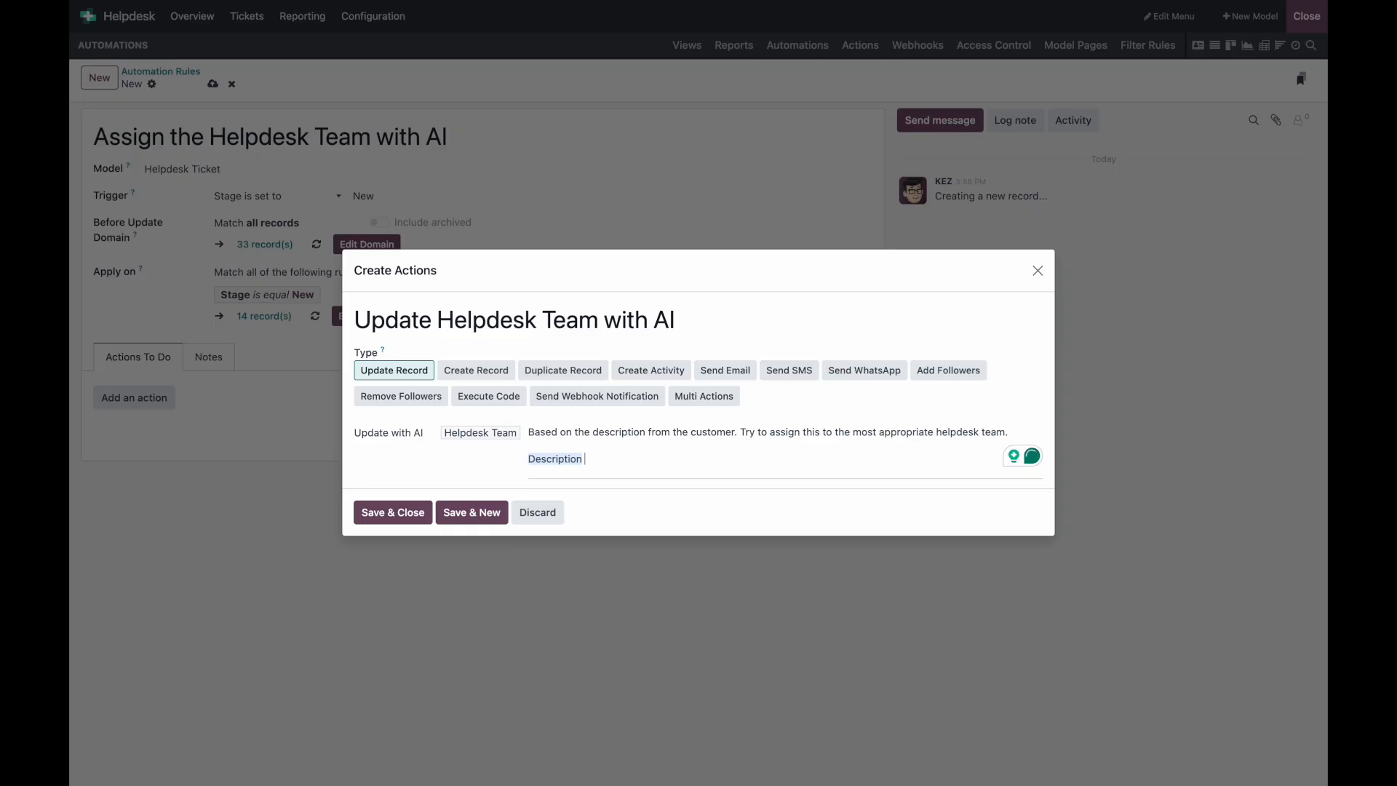
Step: Insert Network Outage, Returns and Billing team references into the prompt, then save and close the rule
text(/)
click(664, 555)
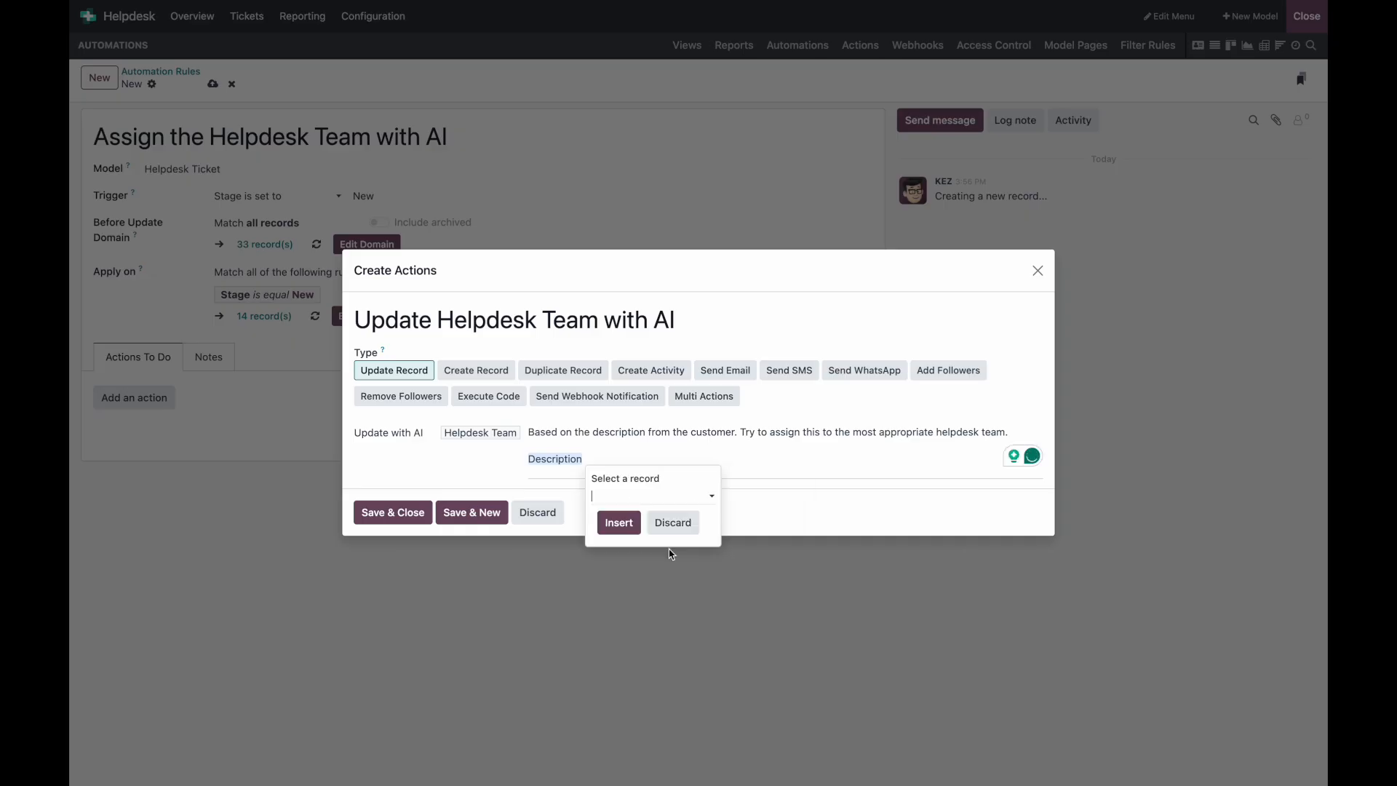
click(625, 498)
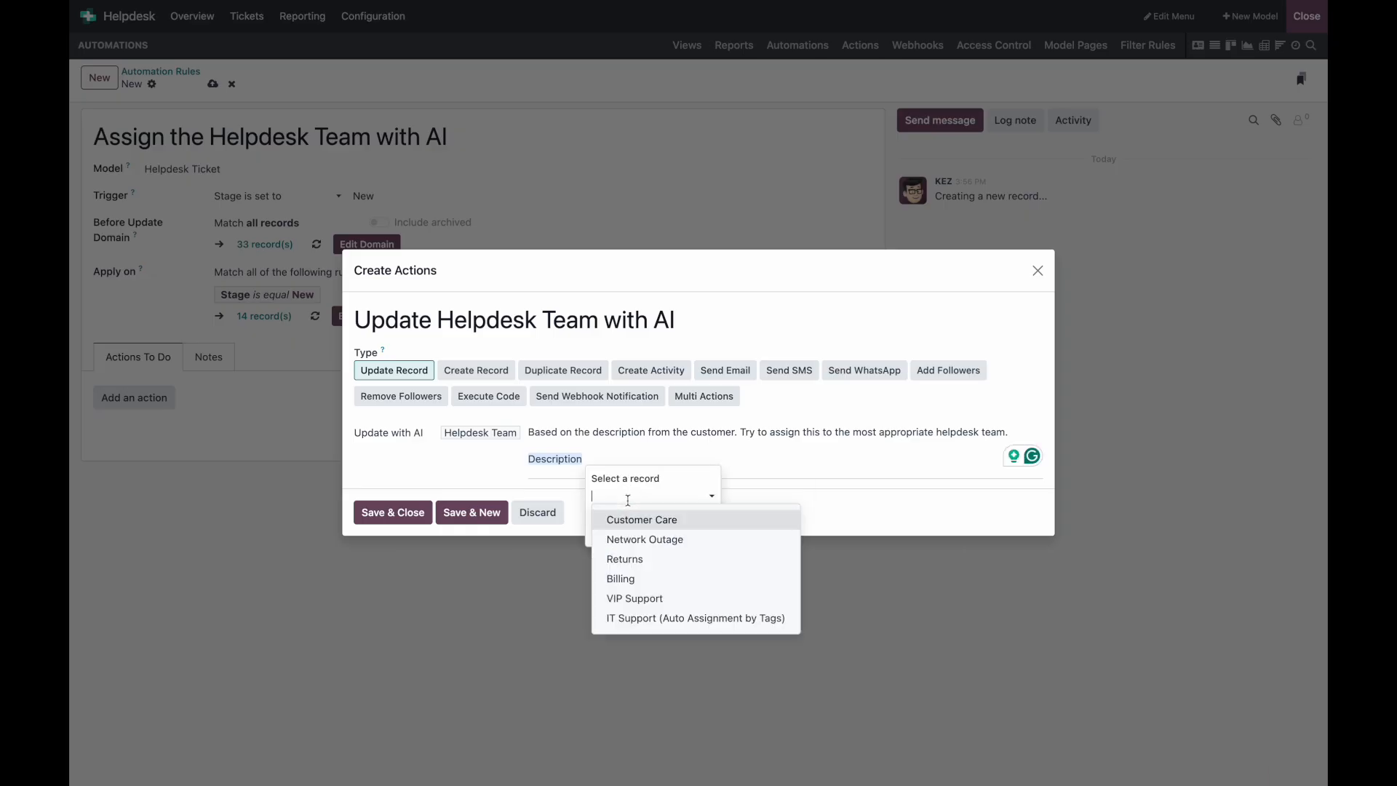
click(691, 541)
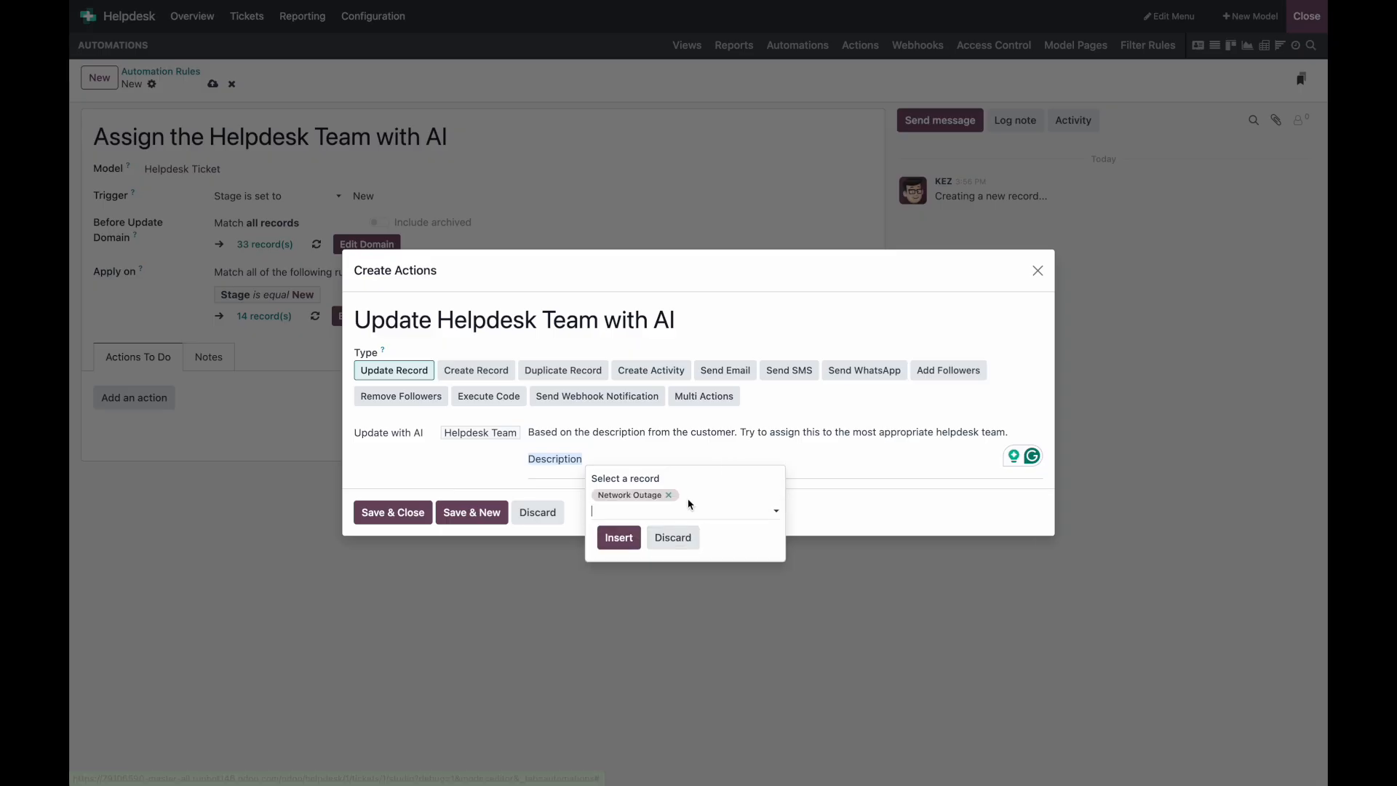
click(665, 556)
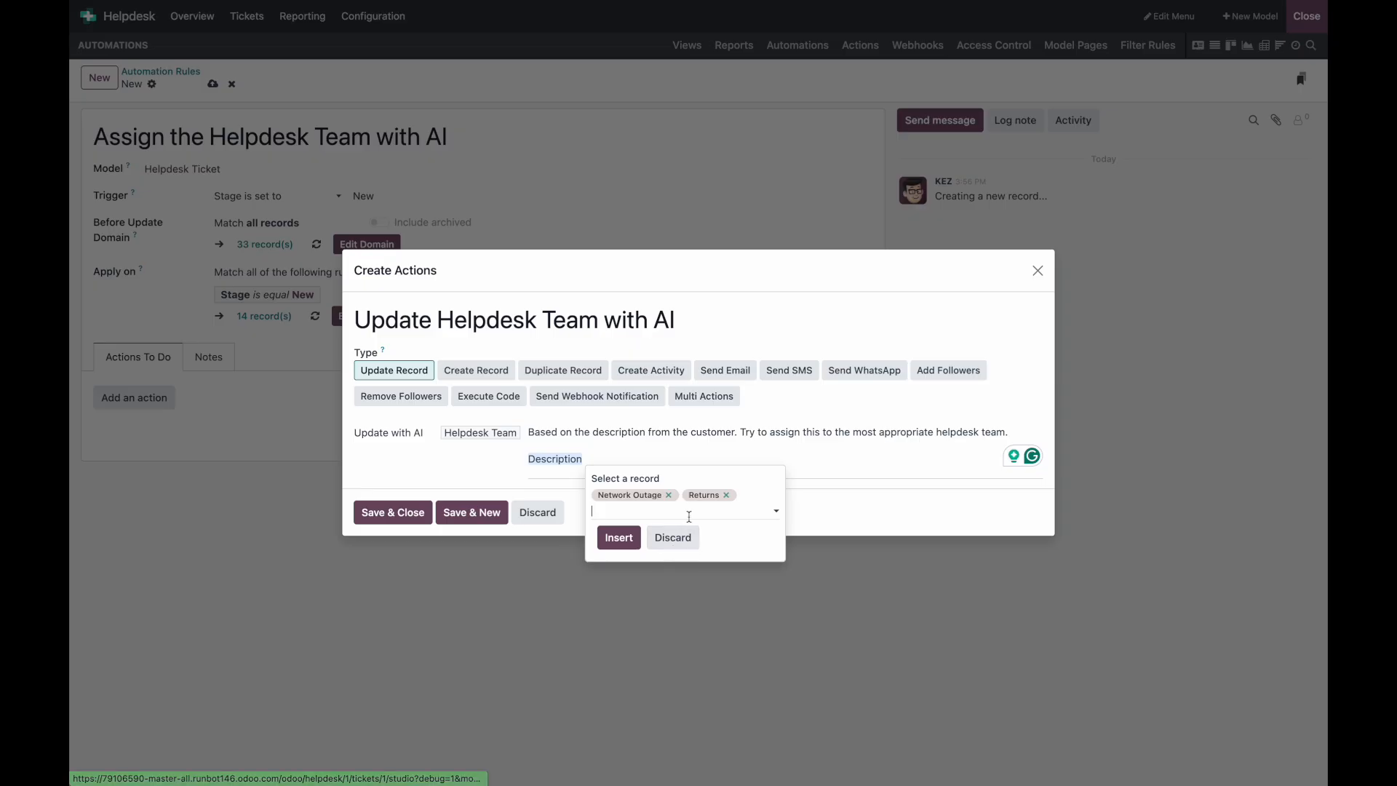
click(653, 561)
click(619, 553)
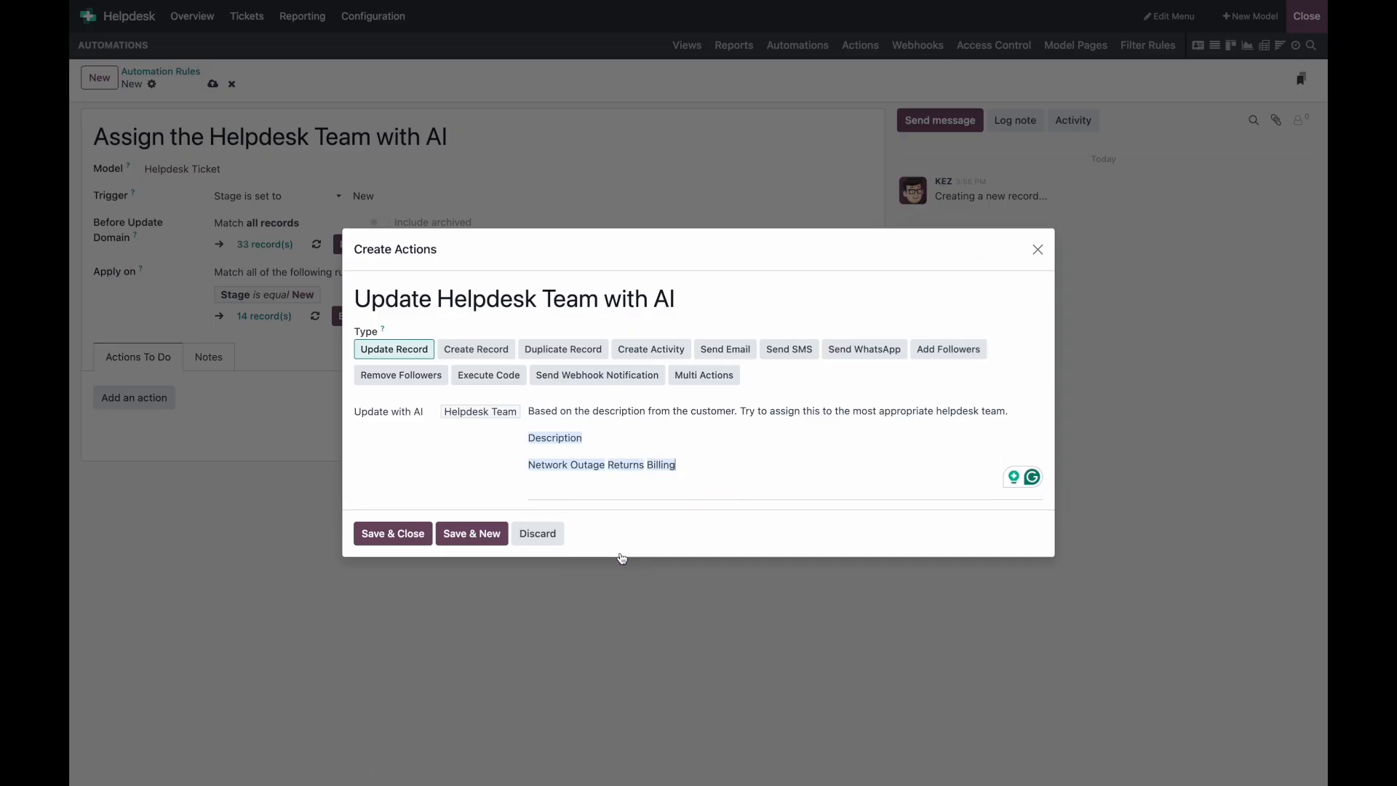
click(412, 535)
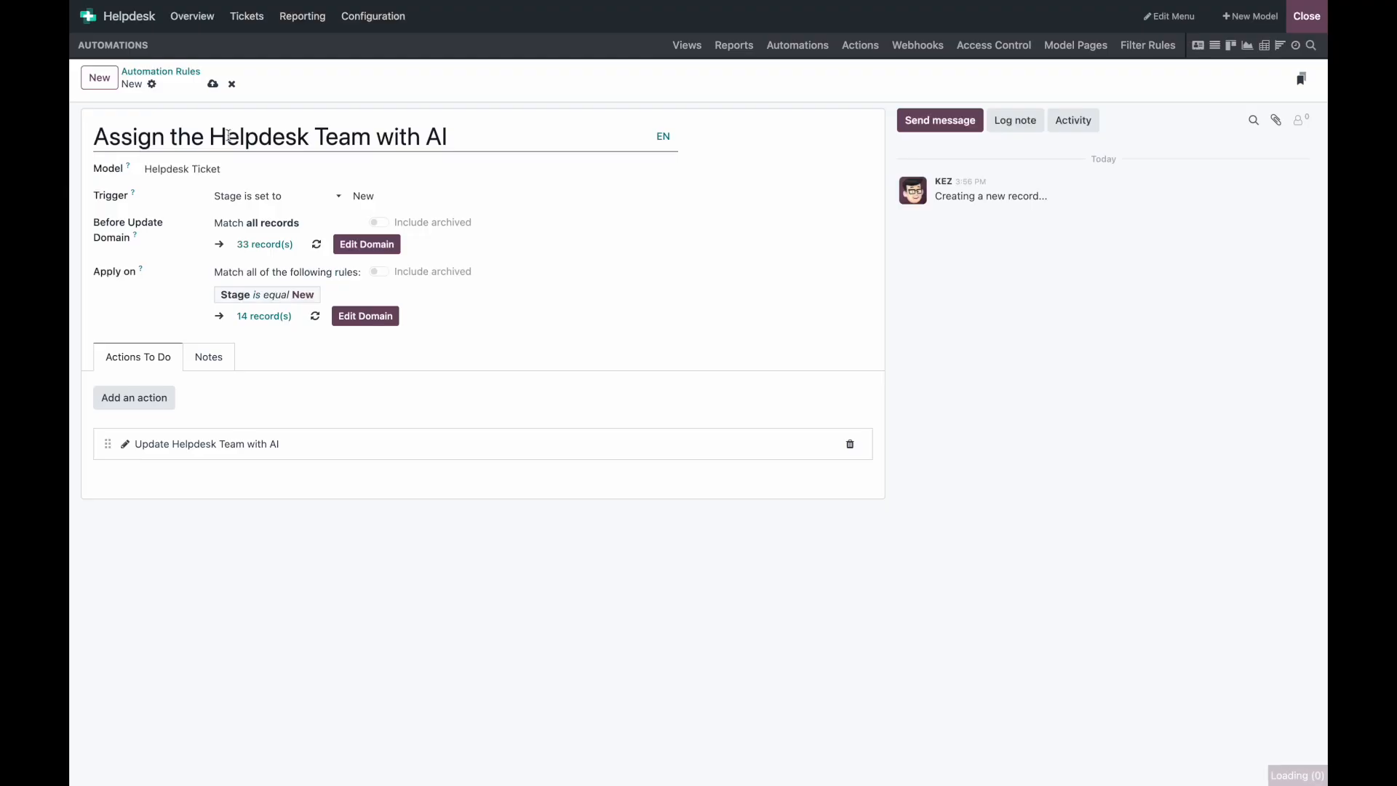
click(1307, 16)
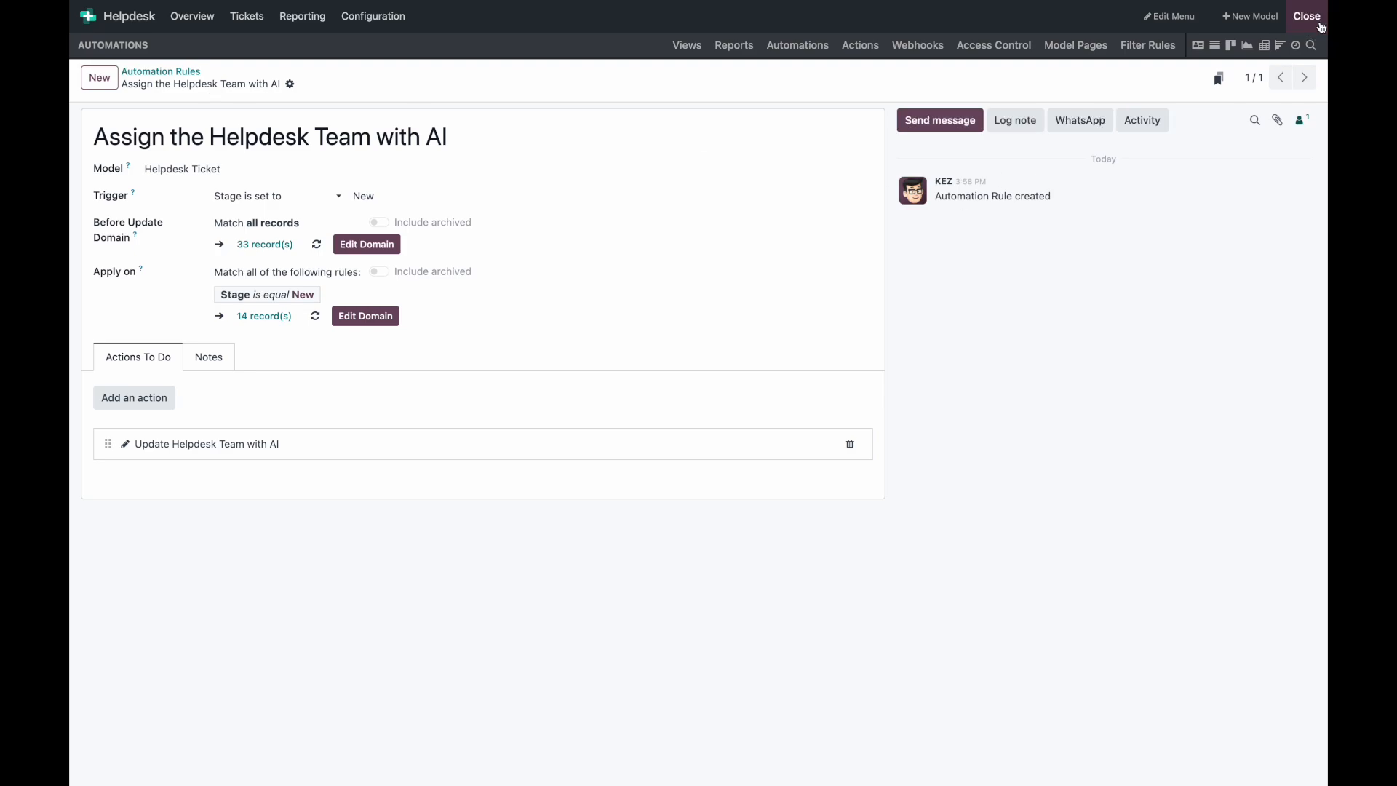
Step: Try a quick ticket, dismiss the invalid fields warning, and switch the tickets to list view
click(100, 51)
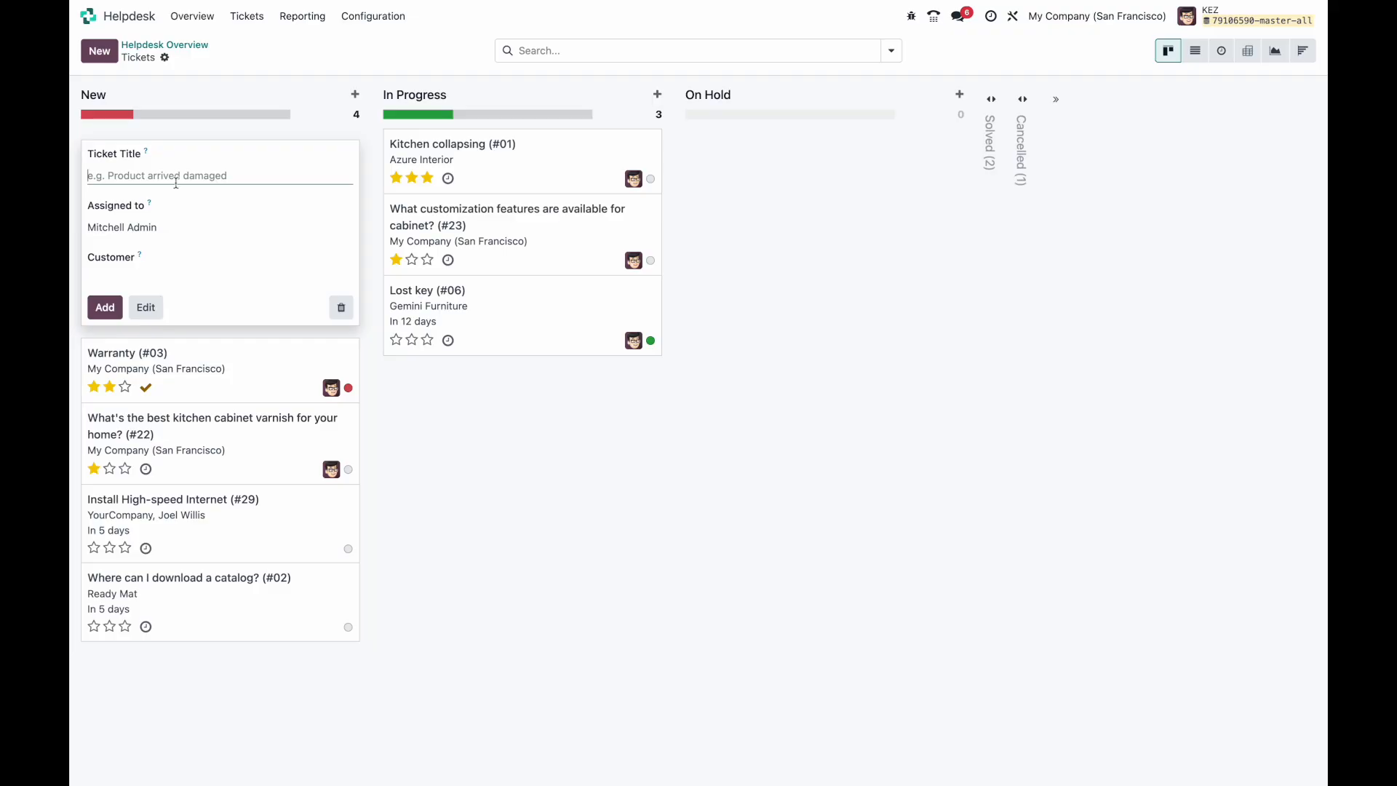
click(146, 307)
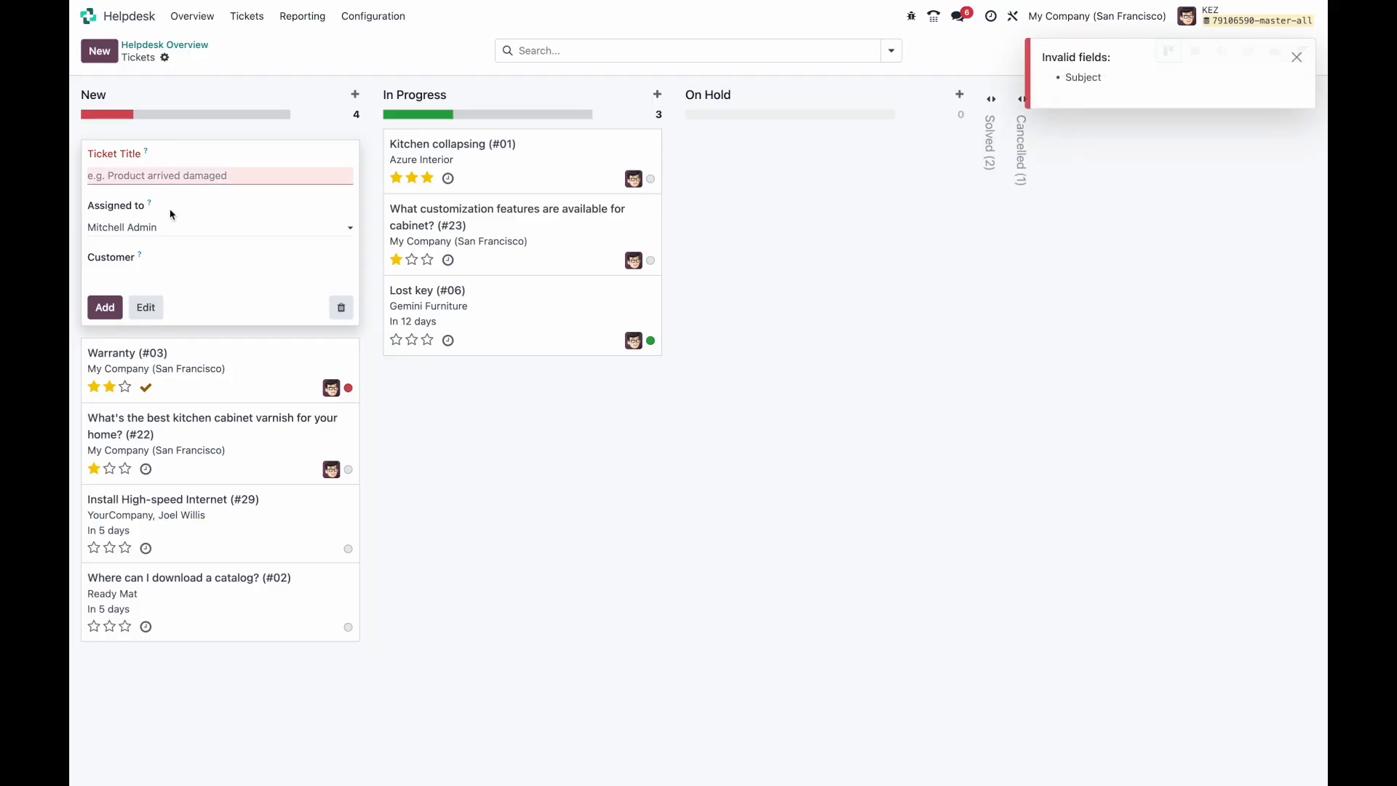
click(212, 88)
click(279, 56)
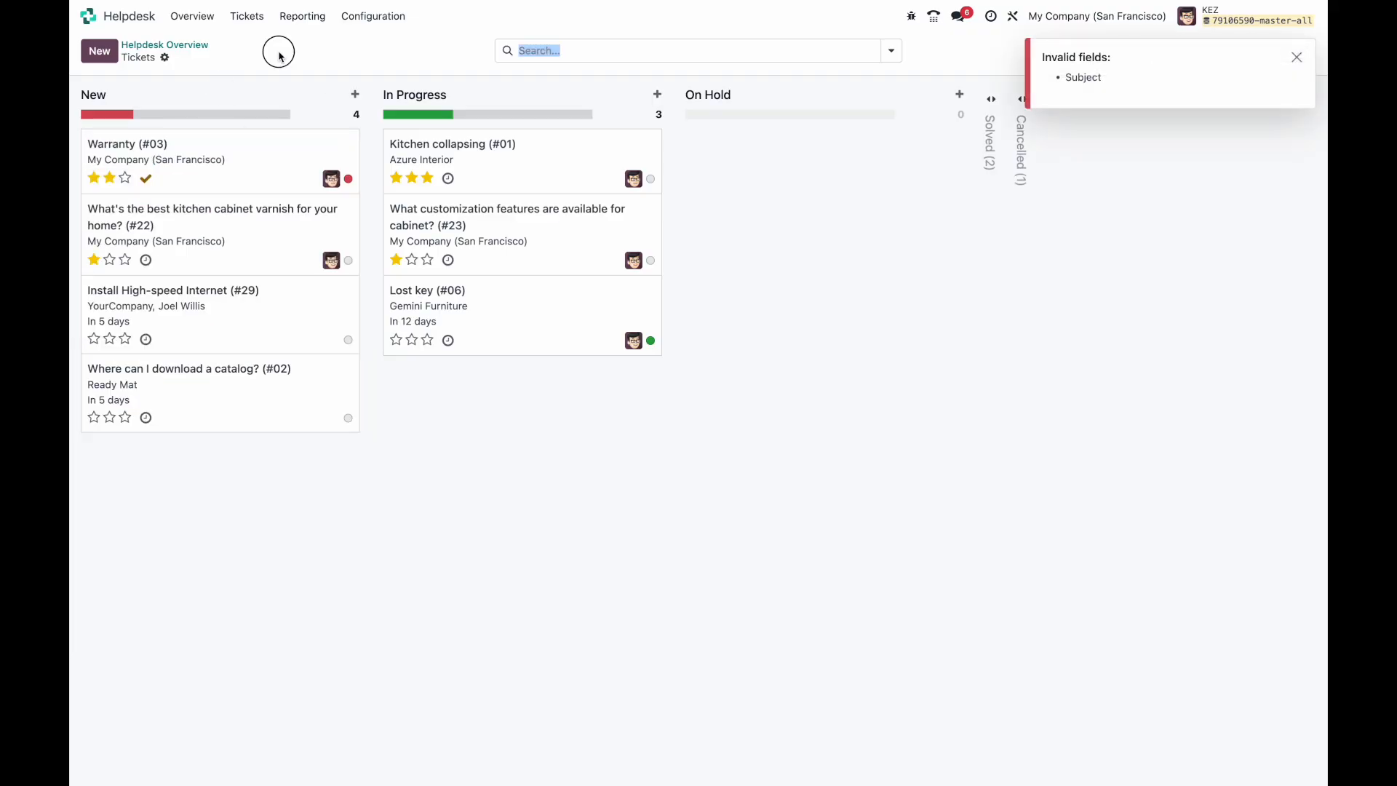
click(1297, 57)
click(1193, 51)
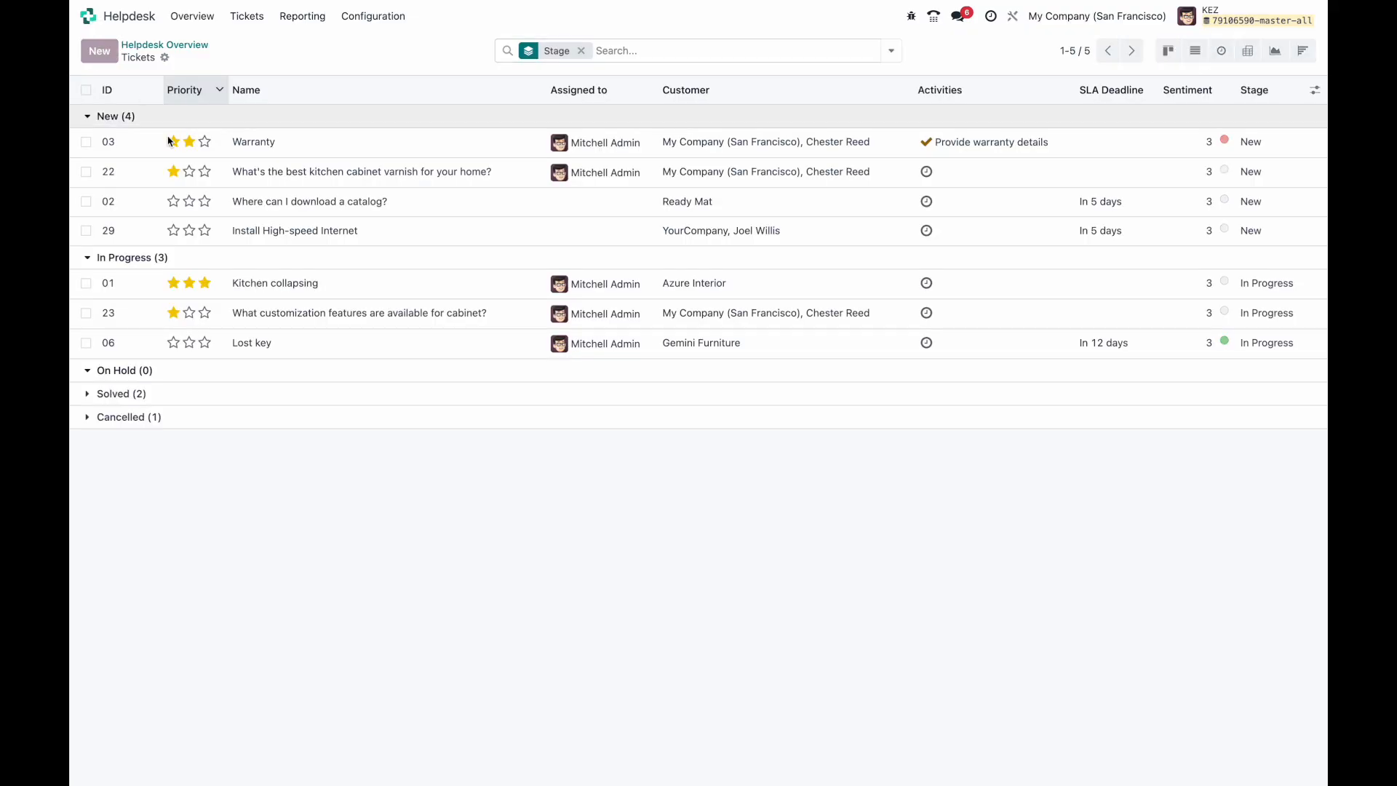
Step: Create a ticket 'Help with my return' described as 'I would like to return my product' and save it
click(99, 51)
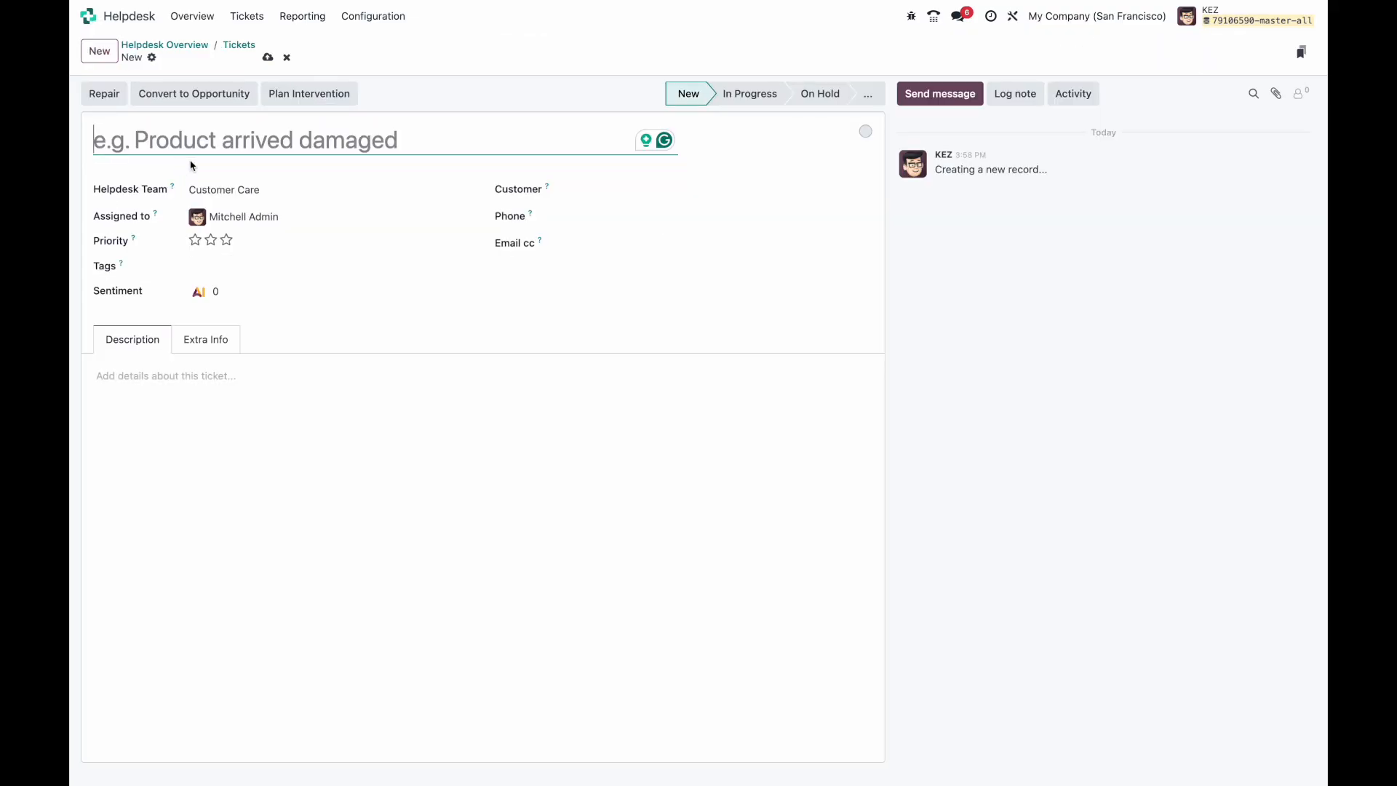
text(Help with my return)
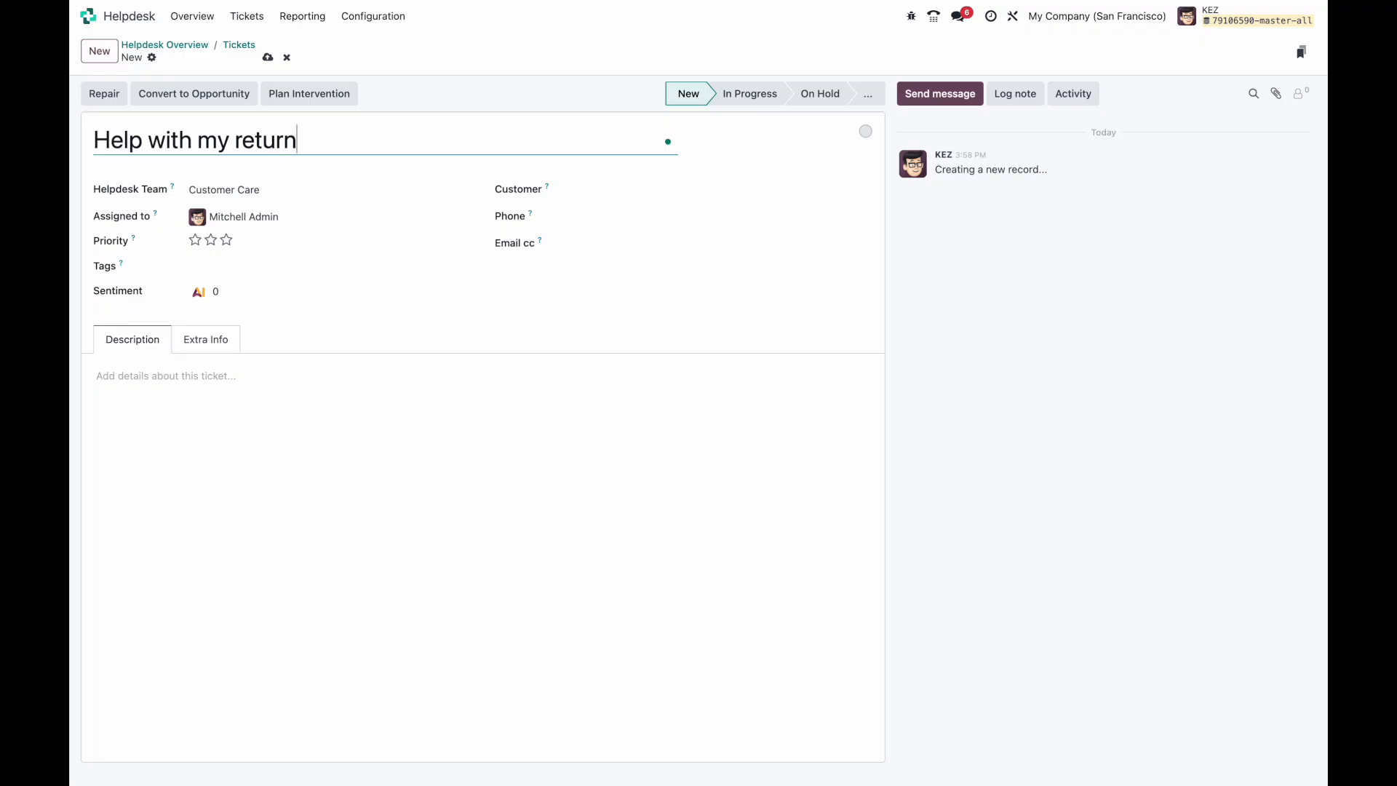
click(165, 458)
text(I would like to return my)
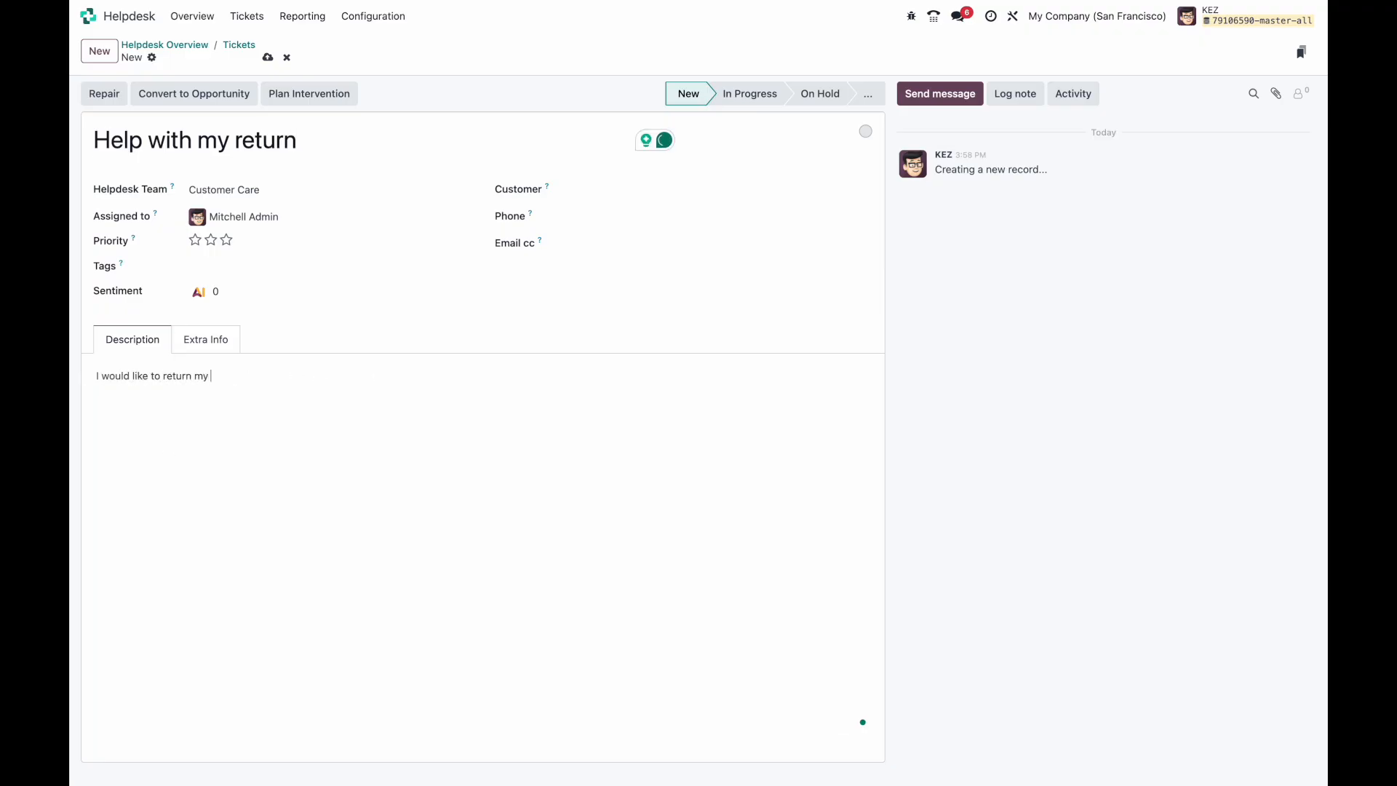
text( product.)
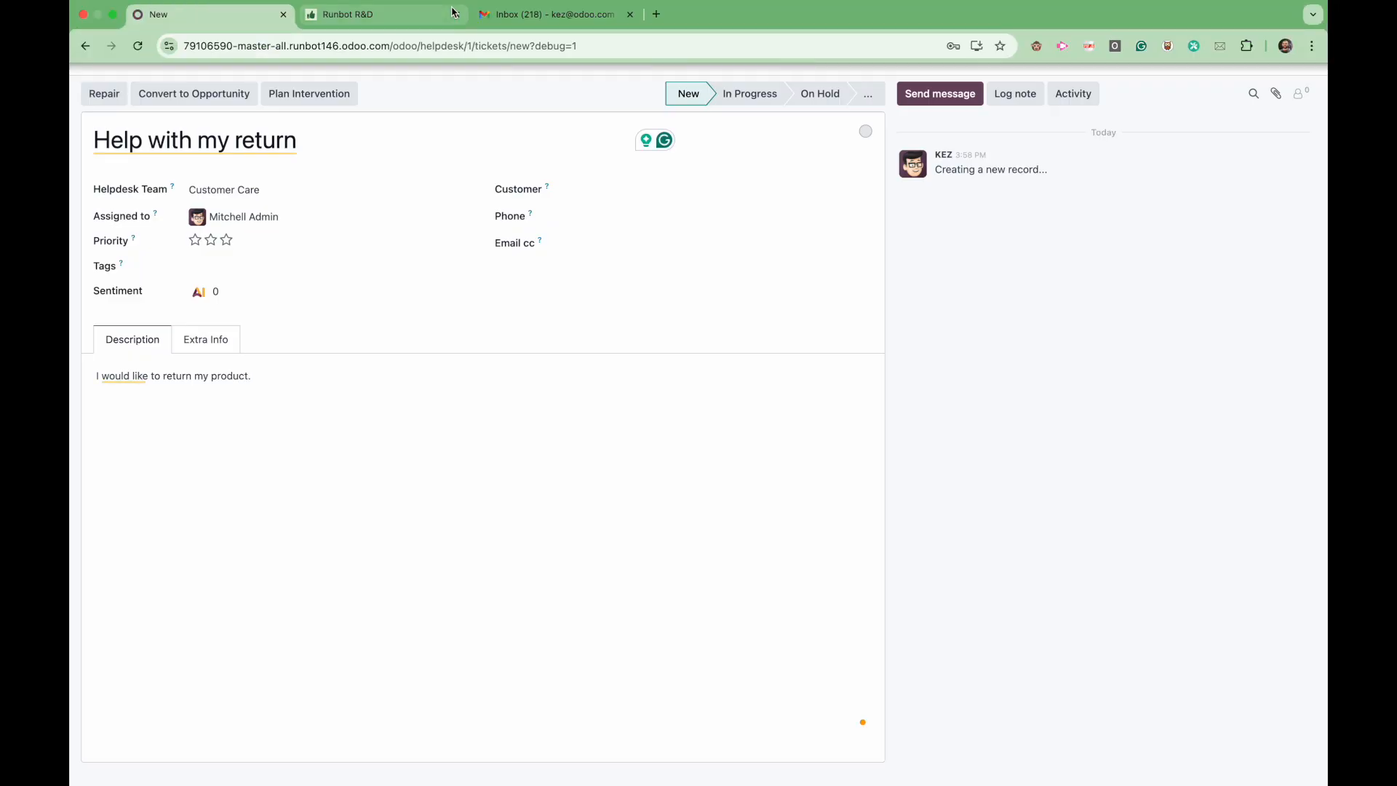
click(268, 60)
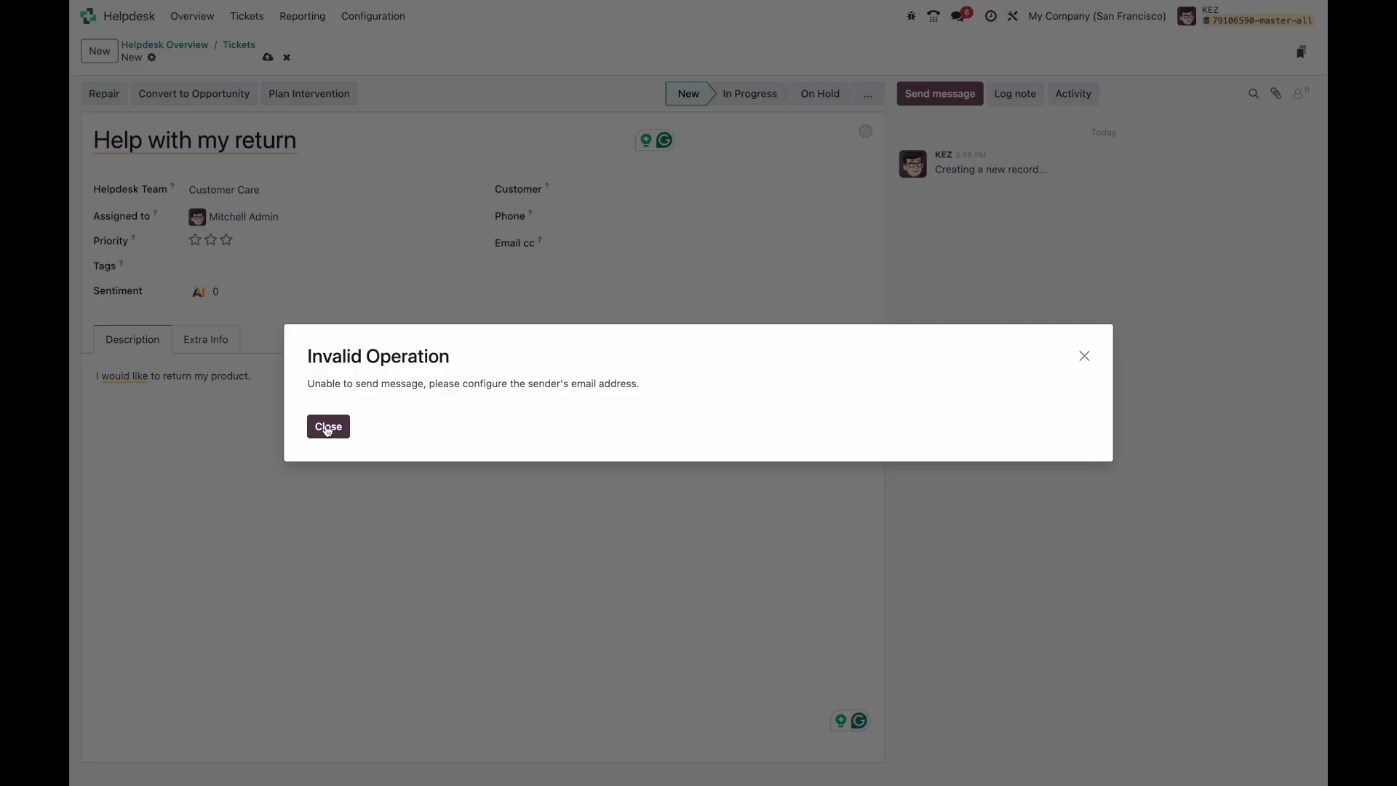
click(327, 428)
Step: Choose a customer, assign the ticket to the current user, and save so the AI sets its team
click(614, 236)
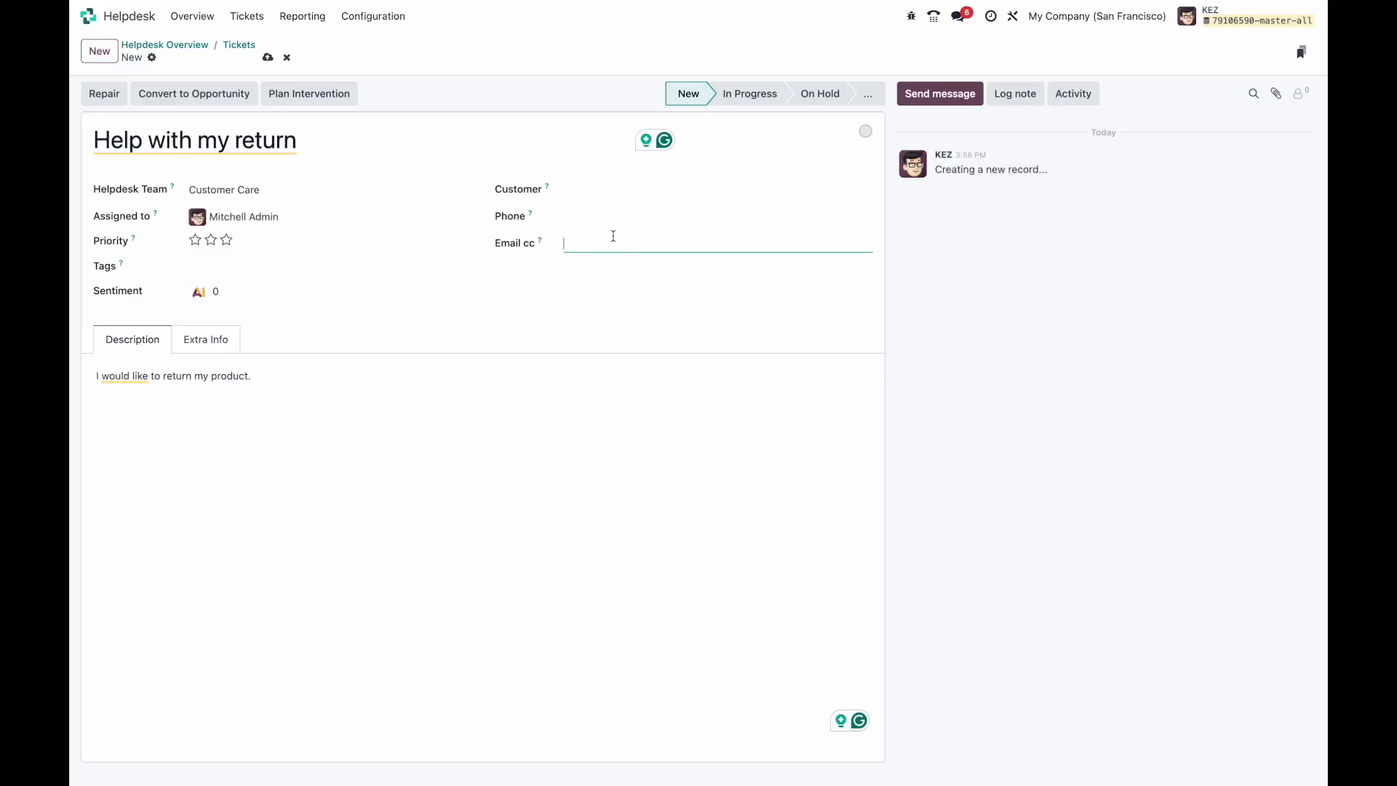
click(610, 191)
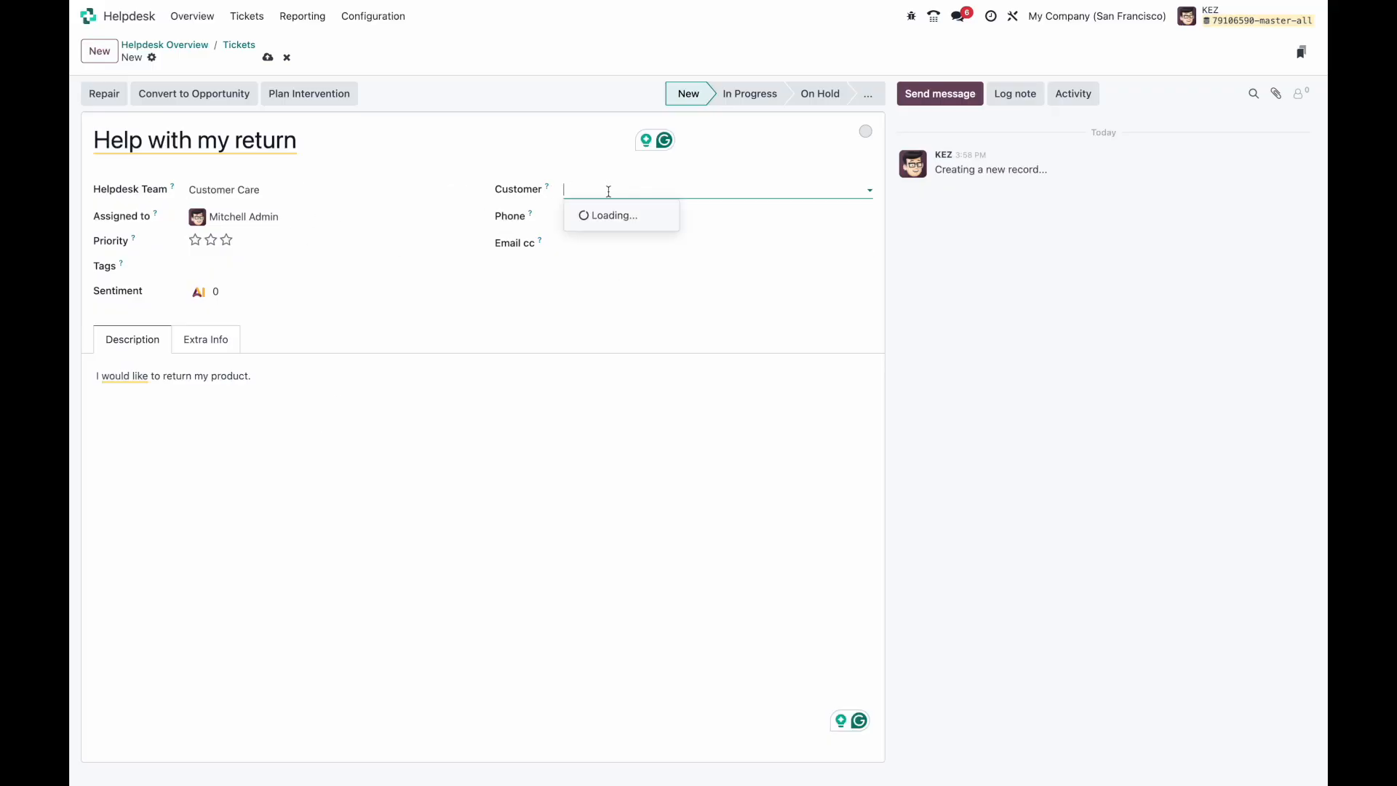
click(619, 233)
click(269, 58)
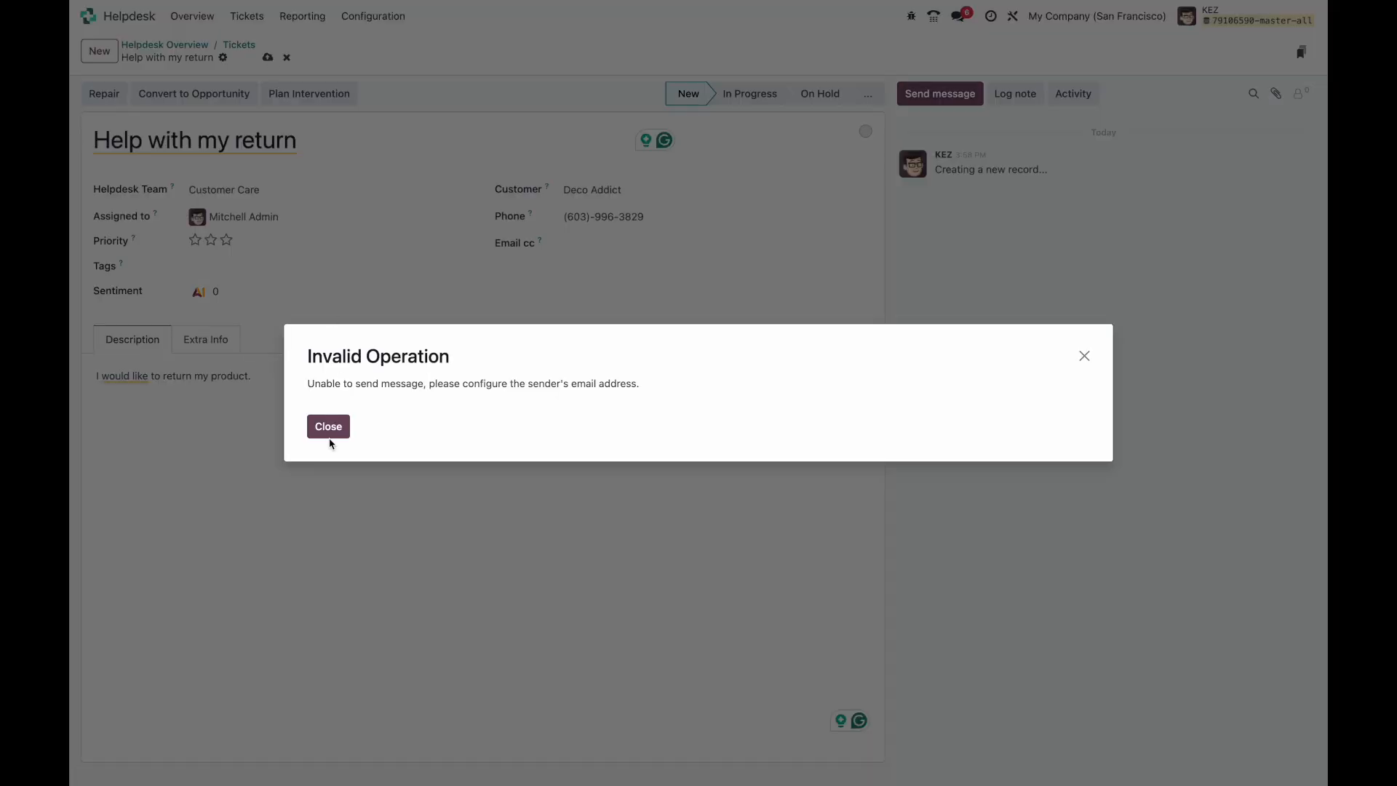
click(328, 427)
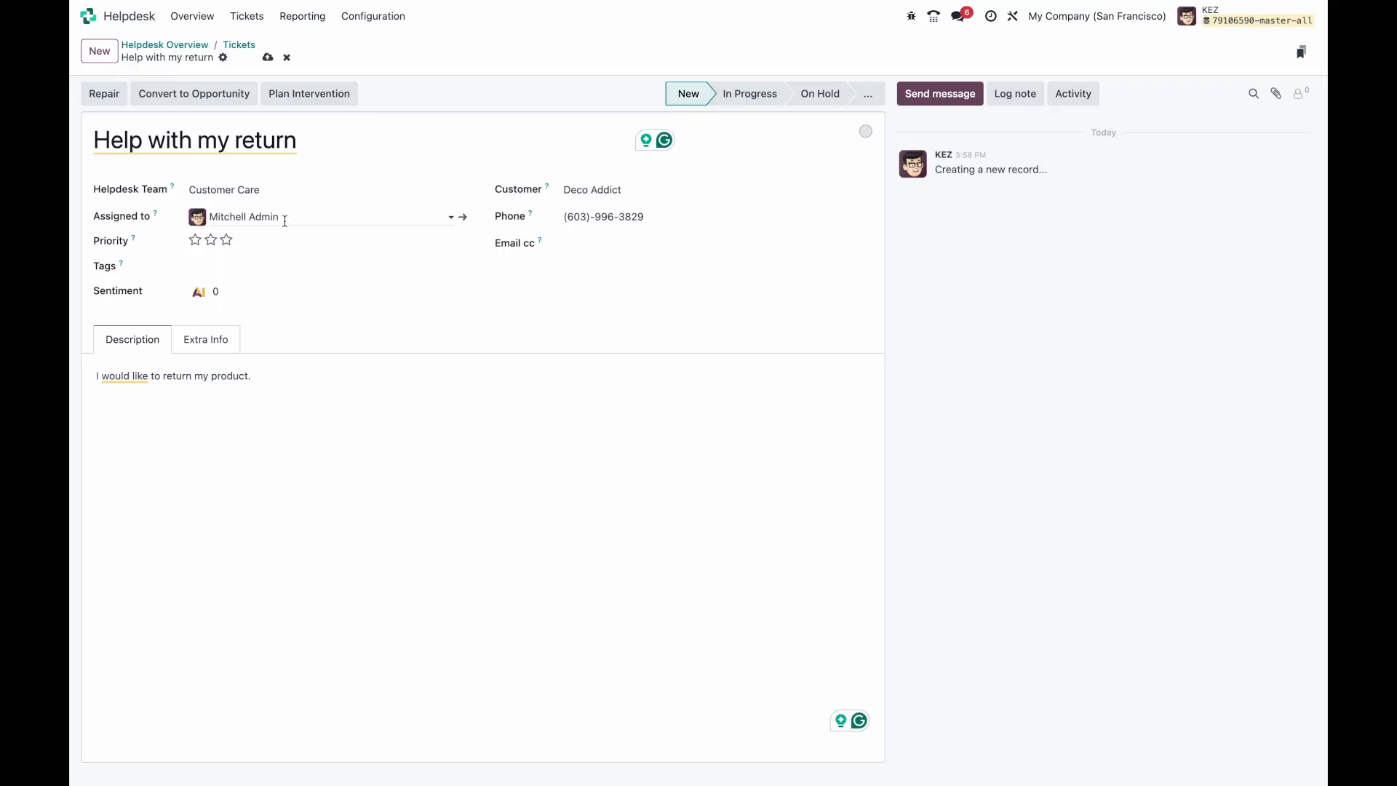
click(284, 221)
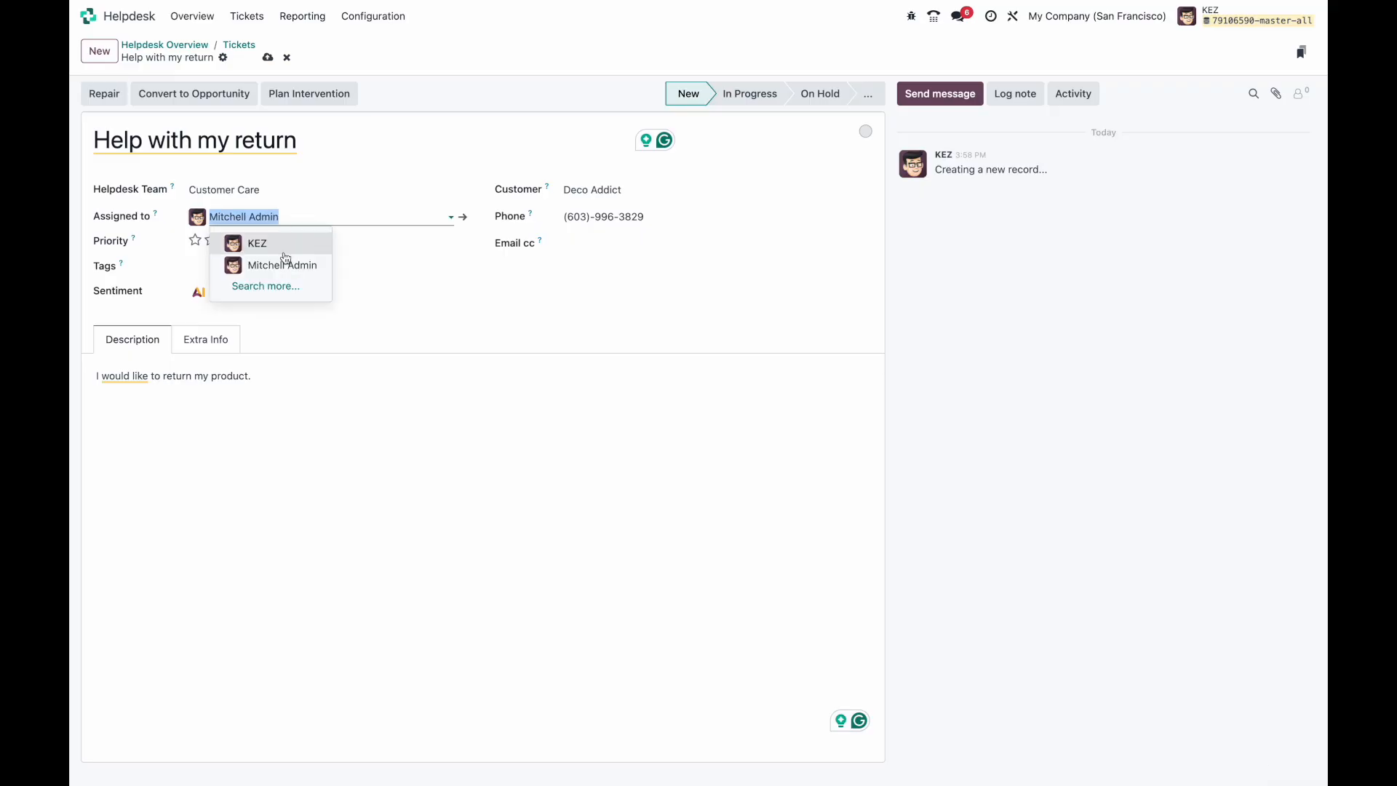
click(284, 243)
click(268, 57)
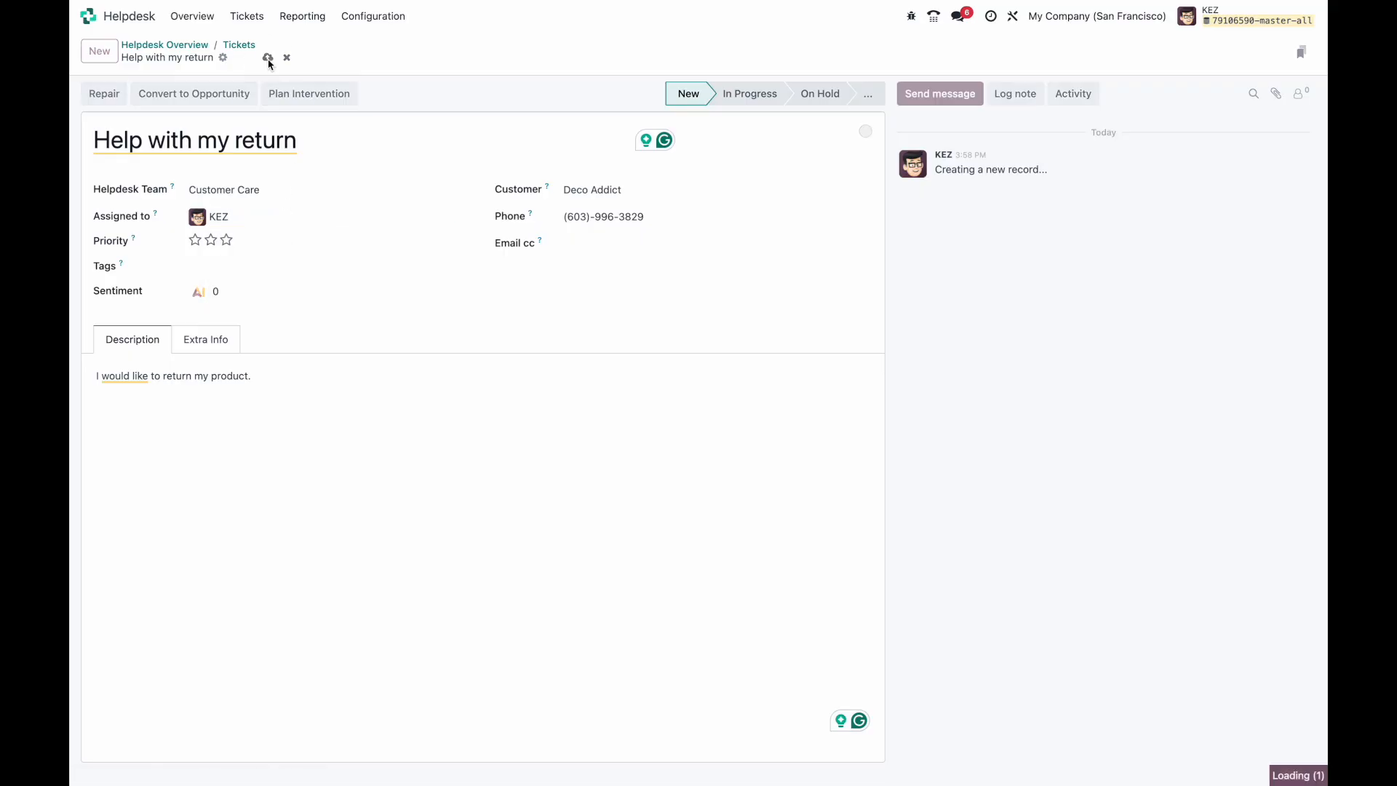
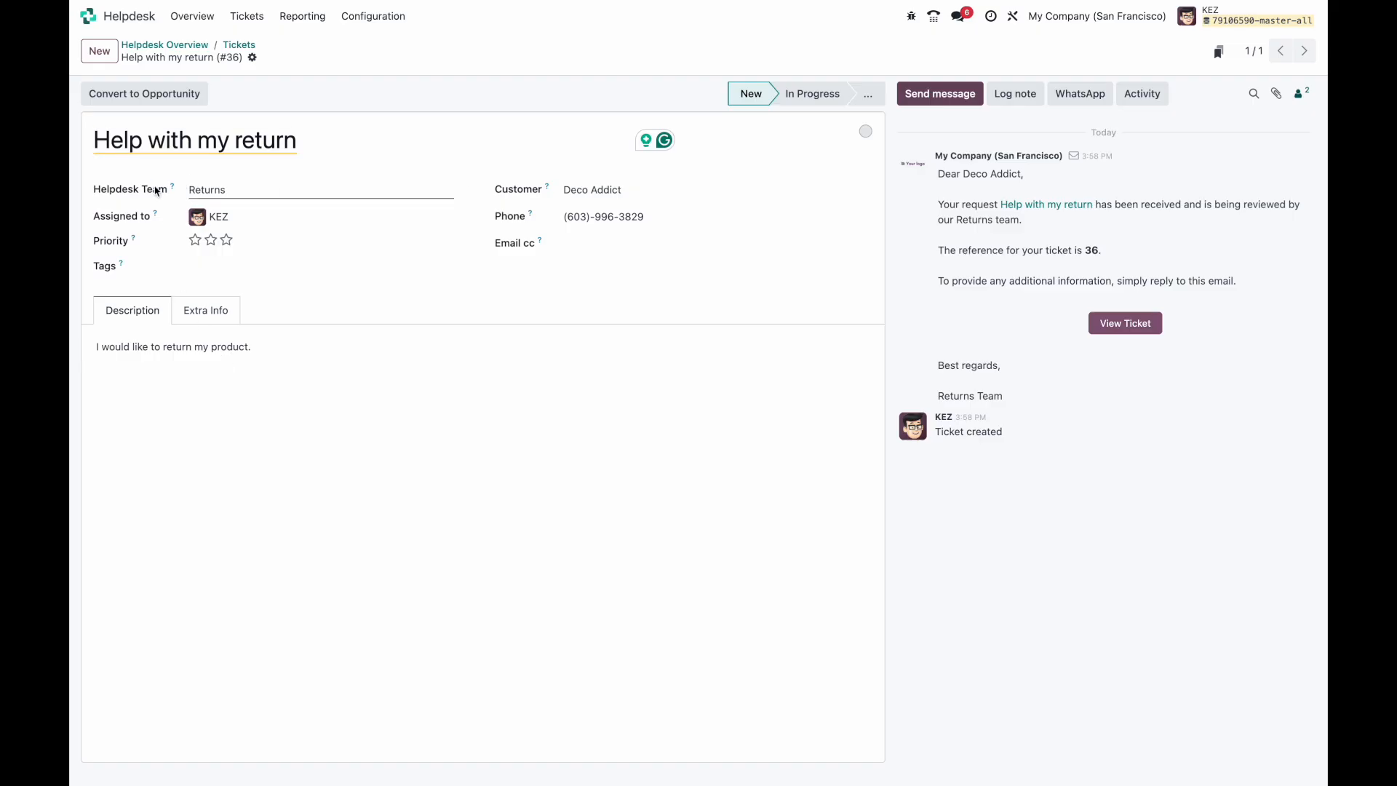
Step: Start a new ticket titled 'I was billed twice.' describing a double charge on a credit card statement
click(241, 44)
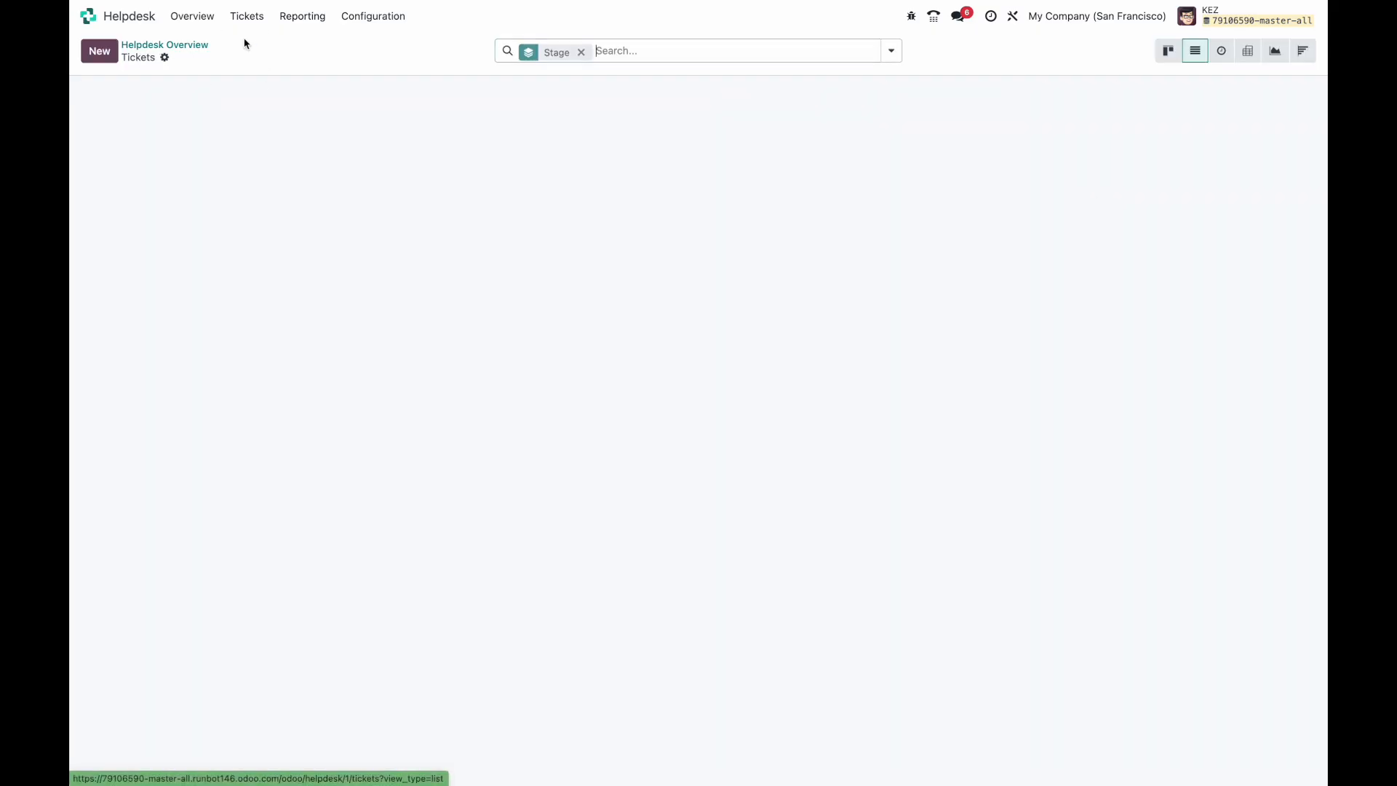
click(102, 52)
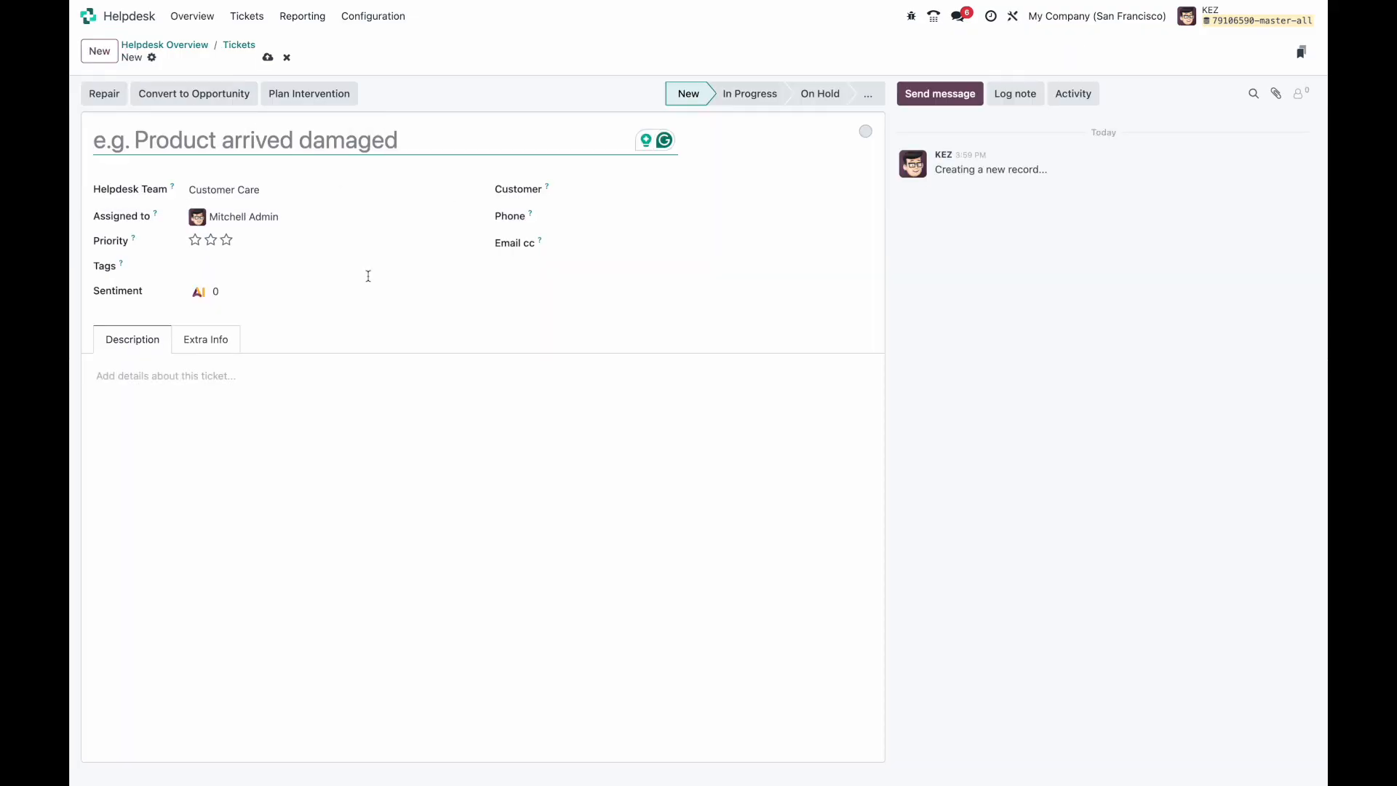
click(322, 188)
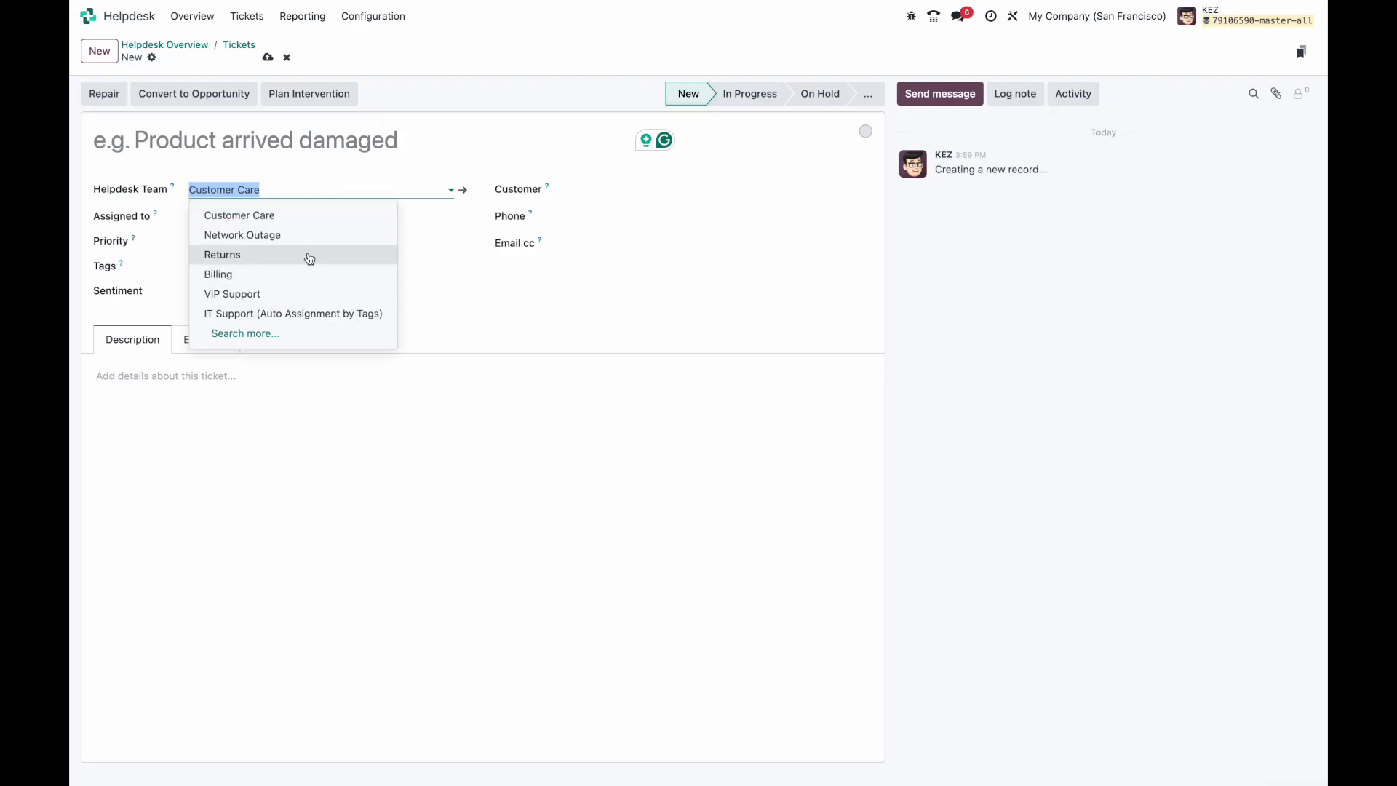
click(311, 153)
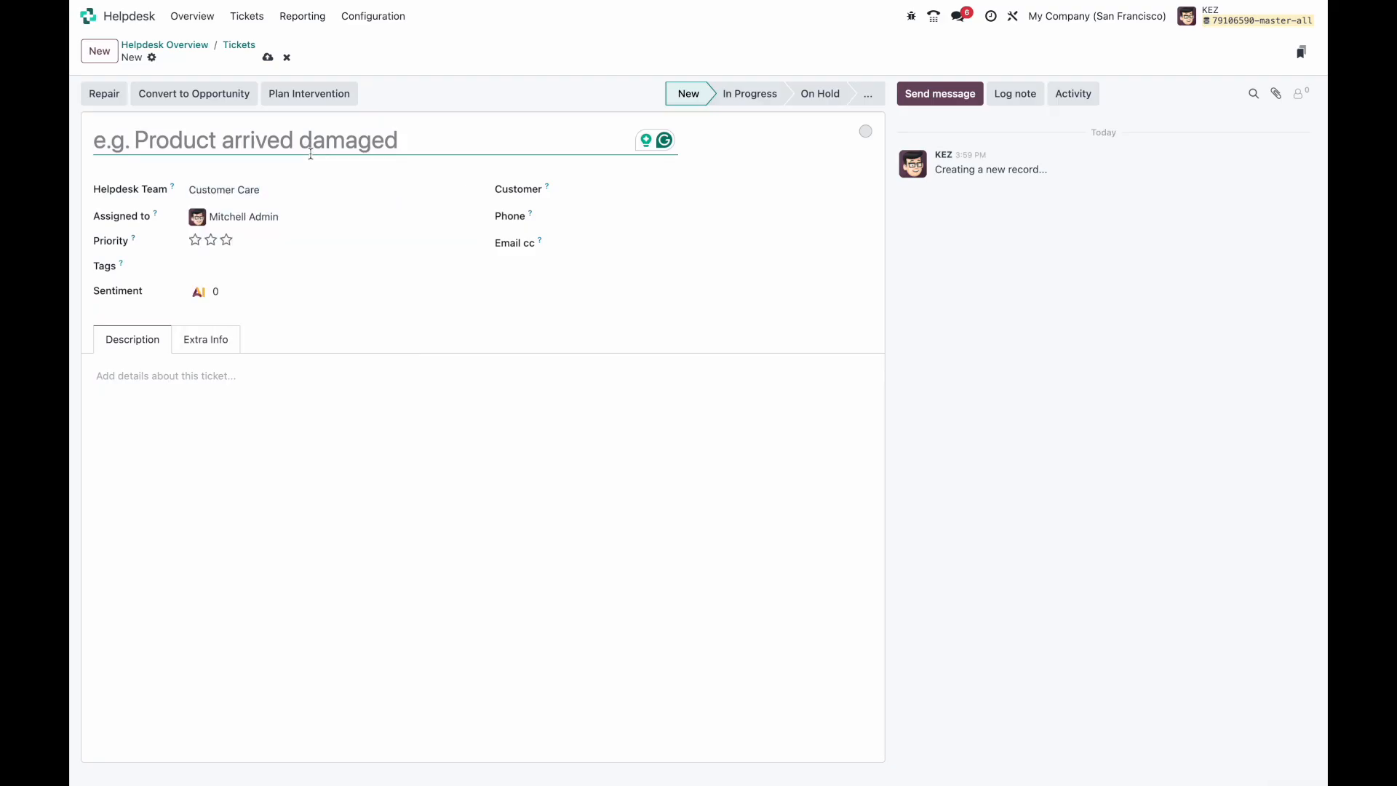
text(I w)
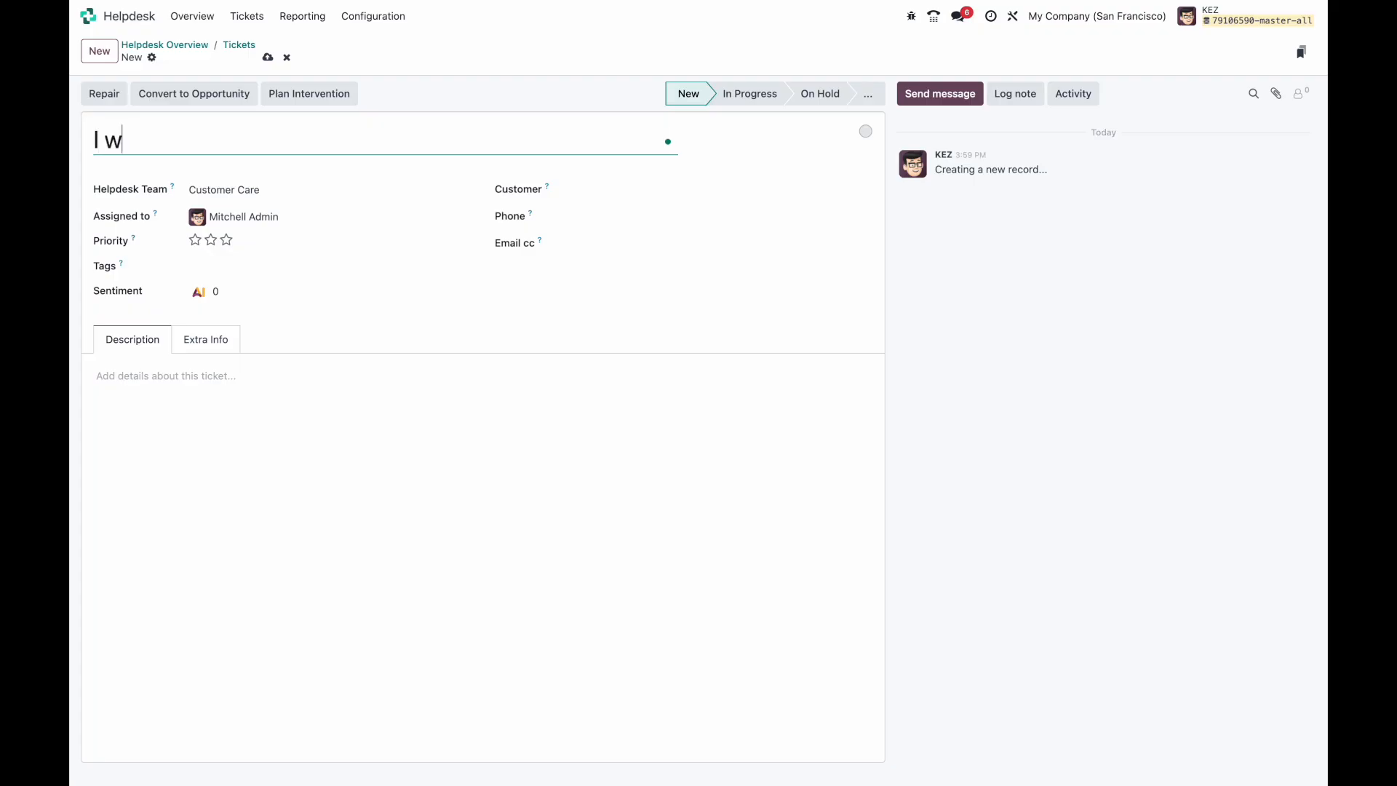
text(as billed twice.)
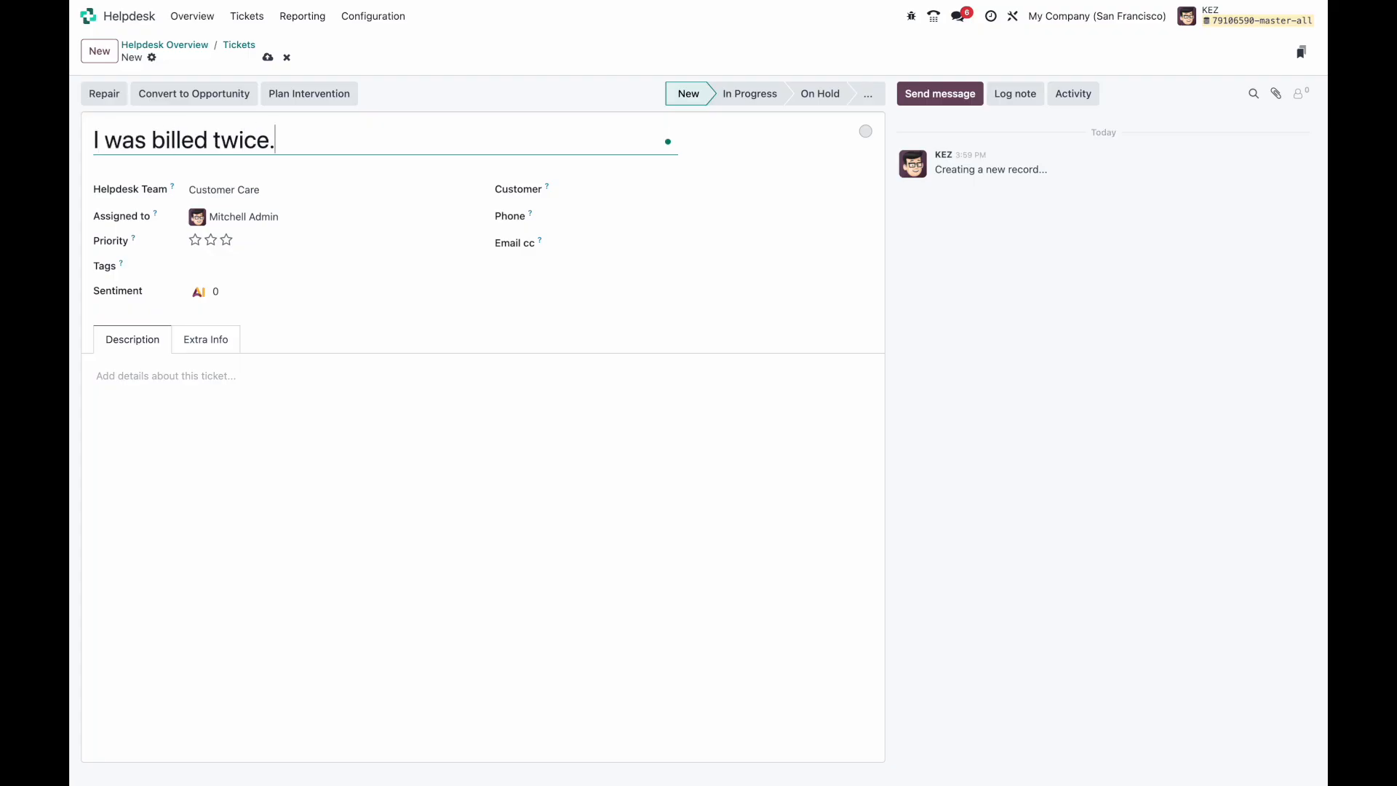
click(390, 515)
text(I was looking at my credit card sta)
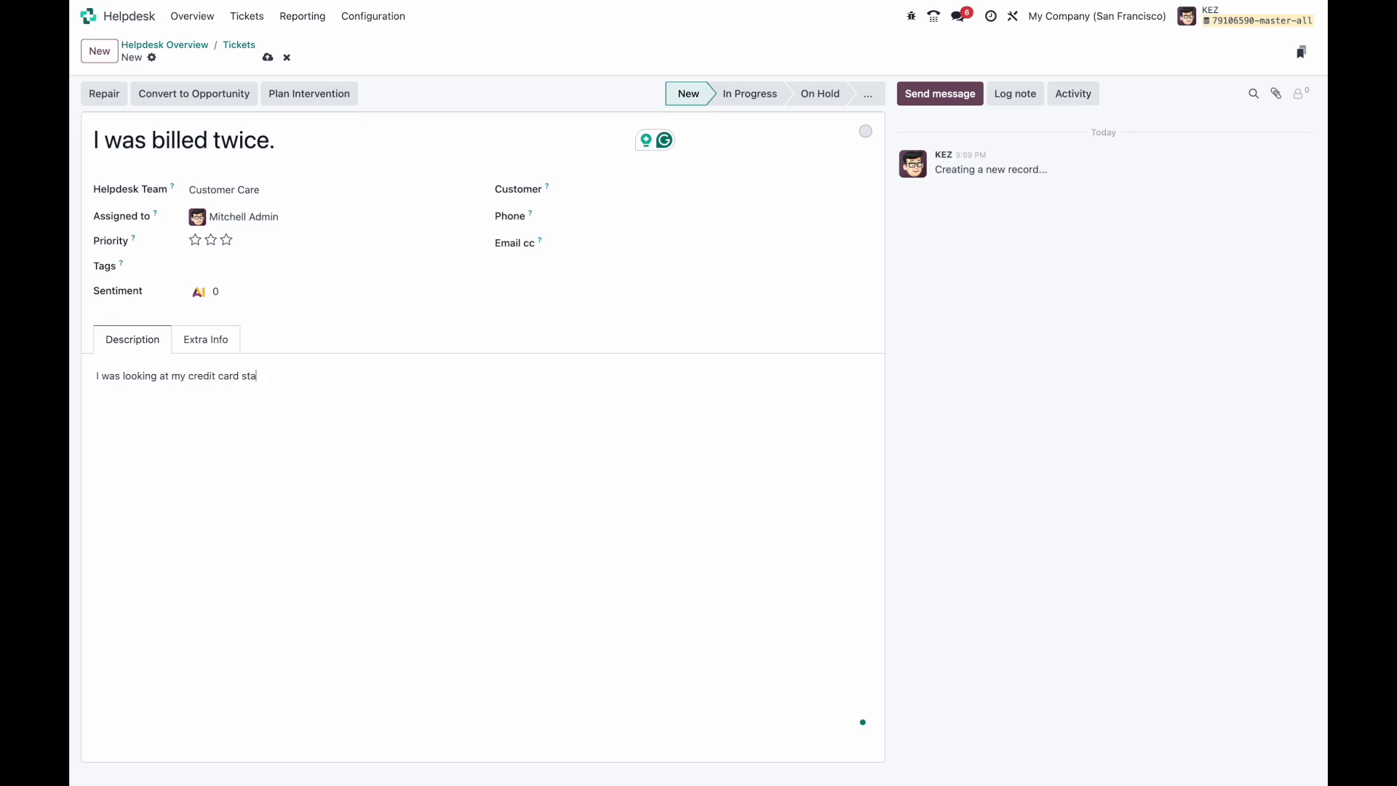
text(tement and it looks like your company billed m)
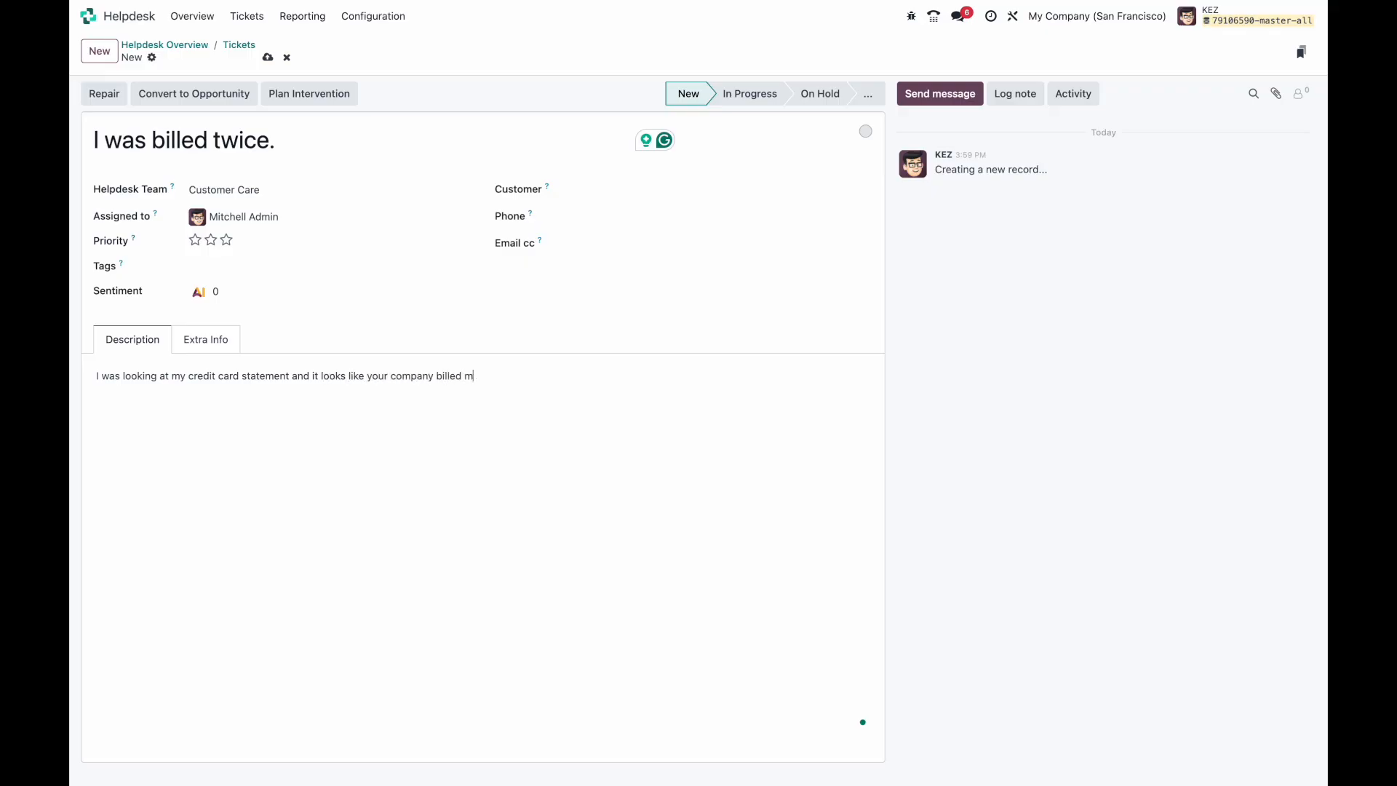
key(BackSpace)
key(BackSpace)
key(BackSpace)
key(BackSpace)
key(BackSpace)
text(me)
Step: Save the ticket, dismiss the email configuration error, assign it to another user and save again
click(268, 57)
click(329, 426)
click(290, 216)
click(279, 242)
click(268, 57)
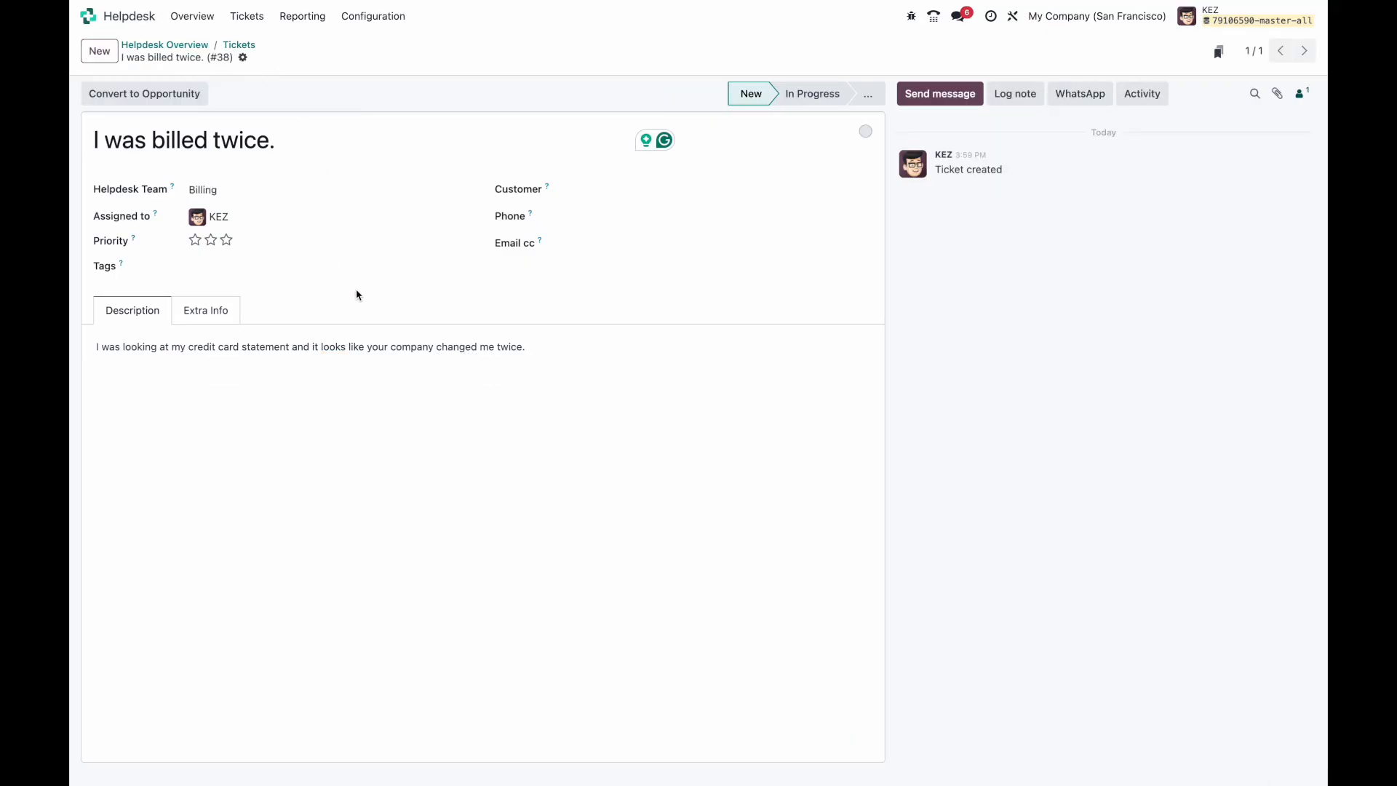
Step: From the Customer Care team's tickets, open 'Kitchen collapsing (#01)'
click(234, 47)
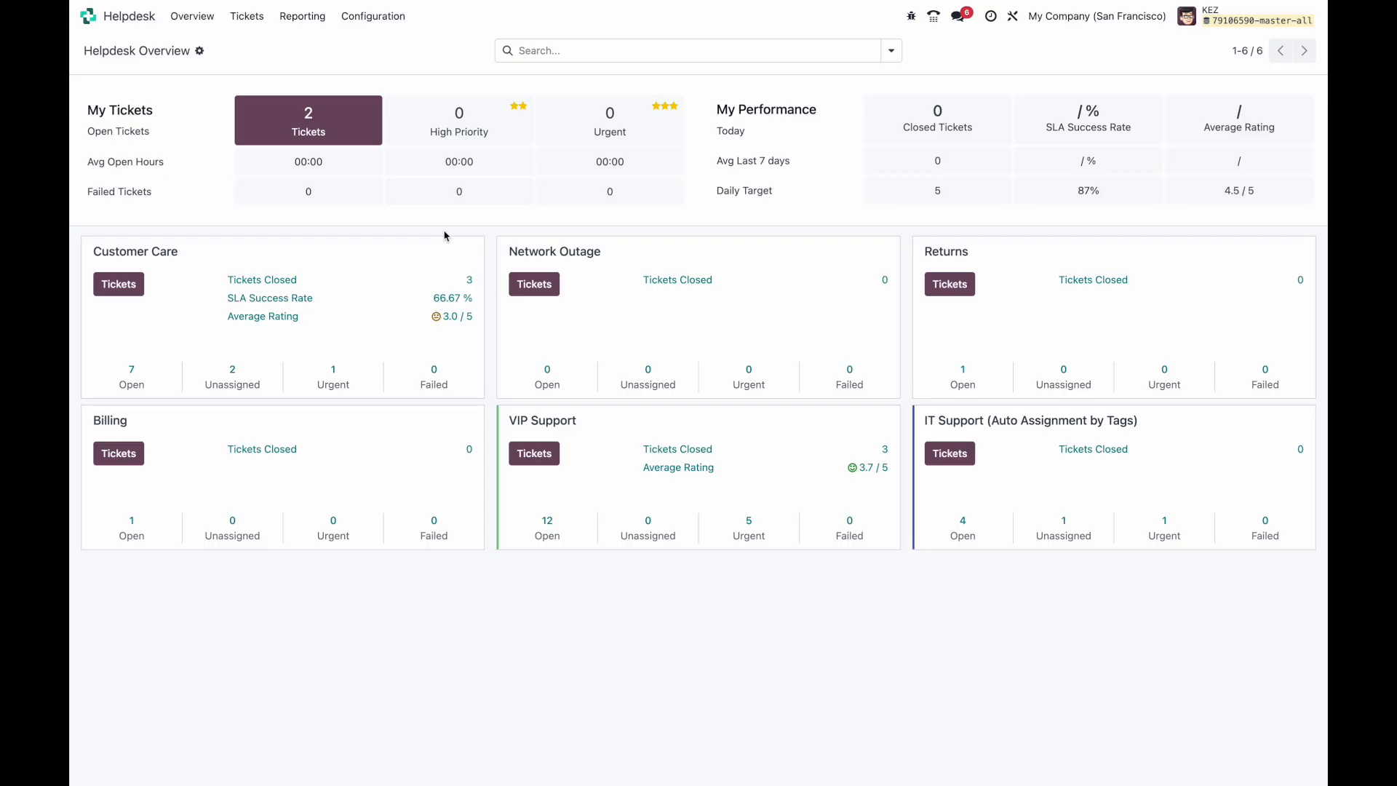
click(197, 316)
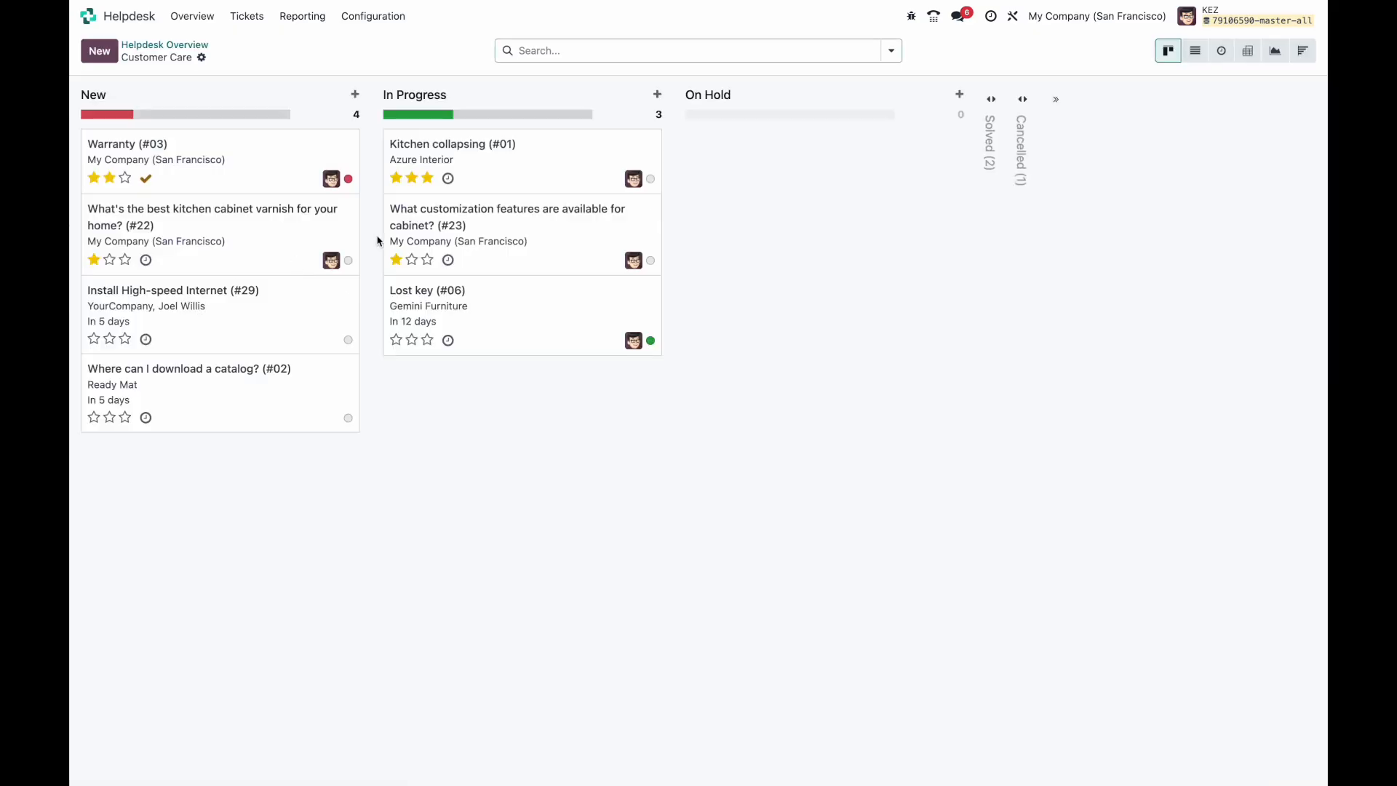
click(481, 169)
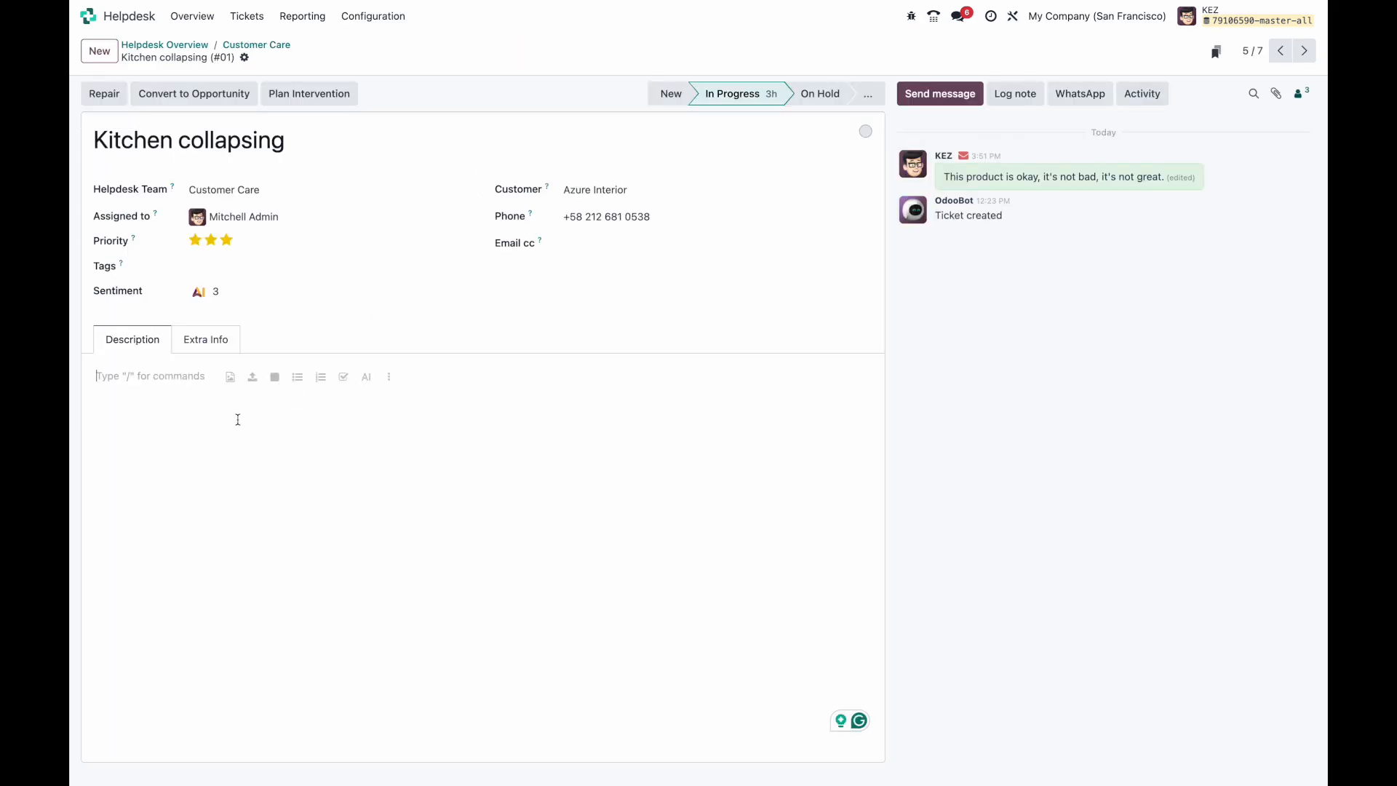
Step: Ask ChatGPT to 'Genearte a fake helpdesk ticket that someone using Odoo might submit.'
text(/)
scroll(242, 677, down, 10)
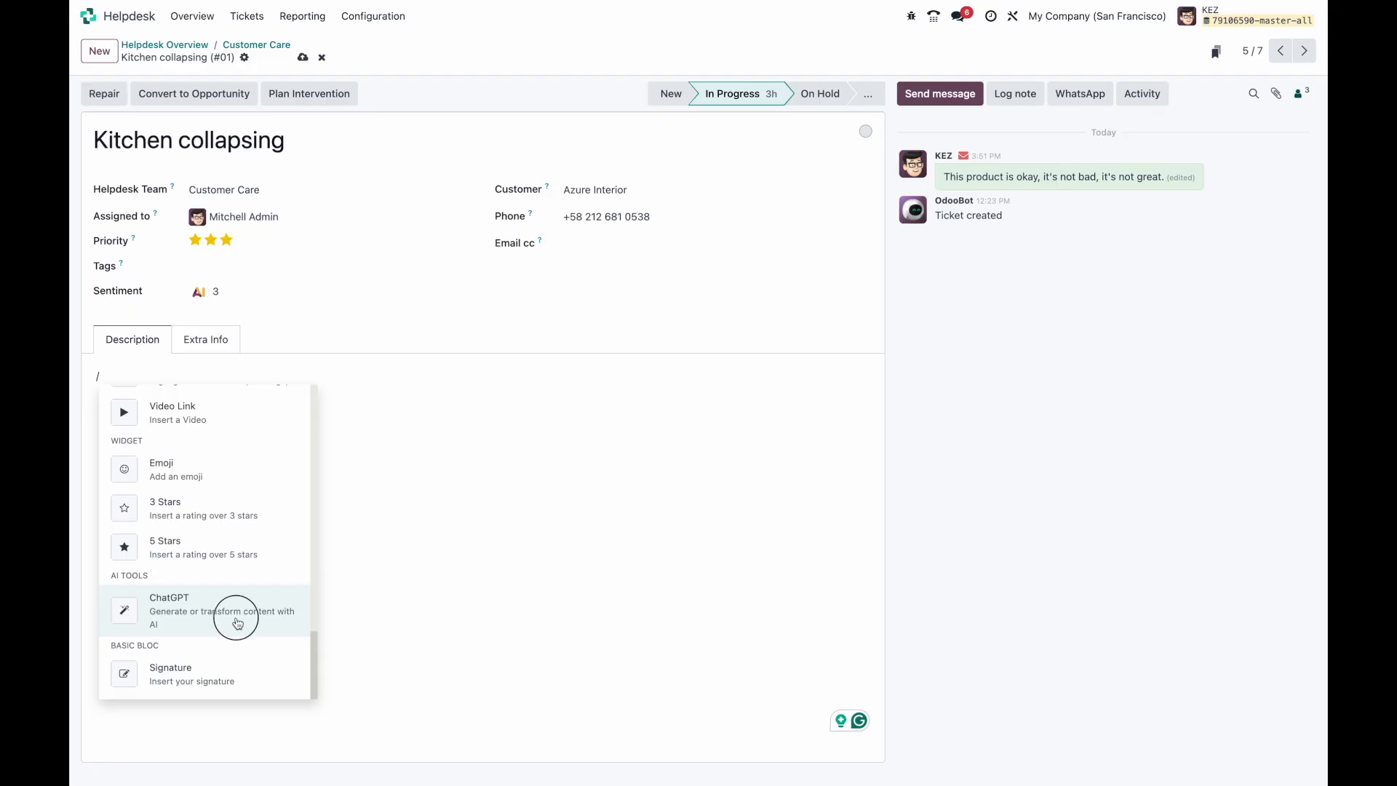
click(238, 624)
text(Gene)
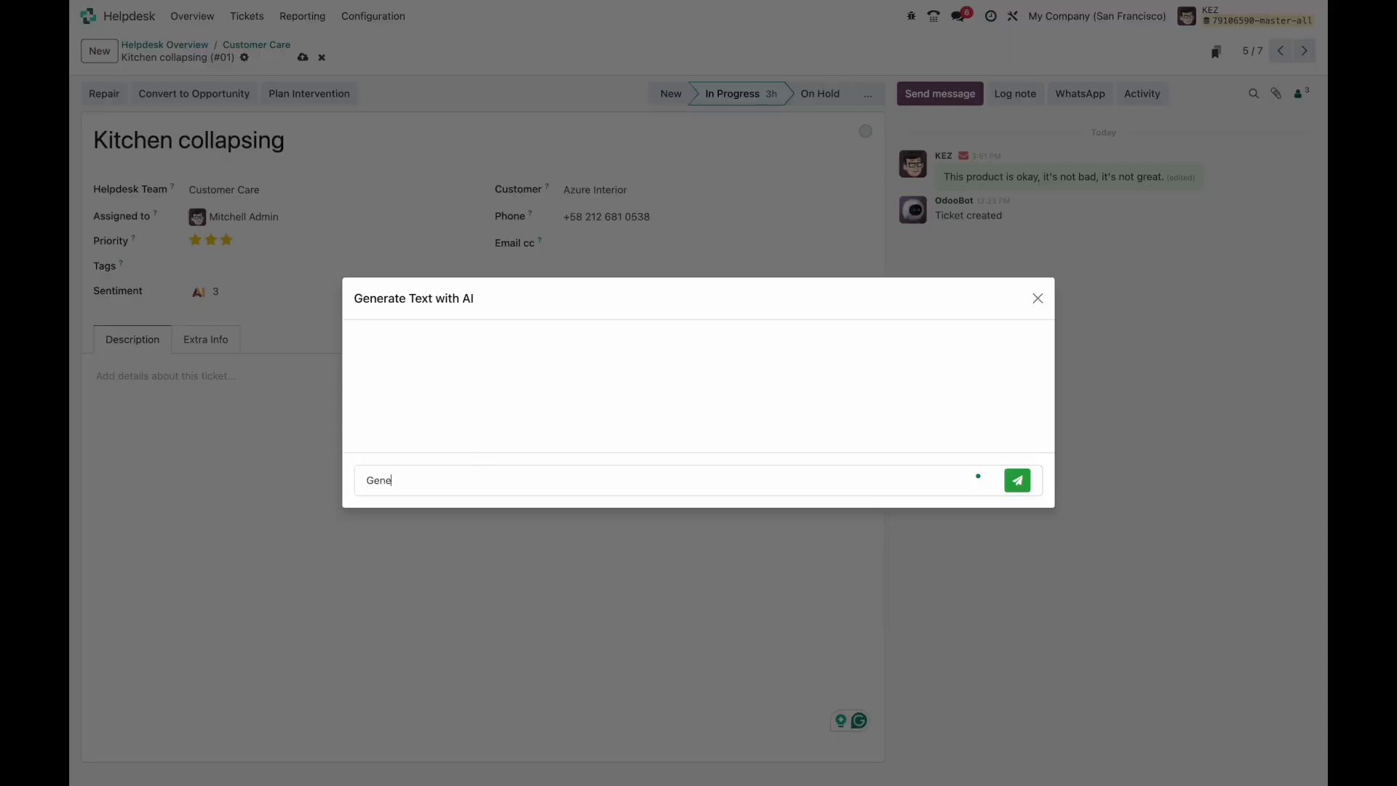
text(arte a fake helpdesk ticket that someone using Odoo might)
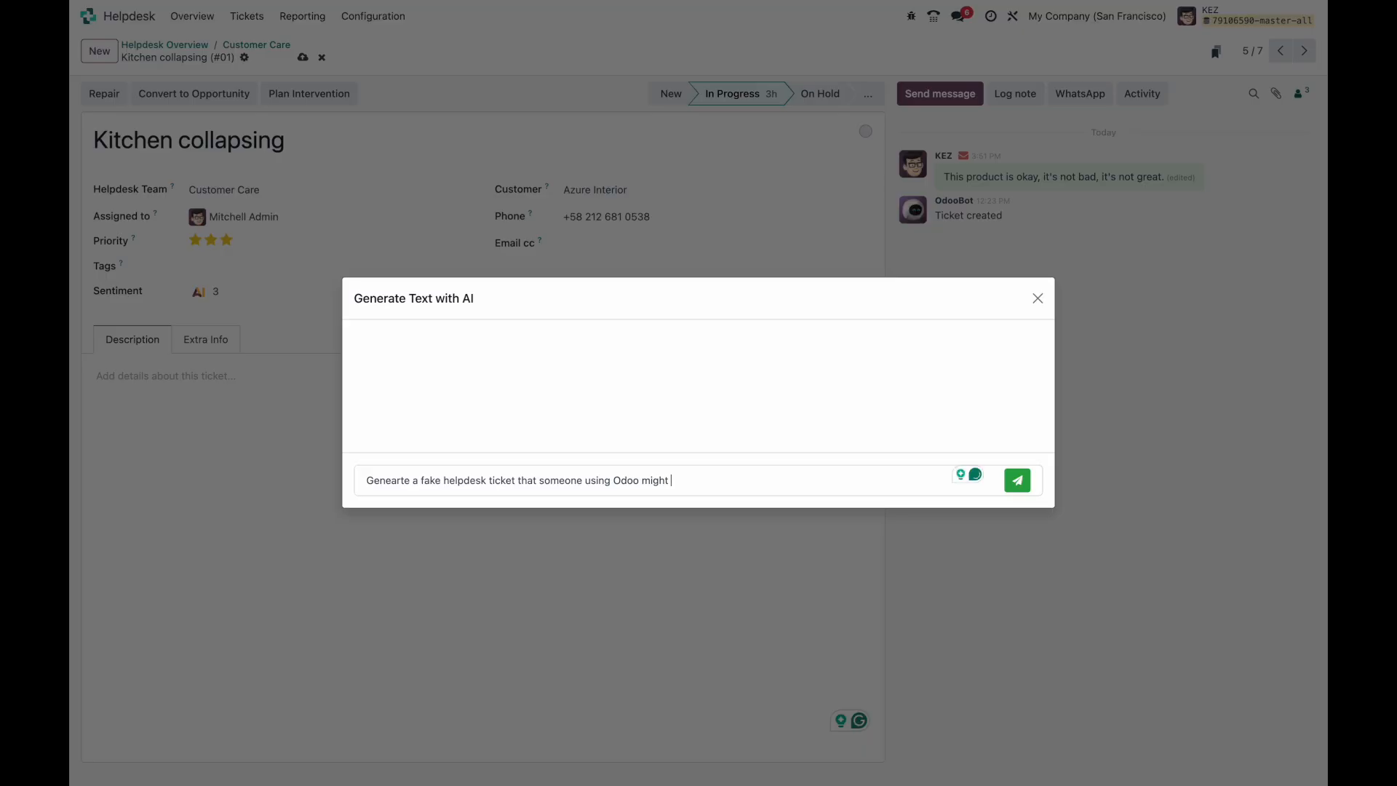
text( submit.)
click(1018, 480)
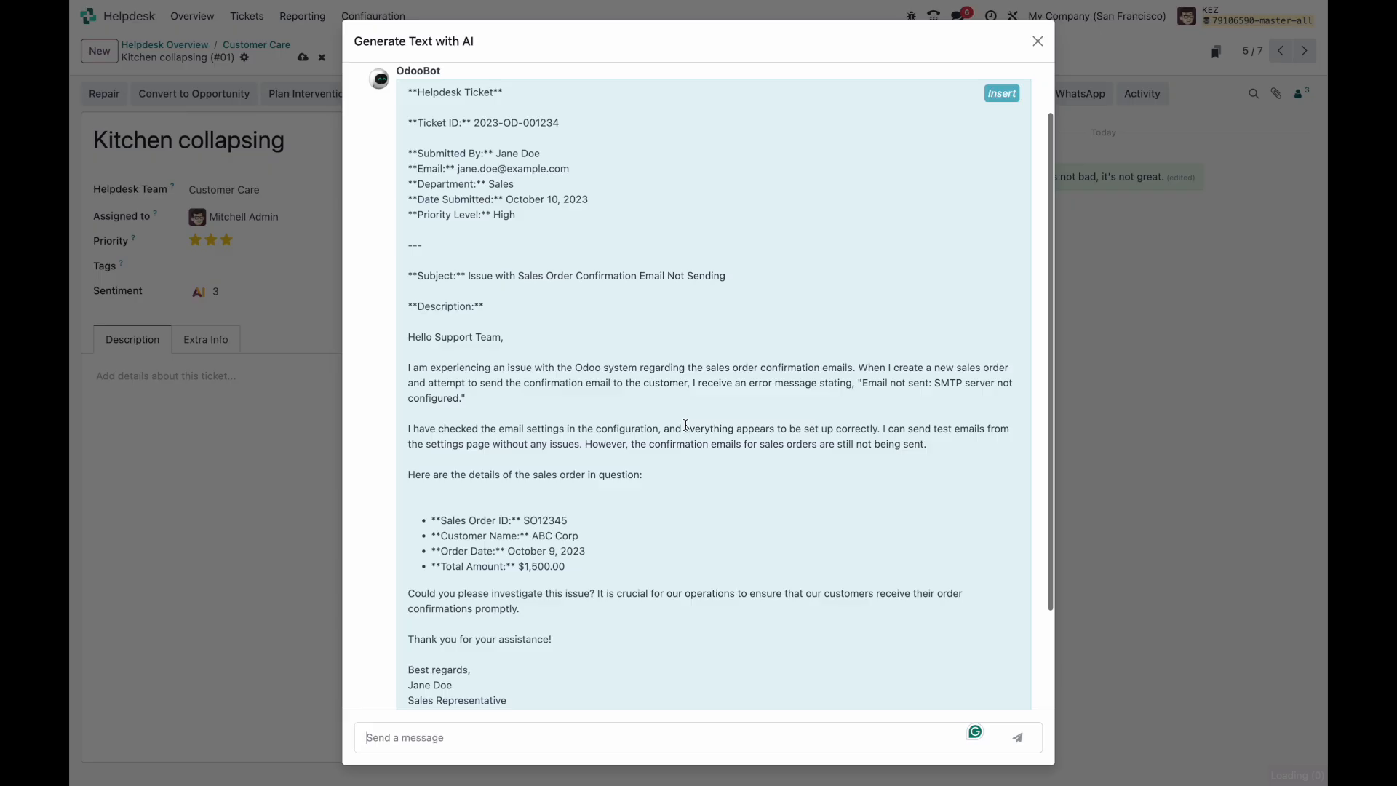
Step: Paste the generated ticket body into the Description and save, leaving the stage unchanged
scroll(574, 349, down, 2)
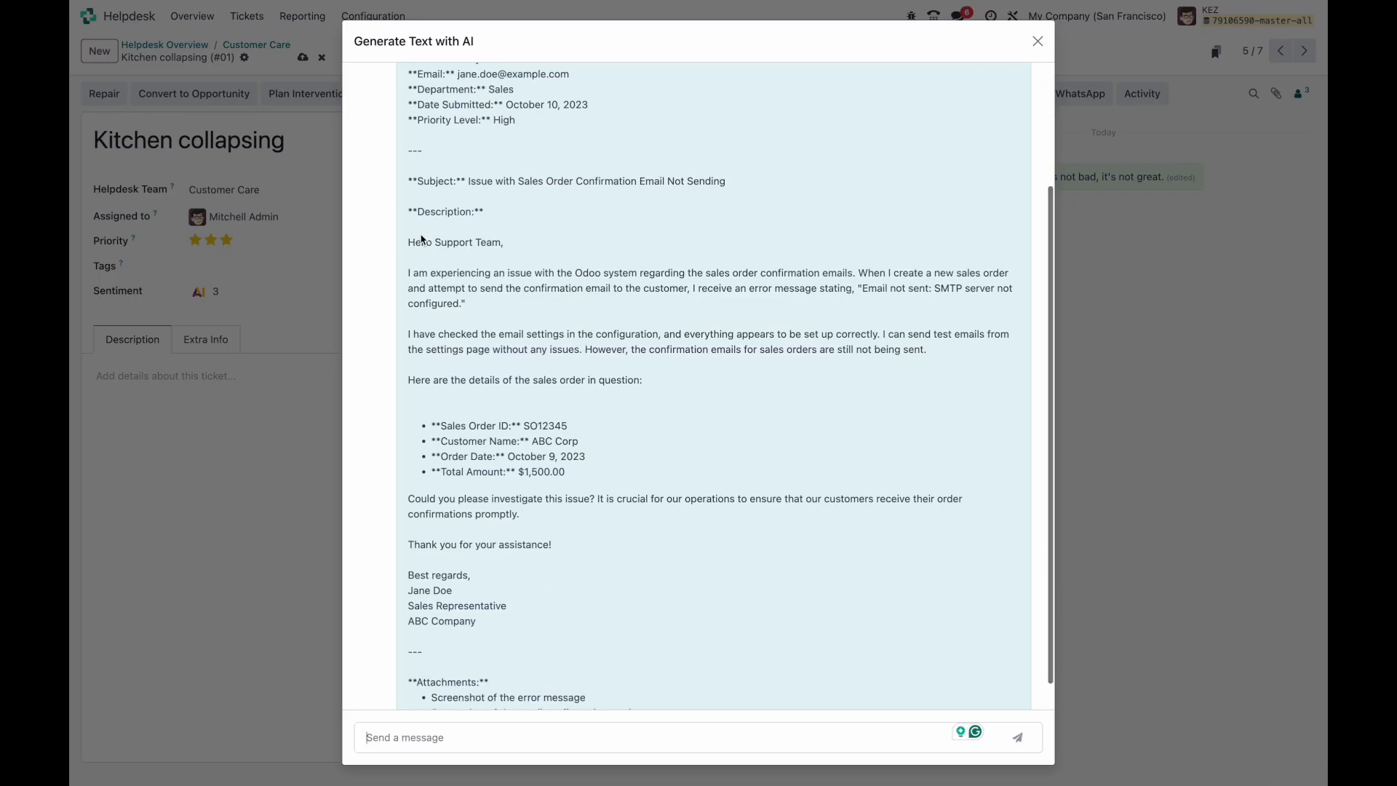
drag(408, 242, 711, 569)
key(ctrl+c)
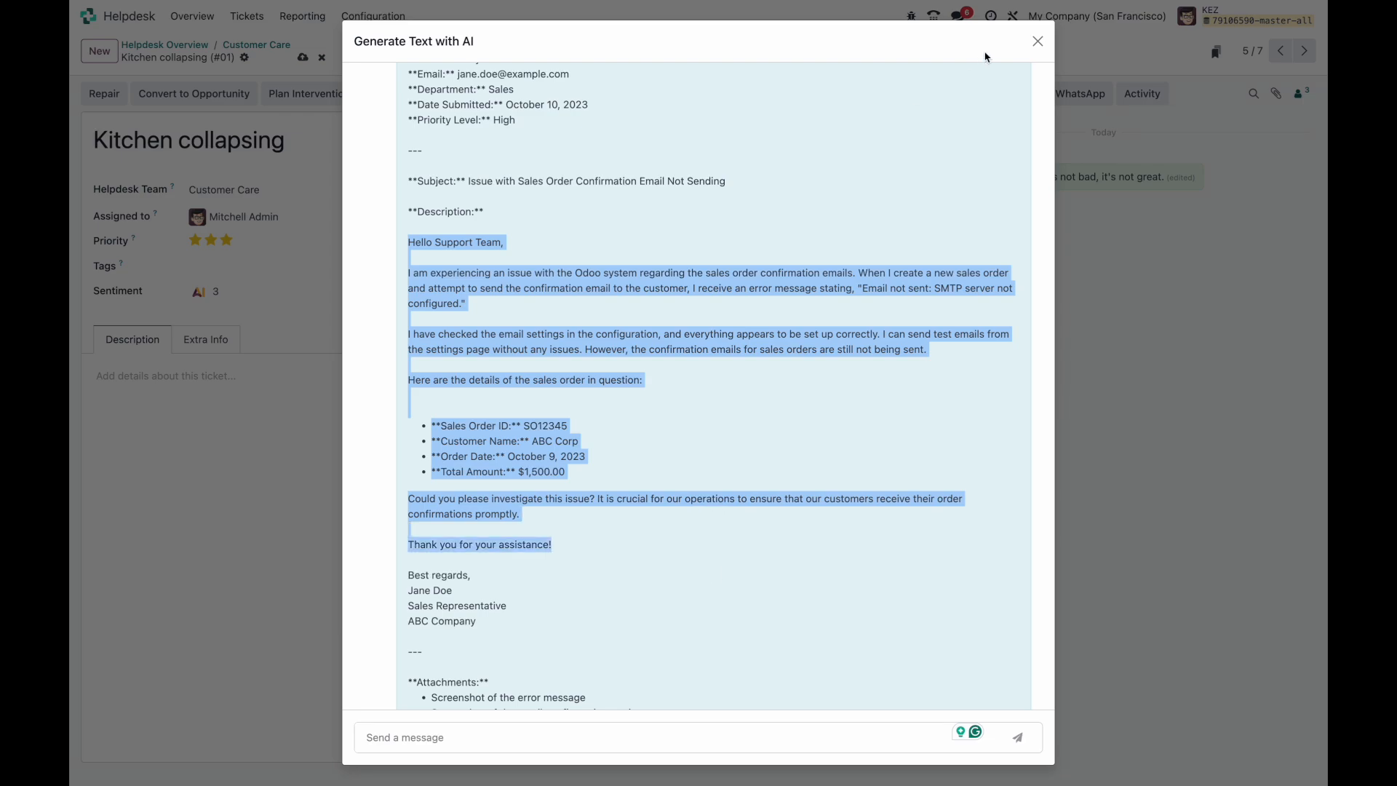
click(1038, 41)
click(393, 437)
key(ctrl+v)
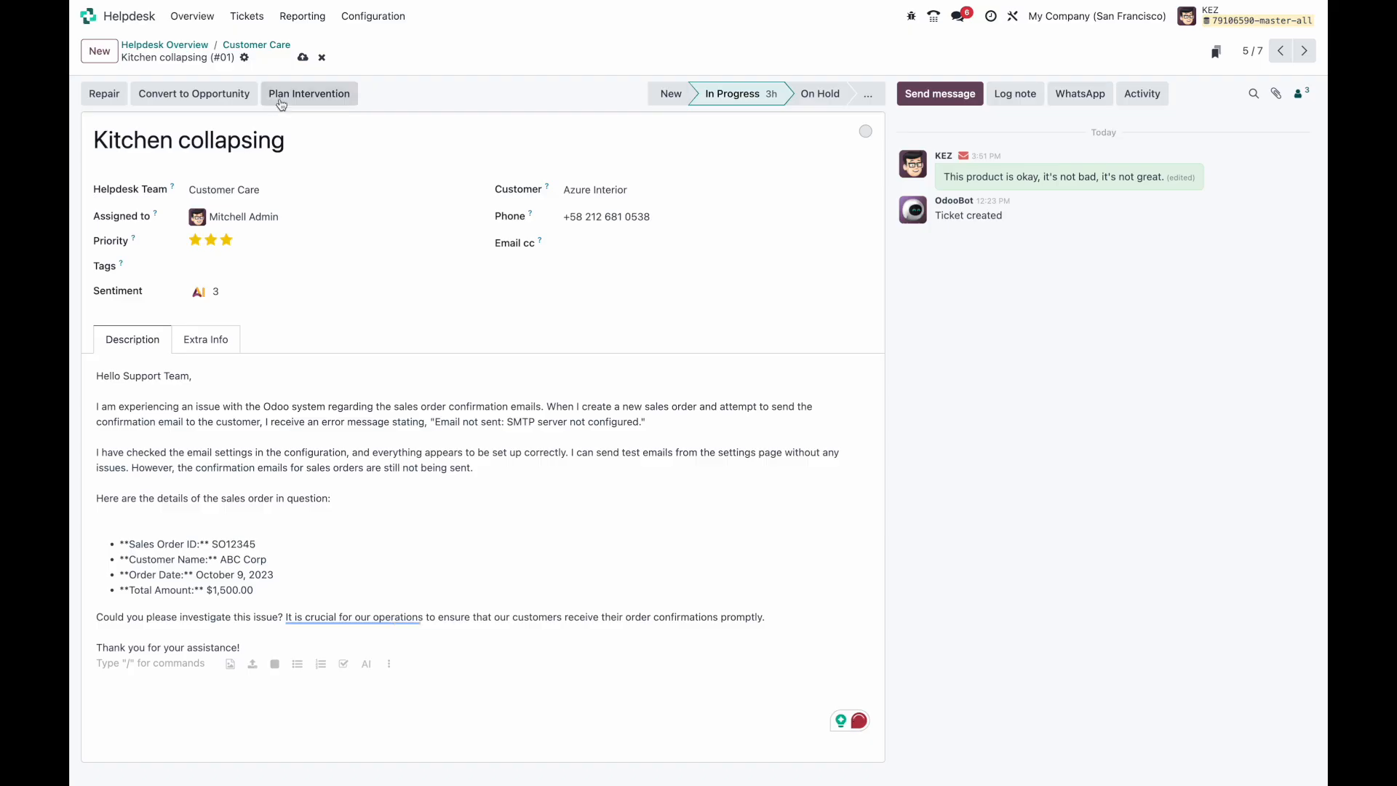
click(303, 56)
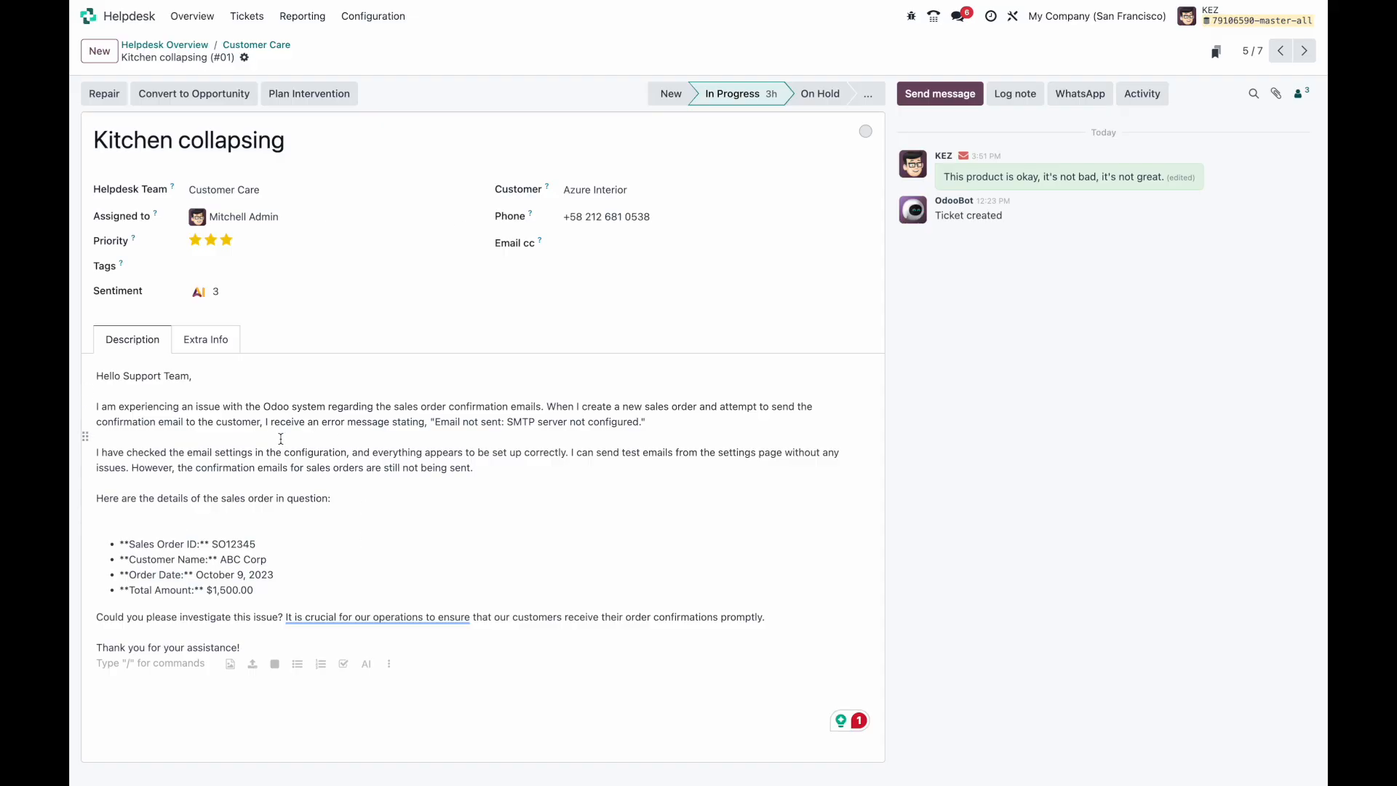
click(868, 93)
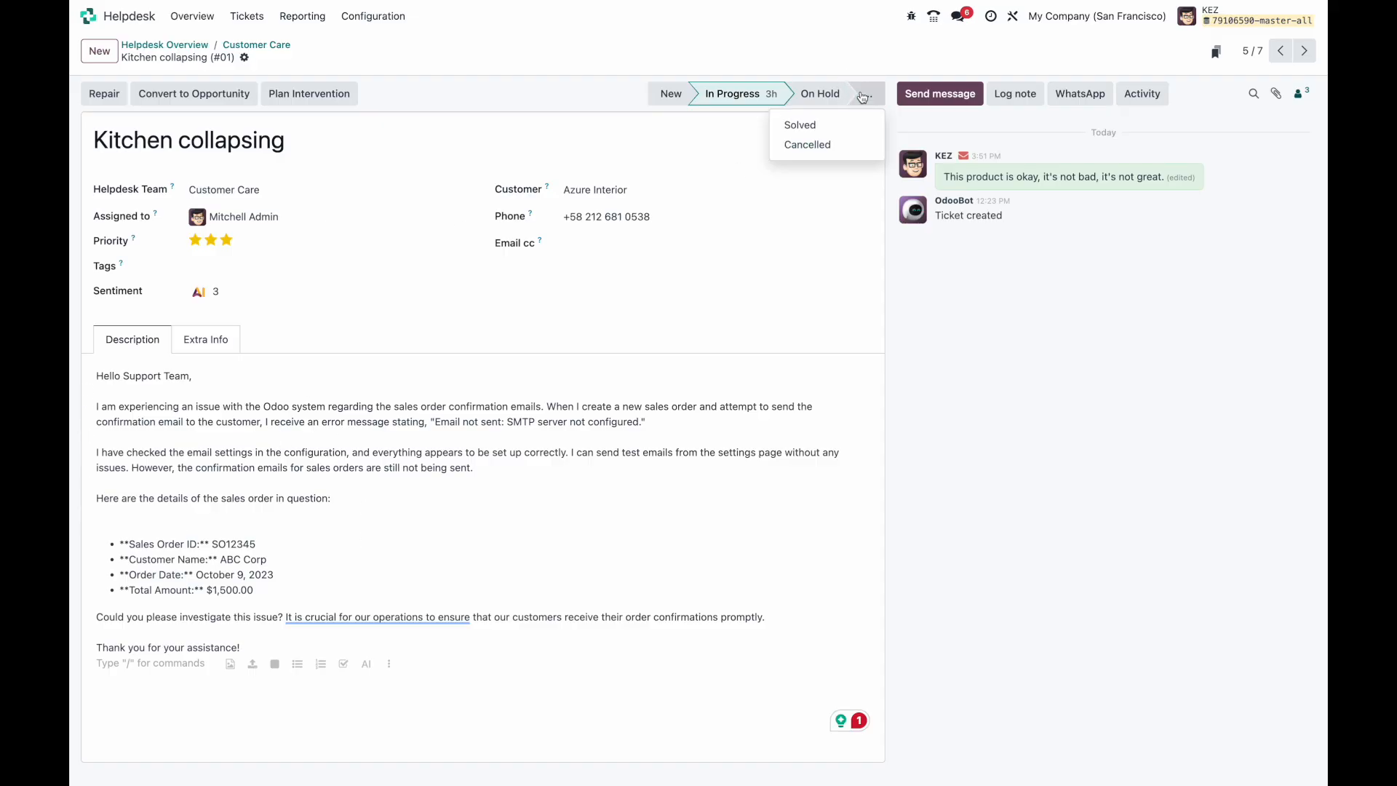
click(639, 78)
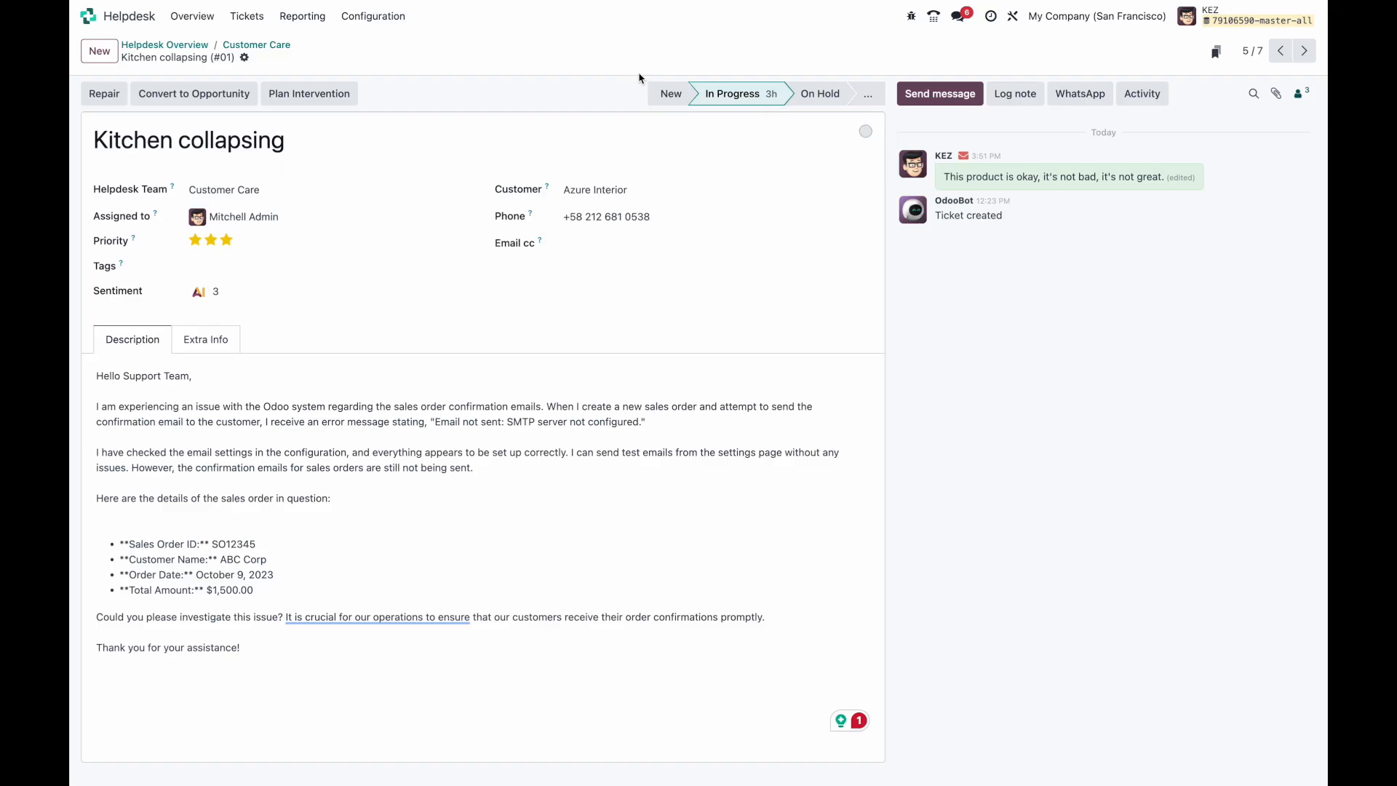
Step: Add a stage named 'Escalated' to the Customer Care board and drag it before On Hold
click(275, 50)
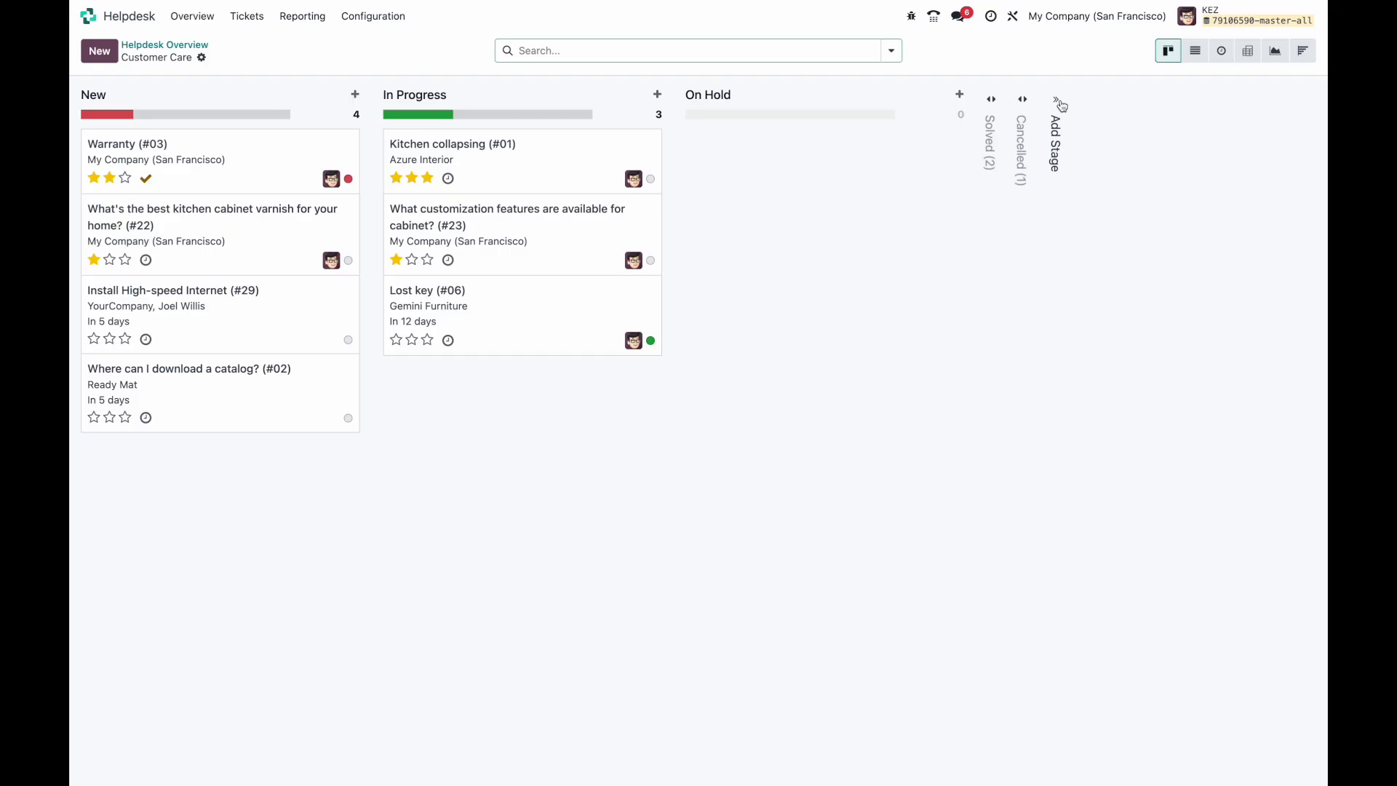
click(1059, 99)
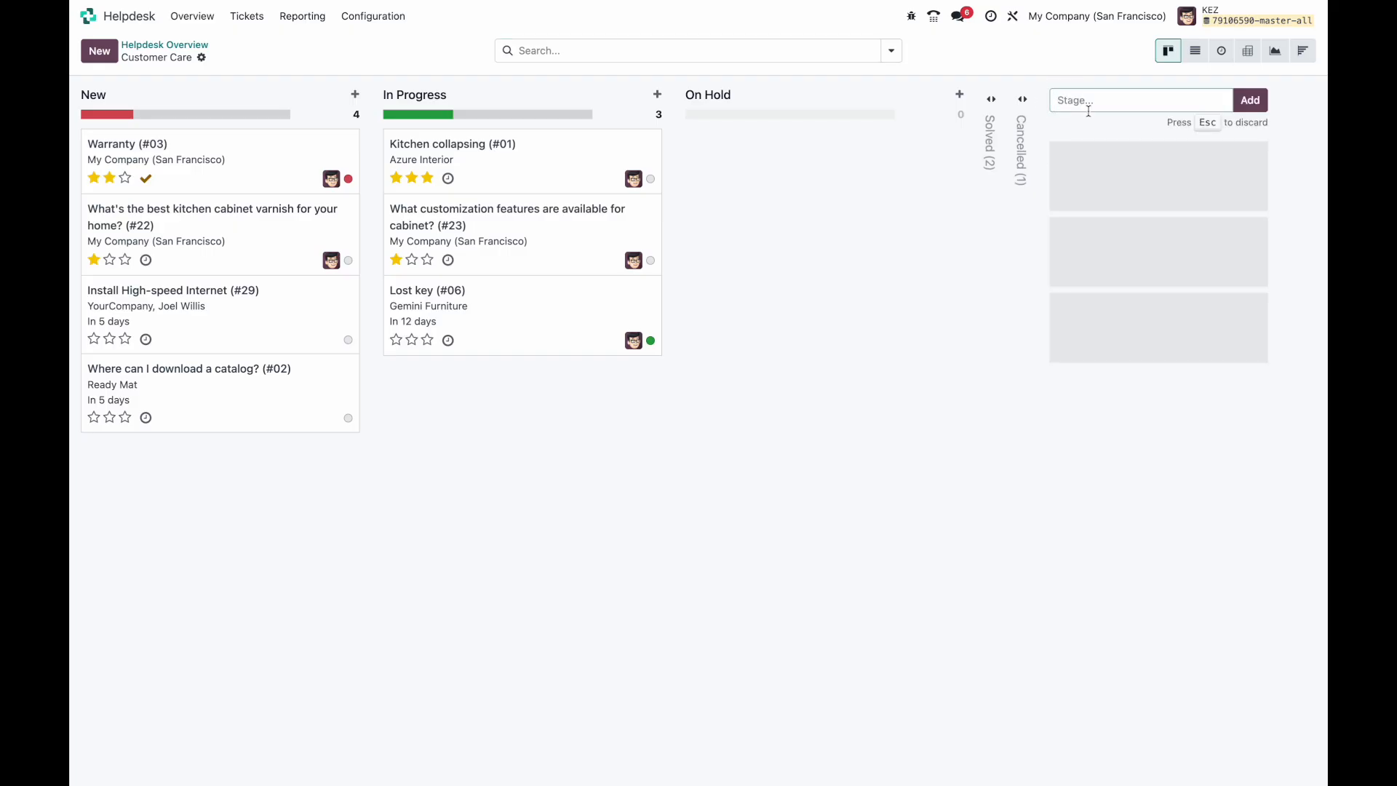
text(Escalted)
key(ctrl+a)
key(Right)
right_click(1077, 100)
click(1092, 105)
click(1247, 97)
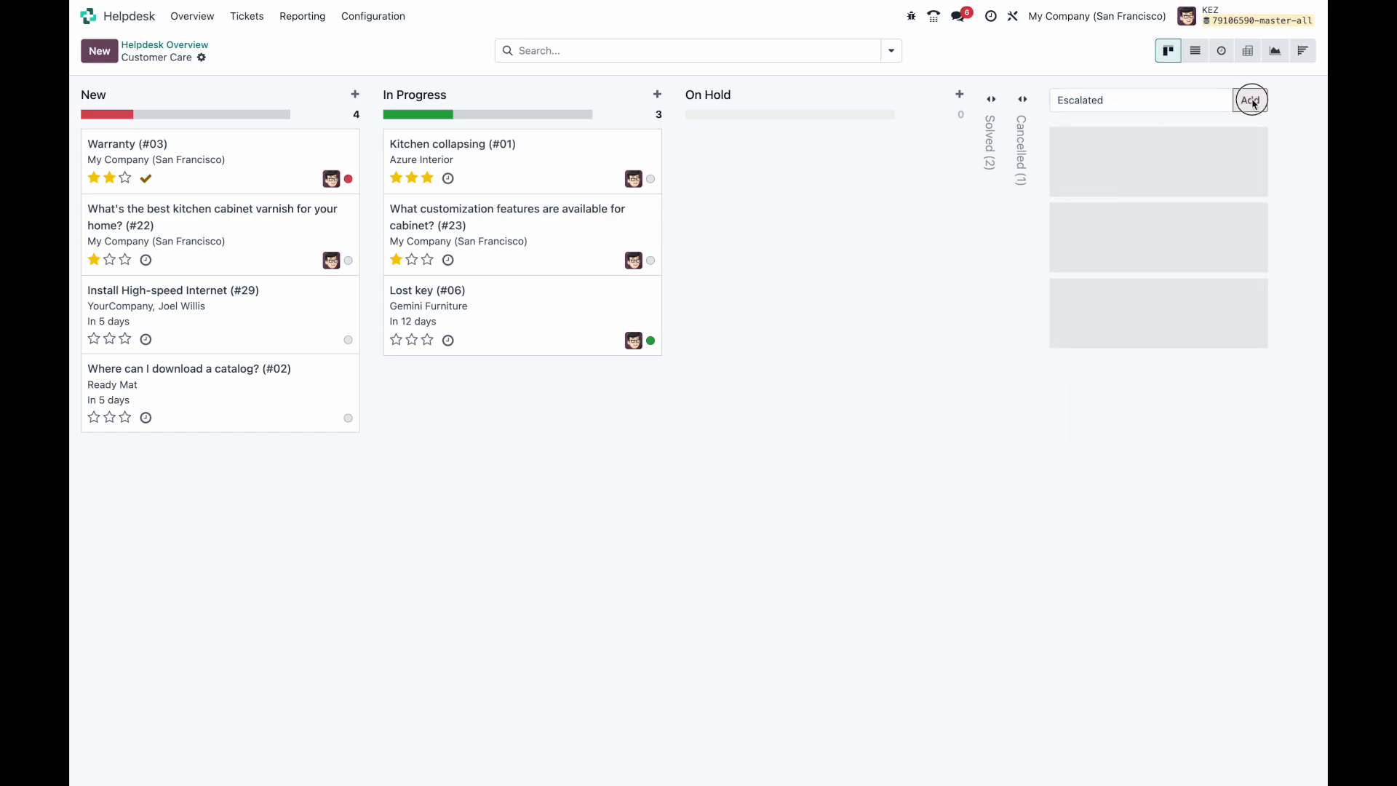
drag(1092, 93, 759, 96)
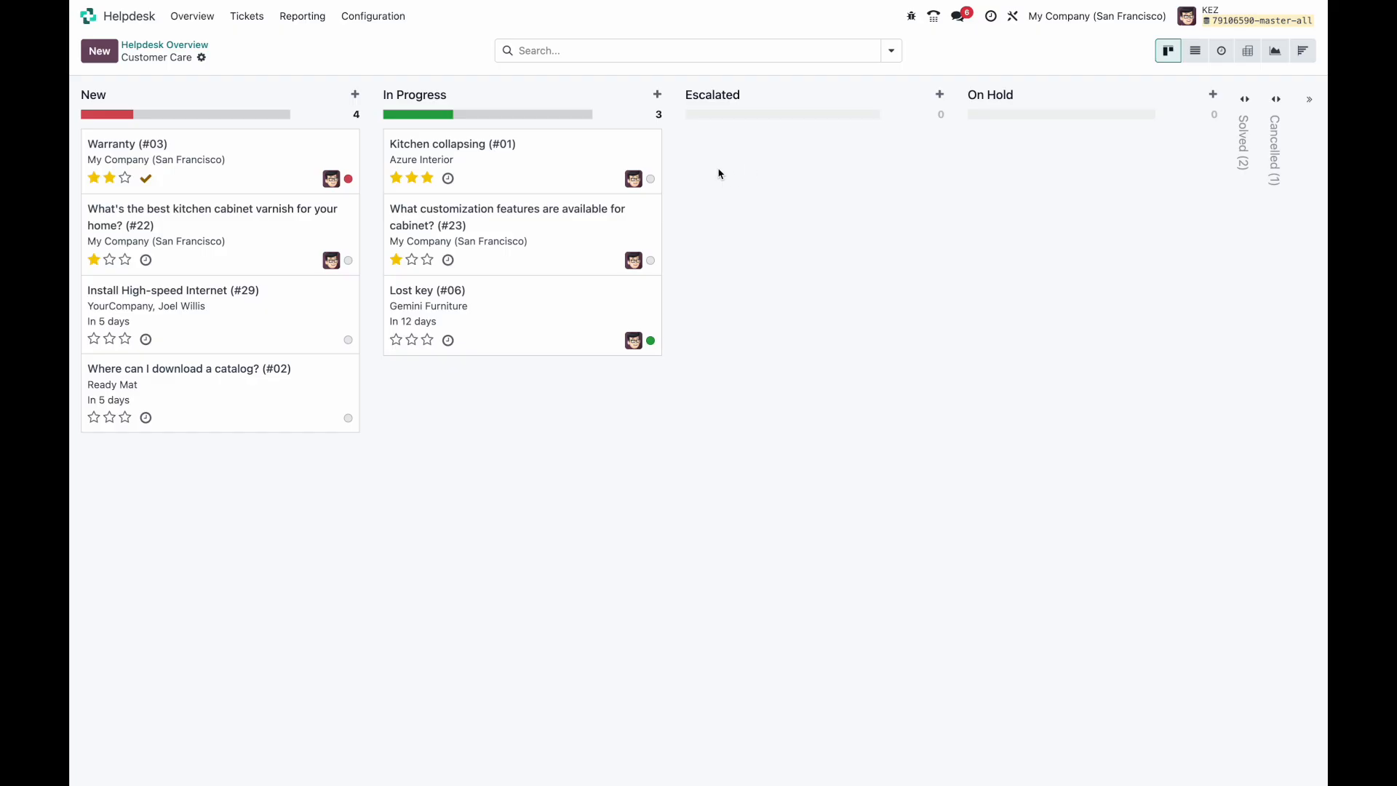
Step: Rename ticket #01 to 'SMTP Server issue', save it, and open its form in Studio
click(585, 168)
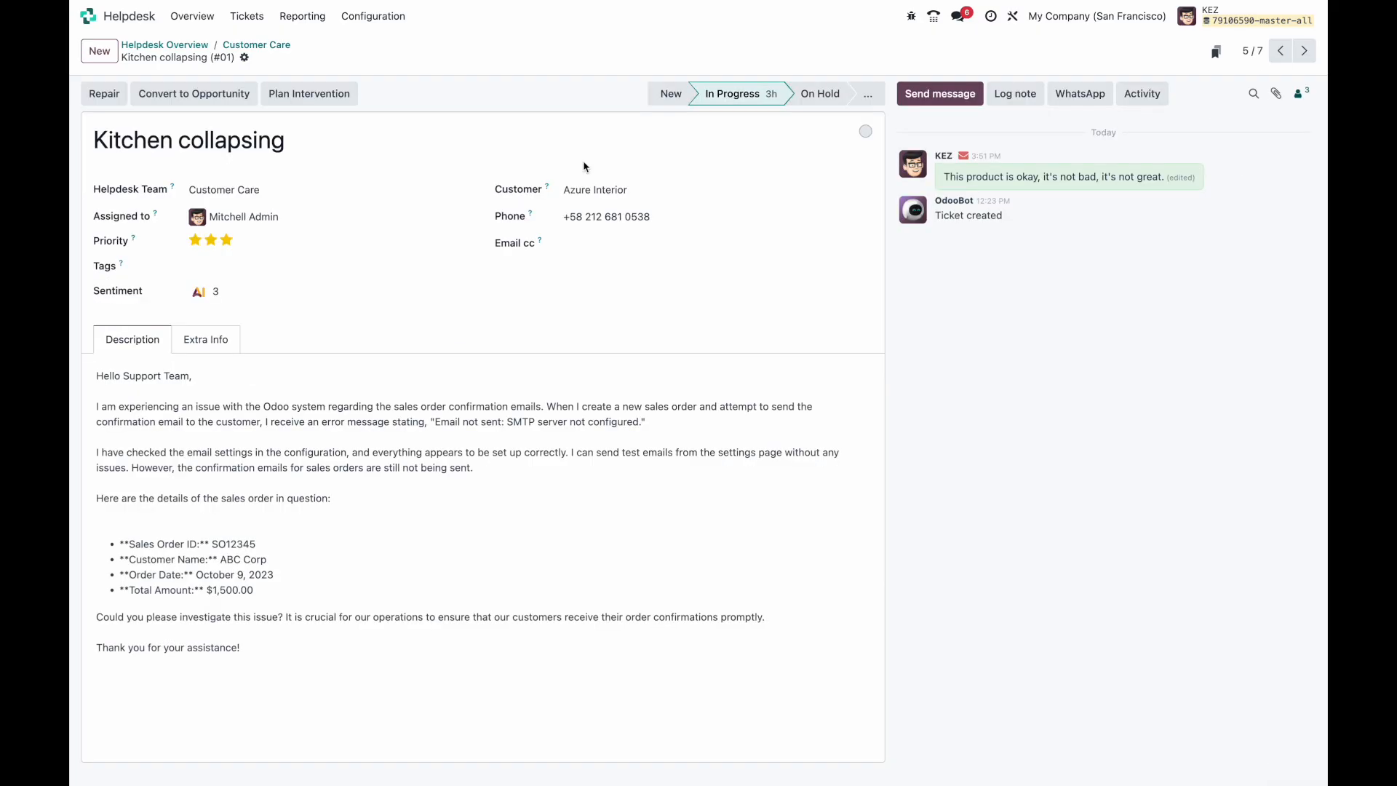
triple_click(355, 139)
text(SMTP)
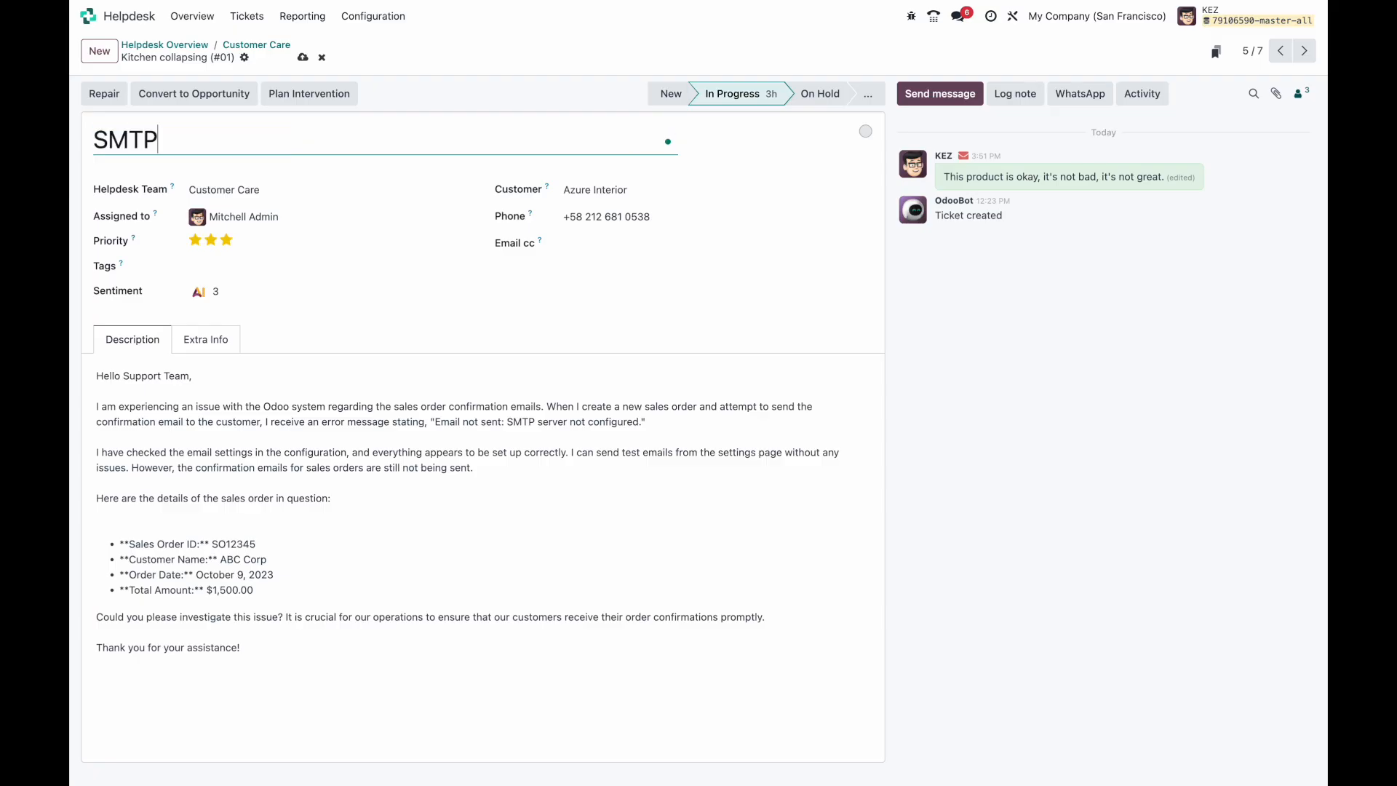
text( Server issue)
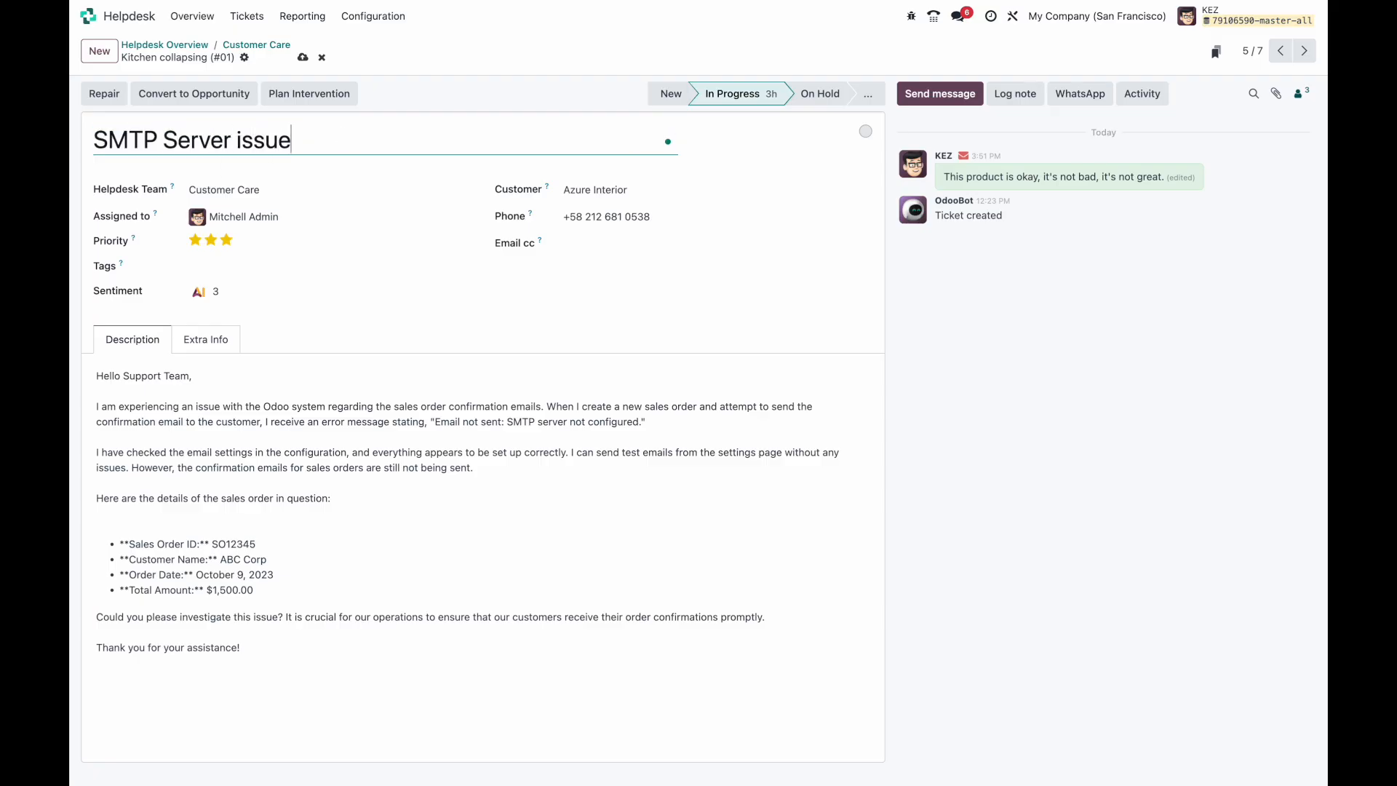
click(303, 57)
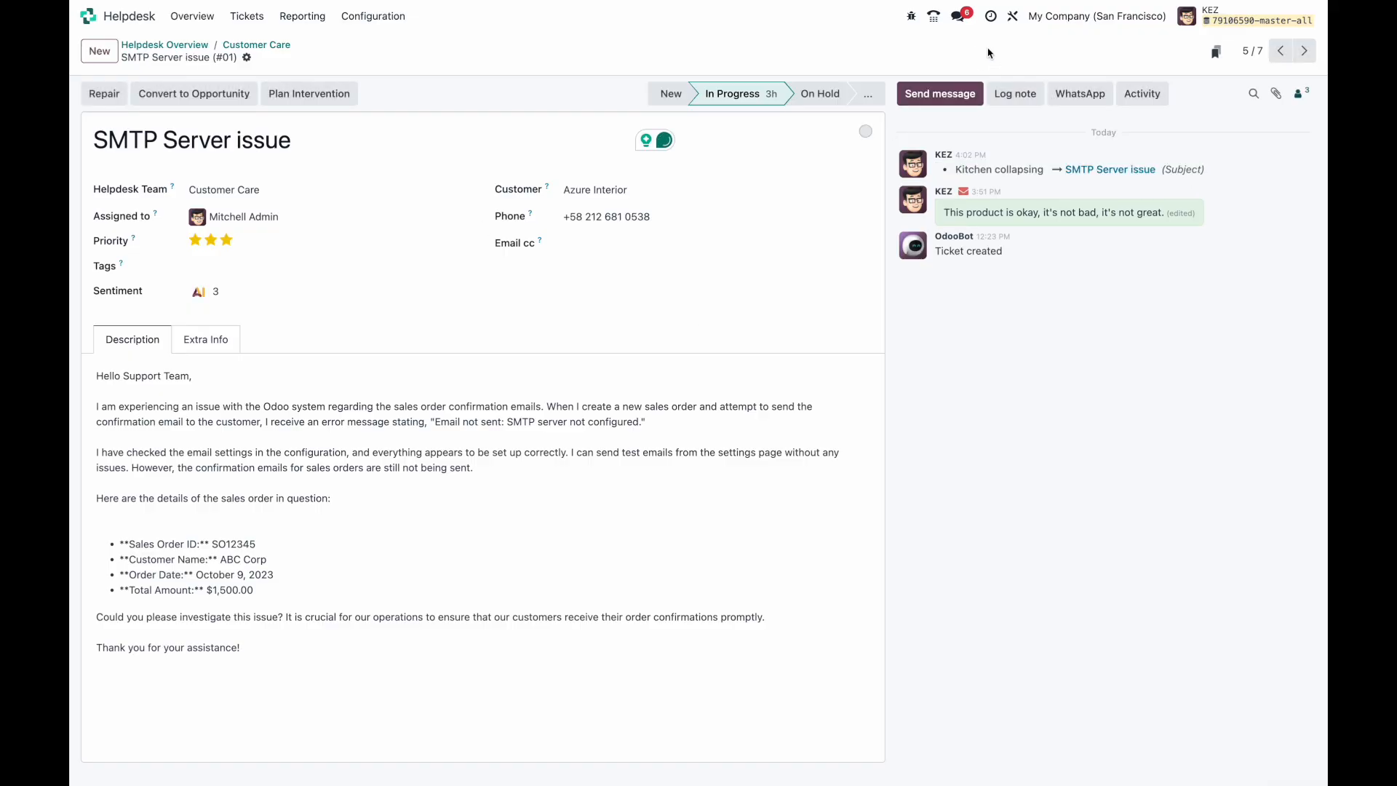
click(1013, 21)
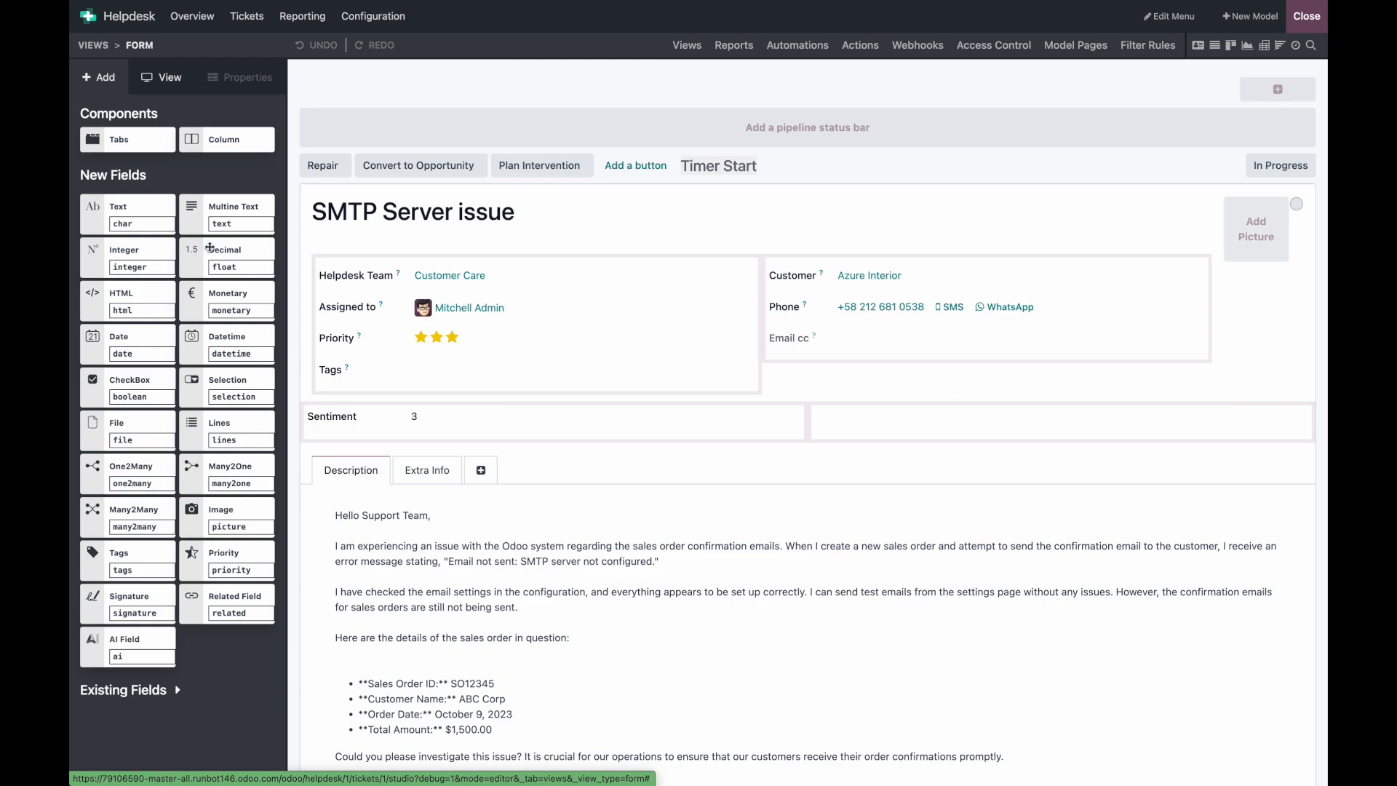
Step: Place a Multiline Text AI field near Tags, prompted to summarize the customer's issue in two sentences
drag(120, 649, 473, 404)
click(603, 371)
click(593, 428)
click(596, 424)
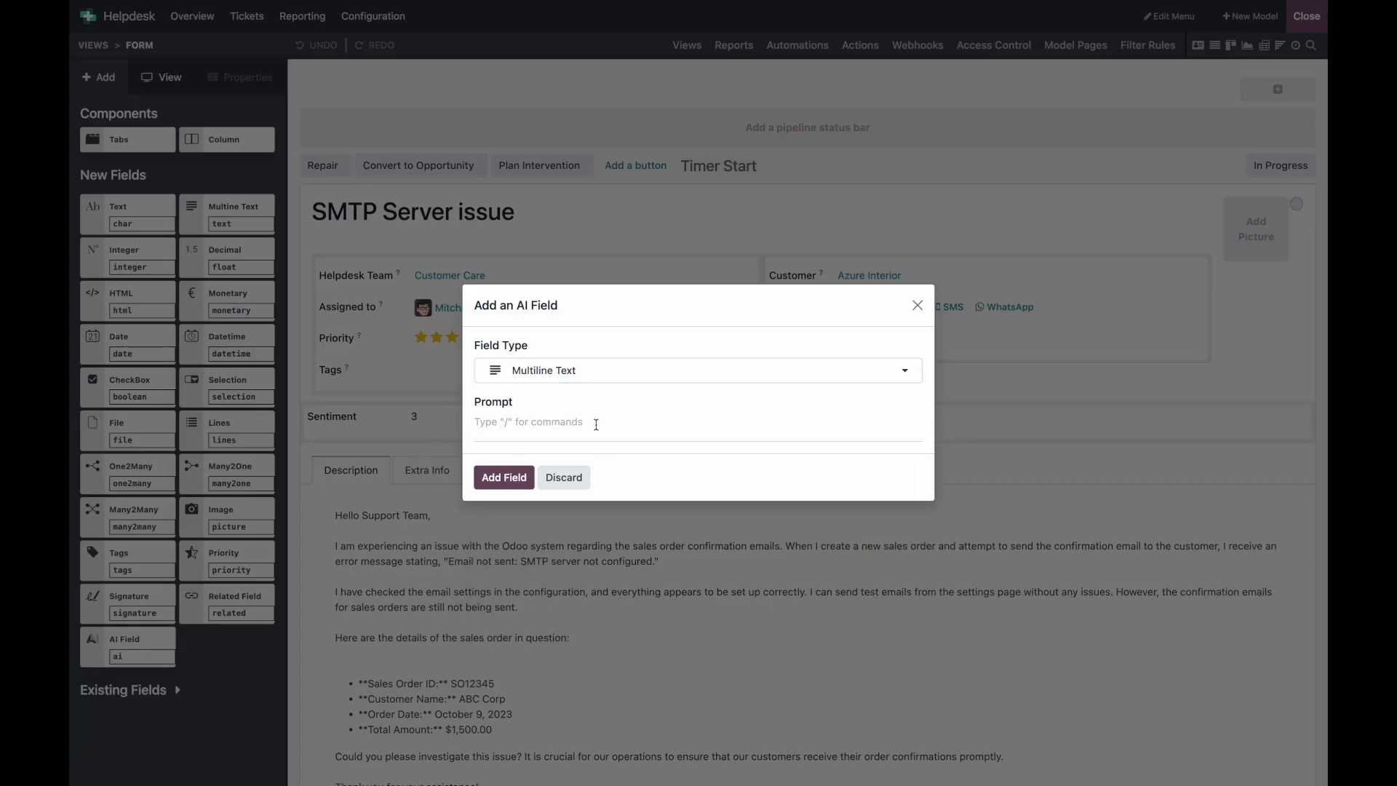
text(Take the d)
key(ctrl+a)
text(Summarize the customers issue in two s)
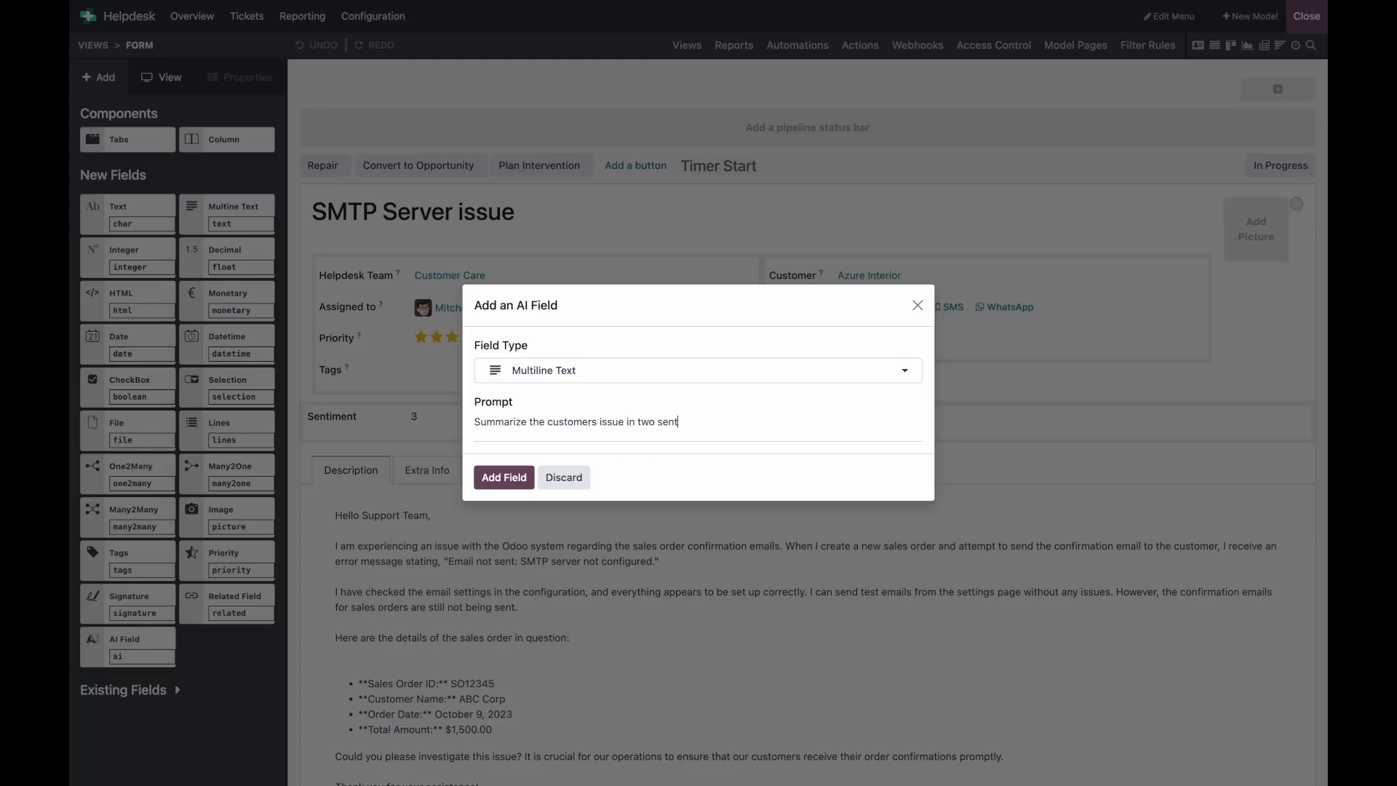
text(entences to produce an executive summary when tr)
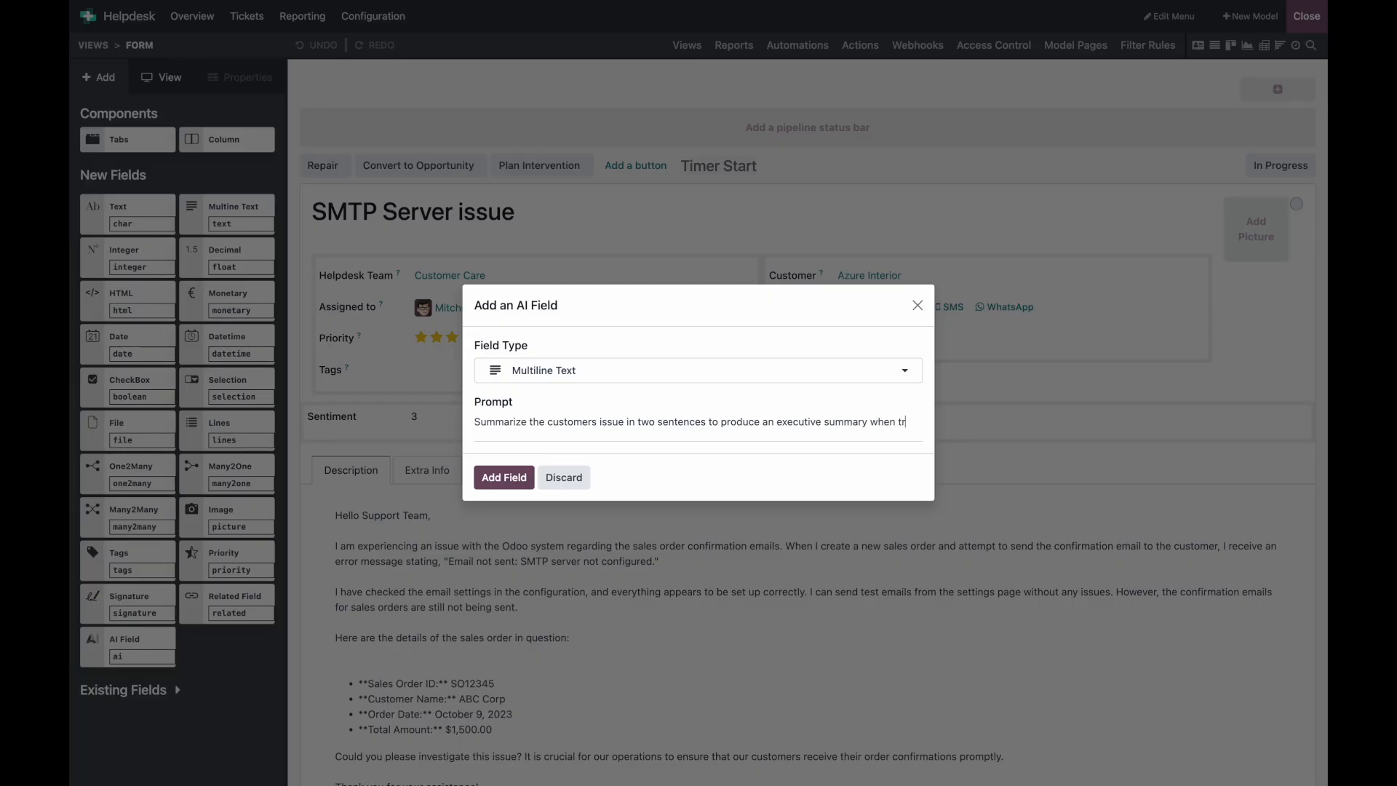
text(ansfering the ticket)
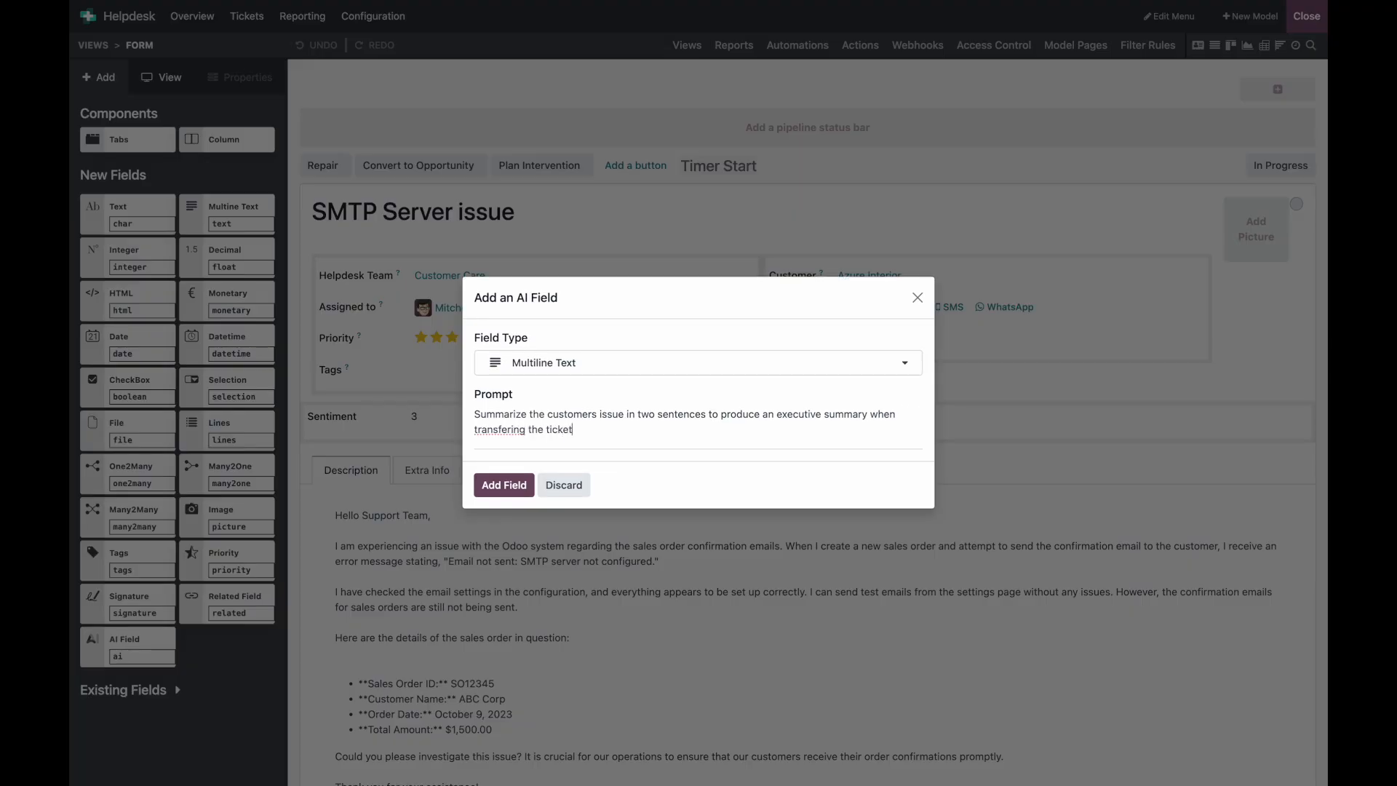
text(.)
right_click(502, 428)
click(514, 412)
click(502, 479)
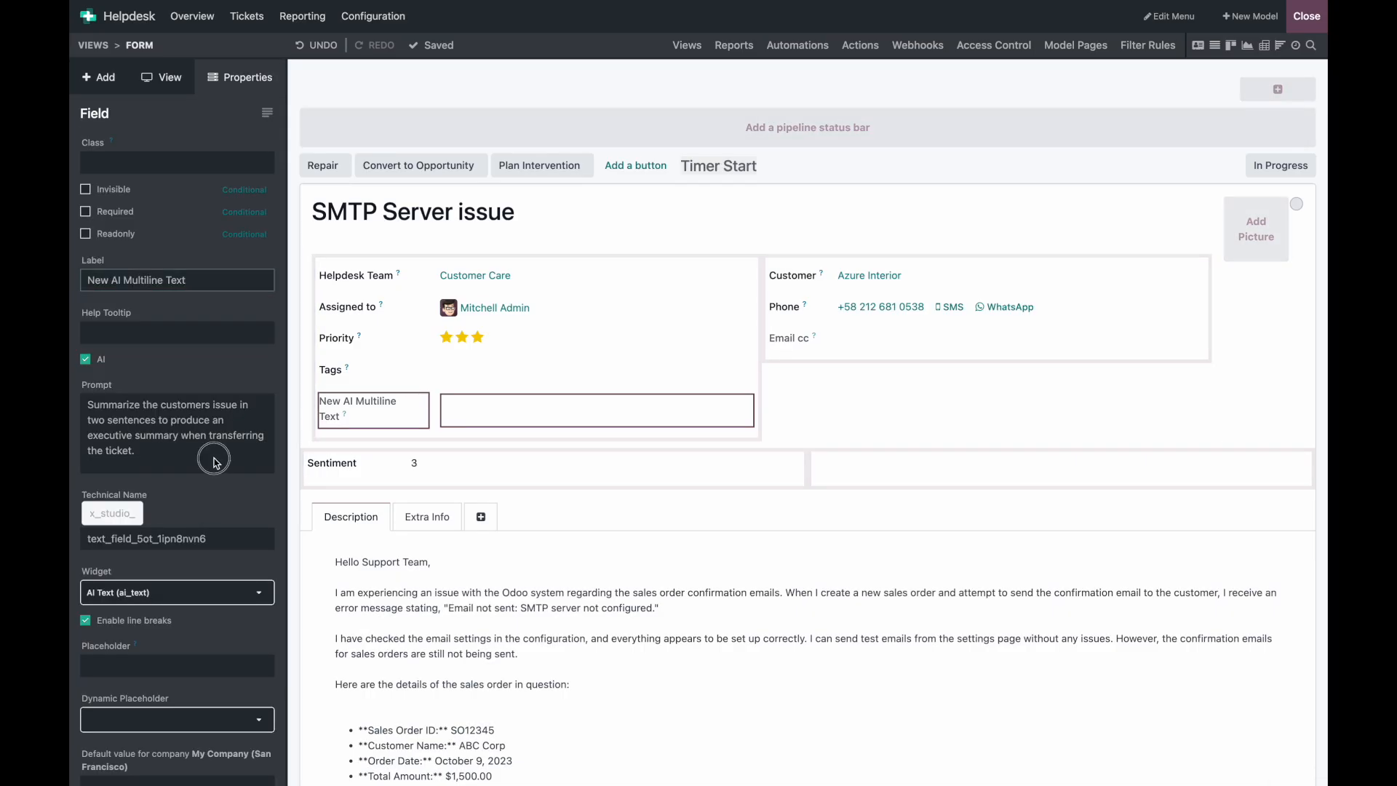
Step: Insert the ticket's Description field into the AI prompt, then save and generate the summary
click(213, 457)
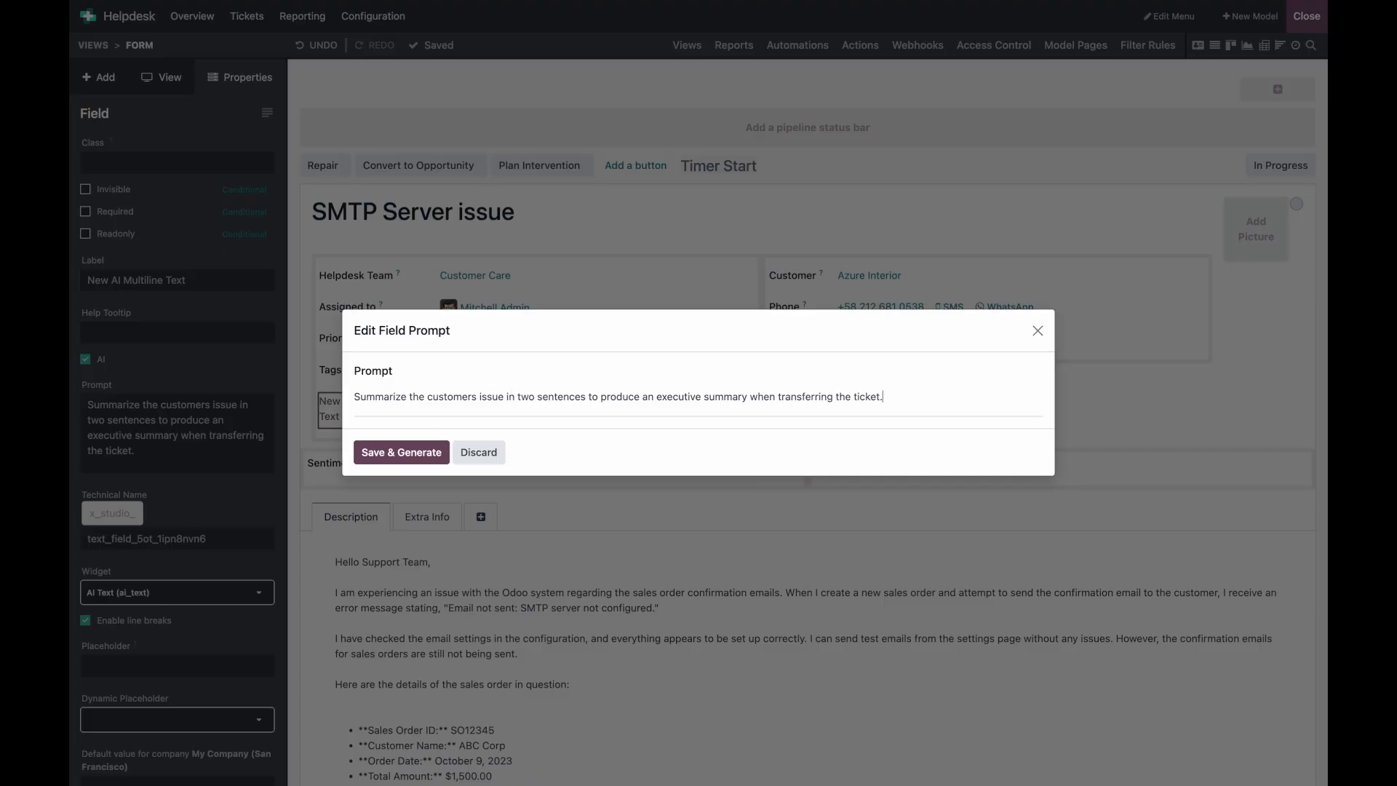
key(Return)
key(Return)
text(/)
click(543, 475)
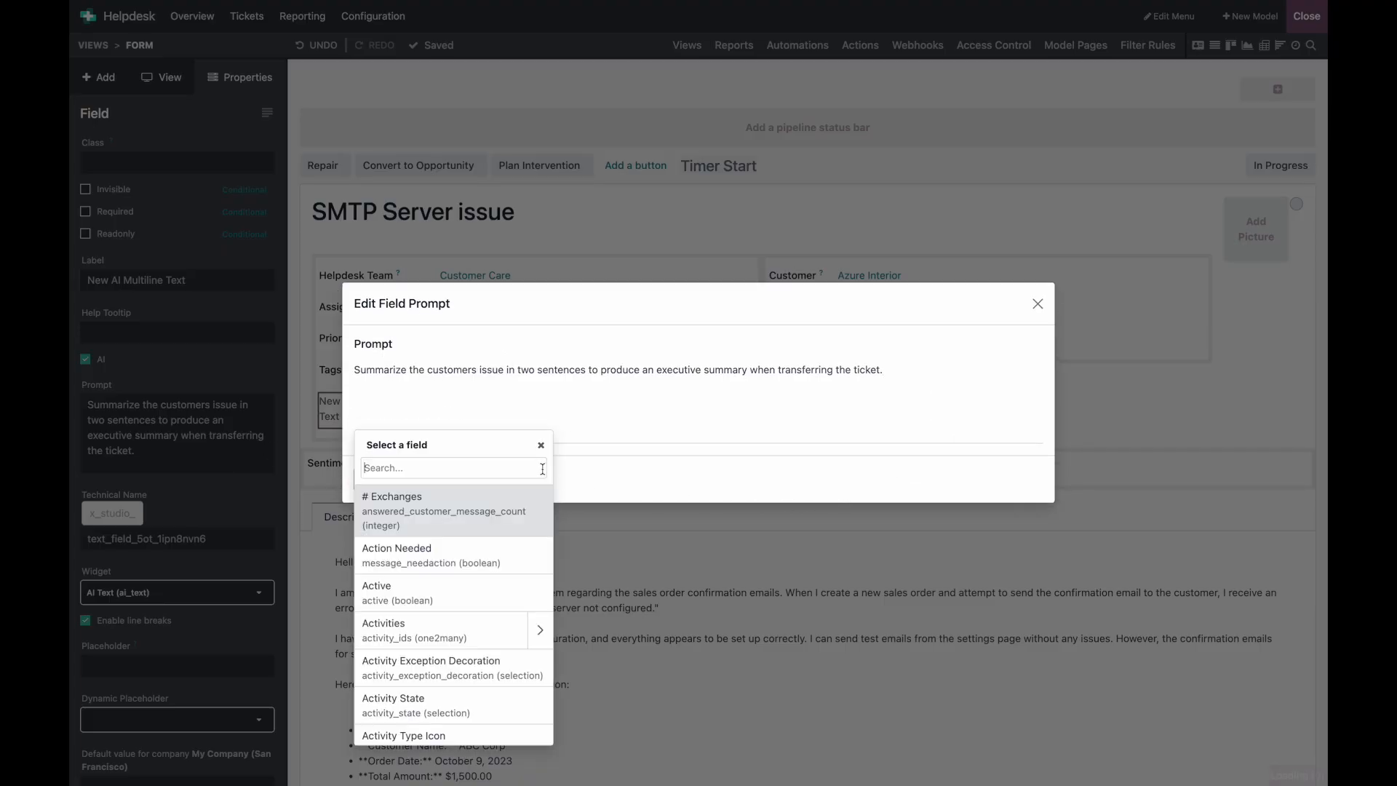
text(desc)
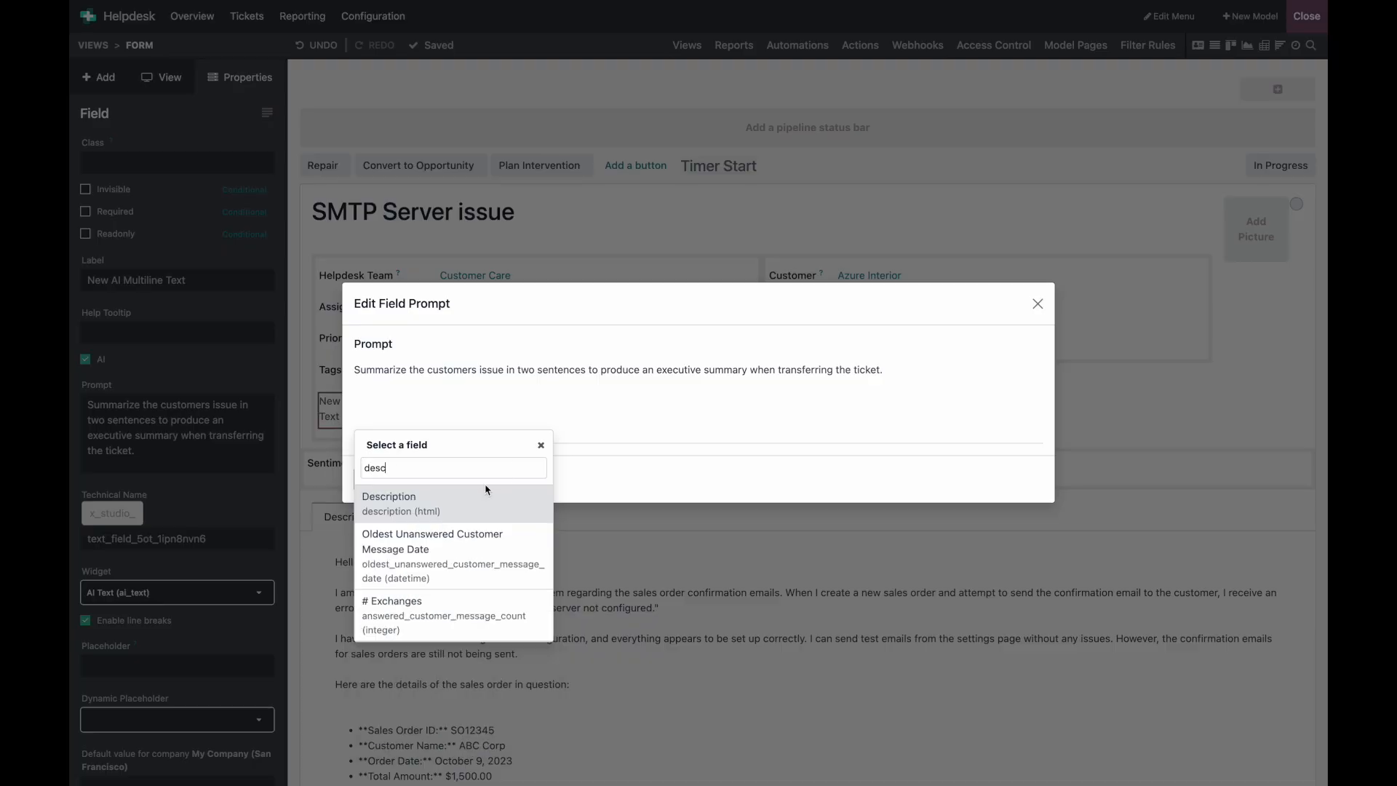
click(465, 506)
click(382, 640)
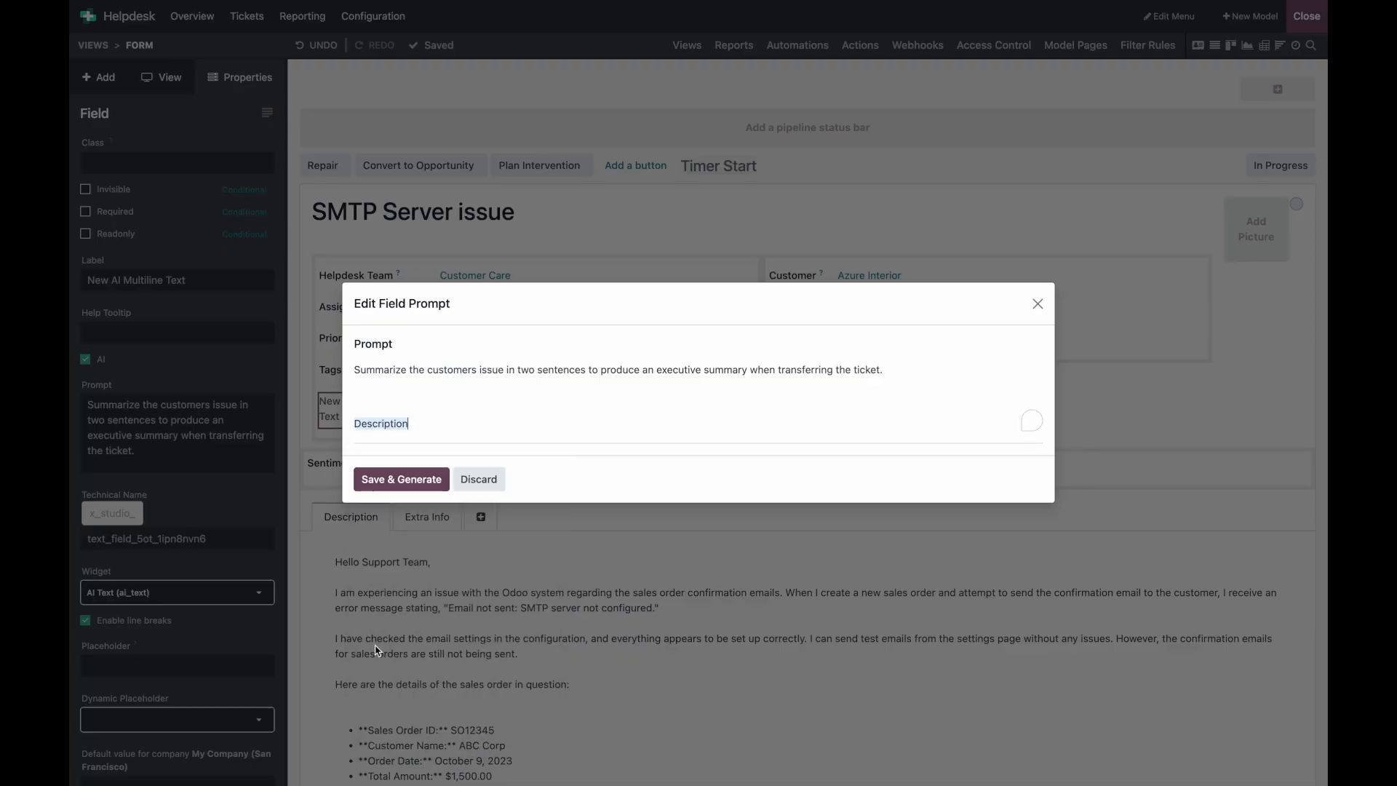
click(597, 385)
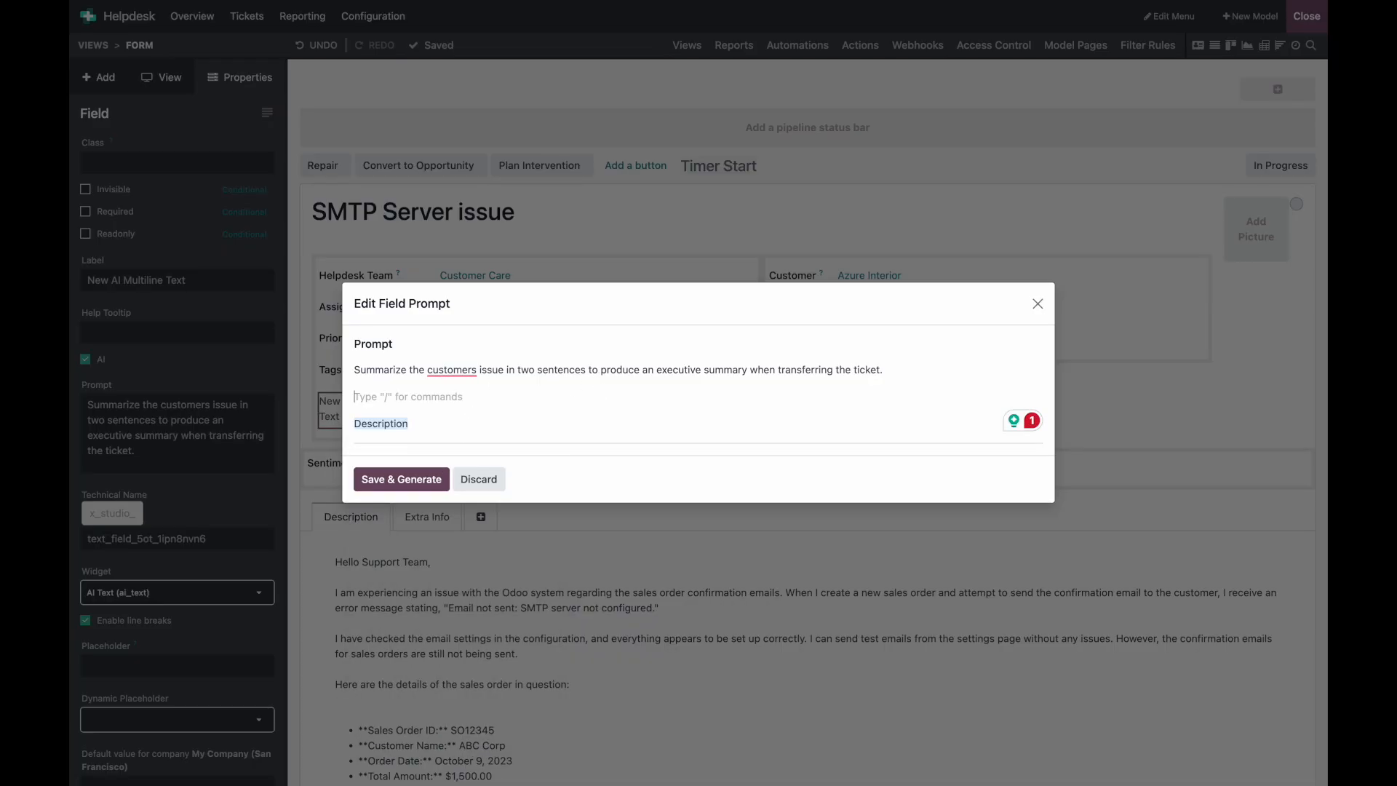
key(BackSpace)
click(452, 386)
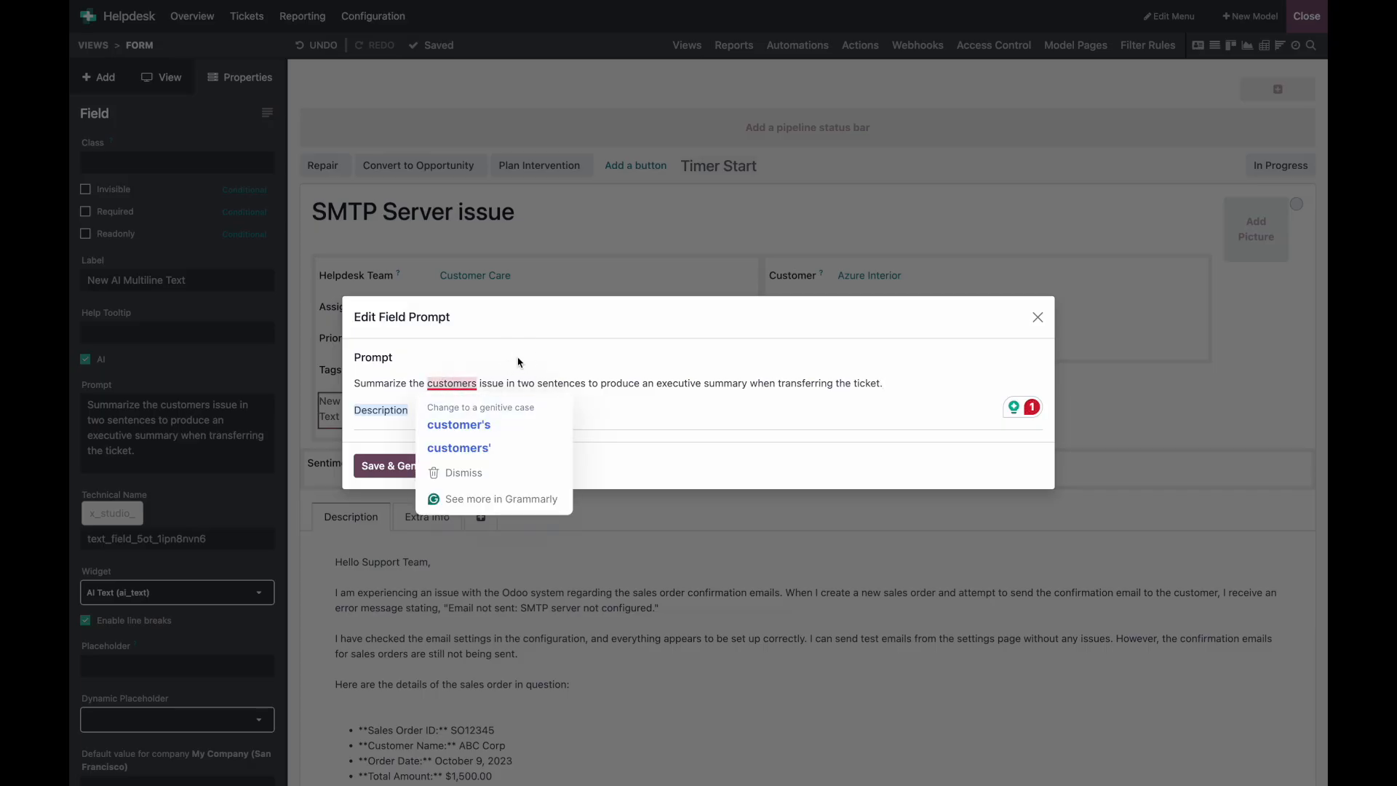
click(393, 467)
Step: Relabel the AI field as 'Executive Summary'
triple_click(178, 279)
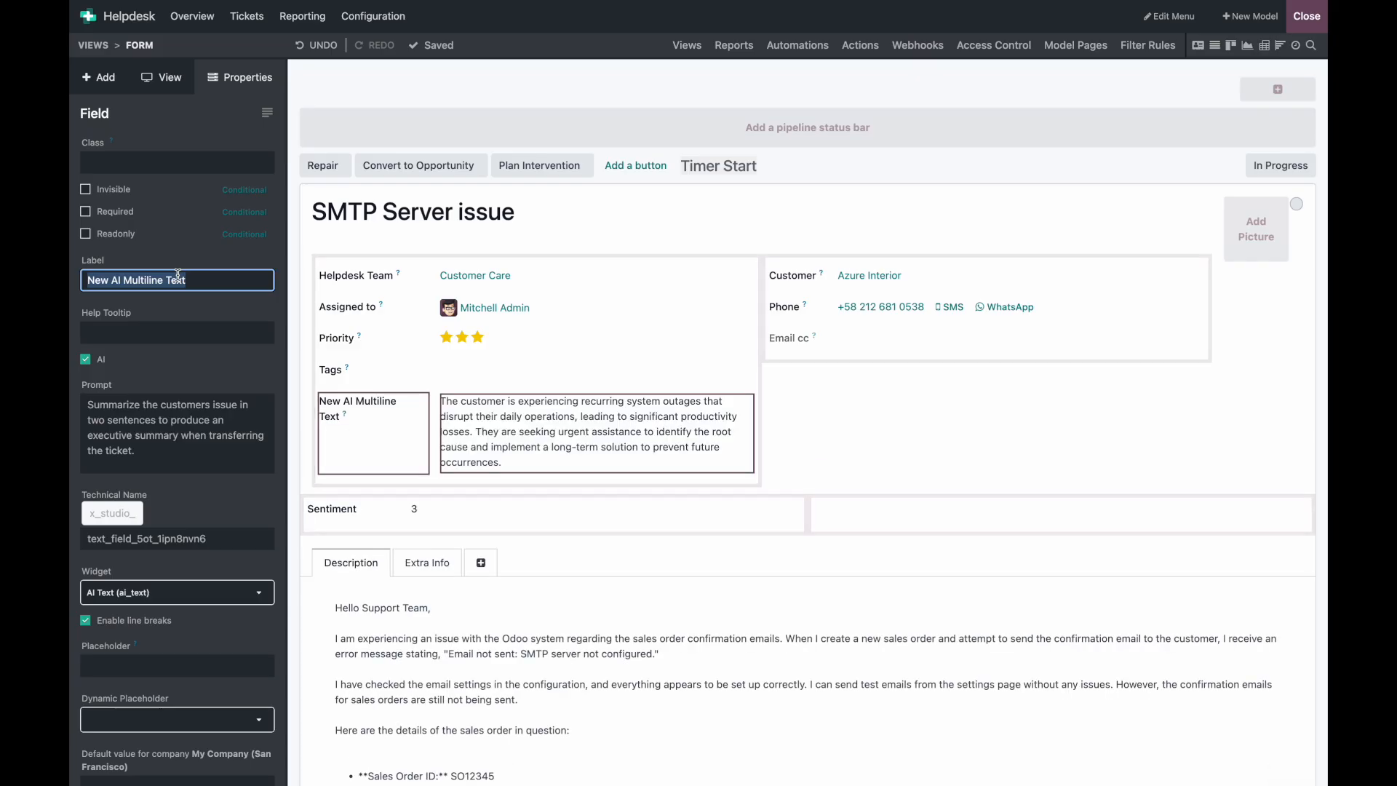
text(Executive Summary)
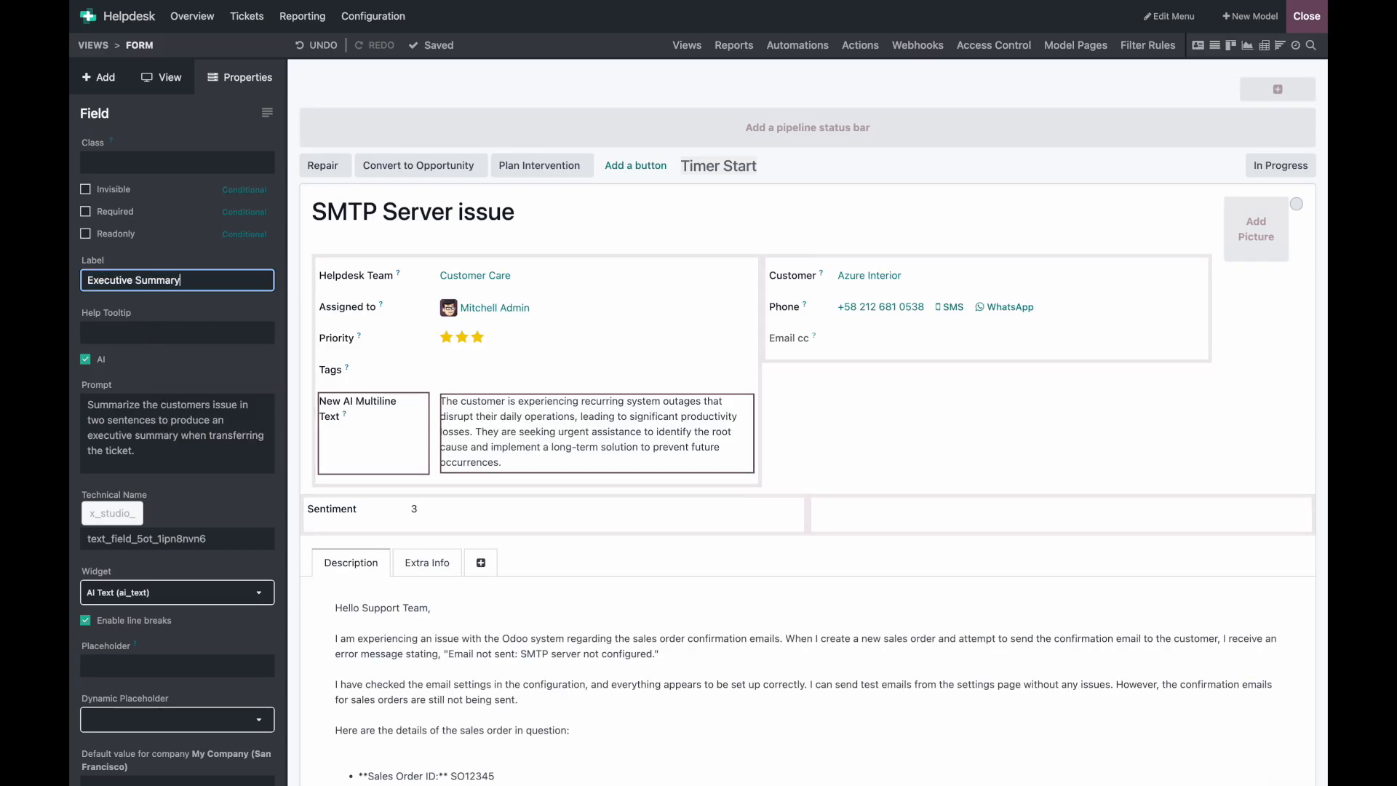
key(Return)
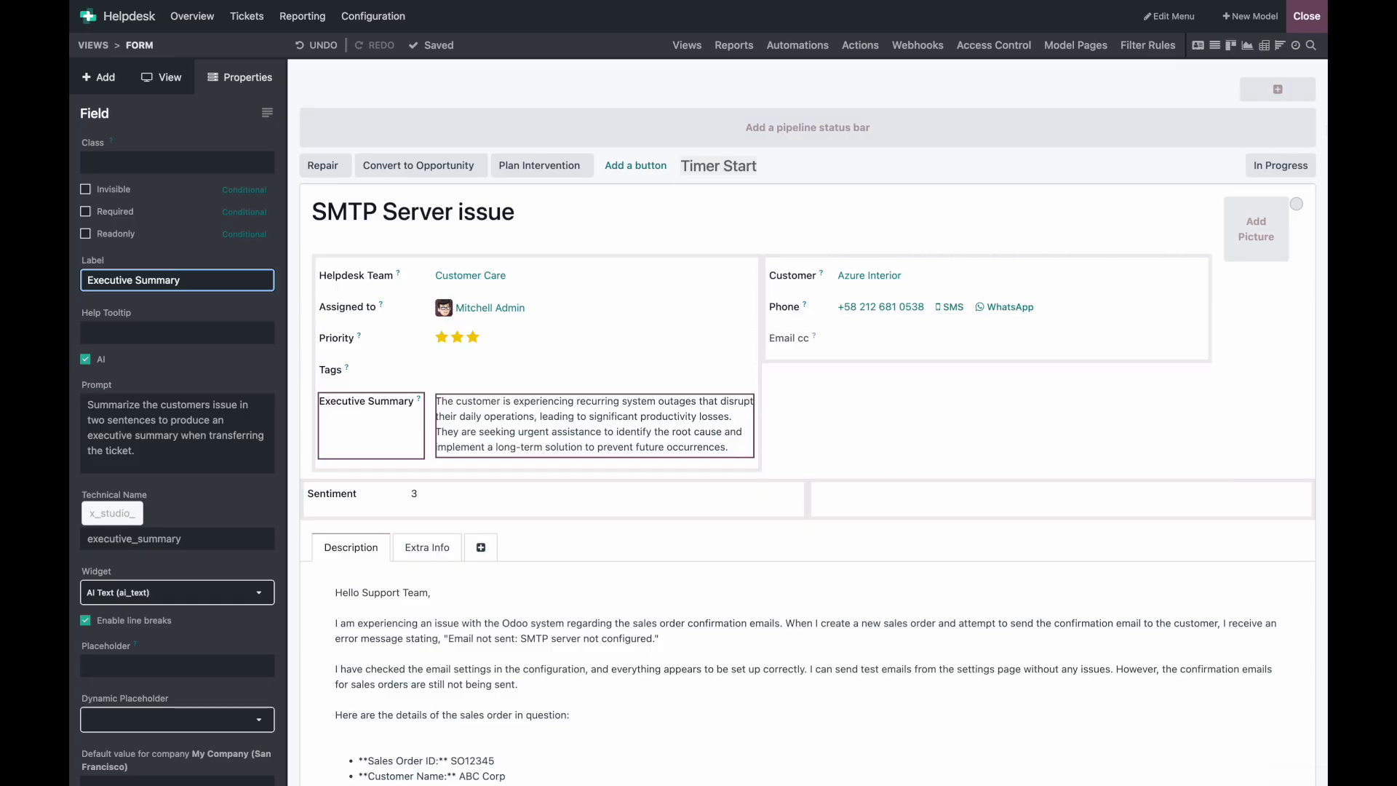
Step: Exit Studio and move the SMTP Server issue ticket to the Escalated stage
click(1310, 17)
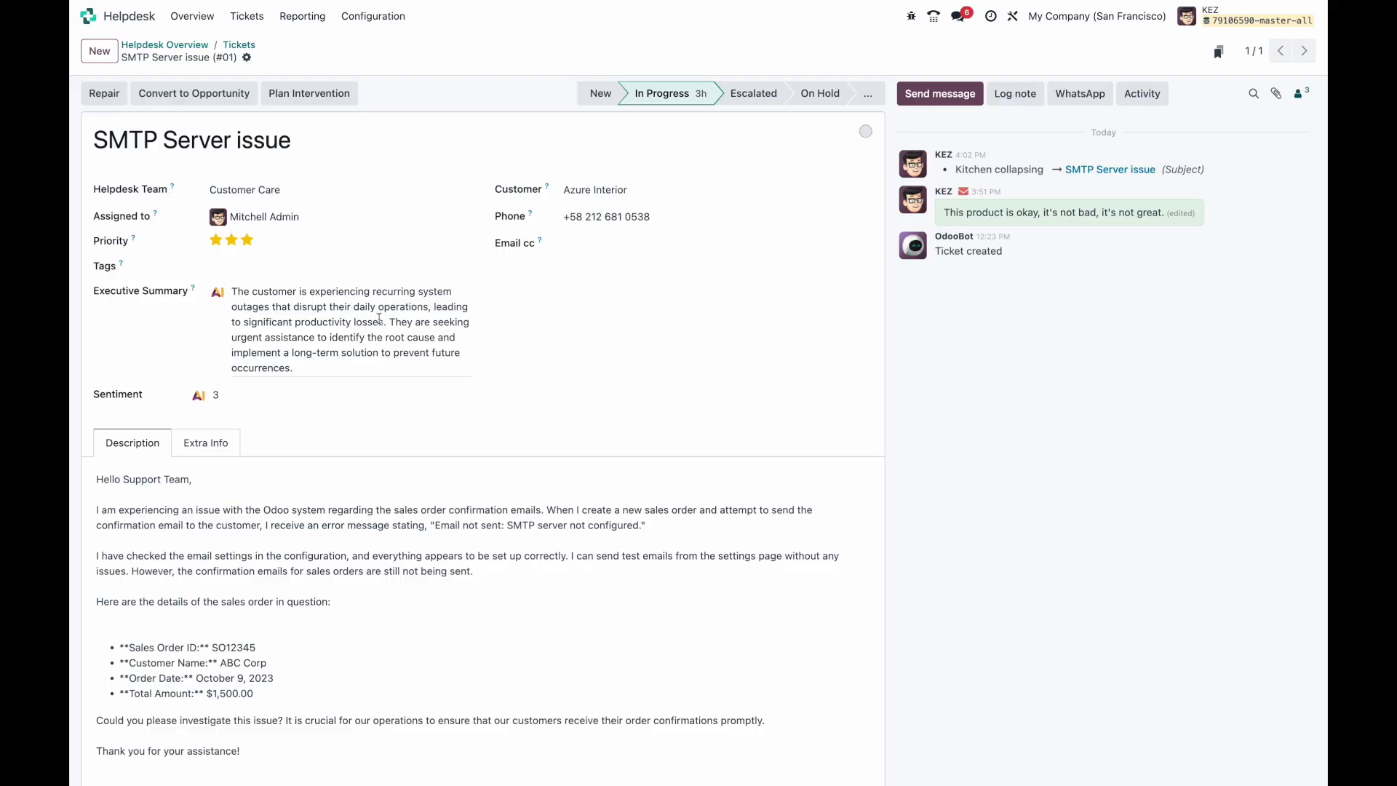
click(755, 97)
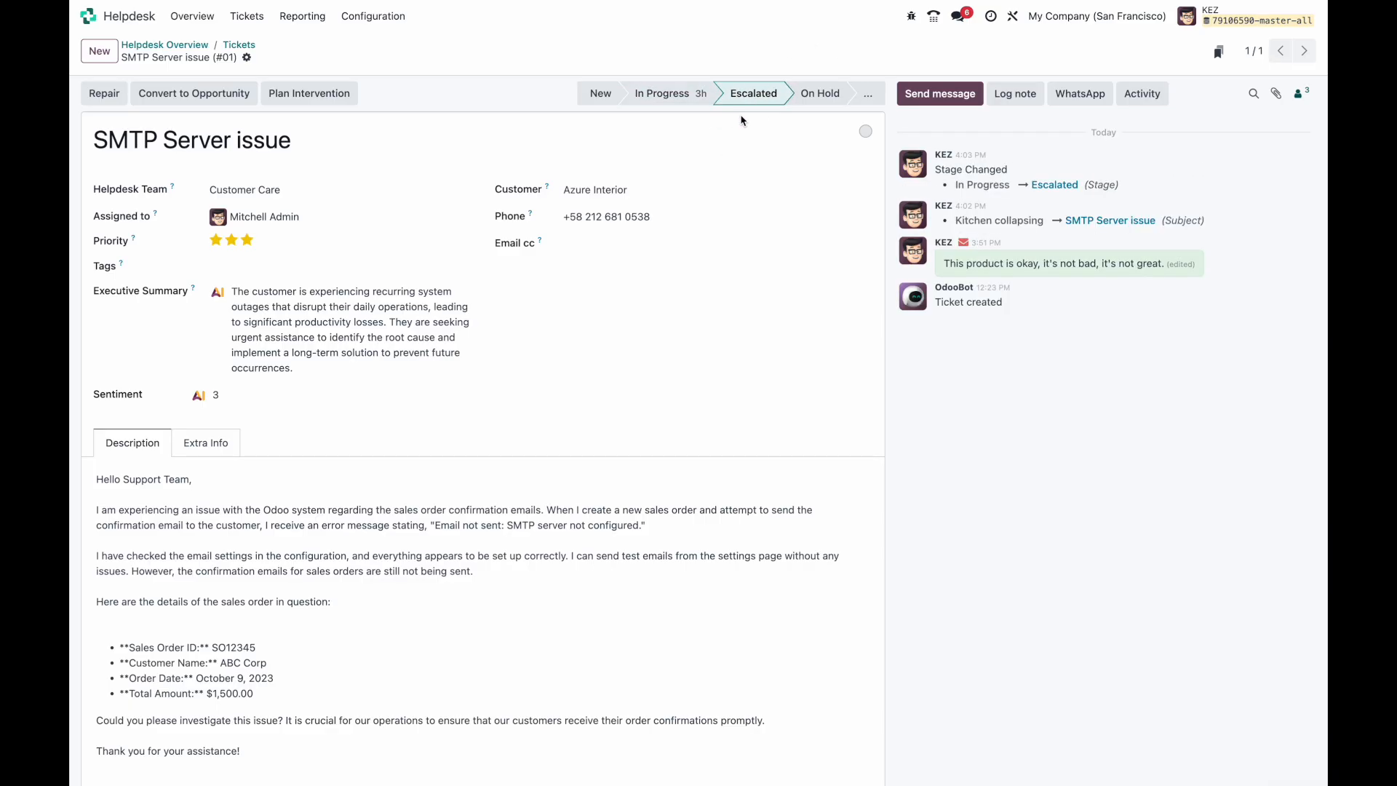
scroll(356, 595, down, 1)
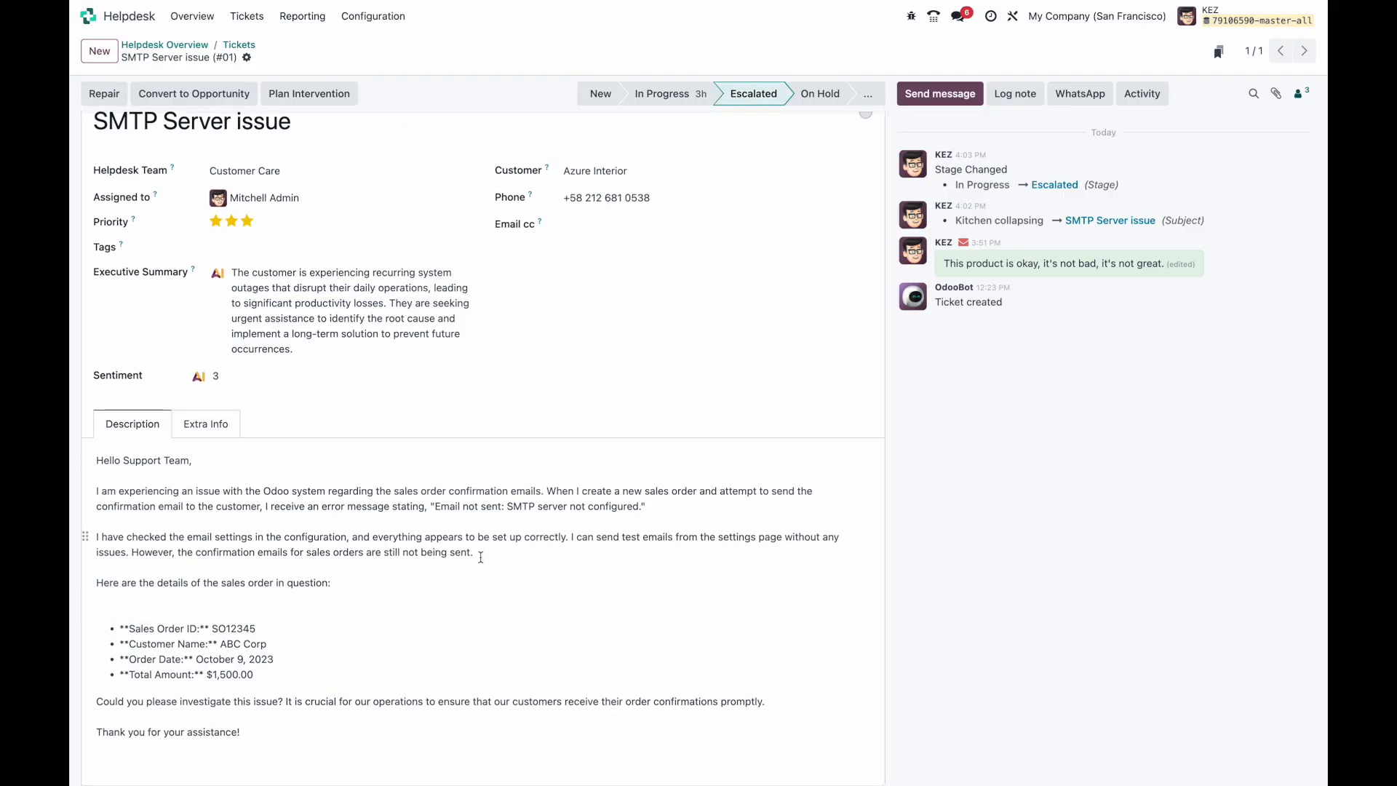
scroll(482, 398, up, 1)
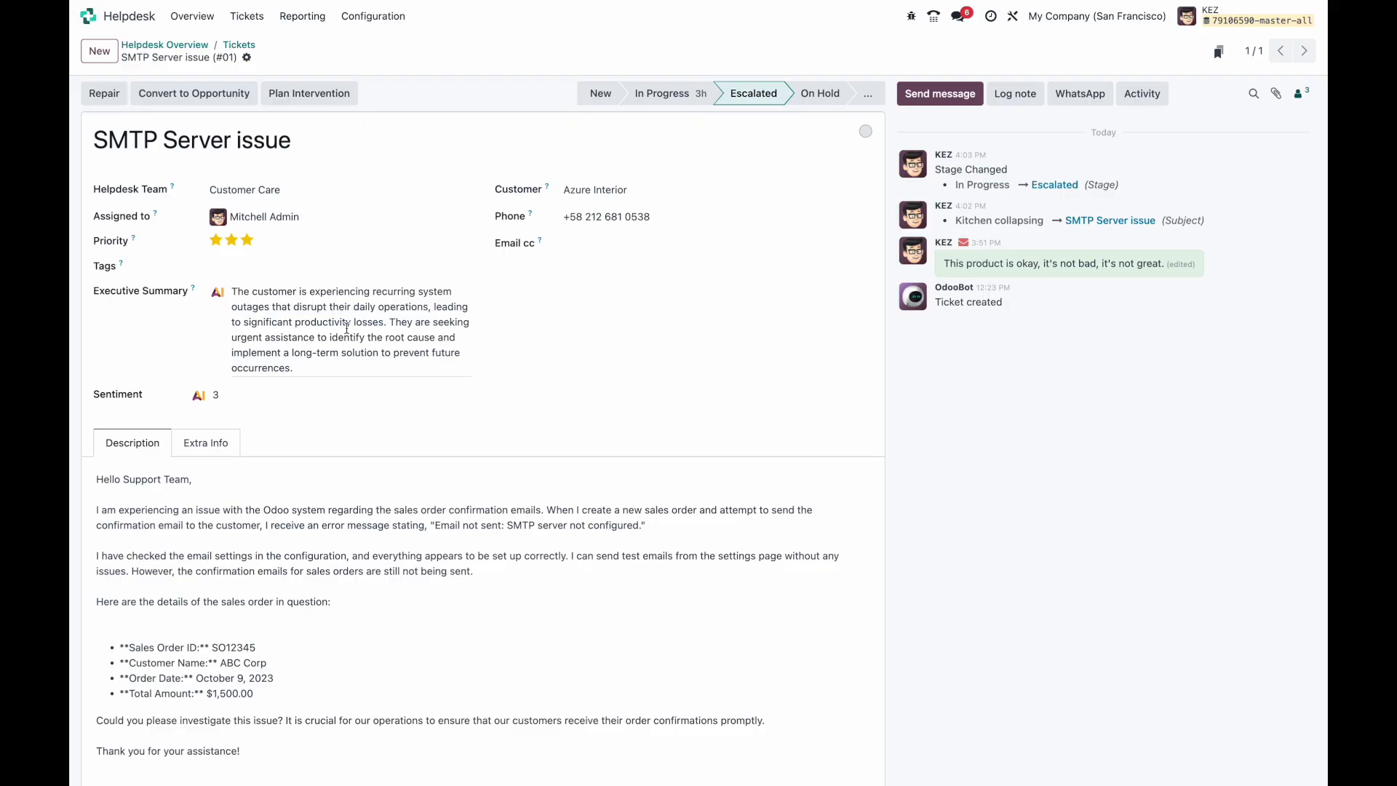
Step: Go to the Inventory app's product list and open the Cozy Sweater product
click(243, 46)
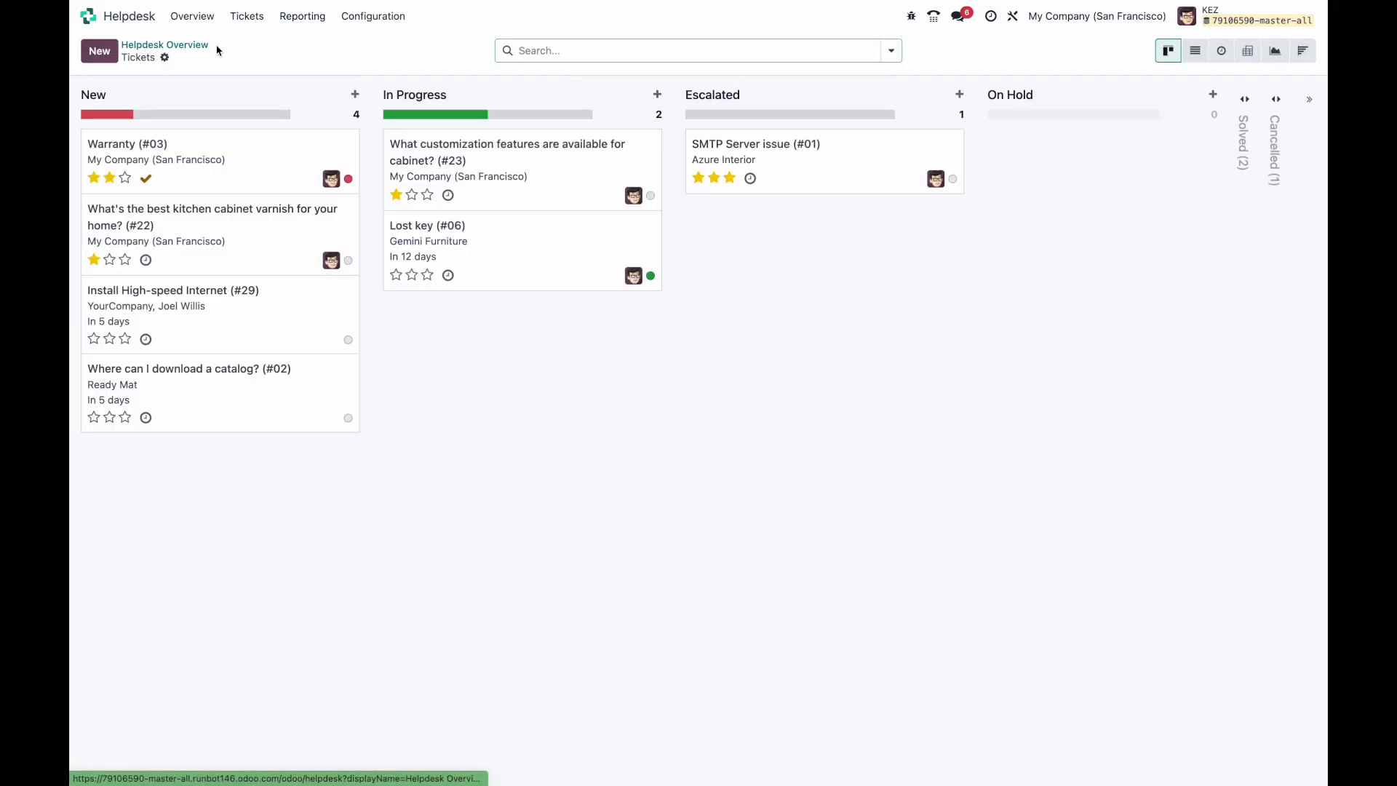
click(88, 15)
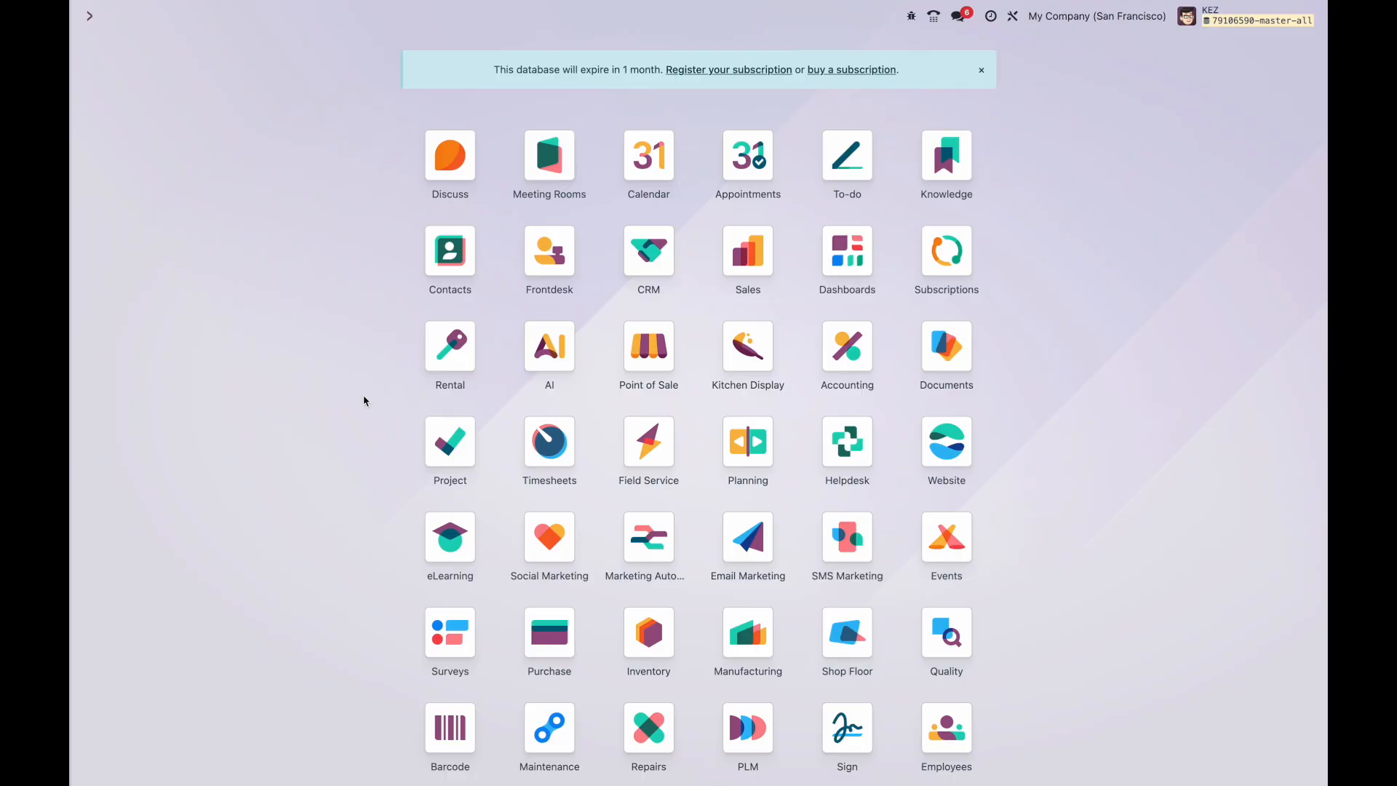
click(649, 632)
click(300, 25)
click(313, 42)
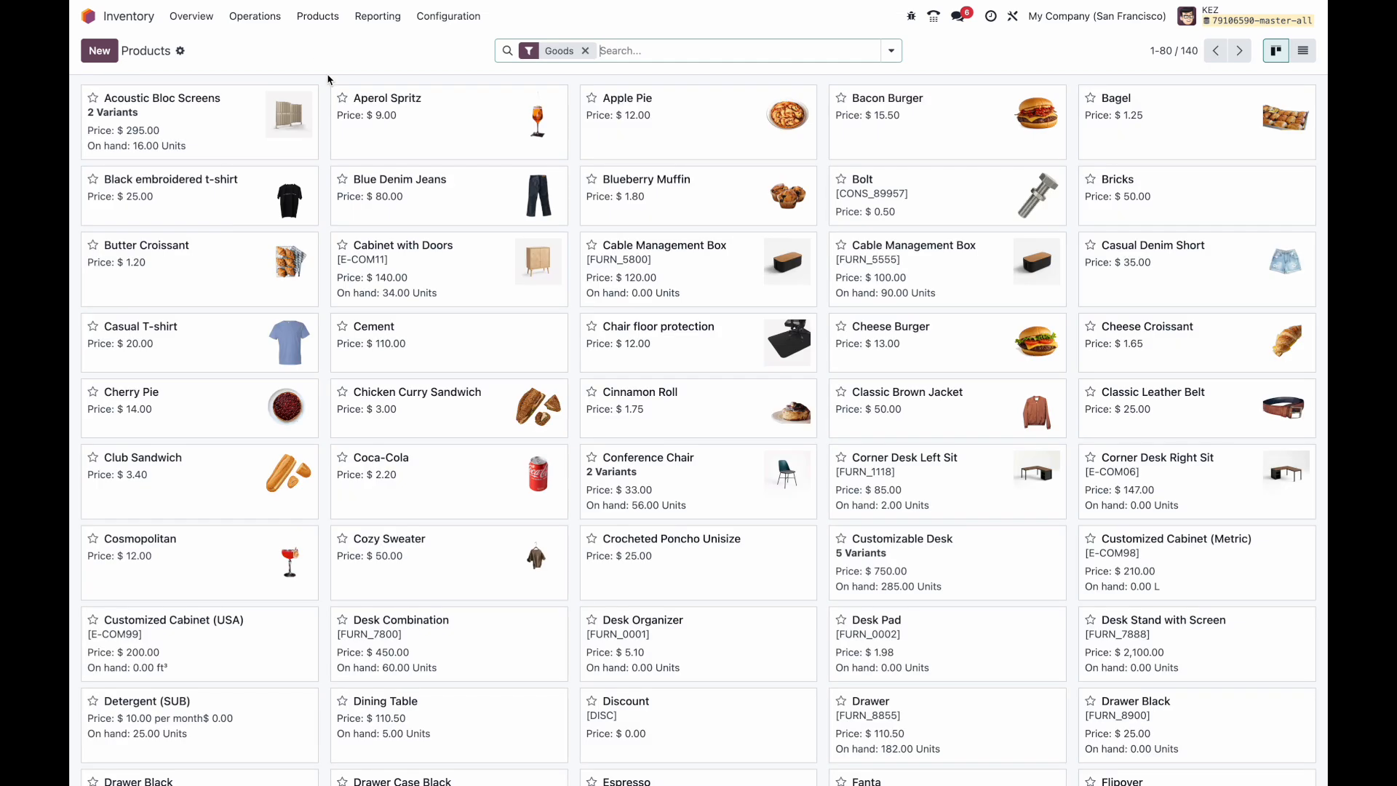
scroll(518, 384, down, 1)
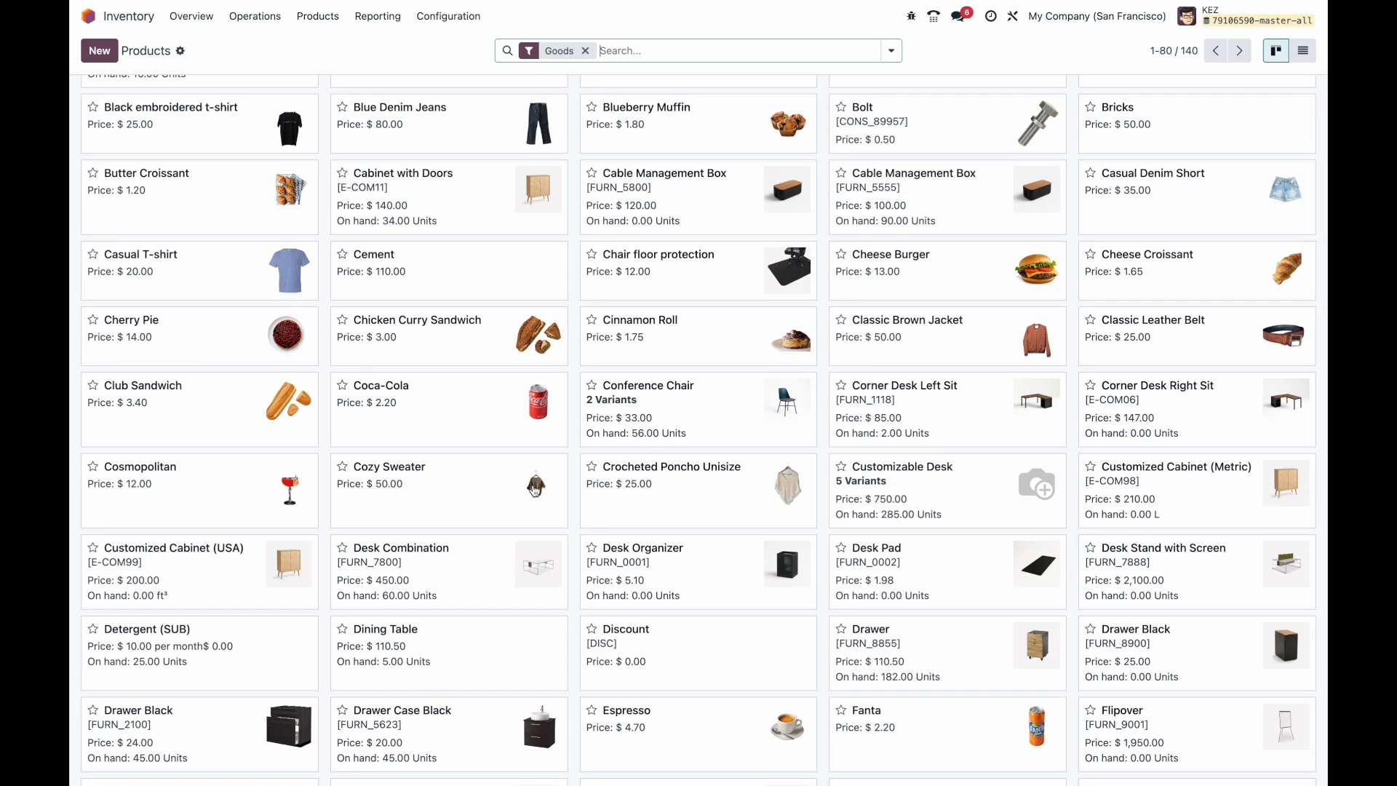
click(461, 503)
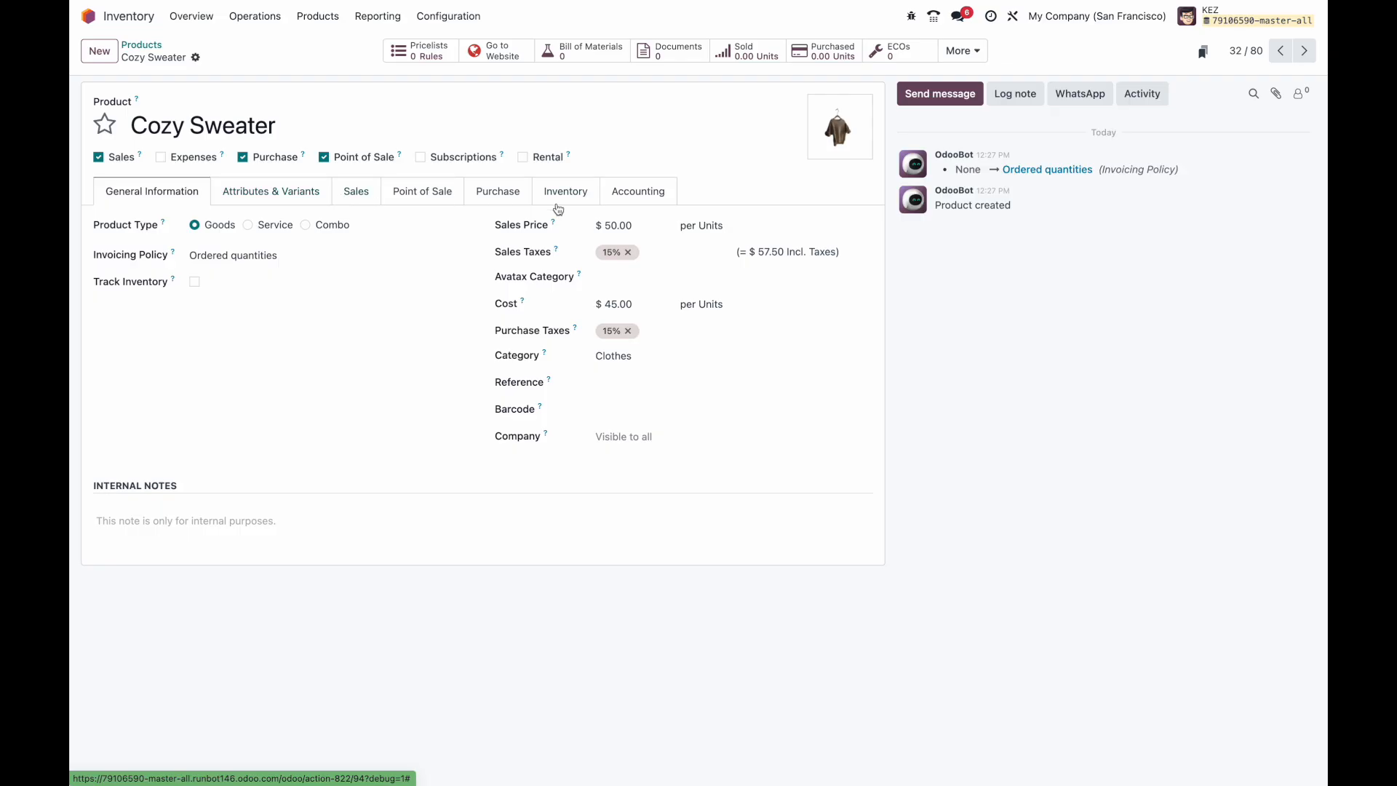
Step: Review Cozy Sweater's quotation and Point of Sale descriptions and its attributes and variants
click(371, 196)
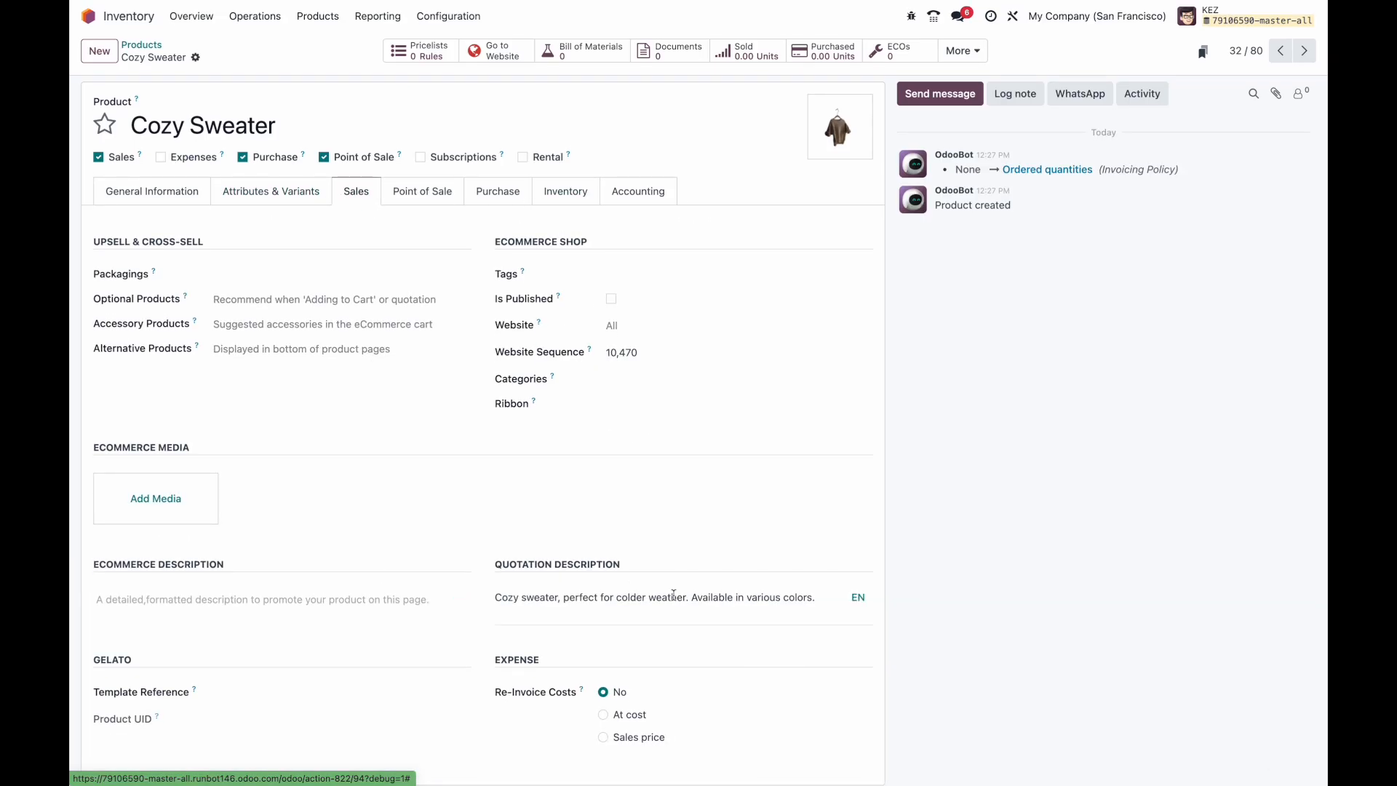
drag(535, 597, 826, 611)
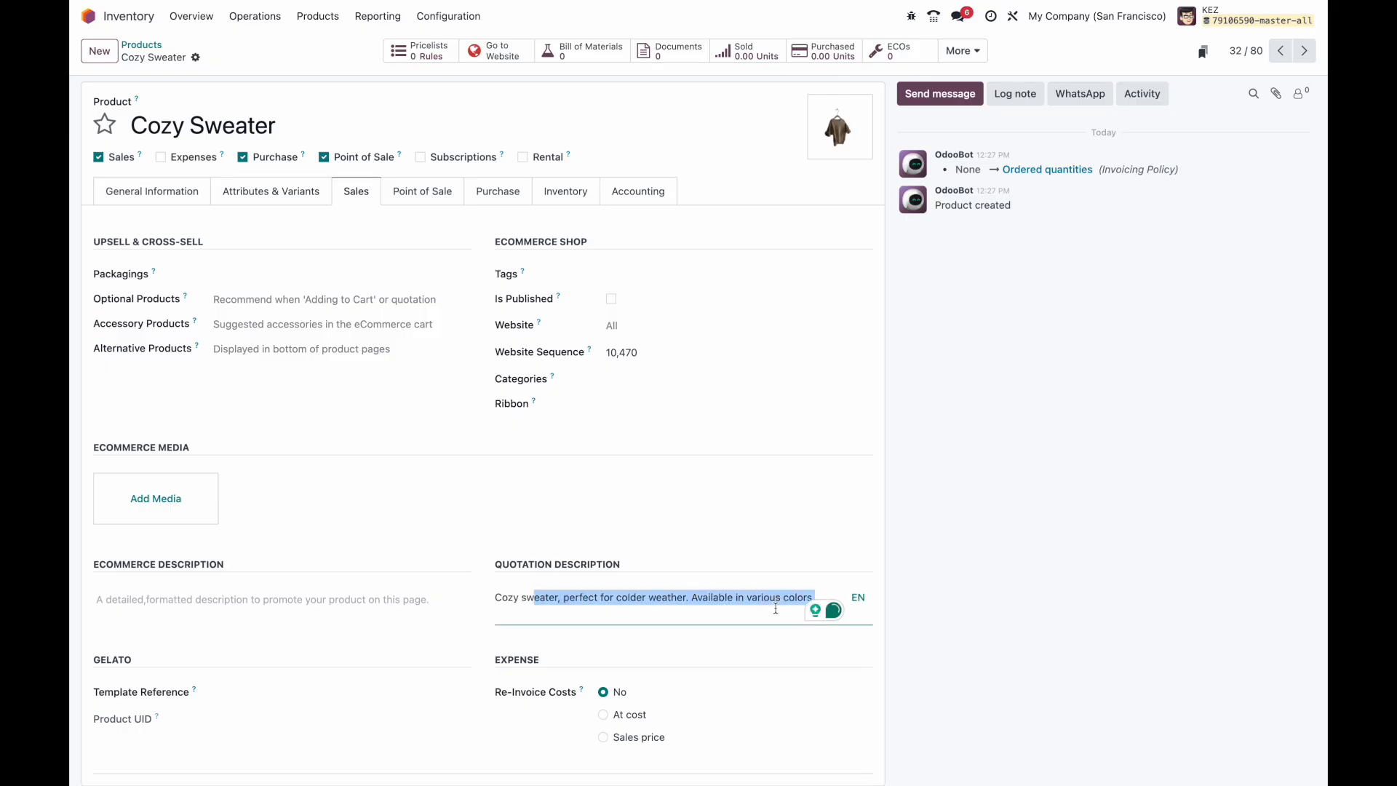
click(749, 565)
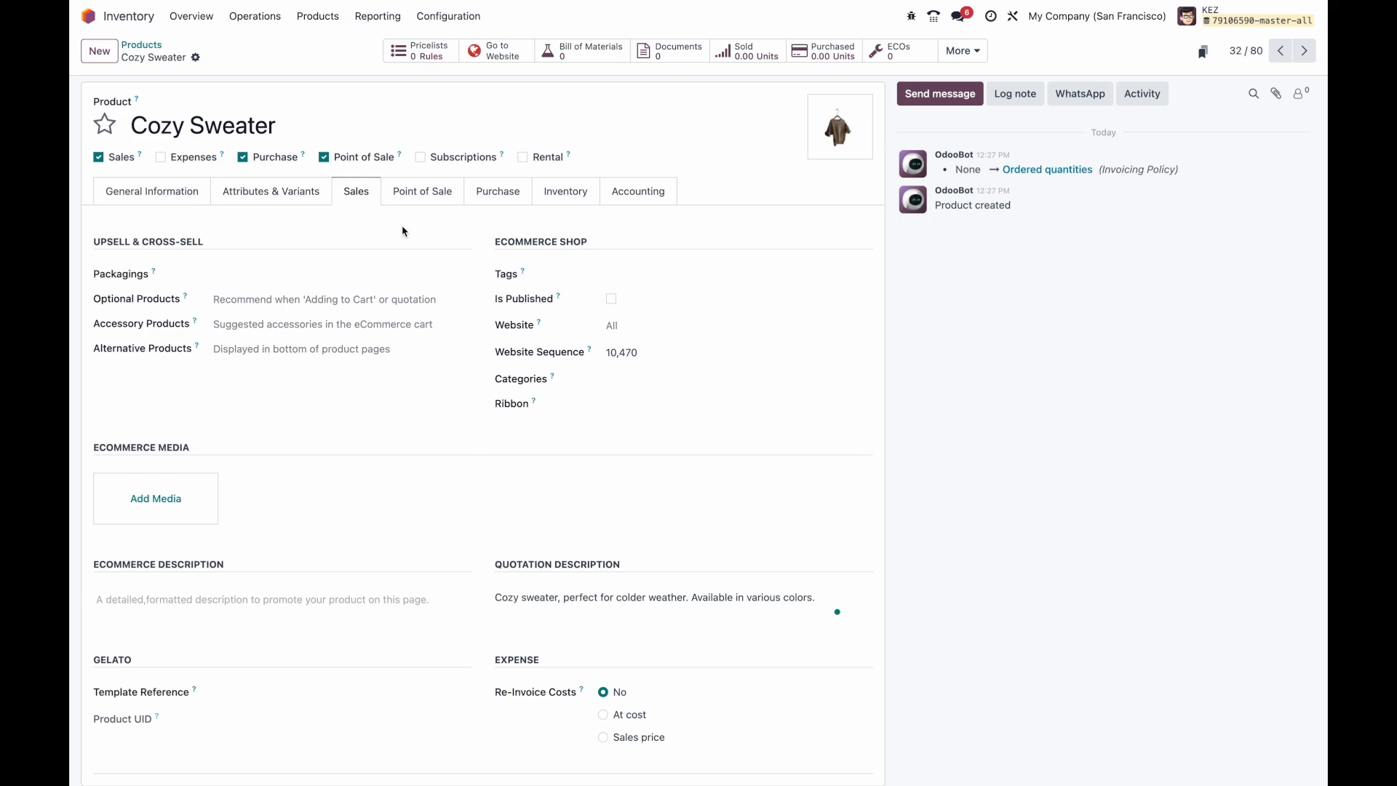
click(443, 207)
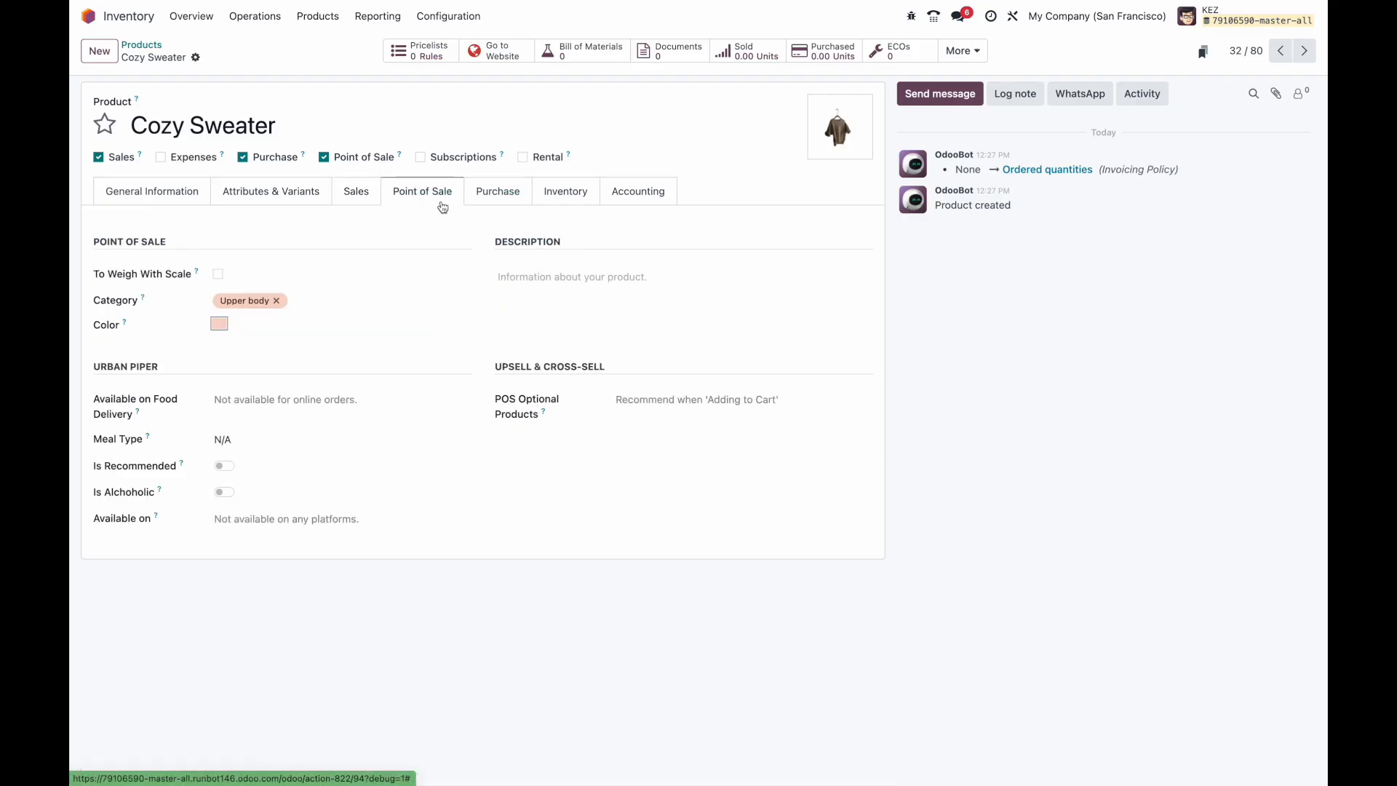
click(555, 280)
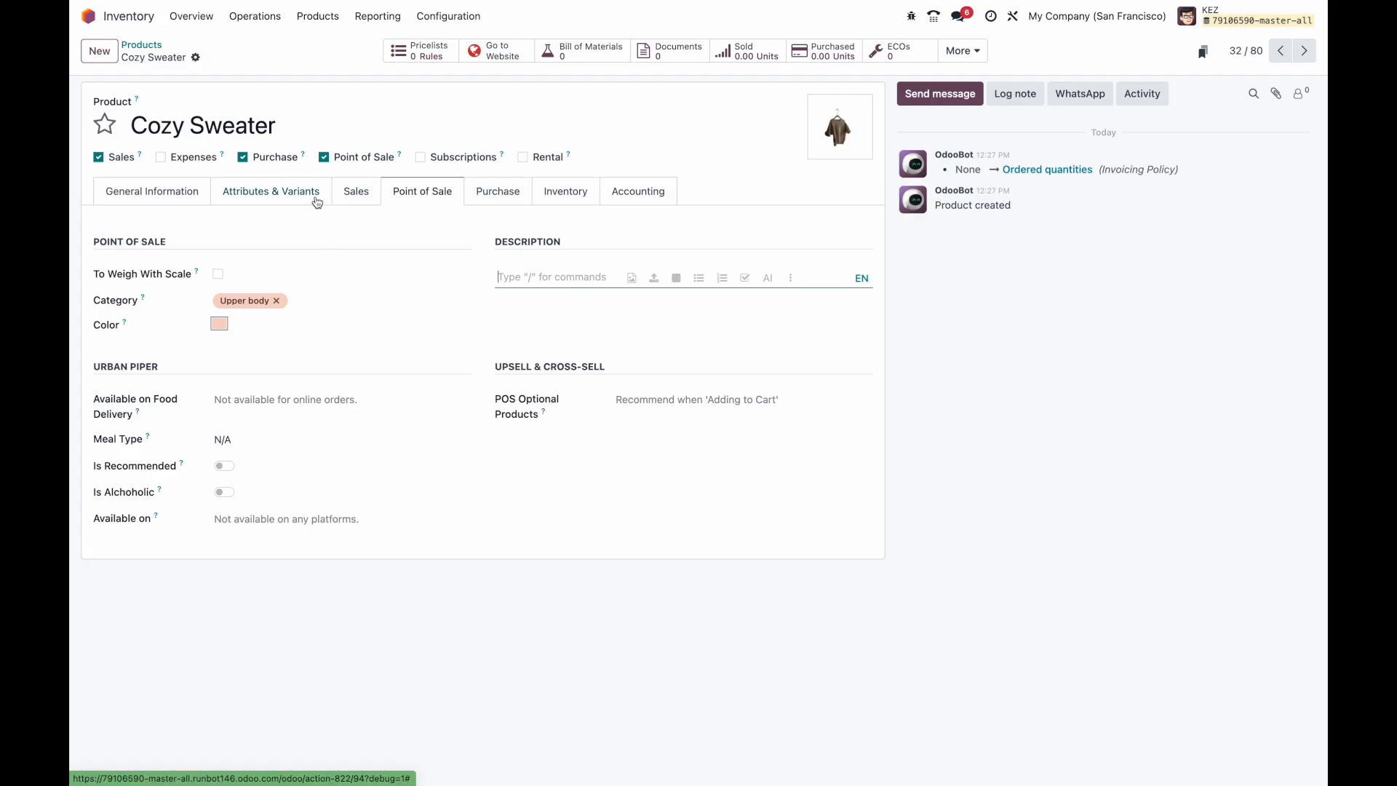
click(289, 193)
click(189, 196)
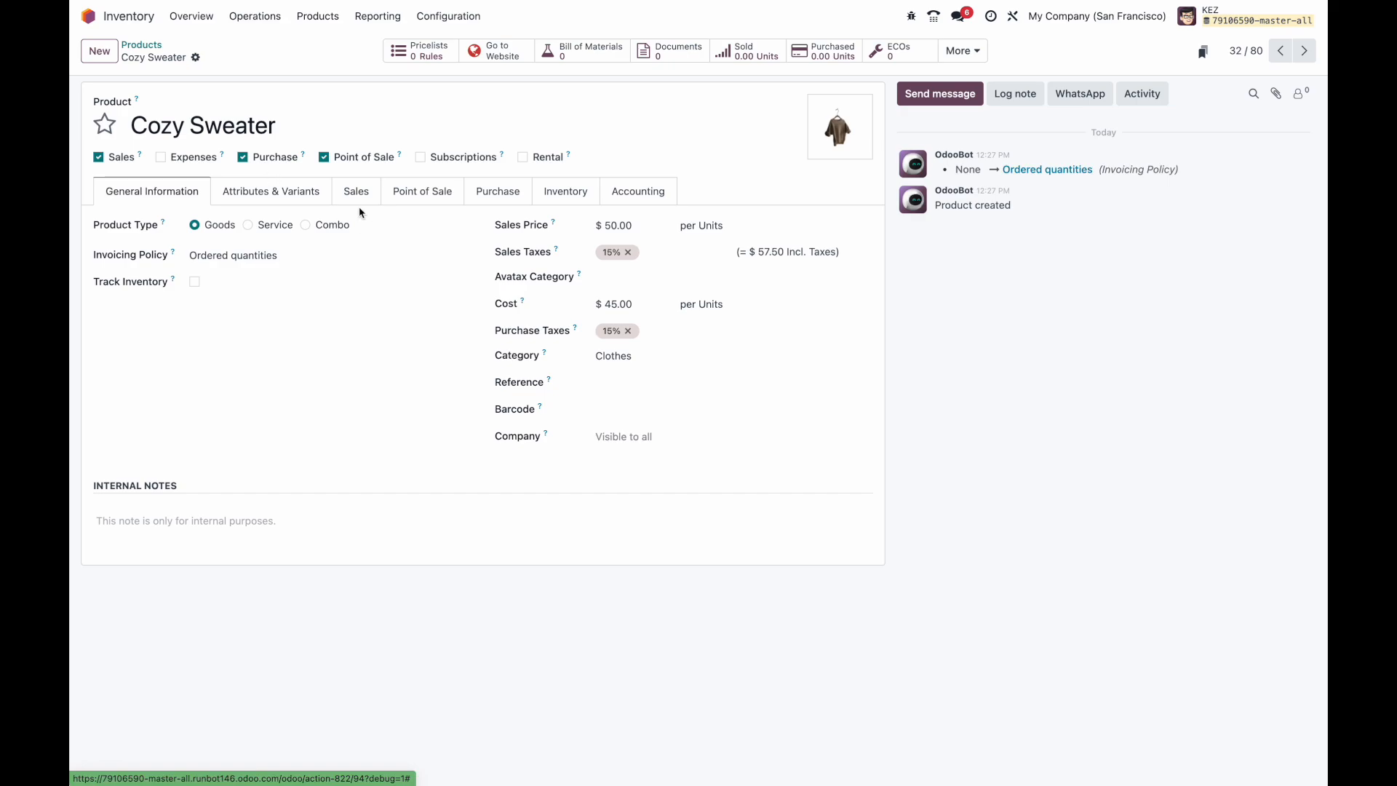
Step: Check the Inventory tab's delivery orders description, then open the product form in Studio
click(554, 204)
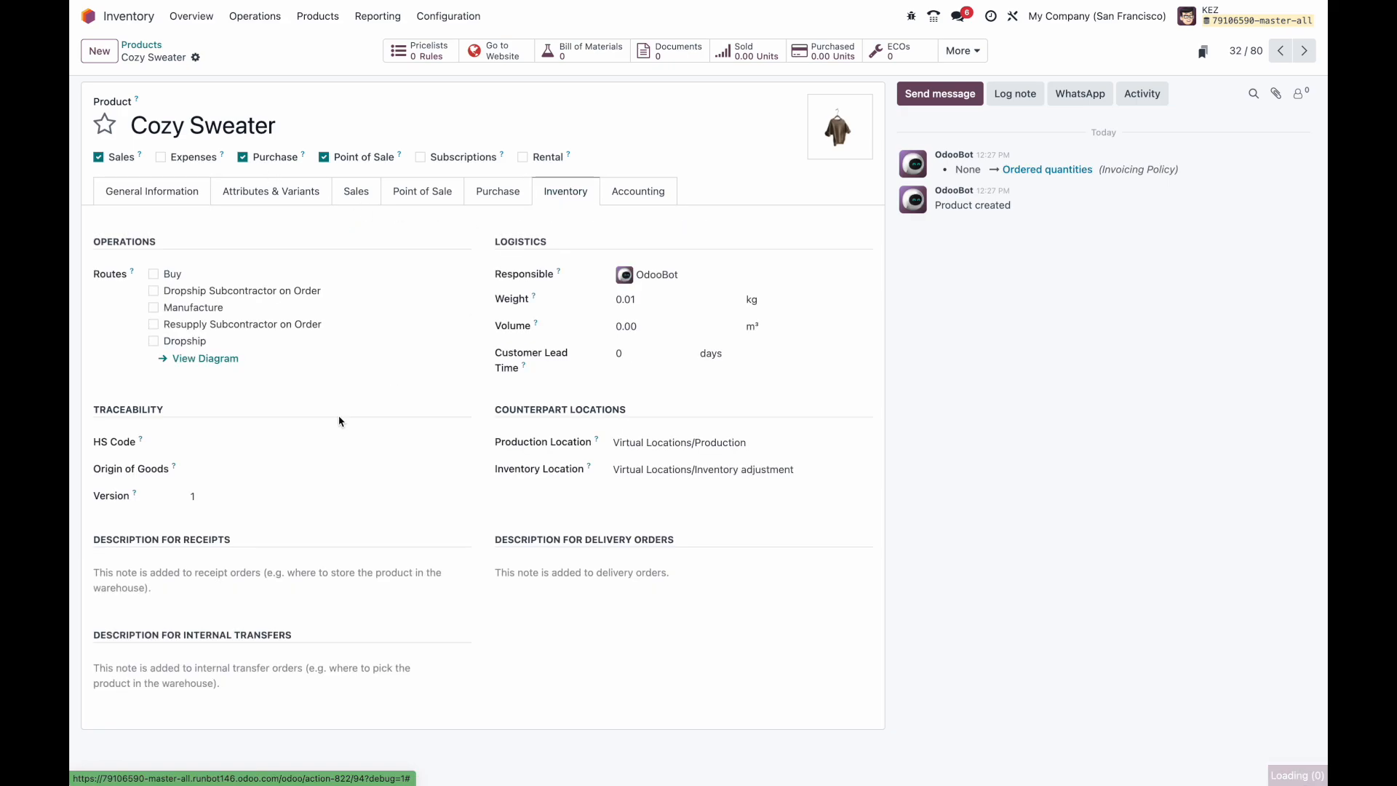
click(543, 566)
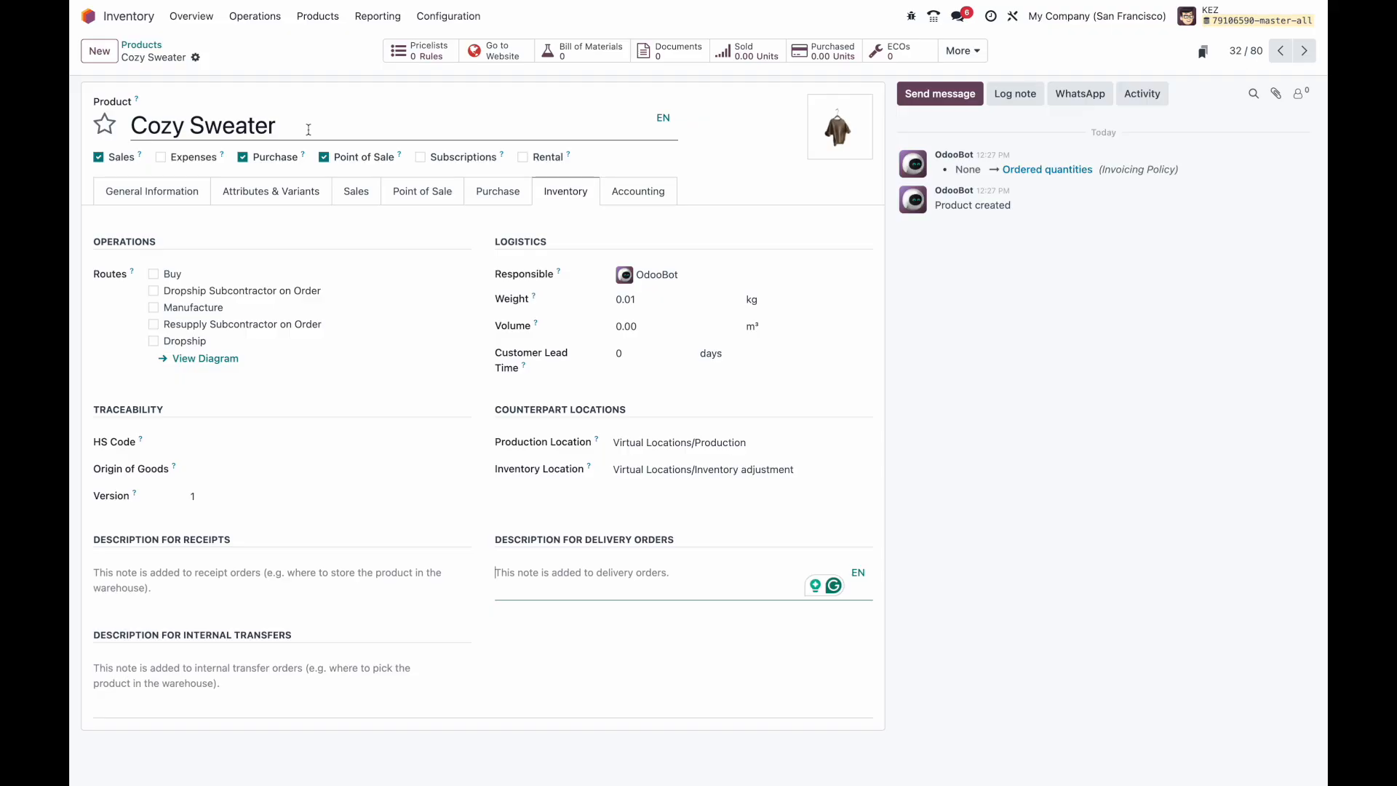
click(1013, 17)
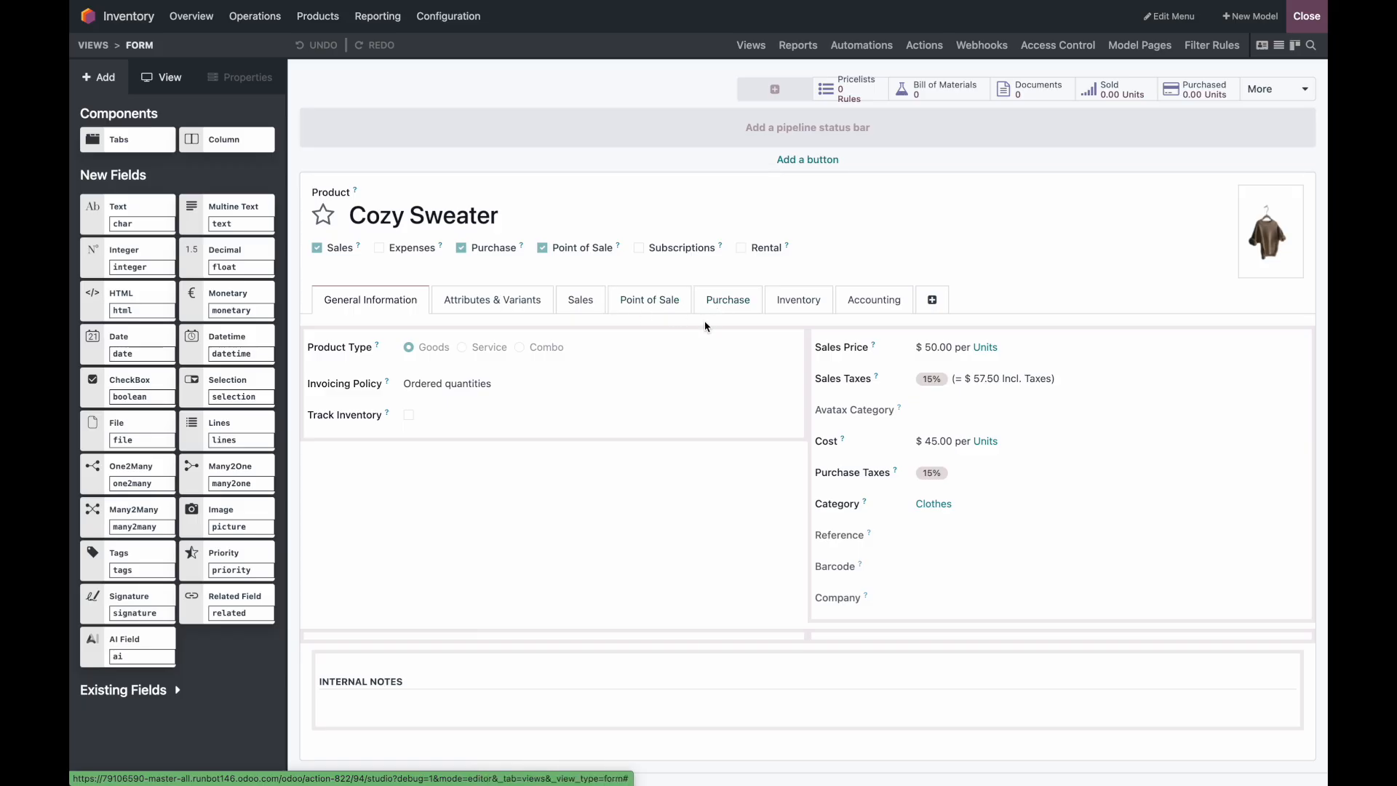
Step: On the Inventory page, select the Description for Delivery Orders field and copy its technical name description_pickingout
click(790, 300)
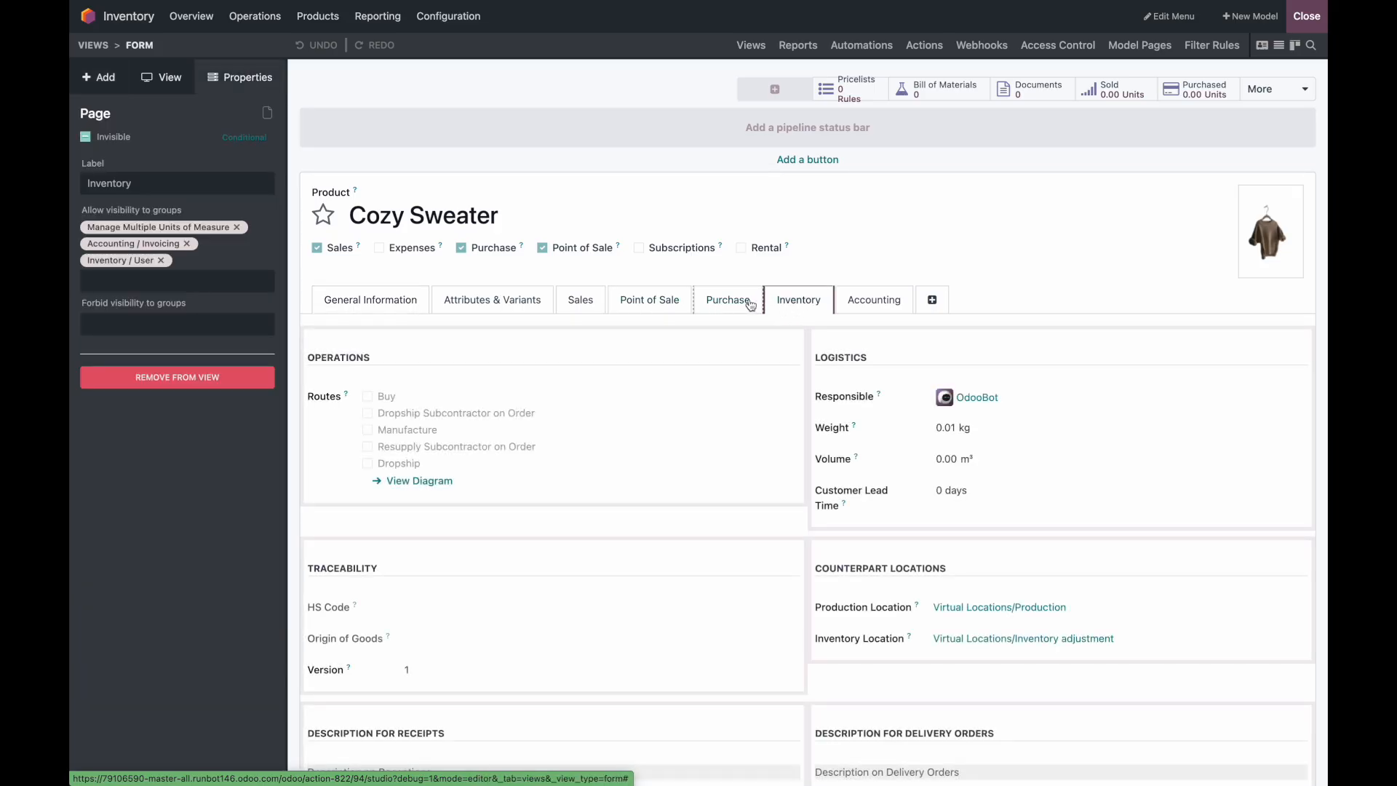
scroll(747, 470, down, 3)
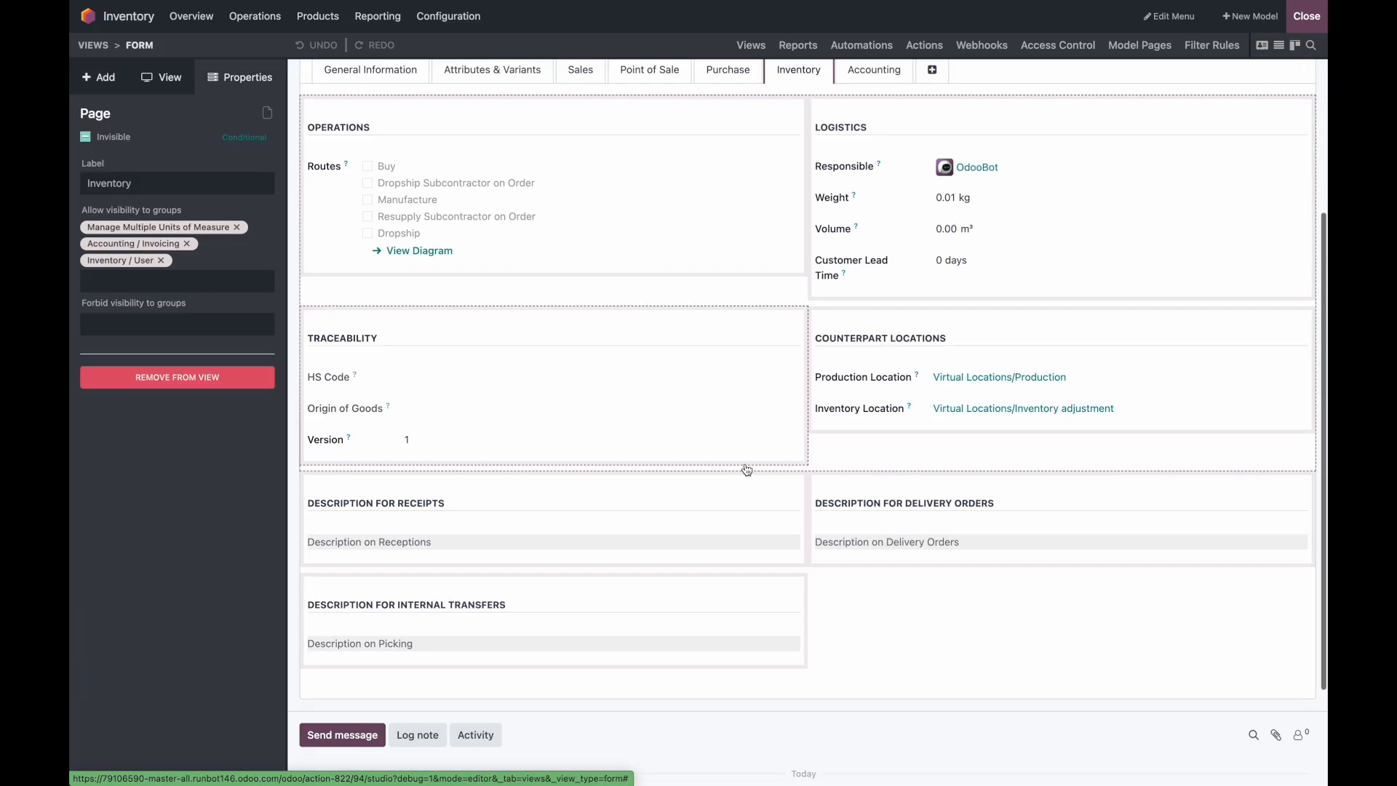
click(860, 551)
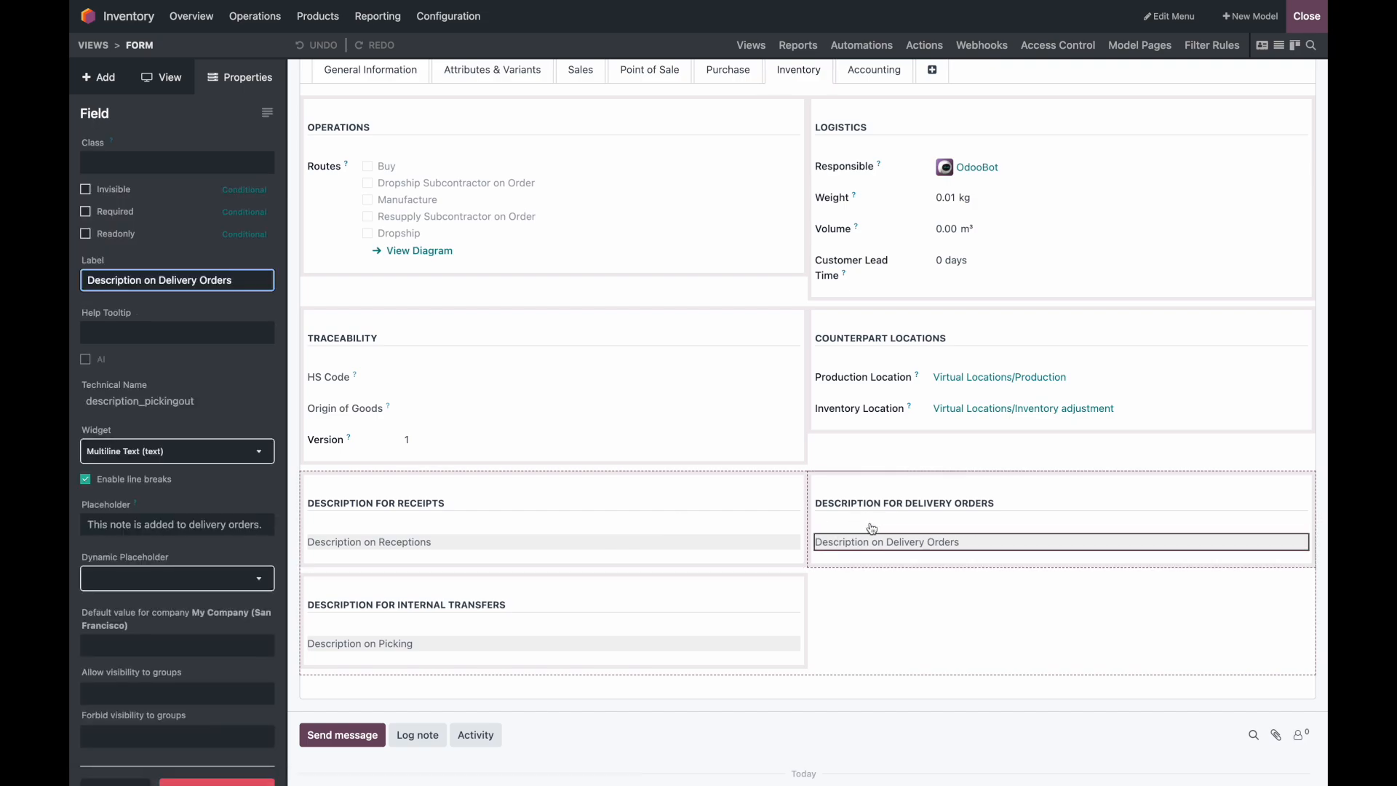
scroll(881, 521, up, 2)
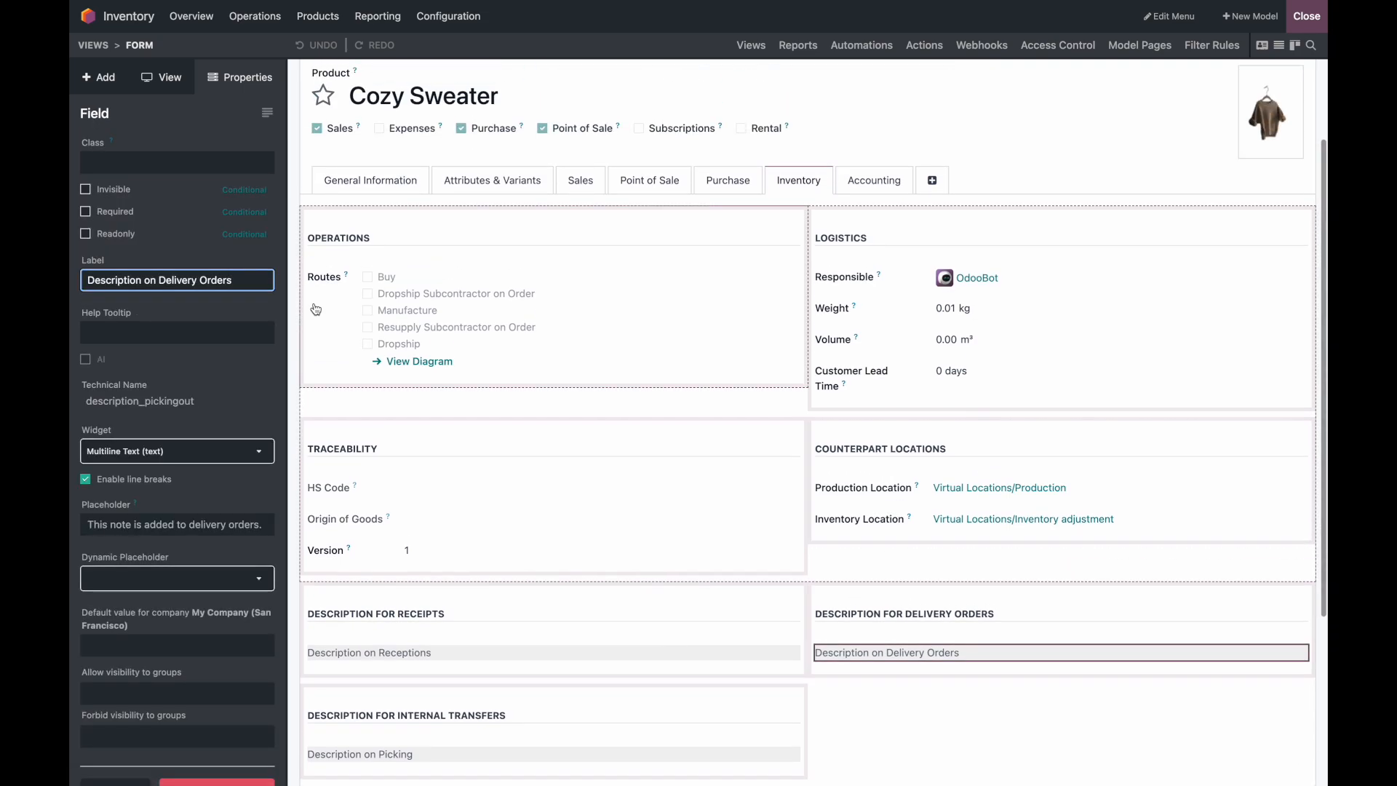
double_click(184, 403)
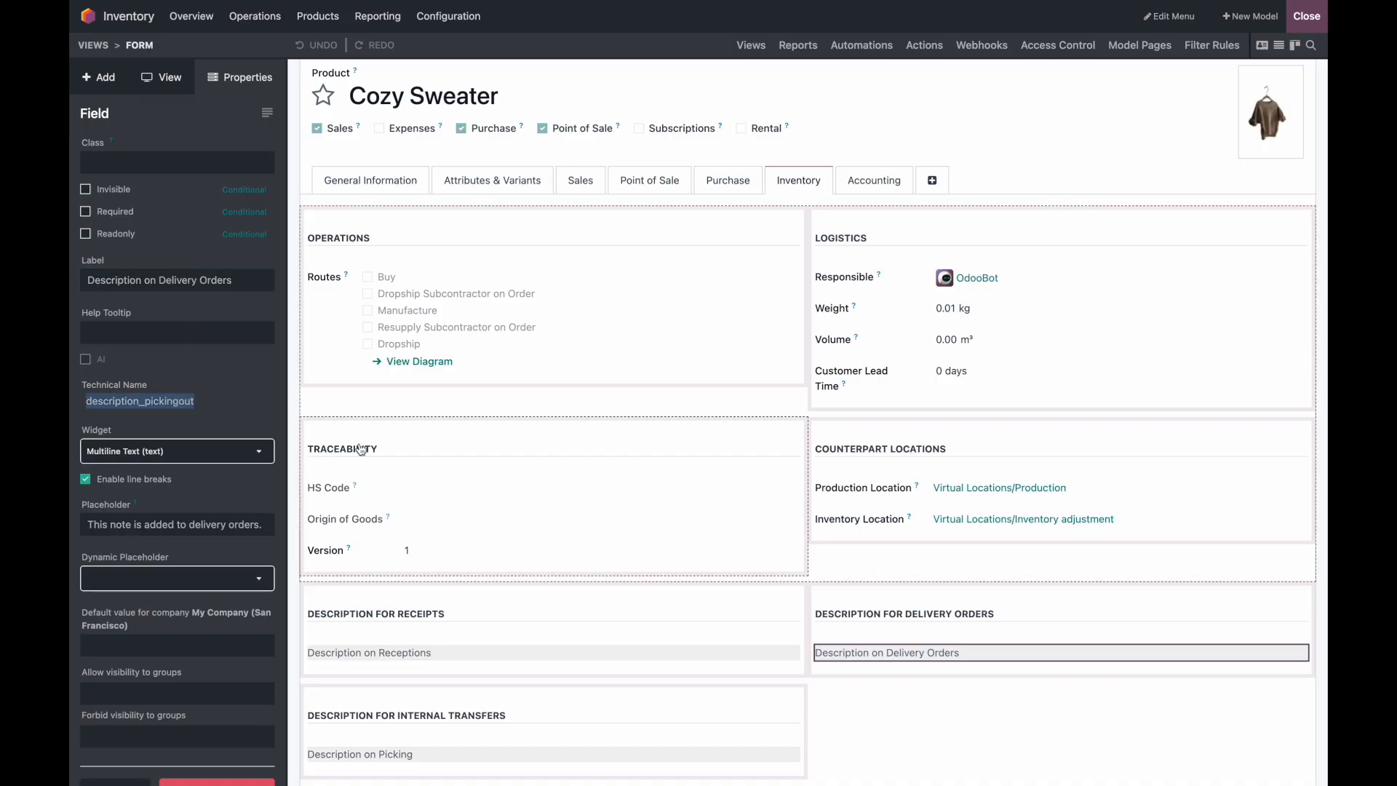
Step: Create a new blank automation rule from the Automations list
scroll(875, 271, up, 2)
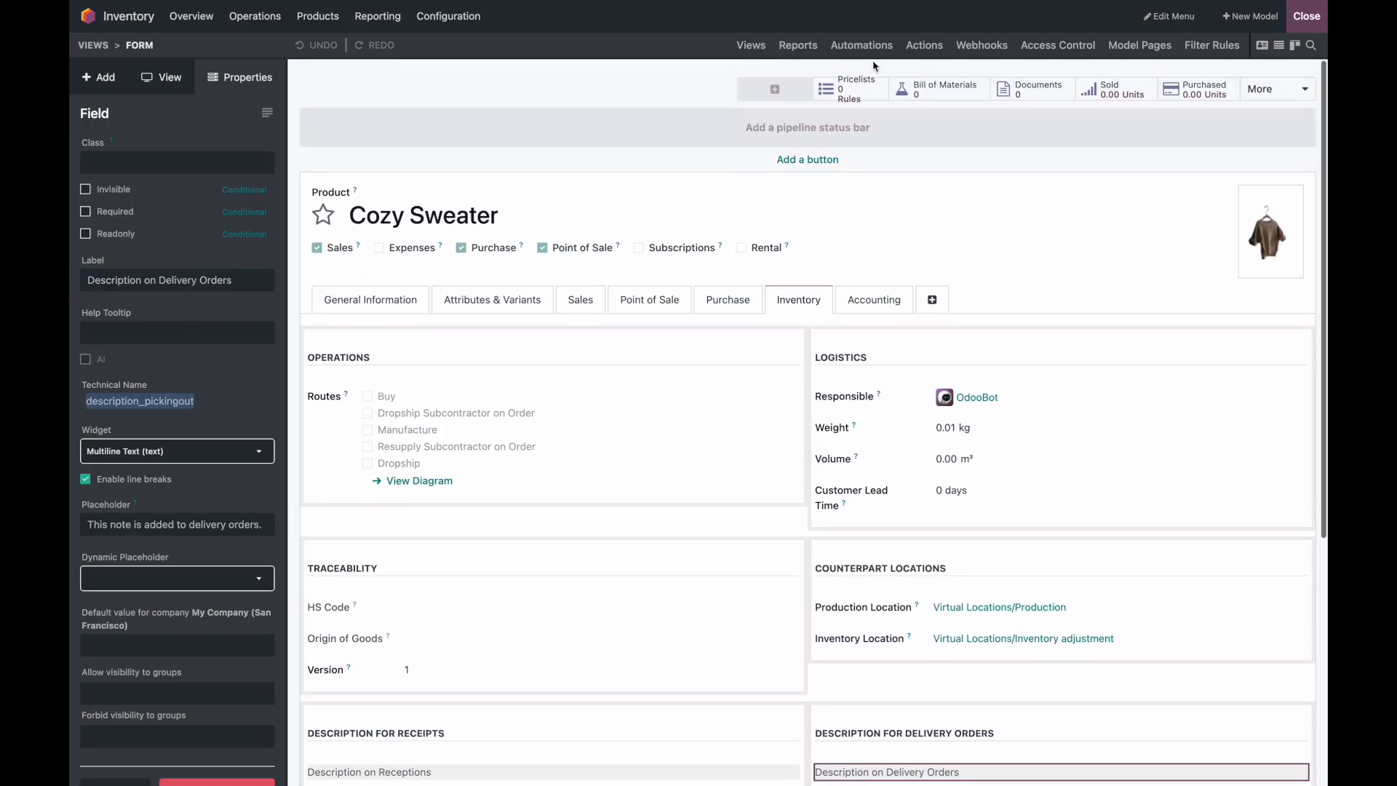
click(862, 45)
click(96, 77)
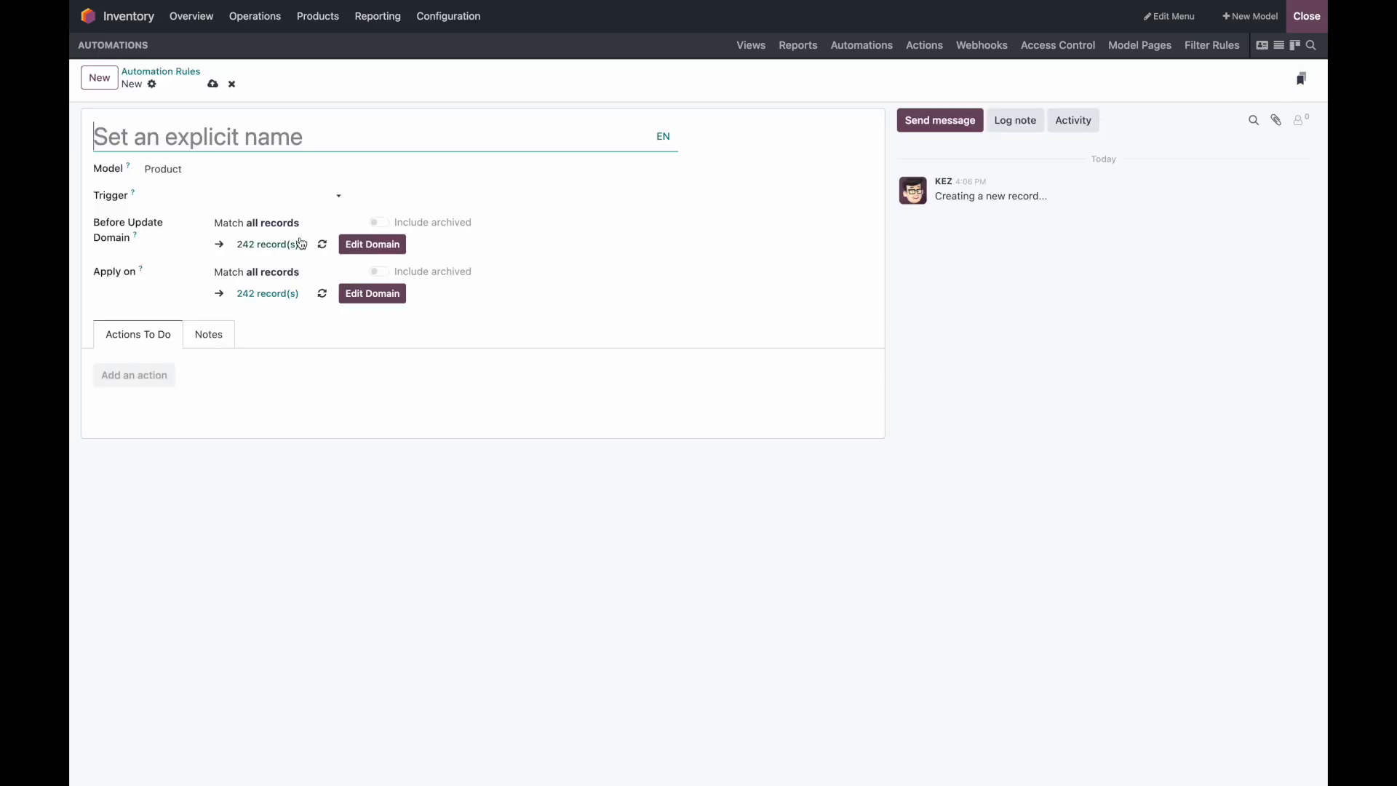
Step: Trigger the rule on create and edit whenever the product Name changes
click(288, 198)
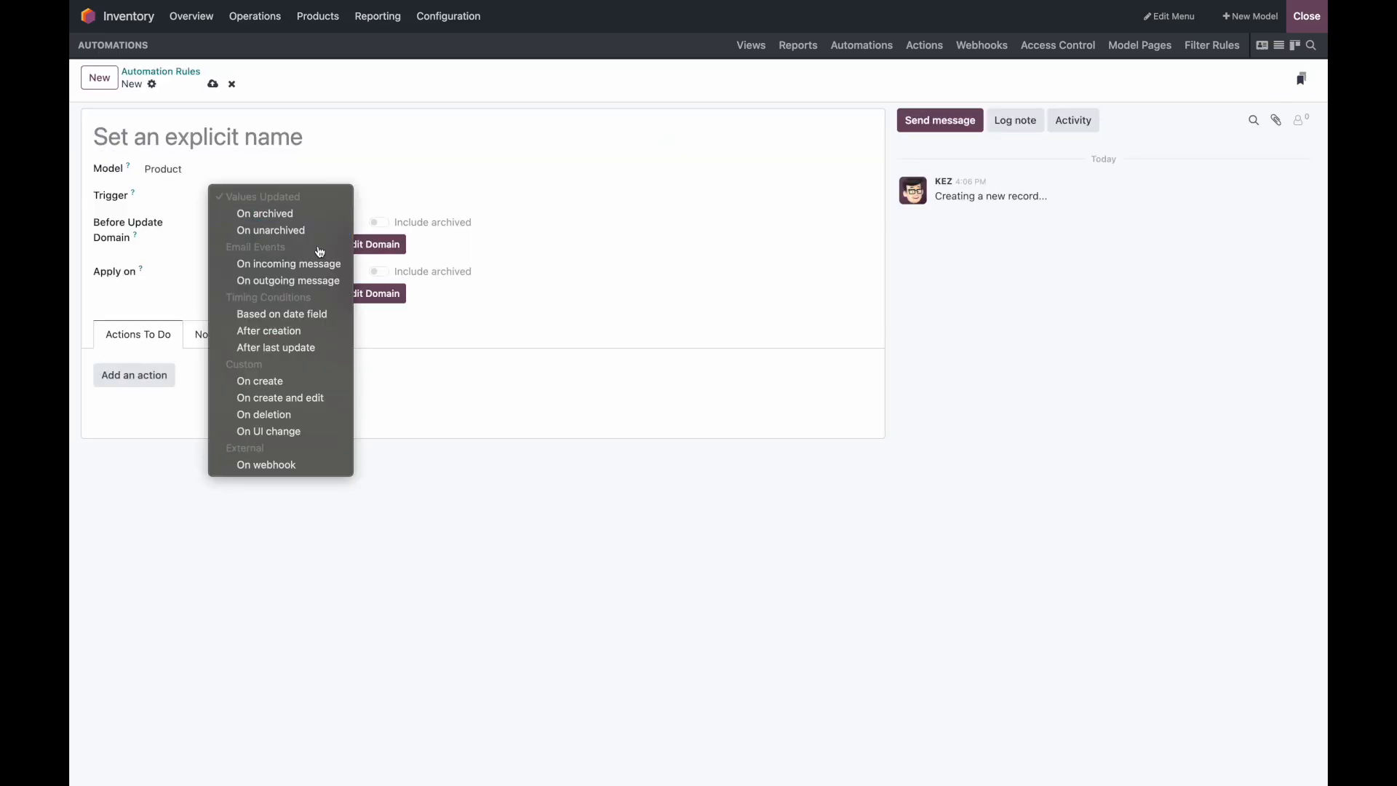
click(315, 397)
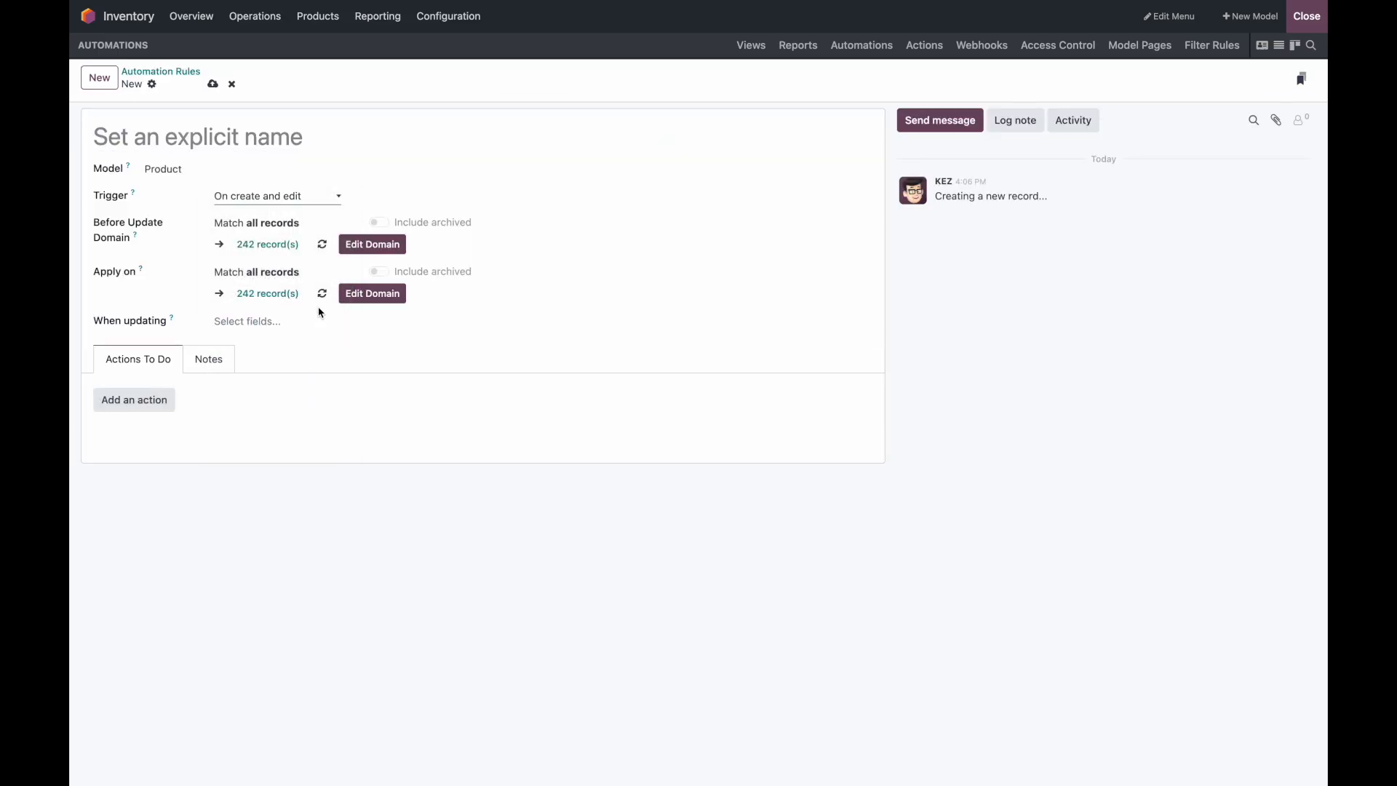
click(282, 321)
text(name)
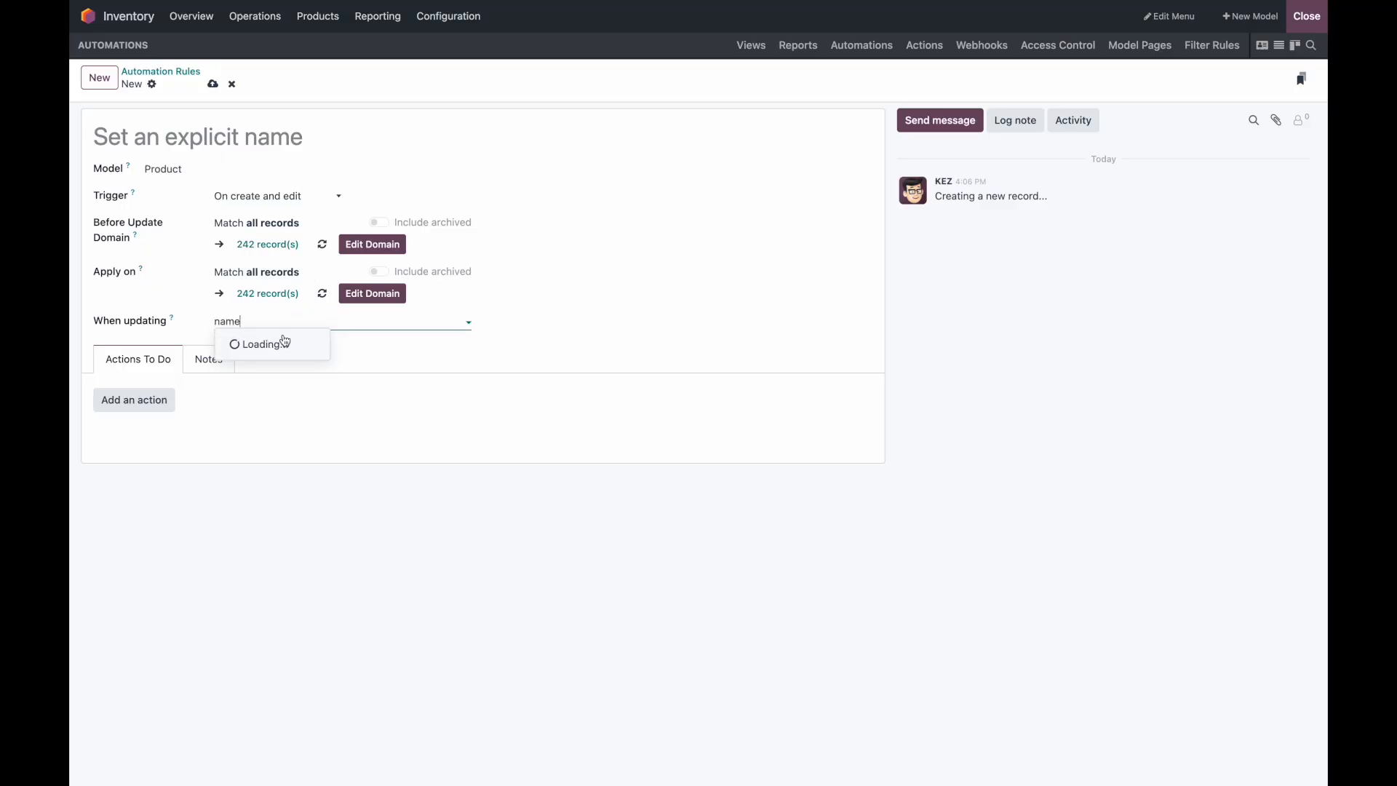
click(283, 346)
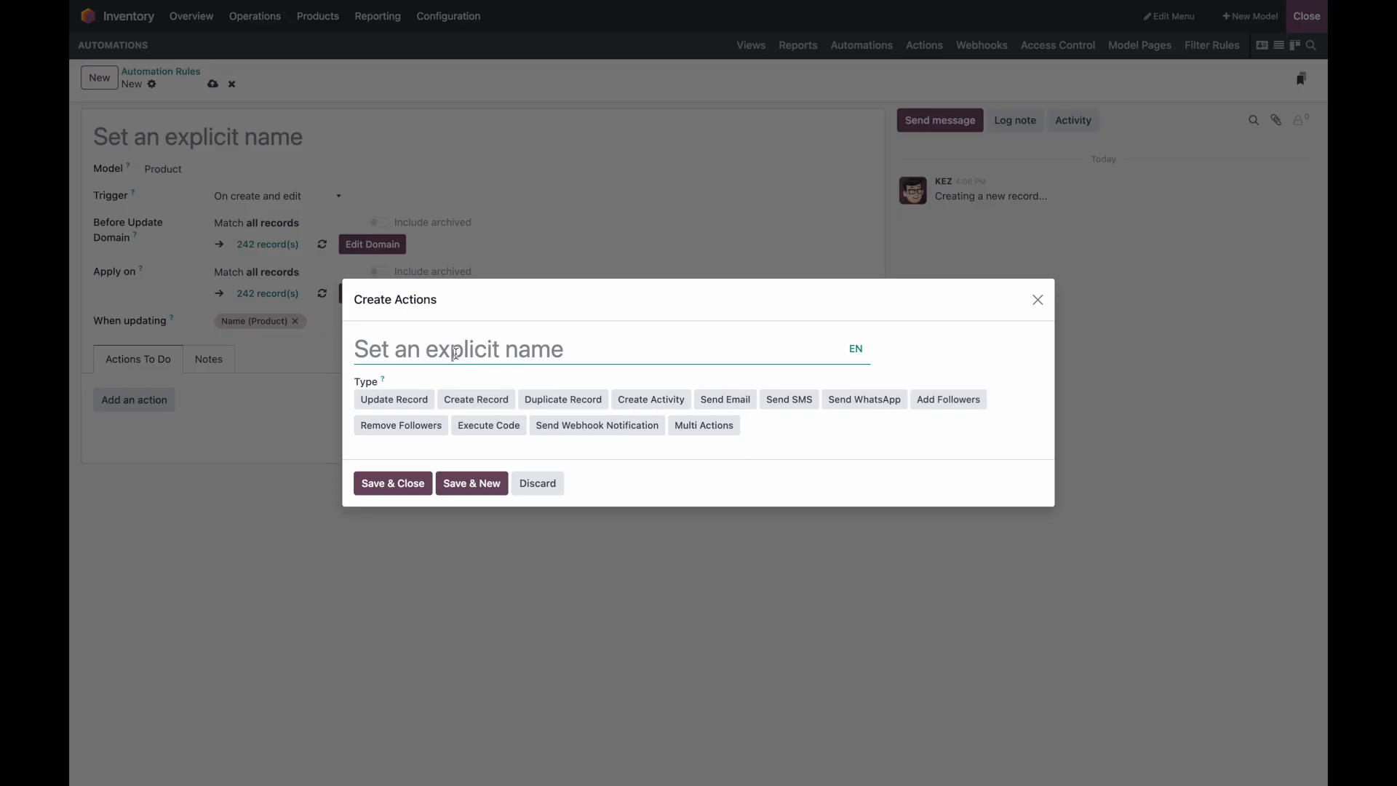
Step: Add an Update Record action using Update with AI on the Description on Delivery Orders field
text(Identify)
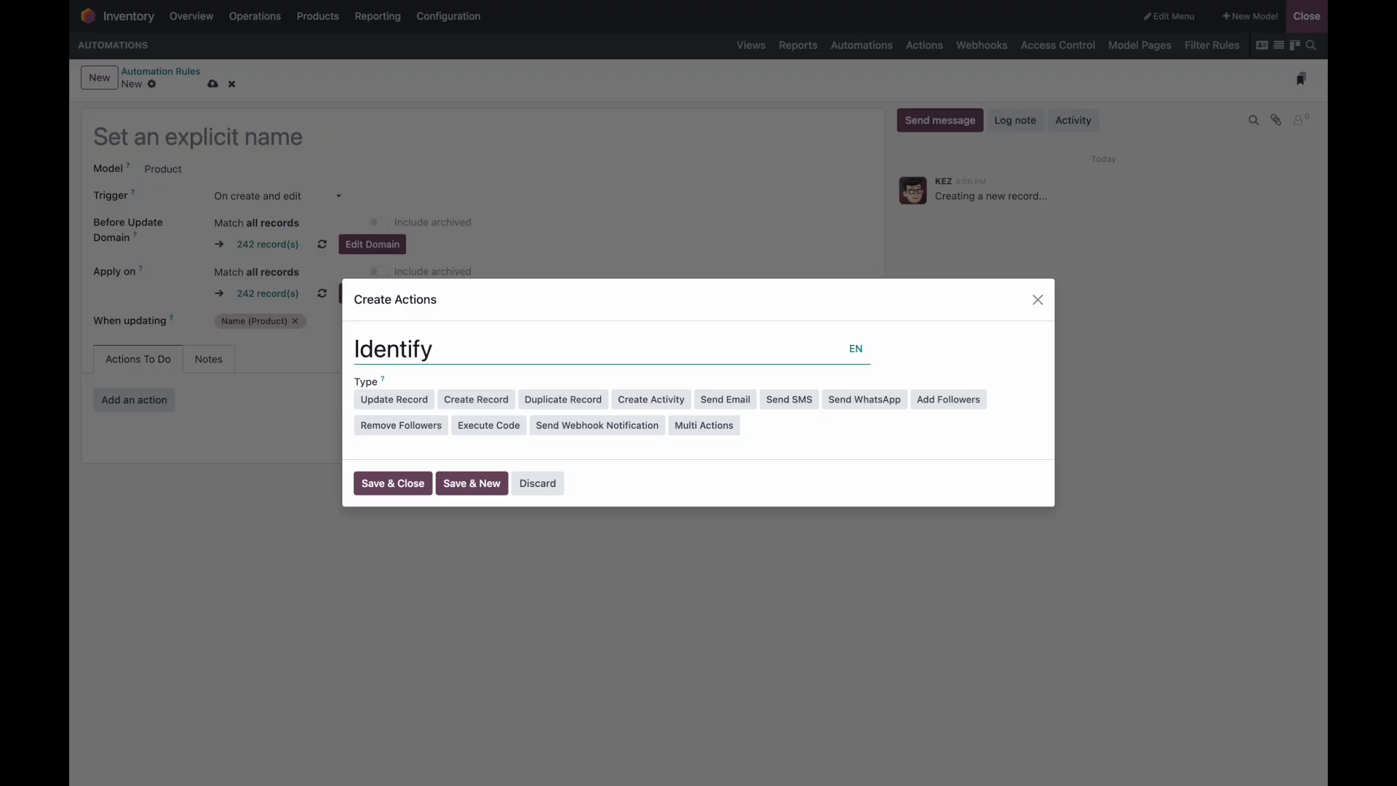
key(alt+BackSpace)
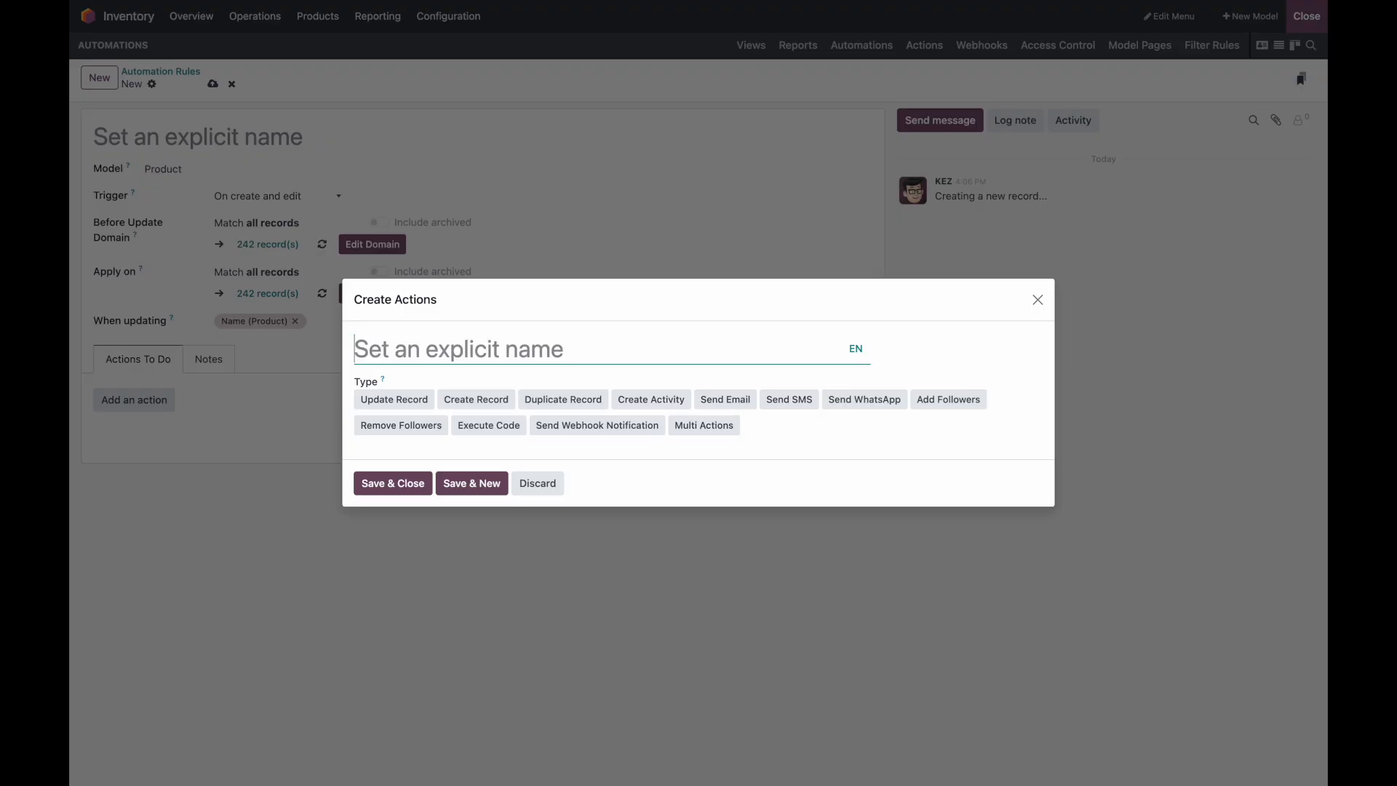
click(419, 401)
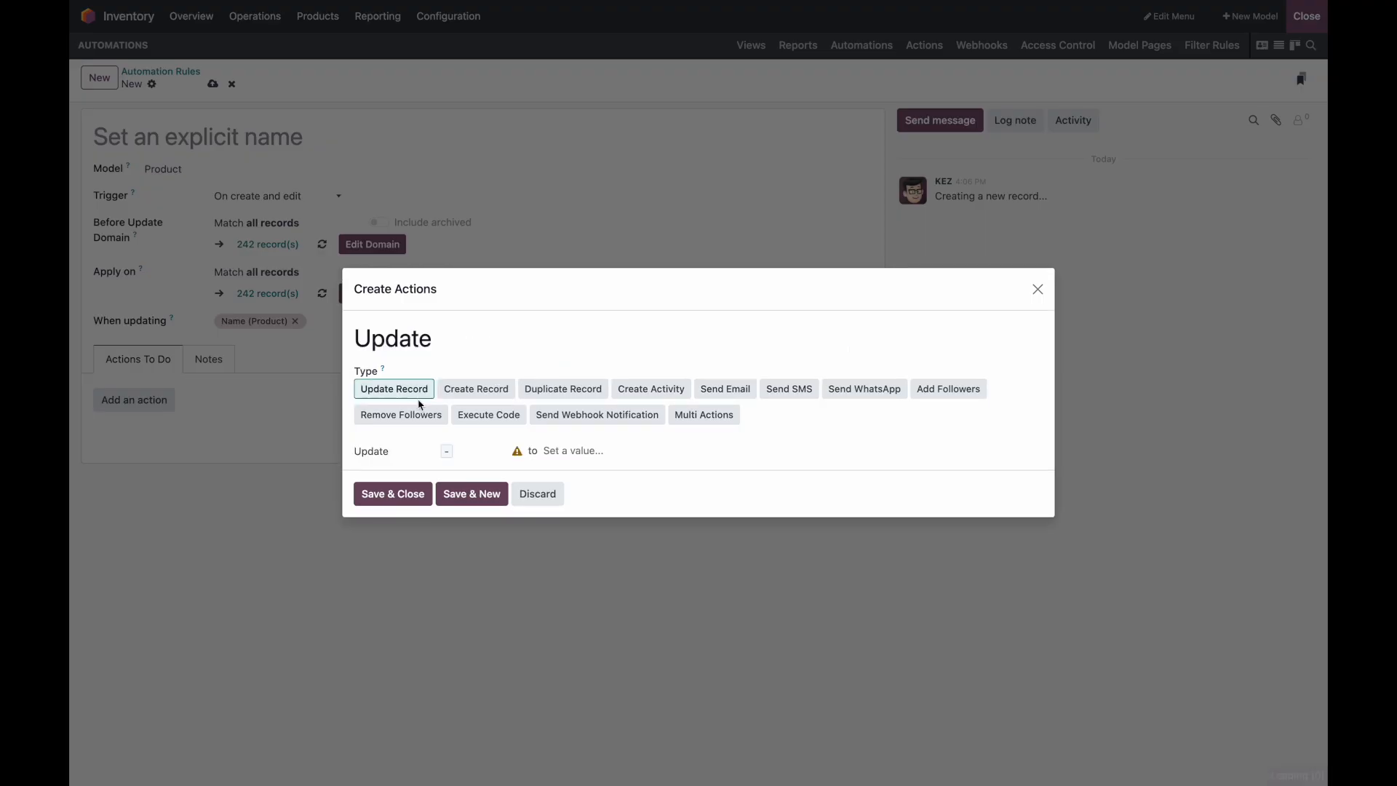
click(415, 458)
click(405, 485)
click(491, 447)
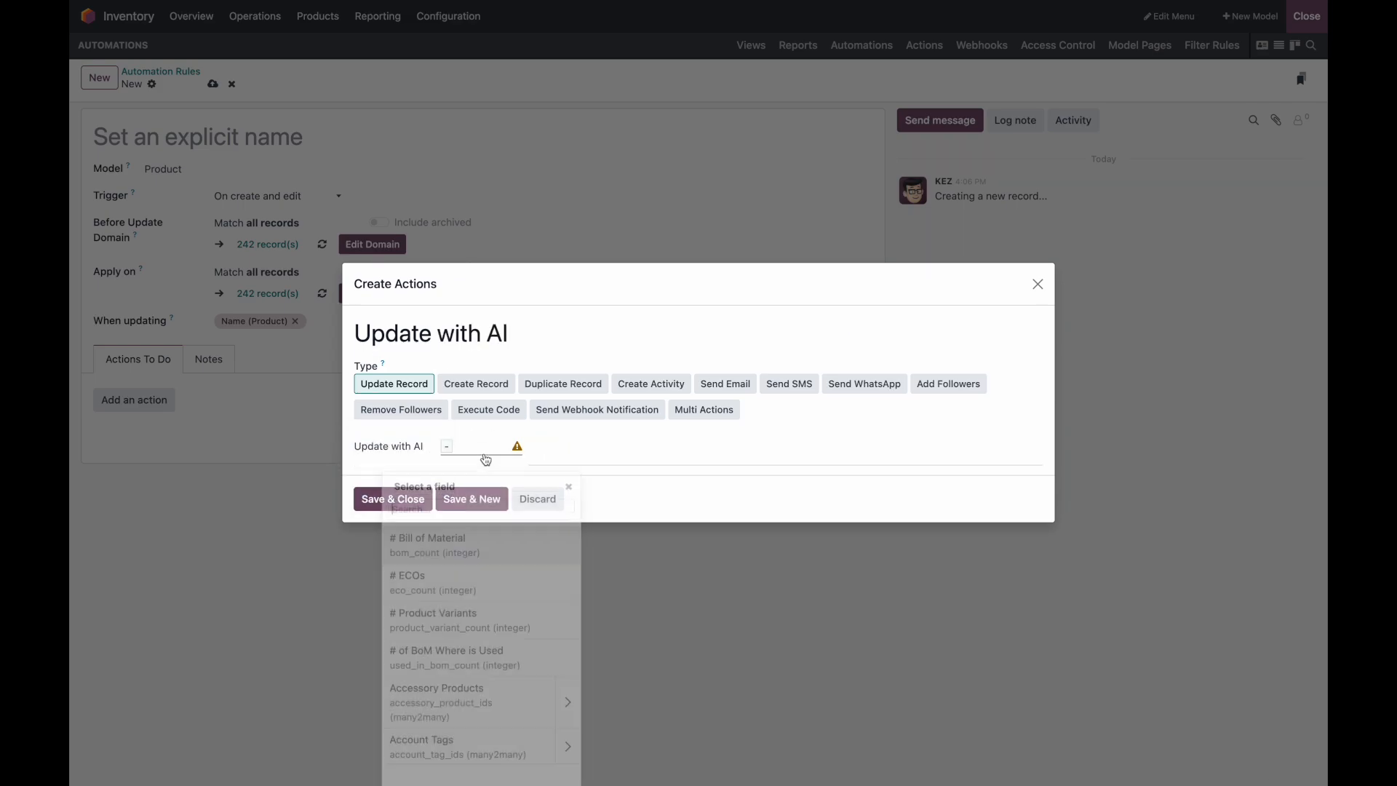
text(description_pickingout)
click(492, 532)
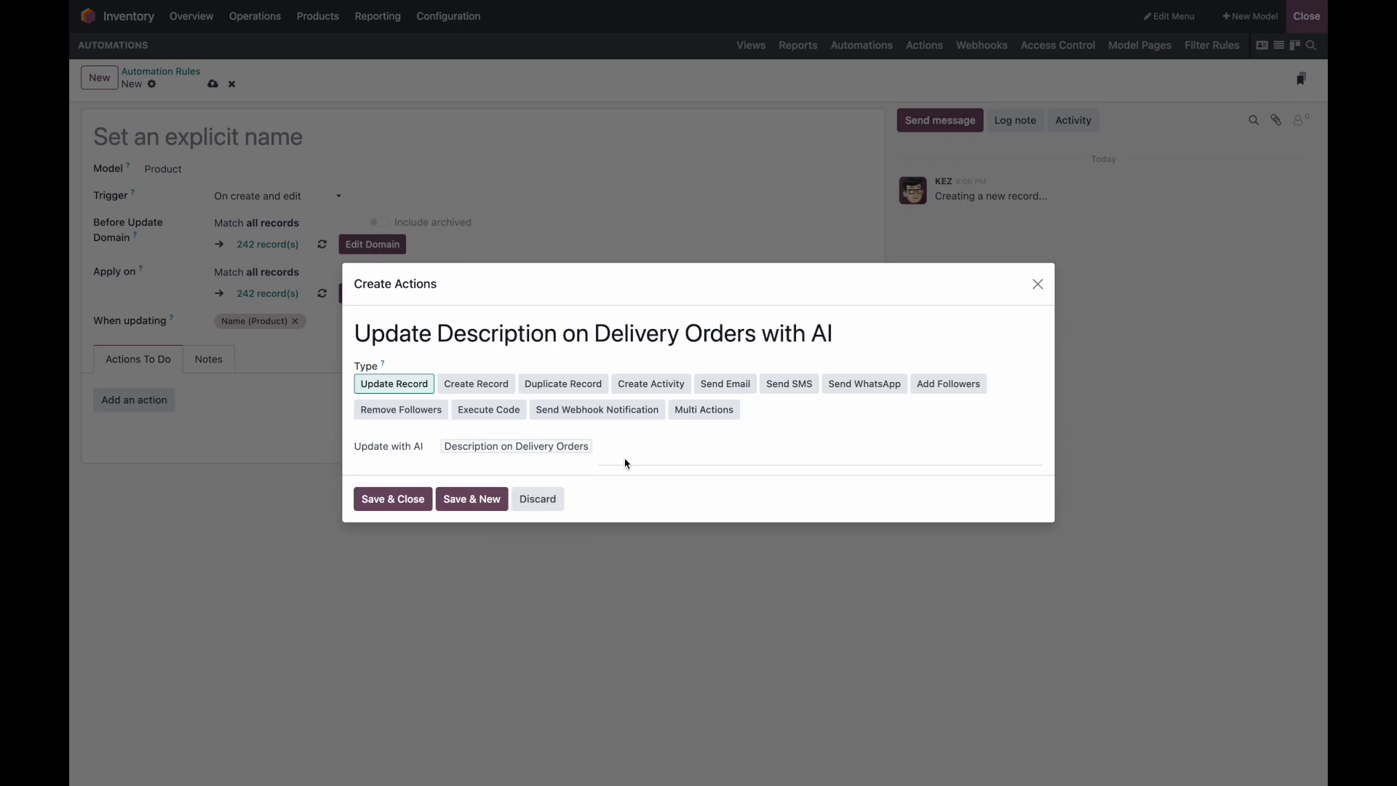
Step: Write the prompt 'From the product name and description identify if the product is Fragile…' with the Name field, then save
click(643, 439)
text(From the product name and descriptio)
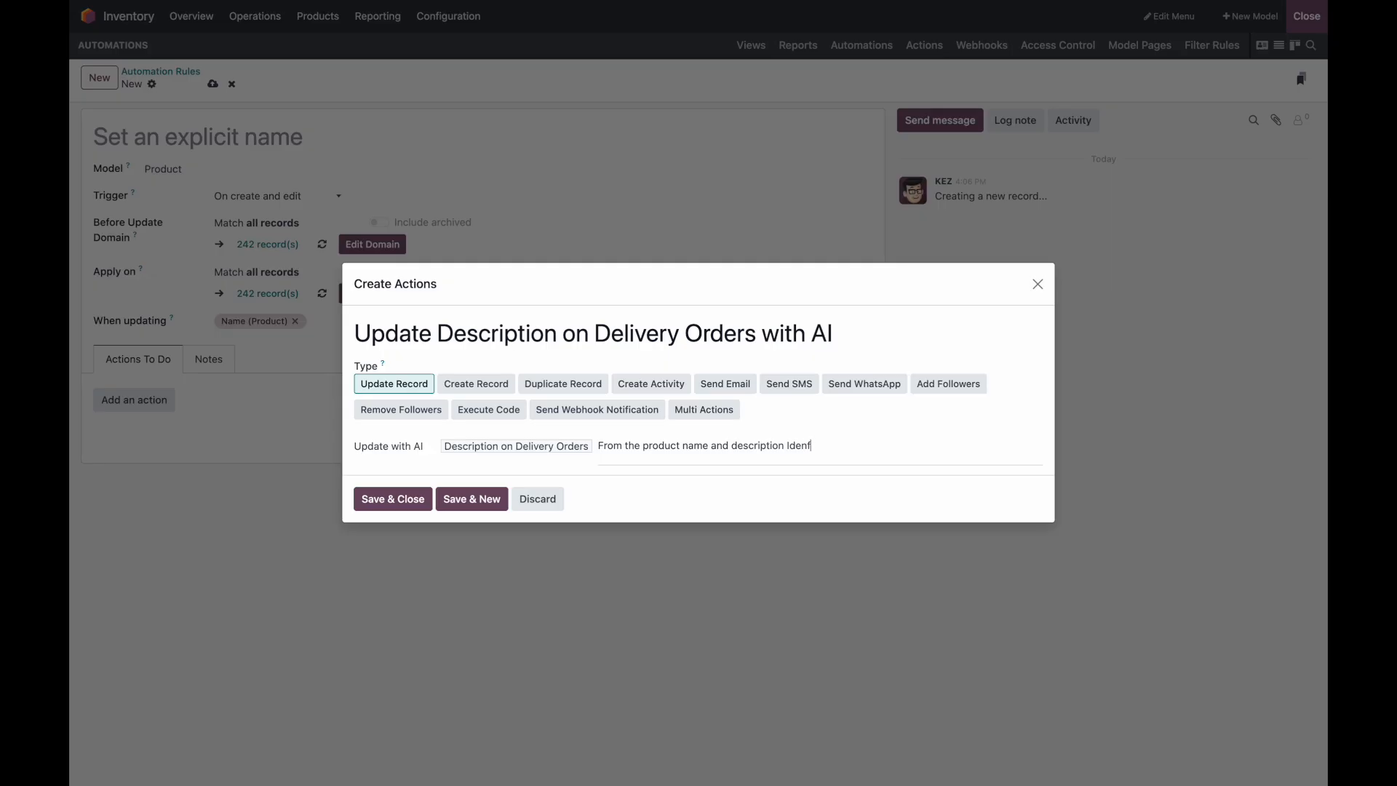
text(n identify if the product is Fragile. If it is, write ")
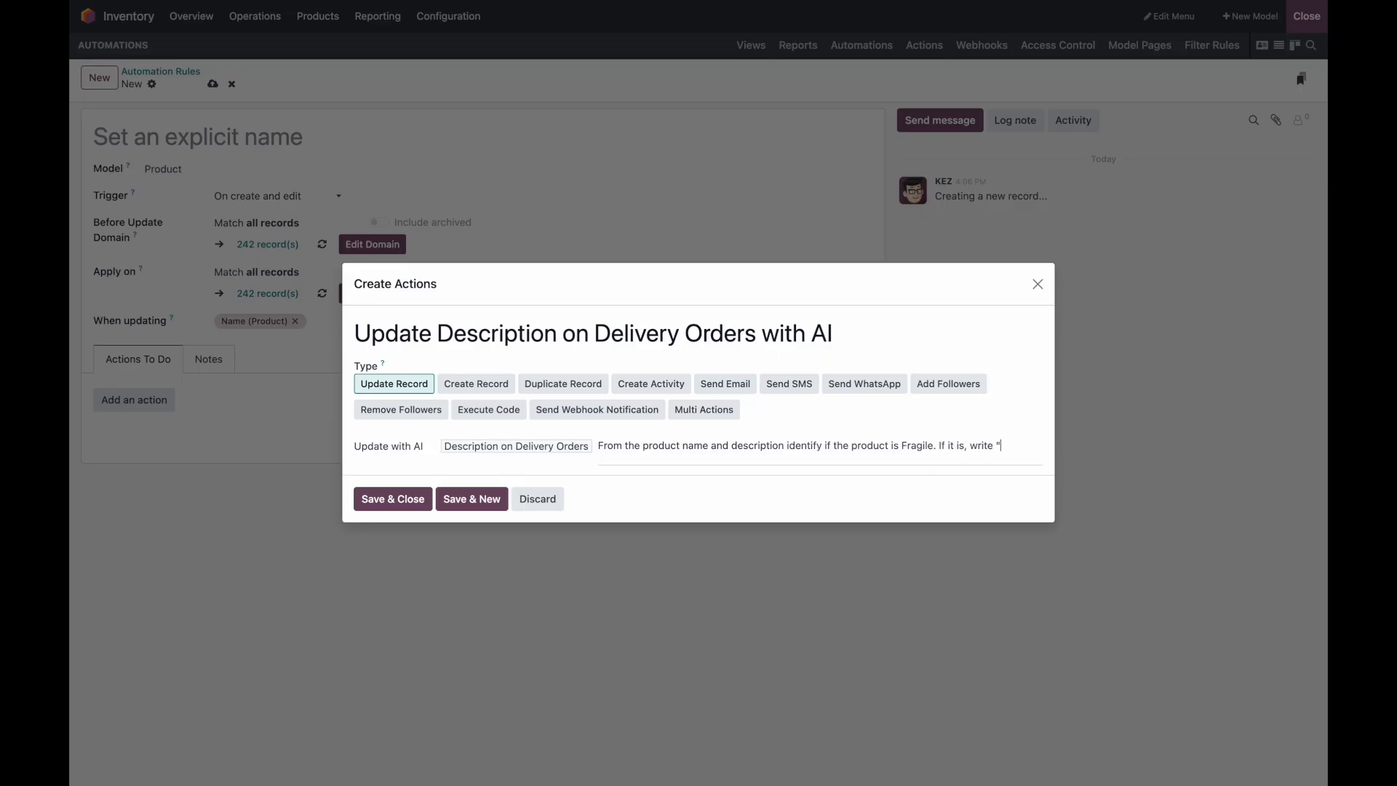
text(Fragile" in the )
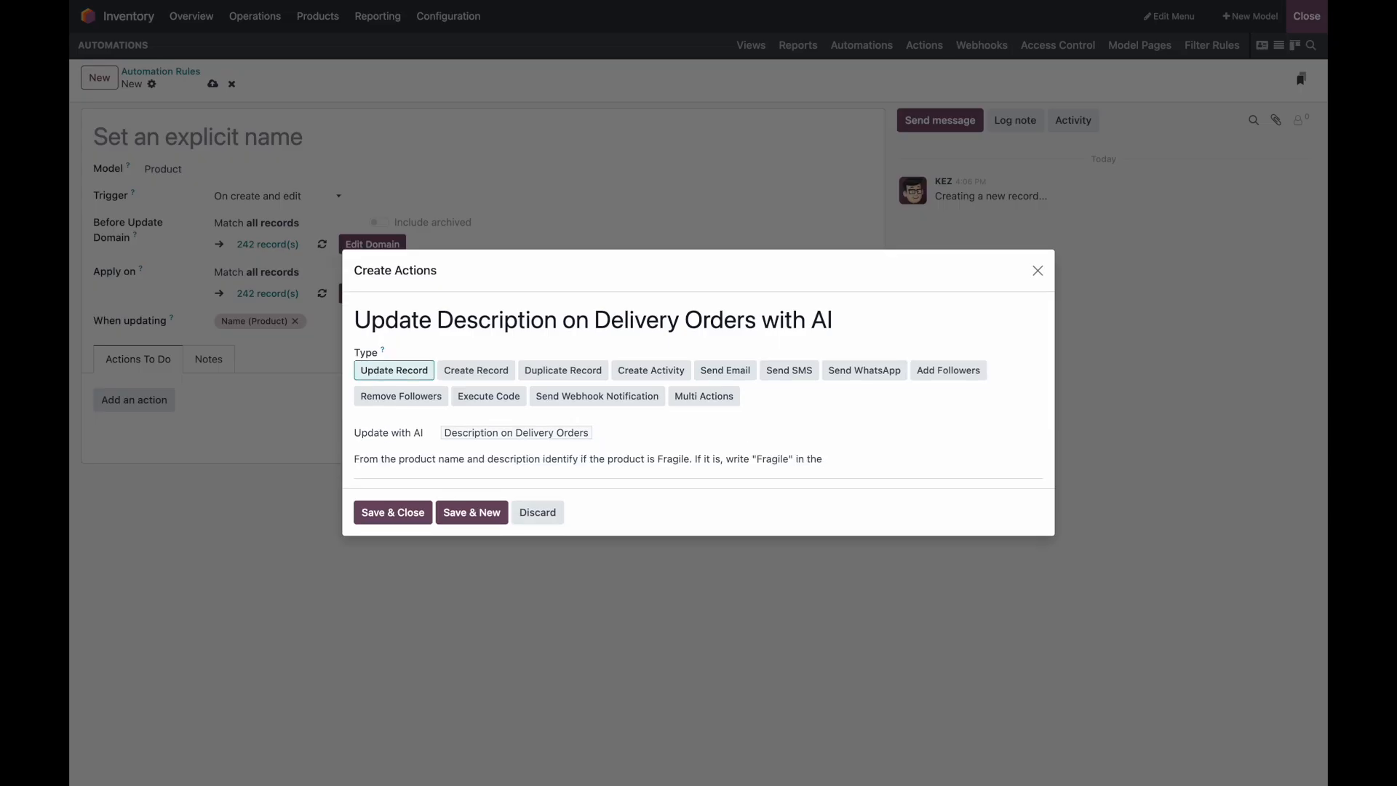
text(delivery description.)
key(Return)
text(/)
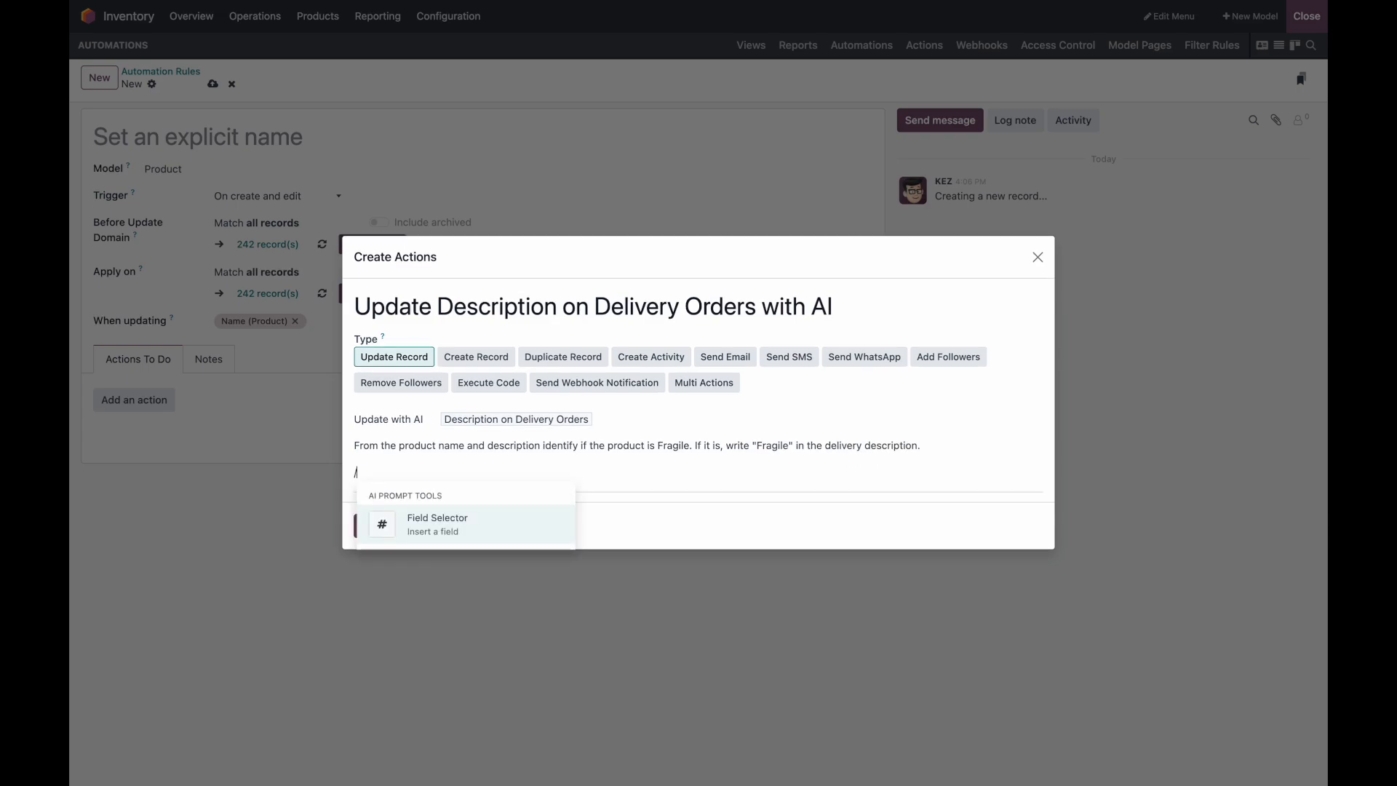
key(Return)
text(name)
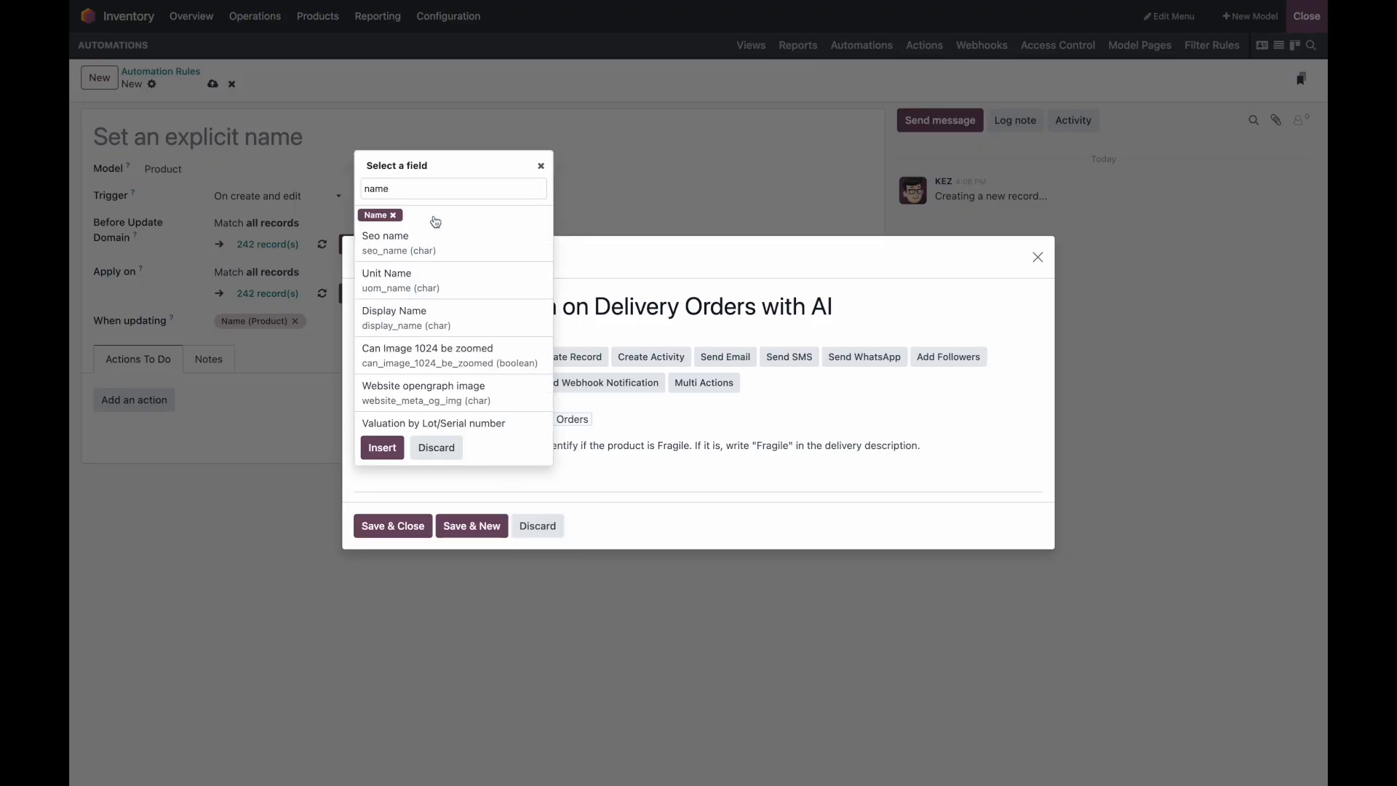
click(386, 526)
click(213, 83)
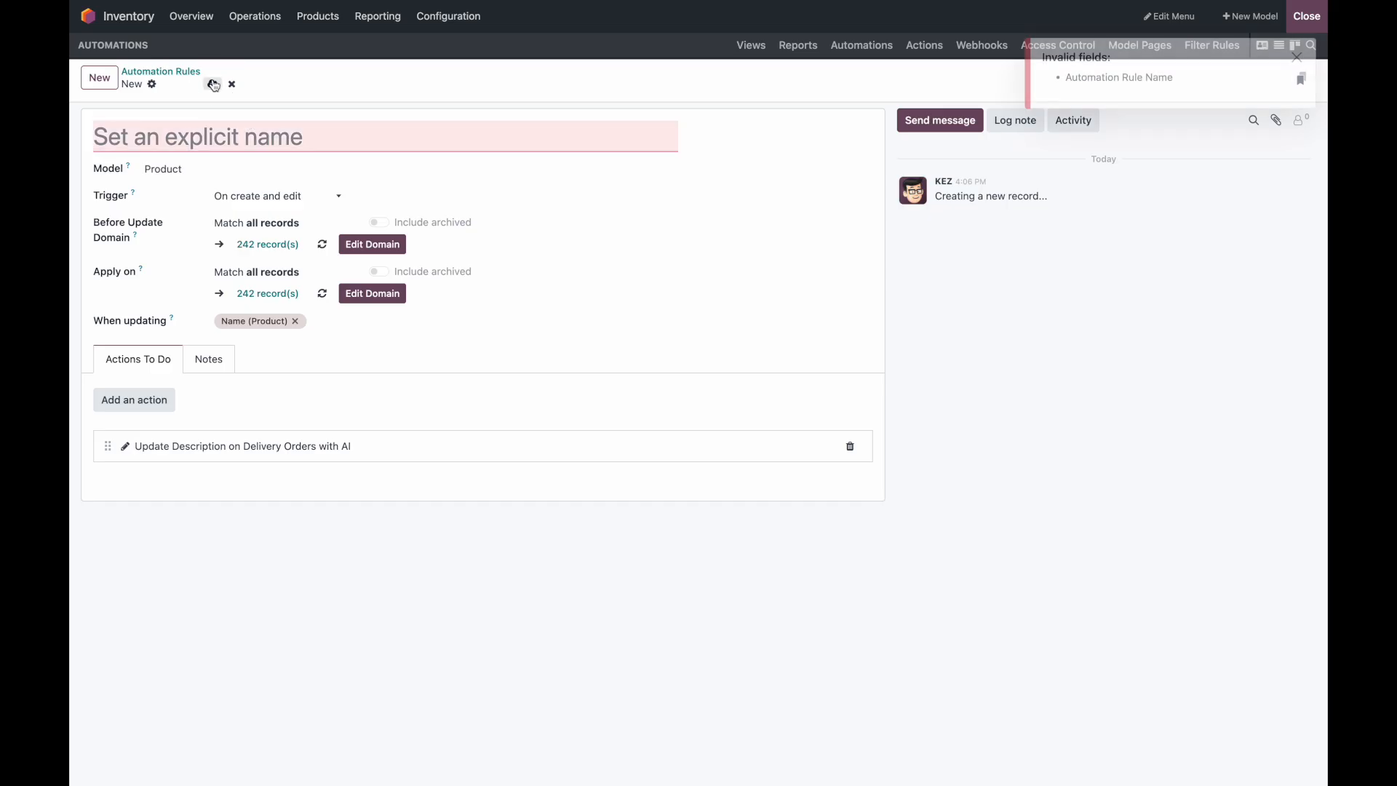
Step: Name the automation rule 'Delivery Description w/ AI' and save it
click(218, 134)
text(Inve)
key(BackSpace)
key(BackSpace)
key(BackSpace)
key(BackSpace)
text(Delivery )
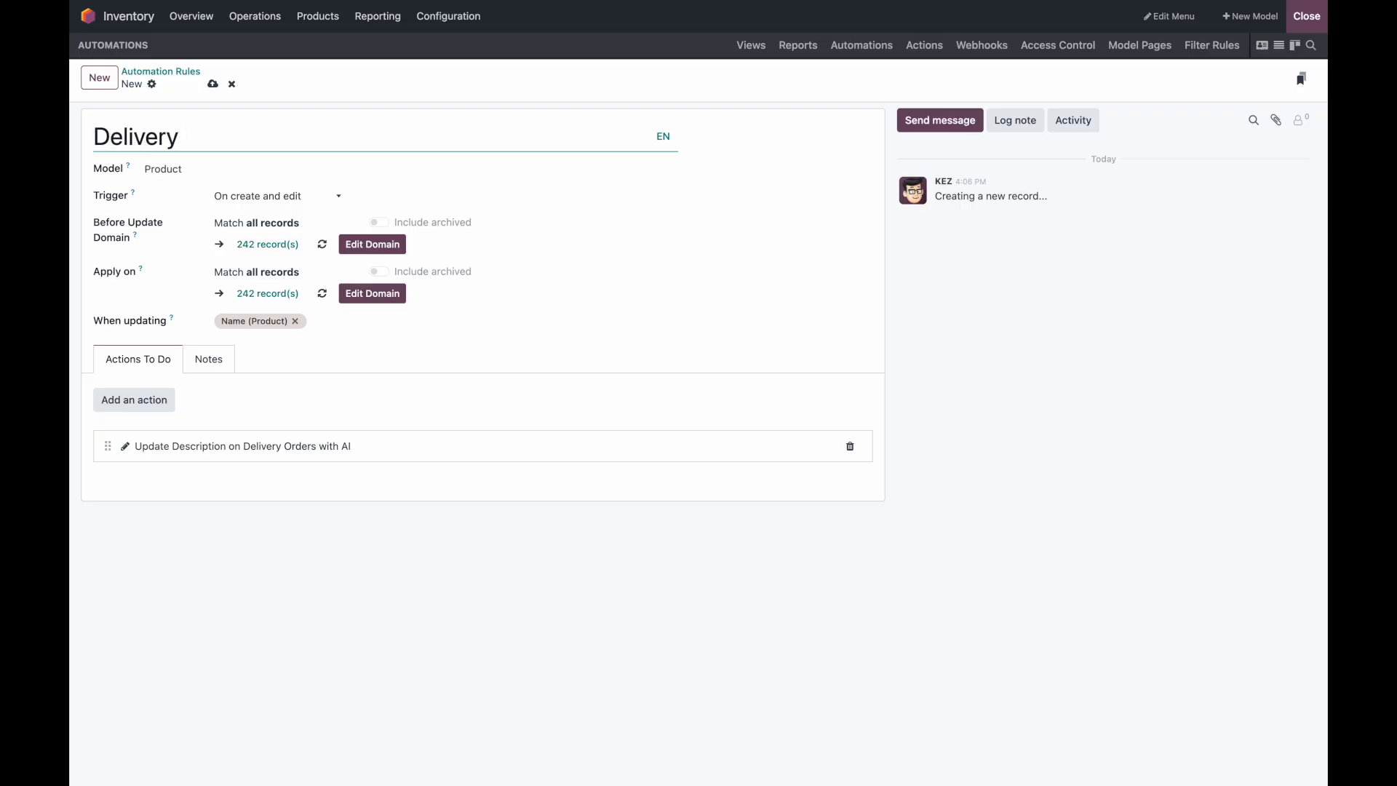
text(Descrip)
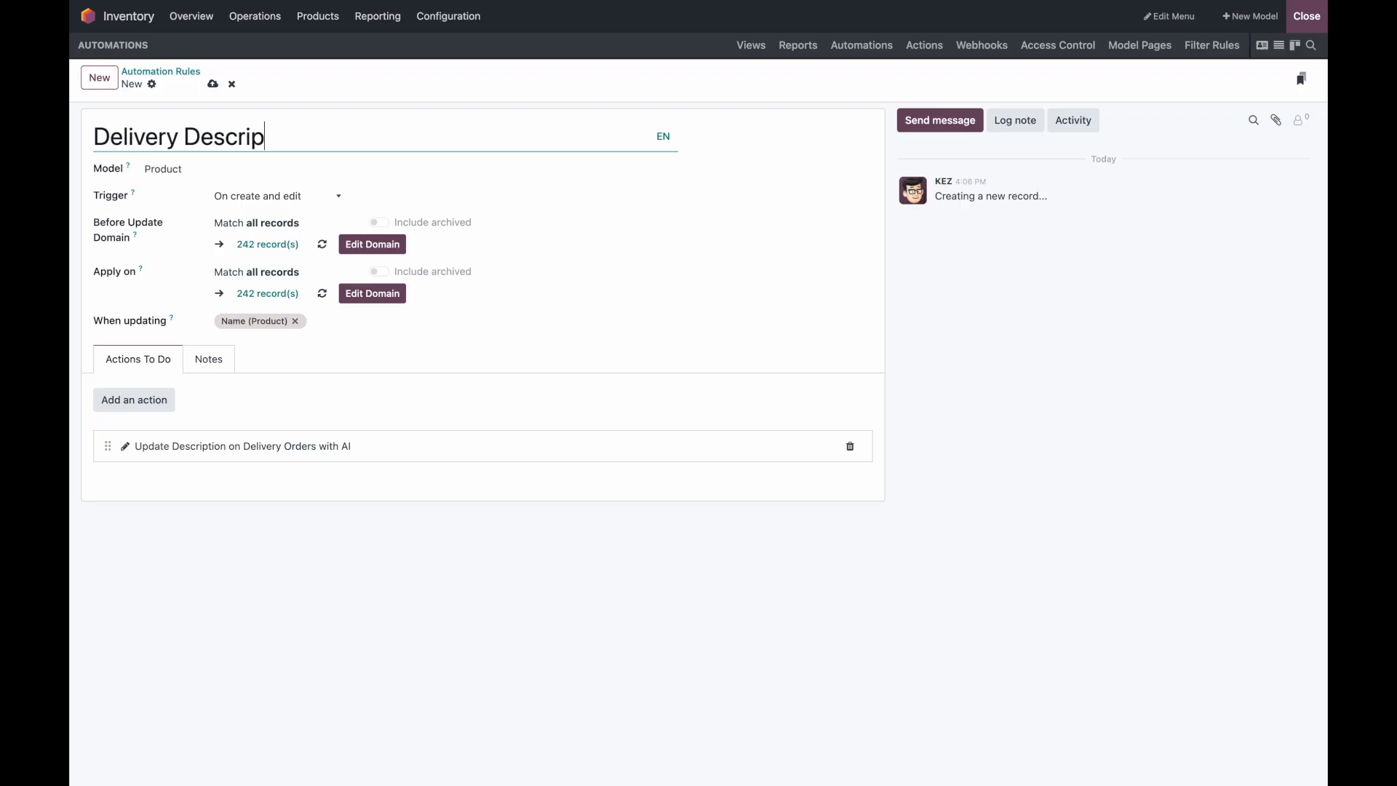
text(tion w/ AI)
click(212, 84)
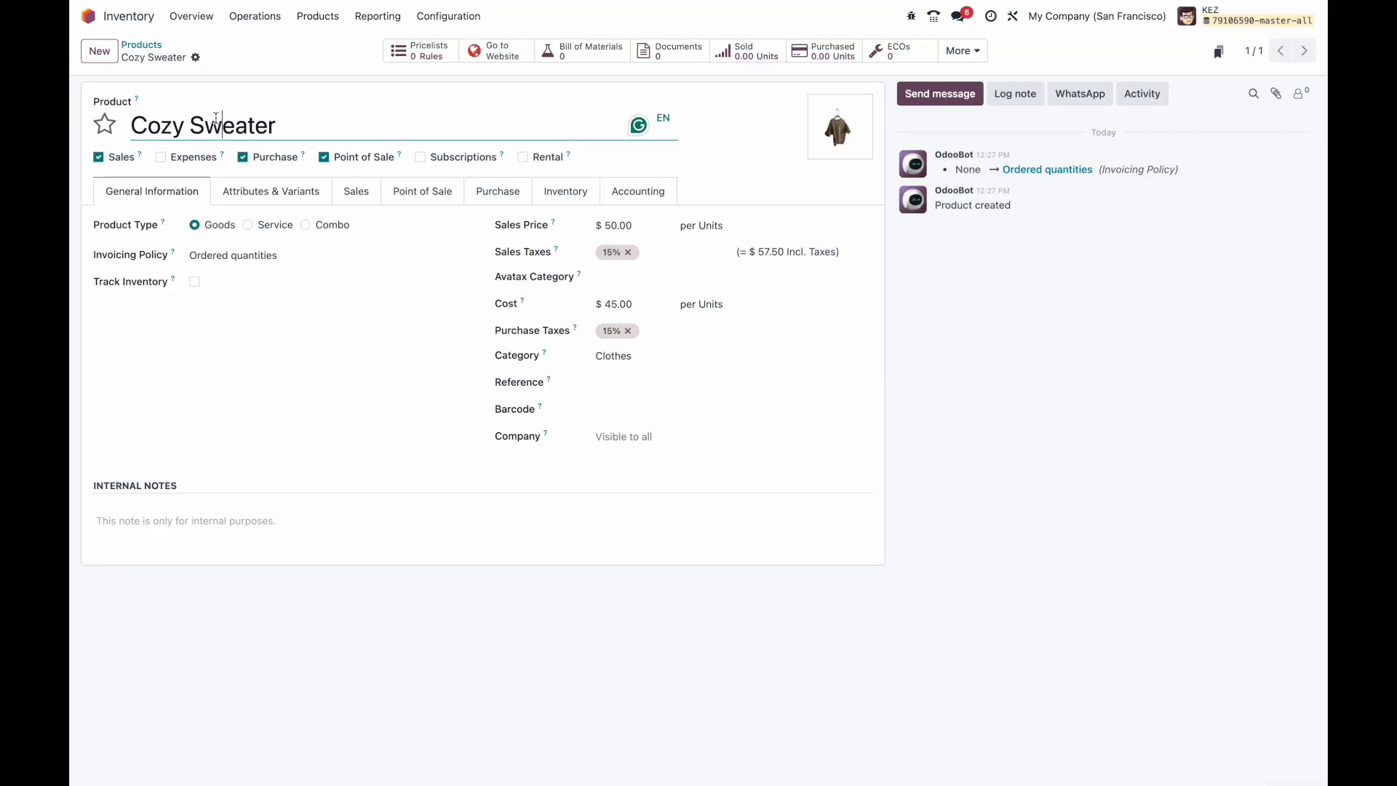
Step: Rename the Cozy Sweater product to 'Glass Container' and save
triple_click(216, 118)
key(BackSpace)
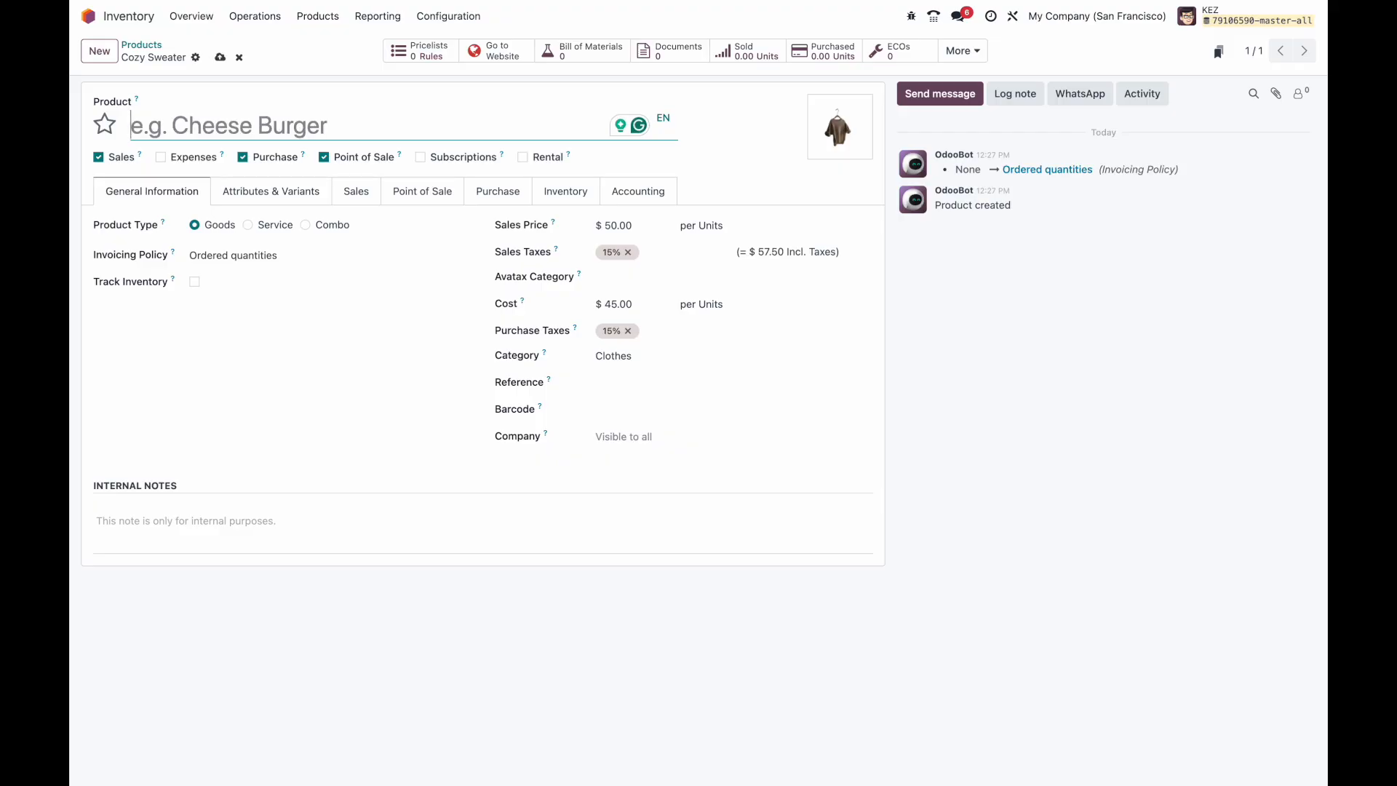
text(Glass Container)
click(221, 58)
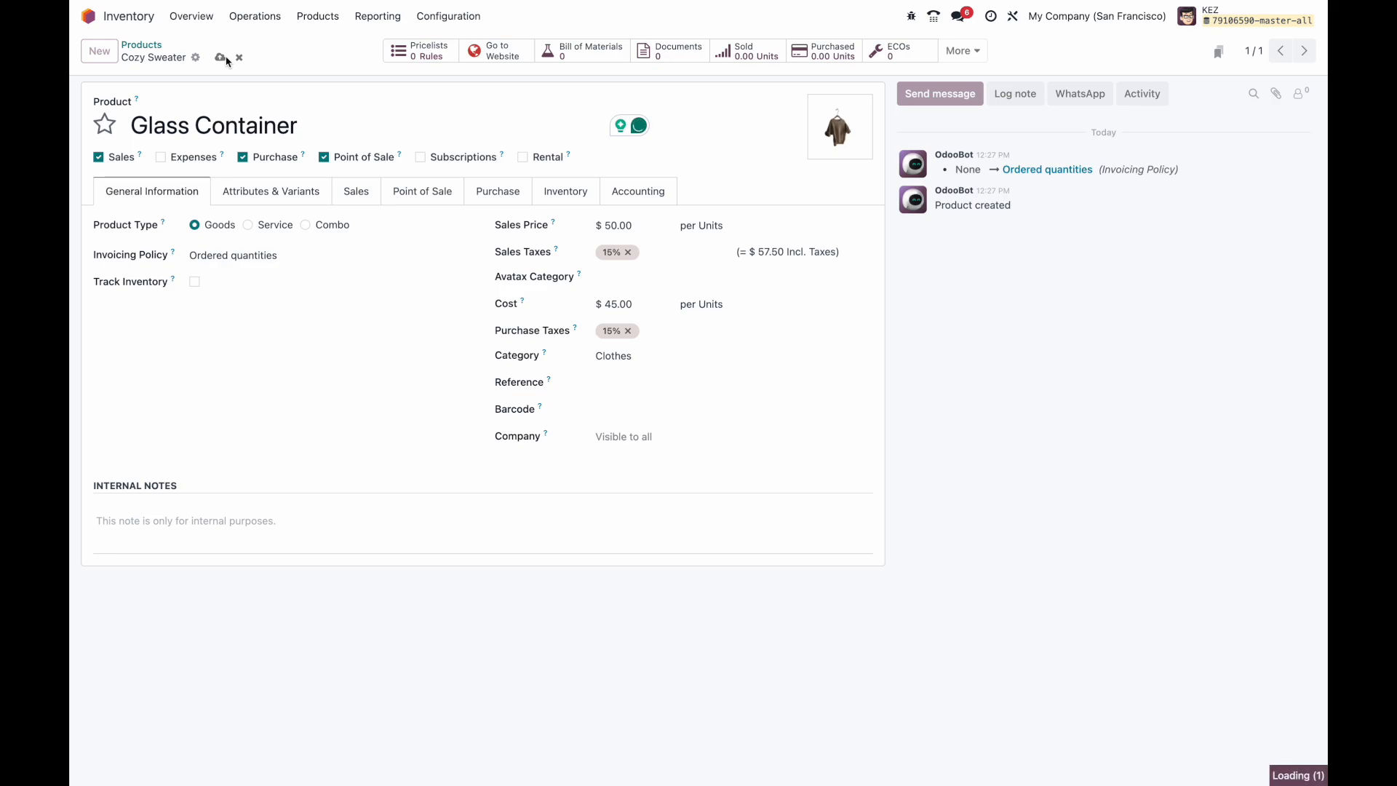
Step: Confirm the Inventory tab's delivery-order description reads Fragile, then browse the General, Attributes and Sales tabs
click(550, 197)
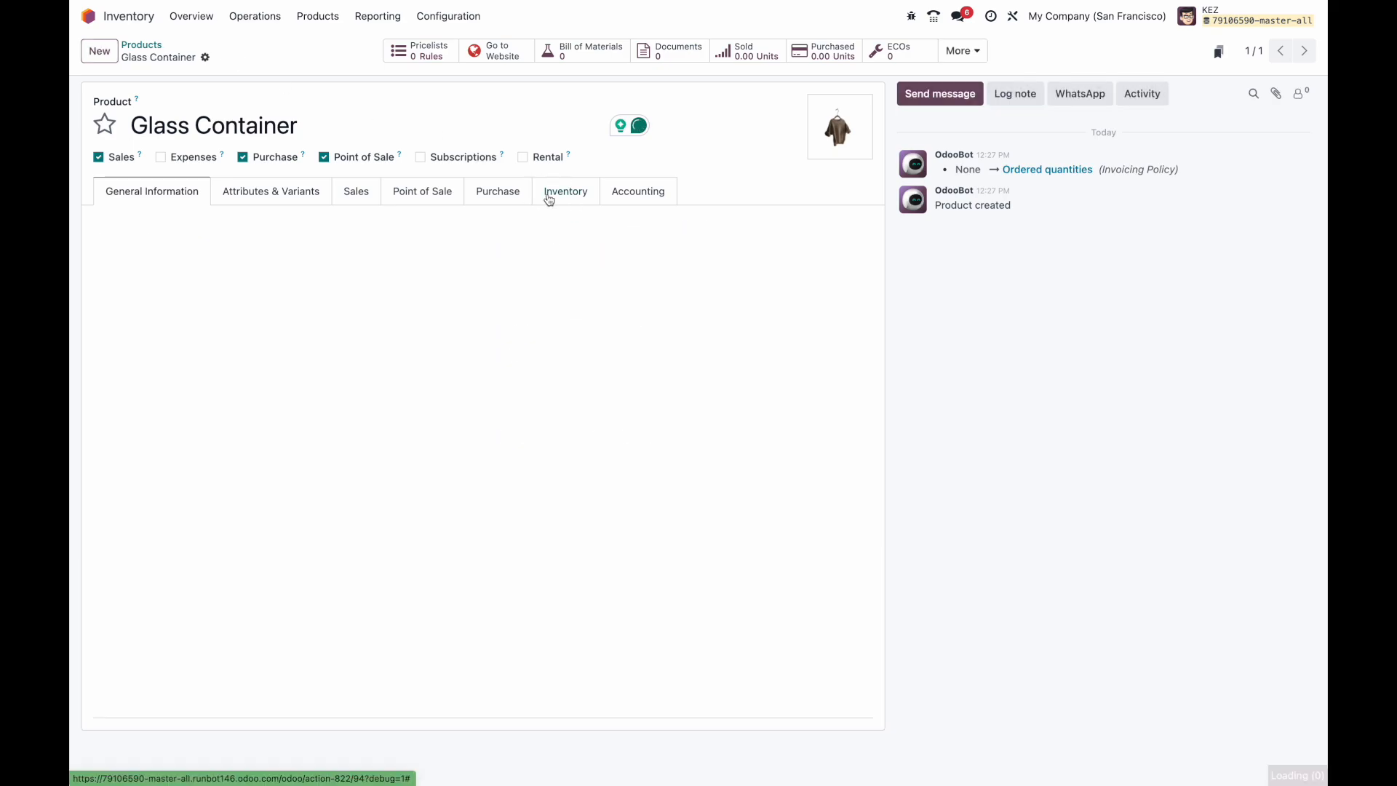
drag(554, 584, 468, 585)
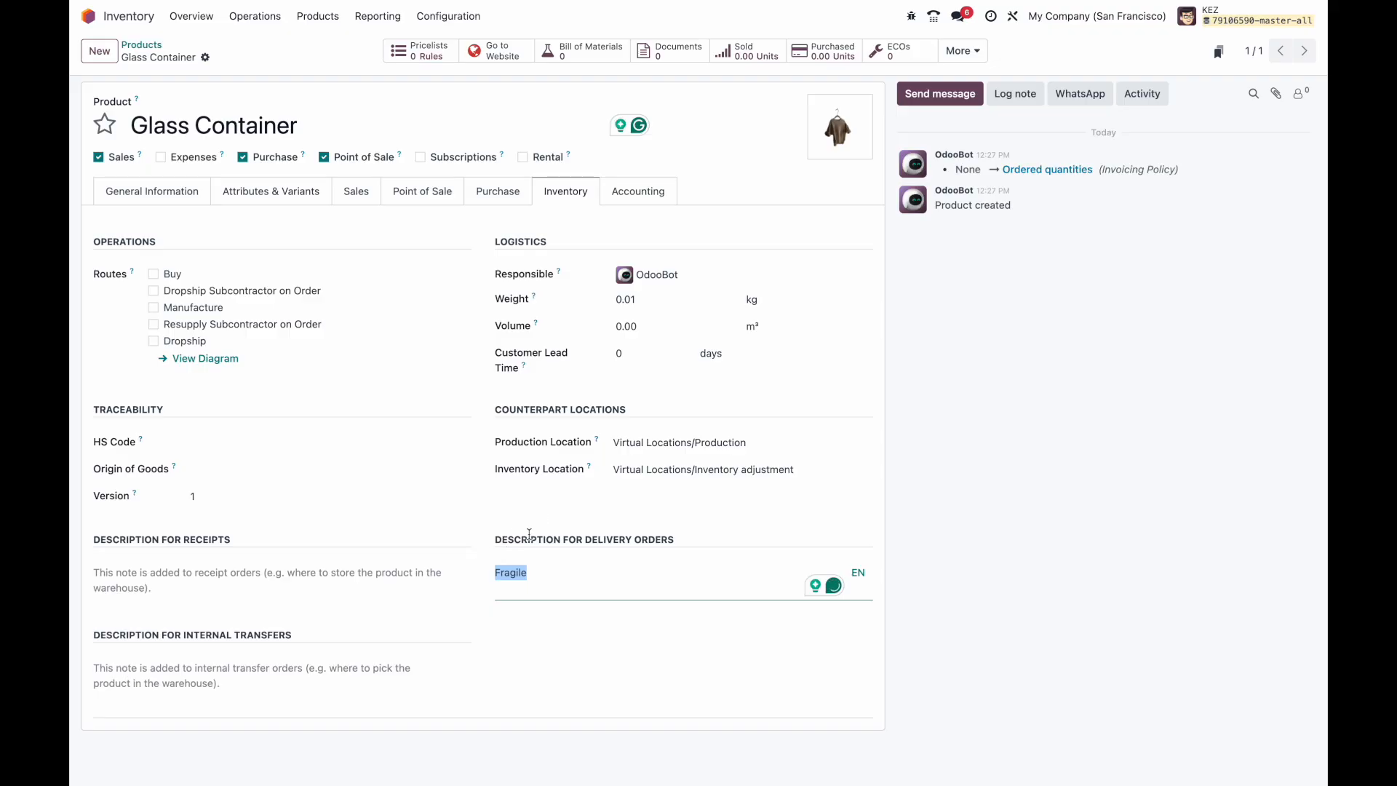
click(192, 191)
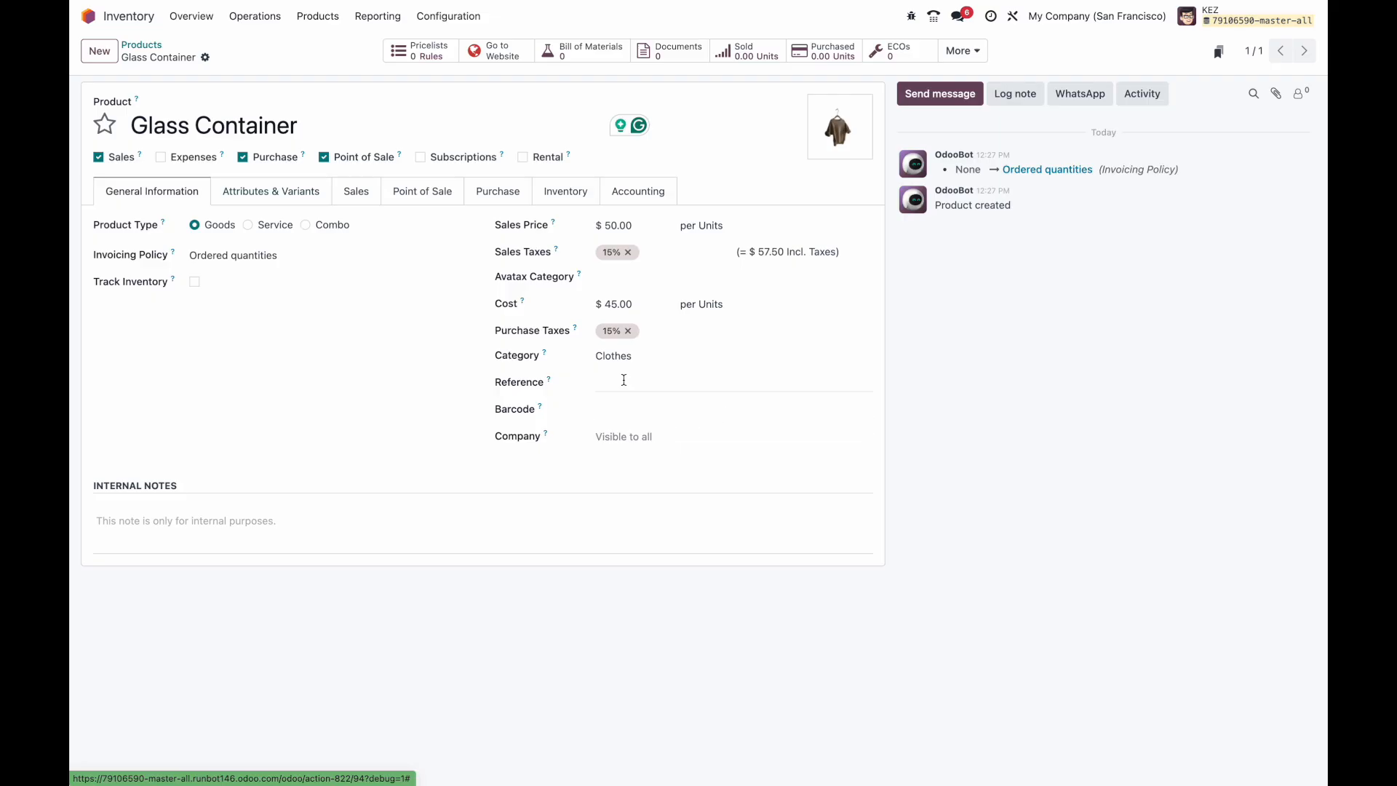
click(279, 191)
click(354, 195)
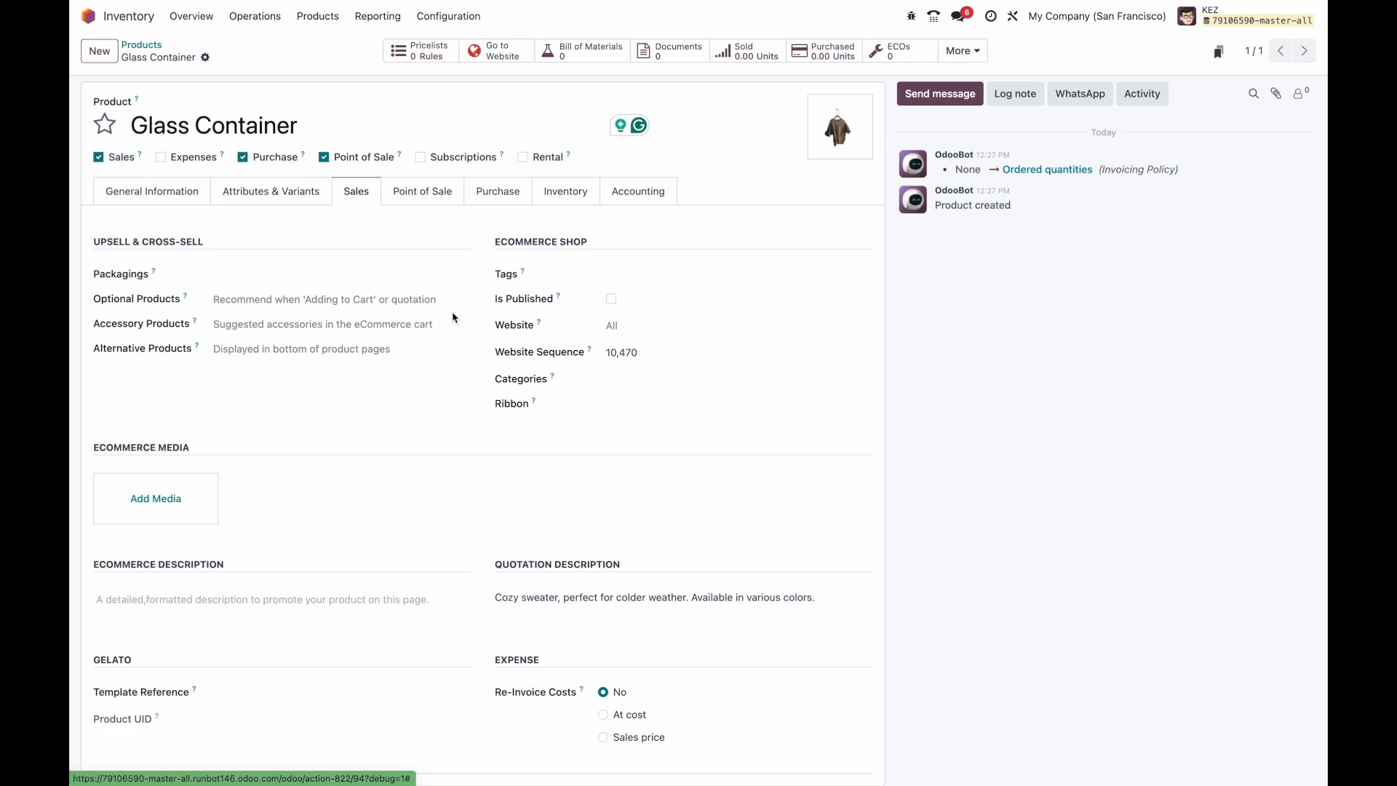
click(157, 203)
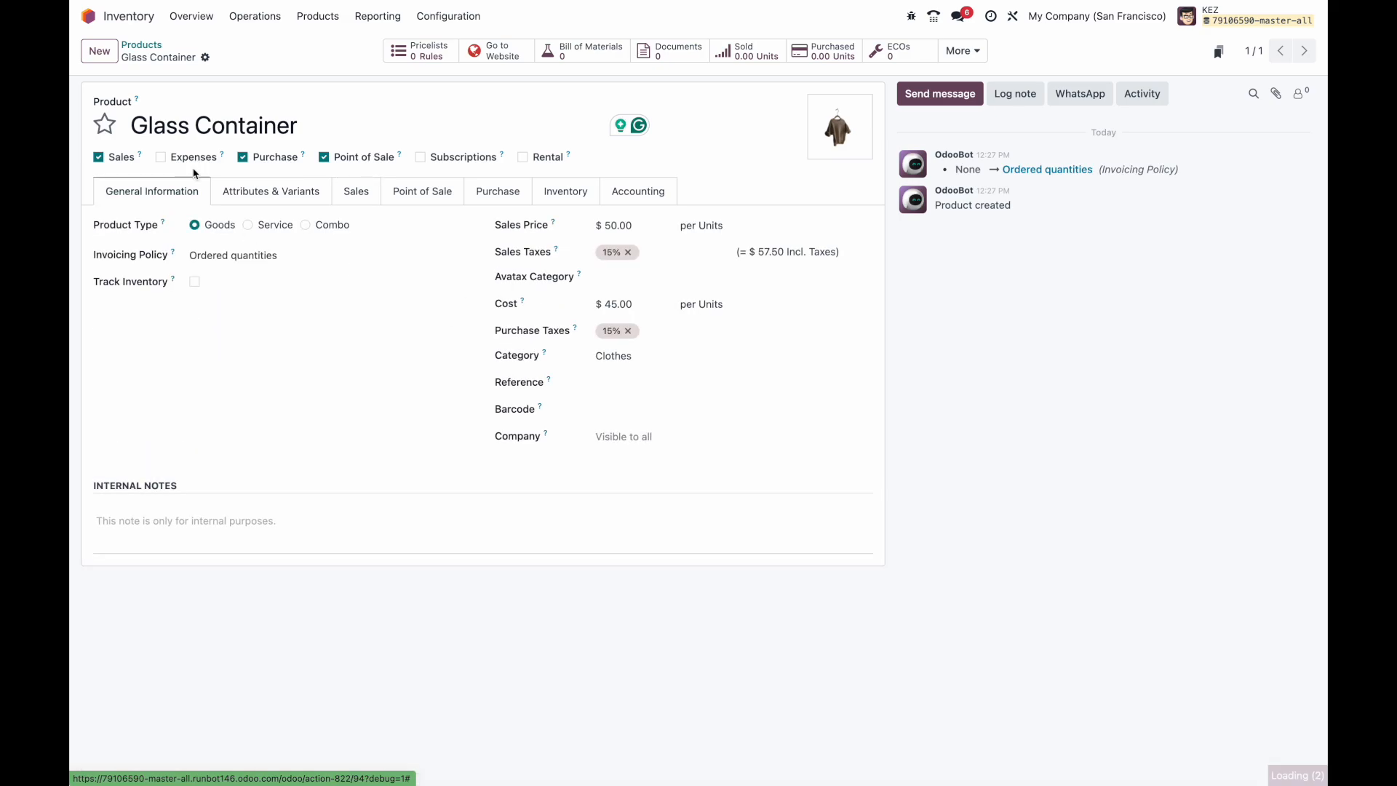
Step: Open Email Marketing from the home menu and remove the My Mailings filter
click(155, 48)
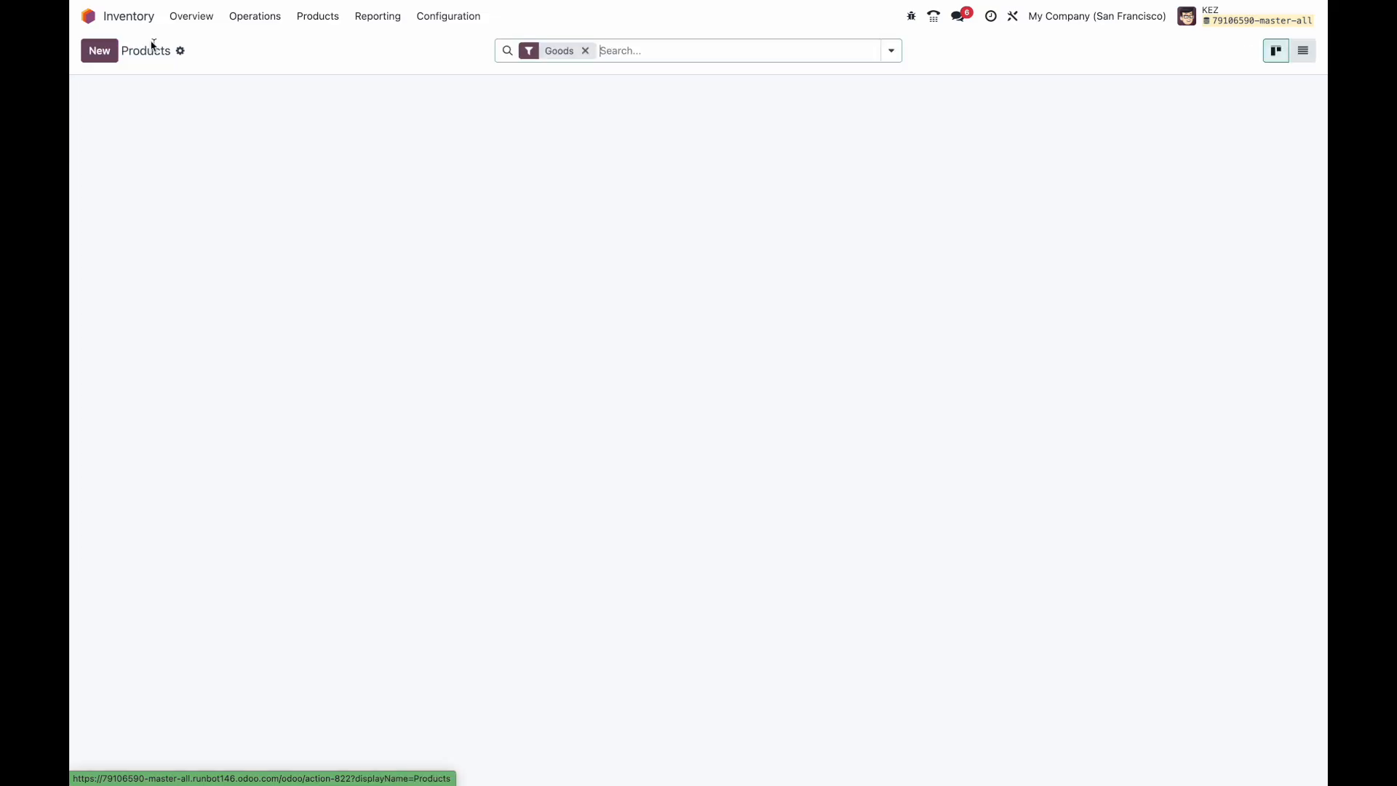
click(128, 17)
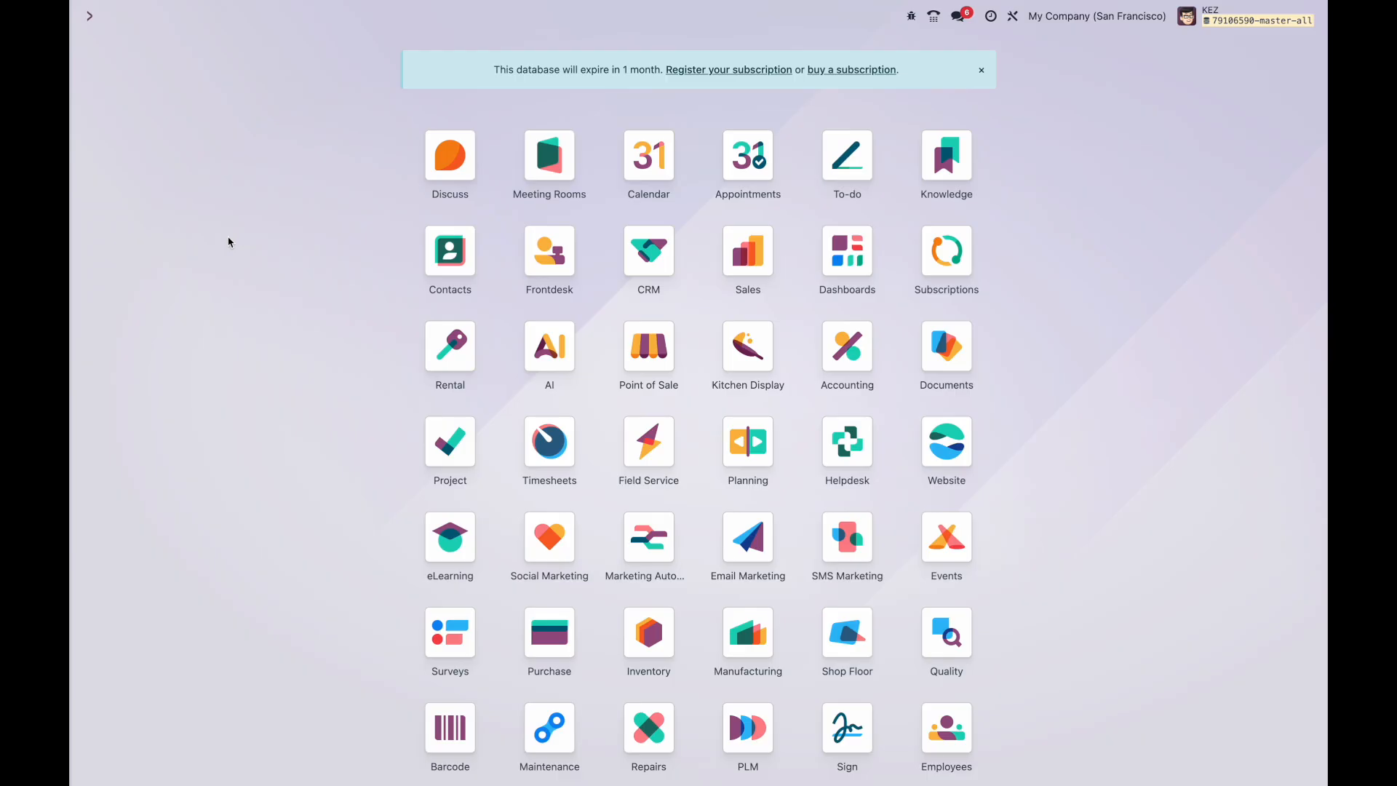
scroll(228, 241, down, 2)
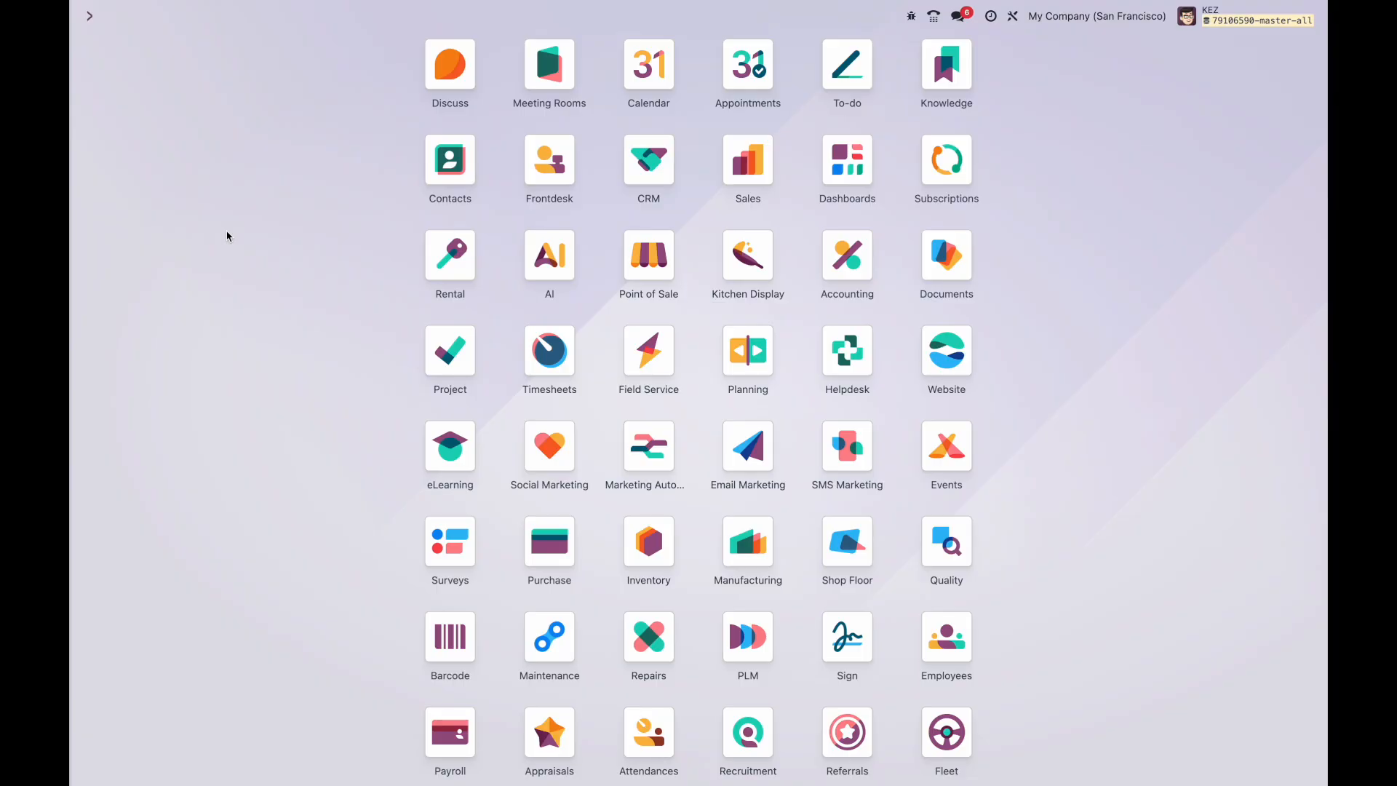
click(748, 445)
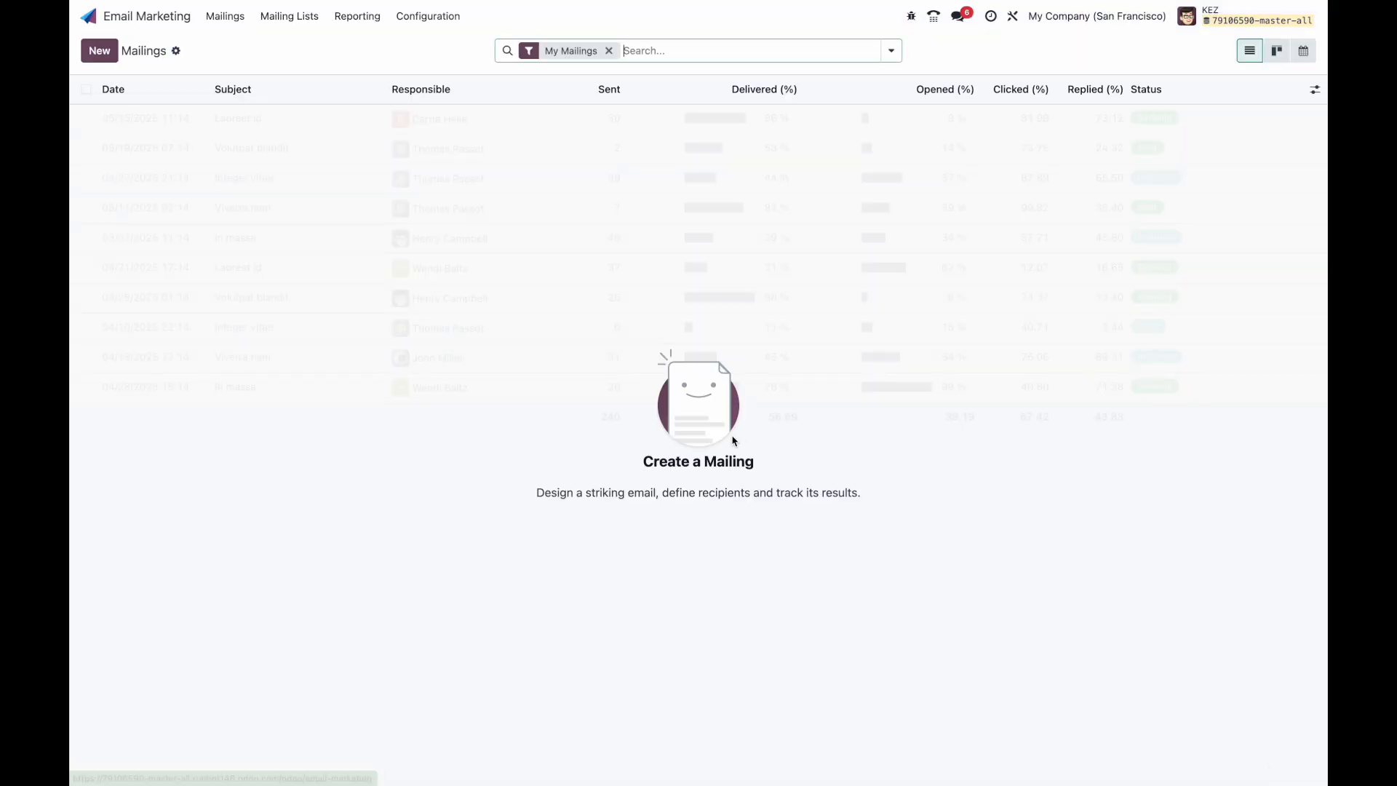
key(BackSpace)
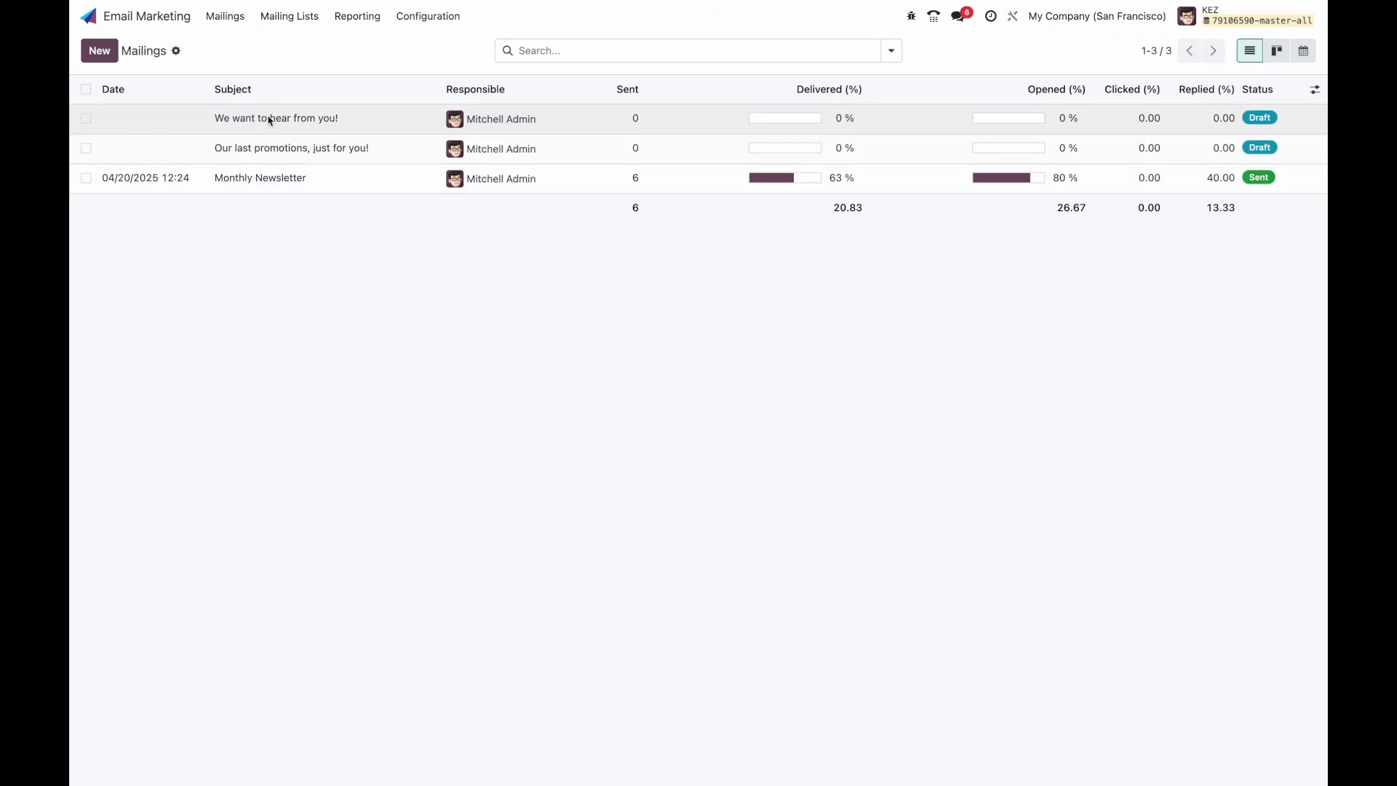
Step: Open the 'Our last promotions, just for you!' mailing, check its Settings, and launch Studio
click(269, 119)
click(1305, 51)
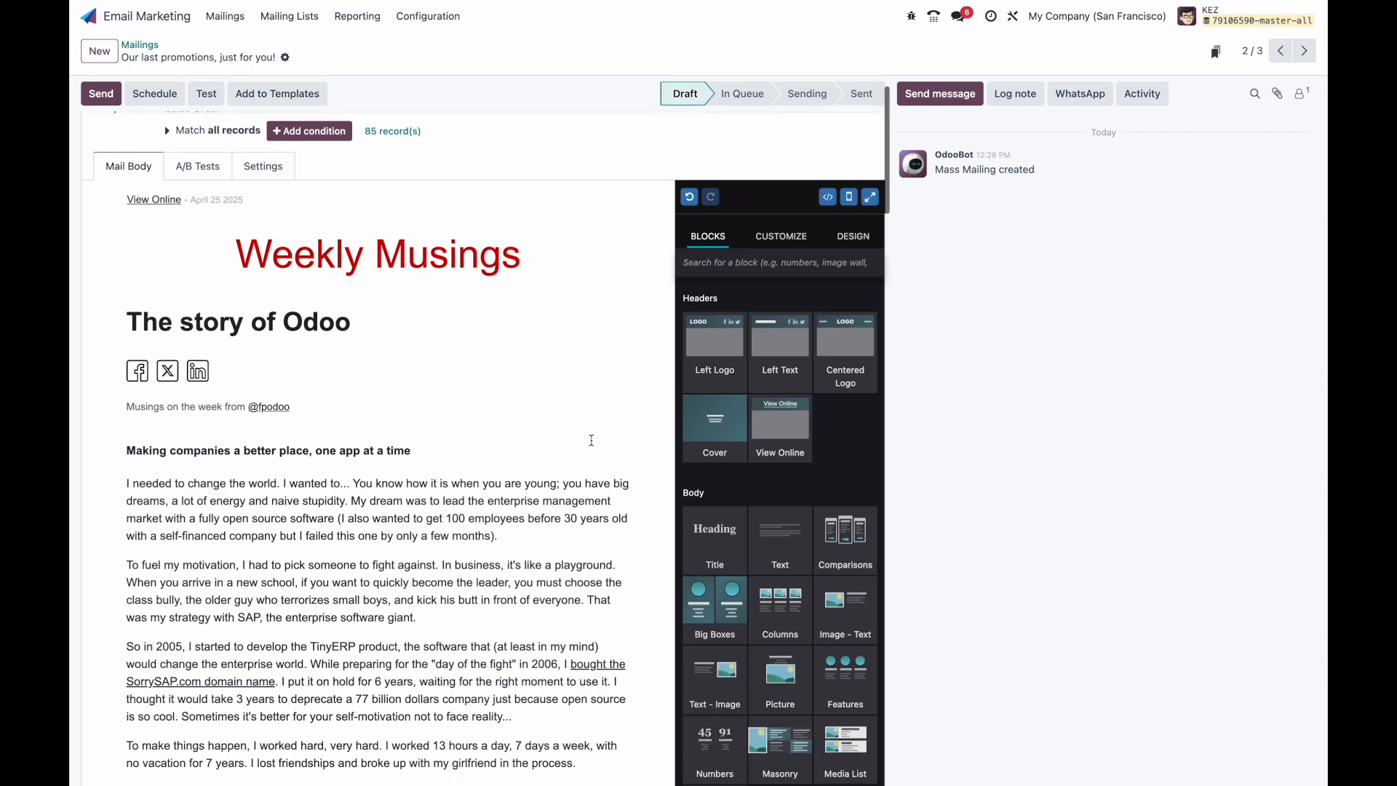
click(260, 227)
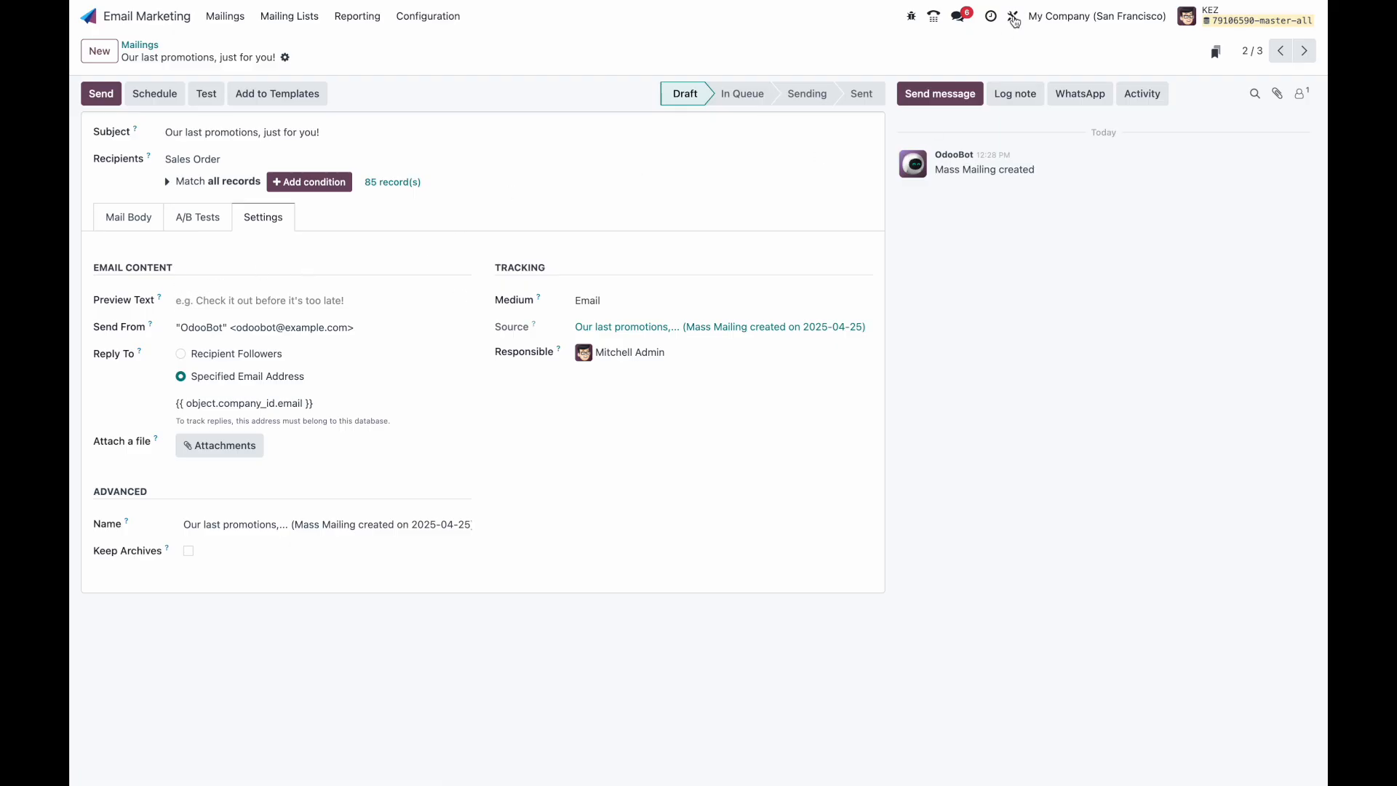
click(129, 217)
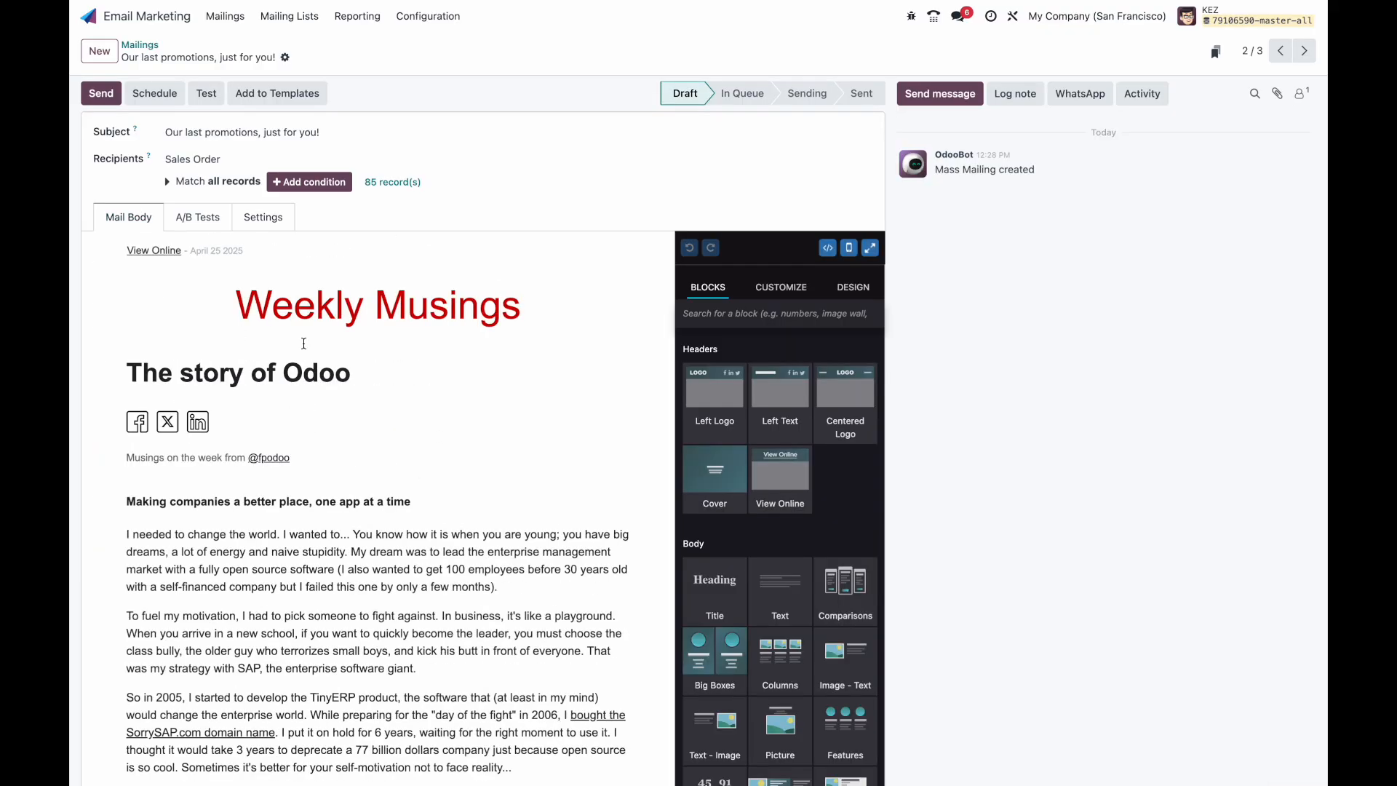
click(268, 222)
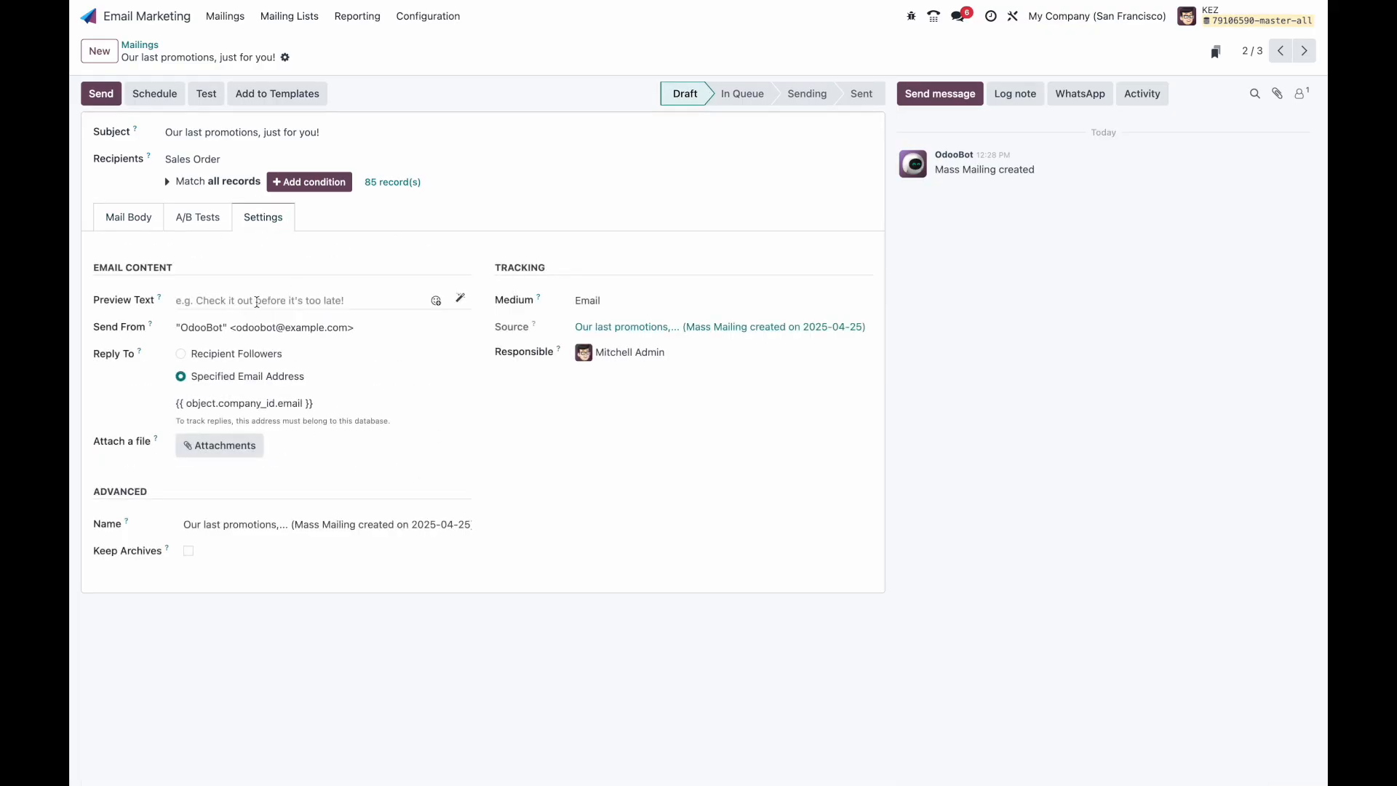
click(1015, 17)
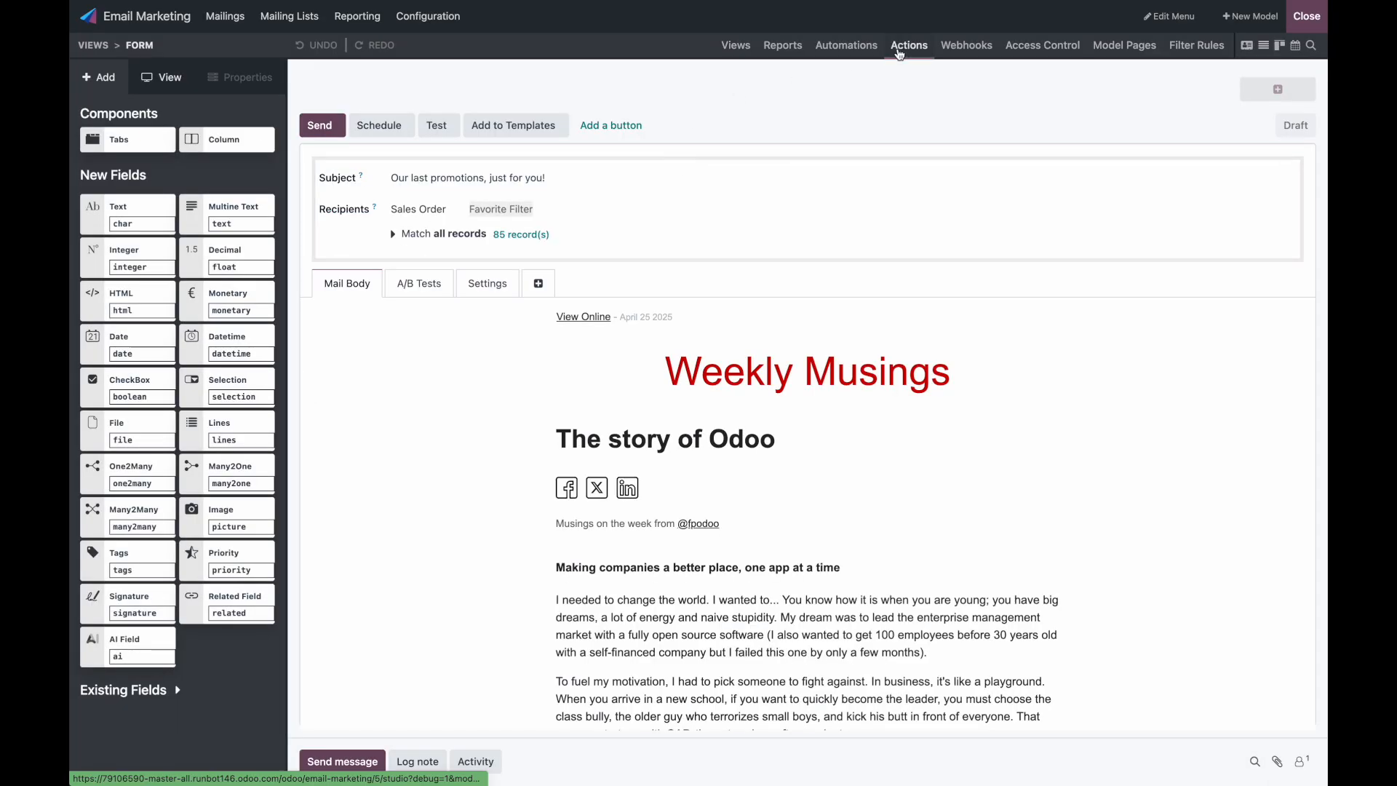
Step: Create a new mailing automation rule triggered on create and edit, with Body as trigger field
click(847, 45)
click(98, 78)
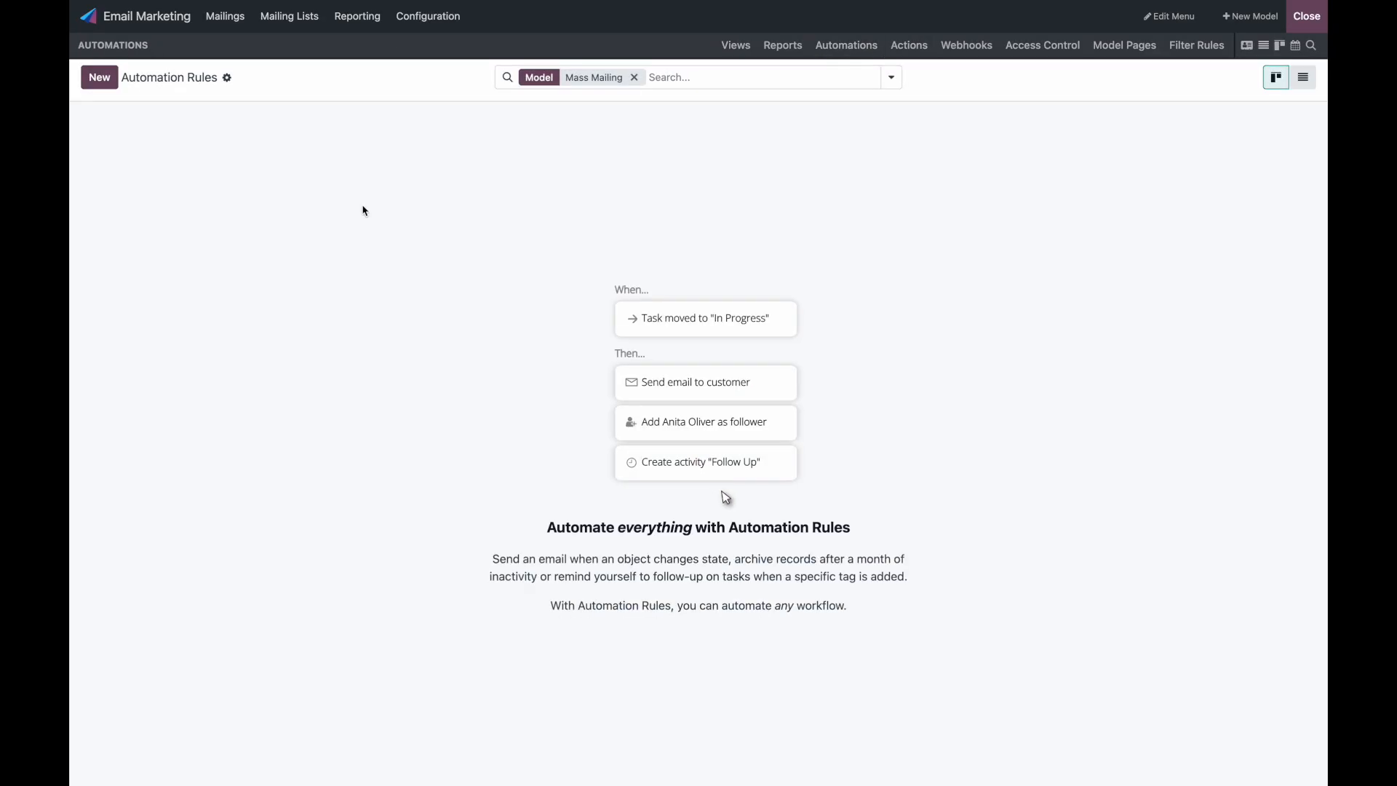
click(269, 196)
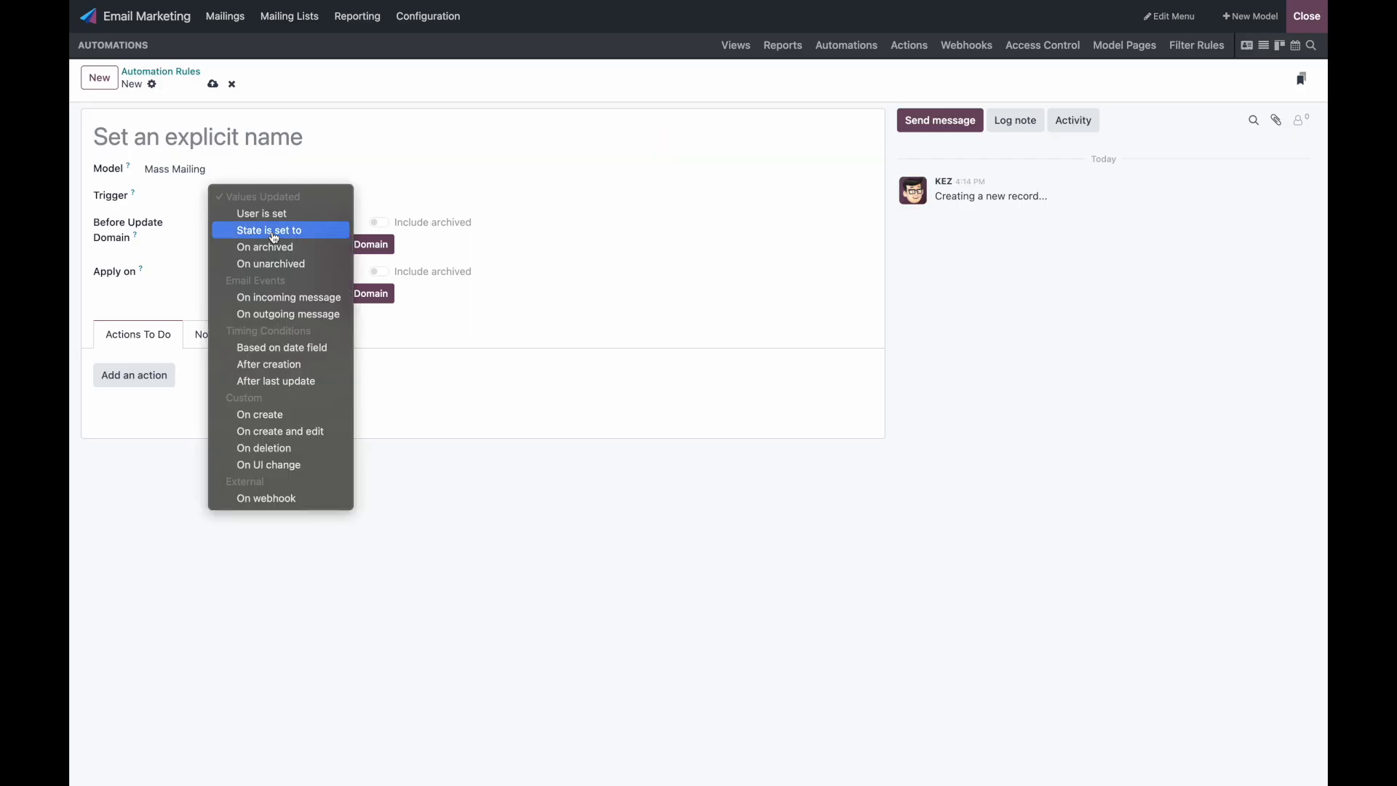
click(305, 433)
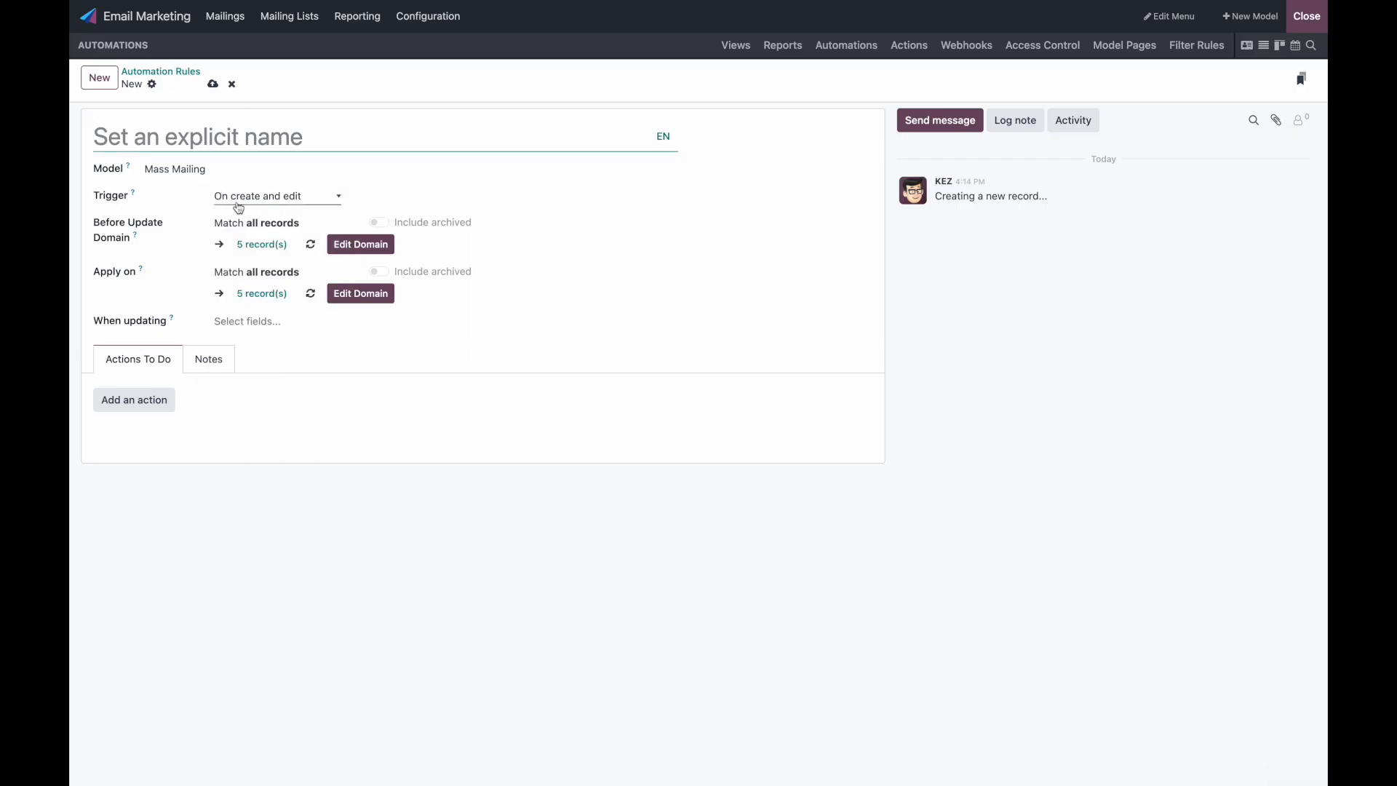
click(258, 327)
text(body)
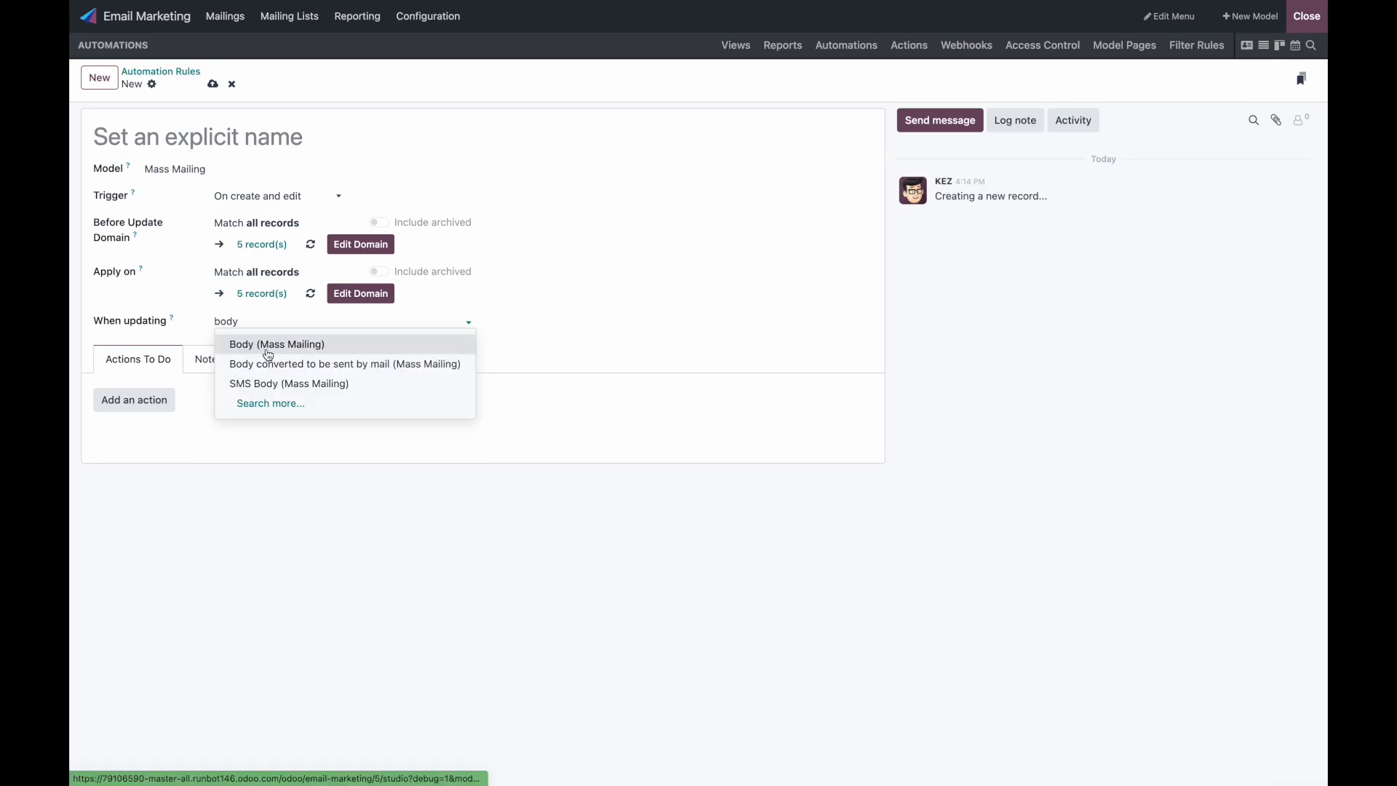
click(325, 344)
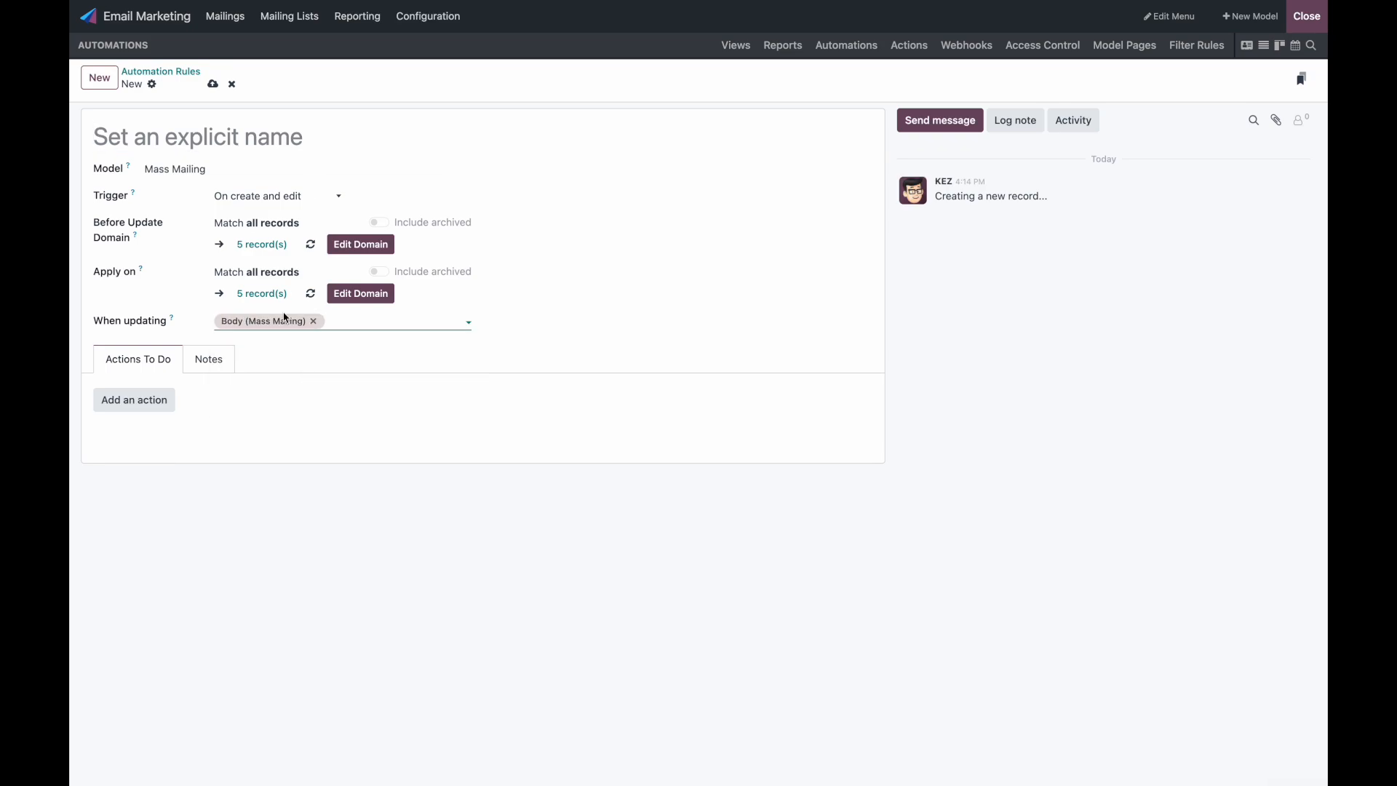
Step: Remove Body from the trigger fields, name the rule 'Update Preview Text with AI', and add an action
click(181, 125)
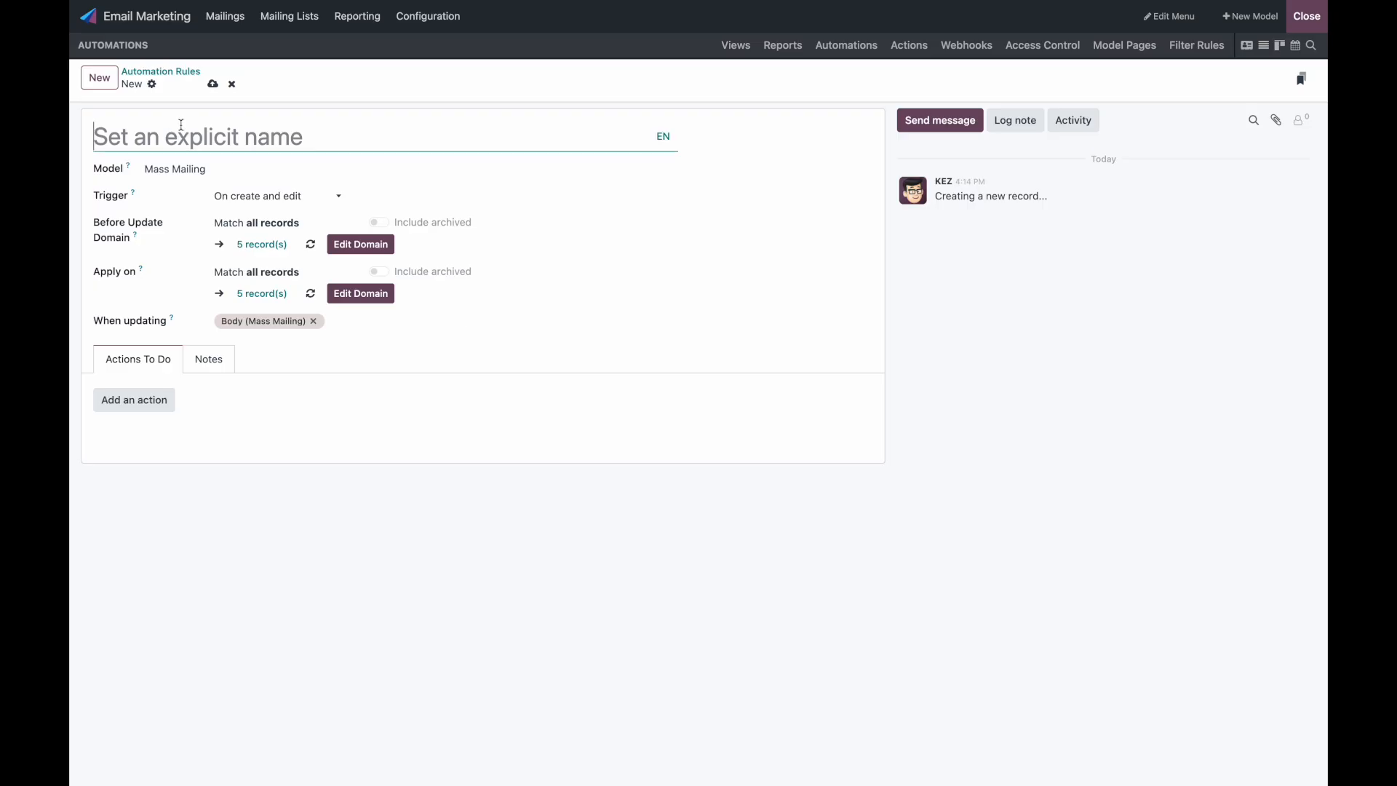
click(313, 321)
click(256, 143)
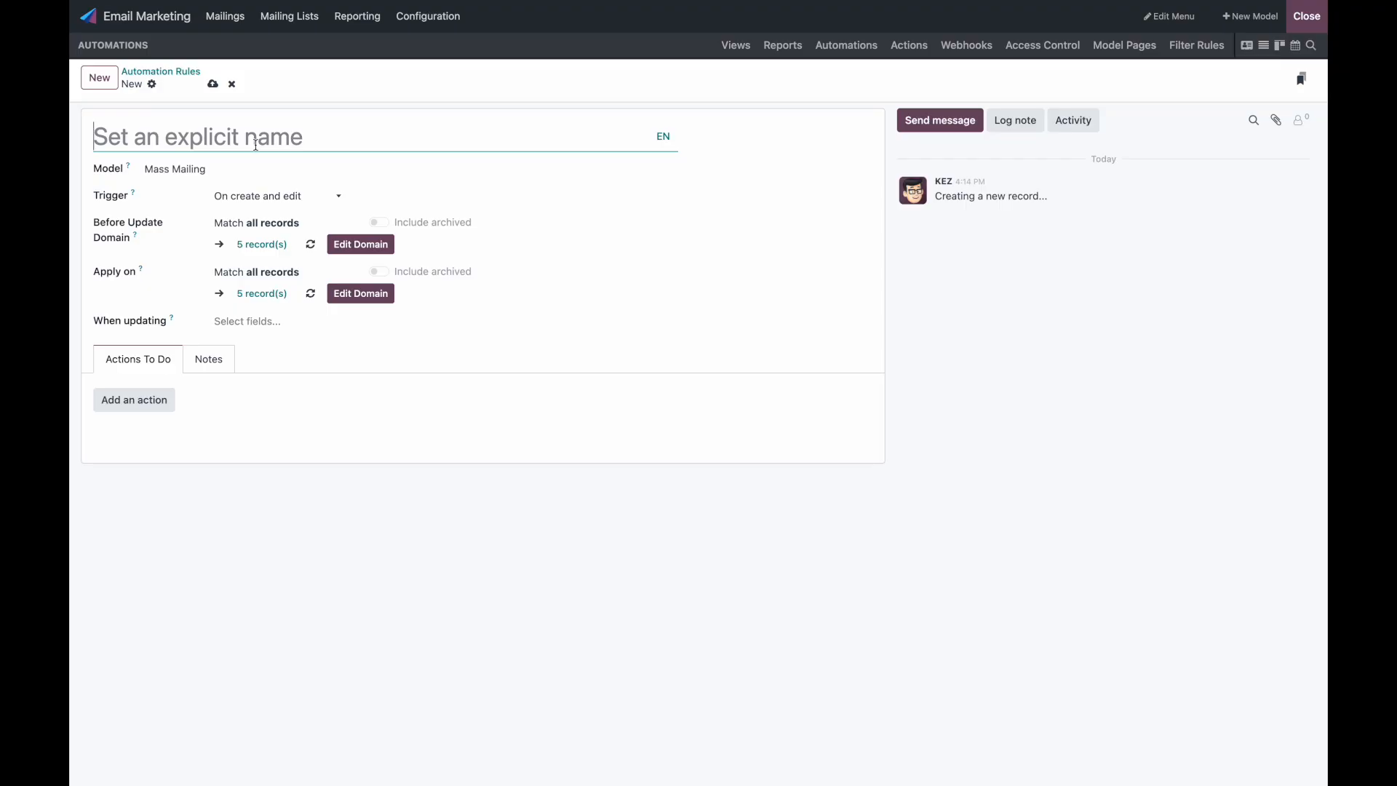
text(Update Preview Text with AI)
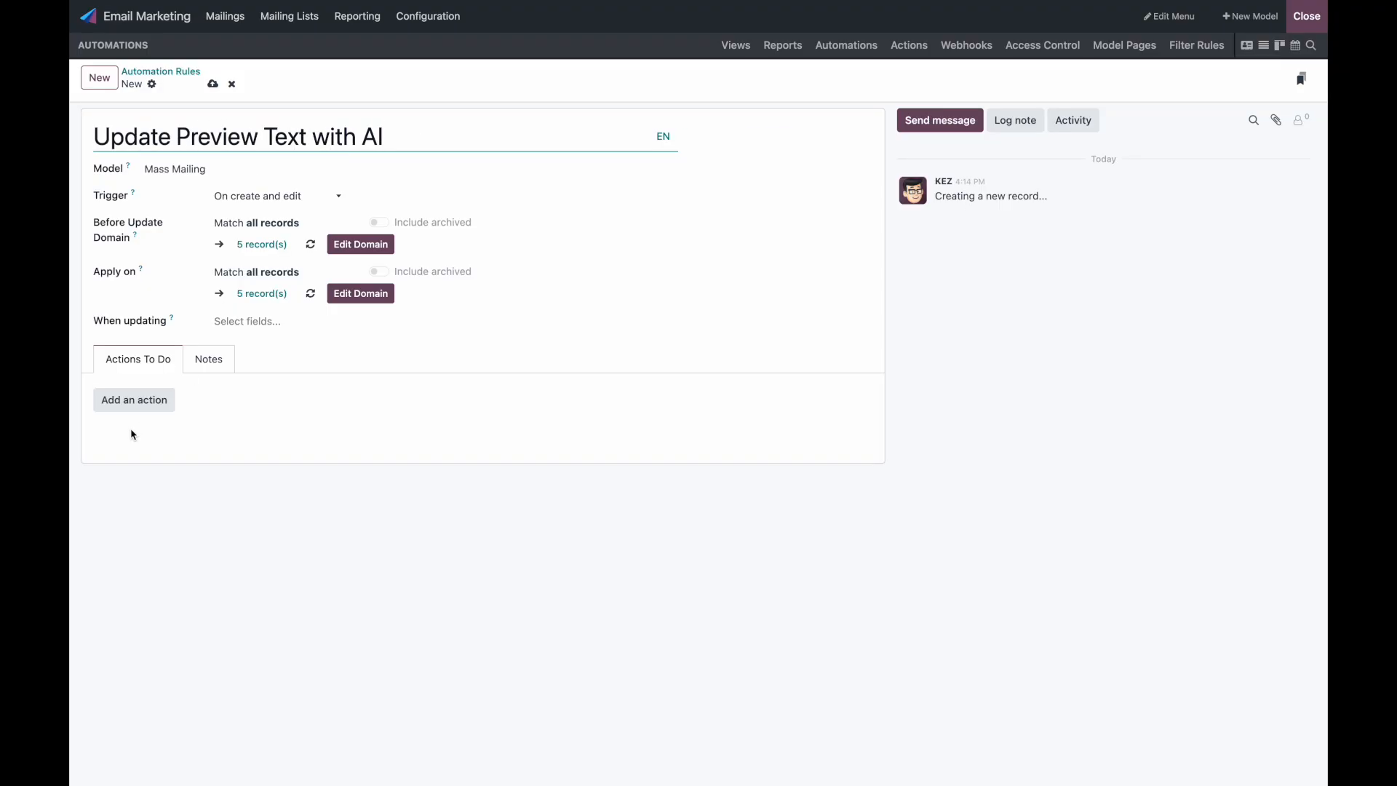
click(156, 404)
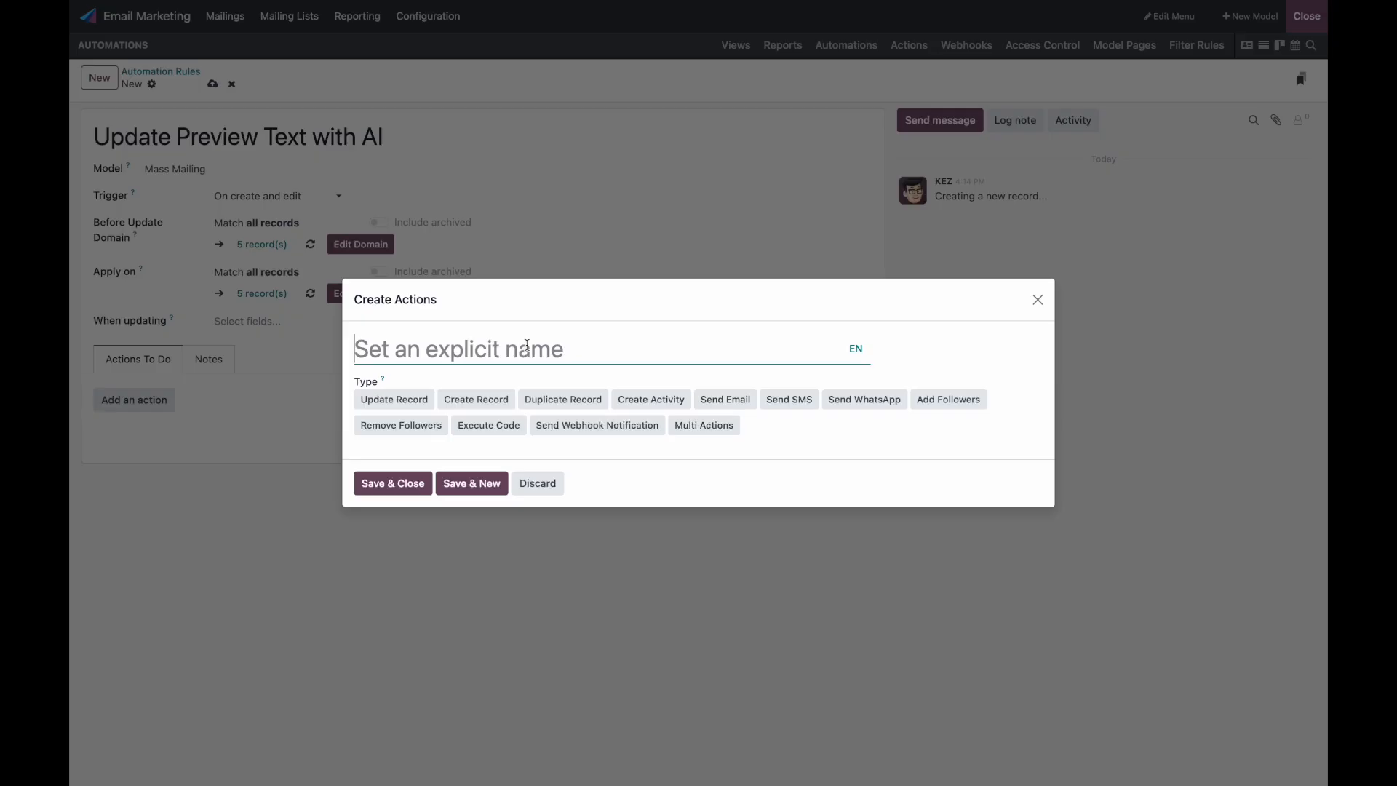
Step: Make the action Update Record with AI on the Preview field
click(421, 404)
click(412, 454)
click(413, 484)
click(495, 453)
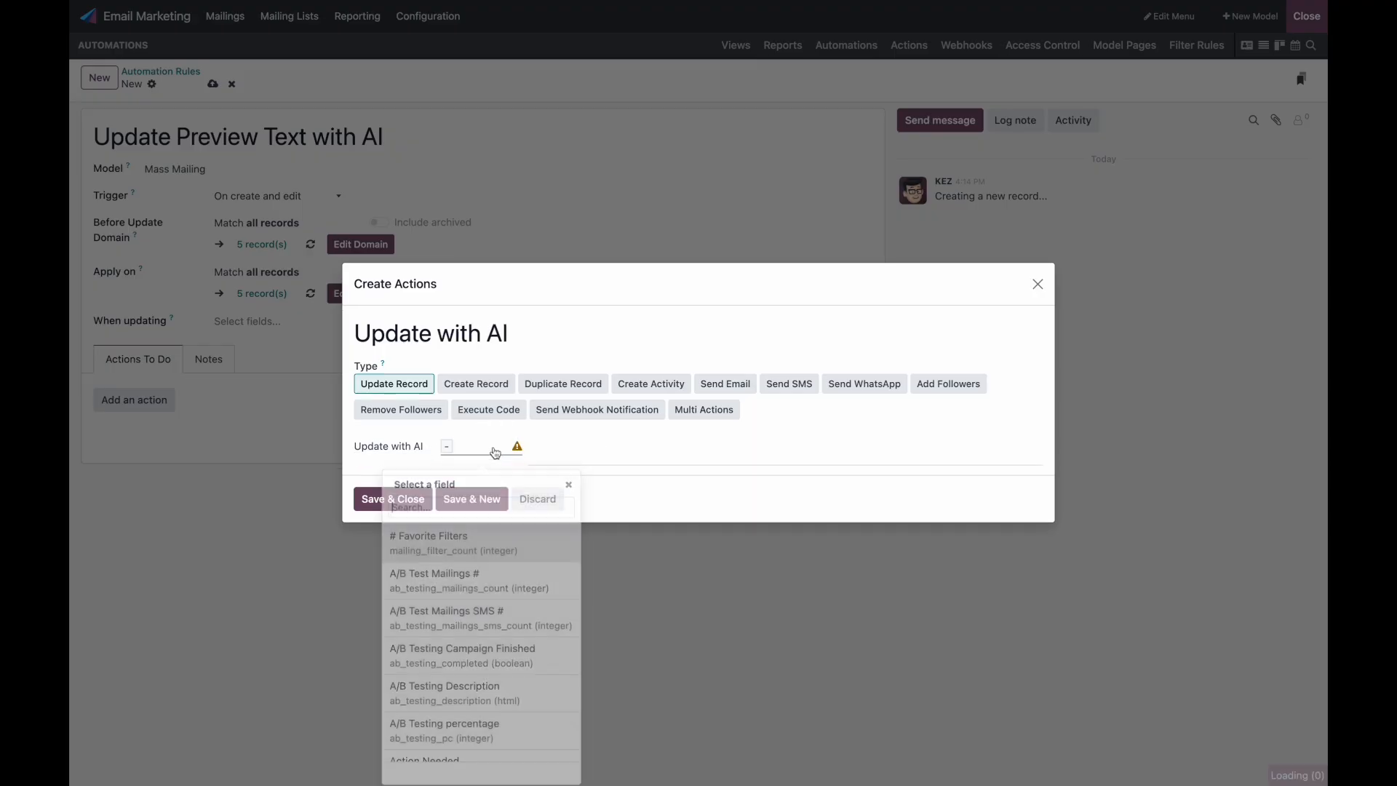
text(preview)
click(502, 537)
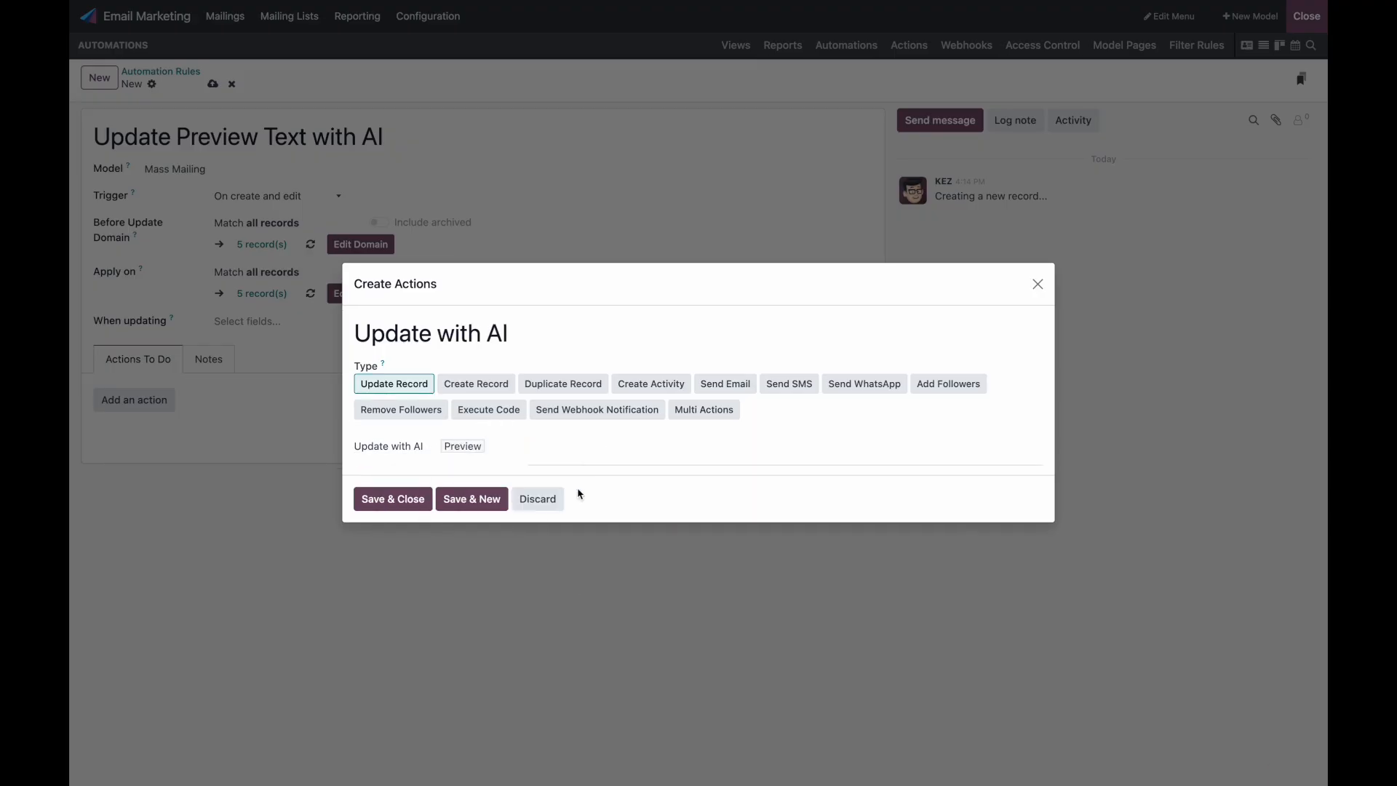
Step: Write the AI prompt asking it to generate a catchy email preview text
click(599, 452)
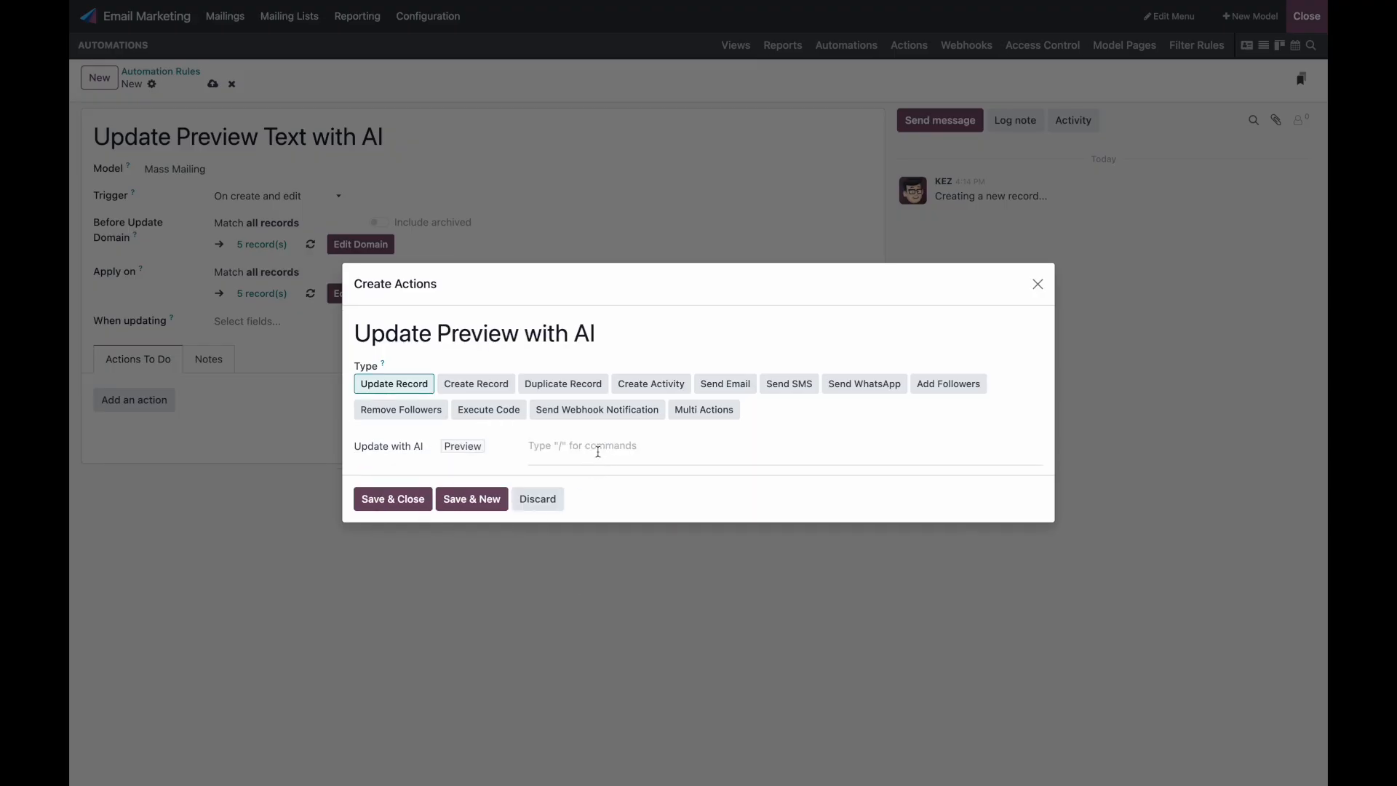
text(Generate a catchy ema)
click(583, 446)
key(BackSpace)
key(BackSpace)
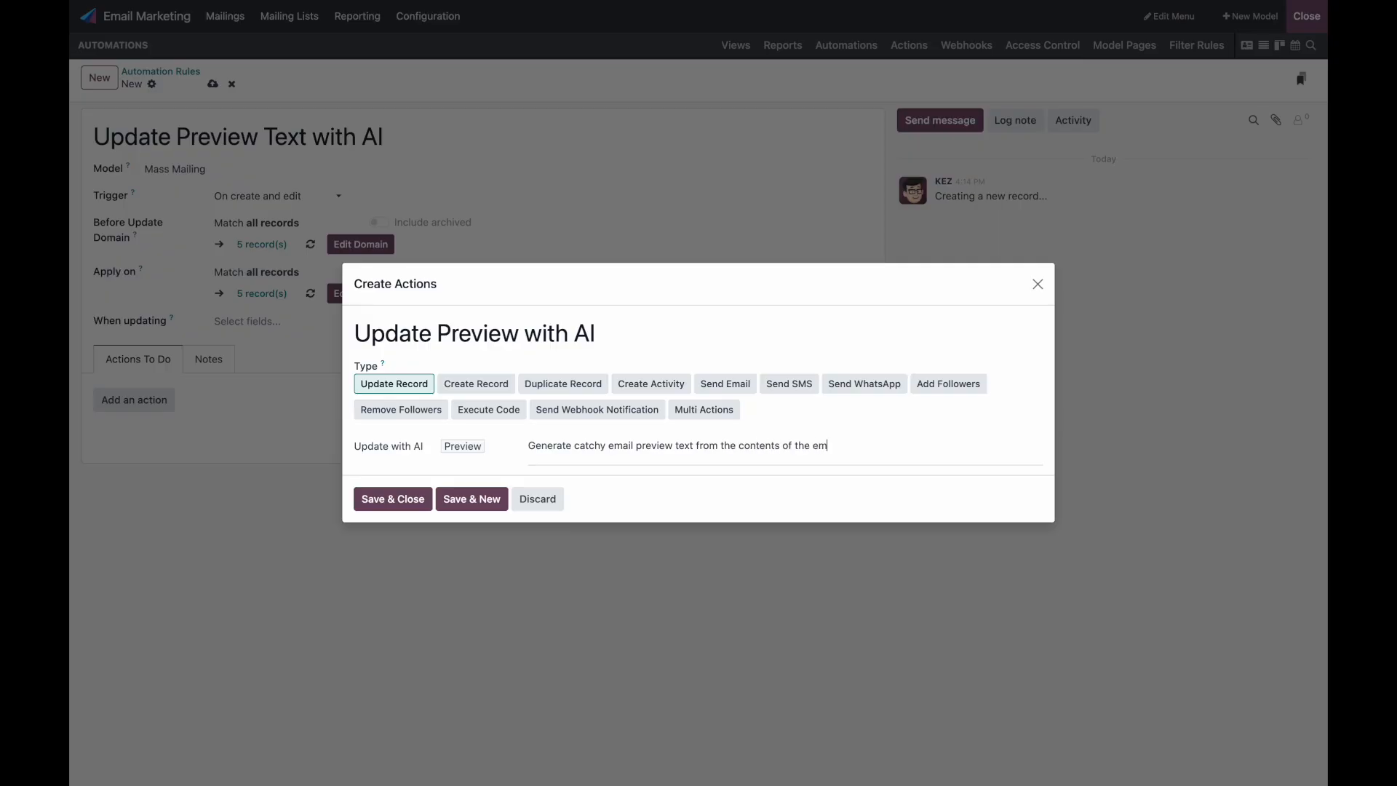
text(.)
Step: Insert the Body field into the prompt, then save the action and the automation rule
key(Return)
text(/)
key(Return)
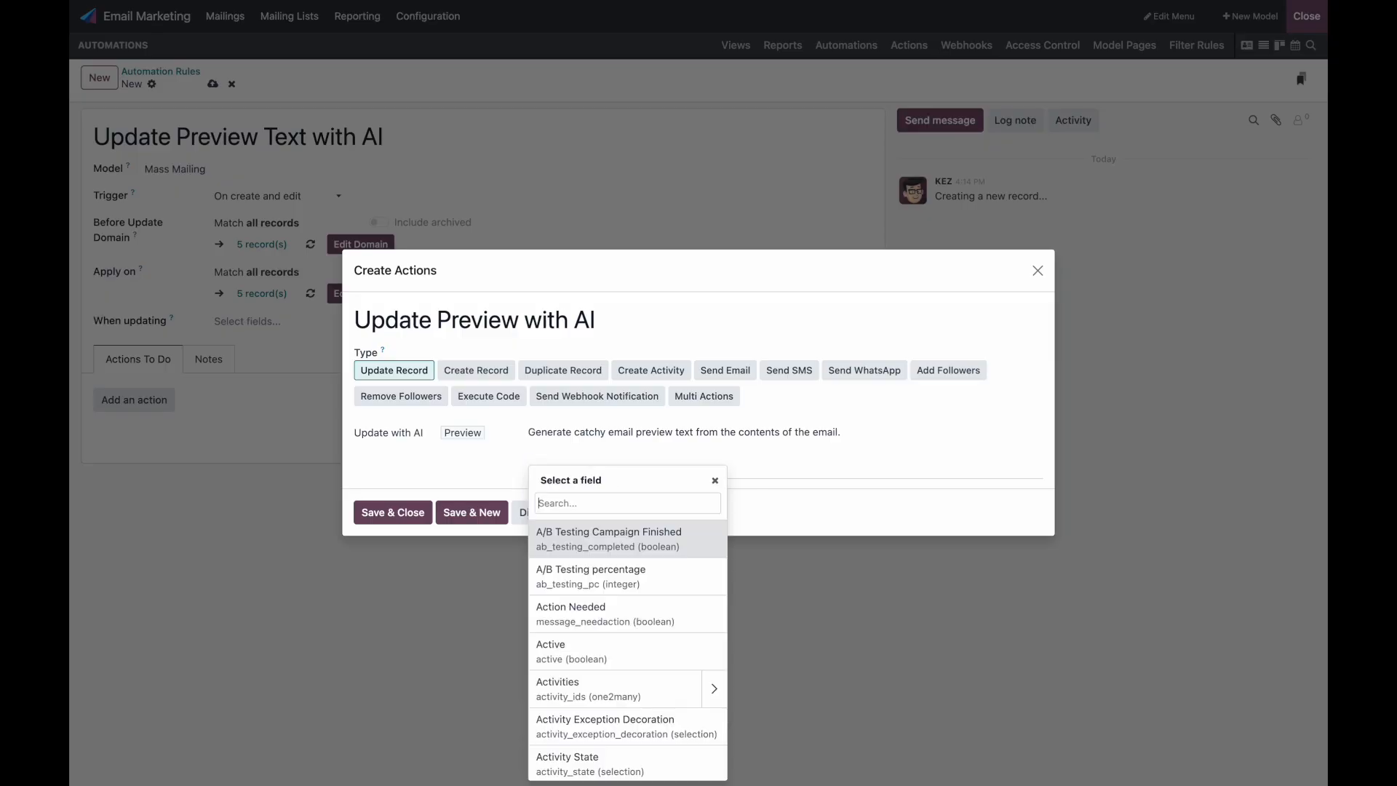
text(fiel)
key(BackSpace)
key(BackSpace)
key(BackSpace)
key(BackSpace)
text(body)
click(630, 543)
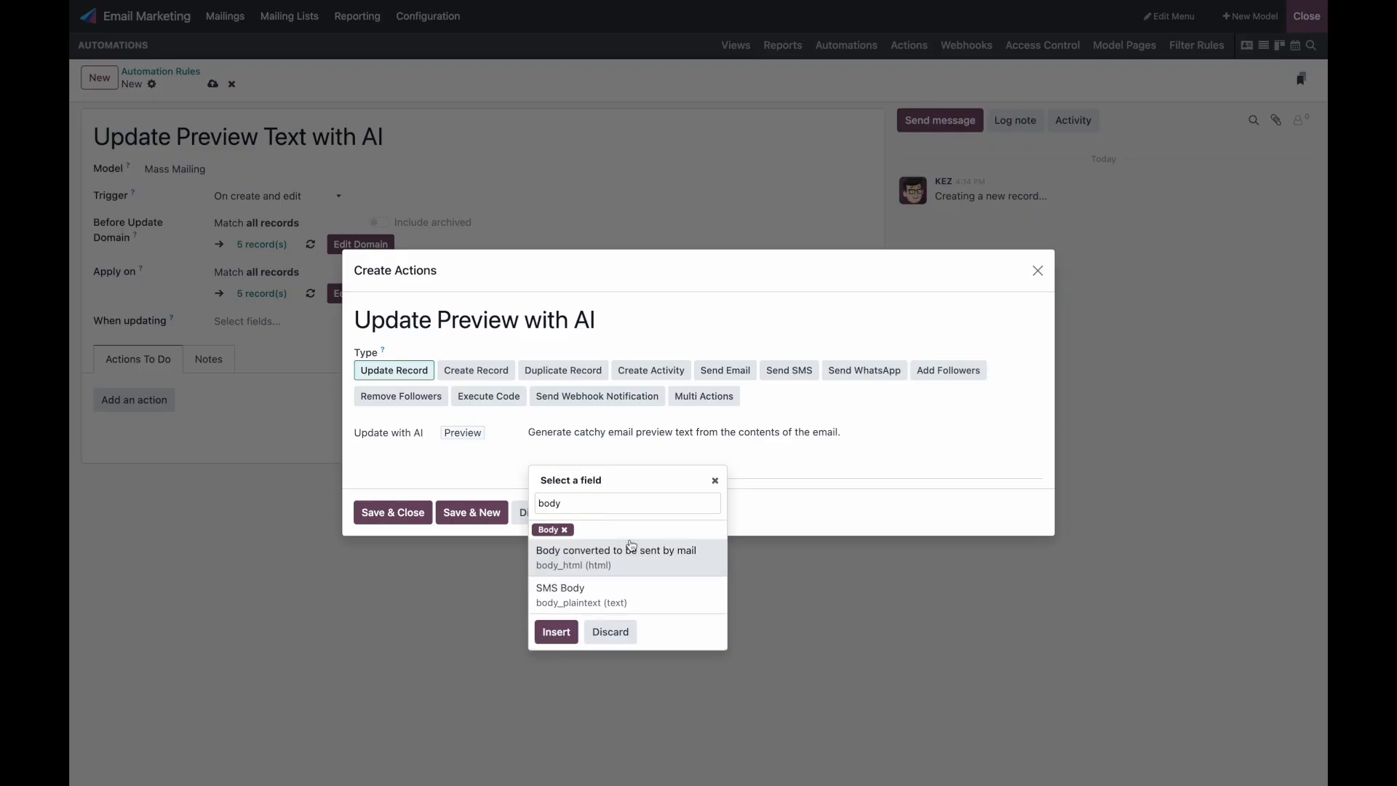
click(556, 632)
click(371, 511)
click(213, 83)
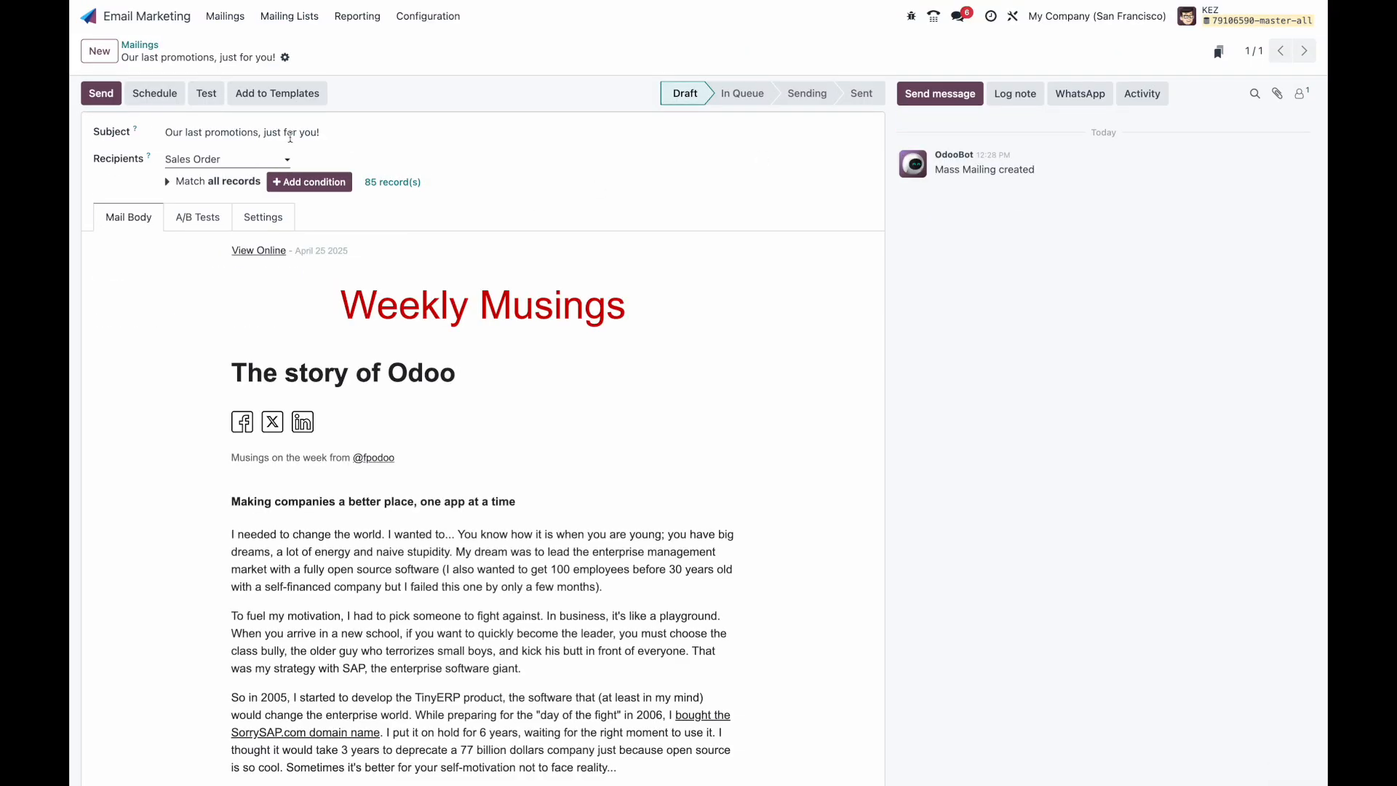
Step: Save the promotions mailing to trigger the AI Preview Text rule
click(363, 133)
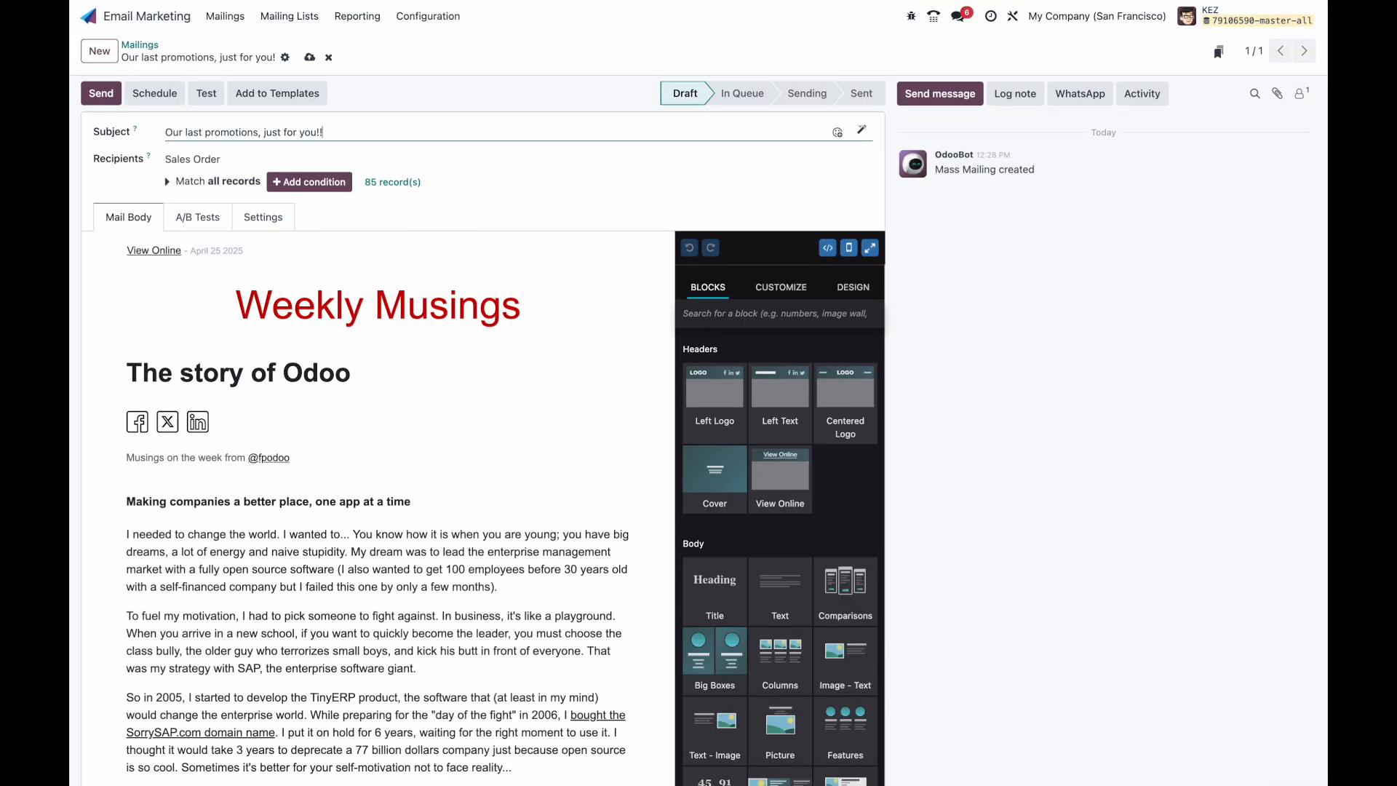
click(262, 219)
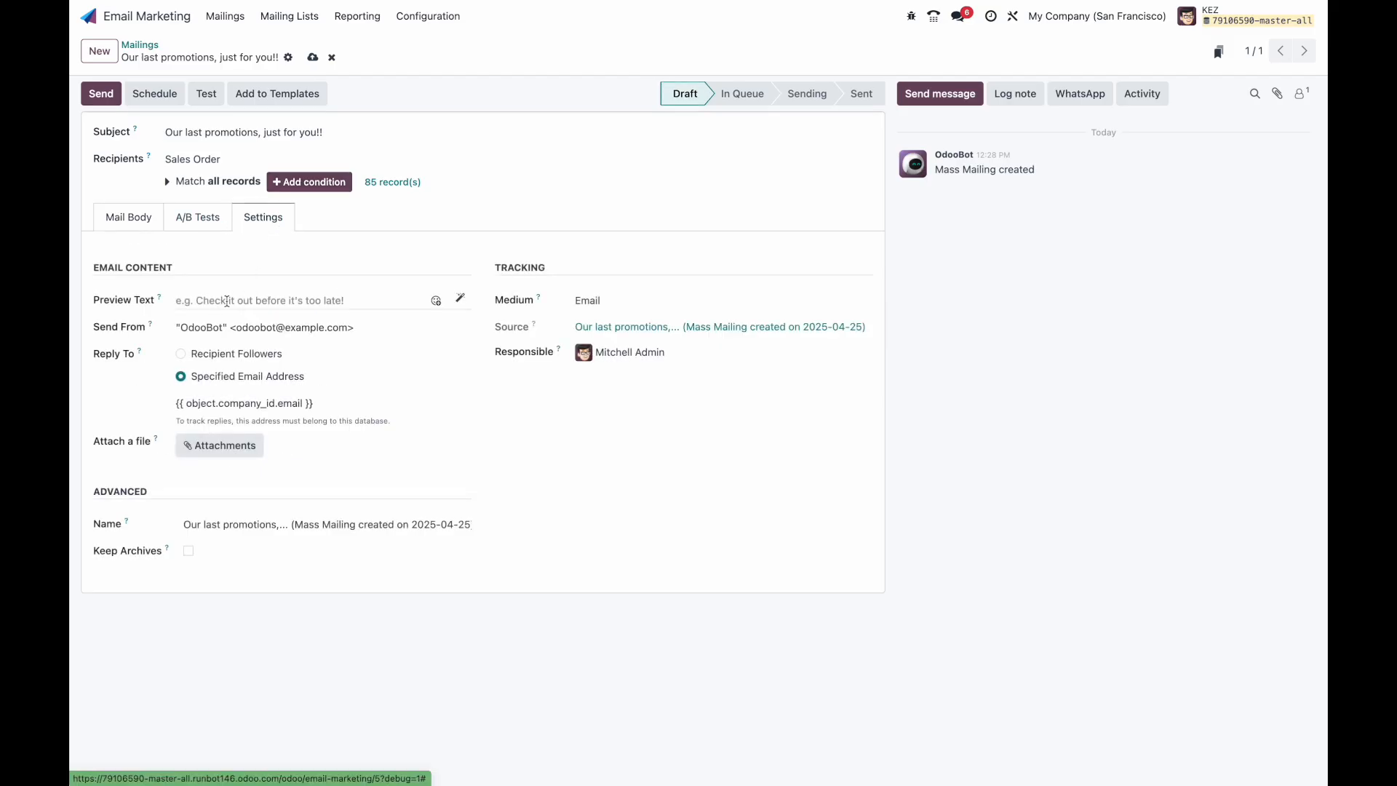
click(311, 59)
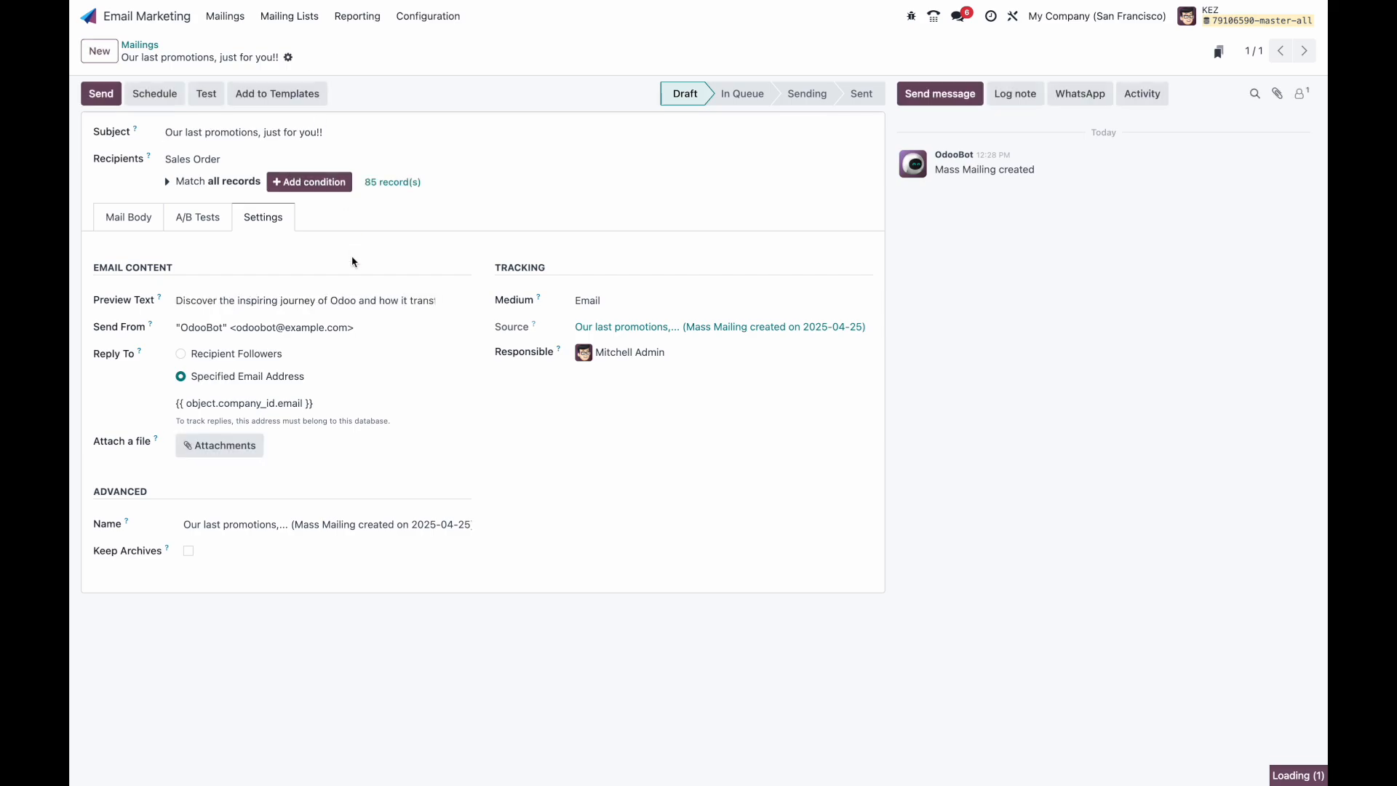
scroll(331, 303, right, 2)
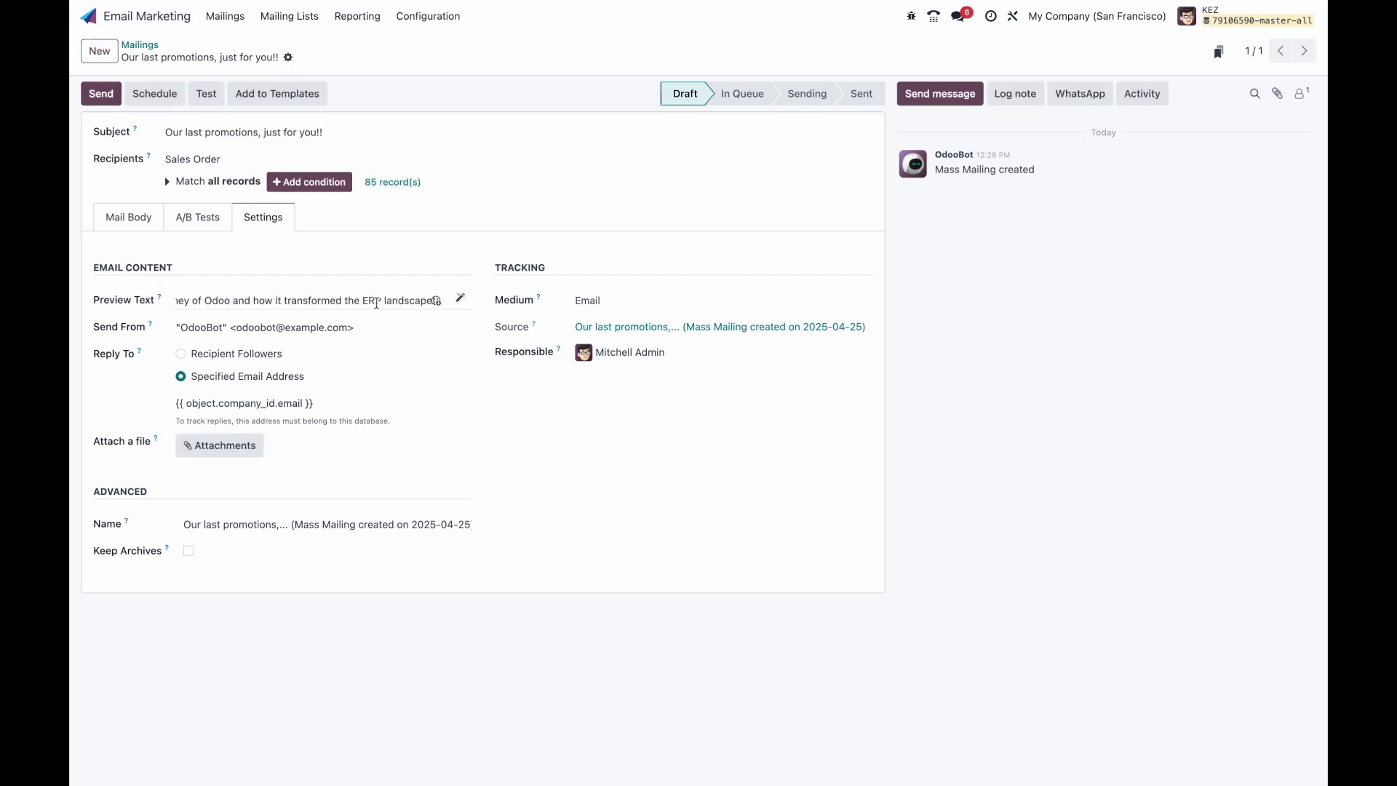
Step: Check the AI-written Preview Text about Odoo's journey, then return to Mailings and the home menu
click(147, 220)
click(336, 332)
scroll(301, 400, down, 2)
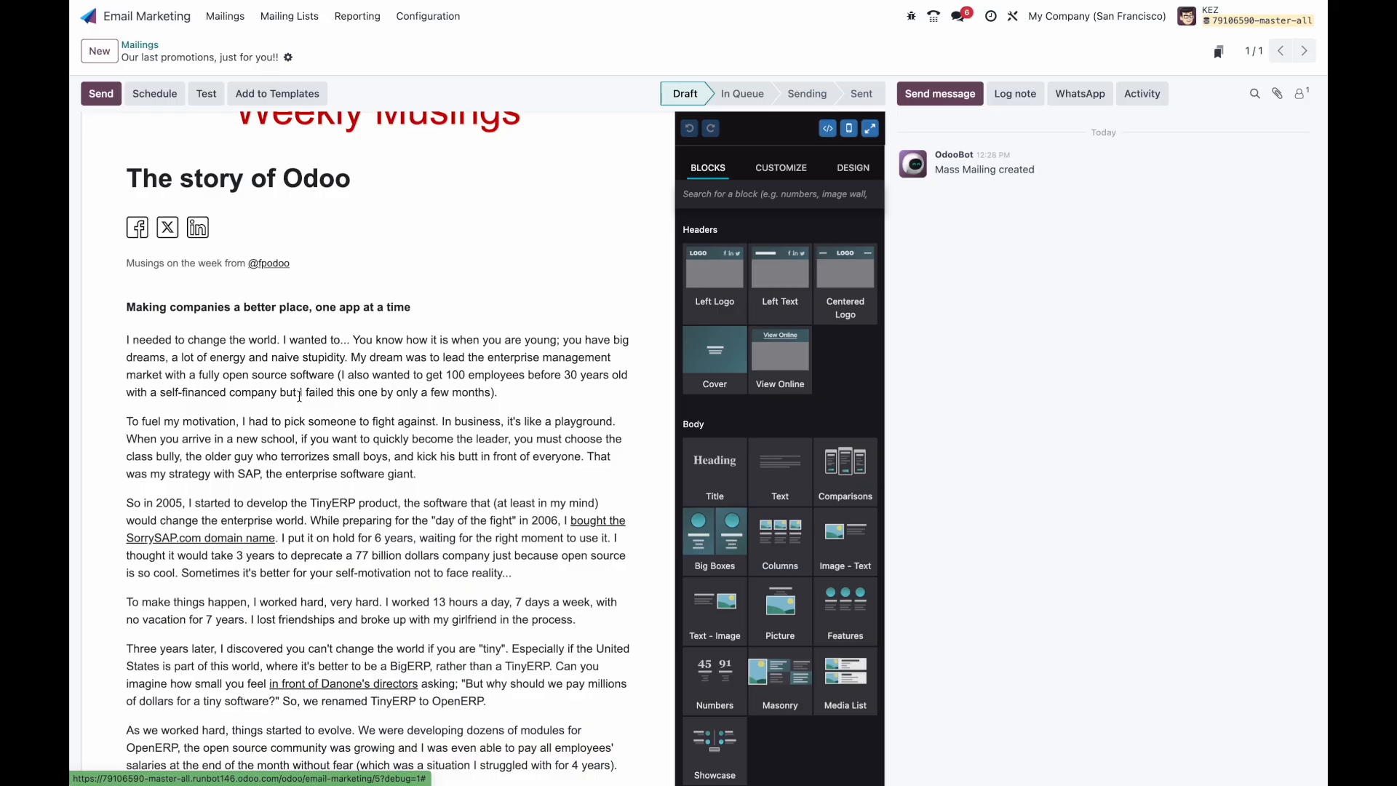
scroll(303, 281, up, 3)
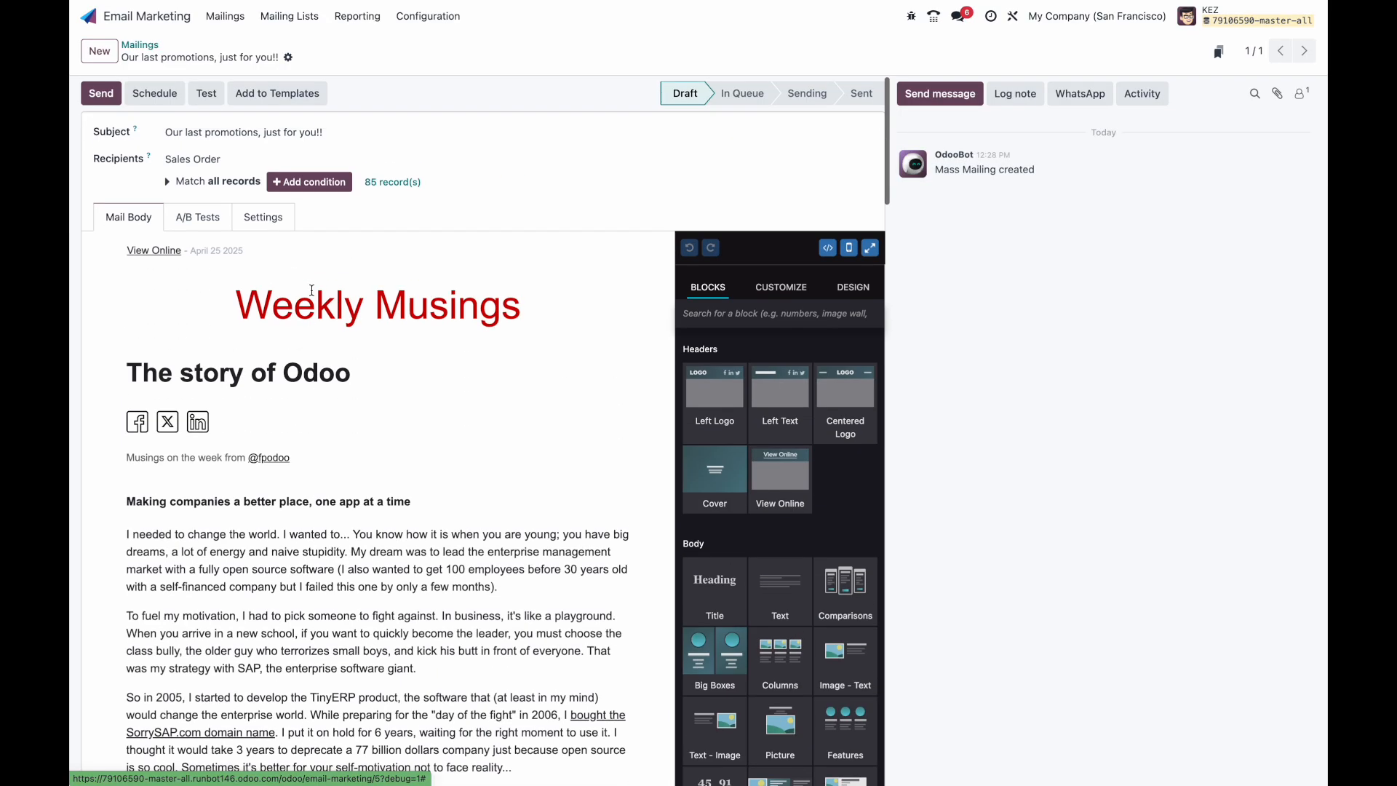
click(263, 218)
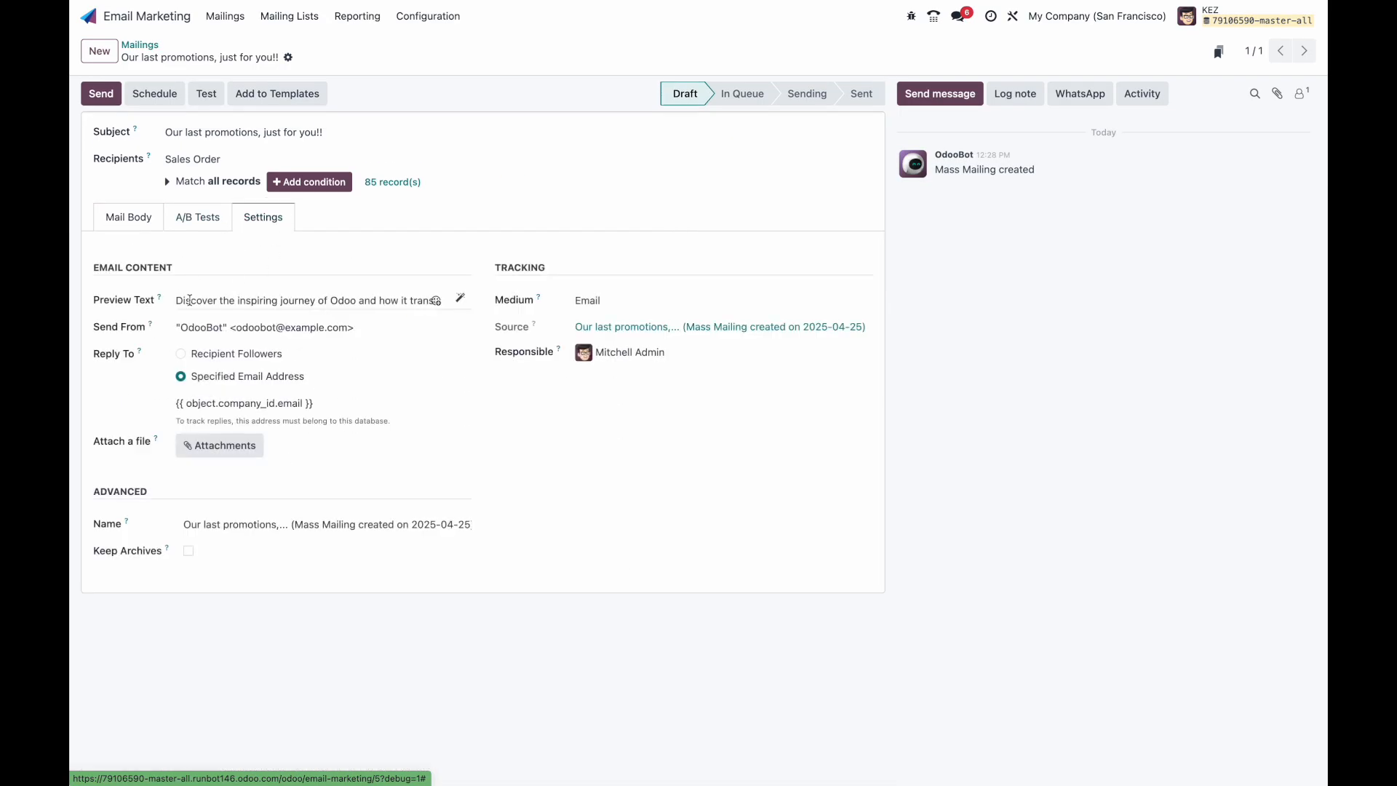
click(136, 218)
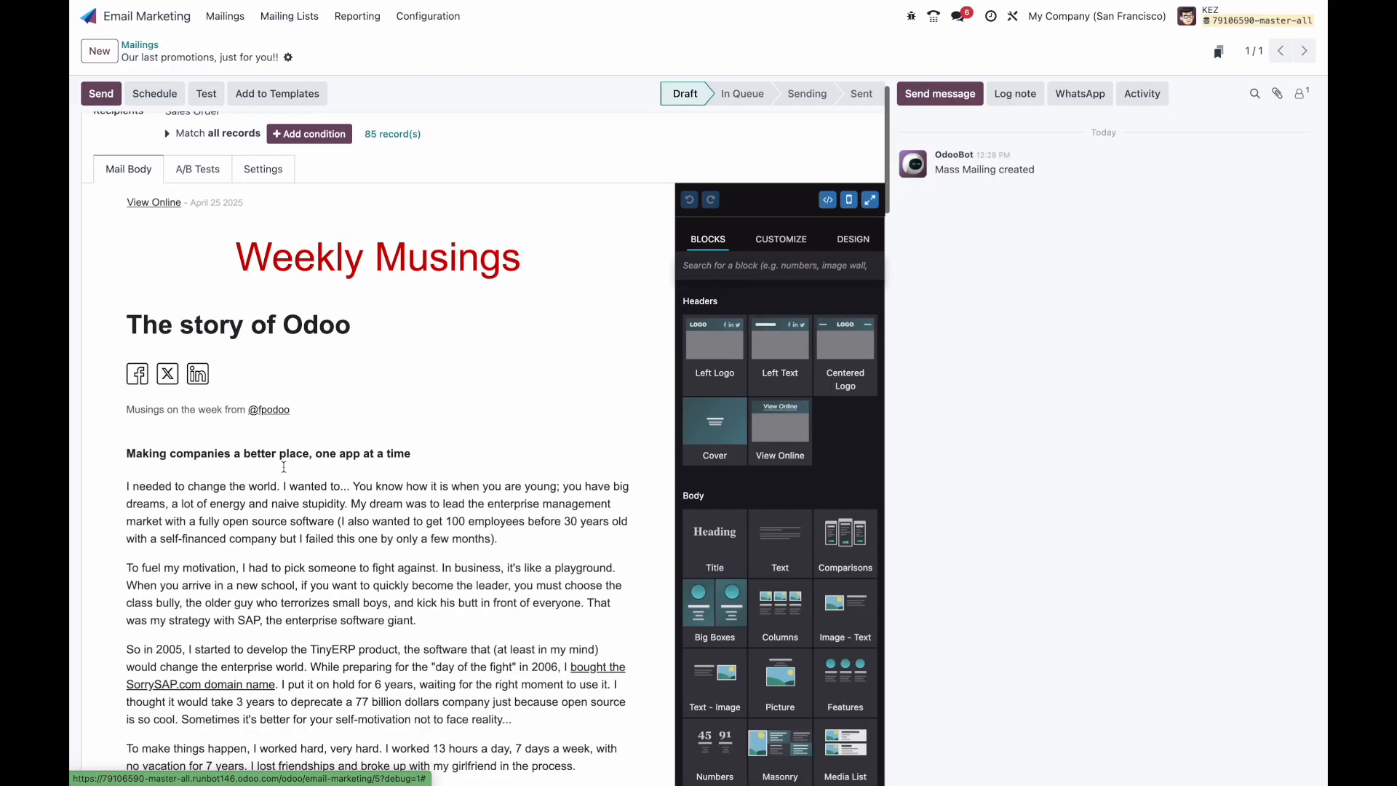
click(262, 218)
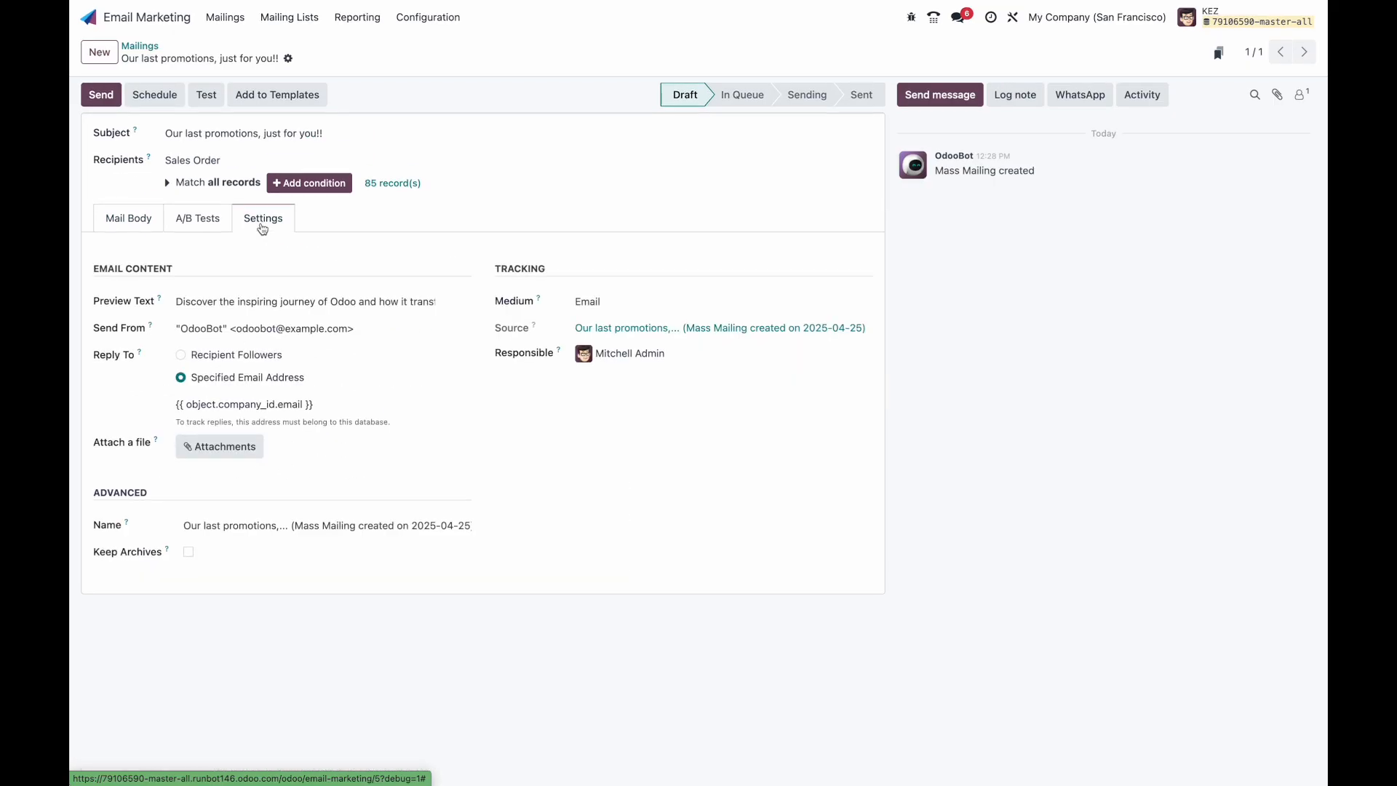
click(146, 46)
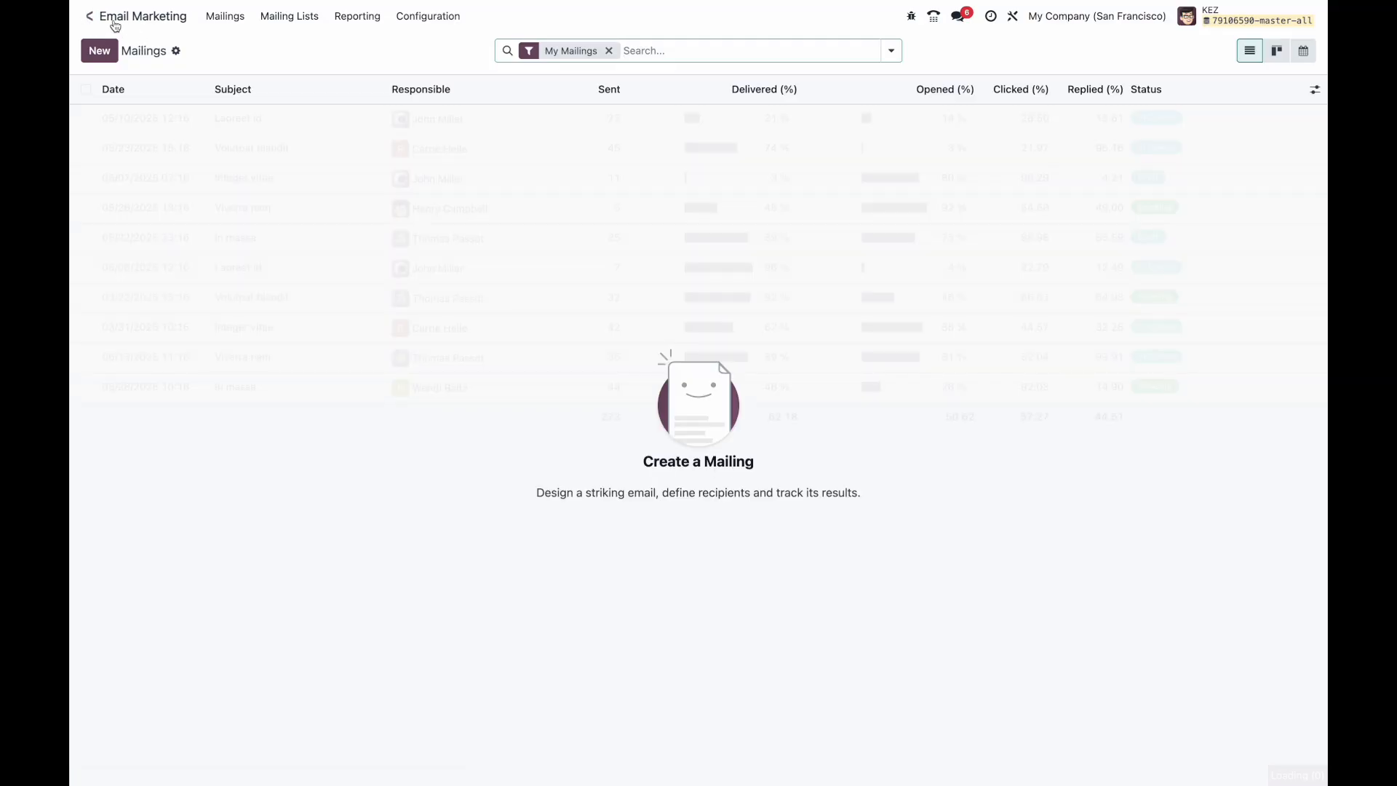
click(88, 16)
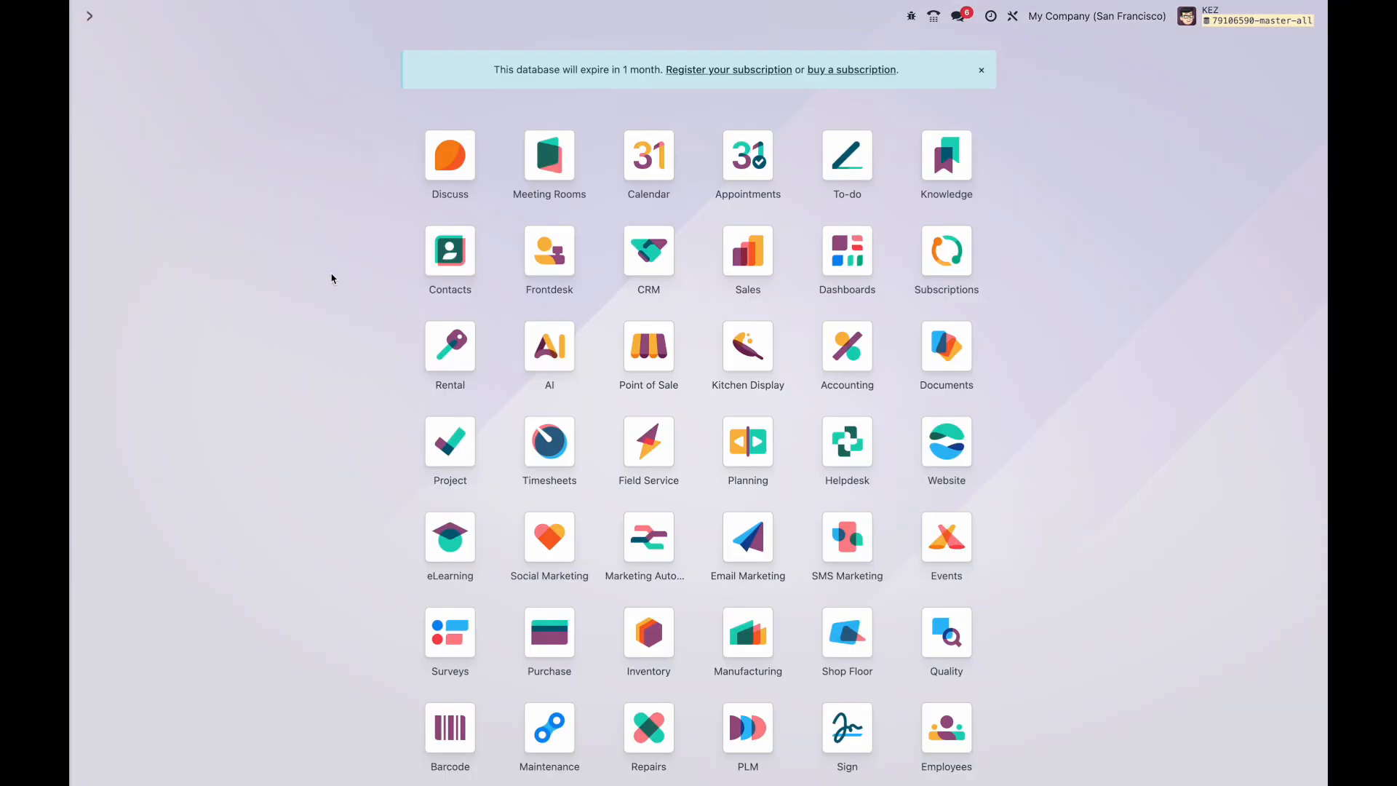